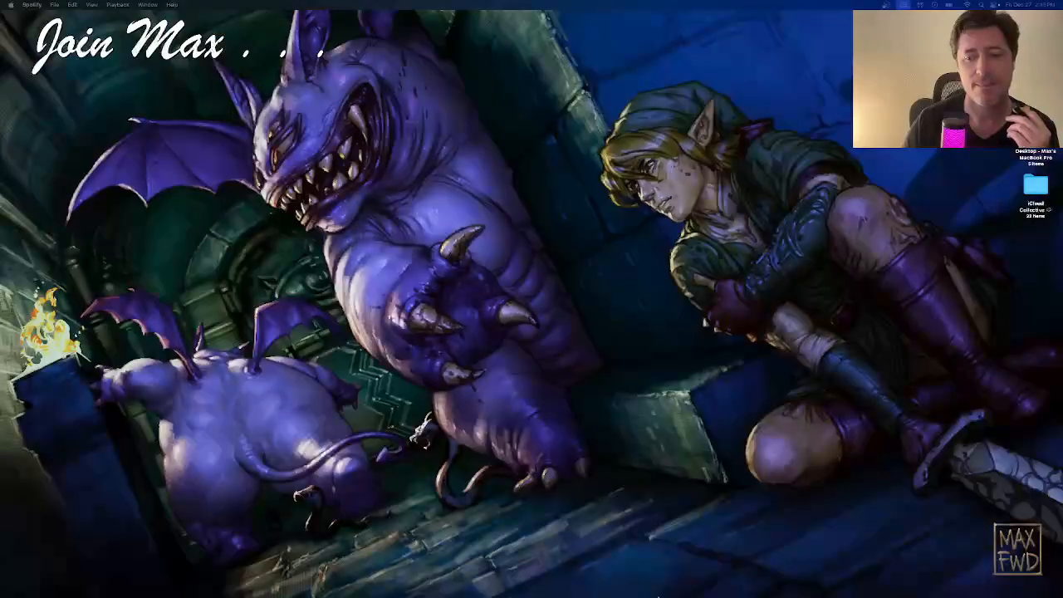
# Enlarge the Bridge window and preview the latest Link and Tektites PSD at full screen
pyautogui.moveTo(658, 593)
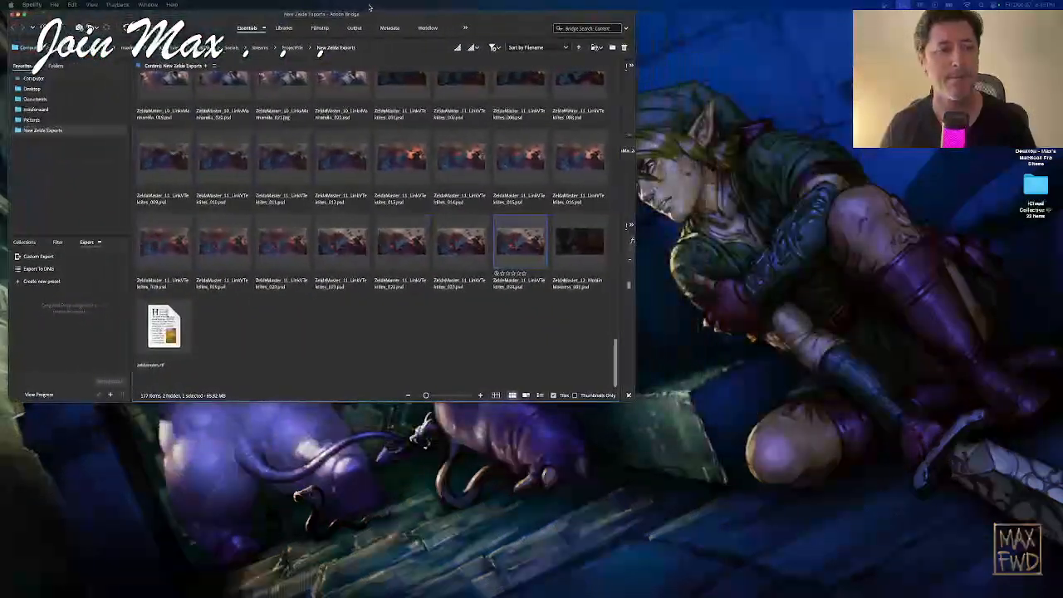
pyautogui.moveTo(638, 399); pyautogui.dragTo(1034, 593)
pyautogui.click(469, 540)
pyautogui.press('space')
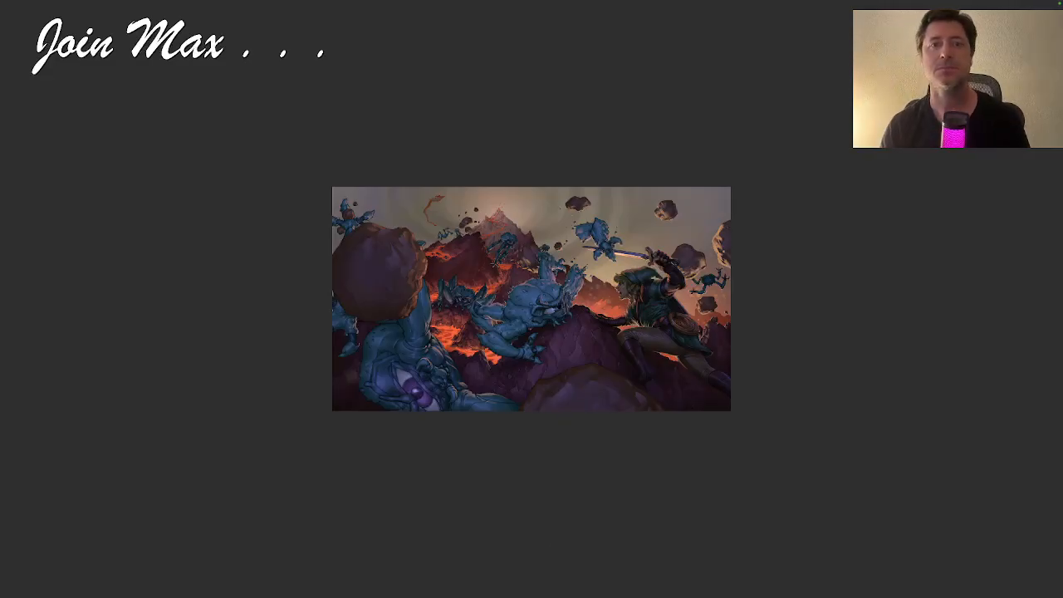
pyautogui.press('space')
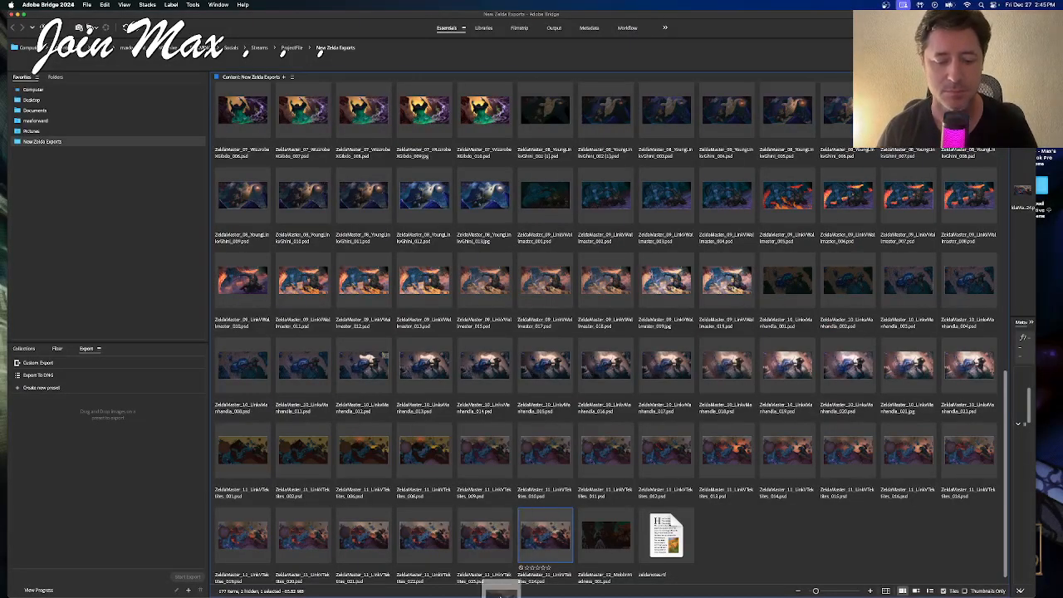
# Open the selected Link and Tektites PSD in Corel Painter
pyautogui.click(363, 573)
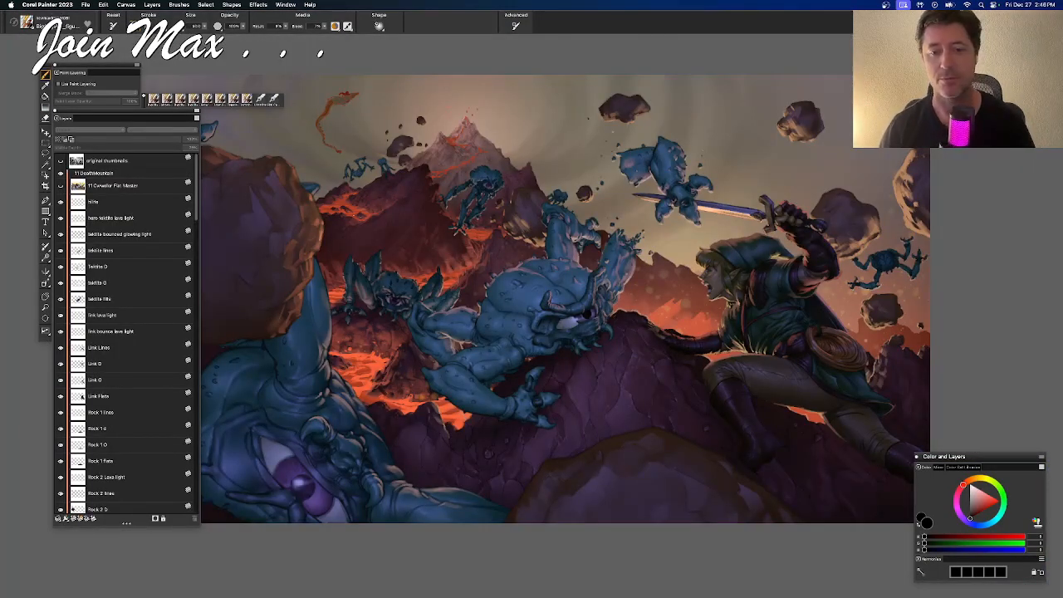
pyautogui.moveTo(578, 289); pyautogui.dragTo(603, 270)
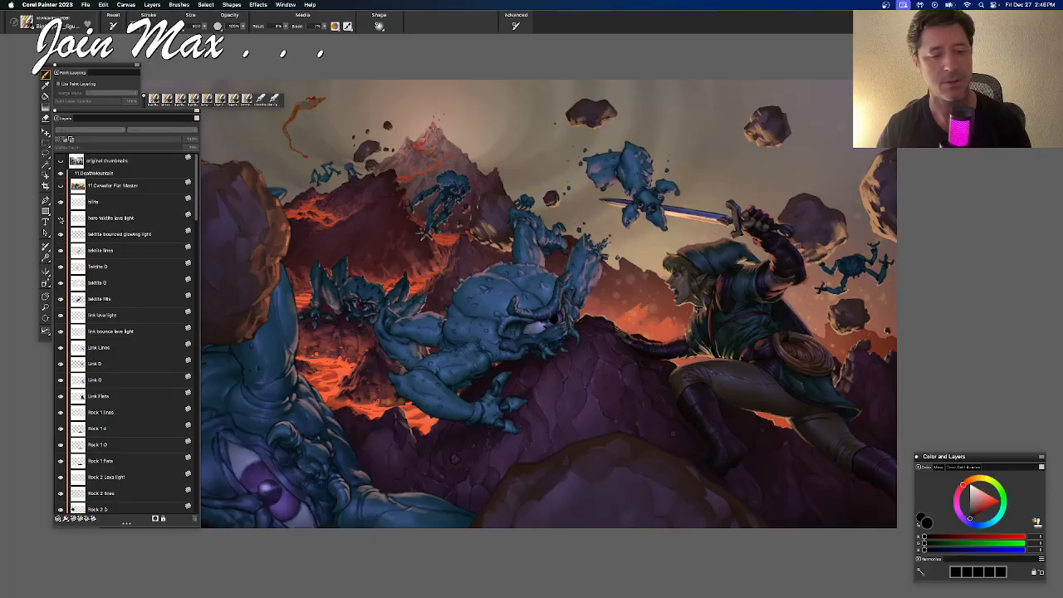
# Select the "hero tektite lava light" layer and sample the blue of the central tektite's leg
pyautogui.click(75, 219)
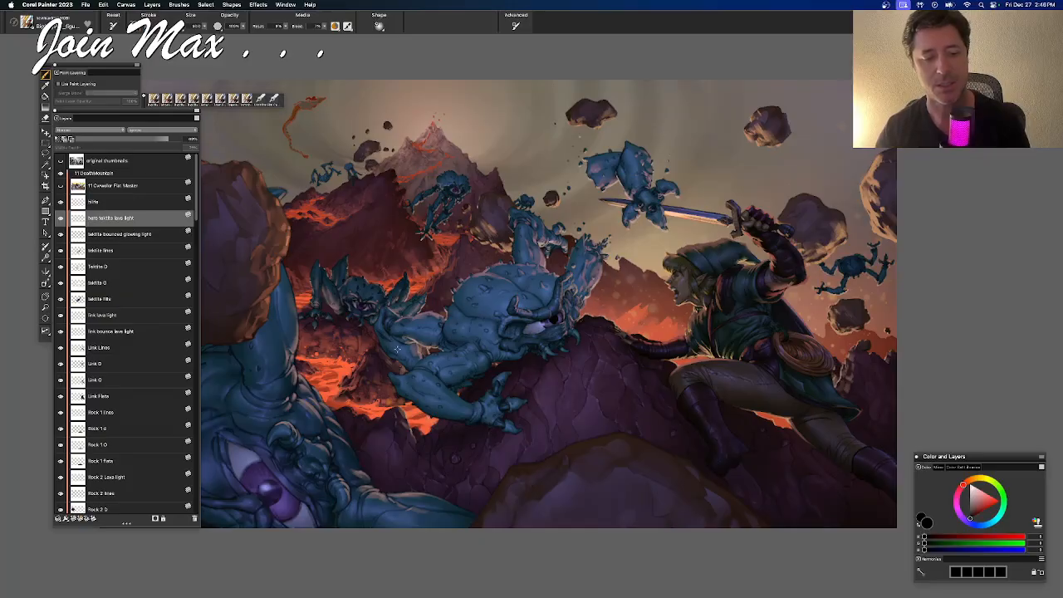
pyautogui.keyDown('alt'); pyautogui.click(398, 349); pyautogui.keyUp('alt')
pyautogui.keyDown('alt'); pyautogui.click(403, 363); pyautogui.keyUp('alt')
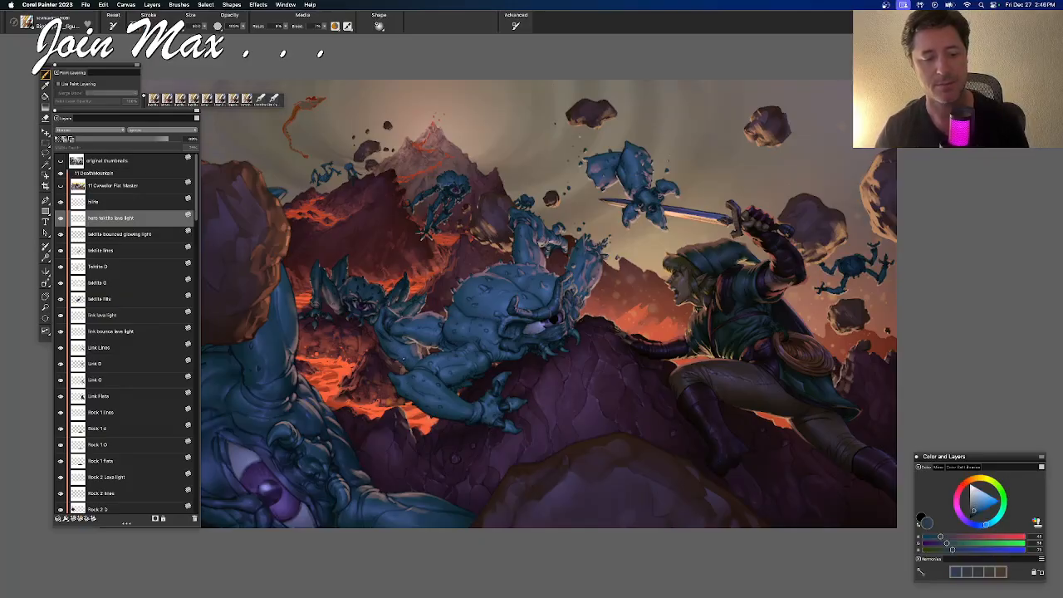
# Move the Color and Layers palette over the canvas beside the layer list and enlarge it
pyautogui.moveTo(933, 456); pyautogui.dragTo(254, 380)
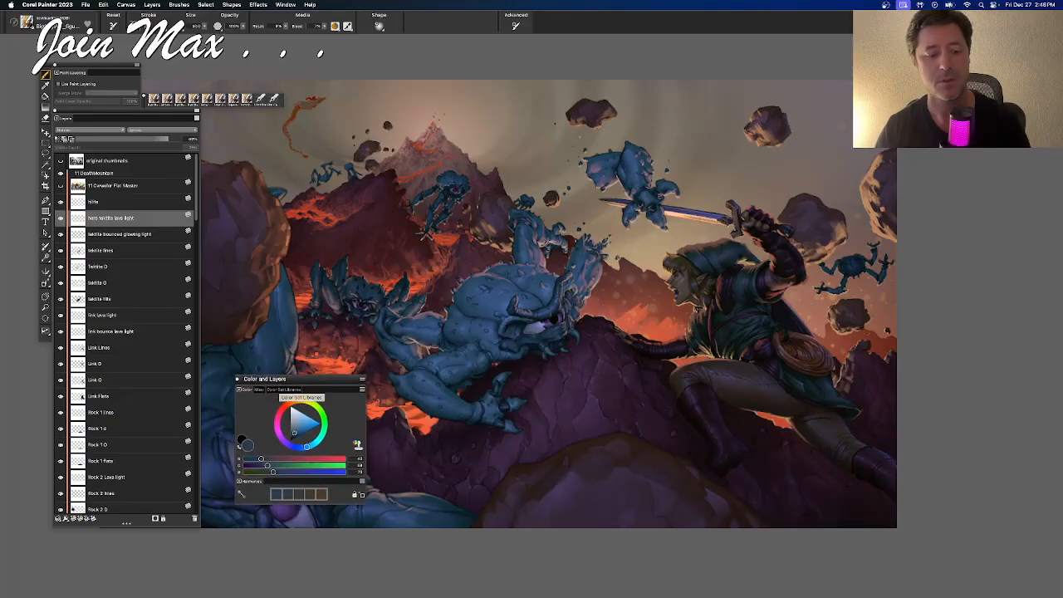
pyautogui.moveTo(363, 502); pyautogui.dragTo(430, 550)
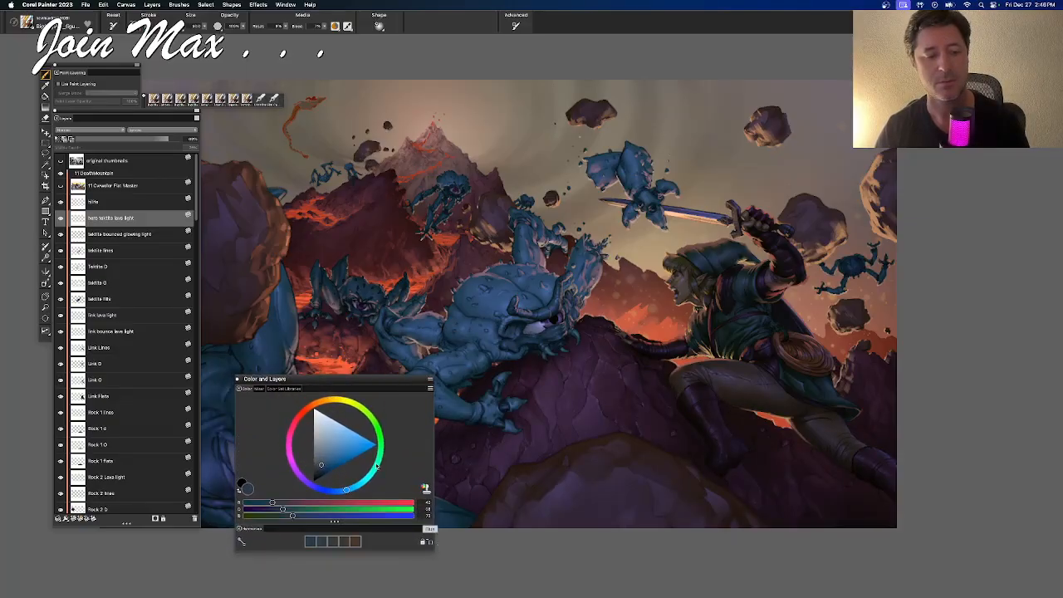
pyautogui.moveTo(288, 380); pyautogui.dragTo(259, 380)
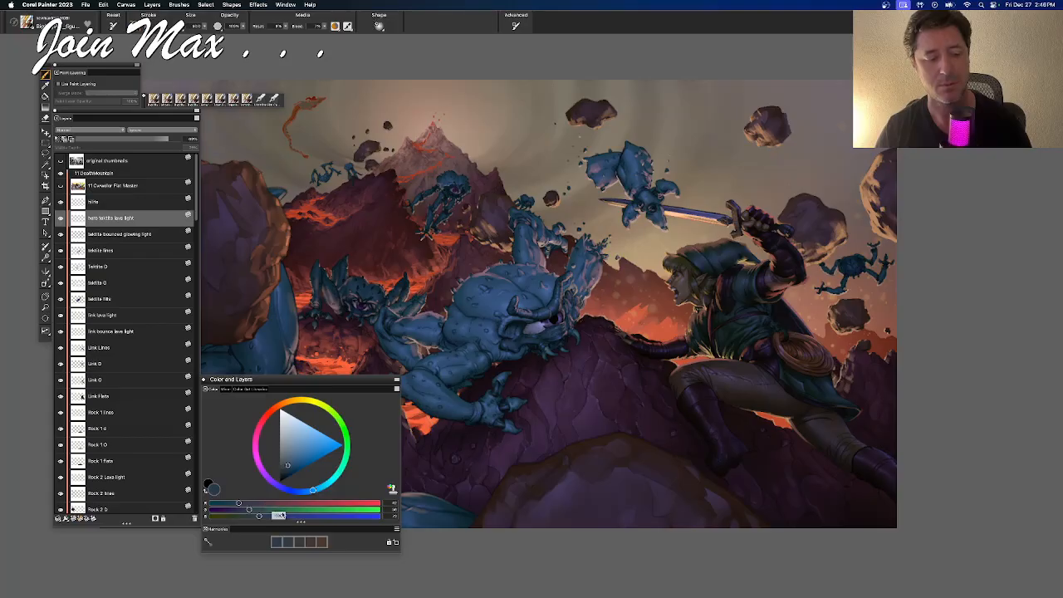
# Mix a muted pinkish grey from the RGB channels and shift the colour palette closer to the layer list
pyautogui.click(275, 503)
pyautogui.click(290, 509)
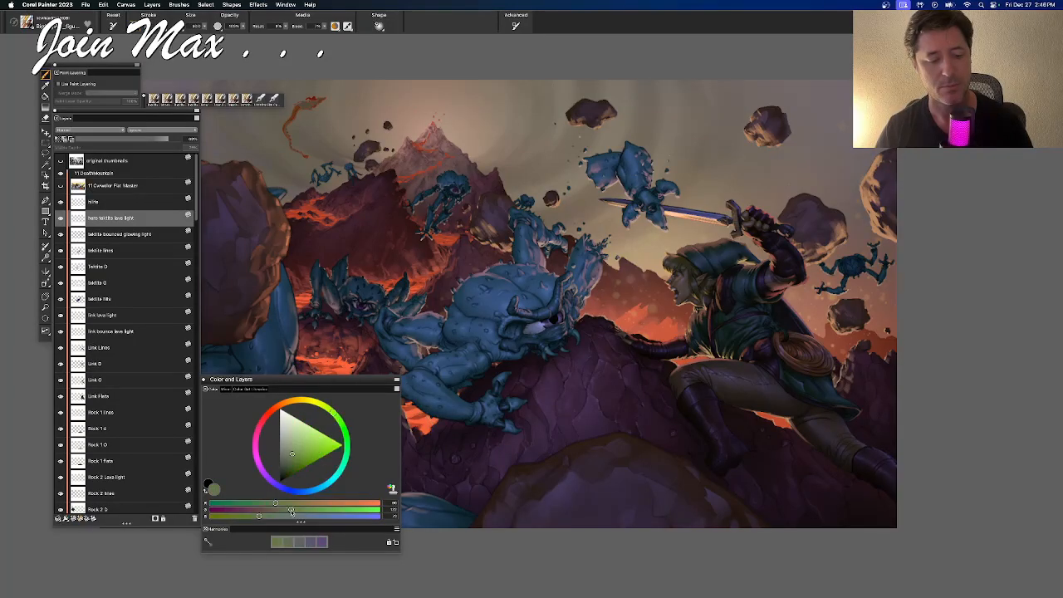
pyautogui.click(300, 516)
pyautogui.click(320, 503)
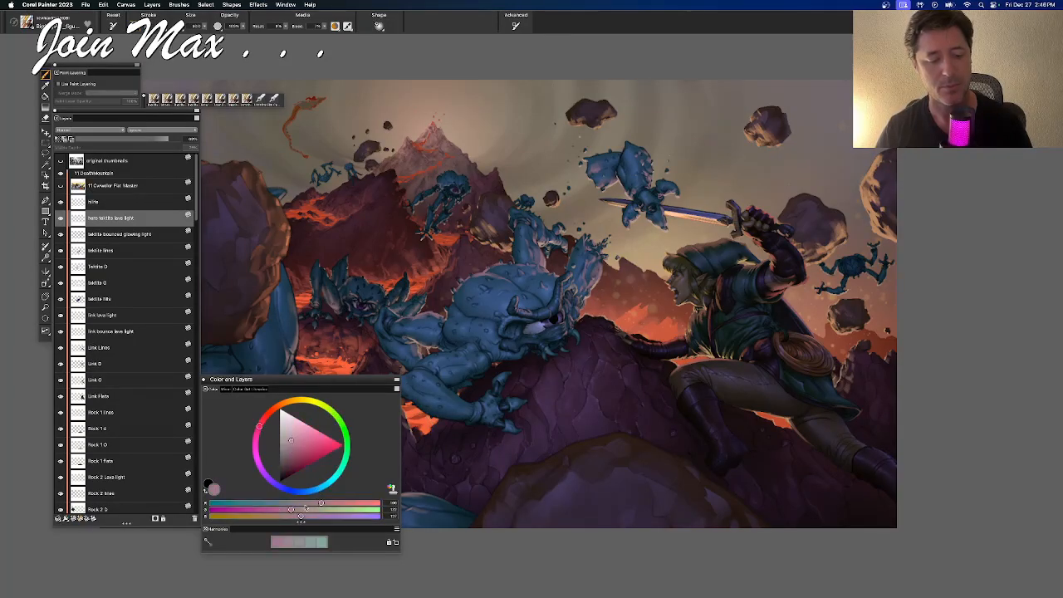
pyautogui.click(303, 509)
pyautogui.moveTo(269, 379); pyautogui.dragTo(235, 386)
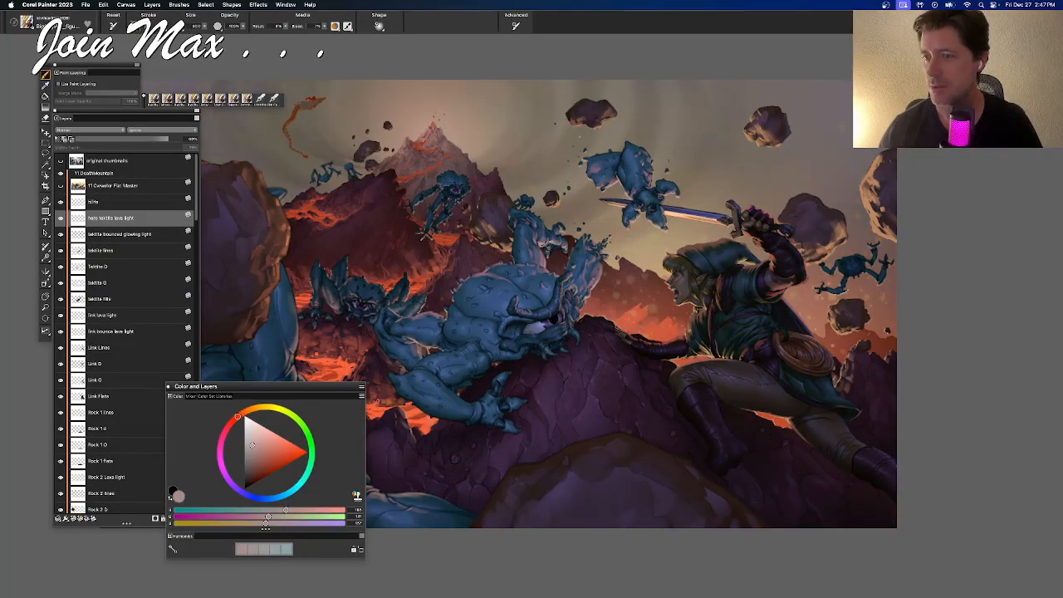
pyautogui.press('super+Tab')
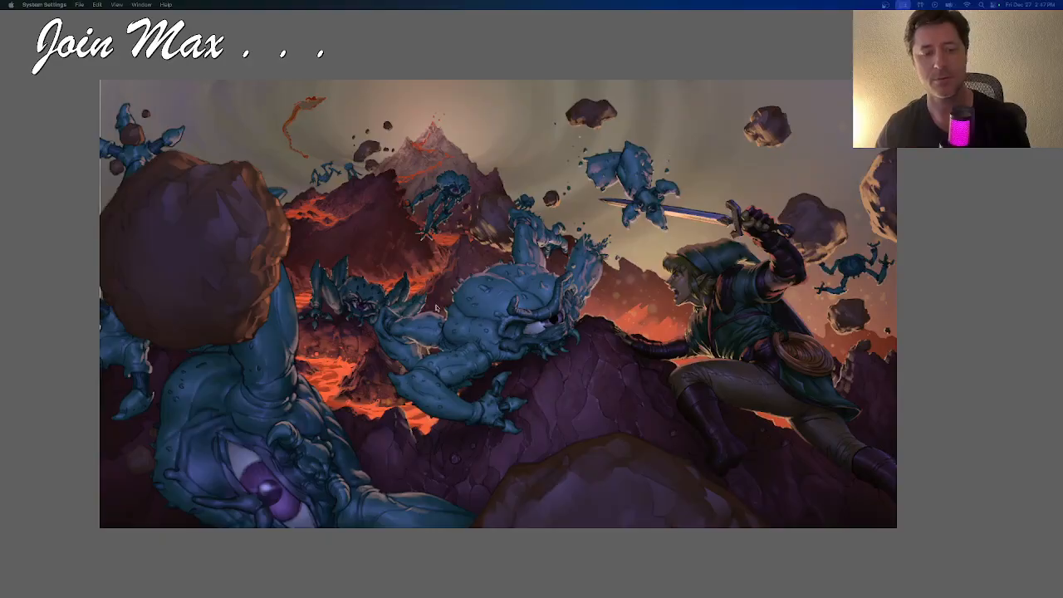
pyautogui.press('super+Tab')
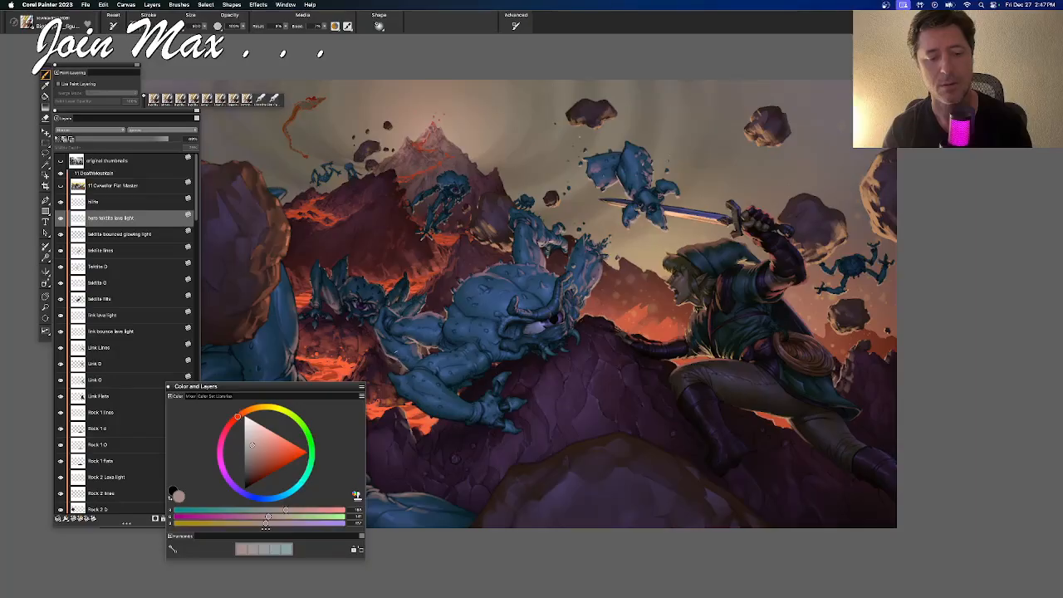
# Sample the warm light tone on the central tektite's arm and paint lava rim light along the edge of its leg
pyautogui.moveTo(392, 335)
pyautogui.mouseDown()
pyautogui.moveTo(413, 348)
pyautogui.moveTo(408, 305)
pyautogui.mouseUp()
pyautogui.press('super+plus')
pyautogui.press('super+plus')
pyautogui.press('super+z')
pyautogui.moveTo(495, 476); pyautogui.dragTo(679, 417)
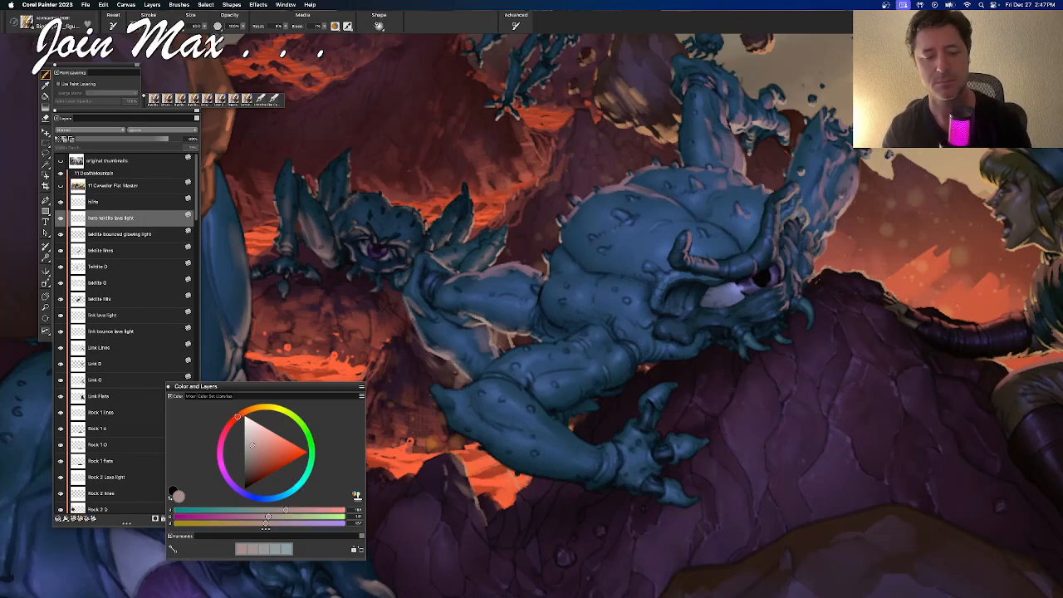
pyautogui.keyDown('alt'); pyautogui.click(484, 319); pyautogui.keyUp('alt')
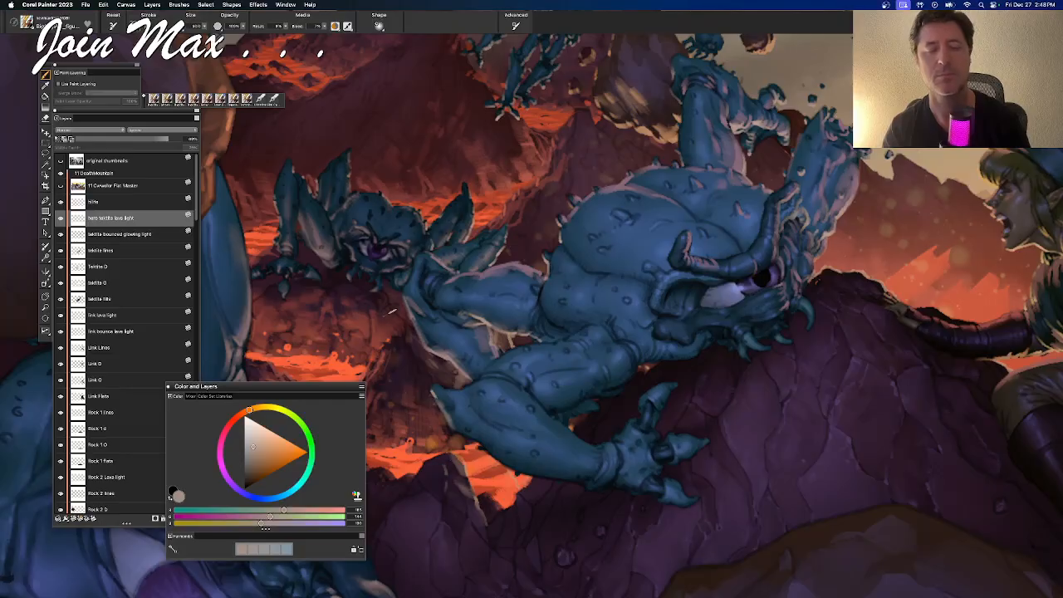
pyautogui.scroll(-3, 426, 400)
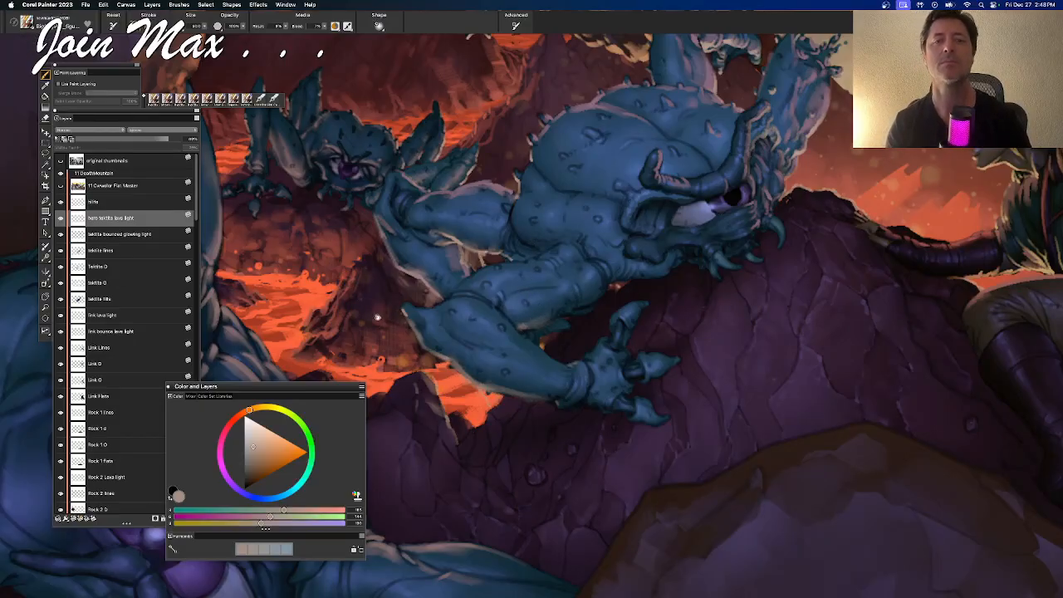
pyautogui.moveTo(397, 360); pyautogui.dragTo(406, 398)
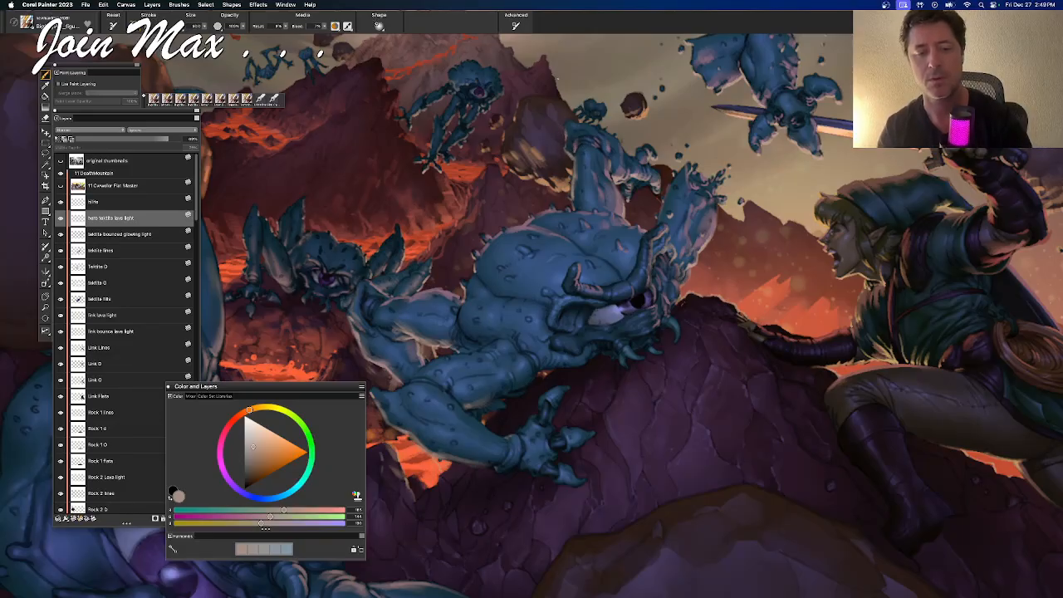
pyautogui.moveTo(397, 383); pyautogui.dragTo(522, 350)
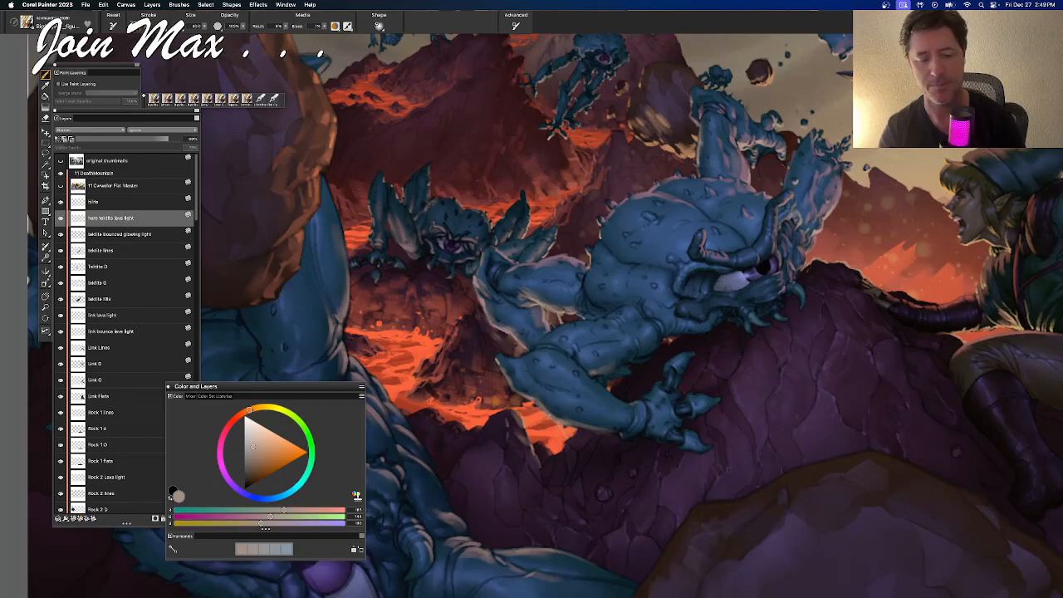
pyautogui.press('super+z')
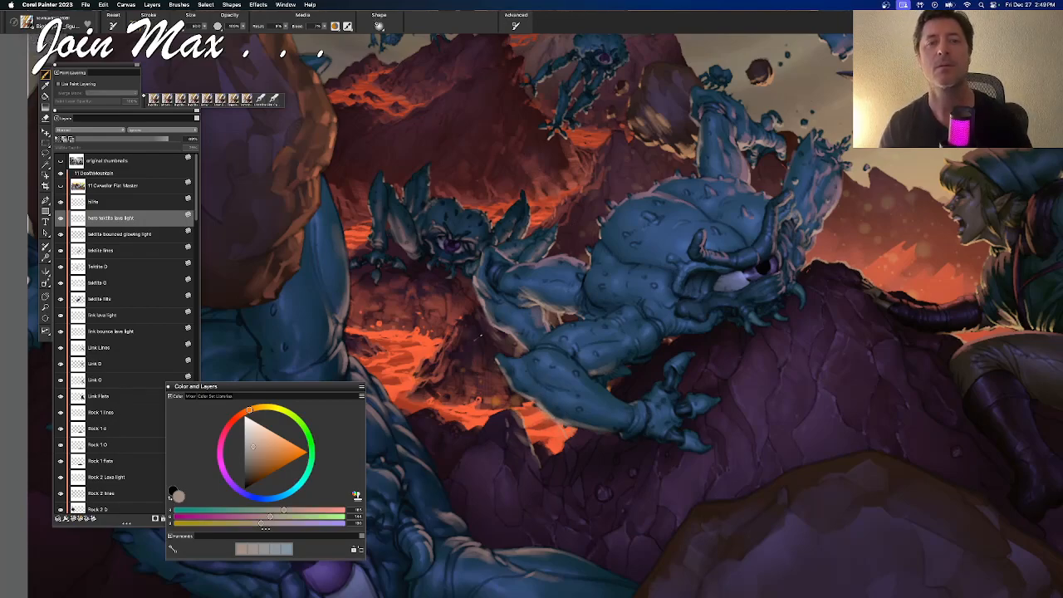
# Raise the "hero tektite lava light" layer to full opacity and return to the brush
pyautogui.press('super+minus')
pyautogui.moveTo(471, 283); pyautogui.dragTo(424, 283)
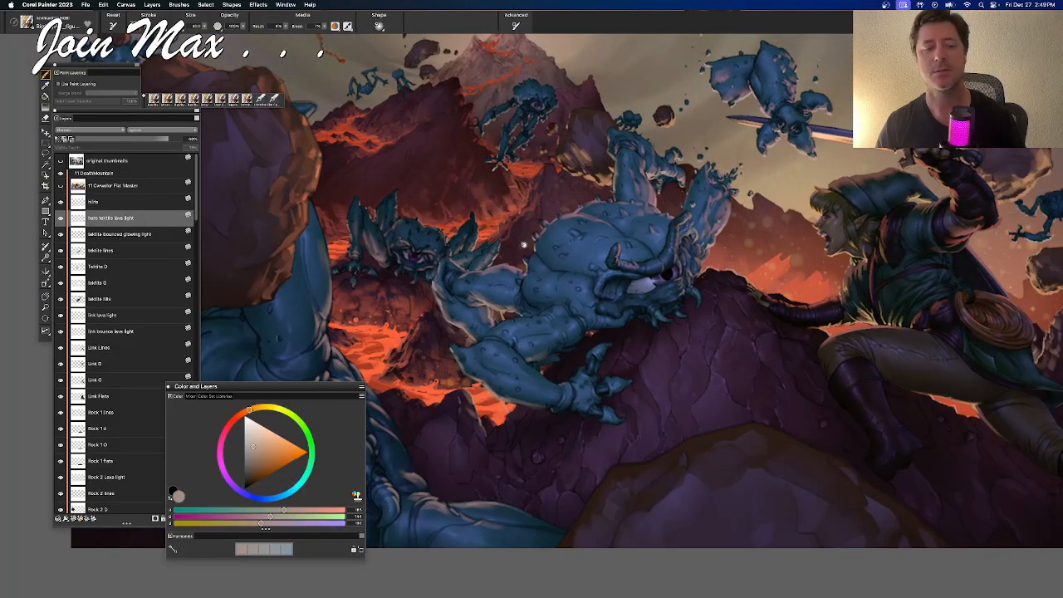
pyautogui.press('n')
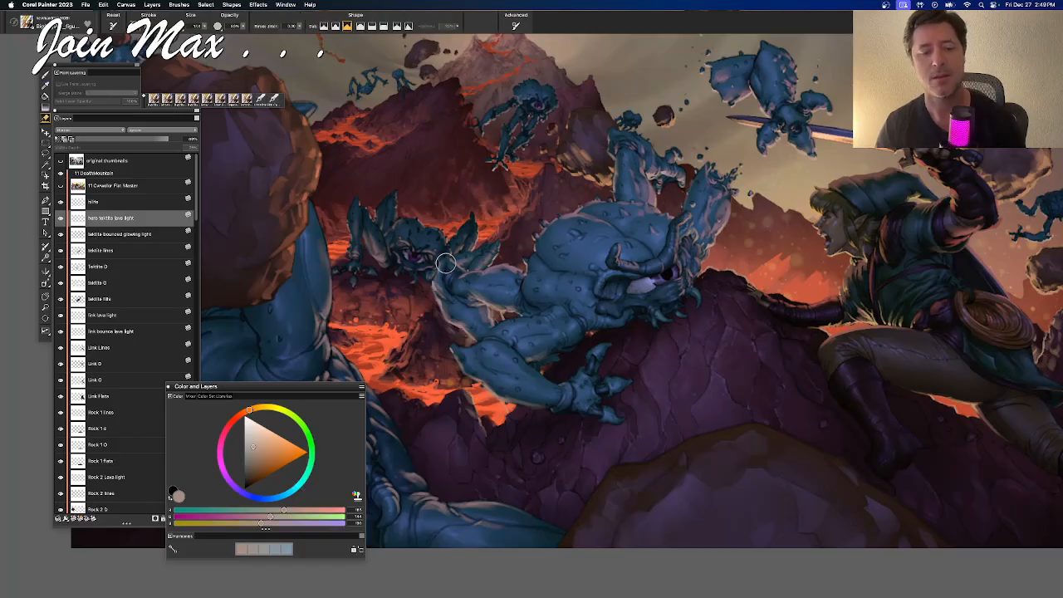
pyautogui.press('super+minus')
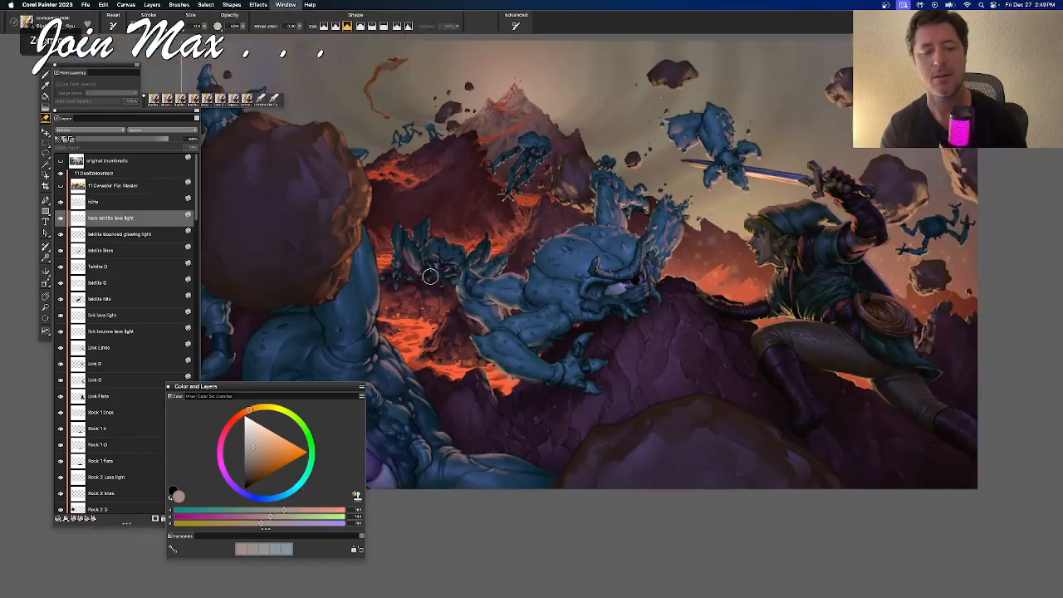
pyautogui.press('super+equal')
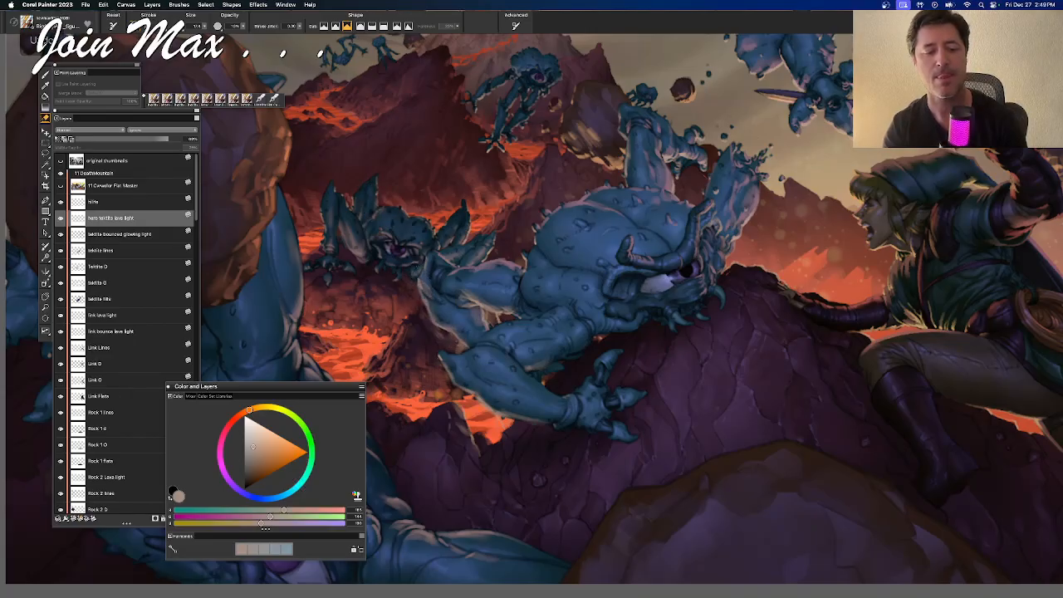
pyautogui.moveTo(168, 140)
pyautogui.mouseDown()
pyautogui.moveTo(138, 140)
pyautogui.moveTo(181, 140)
pyautogui.mouseUp()
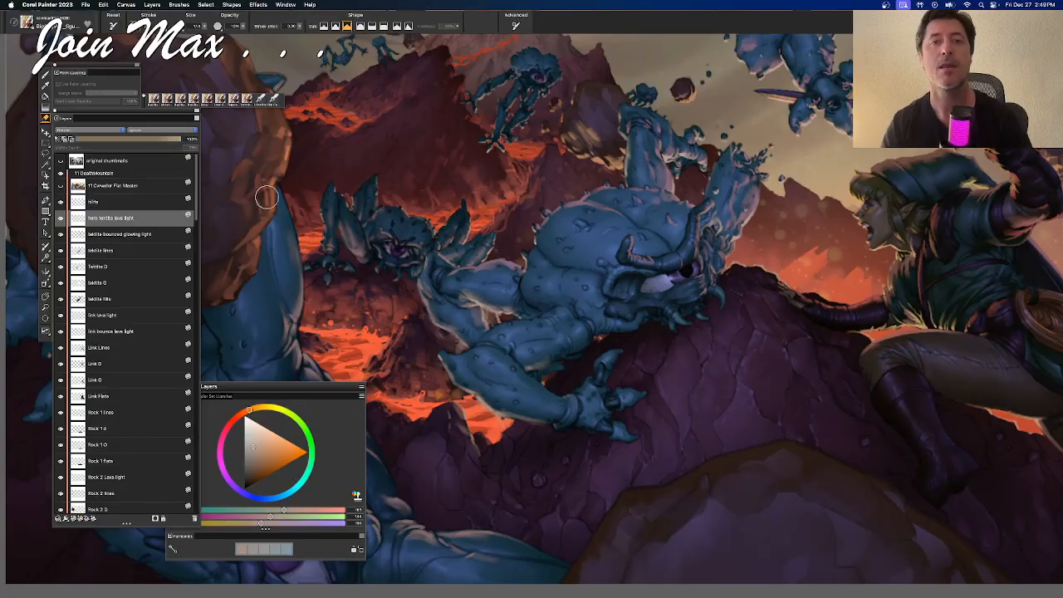
pyautogui.press('b')
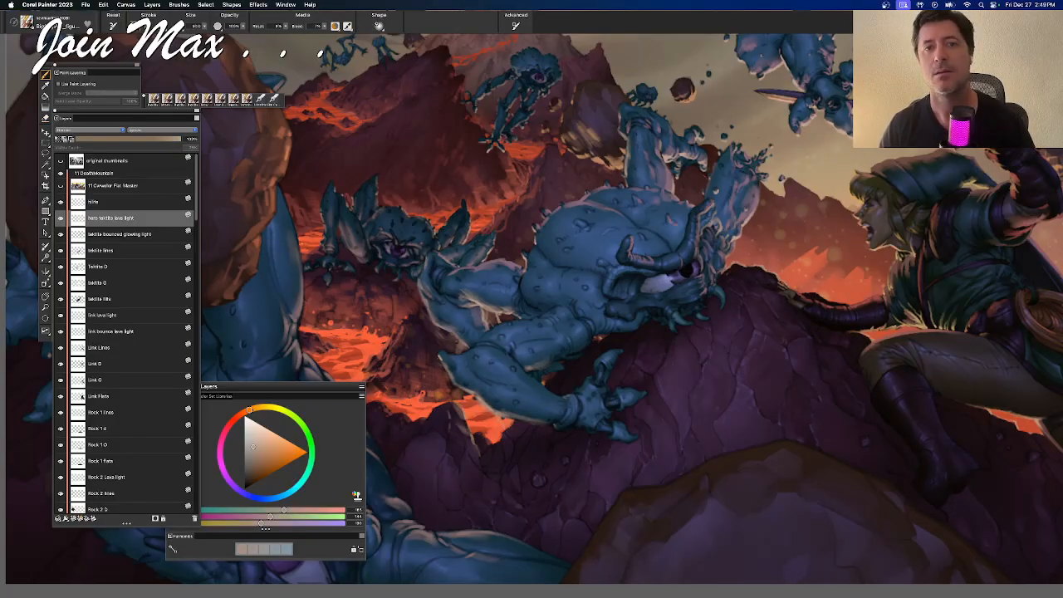
pyautogui.press('super+minus')
pyautogui.press('super+equal')
pyautogui.press('super+equal')
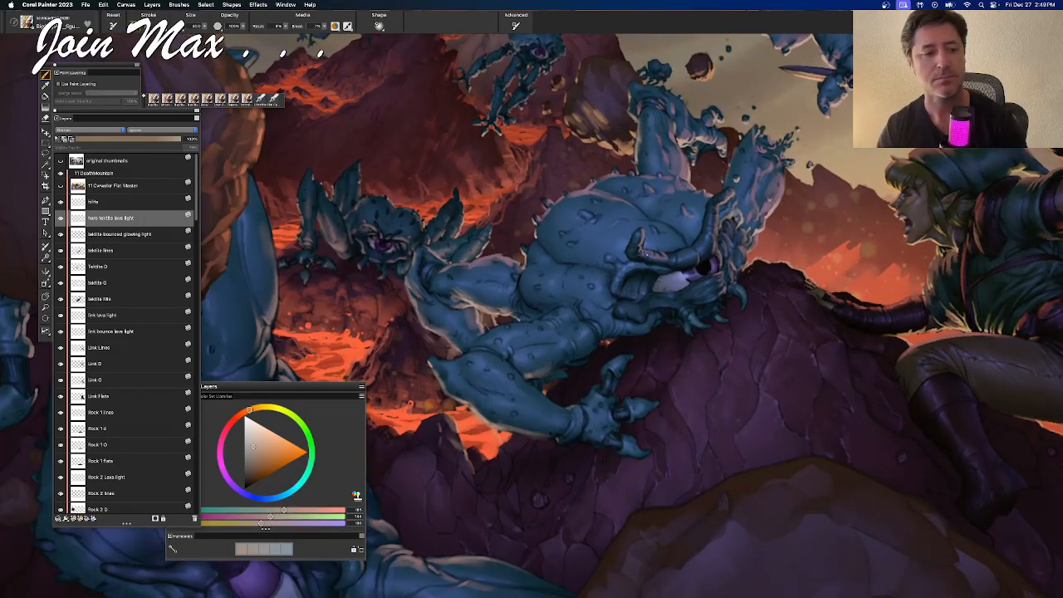
# Sample a muted pink from the central tektite's back and paint short light strokes at the top of its bent foreleg
pyautogui.keyDown('alt'); pyautogui.click(586, 192); pyautogui.keyUp('alt')
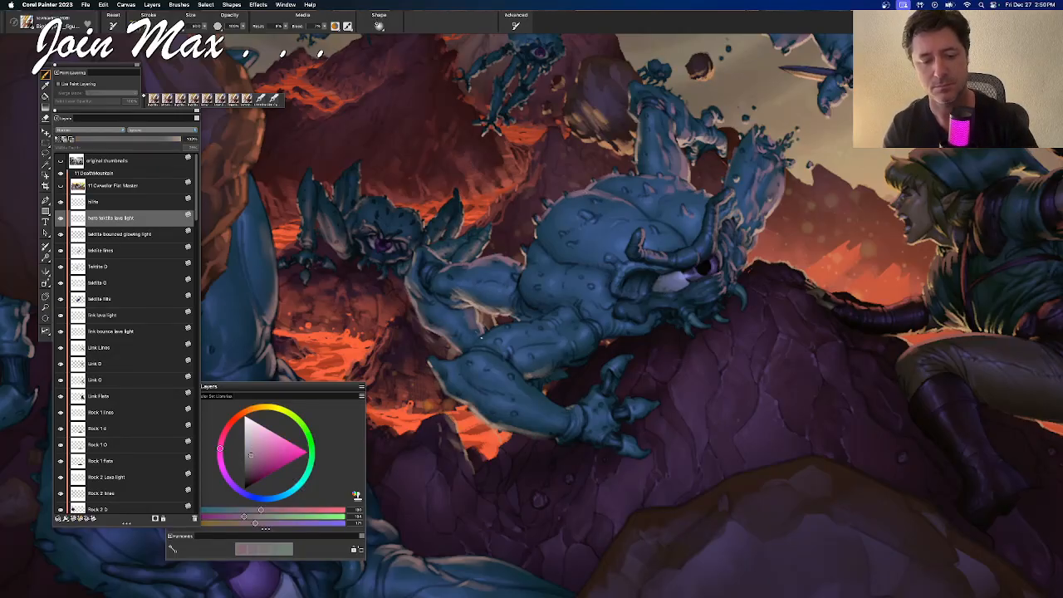
pyautogui.moveTo(479, 339); pyautogui.dragTo(486, 336)
pyautogui.press('super+z')
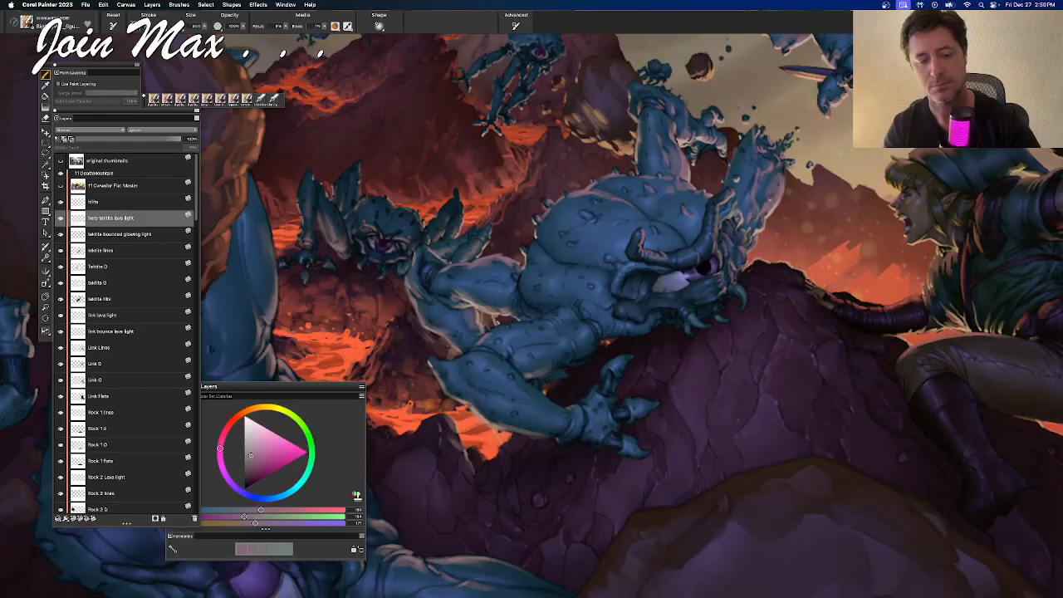
pyautogui.moveTo(490, 333); pyautogui.dragTo(504, 327)
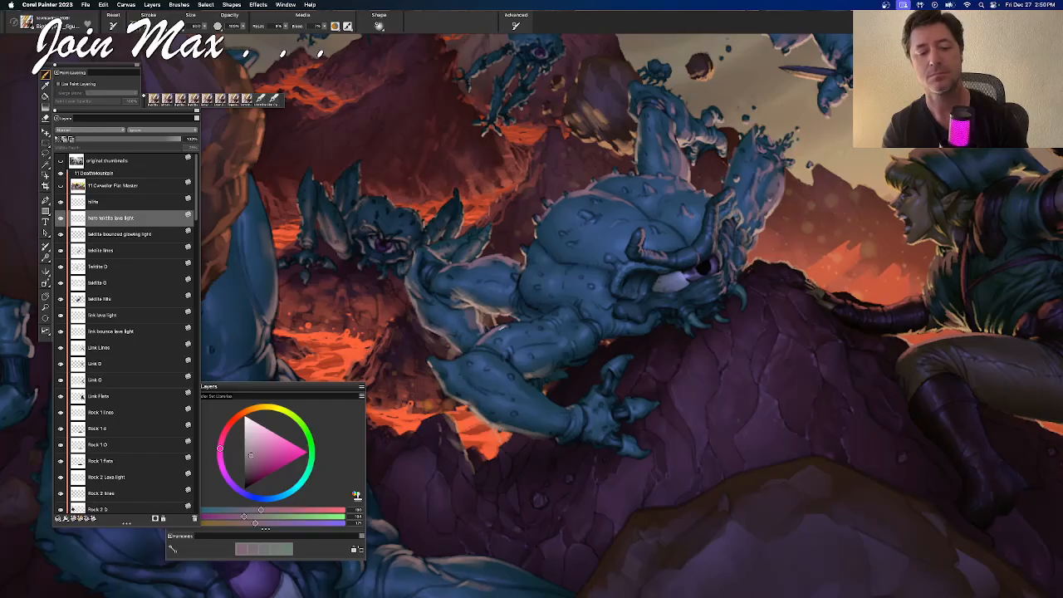
pyautogui.moveTo(485, 339); pyautogui.dragTo(495, 334)
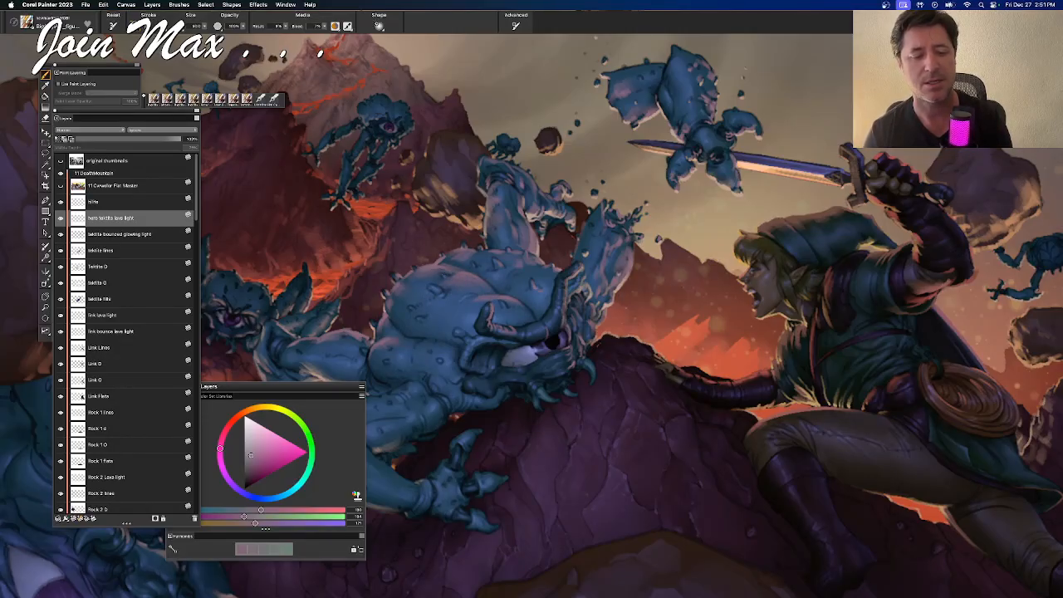
# Try a muted pink light stroke on the central tektite's foreleg below the belly, and undo it
pyautogui.press('space')
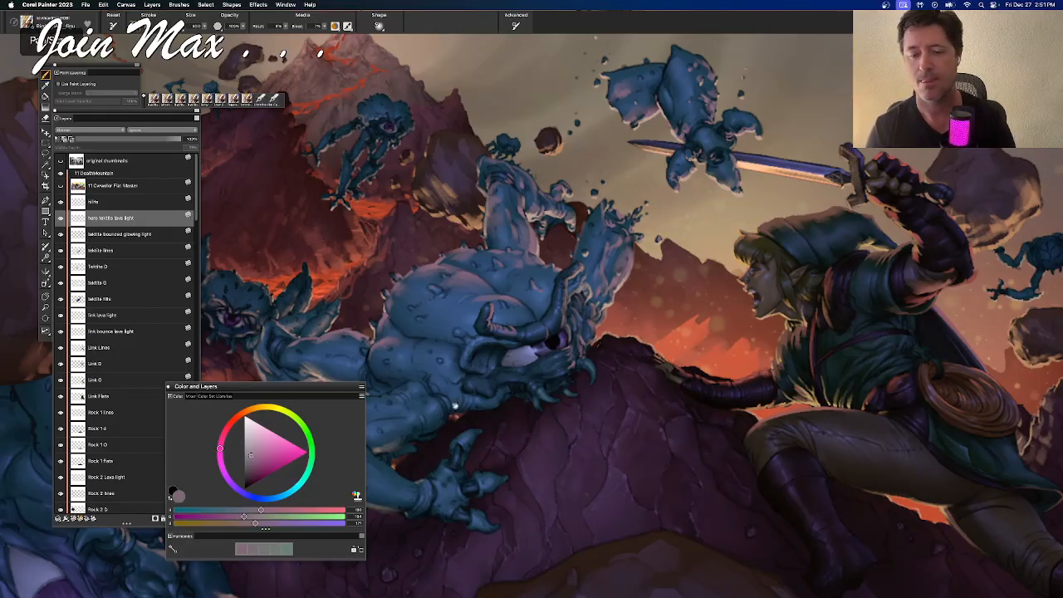
pyautogui.moveTo(455, 402); pyautogui.dragTo(564, 371)
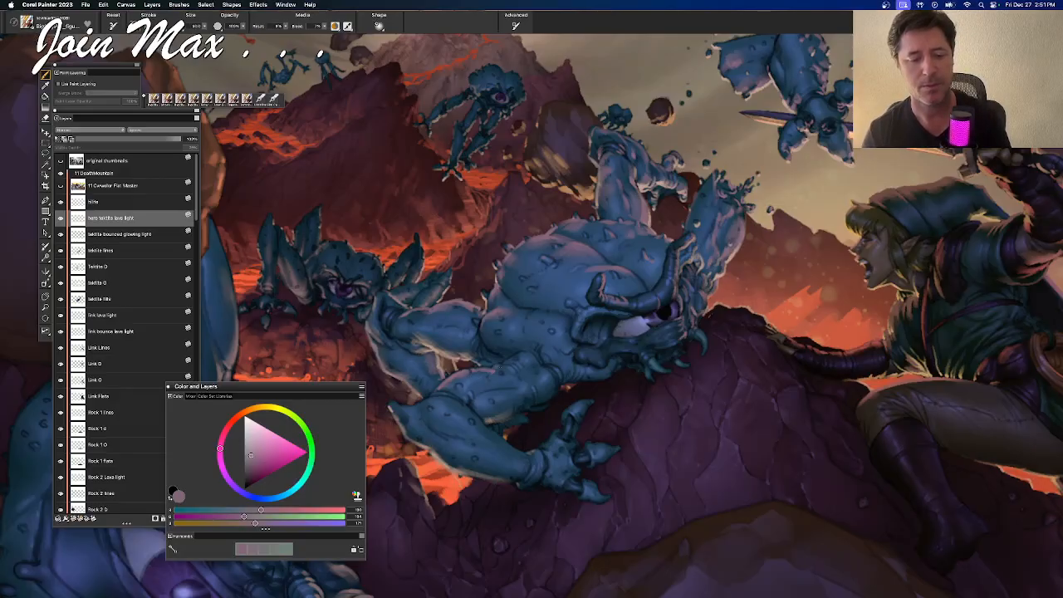
pyautogui.moveTo(507, 353); pyautogui.dragTo(526, 363)
pyautogui.press('super+z')
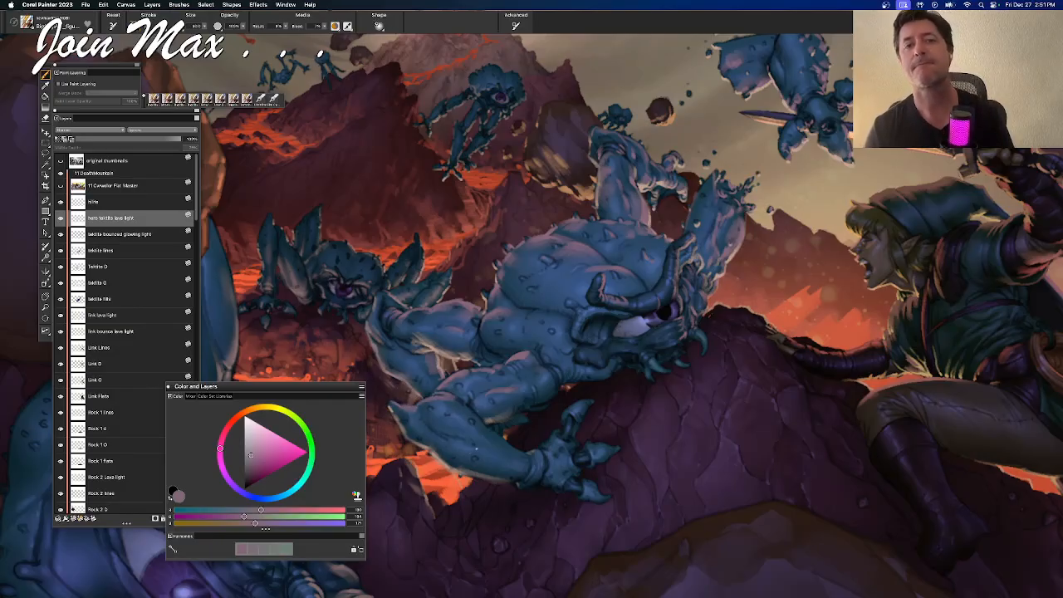
# Try muted pink light strokes across the upper curve of the central tektite's back, and undo them
pyautogui.moveTo(524, 321)
pyautogui.mouseDown()
pyautogui.moveTo(551, 314)
pyautogui.moveTo(543, 275)
pyautogui.mouseUp()
pyautogui.press('super+z')
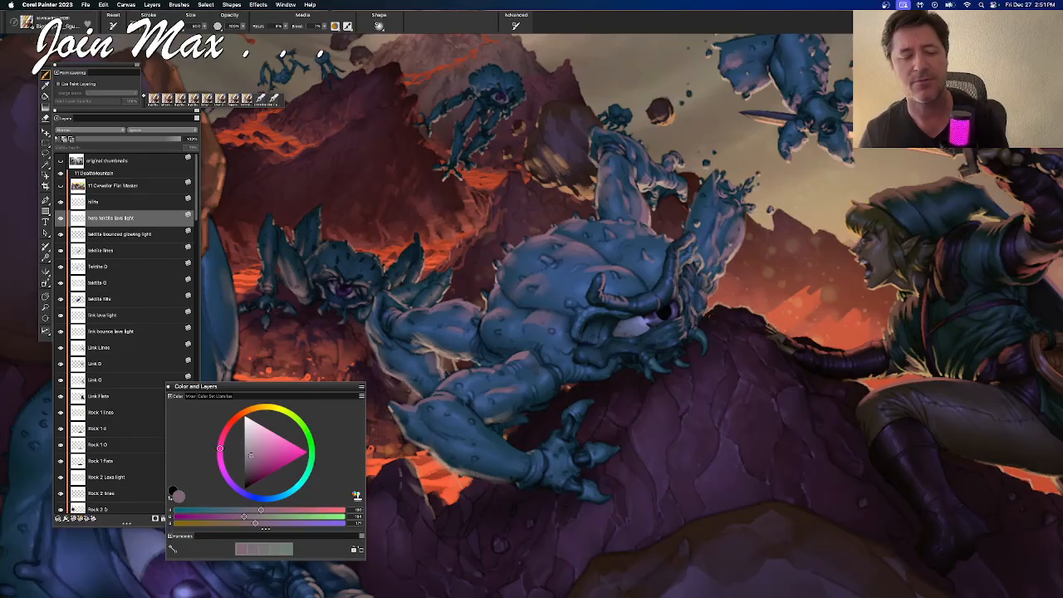
pyautogui.press('super+z')
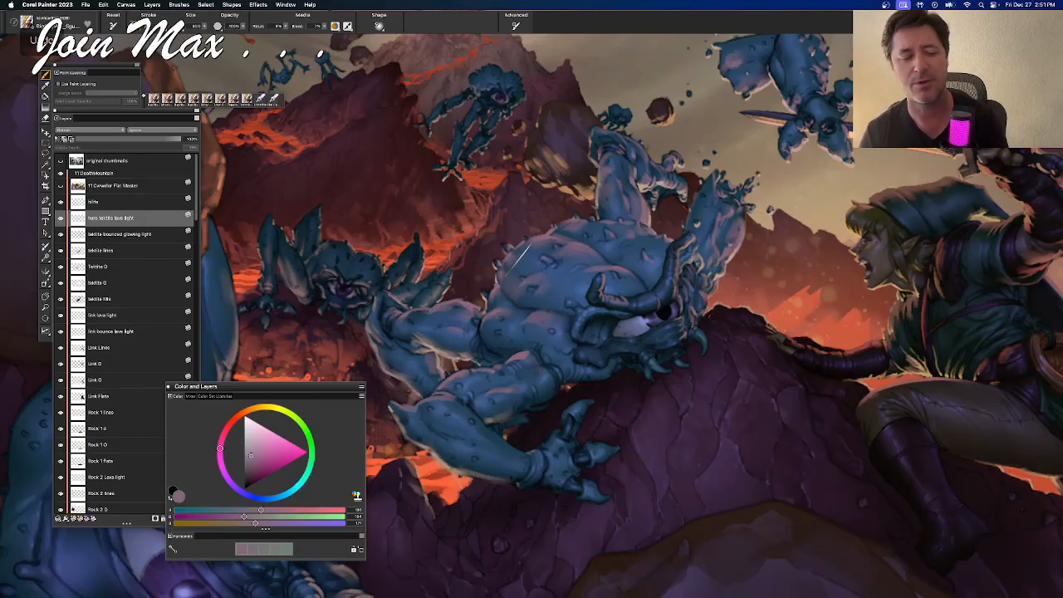
pyautogui.press('super+z')
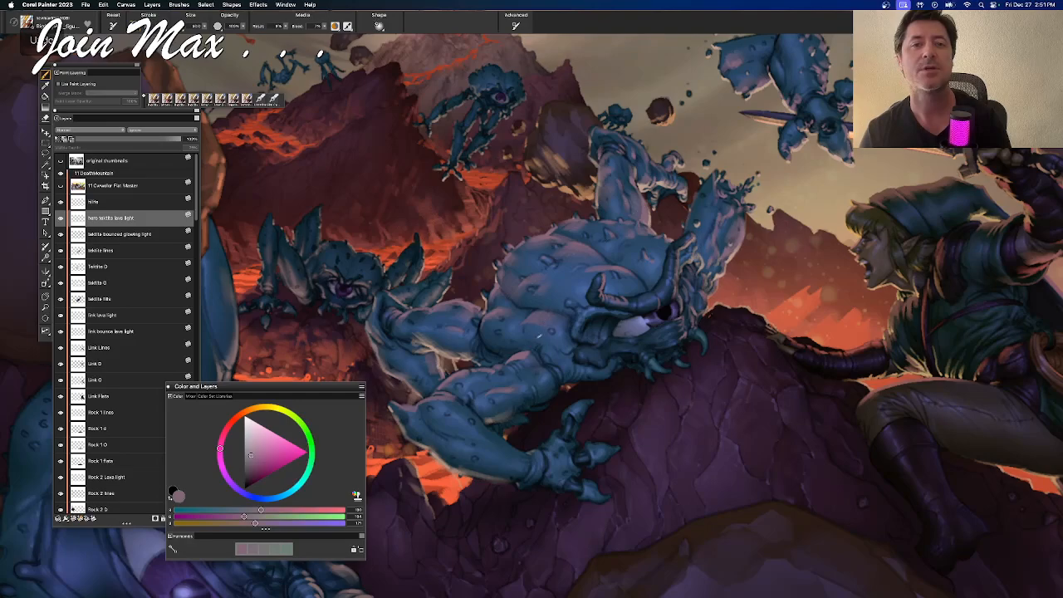
# Try light touches and a small erasure along the top edge of the central tektite's back, and undo them
pyautogui.moveTo(438, 387); pyautogui.dragTo(343, 374)
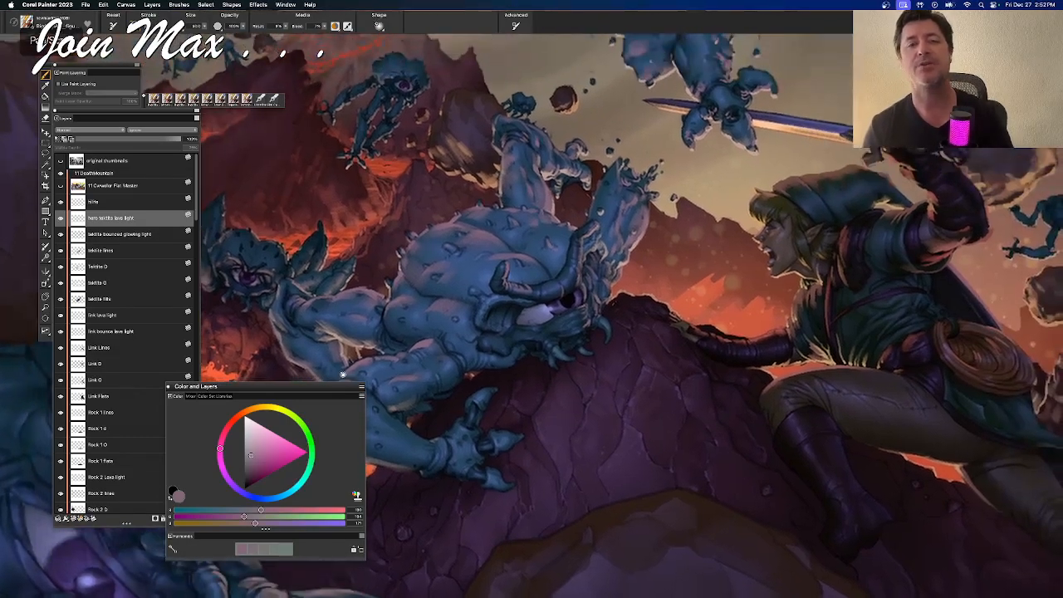
pyautogui.moveTo(545, 421); pyautogui.dragTo(644, 432)
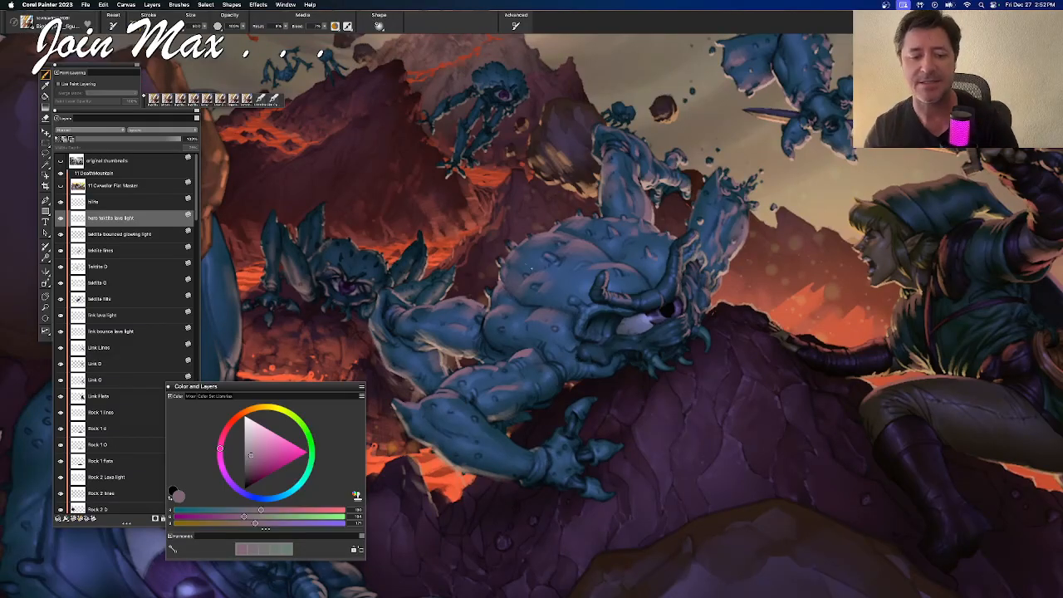
pyautogui.press('n')
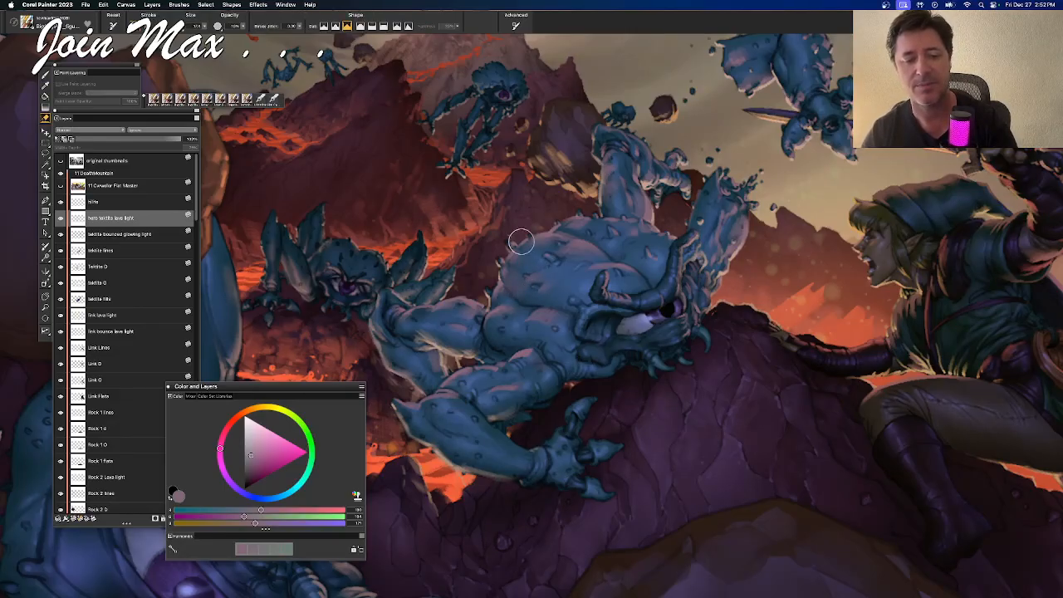
pyautogui.press('b')
pyautogui.press('super+z')
pyautogui.press('super+z')
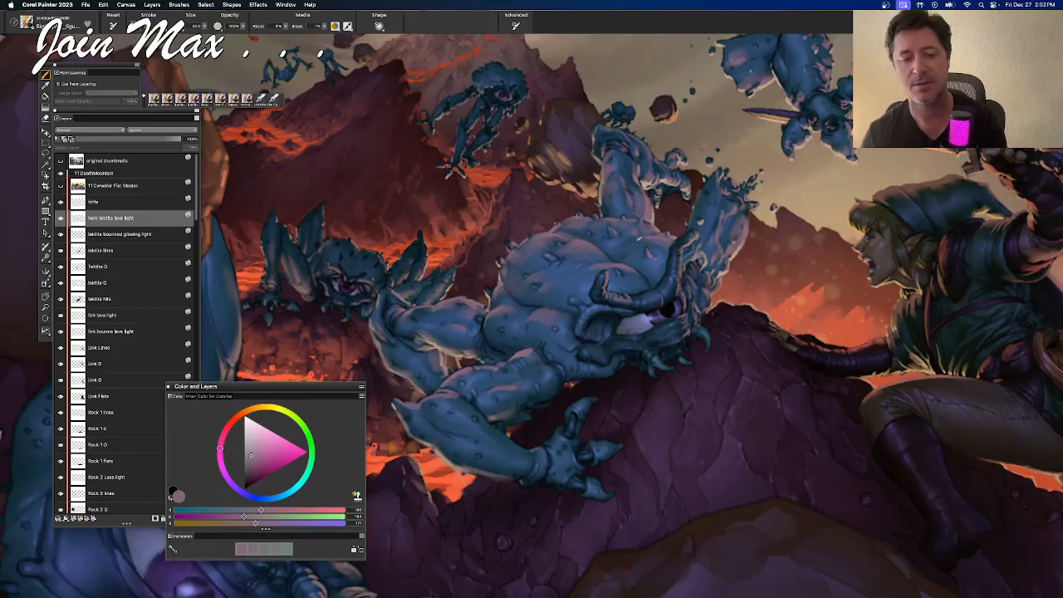
pyautogui.press('super+z')
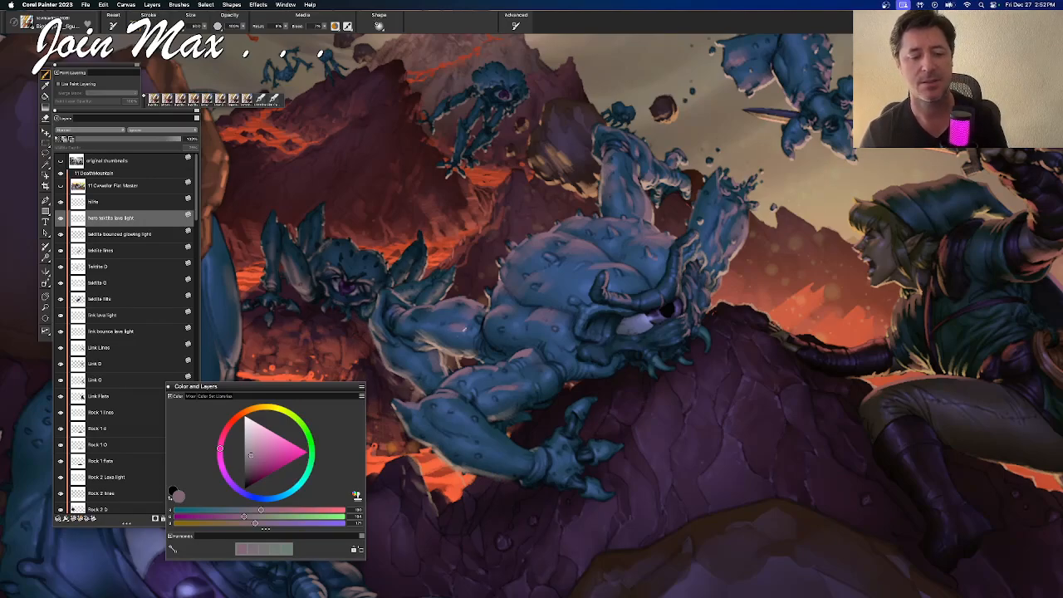
# Paint muted pink light accents along the upper edge of the impaled tektite near the sword's tip
pyautogui.hscroll(5, 482, 308)
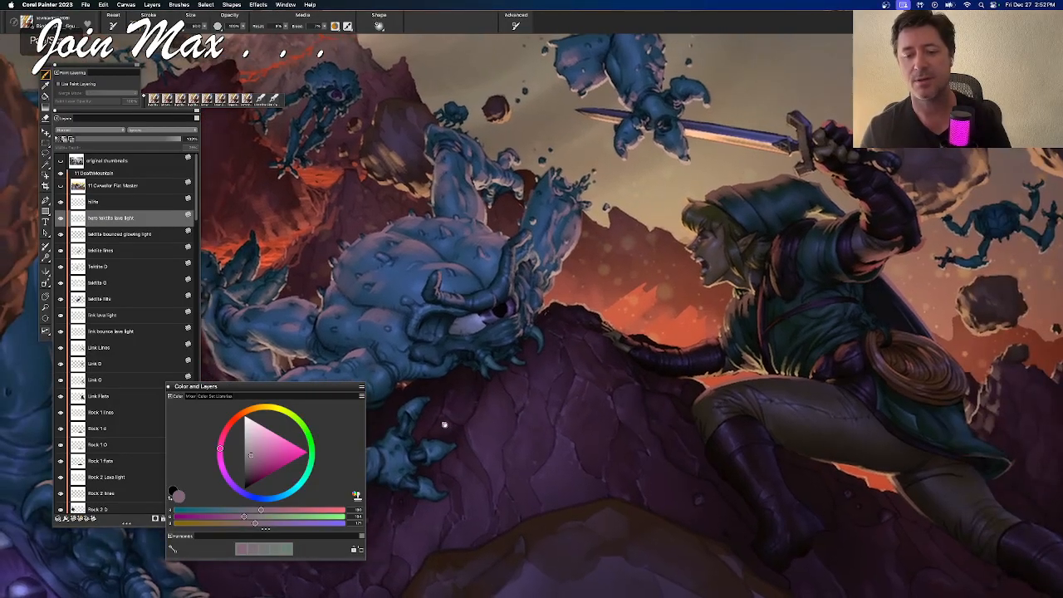
pyautogui.moveTo(445, 425); pyautogui.dragTo(649, 440)
pyautogui.moveTo(426, 461)
pyautogui.mouseDown()
pyautogui.moveTo(454, 439)
pyautogui.moveTo(456, 449)
pyautogui.moveTo(442, 449)
pyautogui.mouseUp()
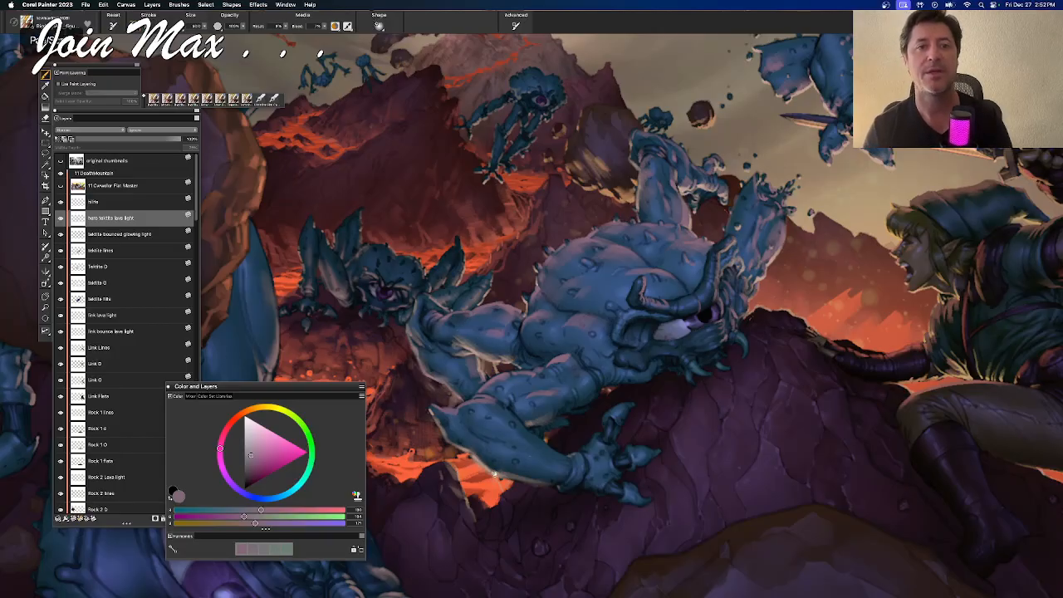
pyautogui.scroll(-2, 420, 412)
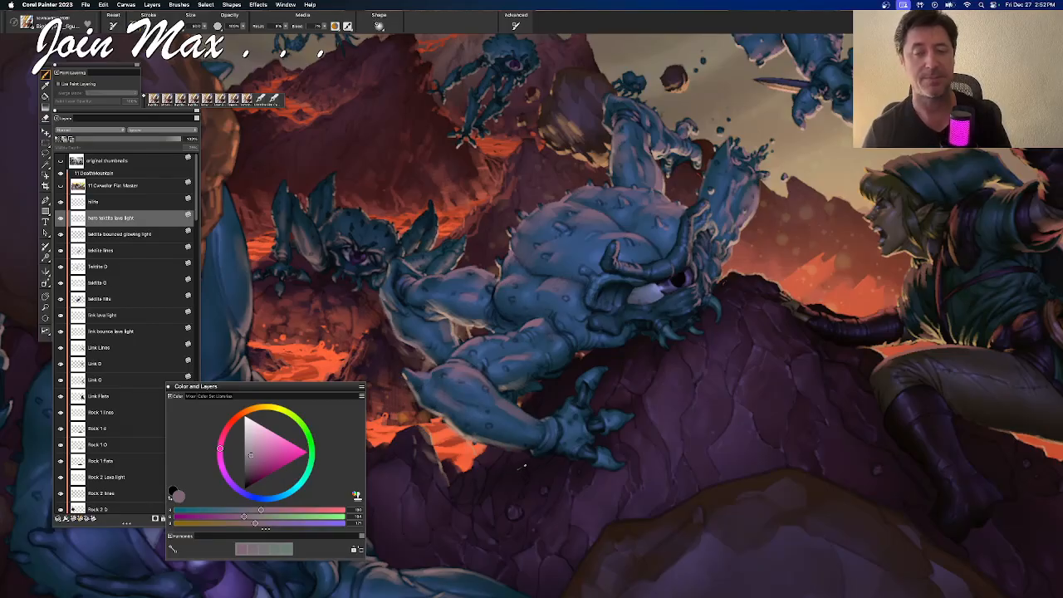
pyautogui.moveTo(499, 467); pyautogui.dragTo(465, 458)
pyautogui.moveTo(482, 371); pyautogui.dragTo(452, 462)
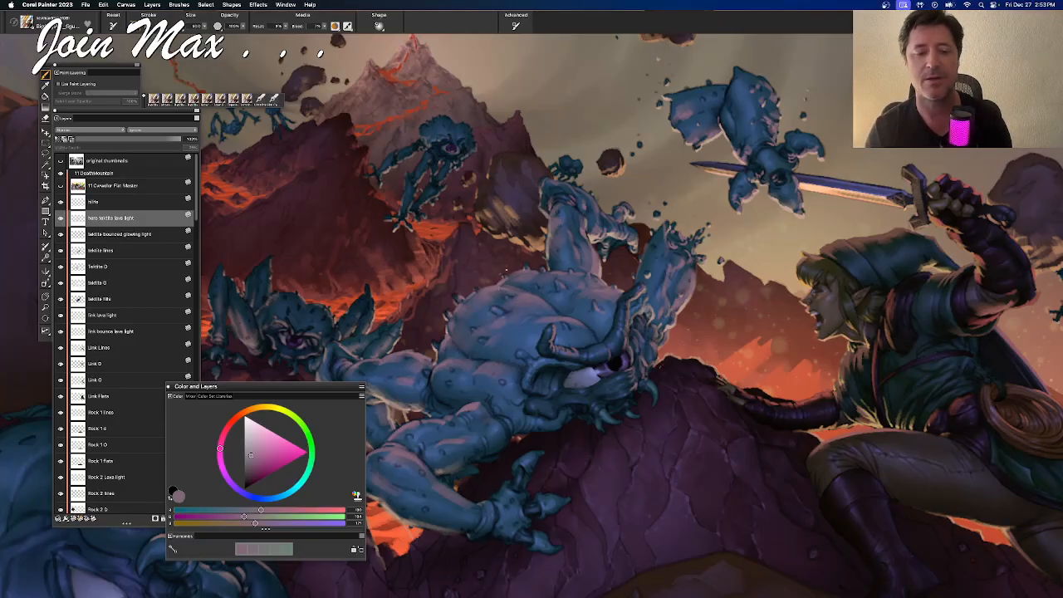
pyautogui.scroll(5, 531, 316)
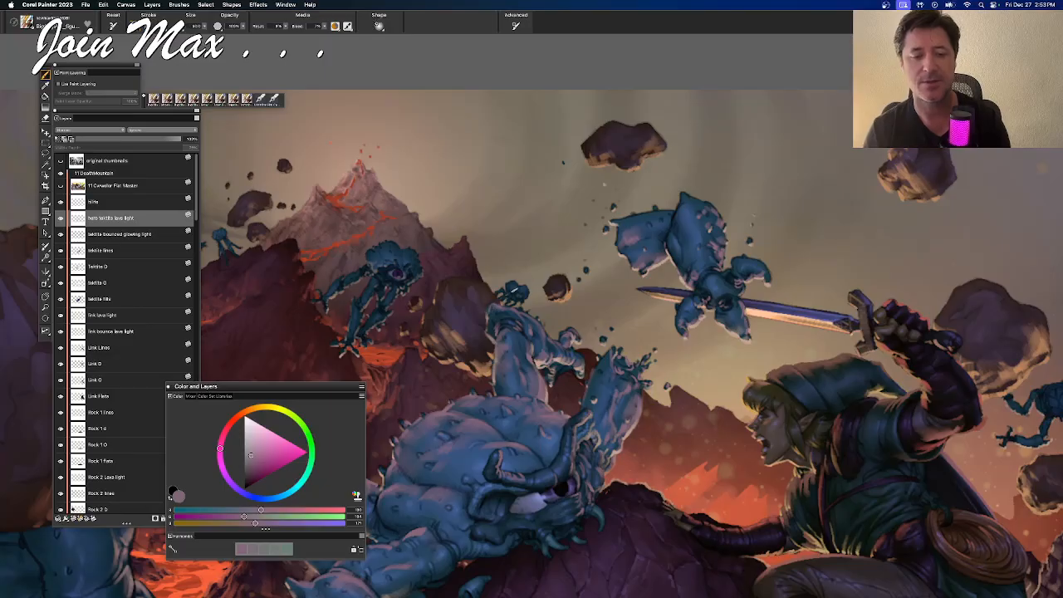
pyautogui.hscroll(5, 531, 332)
pyautogui.scroll(2, 531, 332)
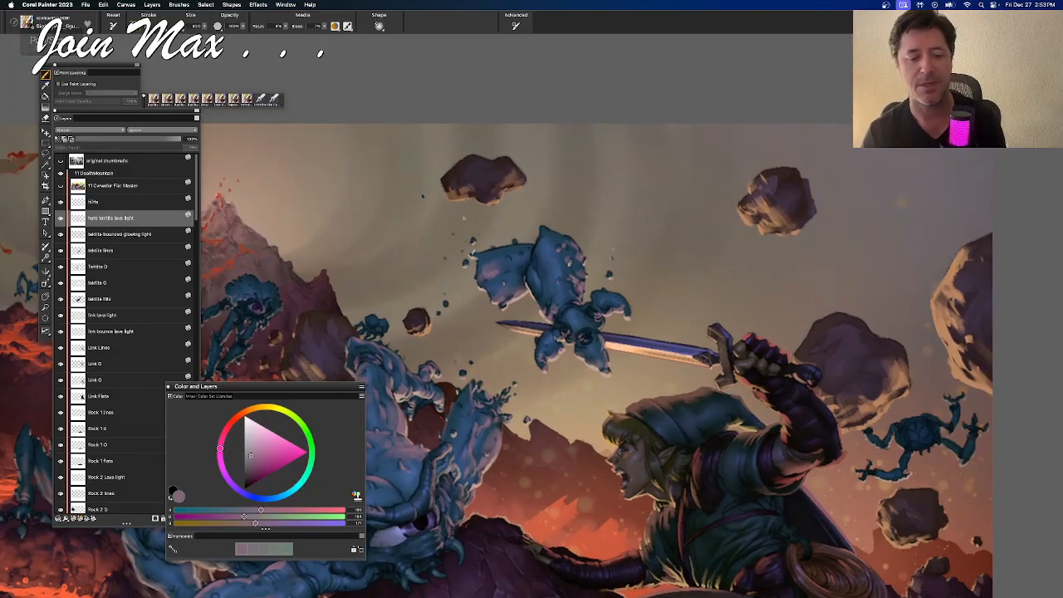
pyautogui.moveTo(476, 257); pyautogui.dragTo(566, 232)
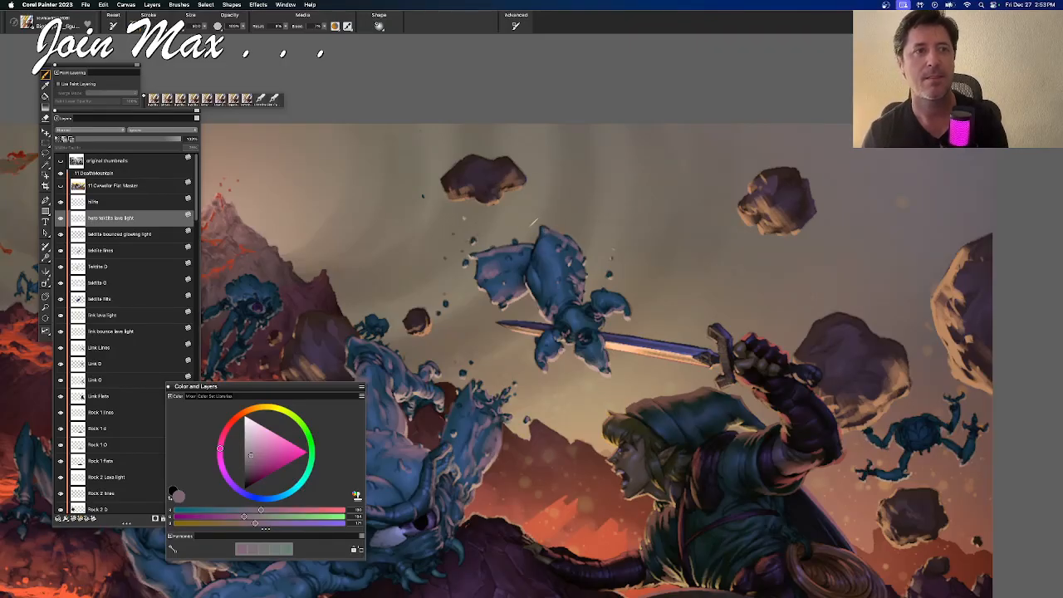
# Examine the lava light on the impaled and central tektites, both close up and across the whole illustration
pyautogui.scroll(-2, 581, 332)
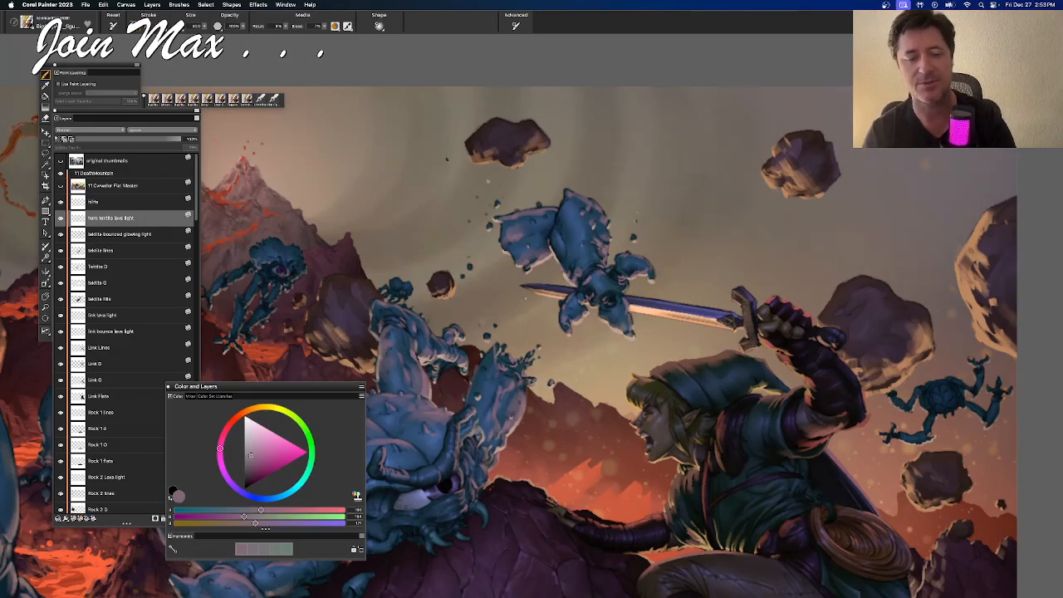
pyautogui.press('super+minus')
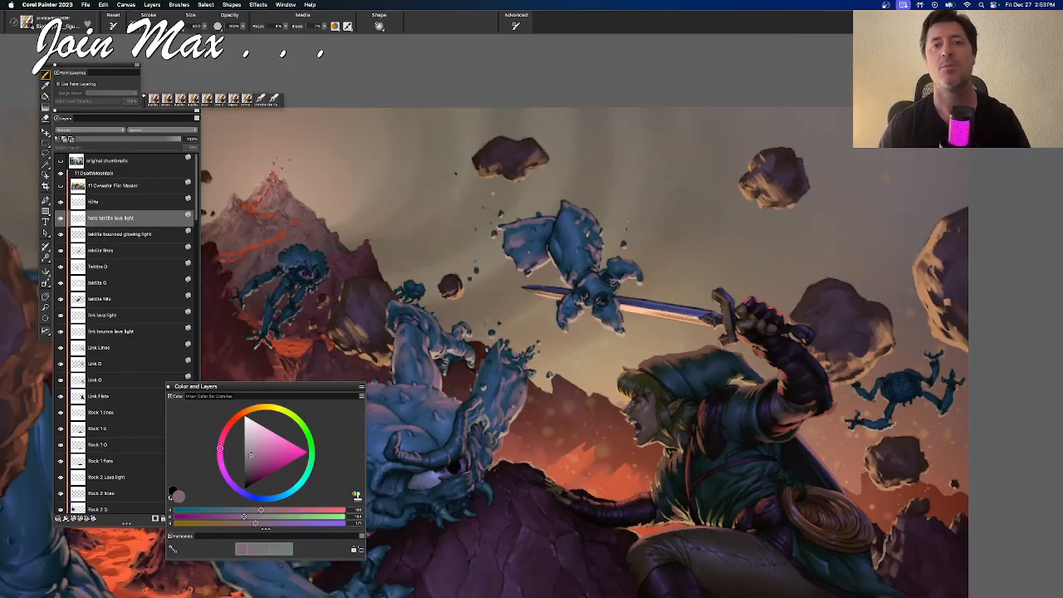
pyautogui.moveTo(384, 378)
pyautogui.mouseDown()
pyautogui.moveTo(425, 310)
pyautogui.moveTo(525, 267)
pyautogui.mouseUp()
pyautogui.moveTo(449, 327)
pyautogui.mouseDown()
pyautogui.moveTo(490, 293)
pyautogui.moveTo(556, 281)
pyautogui.moveTo(522, 307)
pyautogui.mouseUp()
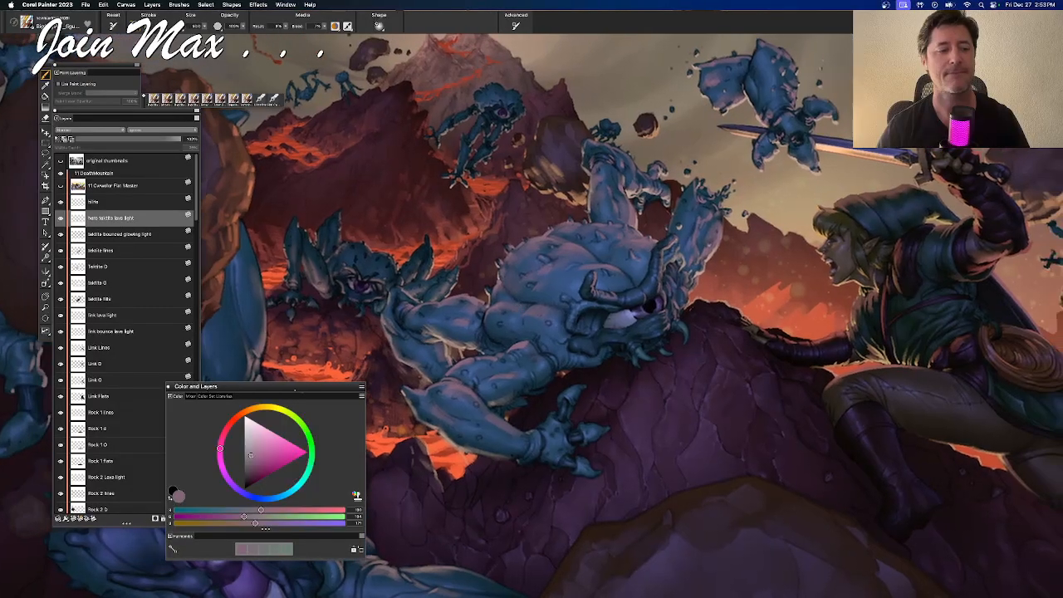
pyautogui.press('super+minus')
pyautogui.press('super+minus')
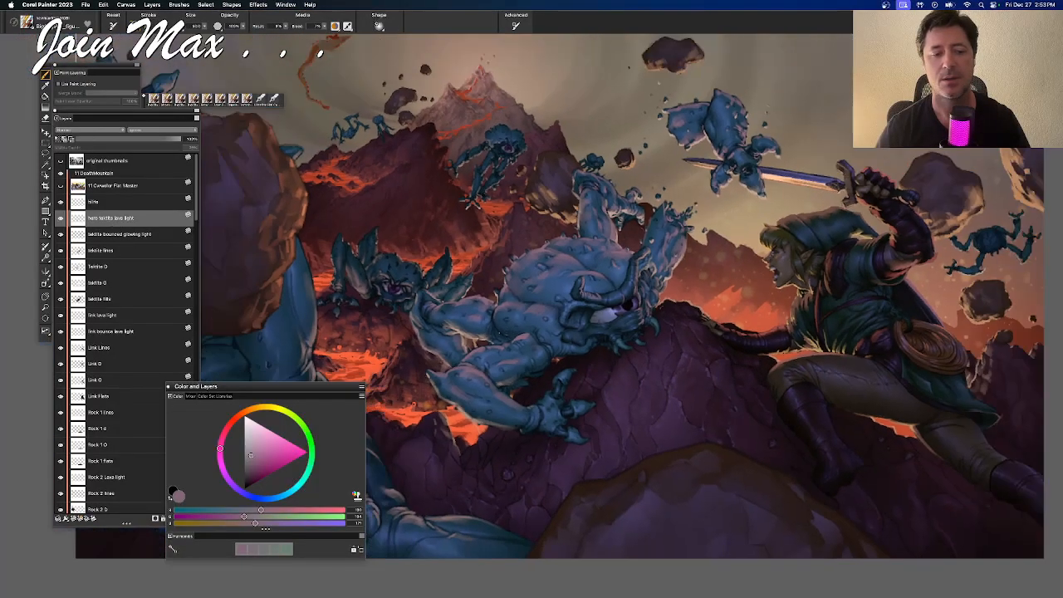
pyautogui.press('super+equal')
pyautogui.press('super+equal')
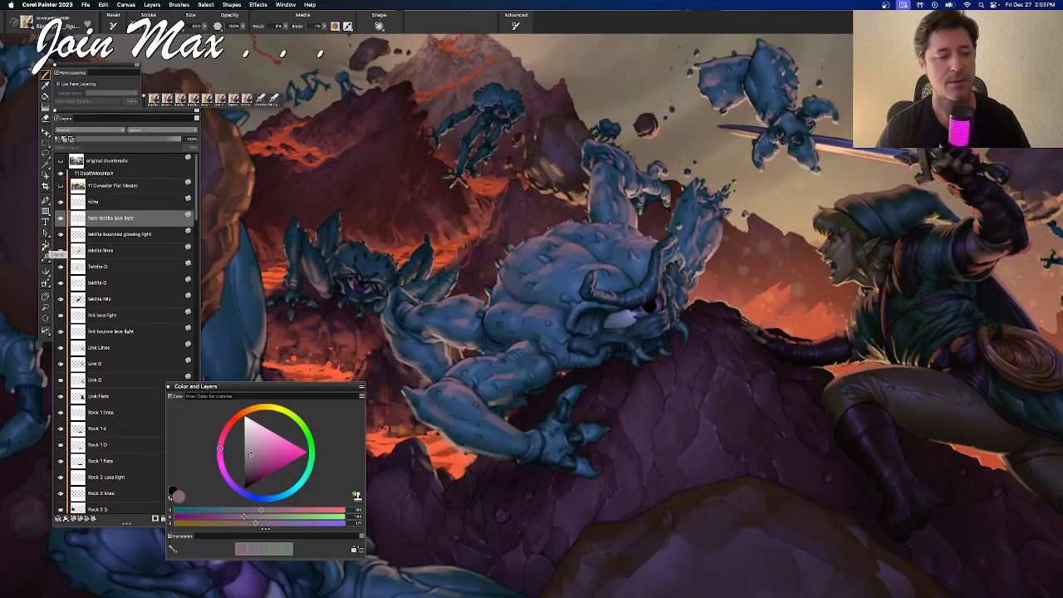
# Duplicate the "tektite O" layer and reduce the copy's opacity to deepen the tektites' shading slightly
pyautogui.click(111, 270)
pyautogui.click(112, 284)
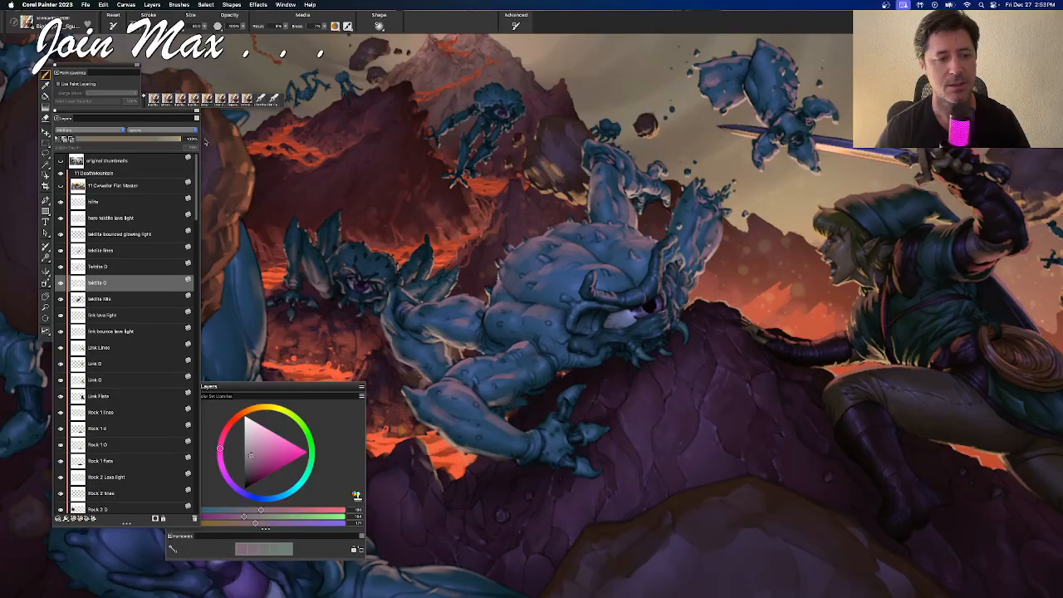
pyautogui.press('super+v')
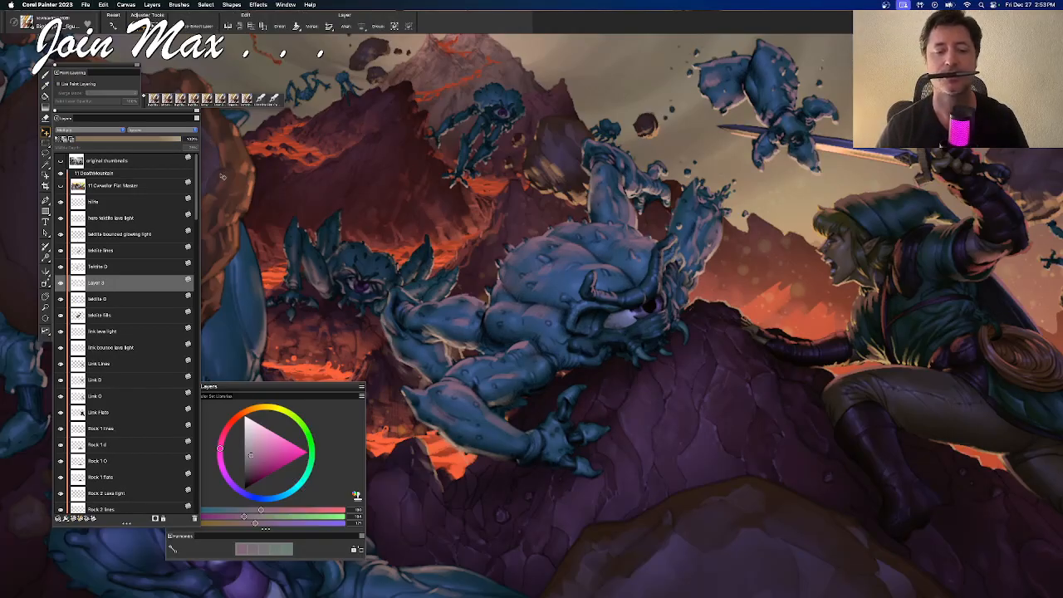
pyautogui.moveTo(165, 141); pyautogui.dragTo(123, 141)
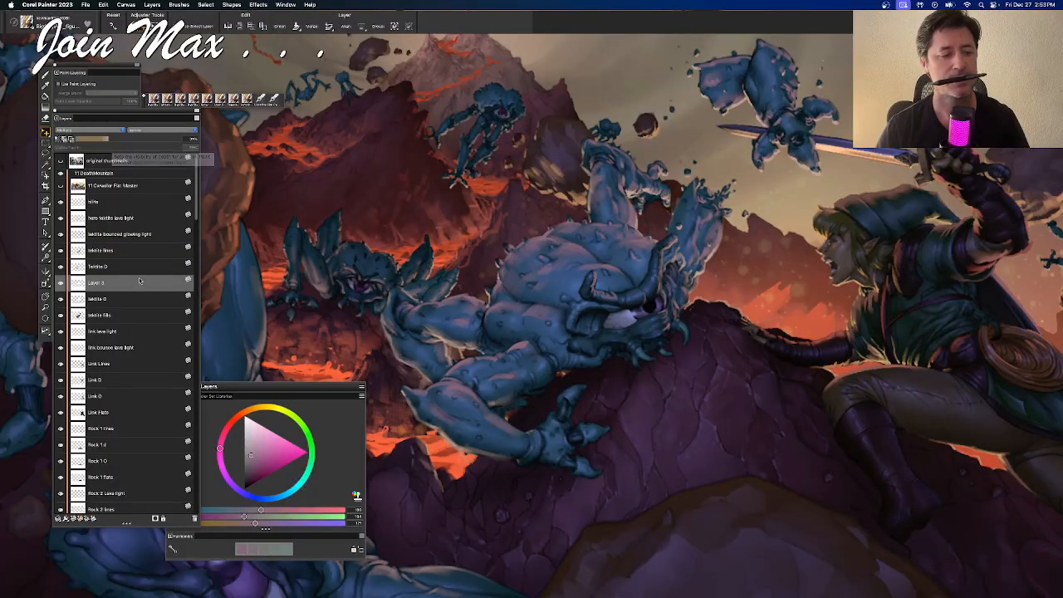
# Merge the duplicate with the original "tektite O" layer and set the merged layer's blending to Multiply
pyautogui.keyDown('shift'); pyautogui.click(128, 300); pyautogui.keyUp('shift')
pyautogui.press('super+e')
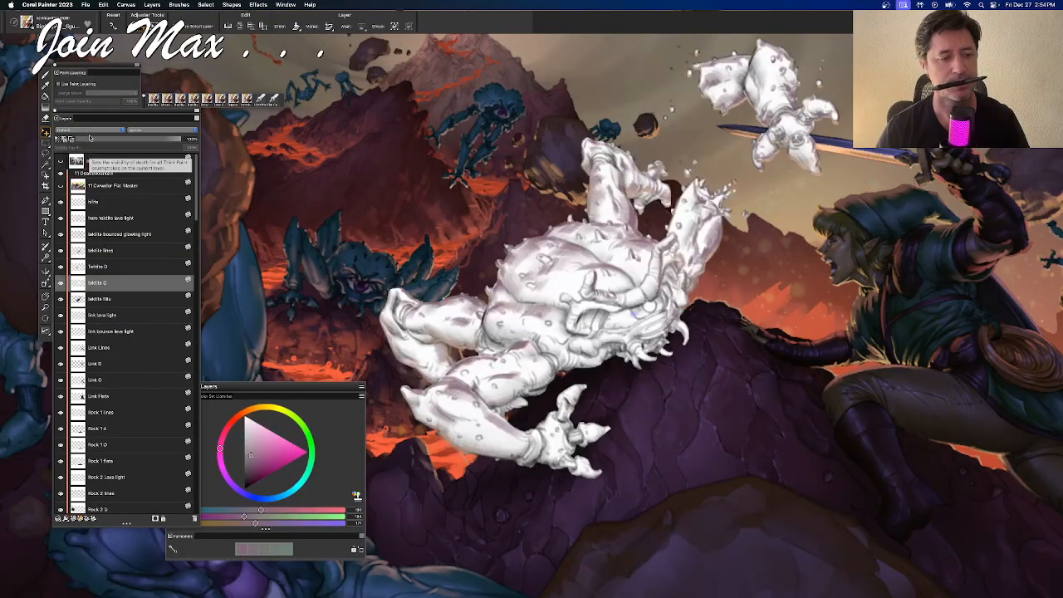
pyautogui.click(88, 131)
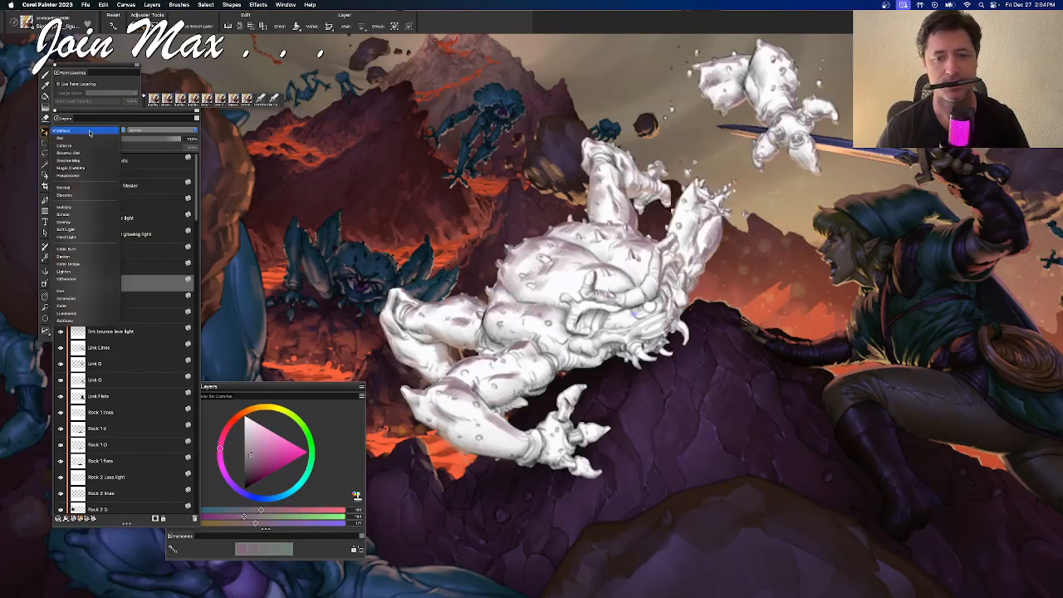
pyautogui.click(85, 207)
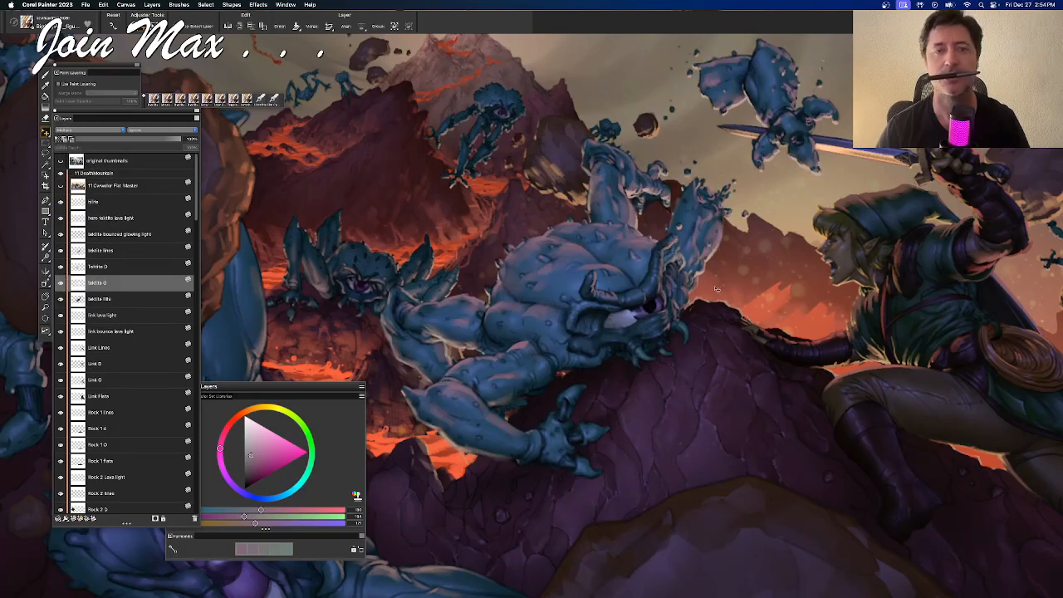
# Duplicate the tektite shadow layer that sits directly below the tektite lines
pyautogui.press('super+minus')
pyautogui.press('super+minus')
pyautogui.press('super+minus')
pyautogui.press('super+equal')
pyautogui.press('super+equal')
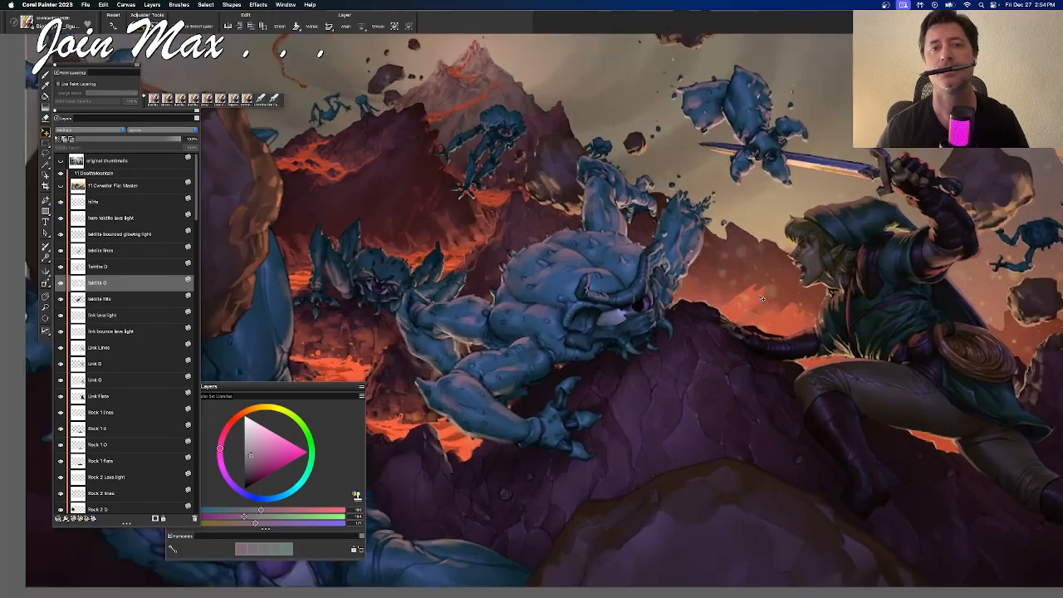
pyautogui.click(126, 267)
pyautogui.press('super+shift+n')
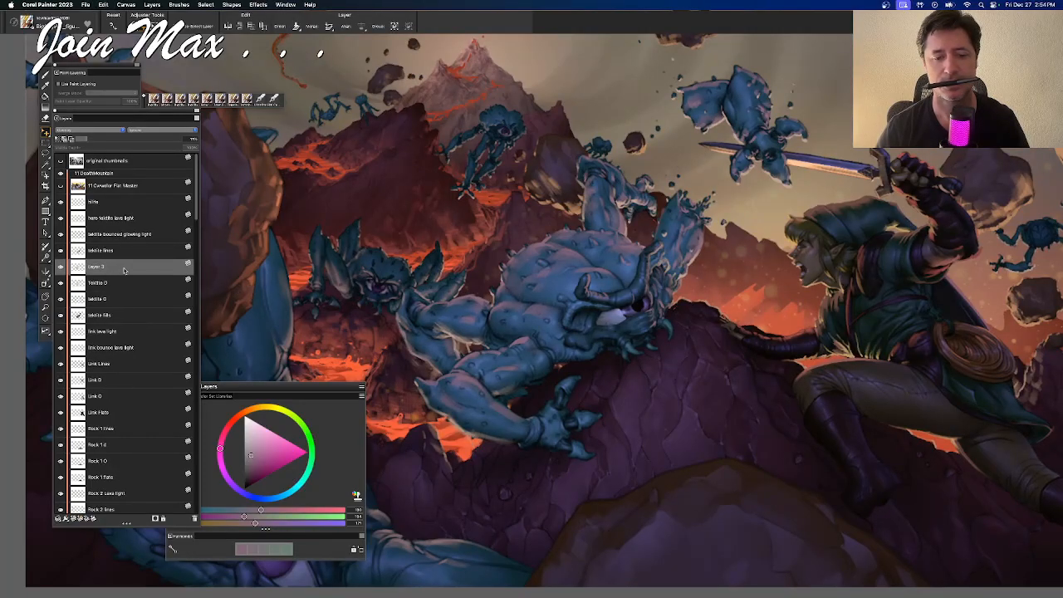
# Set the duplicated tektite shadow layer's blending to Multiply and lower its opacity for a subtle darkening
pyautogui.moveTo(119, 138)
pyautogui.mouseDown()
pyautogui.moveTo(138, 140)
pyautogui.moveTo(104, 140)
pyautogui.moveTo(138, 141)
pyautogui.mouseUp()
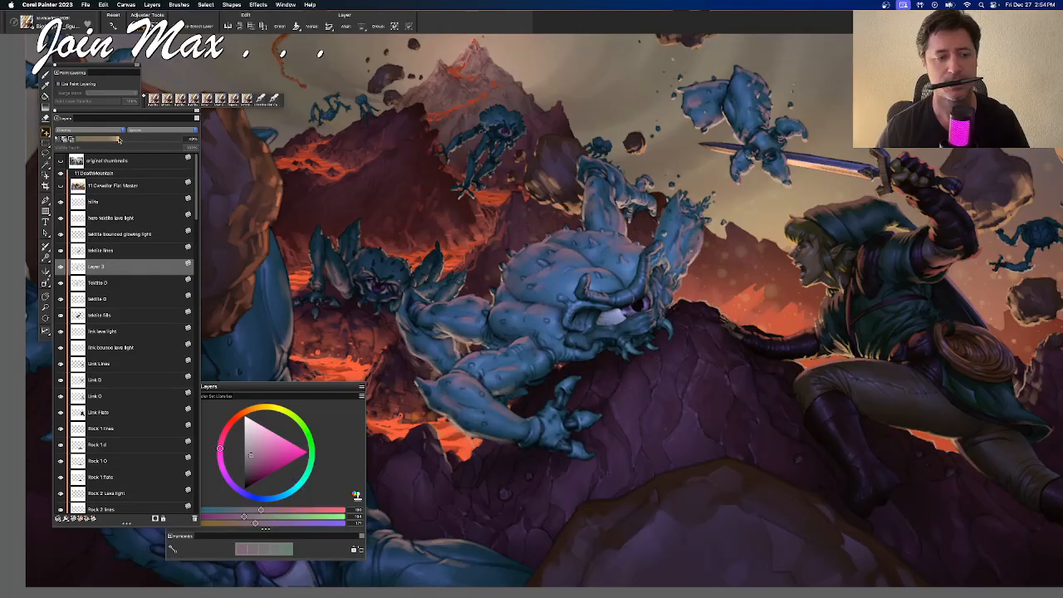
pyautogui.click(91, 130)
pyautogui.click(87, 118)
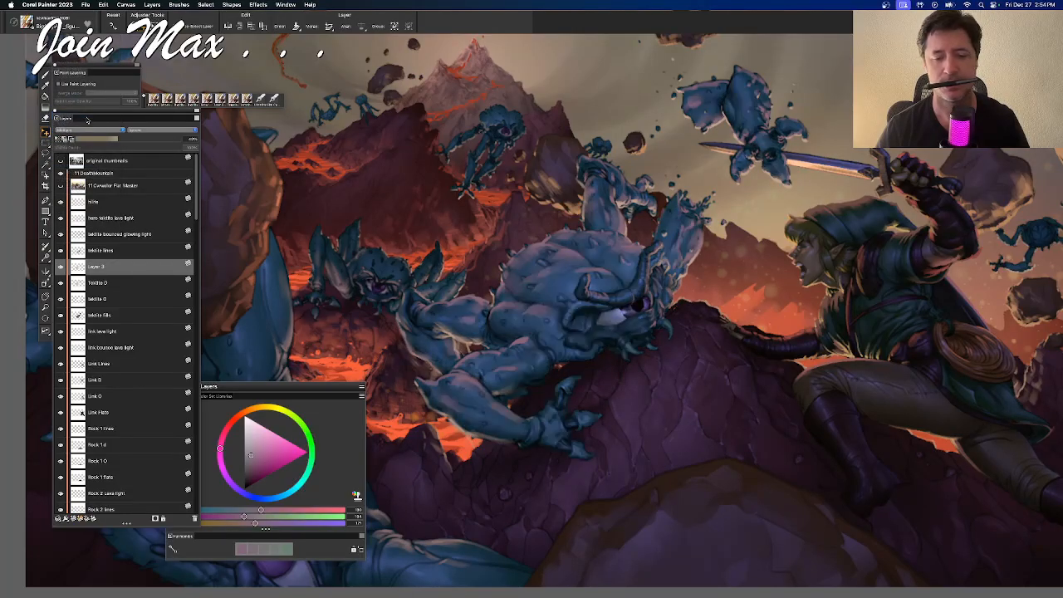
pyautogui.click(96, 140)
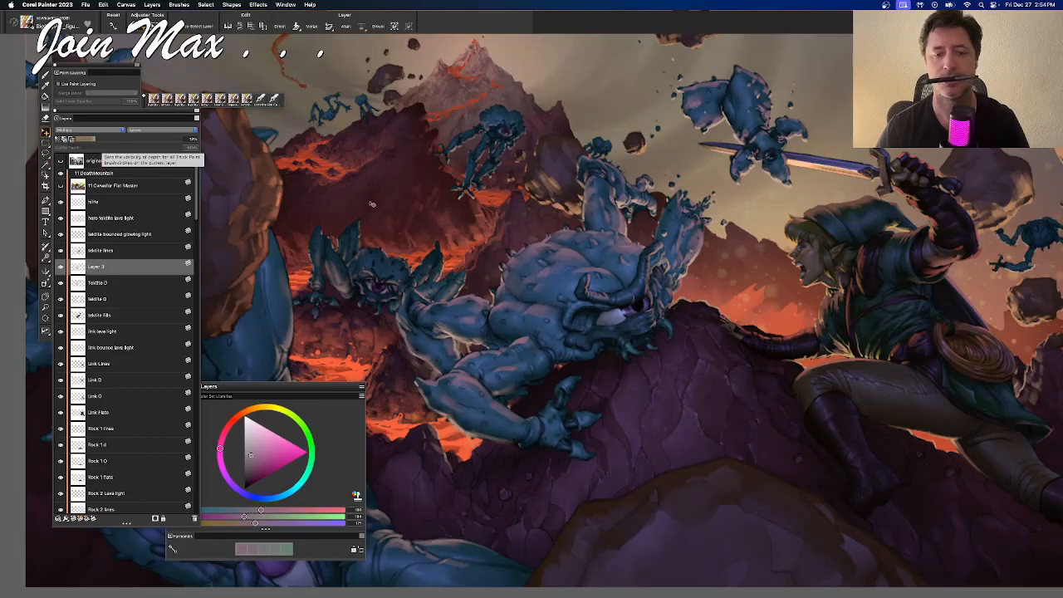
# Enlarge the eraser greatly, try a broad soft erasure of the duplicated shadow over the central tektite, and undo it
pyautogui.scroll(-2, 370, 203)
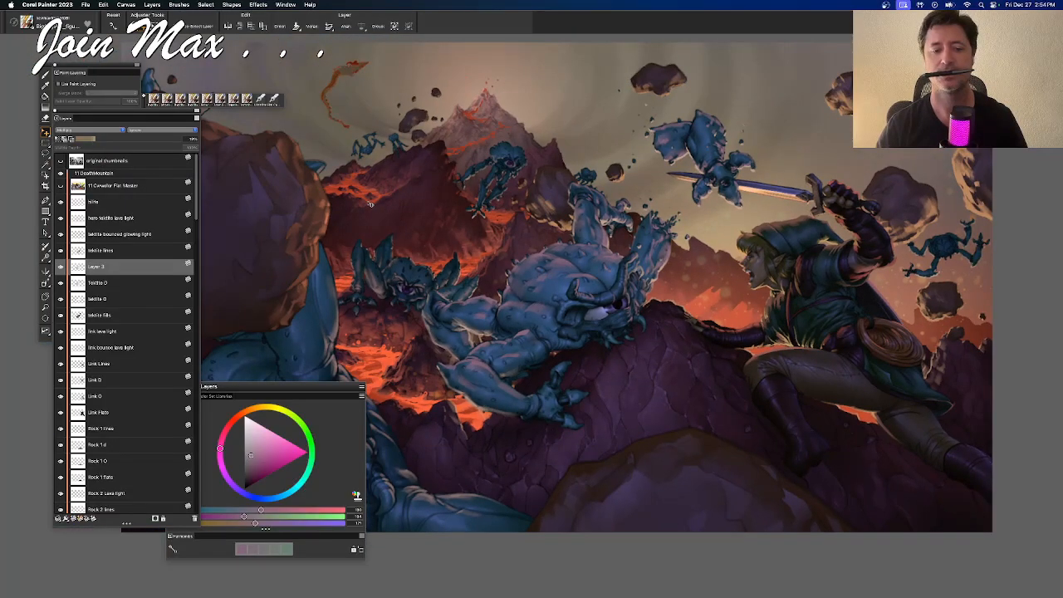
pyautogui.press('b')
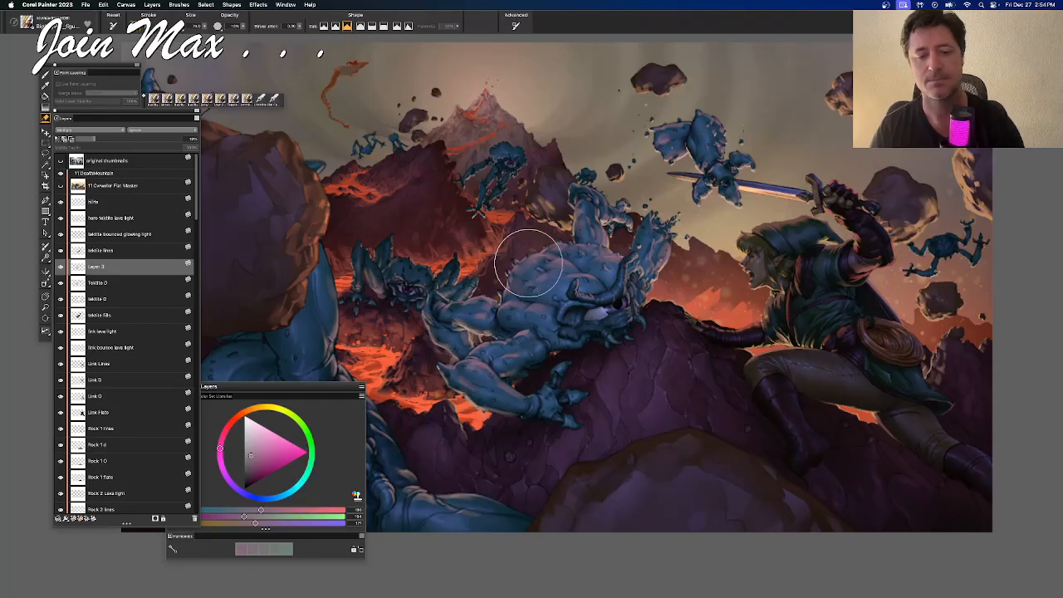
pyautogui.moveTo(205, 27); pyautogui.dragTo(226, 34)
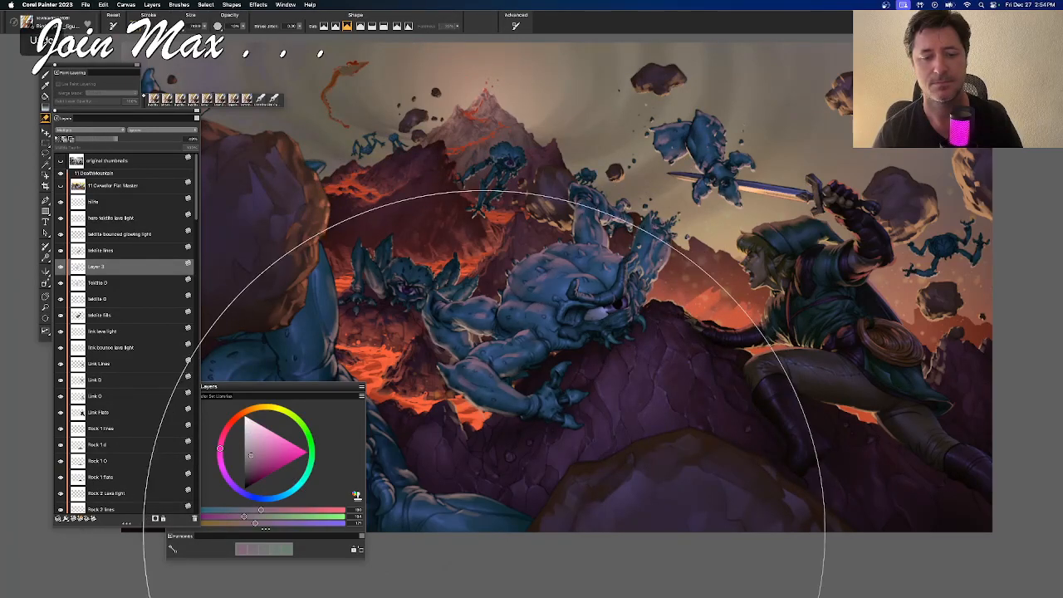
pyautogui.press('super+z')
pyautogui.press('super+y')
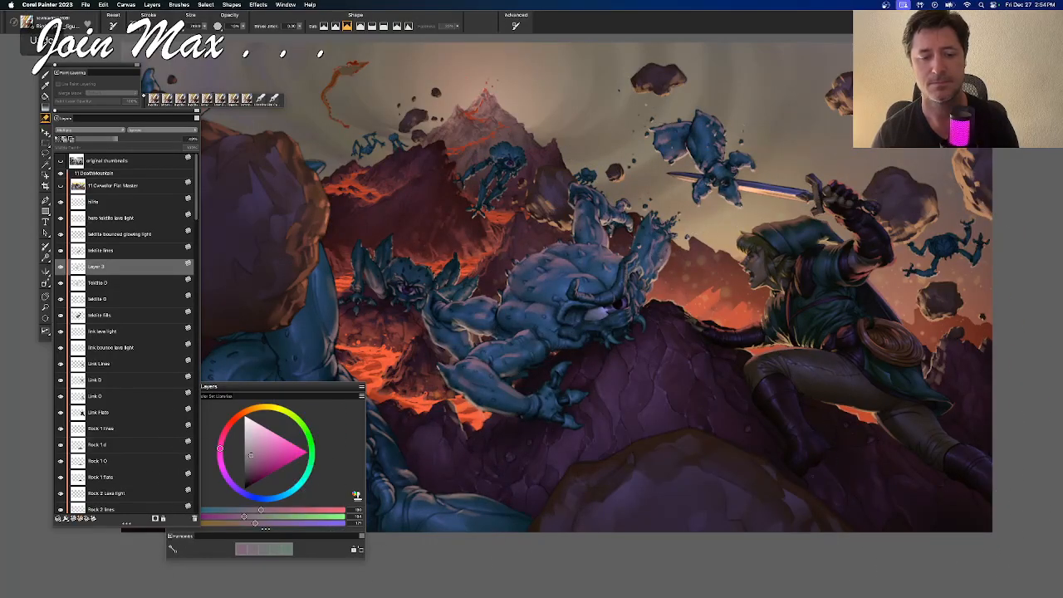
# Compare the tektites with and without the broad soft erasure on the duplicated shadow layer, reapply it, and save the painting
pyautogui.press('super+z')
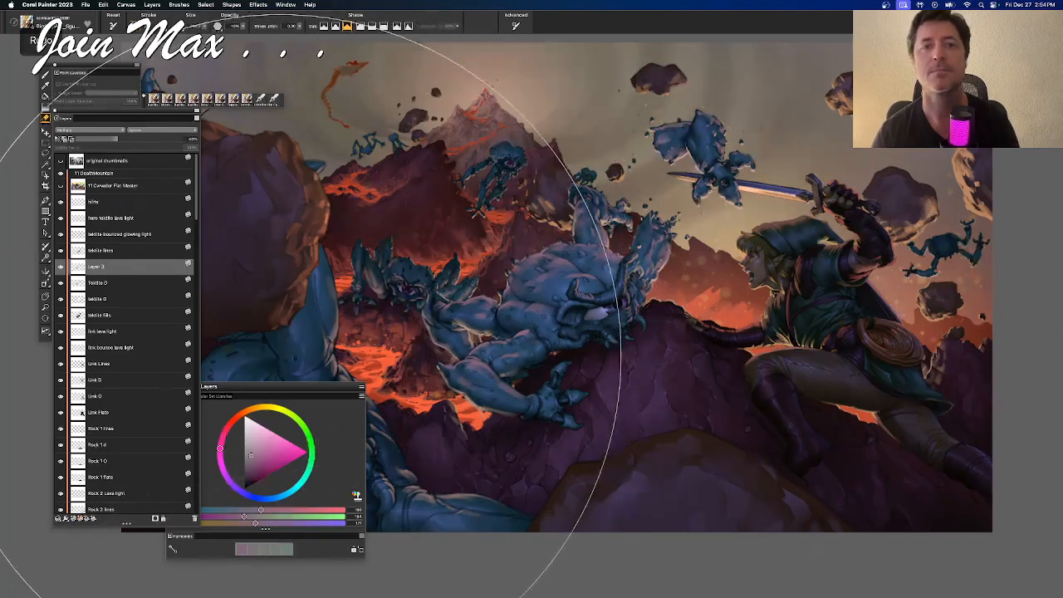
pyautogui.press('super+y')
pyautogui.press('super+z')
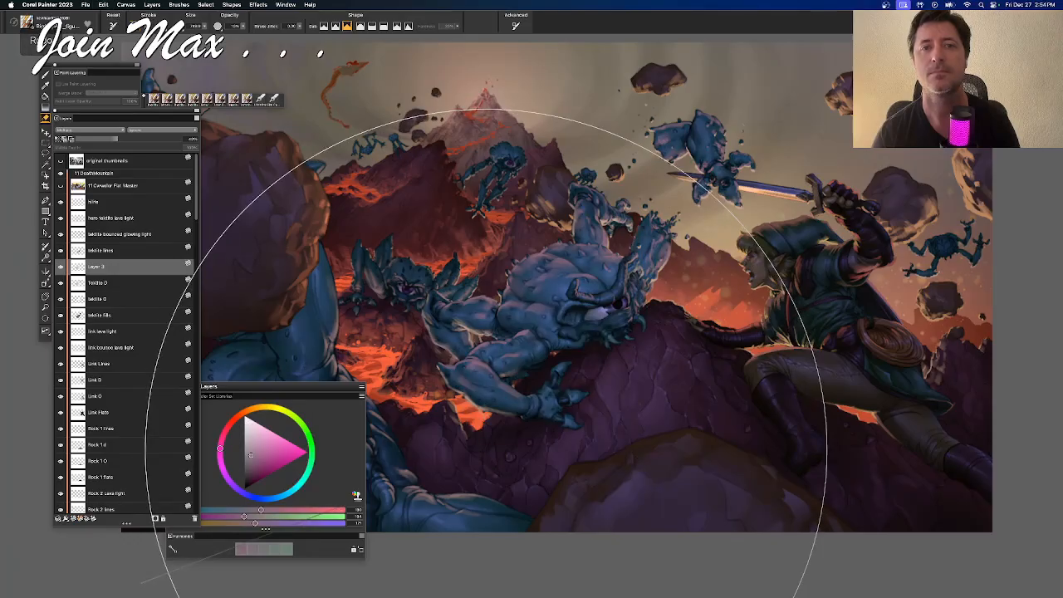
pyautogui.press('super+y')
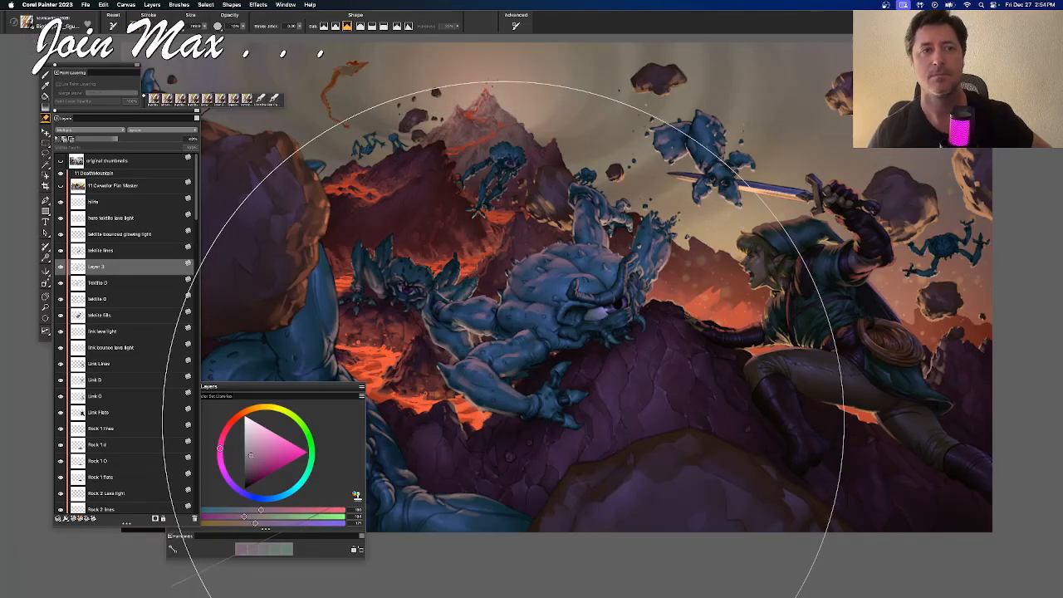
pyautogui.scroll(-3, 502, 420)
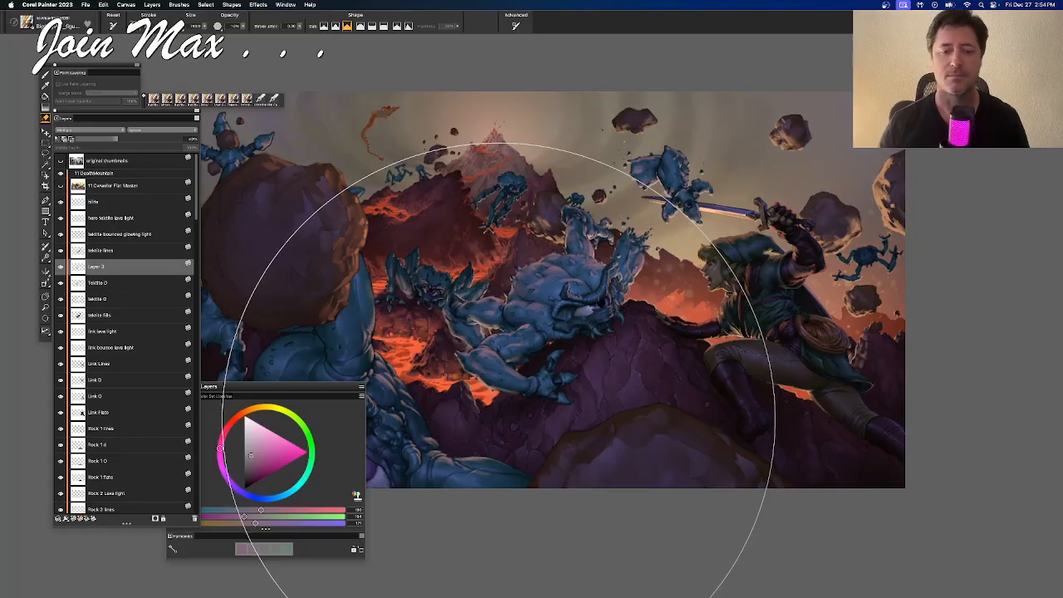
pyautogui.scroll(3, 499, 419)
pyautogui.press('super+s')
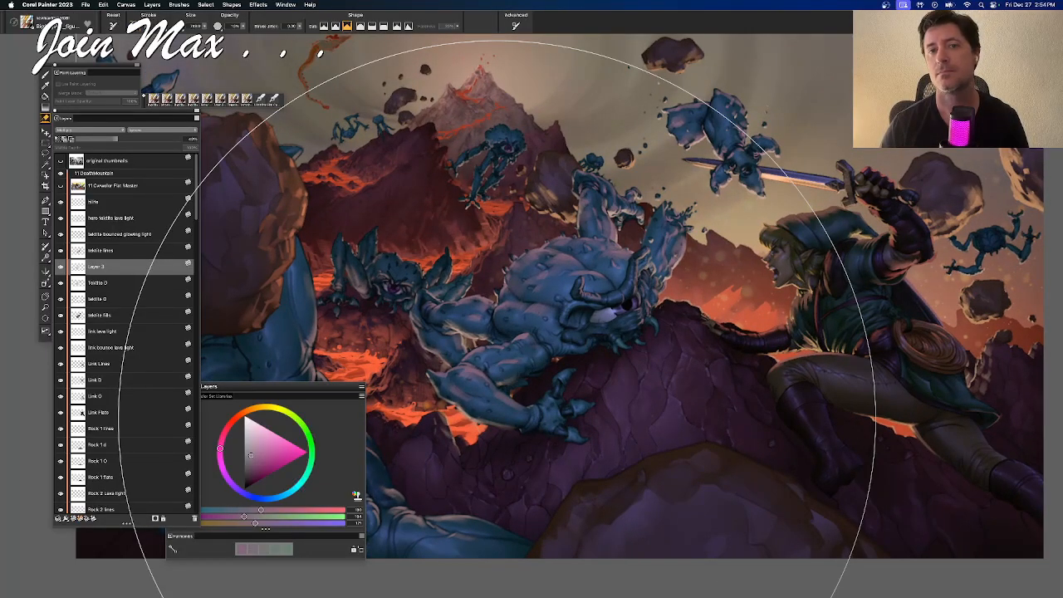
# Merge the duplicated shadow layer "Layer 3" with the tektite layer directly below it and change the merged layer's blending from Default
pyautogui.scroll(3, 541, 376)
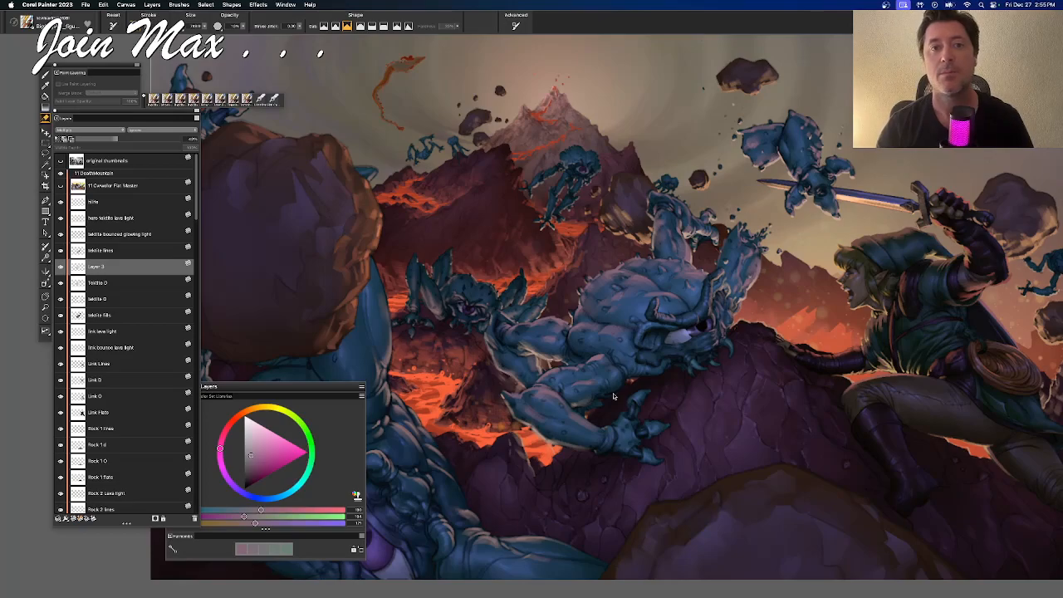
pyautogui.moveTo(675, 315); pyautogui.dragTo(453, 308)
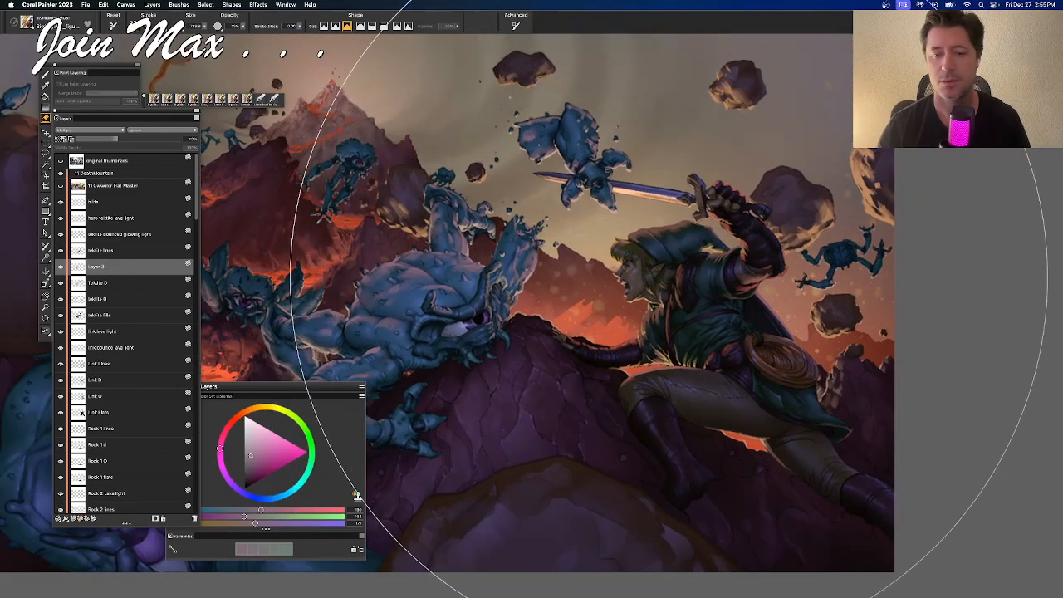
pyautogui.moveTo(642, 361); pyautogui.dragTo(683, 347)
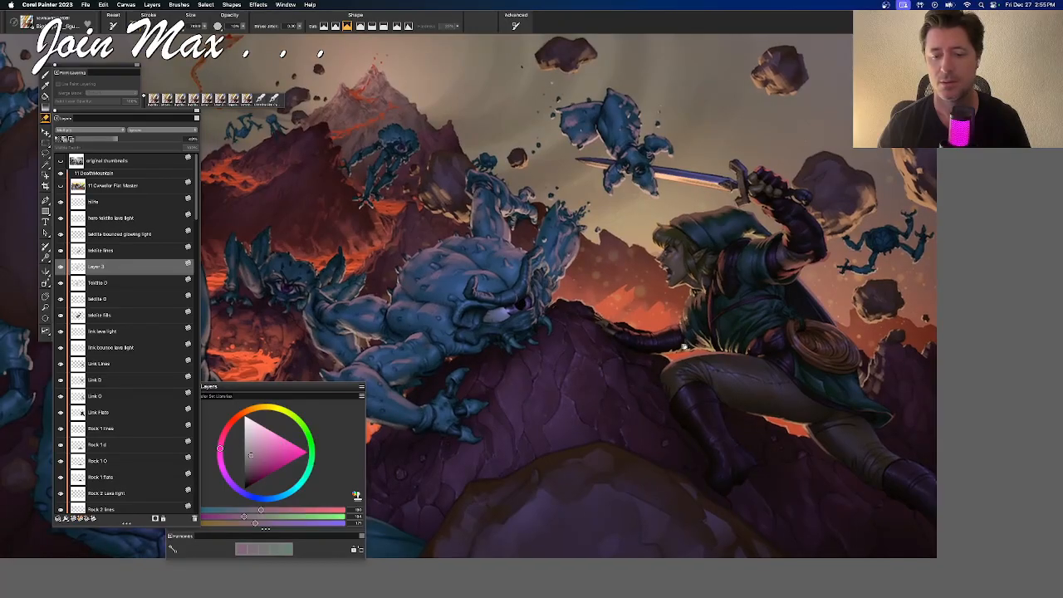
pyautogui.moveTo(733, 367); pyautogui.dragTo(662, 313)
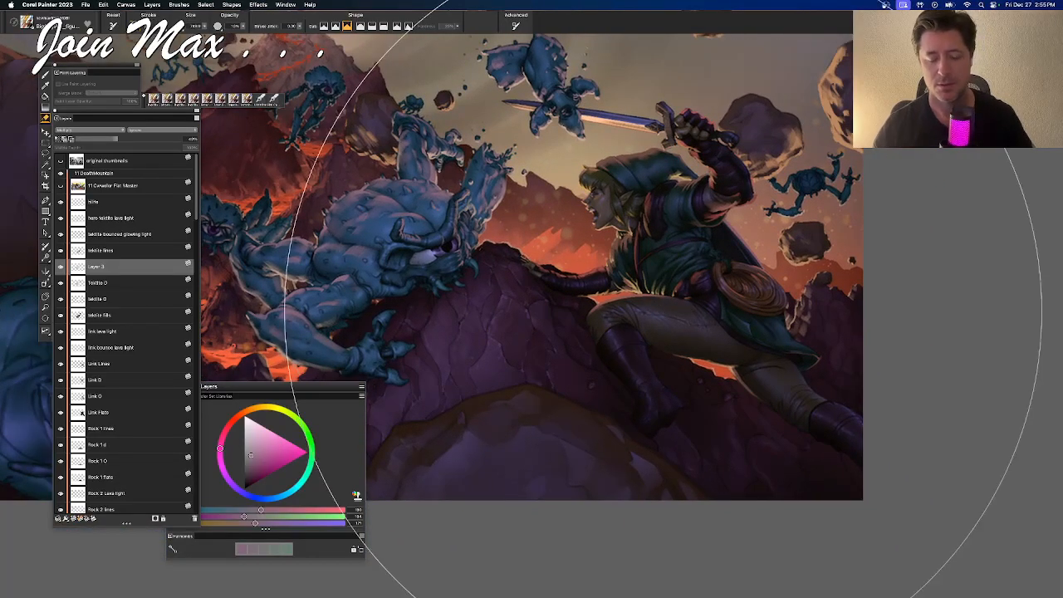
pyautogui.press('b')
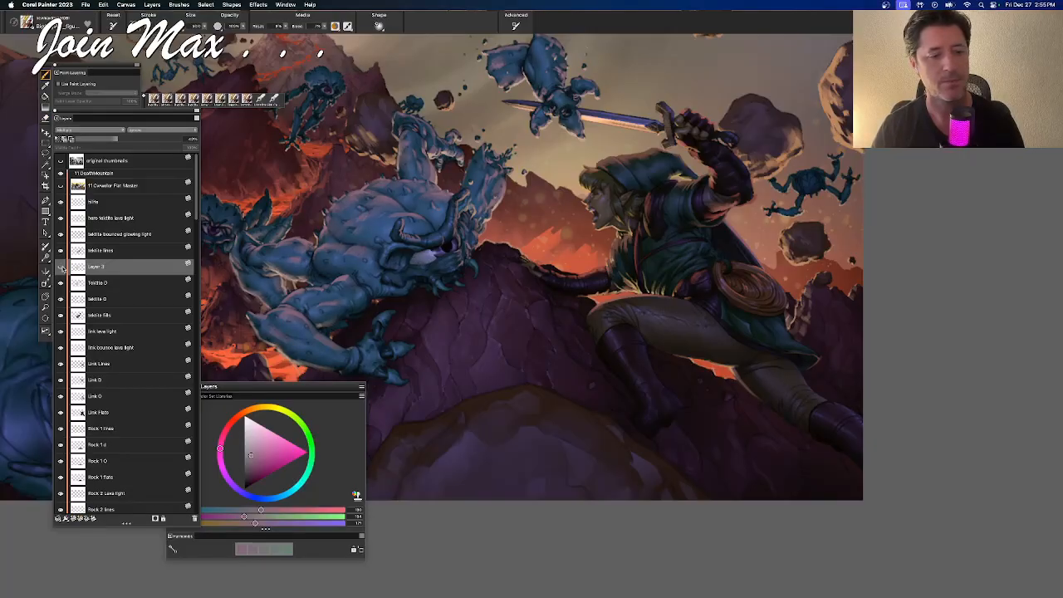
pyautogui.click(62, 268)
pyautogui.keyDown('shift'); pyautogui.click(90, 284); pyautogui.keyUp('shift')
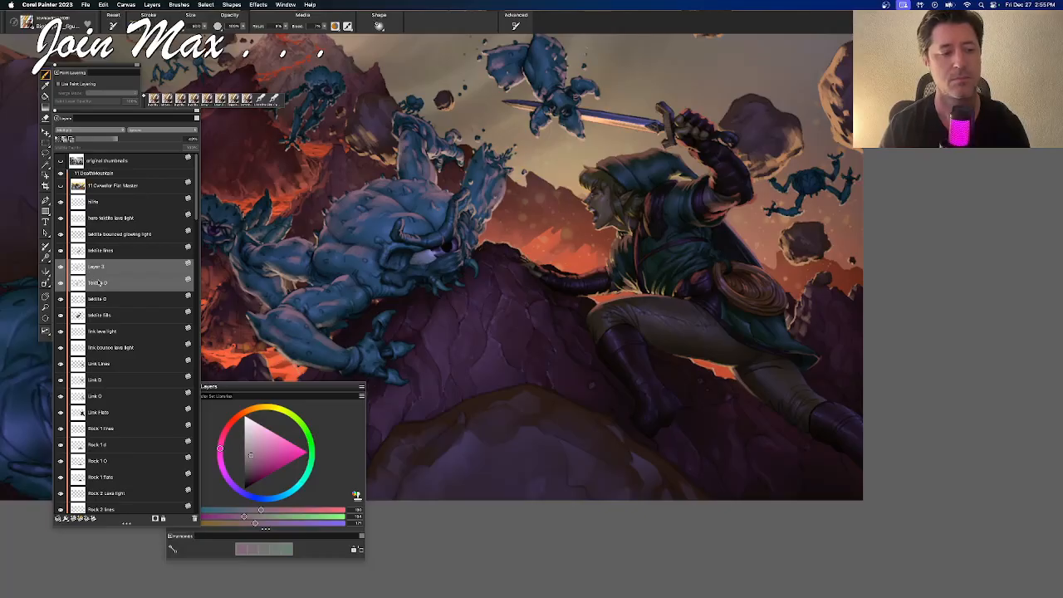
pyautogui.click(91, 254)
pyautogui.click(98, 269)
pyautogui.click(101, 284)
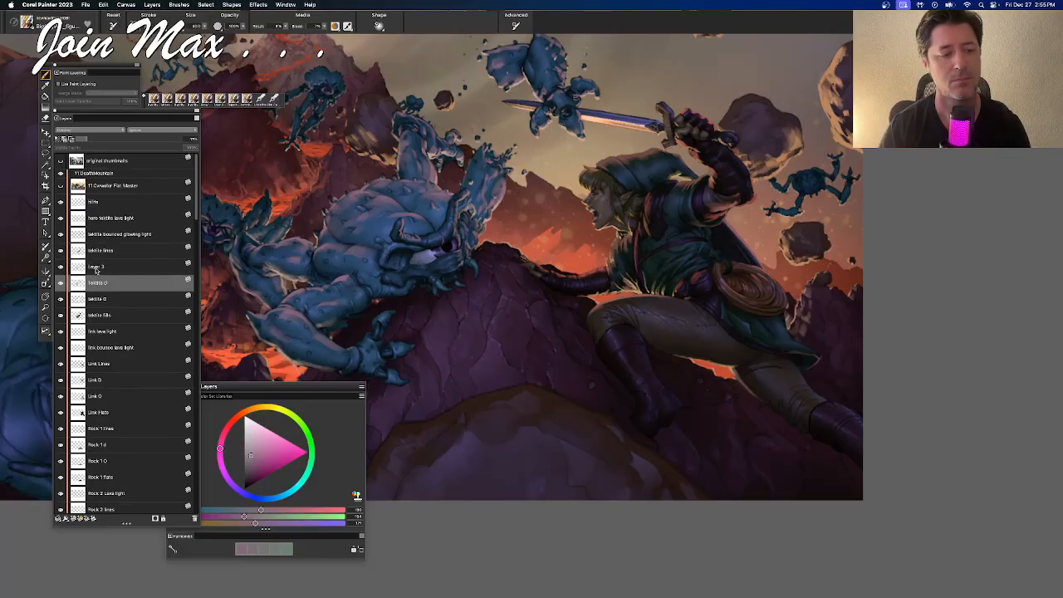
pyautogui.keyDown('shift'); pyautogui.click(94, 268); pyautogui.keyUp('shift')
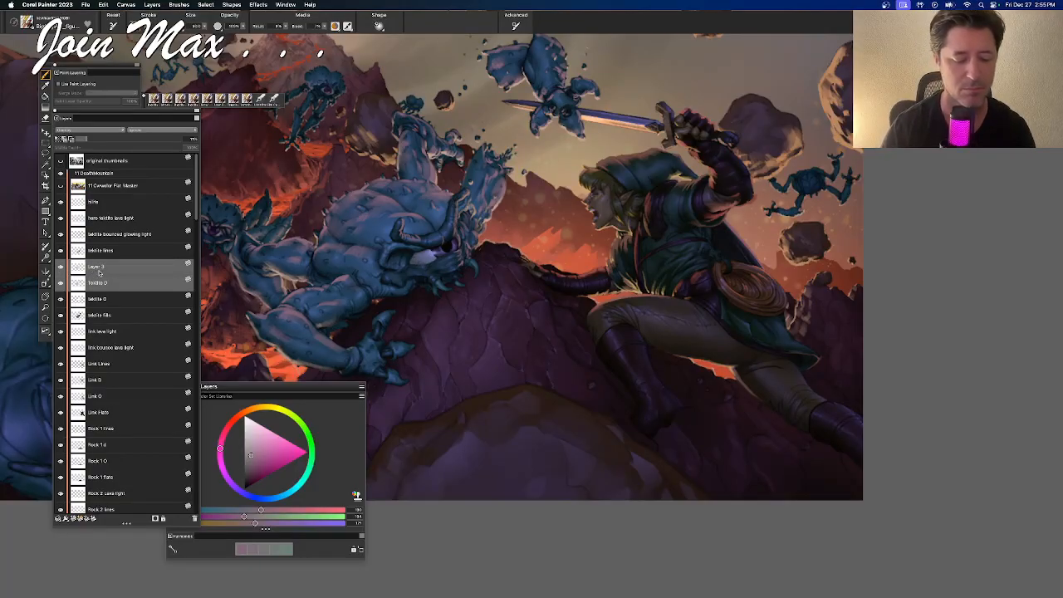
pyautogui.press('Delete')
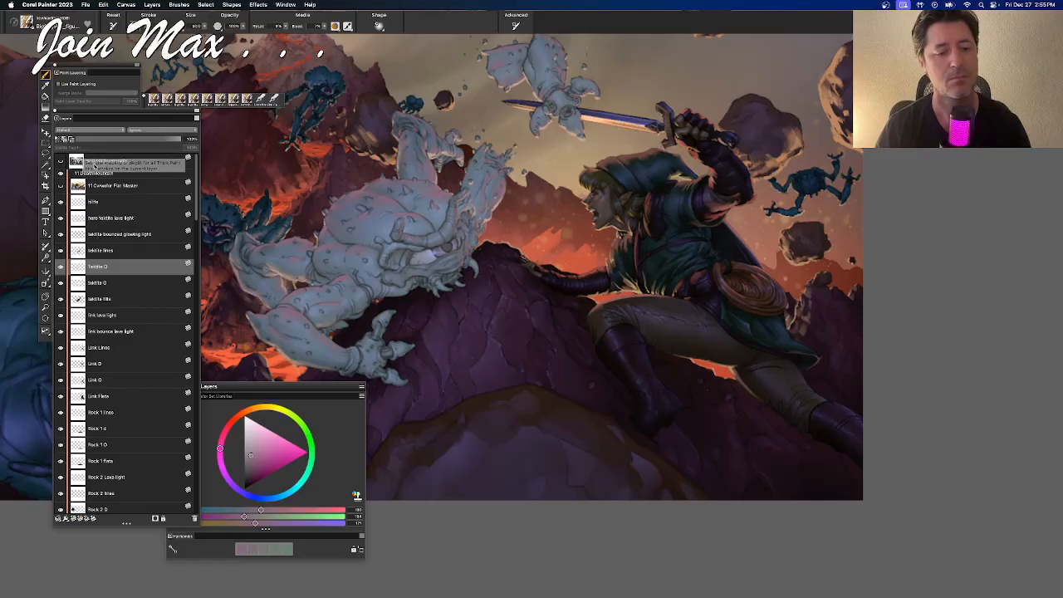
pyautogui.click(73, 131)
pyautogui.click(63, 217)
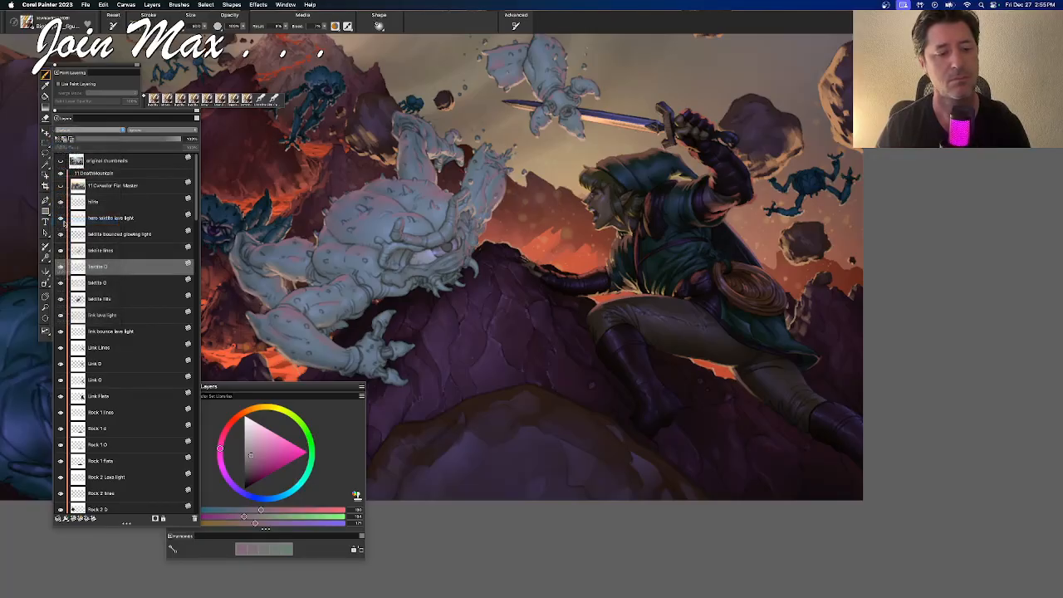
# Toggle the merged tektite layer's visibility to compare the creatures with and without it
pyautogui.click(60, 267)
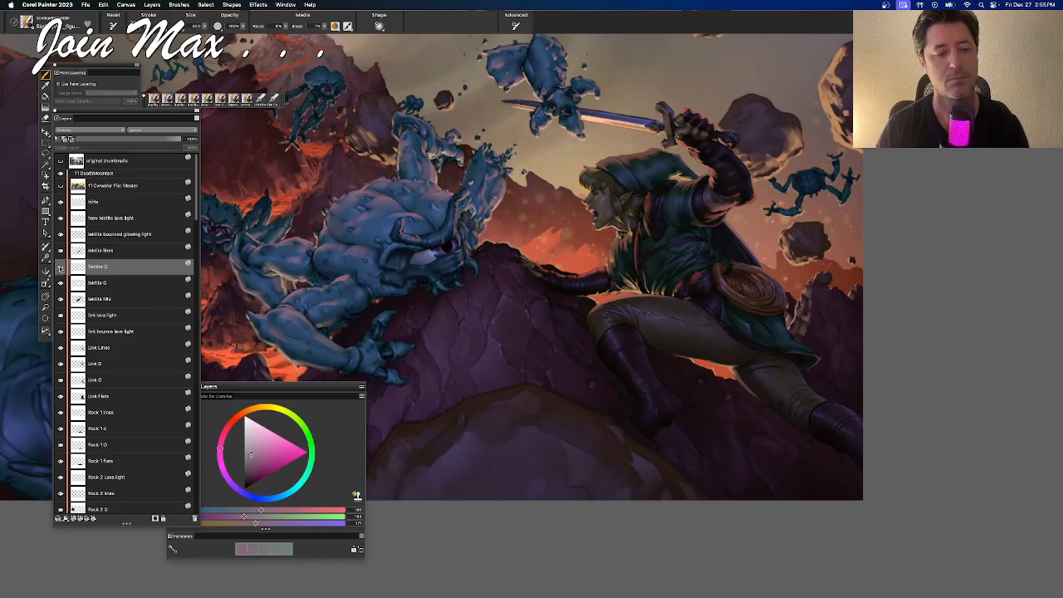
pyautogui.click(60, 268)
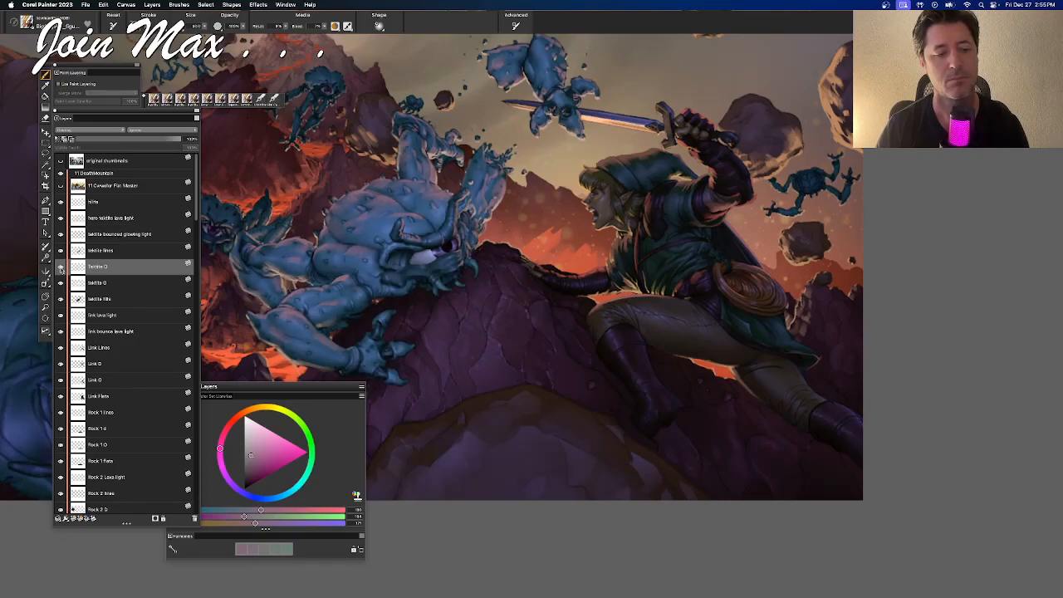
pyautogui.click(60, 269)
pyautogui.click(60, 268)
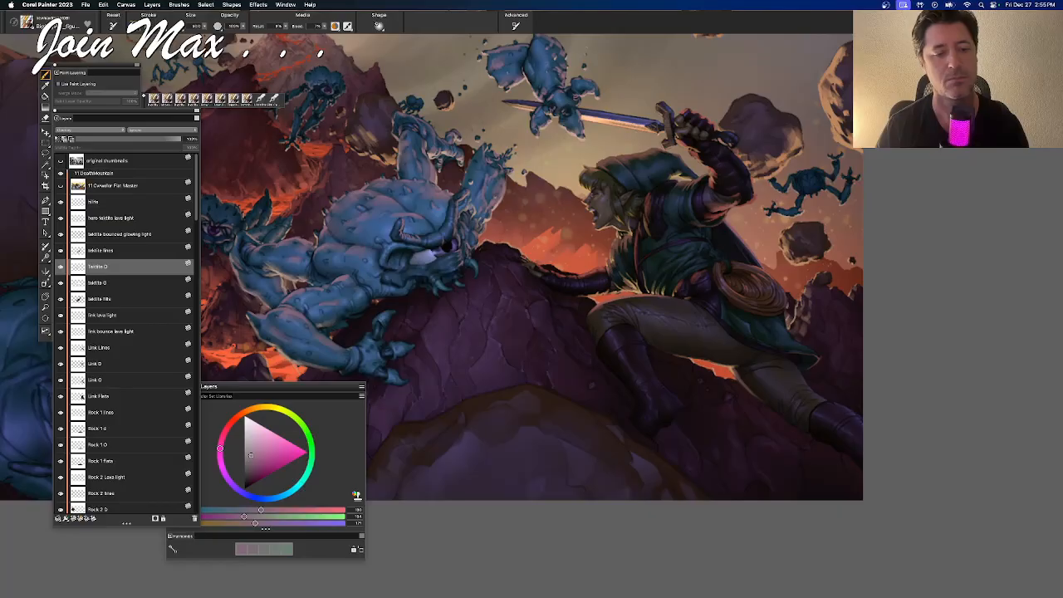
# Check the whole illustration at different magnifications, undoing and redoing the last change to compare the tektites
pyautogui.press('n')
pyautogui.press('super+minus')
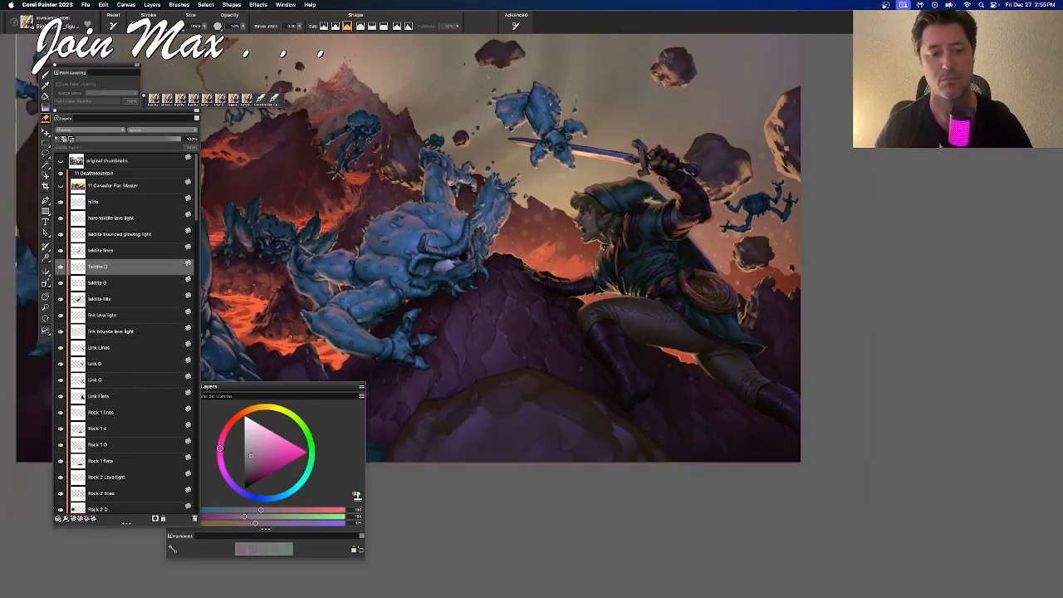
pyautogui.moveTo(554, 326); pyautogui.dragTo(686, 422)
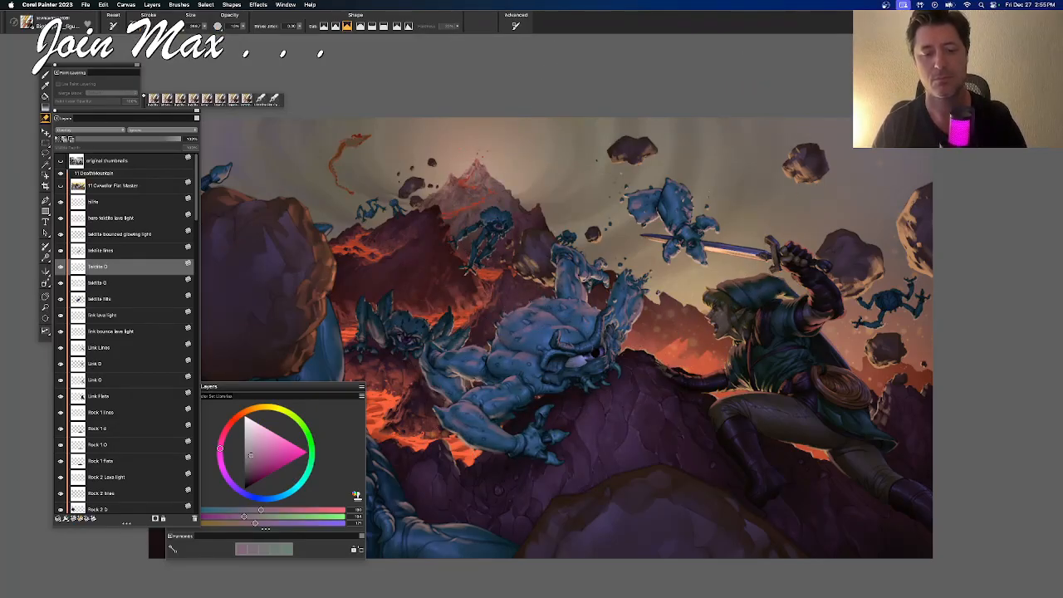
pyautogui.press('b')
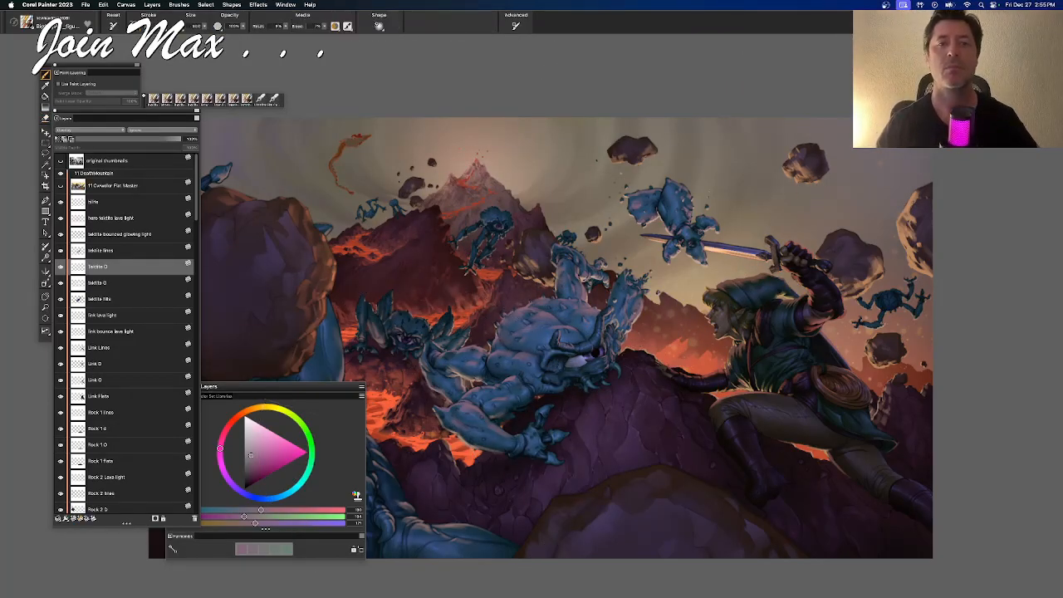
pyautogui.press('super+minus')
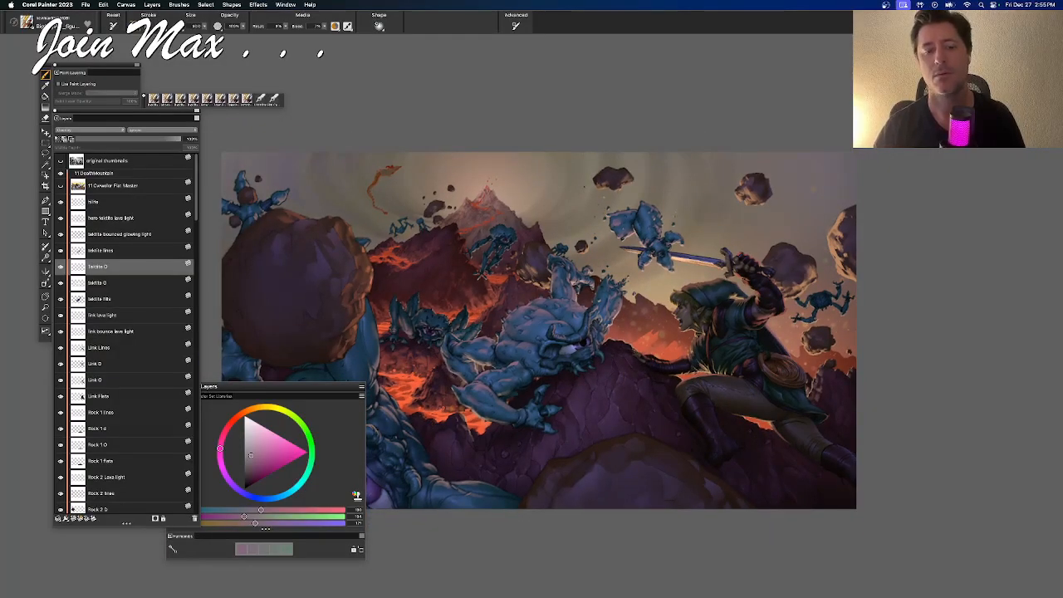
pyautogui.press('super+z')
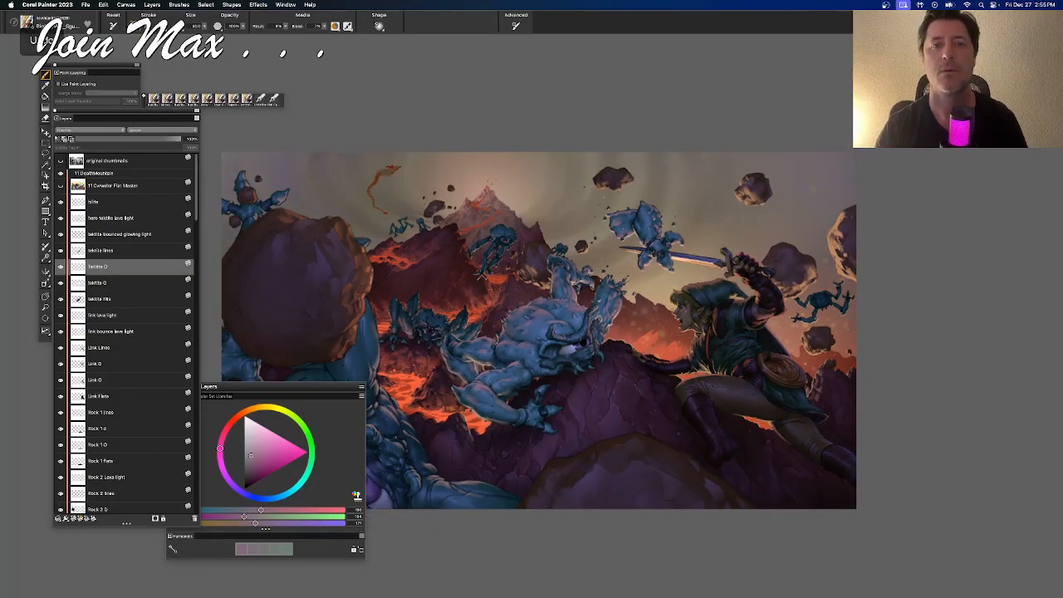
pyautogui.press('super+shift+z')
pyautogui.press('super+equal')
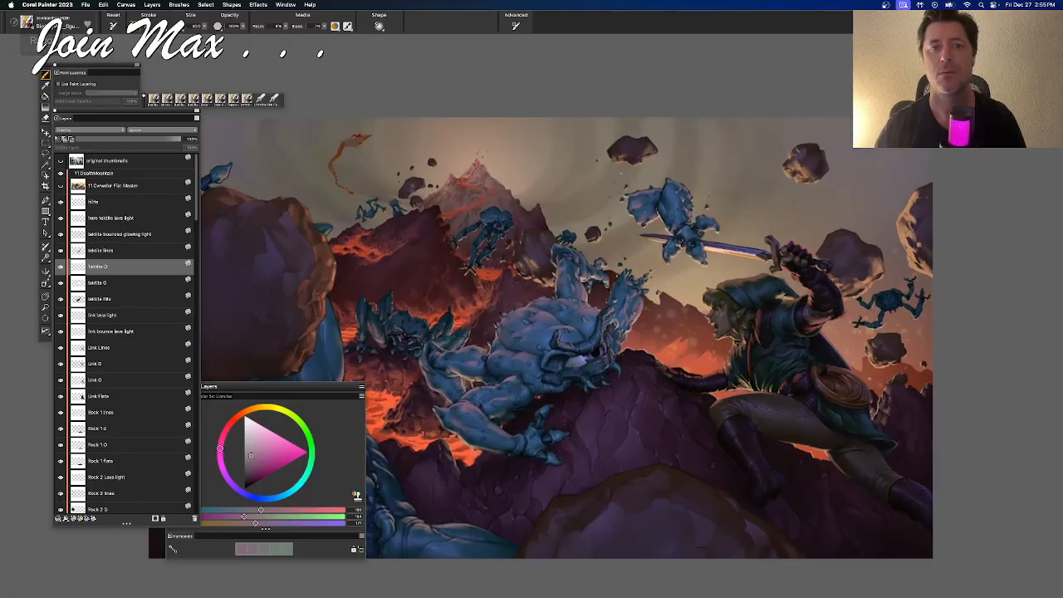
pyautogui.press('super+equal')
pyautogui.moveTo(504, 315); pyautogui.dragTo(435, 271)
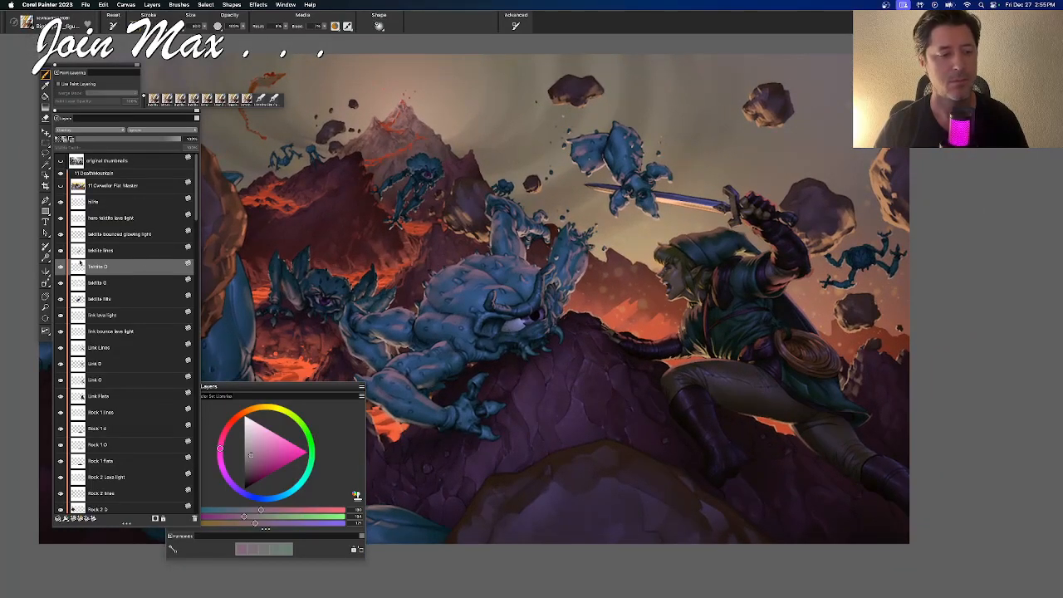
# Try a different opacity for the merged tektite layer and return it to 100%
pyautogui.moveTo(130, 139); pyautogui.dragTo(184, 141)
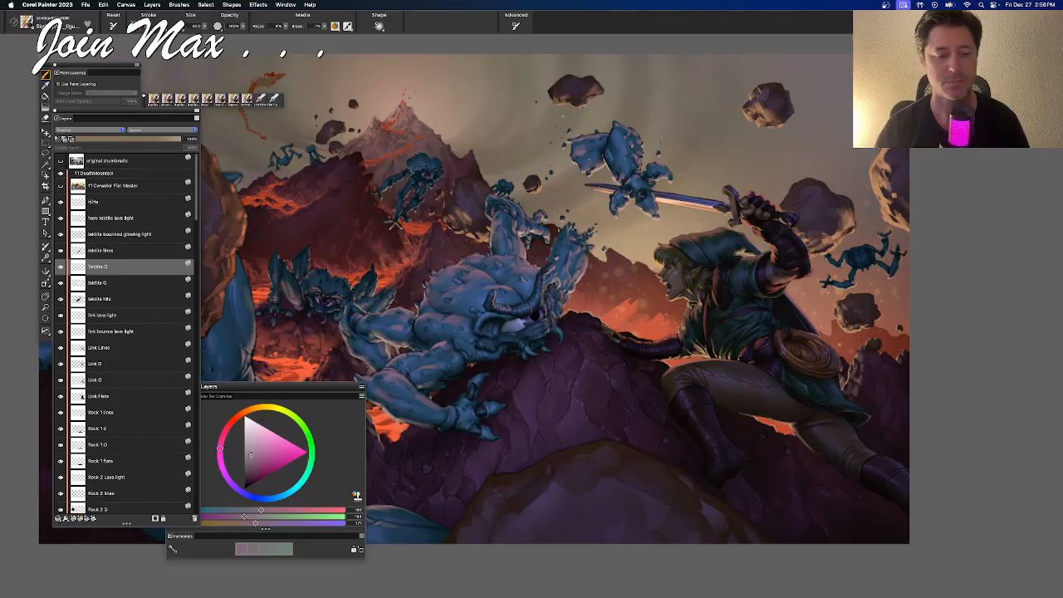
pyautogui.moveTo(486, 304); pyautogui.dragTo(518, 294)
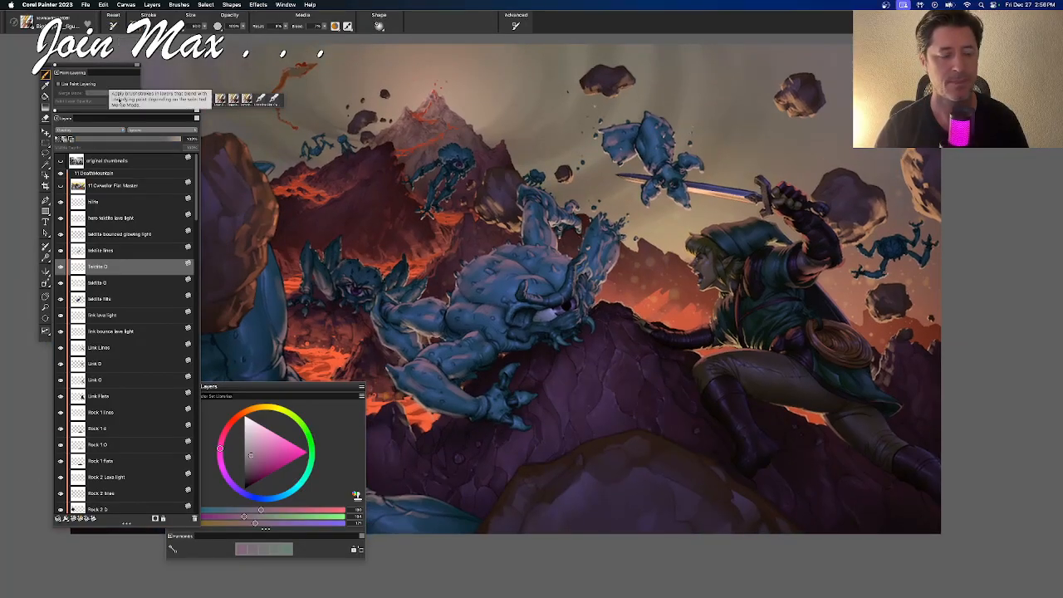
pyautogui.click(108, 31)
pyautogui.click(110, 117)
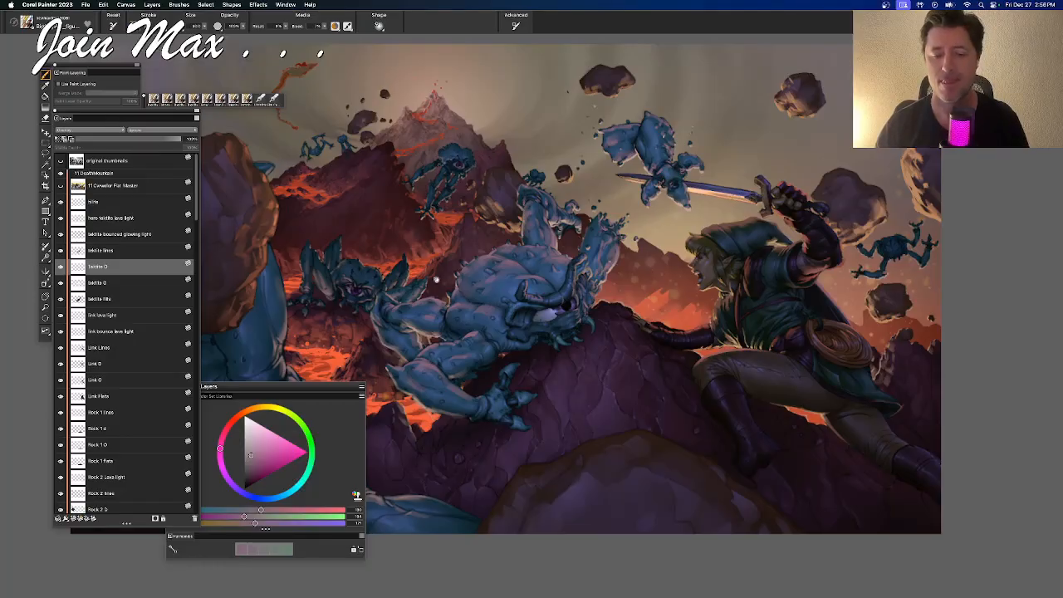
# Select the "mountain deets" layer by picking the purple rock peak between the central tektite and Link, and return to the brush
pyautogui.scroll(-5, 436, 280)
pyautogui.scroll(-3, 465, 249)
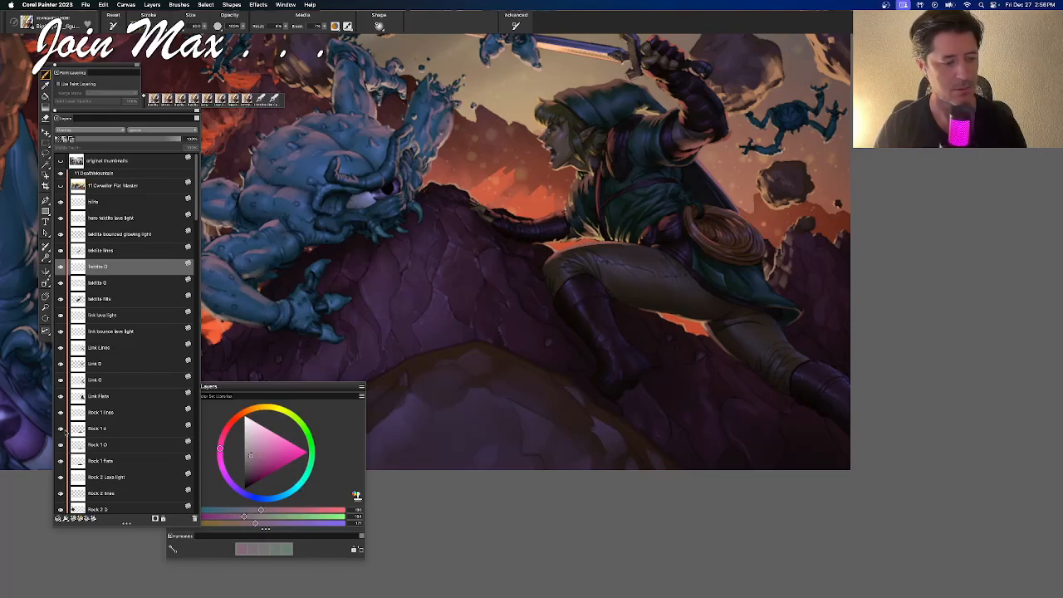
pyautogui.scroll(-2, 196, 222)
pyautogui.scroll(-7, 196, 222)
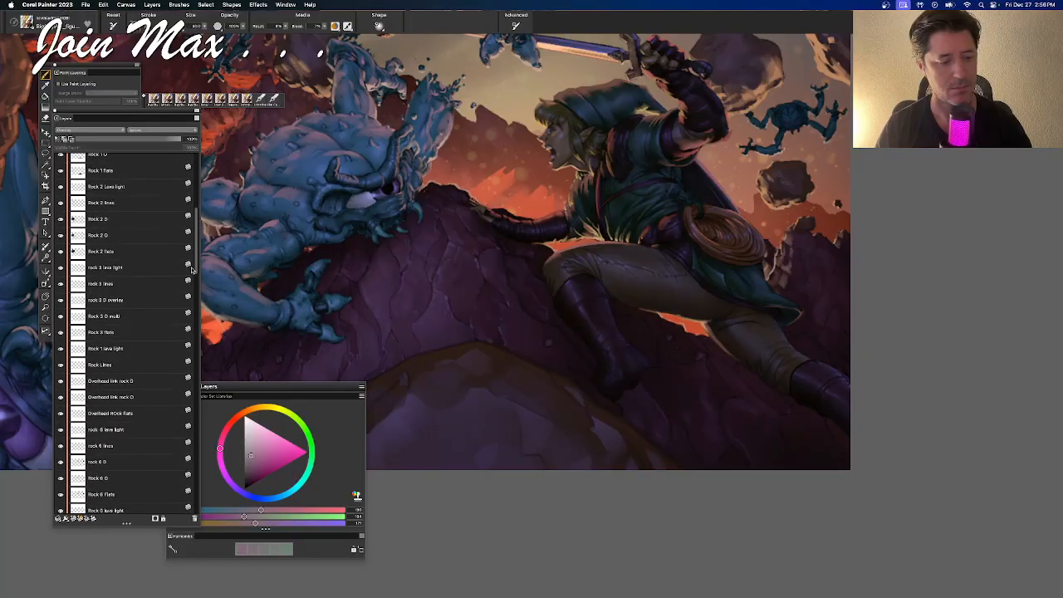
pyautogui.scroll(-1, 192, 268)
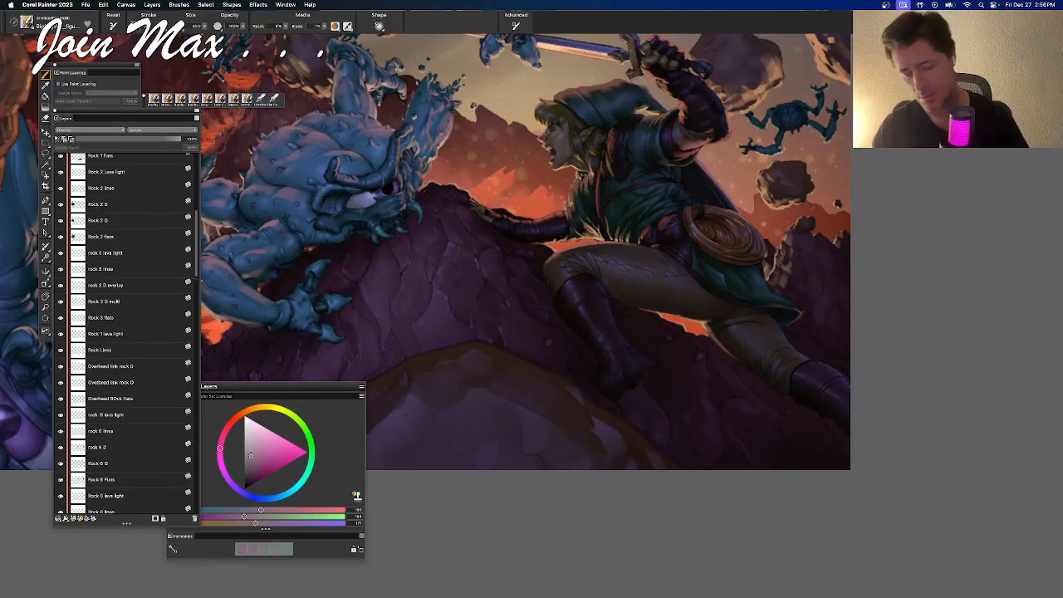
pyautogui.press('f')
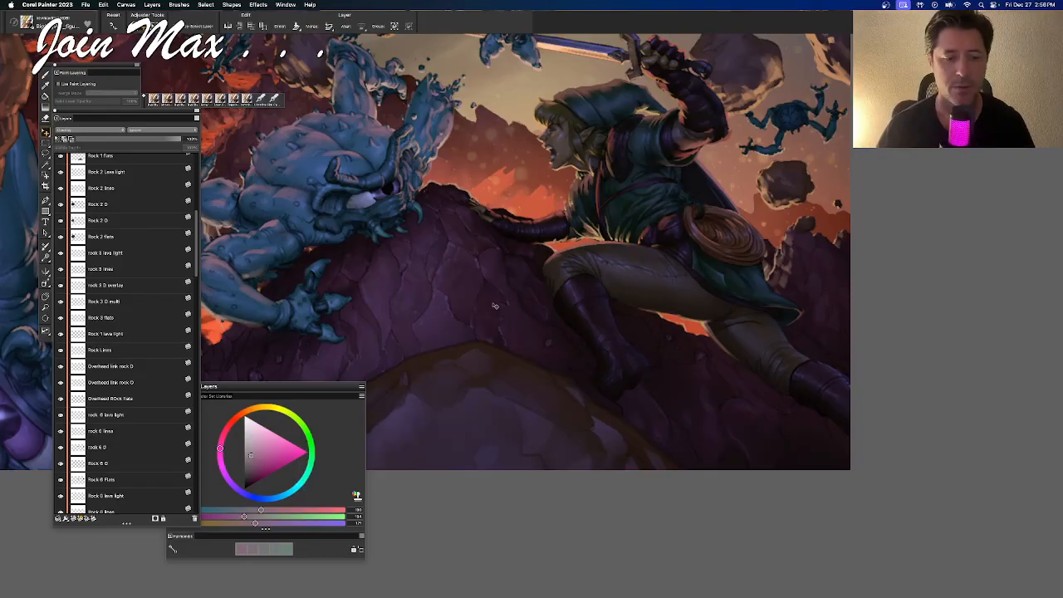
pyautogui.rightClick(452, 249)
pyautogui.click(452, 249)
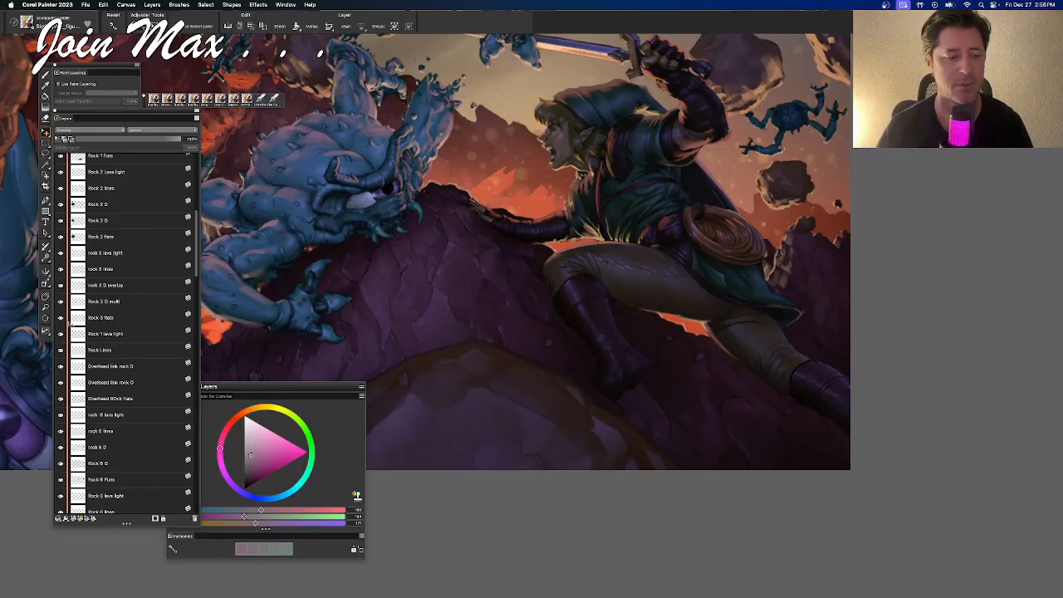
pyautogui.scroll(-10, 123, 321)
pyautogui.scroll(-8, 119, 320)
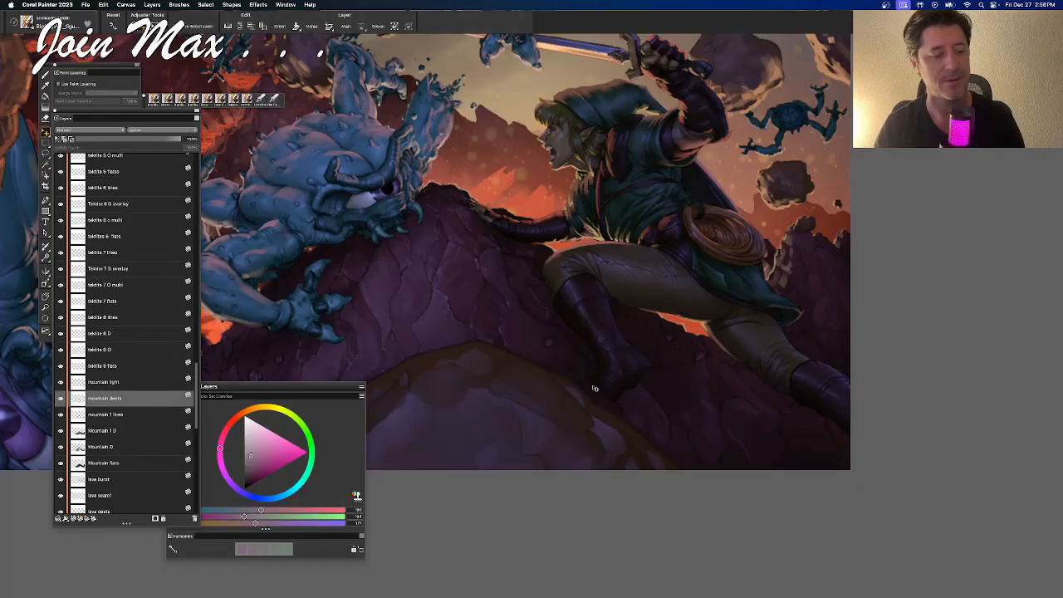
pyautogui.press('b')
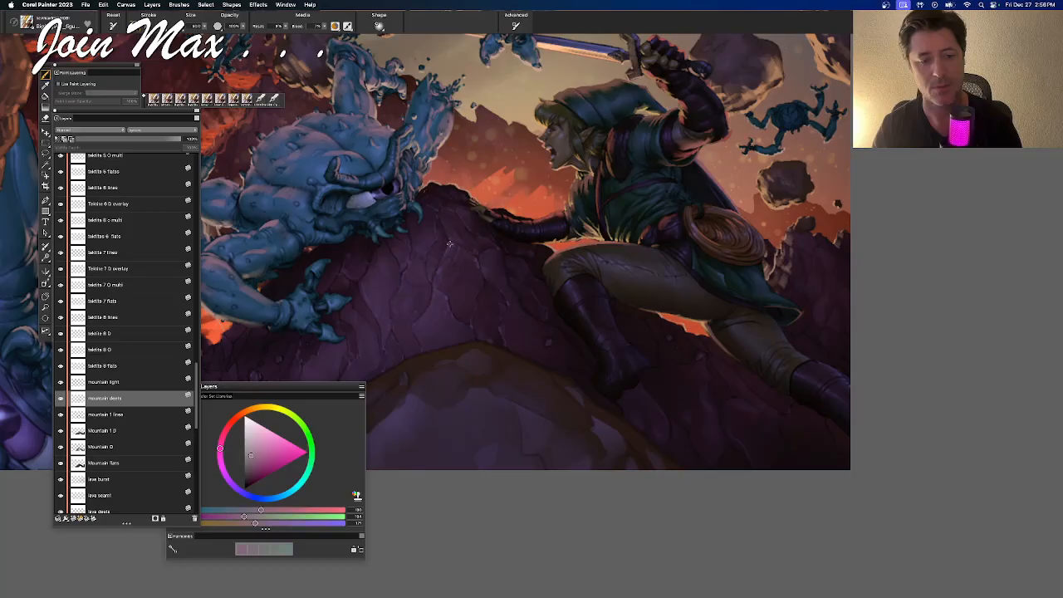
# Sample the dark purple of the mountain between the central tektite and Link and mix a lighter blue-violet paint colour
pyautogui.keyDown('alt'); pyautogui.click(448, 244); pyautogui.keyUp('alt')
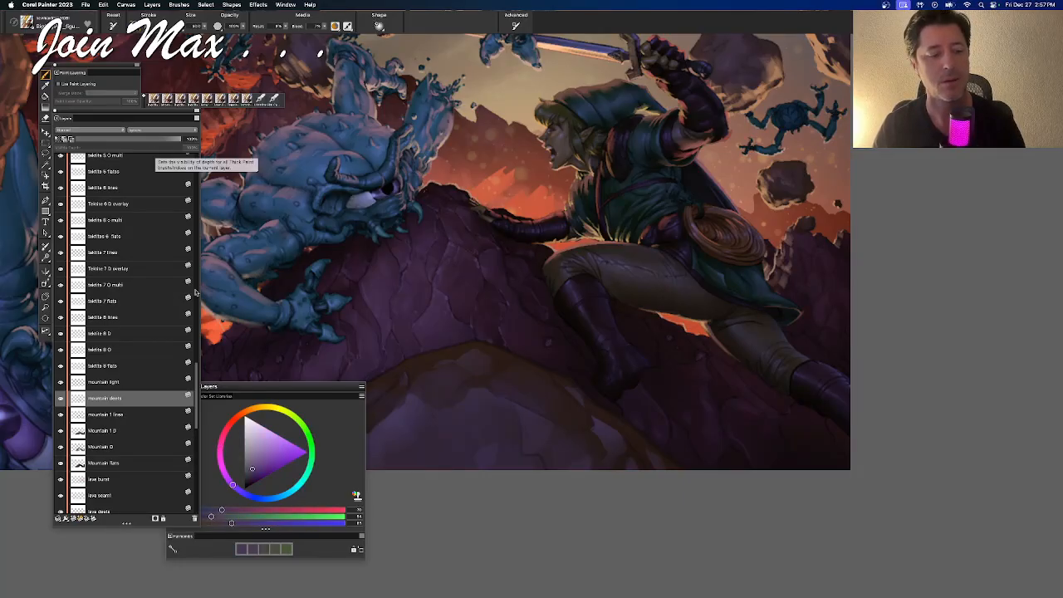
pyautogui.click(237, 510)
pyautogui.click(225, 516)
pyautogui.click(261, 523)
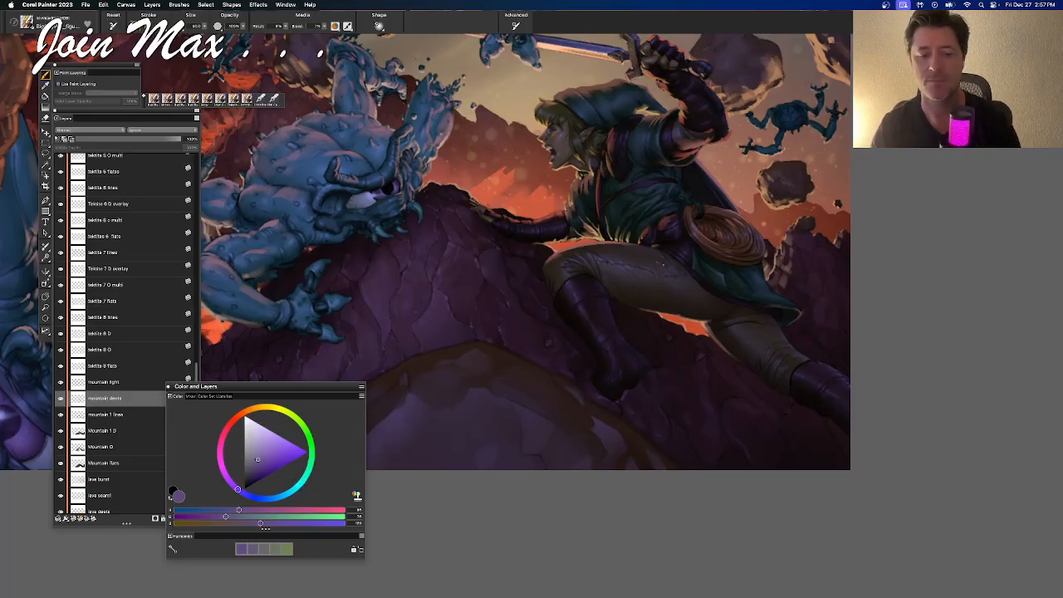
pyautogui.press('super+plus')
pyautogui.press('super+plus')
pyautogui.press('super+plus')
pyautogui.press('super+plus')
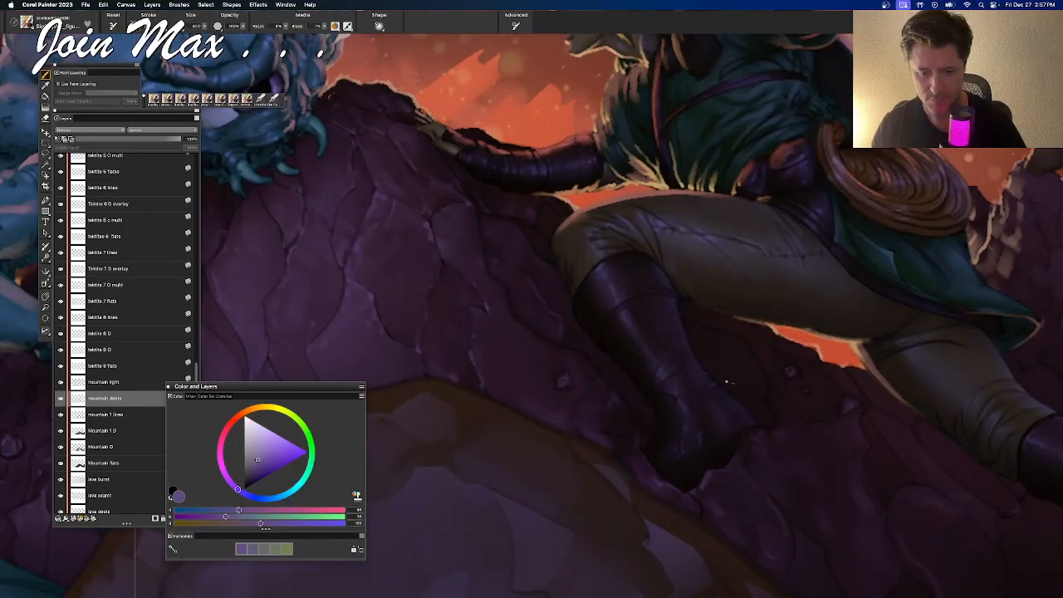
pyautogui.press('super+minus')
pyautogui.press('super+minus')
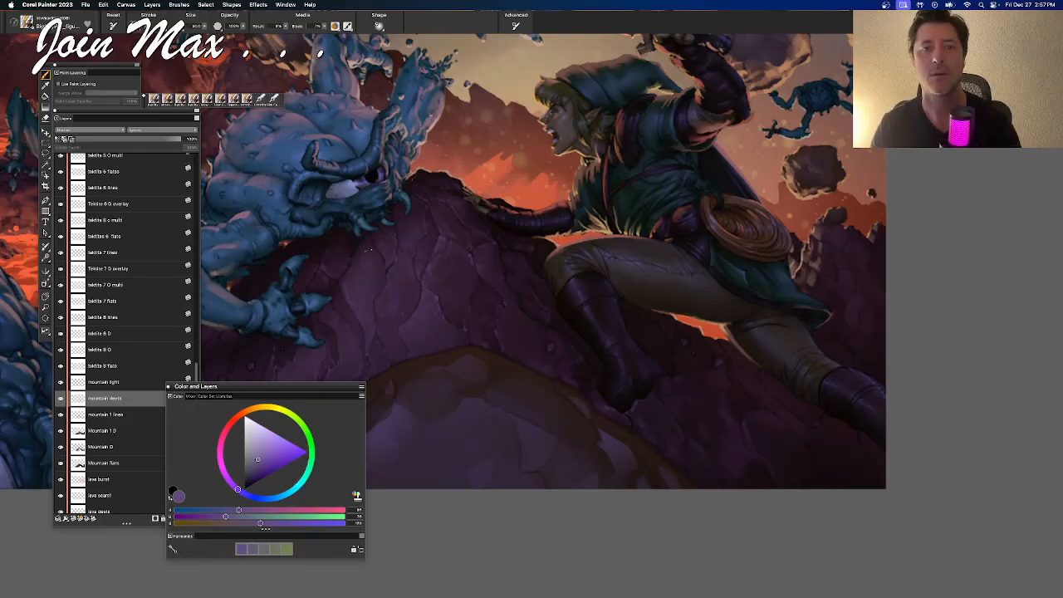
# Find the "Link Flats" layer, make it active, and hide and show it to check its contents
pyautogui.moveTo(197, 365); pyautogui.dragTo(191, 157)
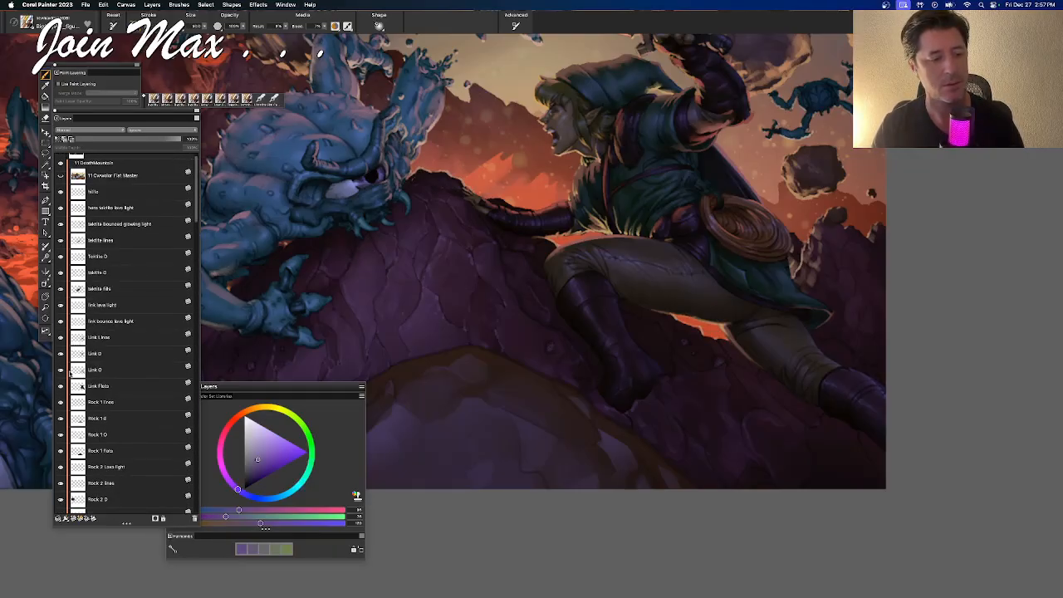
pyautogui.click(60, 386)
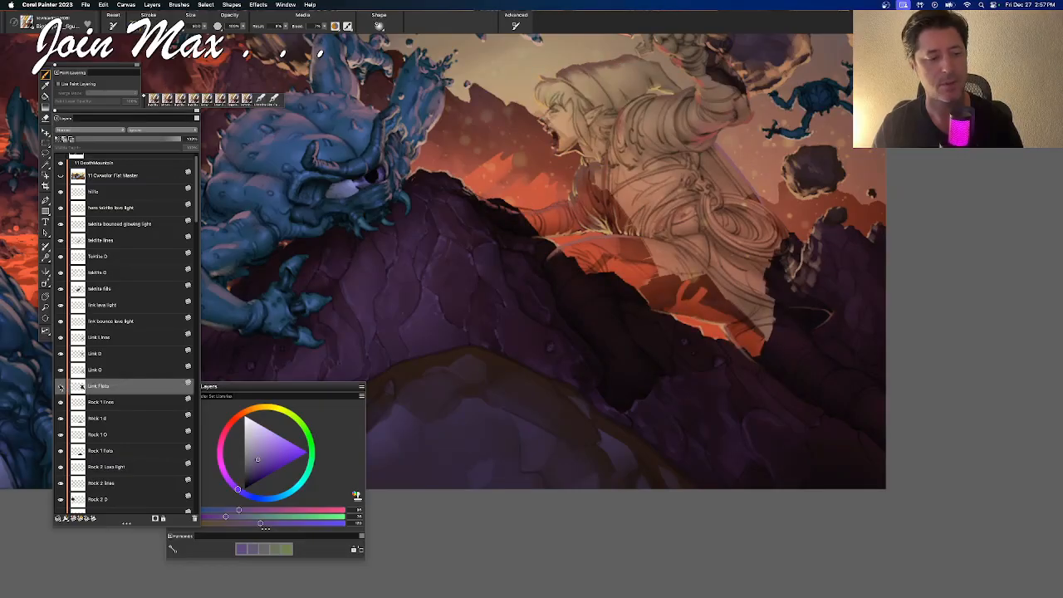
pyautogui.click(60, 387)
# Try a blue-violet glow brushed over Link's front boot, then undo it
pyautogui.keyDown('alt'); pyautogui.click(639, 374); pyautogui.keyUp('alt')
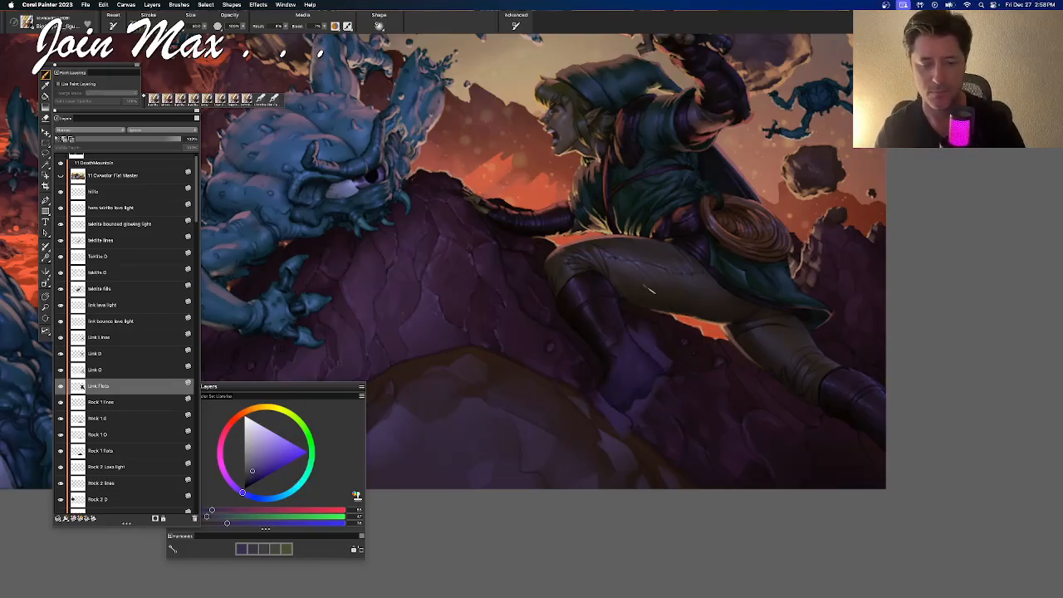
pyautogui.moveTo(656, 345); pyautogui.dragTo(618, 419)
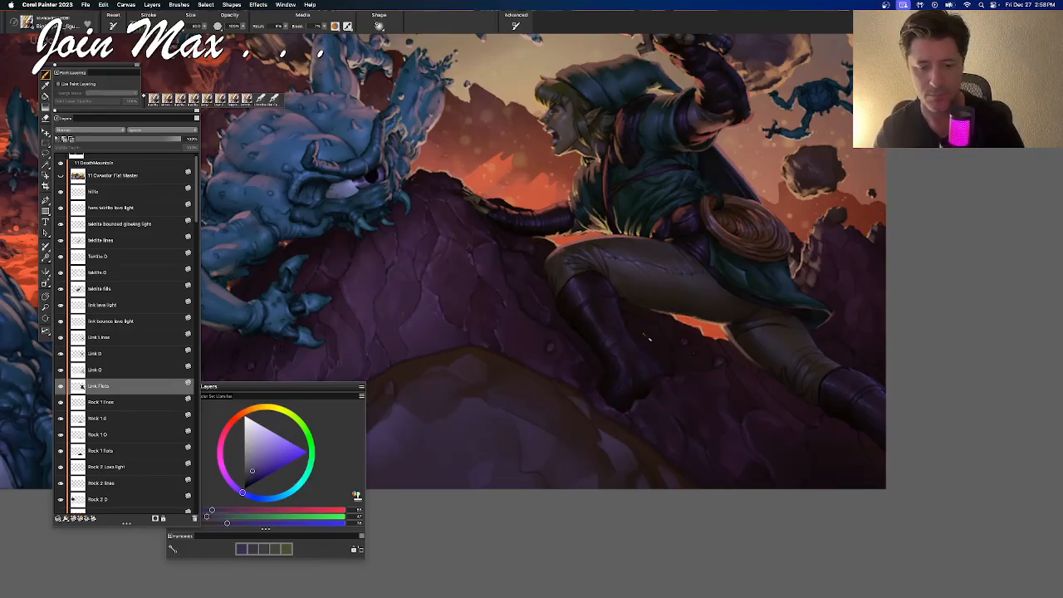
pyautogui.press('super+z')
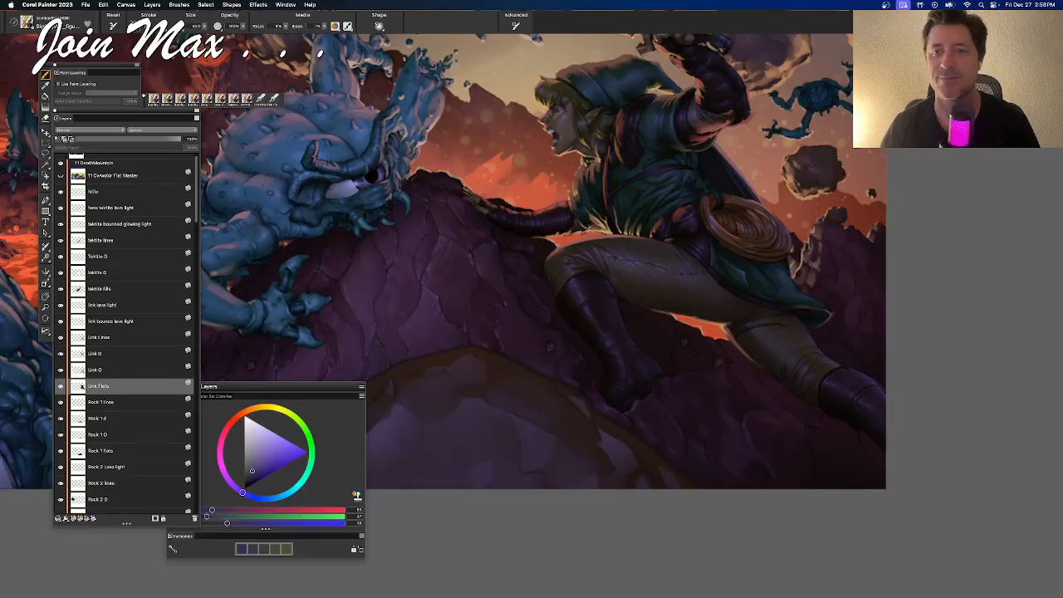
pyautogui.hscroll(-3, 726, 271)
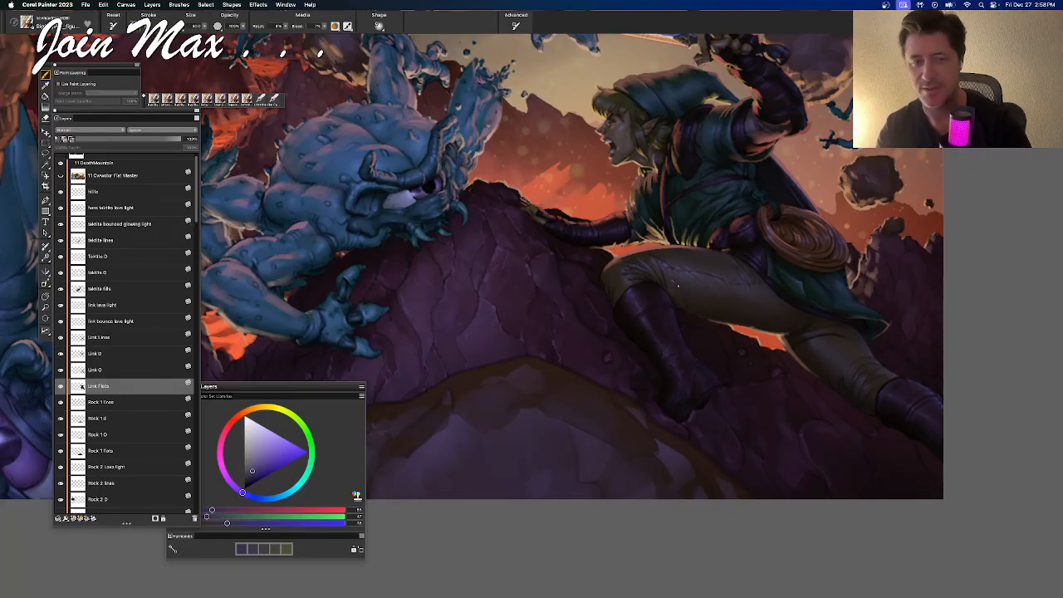
pyautogui.press('super+z')
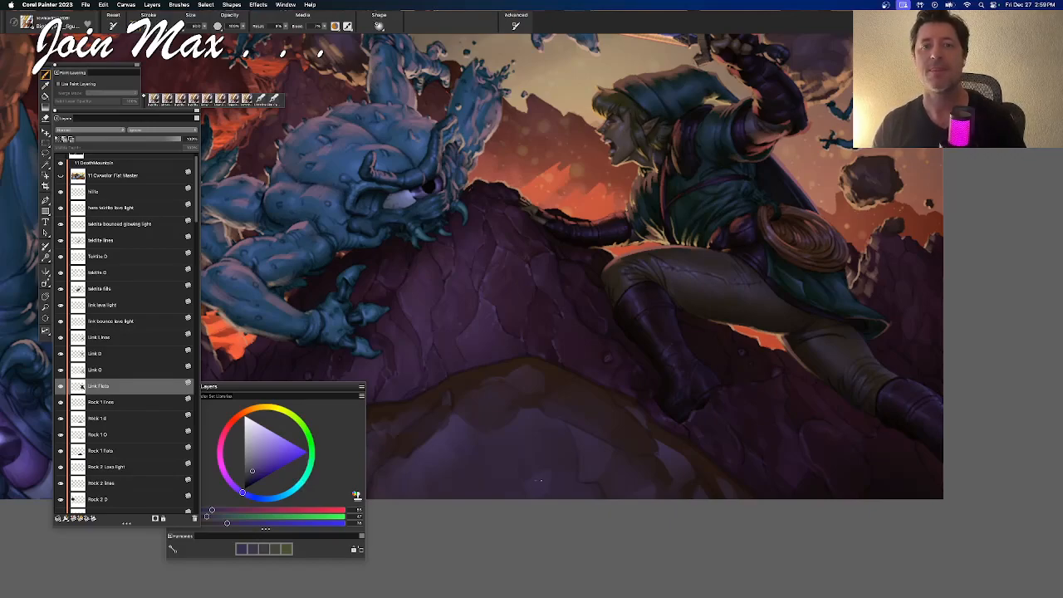
# Check the composition from the tektites to Link at different magnifications and save the illustration
pyautogui.scroll(6, 540, 479)
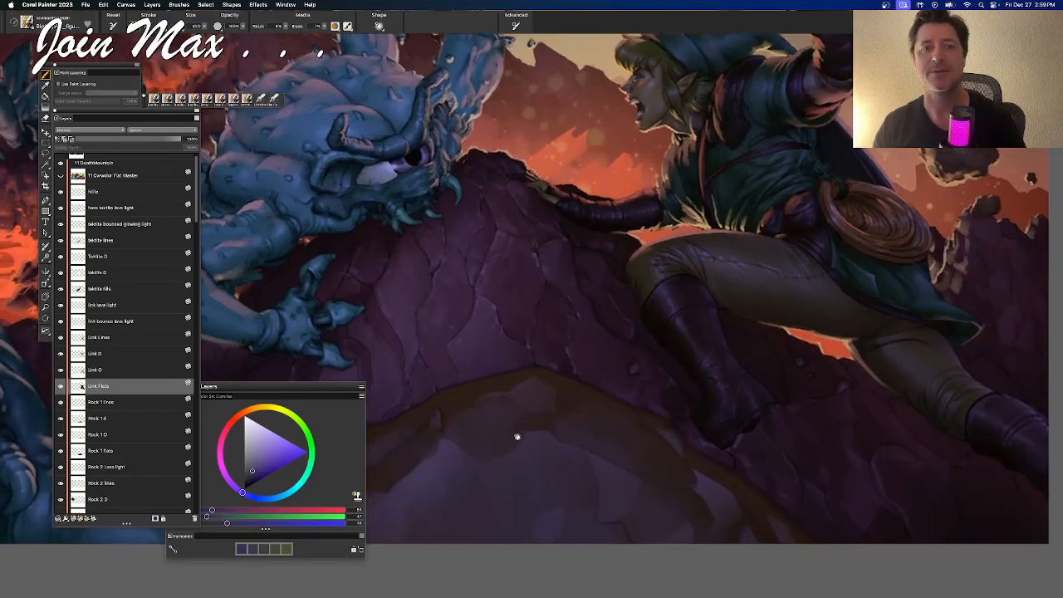
pyautogui.scroll(-6, 602, 439)
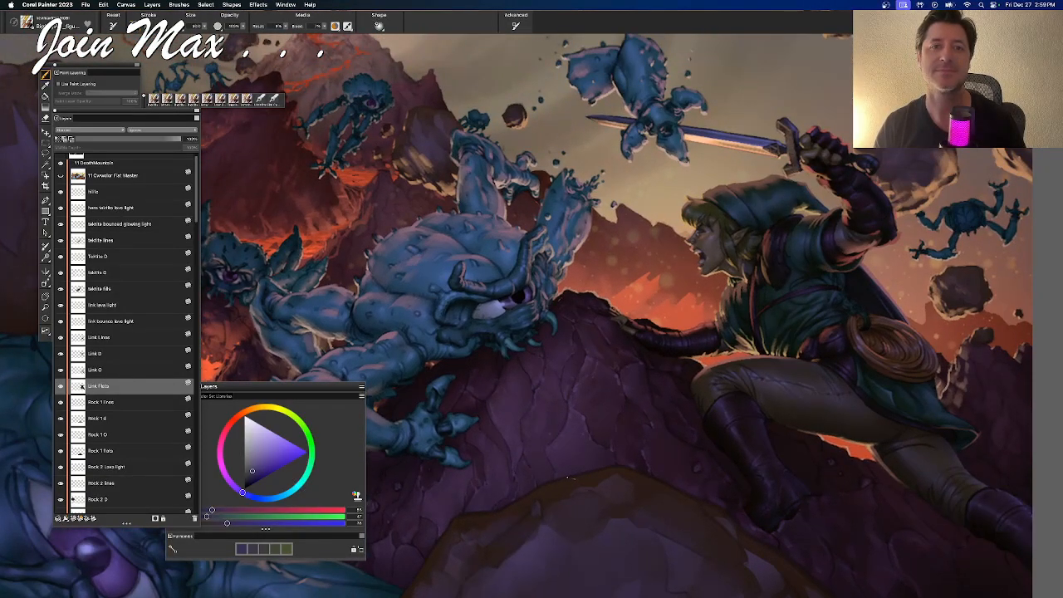
pyautogui.scroll(-5, 562, 434)
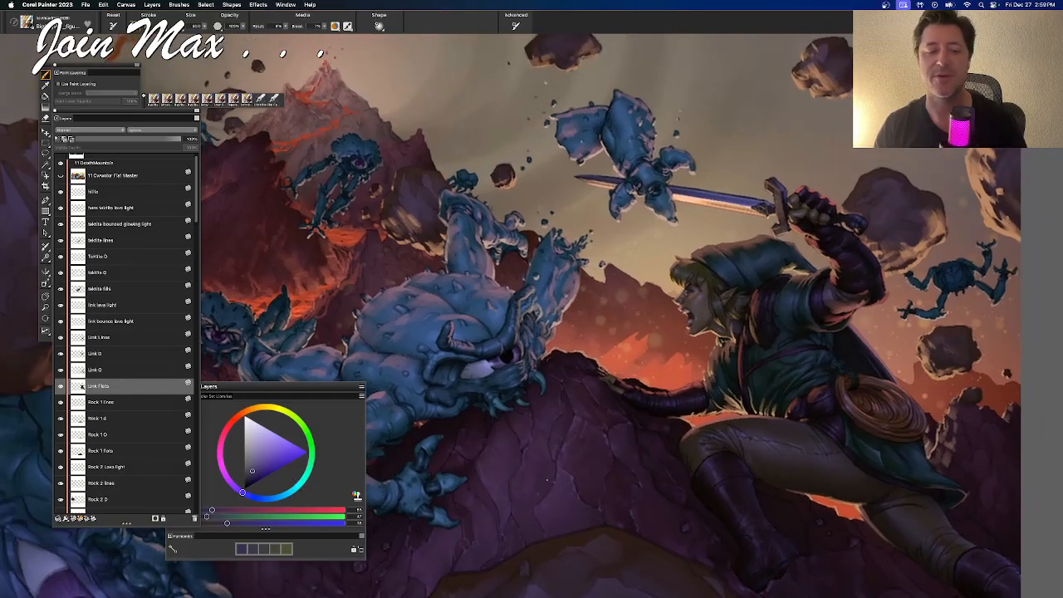
pyautogui.scroll(3, 609, 384)
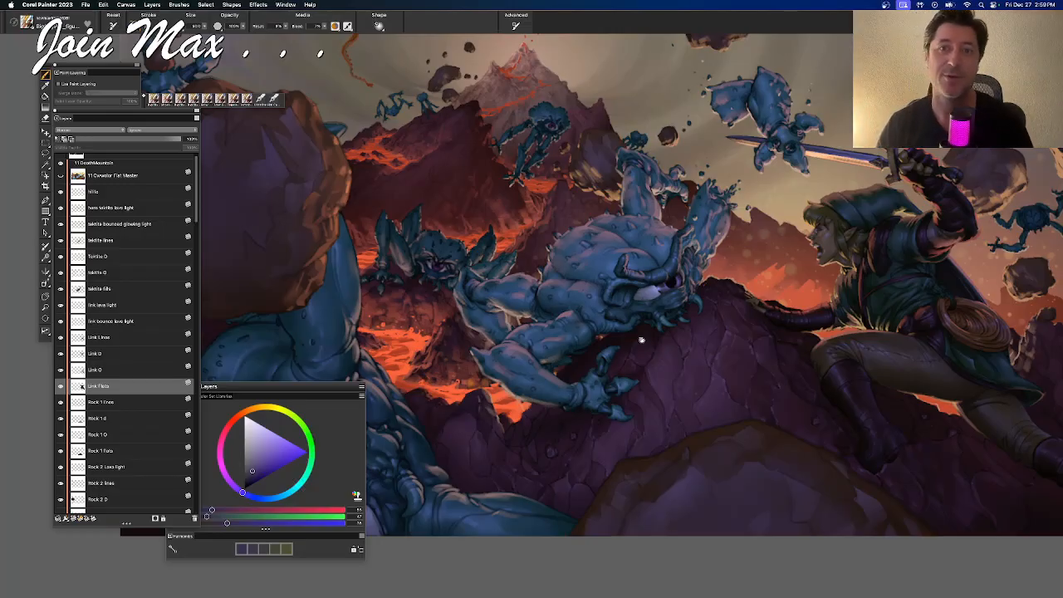
pyautogui.scroll(-3, 693, 319)
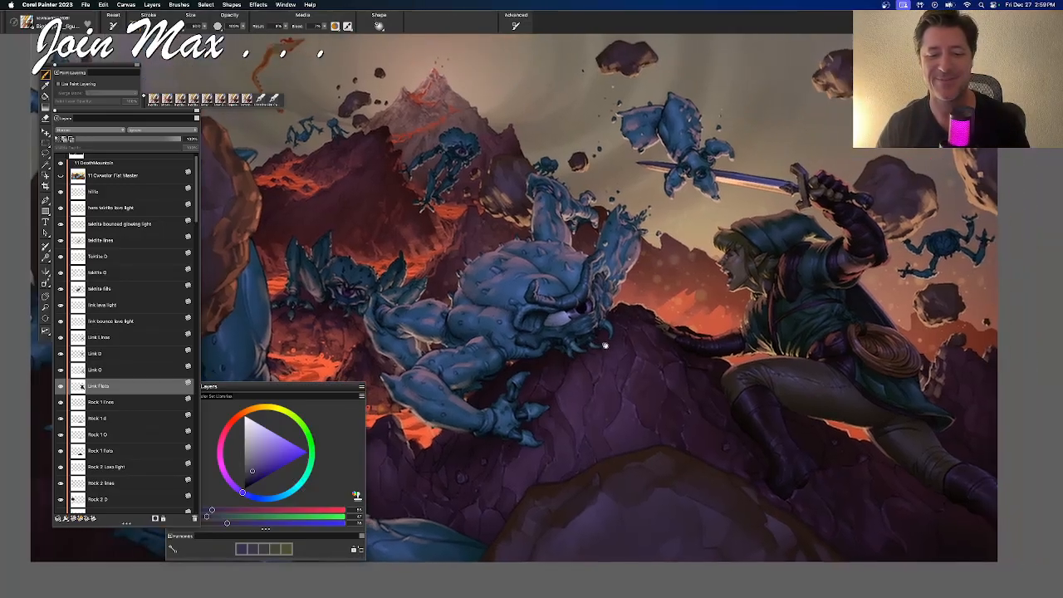
pyautogui.scroll(4, 586, 329)
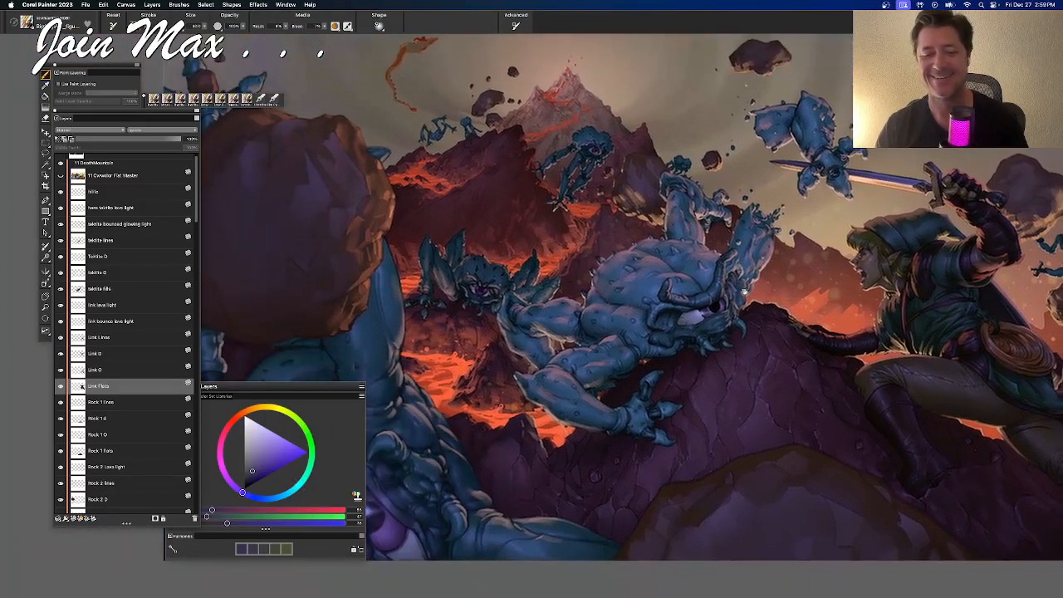
pyautogui.moveTo(744, 292)
pyautogui.mouseDown()
pyautogui.moveTo(672, 331)
pyautogui.moveTo(691, 368)
pyautogui.mouseUp()
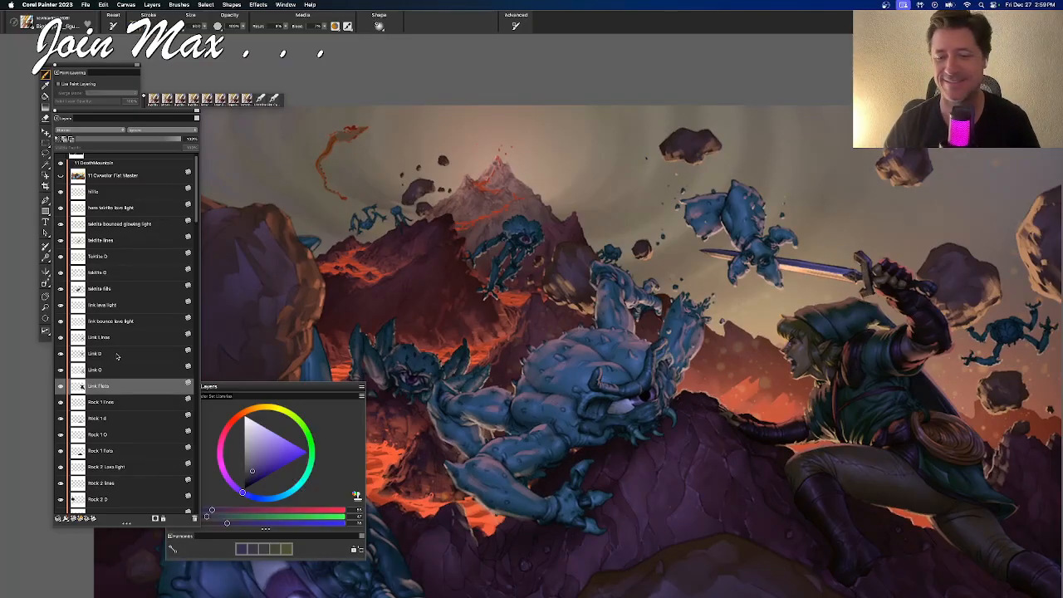
pyautogui.moveTo(493, 353)
pyautogui.mouseDown()
pyautogui.moveTo(451, 276)
pyautogui.moveTo(568, 339)
pyautogui.moveTo(532, 288)
pyautogui.moveTo(453, 240)
pyautogui.mouseUp()
pyautogui.moveTo(538, 240); pyautogui.dragTo(535, 239)
pyautogui.press('super+s')
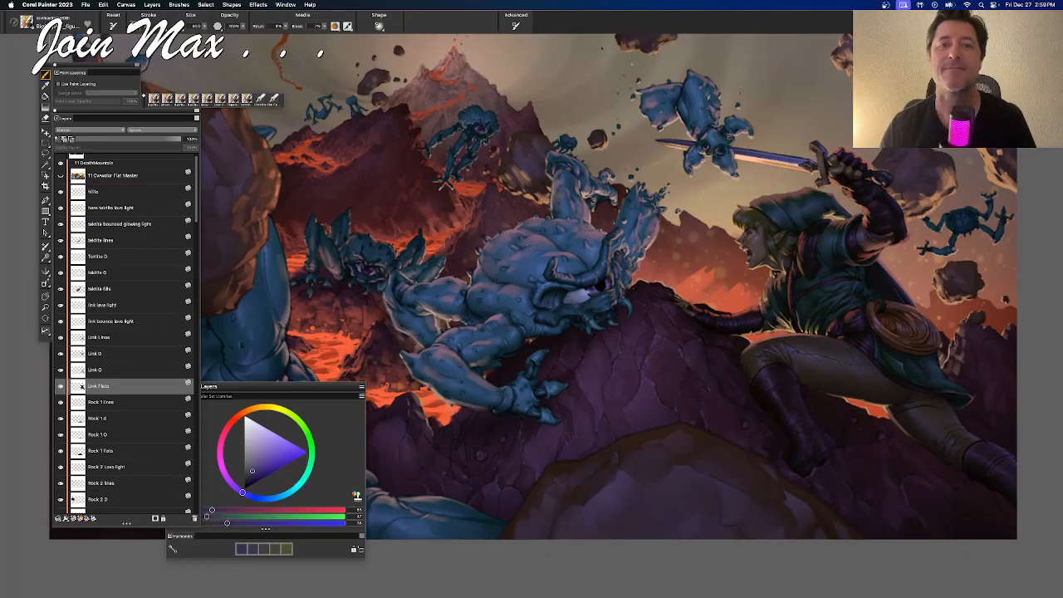
# Select the "lava deets" layer by picking the lava between the foreground and central tektites, and find it in the layer list
pyautogui.moveTo(576, 250); pyautogui.dragTo(530, 224)
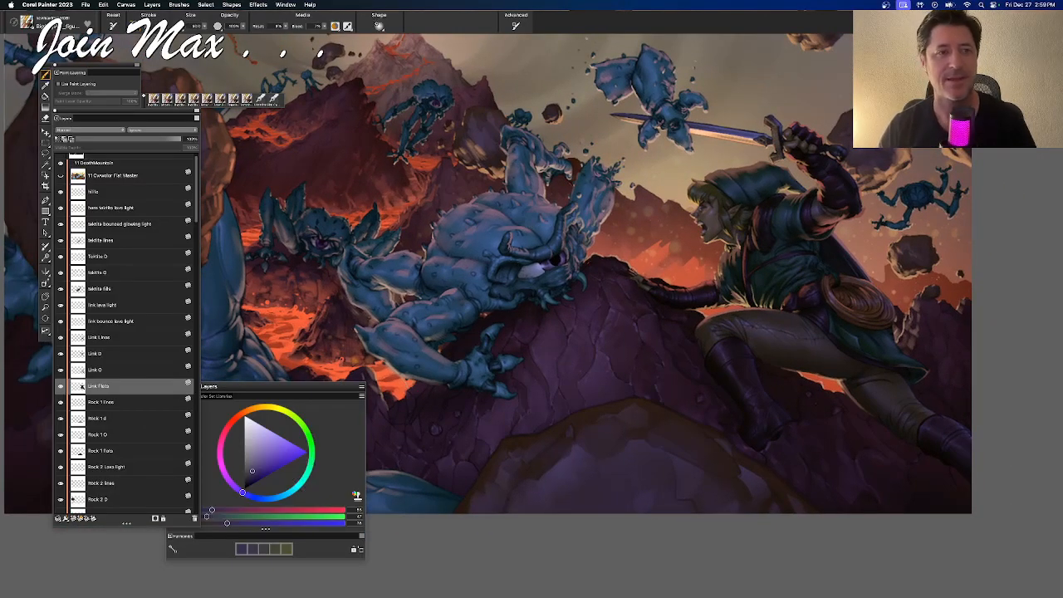
pyautogui.moveTo(496, 211)
pyautogui.mouseDown()
pyautogui.moveTo(624, 231)
pyautogui.moveTo(629, 257)
pyautogui.mouseUp()
pyautogui.press('super+equal')
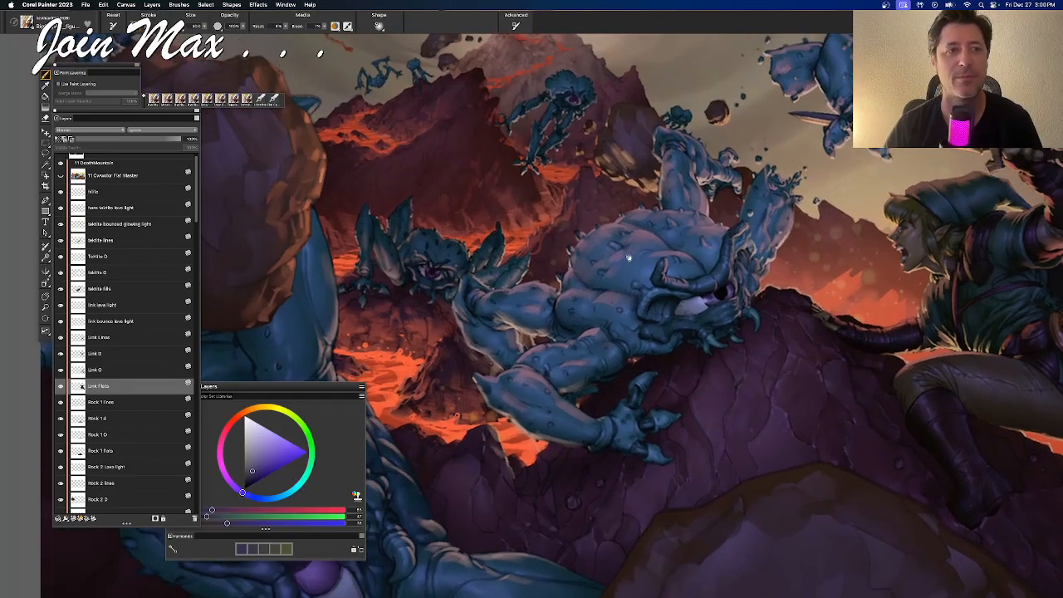
pyautogui.moveTo(551, 232); pyautogui.dragTo(575, 265)
pyautogui.press('f')
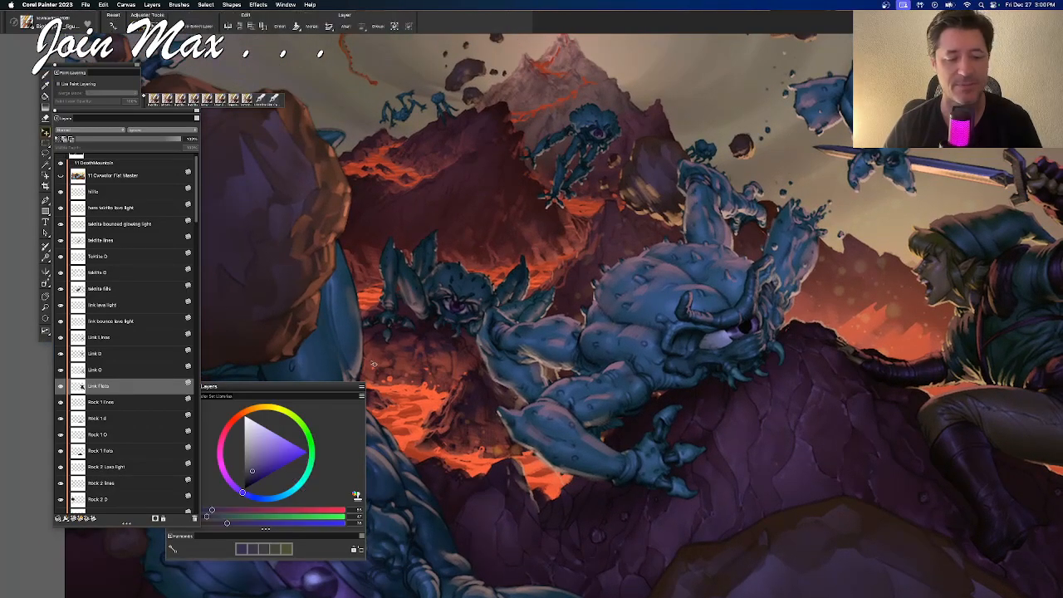
pyautogui.rightClick(427, 405)
pyautogui.click(440, 408)
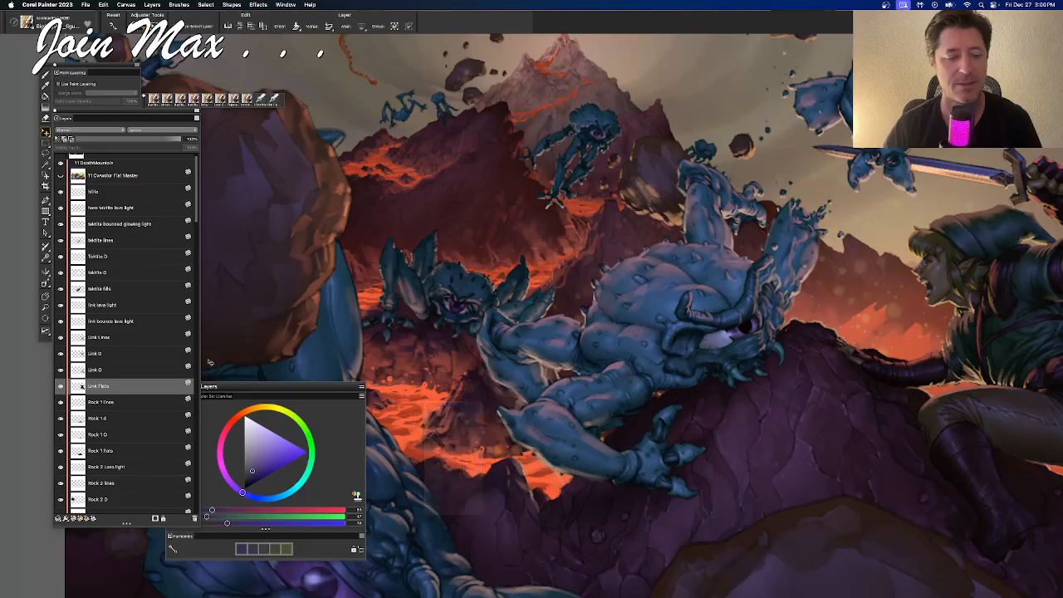
pyautogui.scroll(-15, 116, 366)
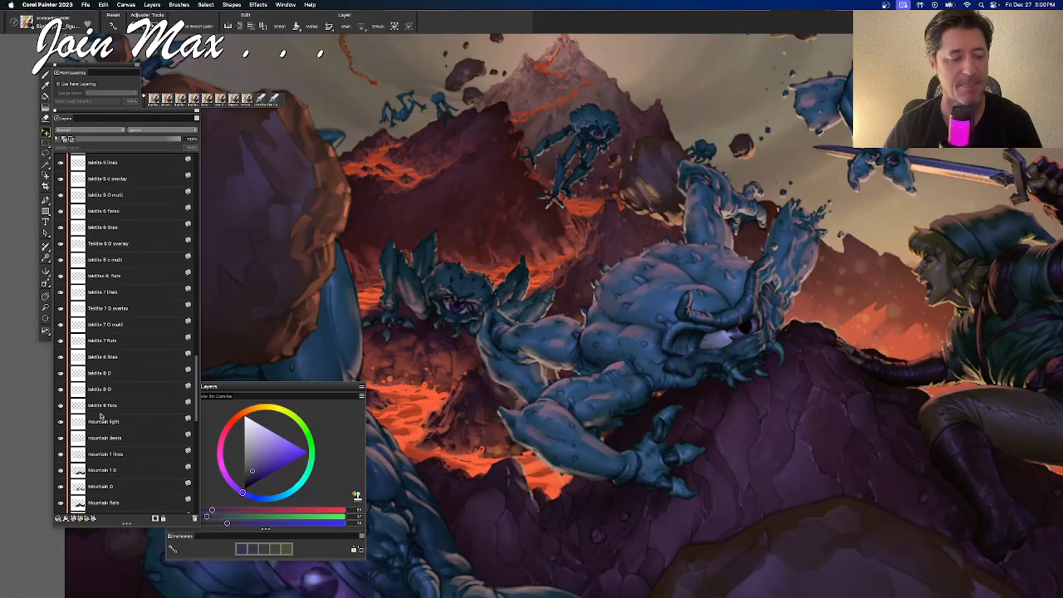
# Toggle the "lava deets" layer's visibility repeatedly to compare the lava with and without its details
pyautogui.click(60, 275)
pyautogui.click(60, 275)
pyautogui.click(60, 275)
pyautogui.click(60, 276)
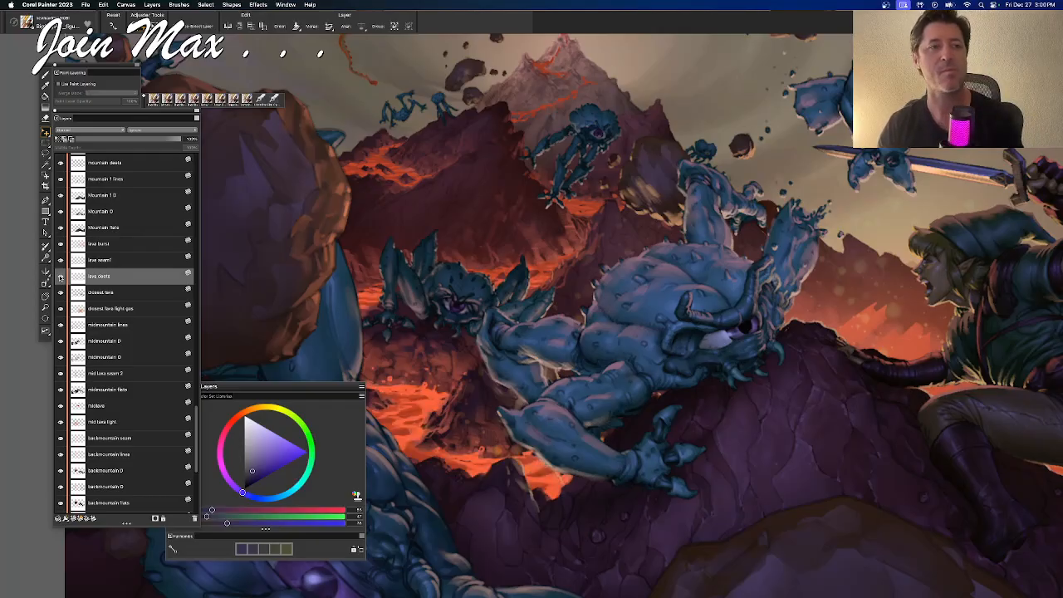
pyautogui.click(59, 276)
pyautogui.click(60, 276)
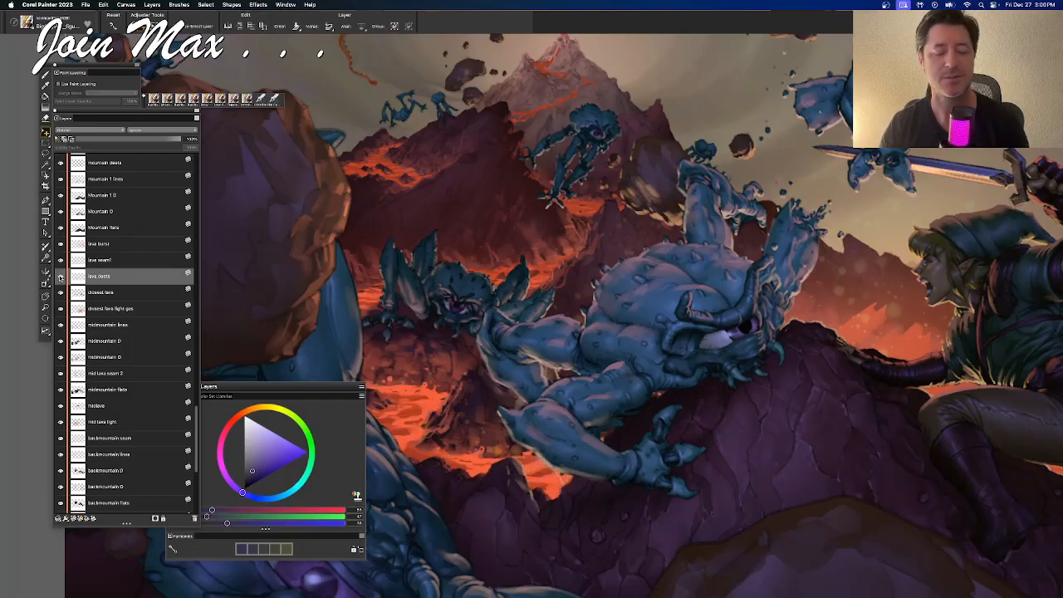
# Return to the brush, sample the lava's orange, and shift it to a brighter, more saturated yellow-orange
pyautogui.press('b')
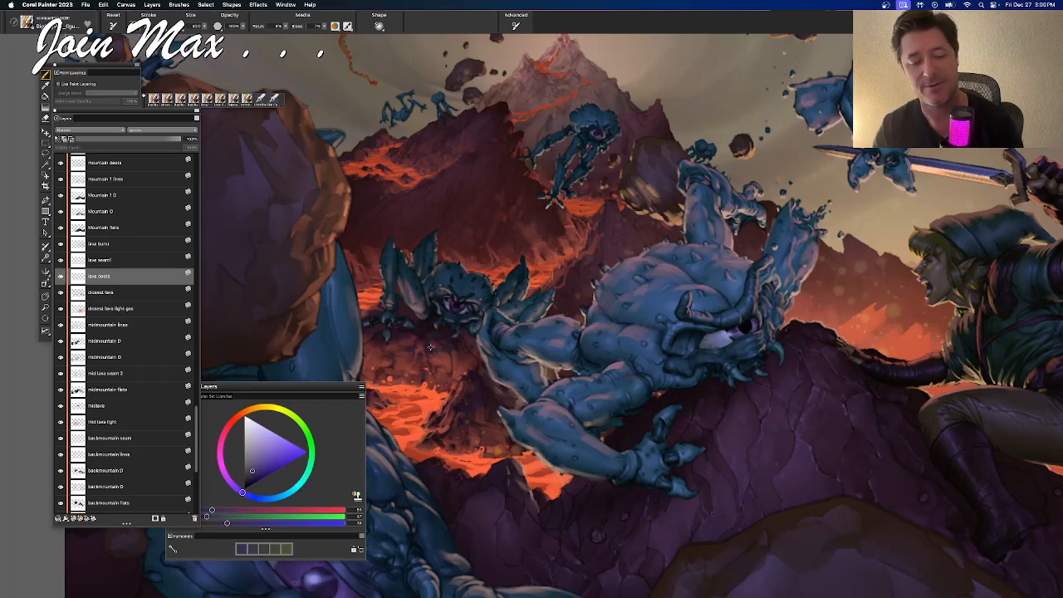
pyautogui.keyDown('alt'); pyautogui.click(410, 377); pyautogui.keyUp('alt')
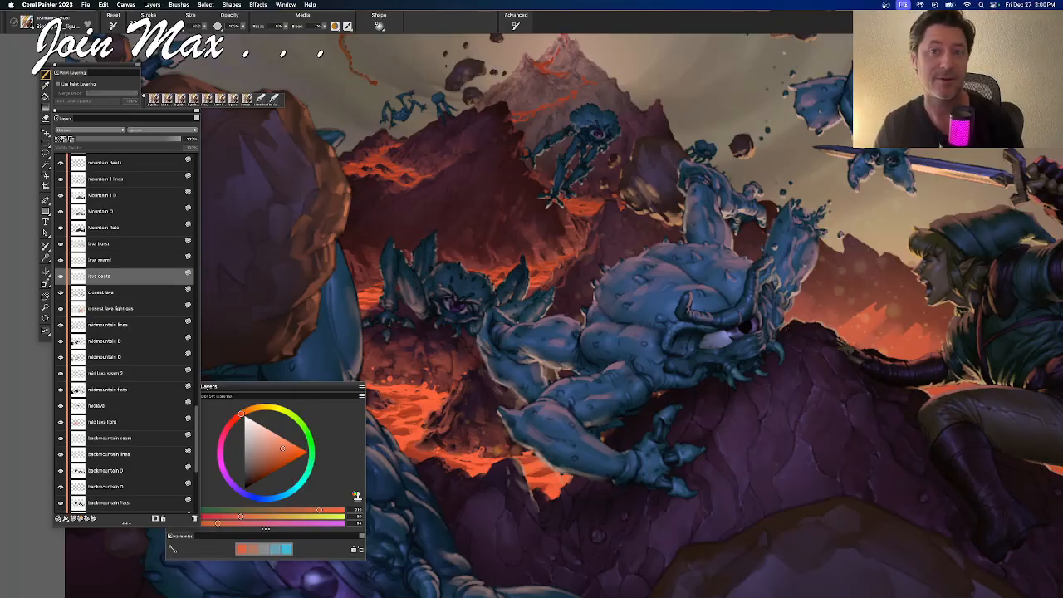
pyautogui.keyDown('alt'); pyautogui.click(417, 396); pyautogui.keyUp('alt')
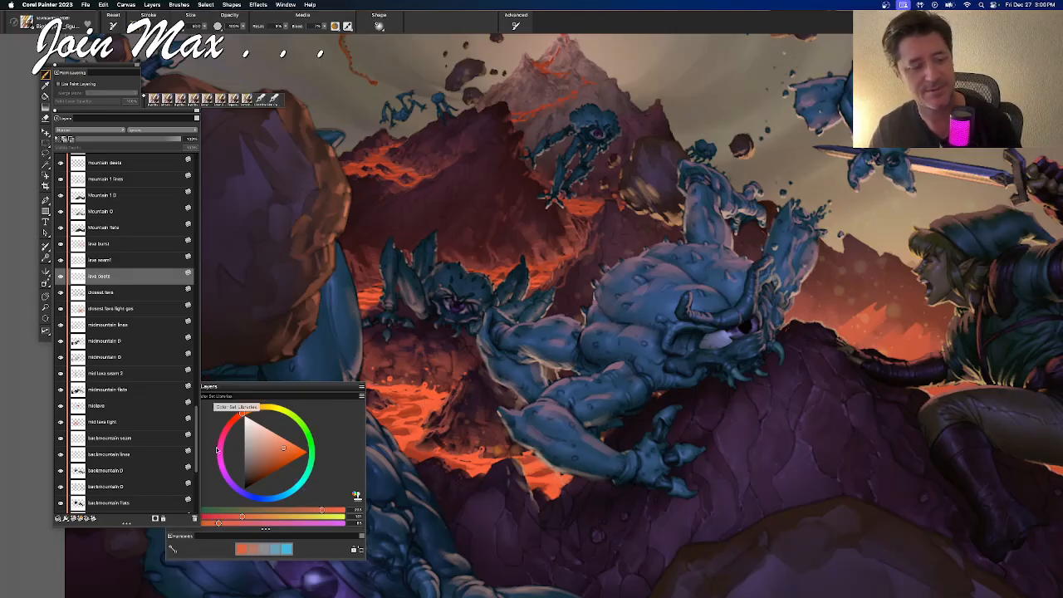
pyautogui.click(252, 411)
pyautogui.moveTo(284, 451); pyautogui.dragTo(300, 449)
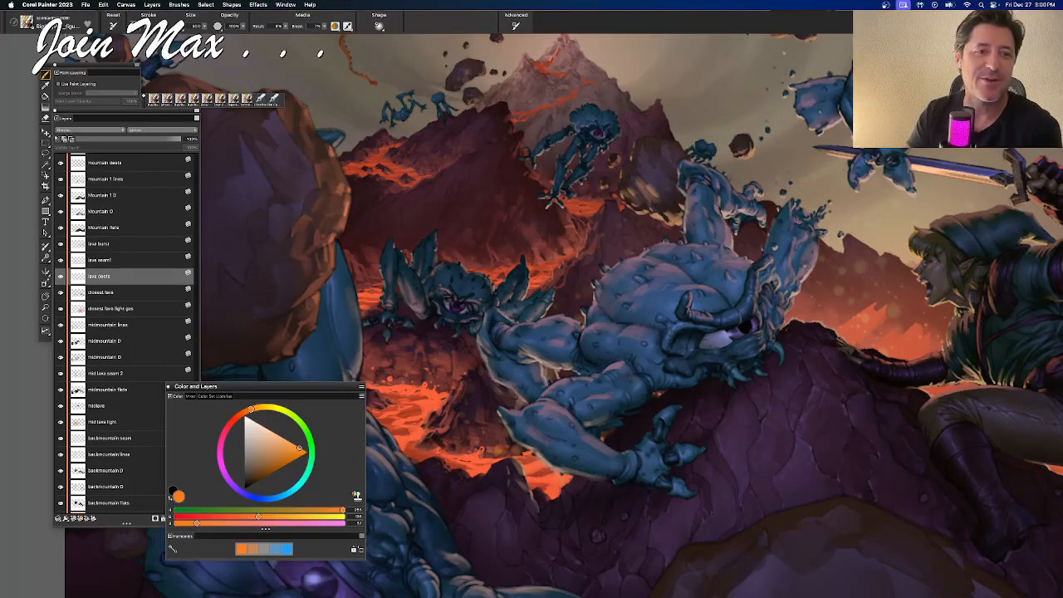
# Review the whole illustration at reduced magnification with the interface panels hidden
pyautogui.press('Tab')
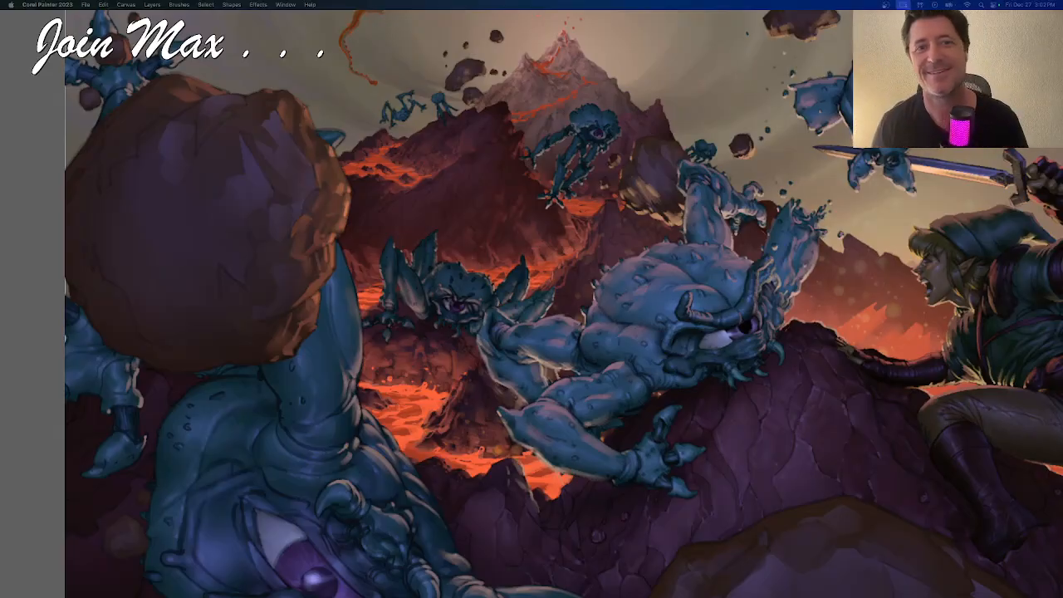
pyautogui.click(459, 202)
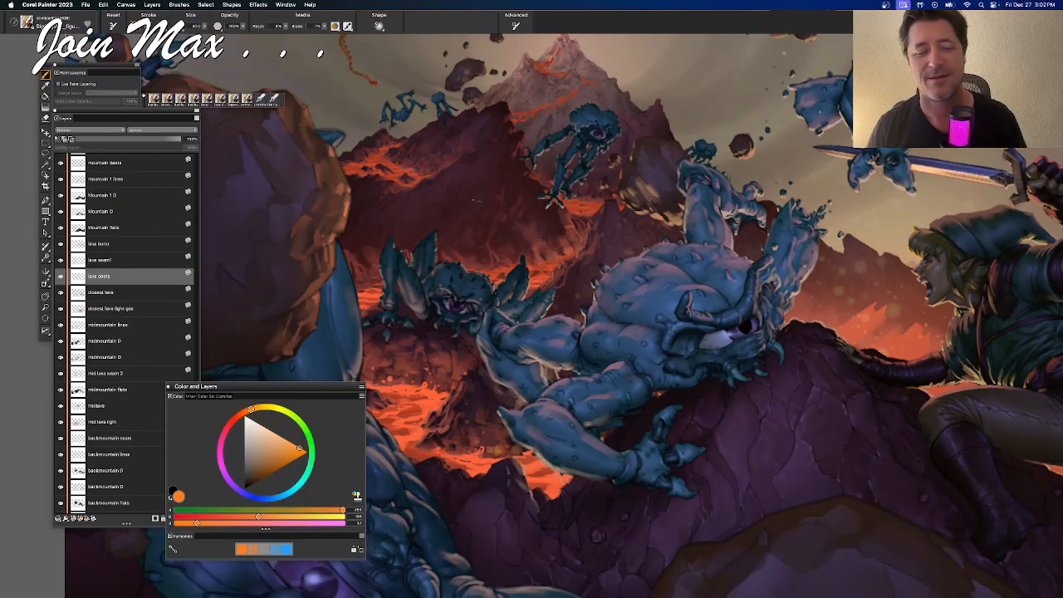
pyautogui.press('super+minus')
pyautogui.moveTo(523, 202); pyautogui.dragTo(490, 188)
pyautogui.press('super+minus')
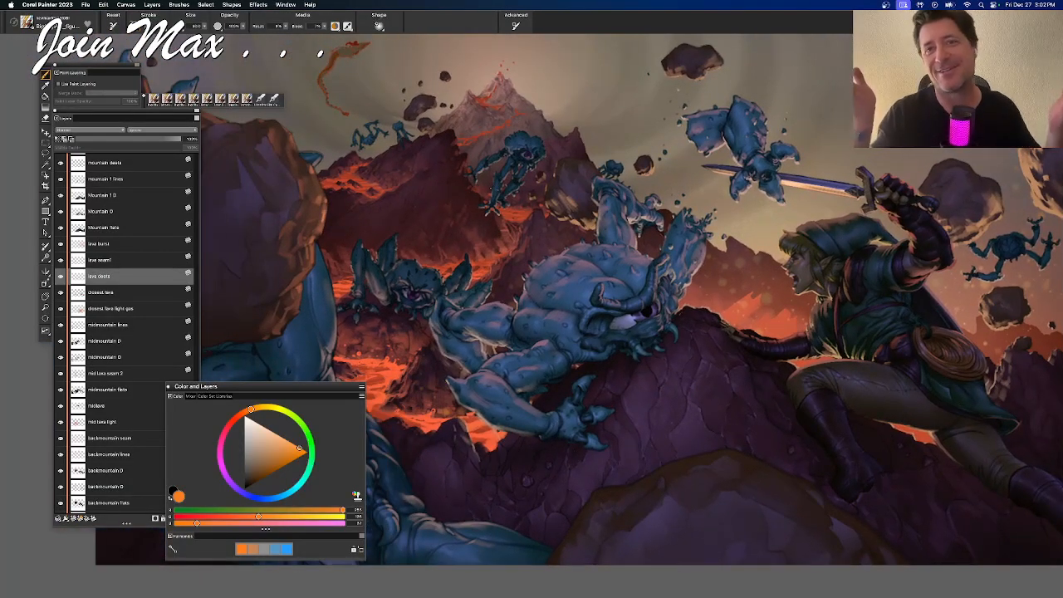
pyautogui.moveTo(640, 227)
pyautogui.mouseDown()
pyautogui.moveTo(616, 246)
pyautogui.moveTo(650, 253)
pyautogui.mouseUp()
pyautogui.press('super+minus')
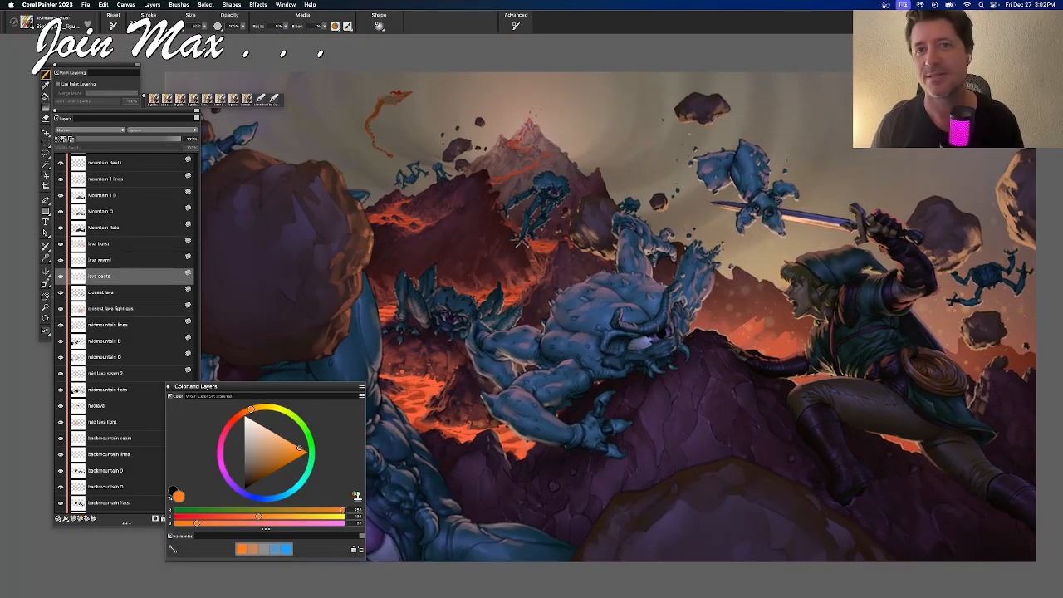
pyautogui.press('Tab')
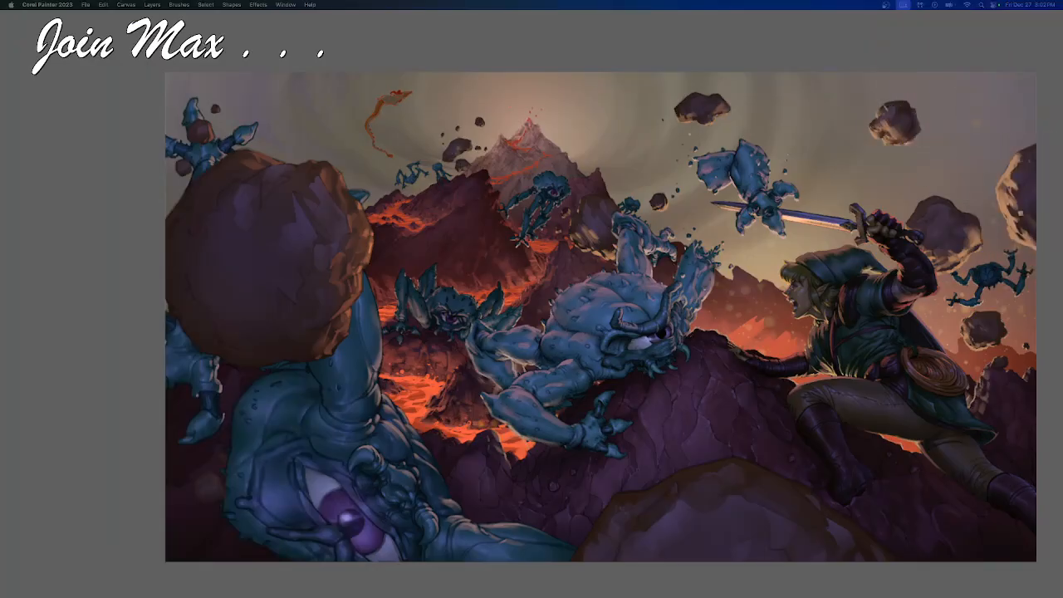
# Enlarge the illustration to fill the screen without the interface panels and examine the overall composition
pyautogui.click(647, 39)
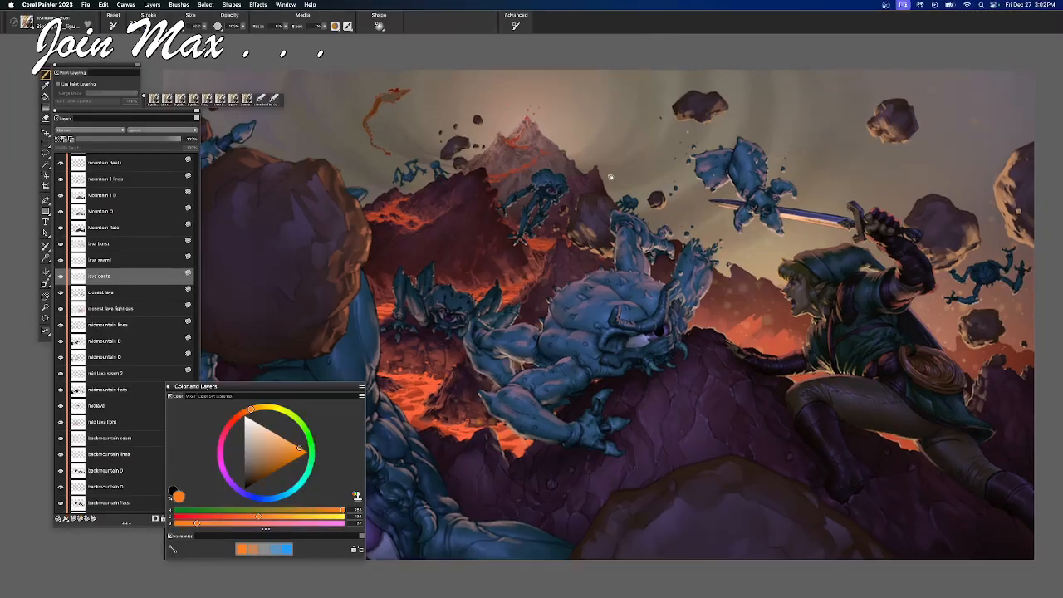
pyautogui.moveTo(609, 195); pyautogui.dragTo(572, 184)
pyautogui.press('Tab')
pyautogui.press('super+plus')
pyautogui.press('super+plus')
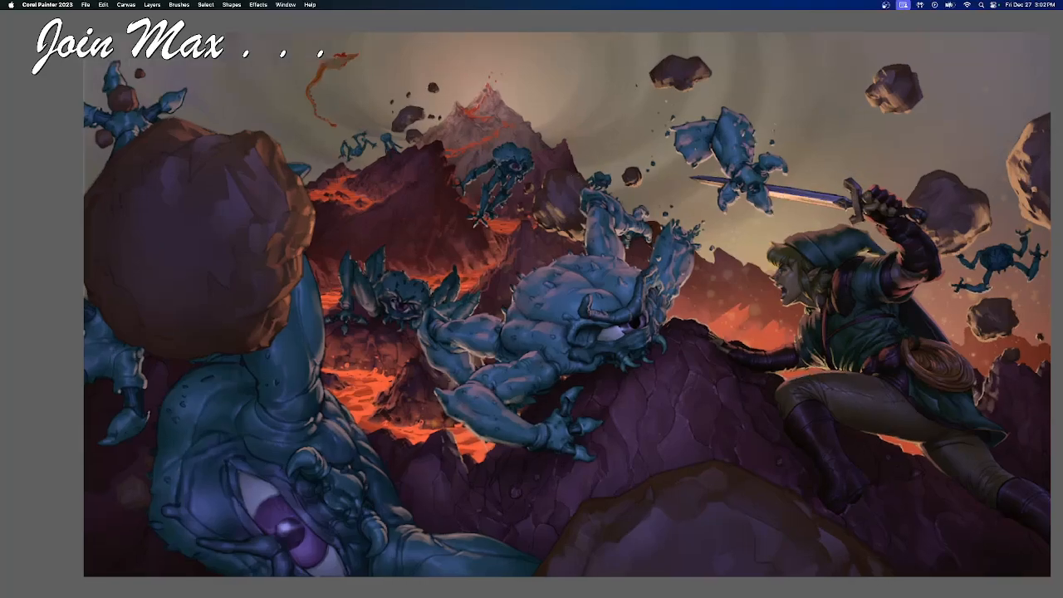
pyautogui.moveTo(579, 205); pyautogui.dragTo(549, 200)
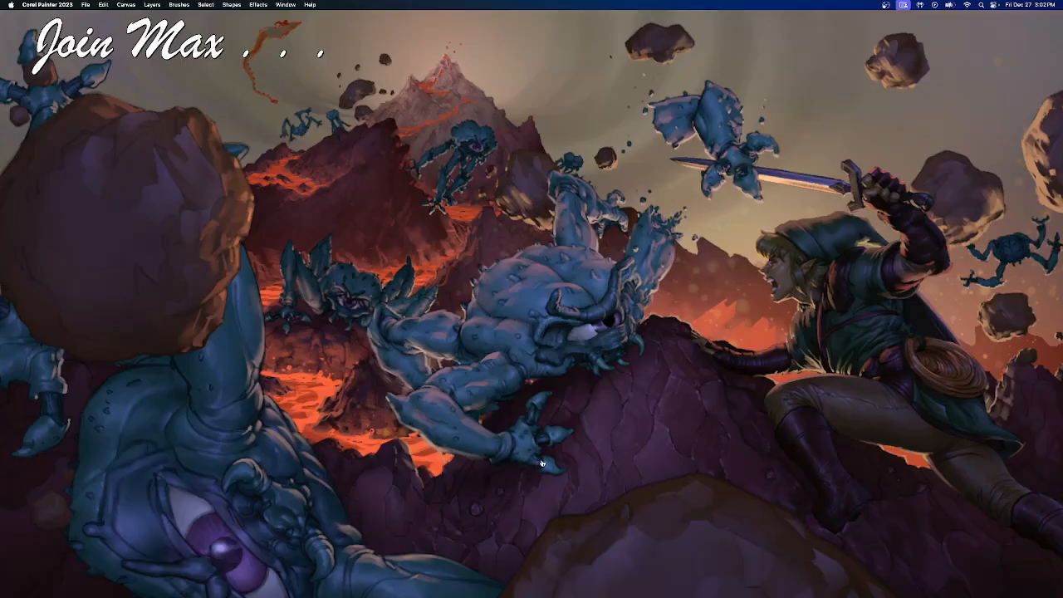
# Switch to Adobe Bridge and review the earlier Zelda exports full screen, starting with the first Link and Lanmola version, zooming in and out
pyautogui.press('super+Tab')
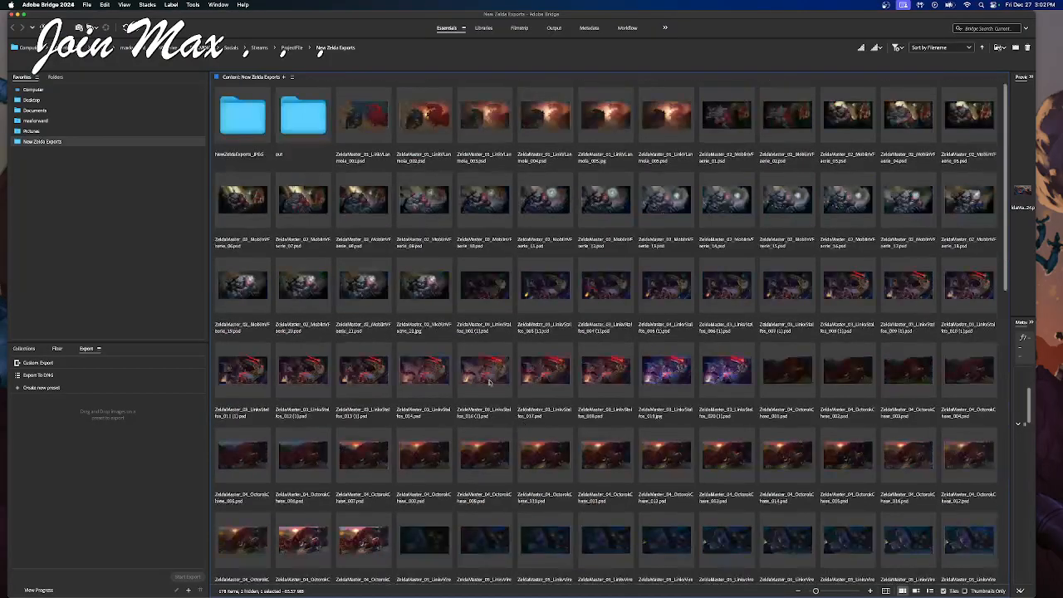
pyautogui.click(375, 122)
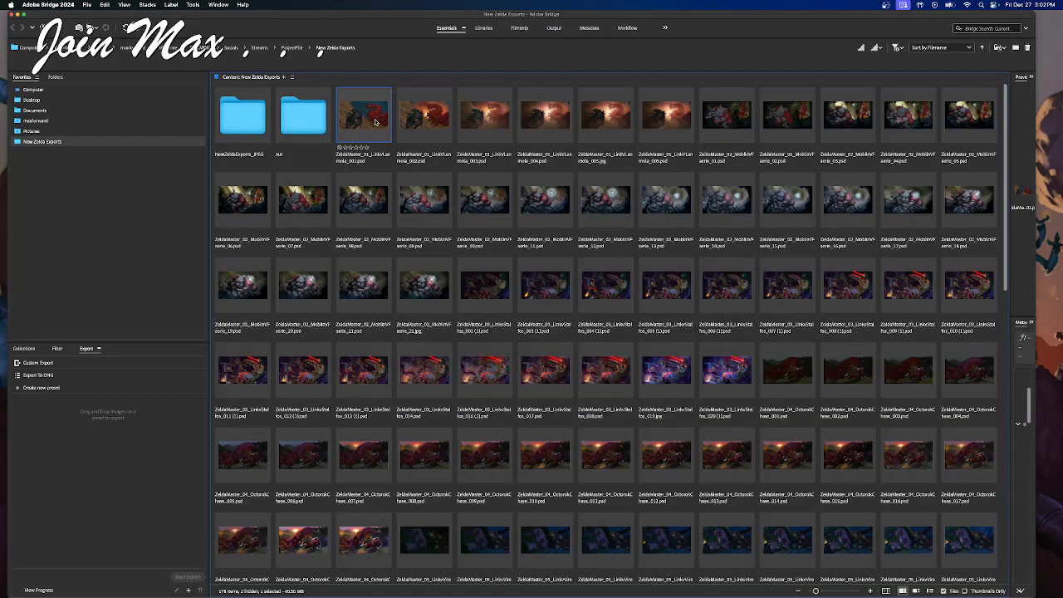
pyautogui.press('space')
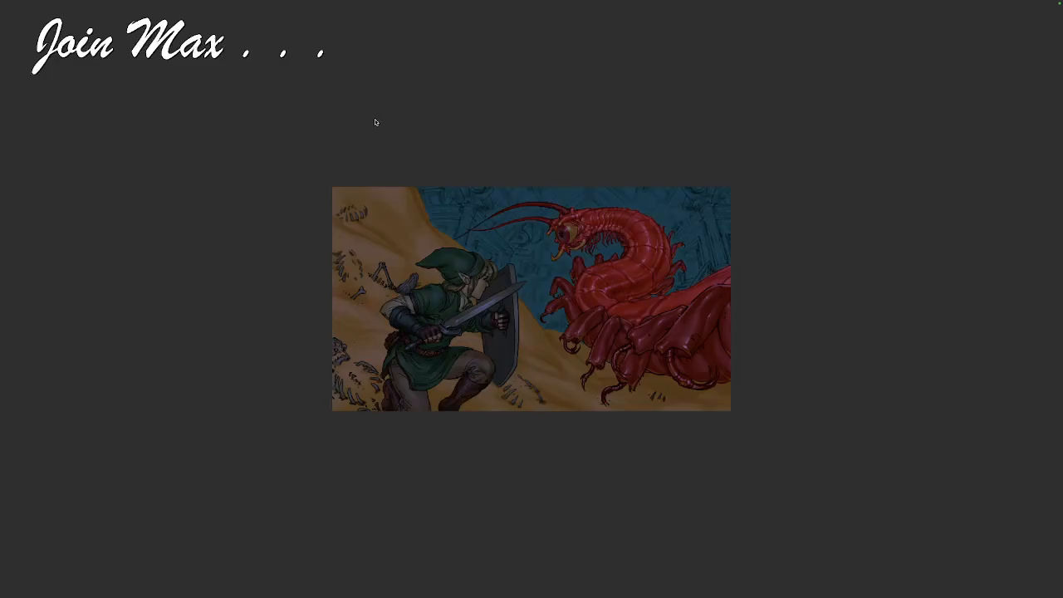
pyautogui.scroll(4, 472, 161)
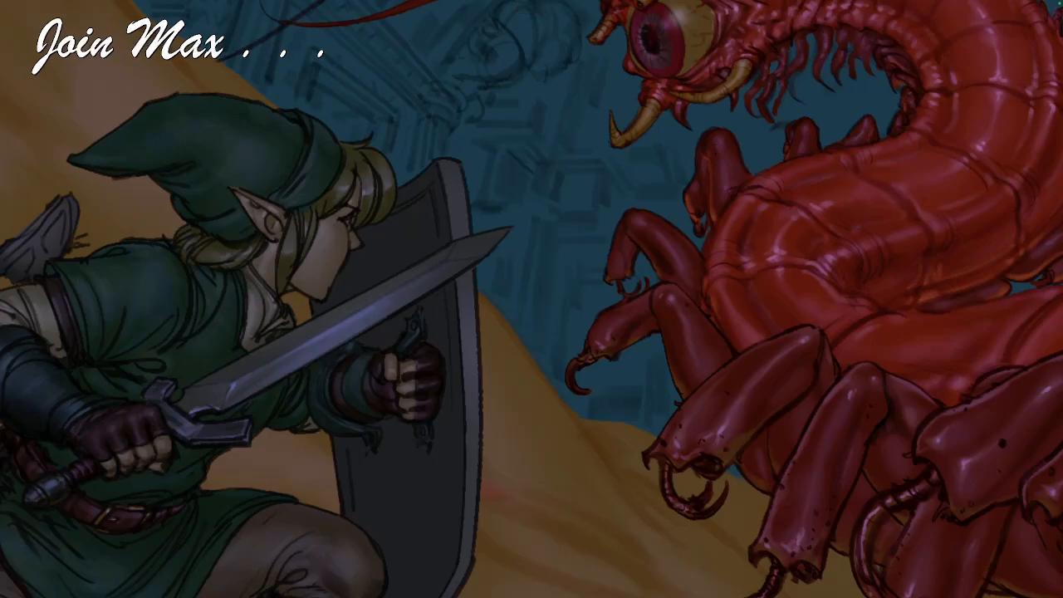
pyautogui.scroll(-2, 531, 299)
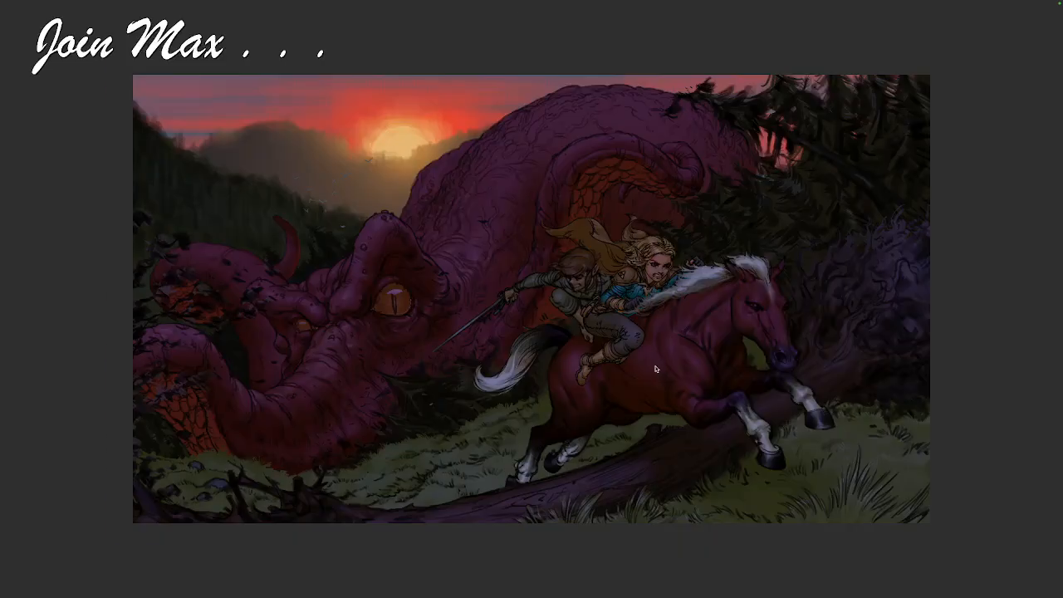
pyautogui.scroll(3, 656, 370)
pyautogui.scroll(-3, 655, 370)
pyautogui.scroll(-2, 970, 429)
pyautogui.scroll(2, 919, 380)
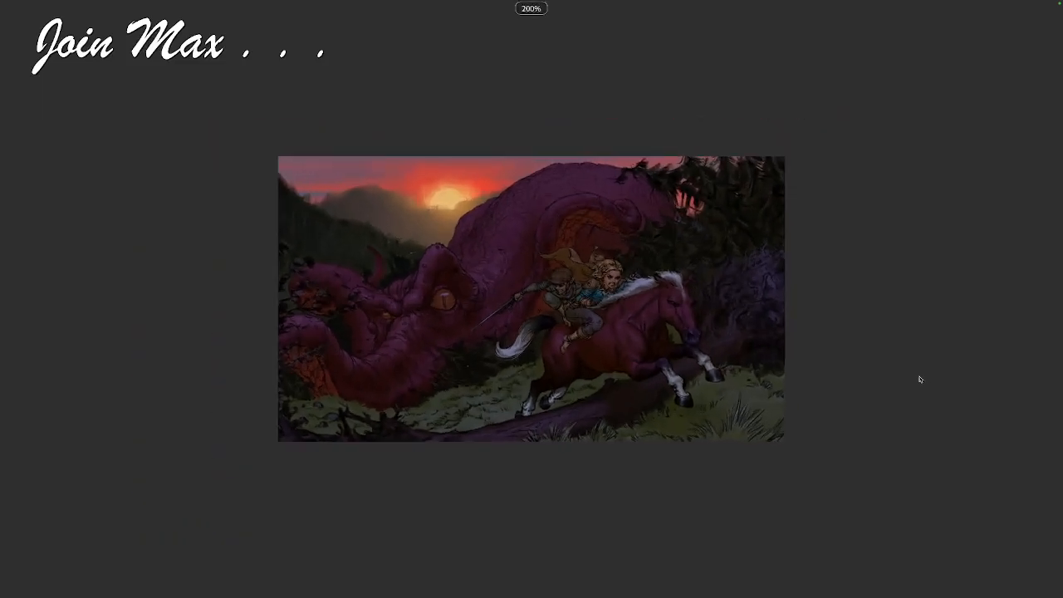
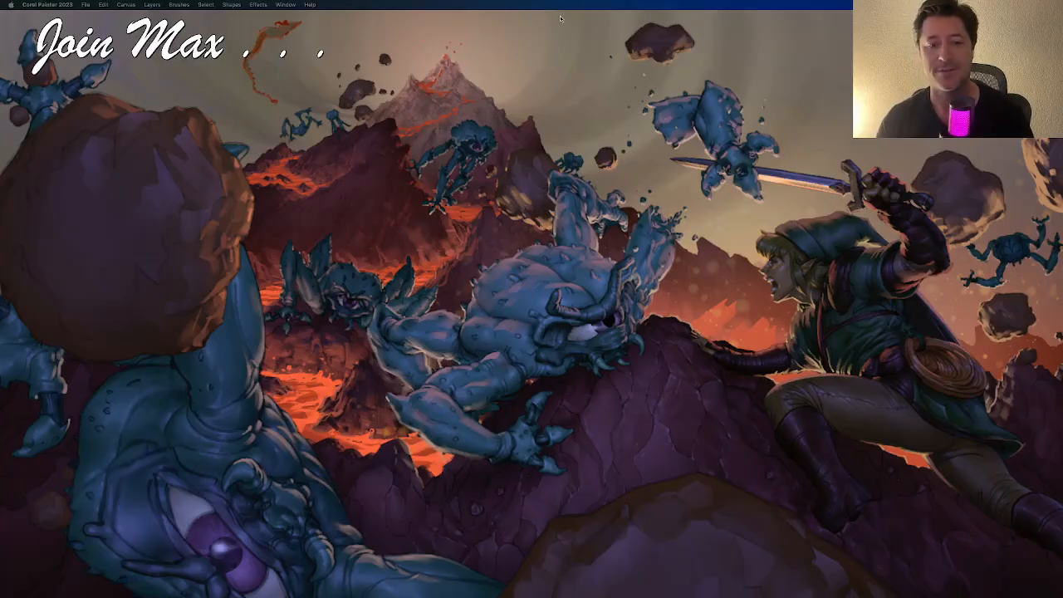
# Fit the Death Mountain illustration in Corel Painter, restore the interface panels, and move the color panel clear of the foreground tektite
pyautogui.press('super+0')
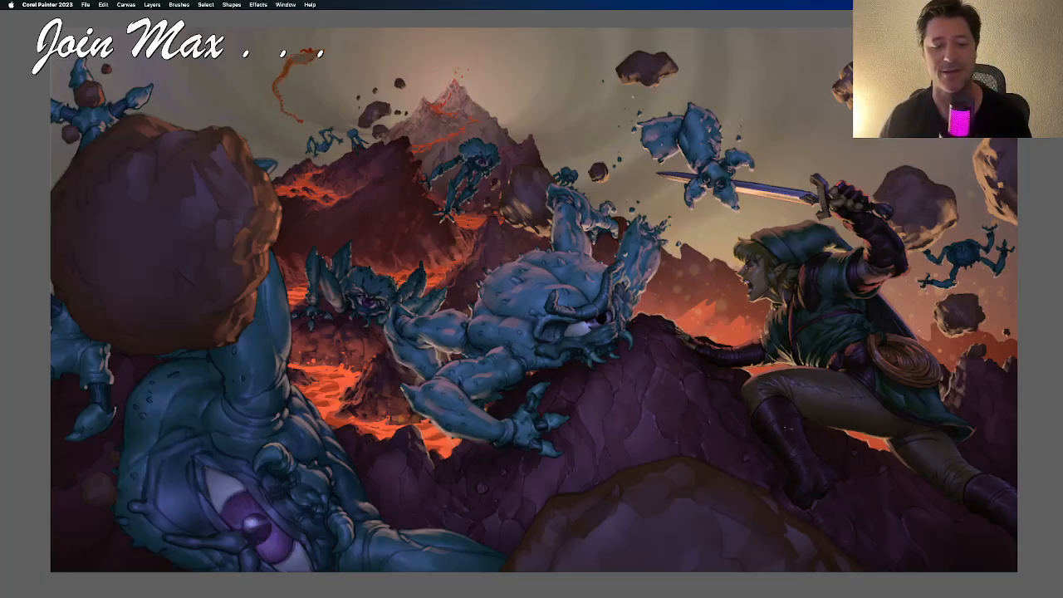
pyautogui.press('Tab')
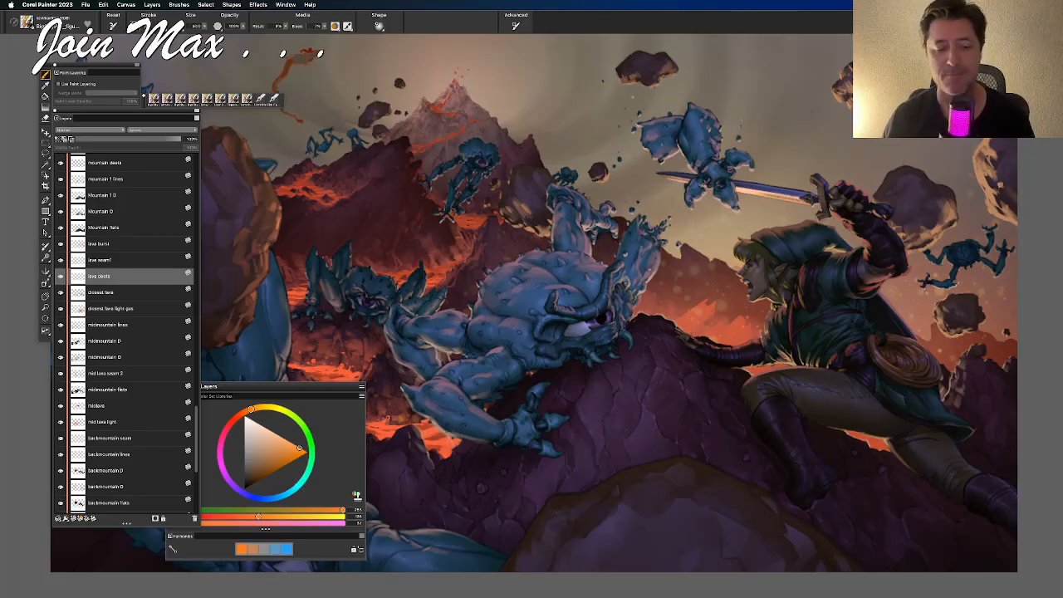
pyautogui.moveTo(630, 348)
pyautogui.mouseDown()
pyautogui.moveTo(666, 316)
pyautogui.moveTo(724, 371)
pyautogui.mouseUp()
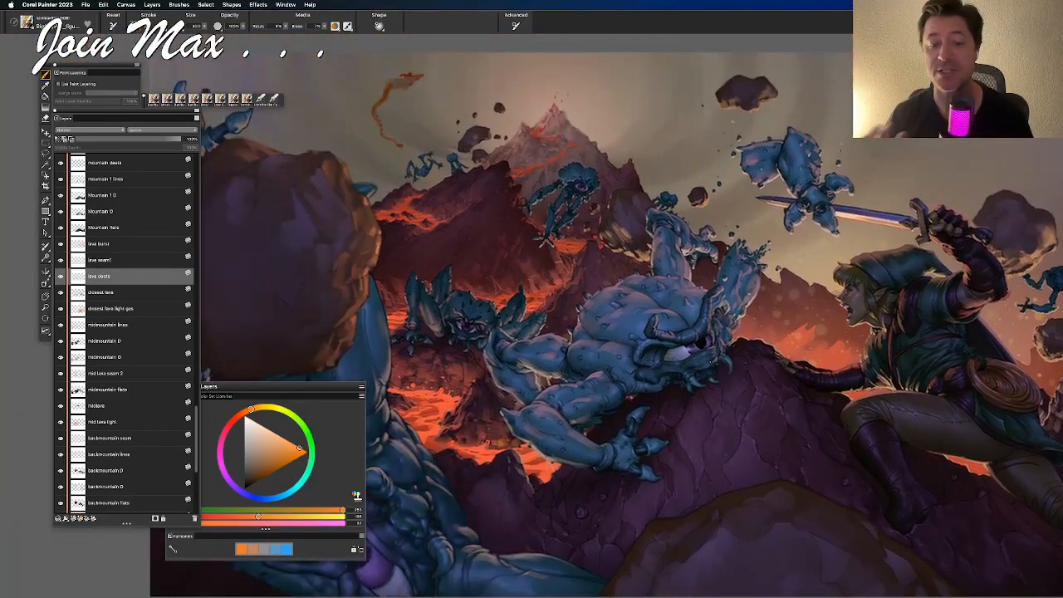
pyautogui.press('super+minus')
pyautogui.press('super+minus')
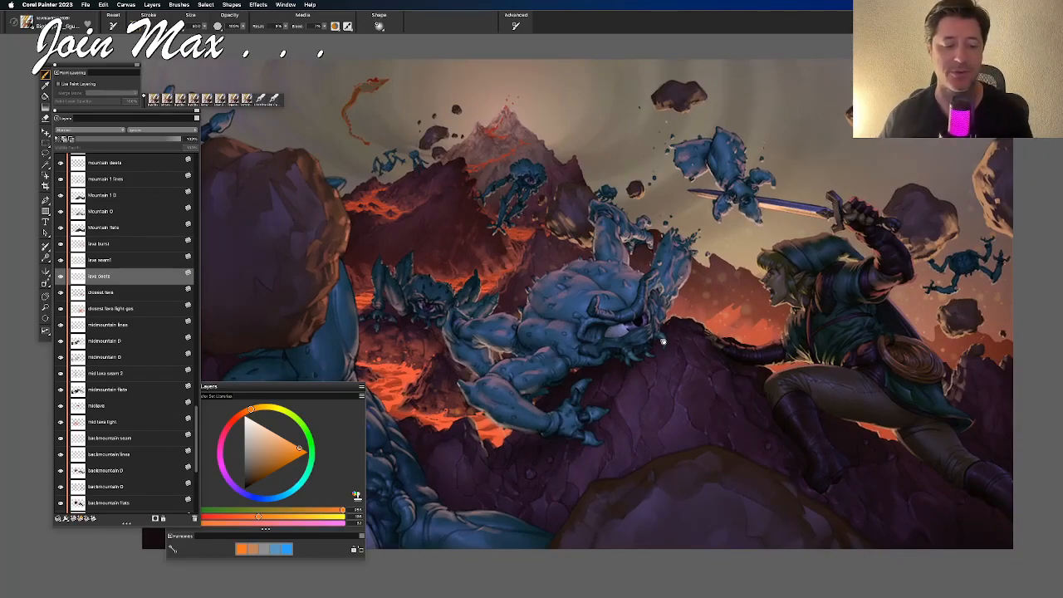
pyautogui.moveTo(268, 388); pyautogui.dragTo(934, 58)
pyautogui.moveTo(955, 128); pyautogui.dragTo(955, 116)
pyautogui.moveTo(421, 446); pyautogui.dragTo(439, 465)
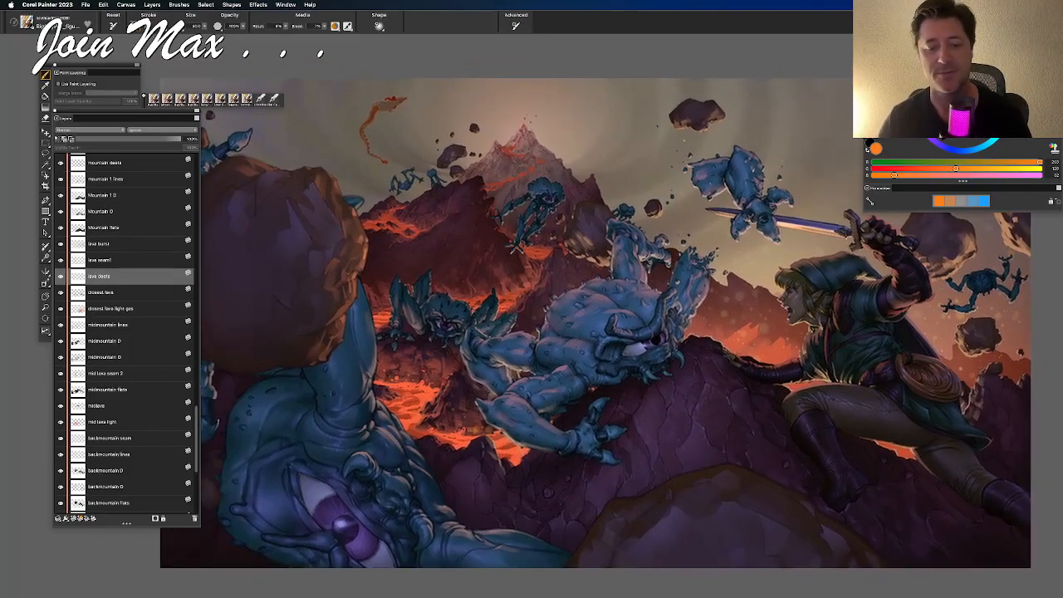
# Look through the layer list from "lava deets" up to the "original thumbnails" layer
pyautogui.moveTo(196, 420)
pyautogui.mouseDown()
pyautogui.moveTo(190, 327)
pyautogui.moveTo(187, 402)
pyautogui.mouseUp()
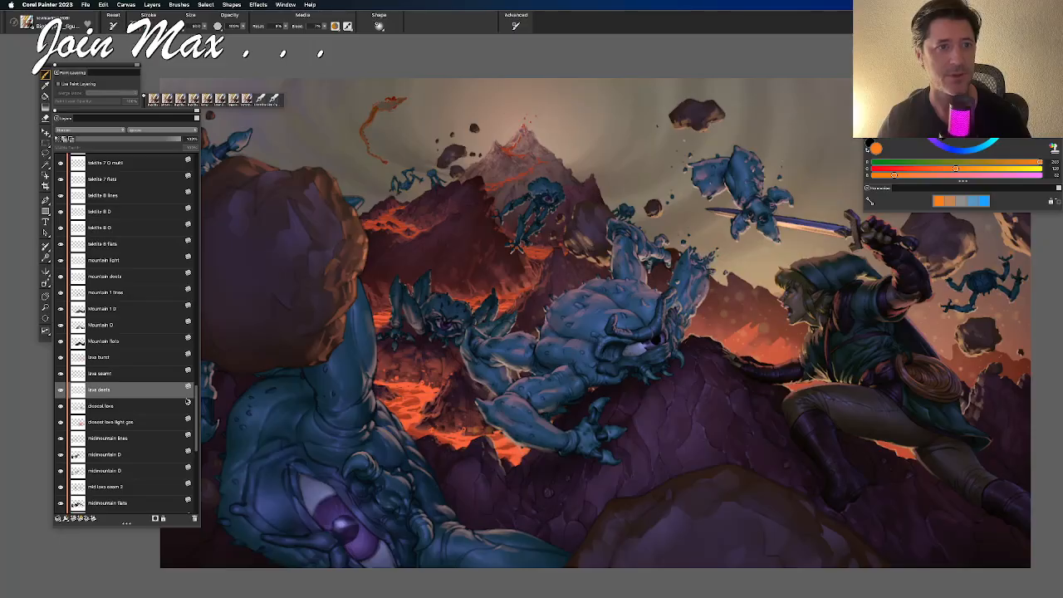
pyautogui.moveTo(187, 402); pyautogui.dragTo(187, 168)
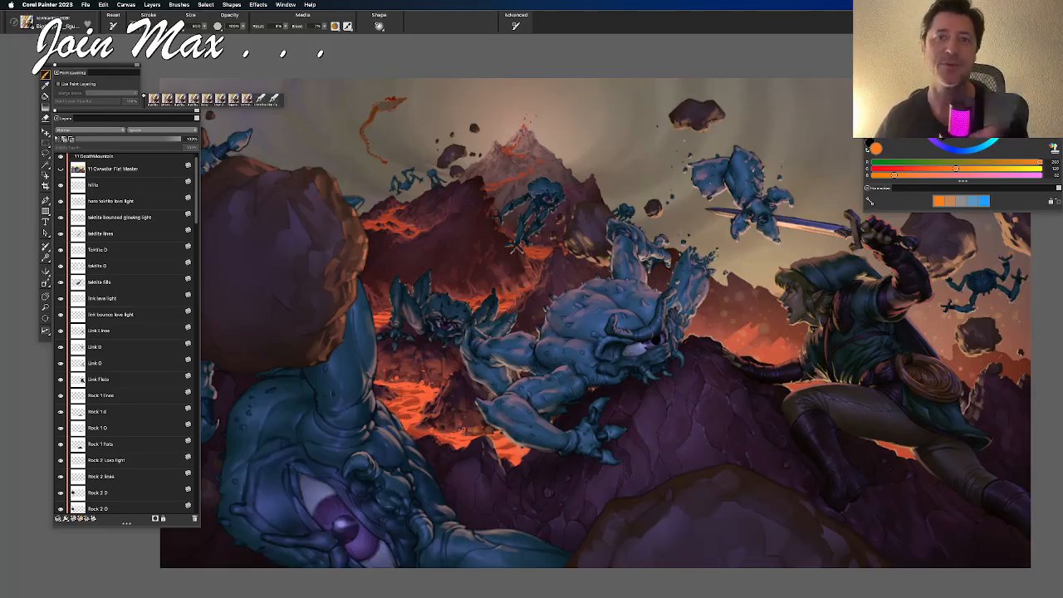
pyautogui.scroll(2, 196, 219)
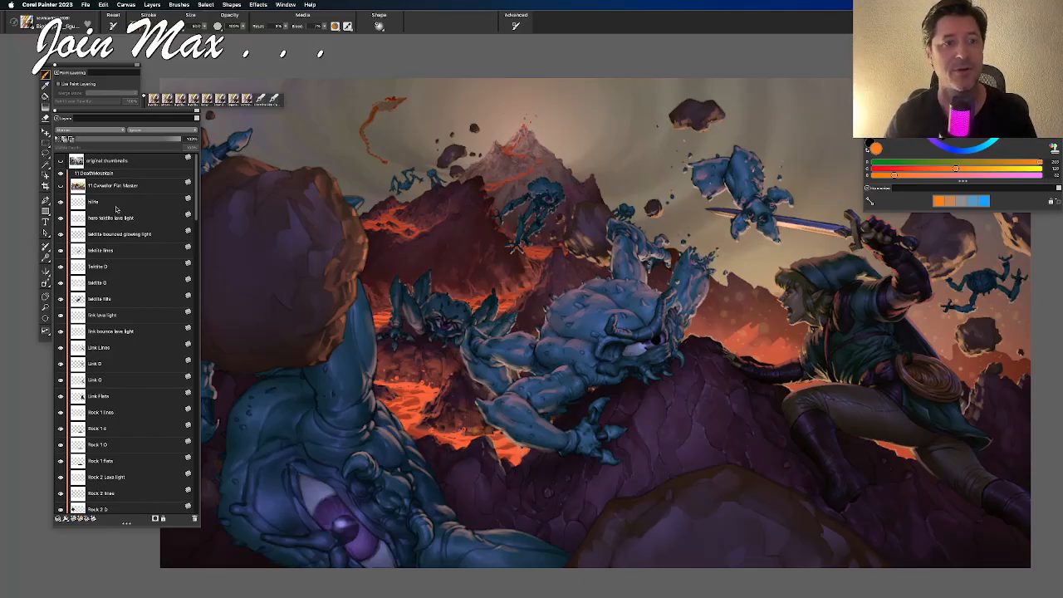
# Examine the whole painting at slightly different magnifications, with the interface panels hidden and shown
pyautogui.press('Tab')
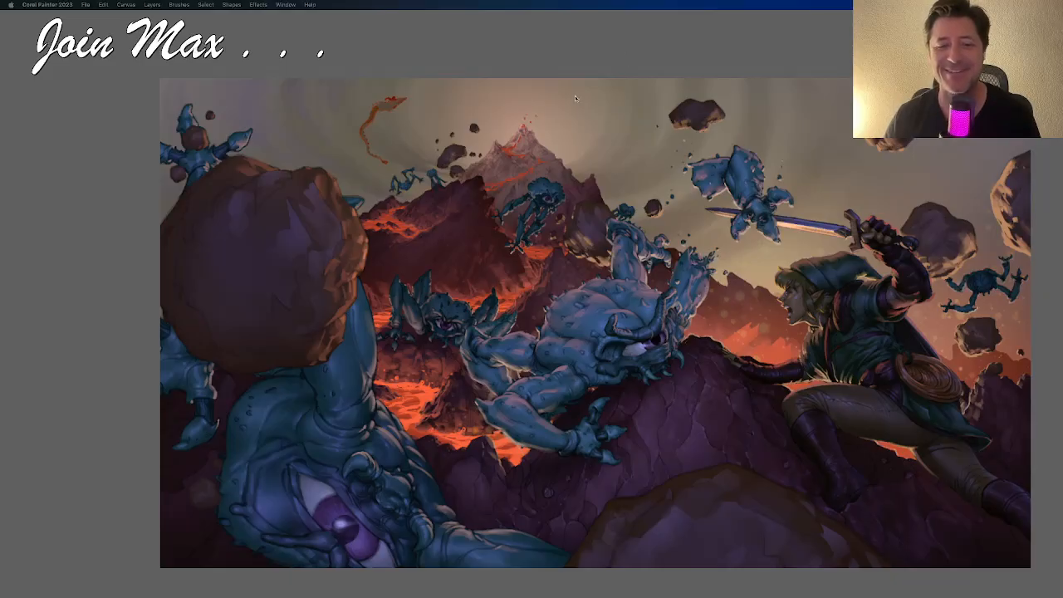
pyautogui.click(556, 52)
pyautogui.moveTo(614, 200); pyautogui.dragTo(551, 180)
pyautogui.scroll(1, 568, 192)
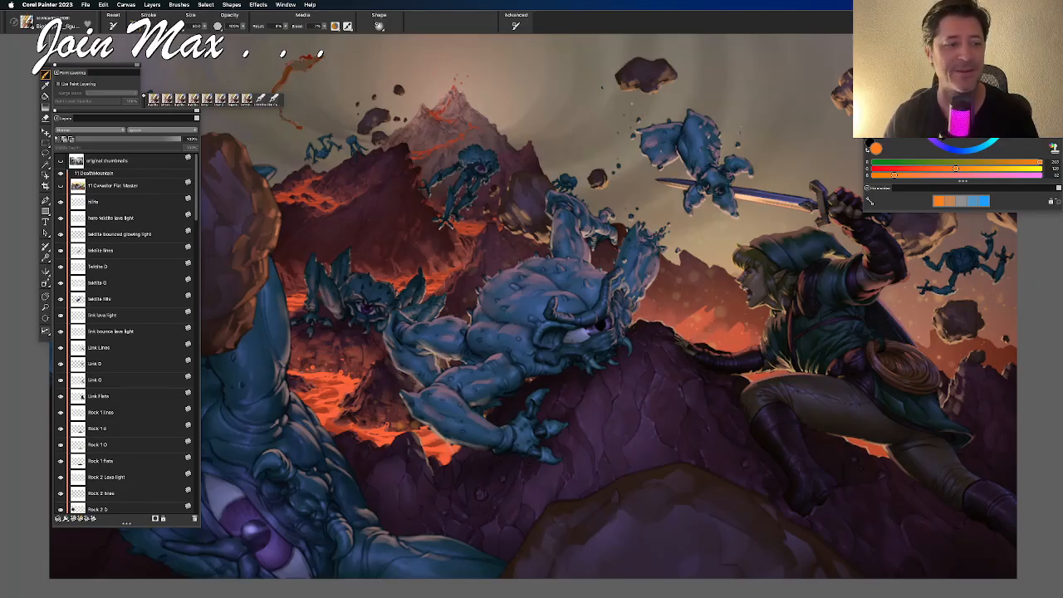
pyautogui.press('super+minus')
pyautogui.press('super+equal')
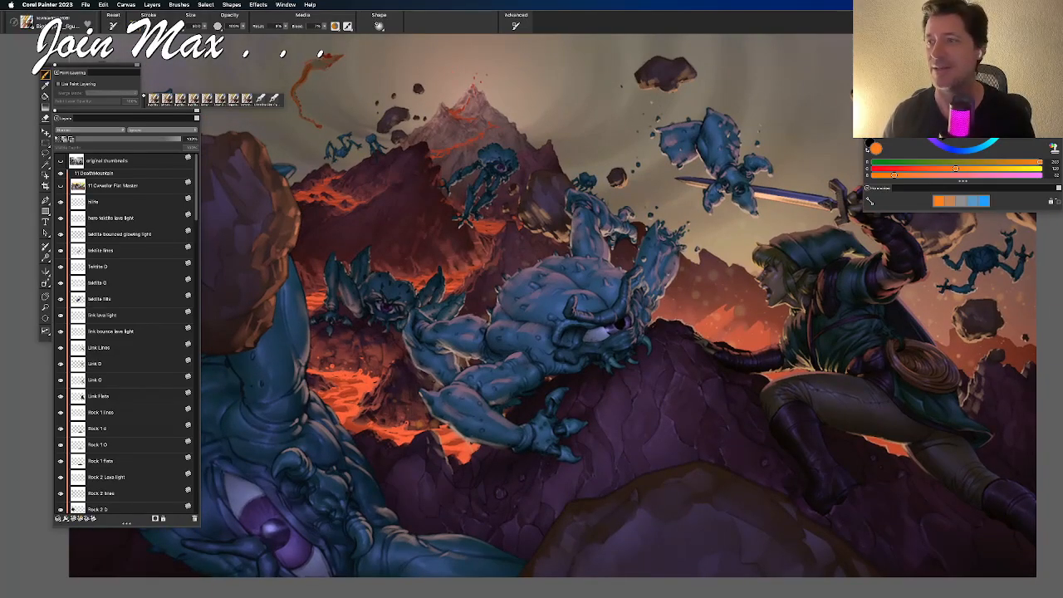
pyautogui.press('Tab')
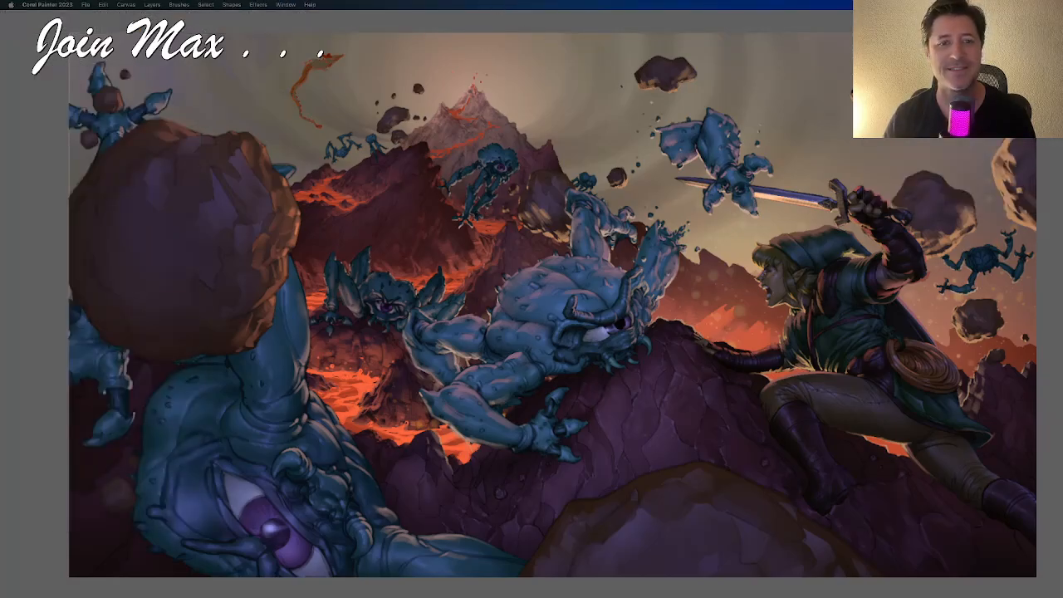
pyautogui.press('Tab')
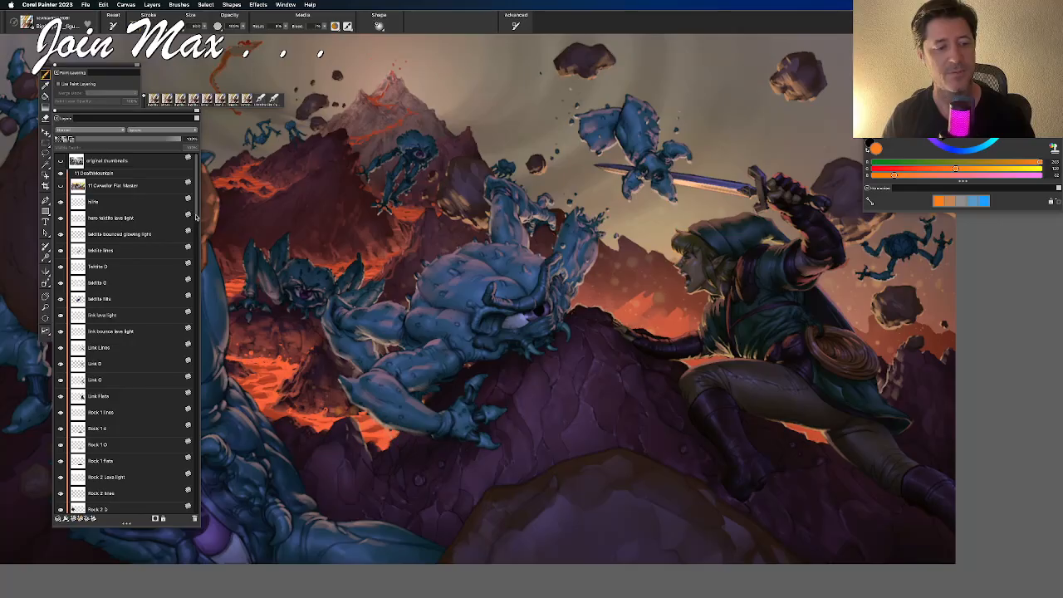
# Group the four Rock 1 layers and toggle the group's visibility to check that it holds the foreground rock
pyautogui.scroll(-2, 93, 270)
pyautogui.click(91, 362)
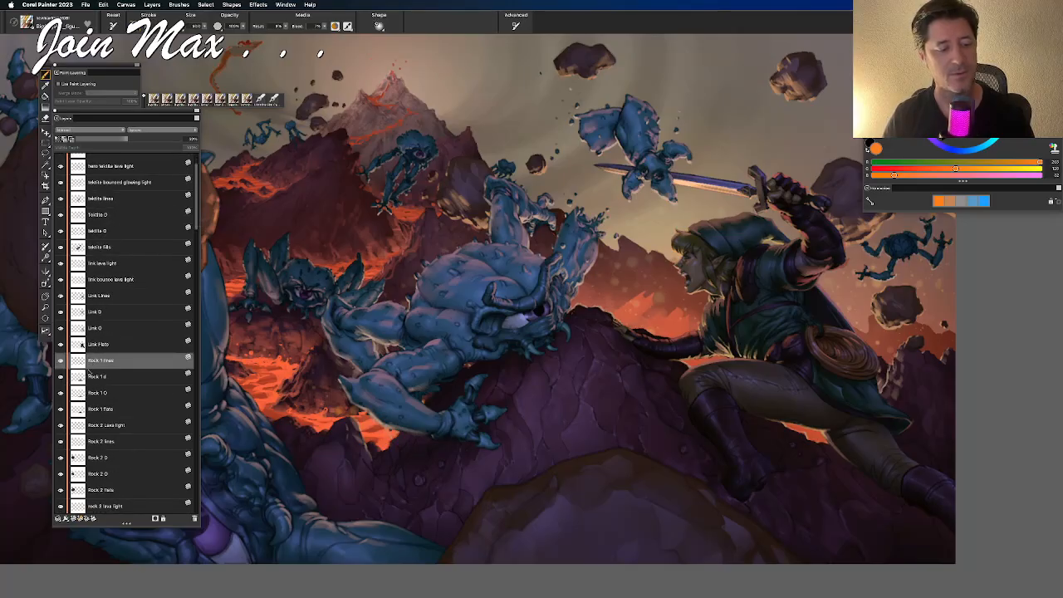
pyautogui.keyDown('shift'); pyautogui.click(92, 410); pyautogui.keyUp('shift')
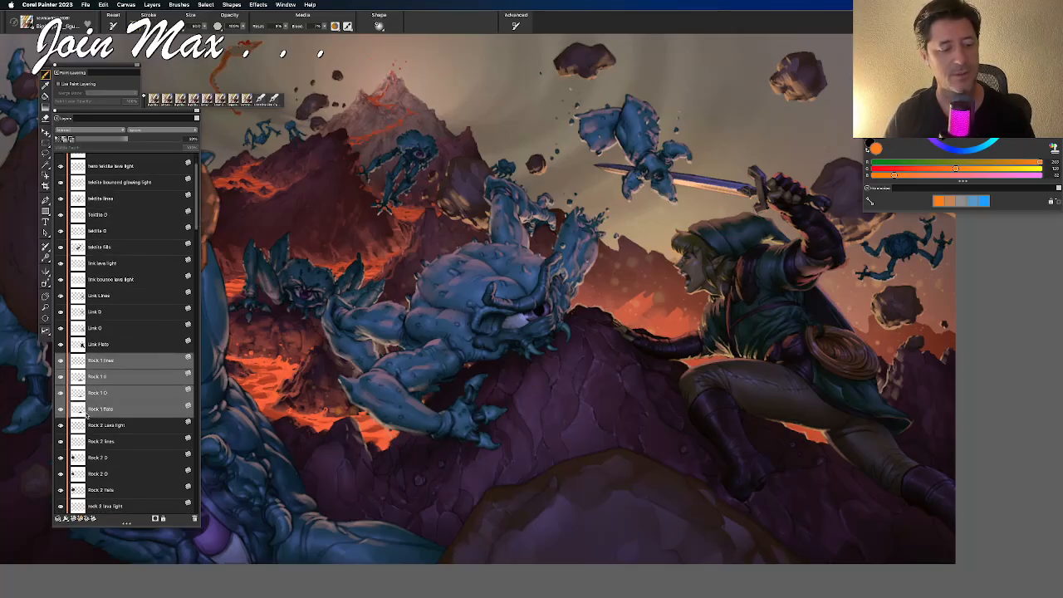
pyautogui.press('super+g')
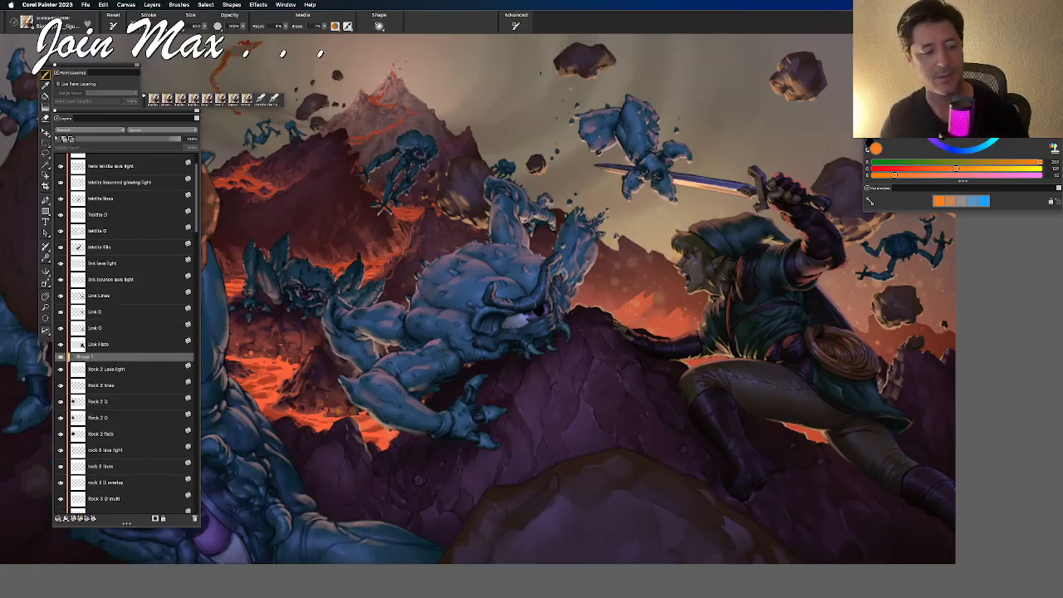
pyautogui.click(59, 357)
pyautogui.click(60, 357)
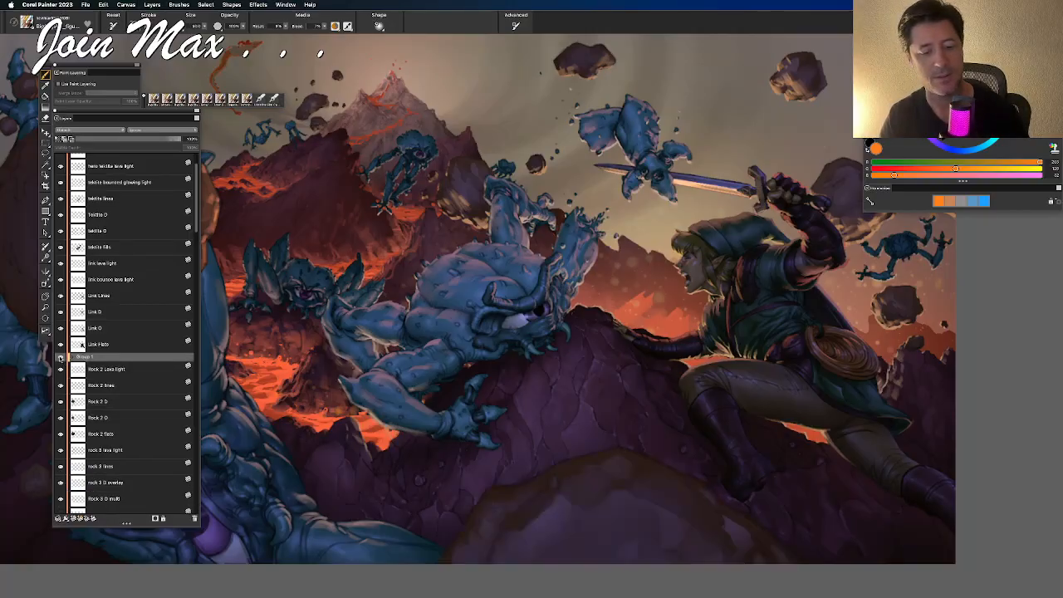
pyautogui.click(60, 357)
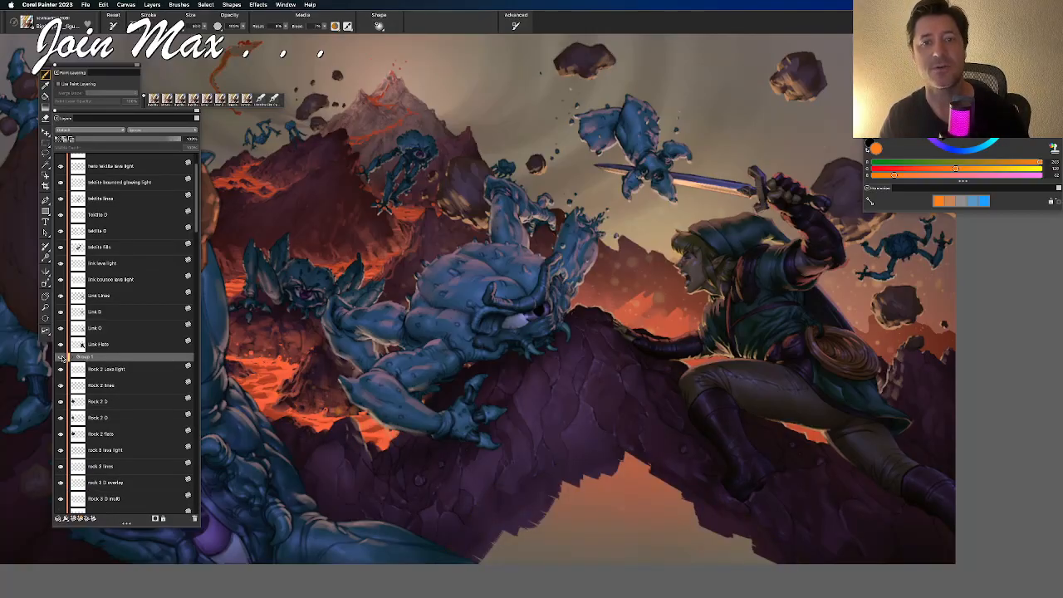
pyautogui.click(60, 357)
# Move the Rock 1 group directly above the "hero tektite lava light" layer and check its visibility and contents
pyautogui.moveTo(93, 359); pyautogui.dragTo(87, 166)
pyautogui.moveTo(196, 202); pyautogui.dragTo(195, 184)
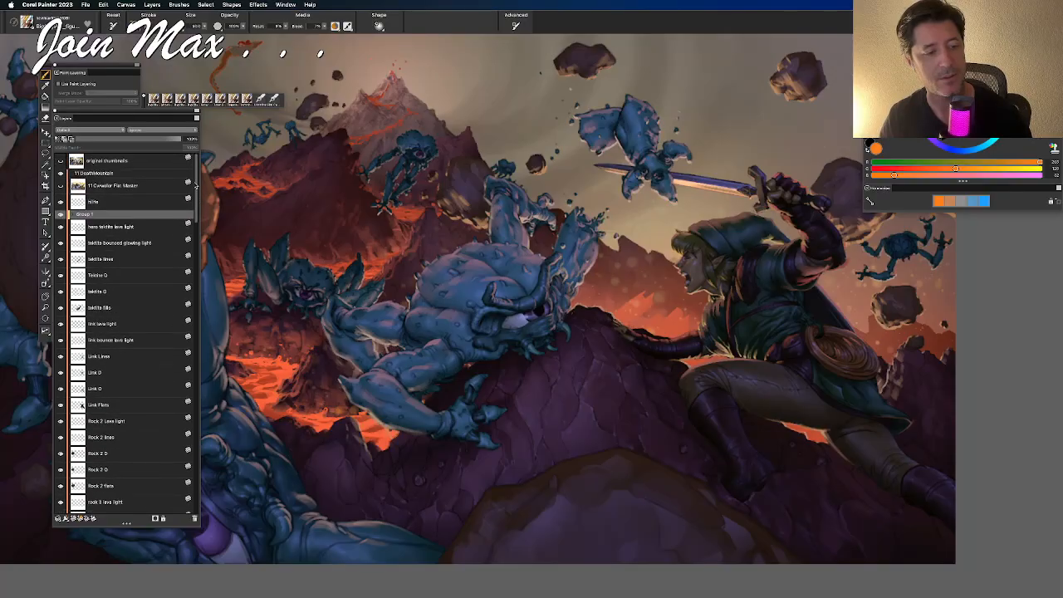
pyautogui.click(60, 214)
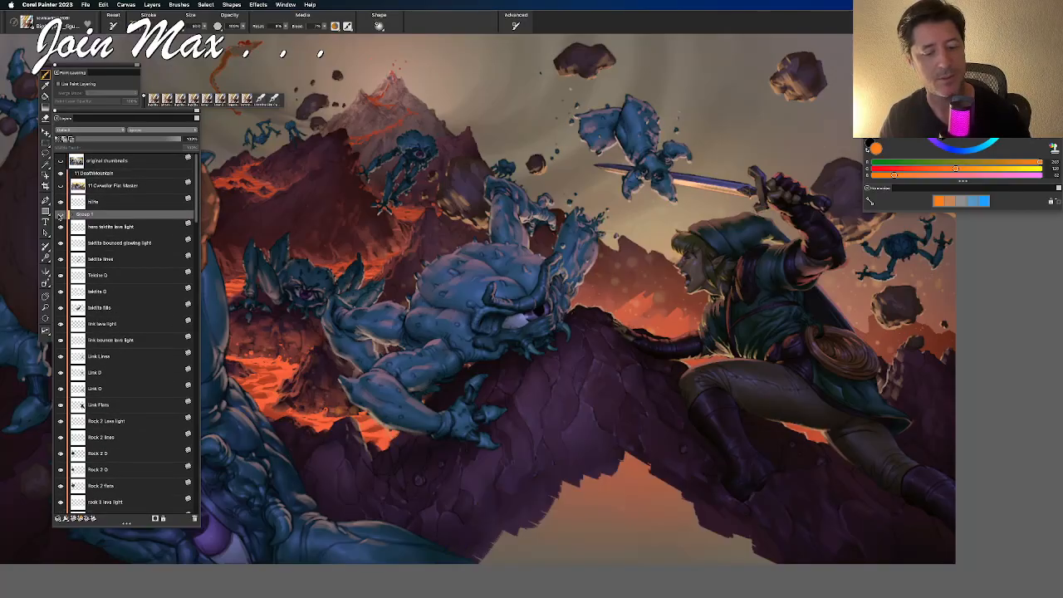
pyautogui.click(61, 214)
pyautogui.click(72, 218)
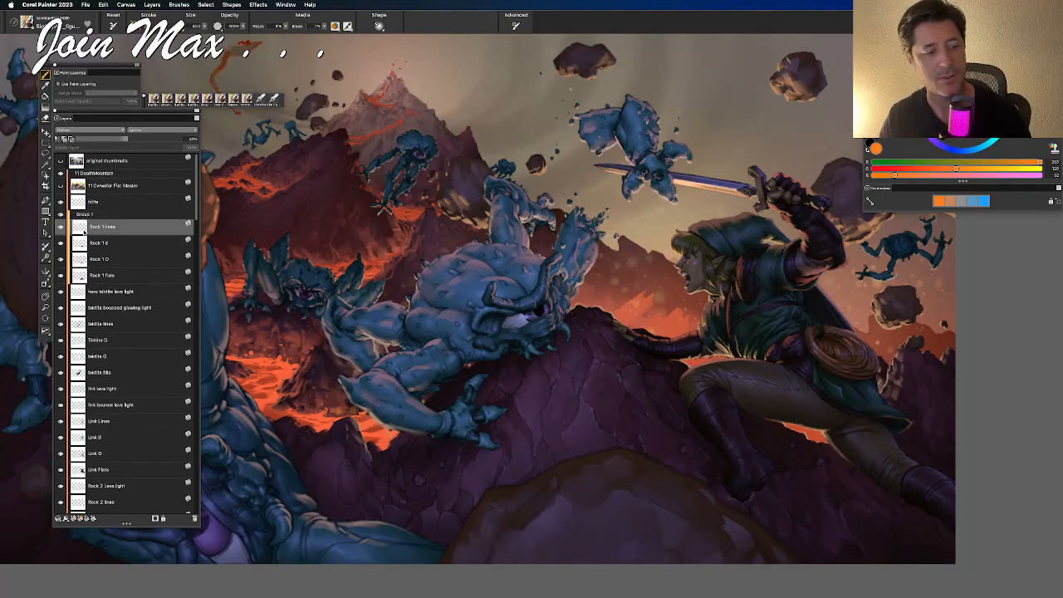
pyautogui.click(72, 217)
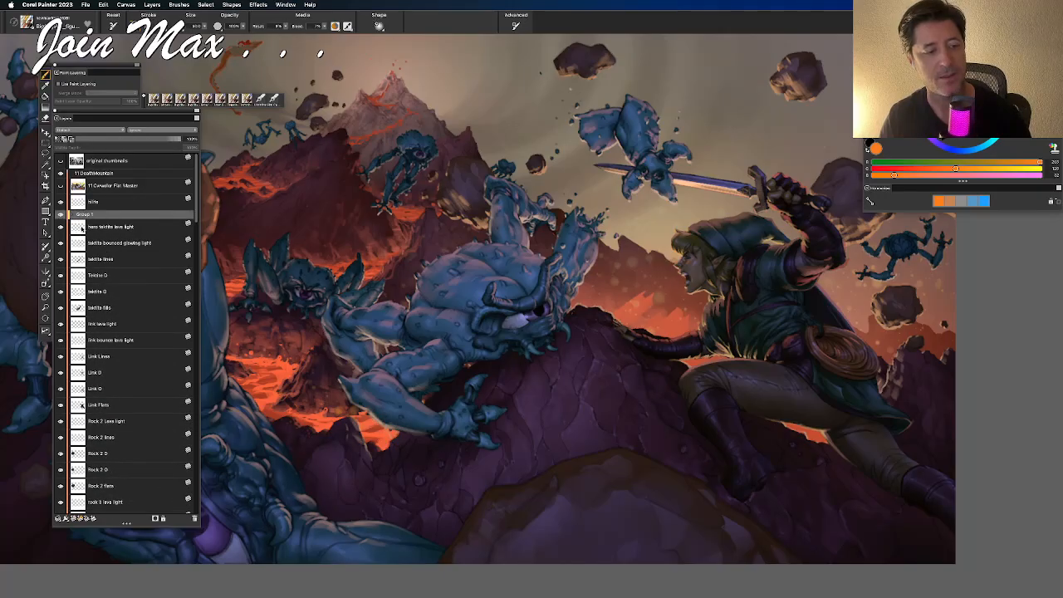
# Add a new layer directly above "hero tektite lava light" and set the brush color to a muted blue-grey
pyautogui.click(86, 231)
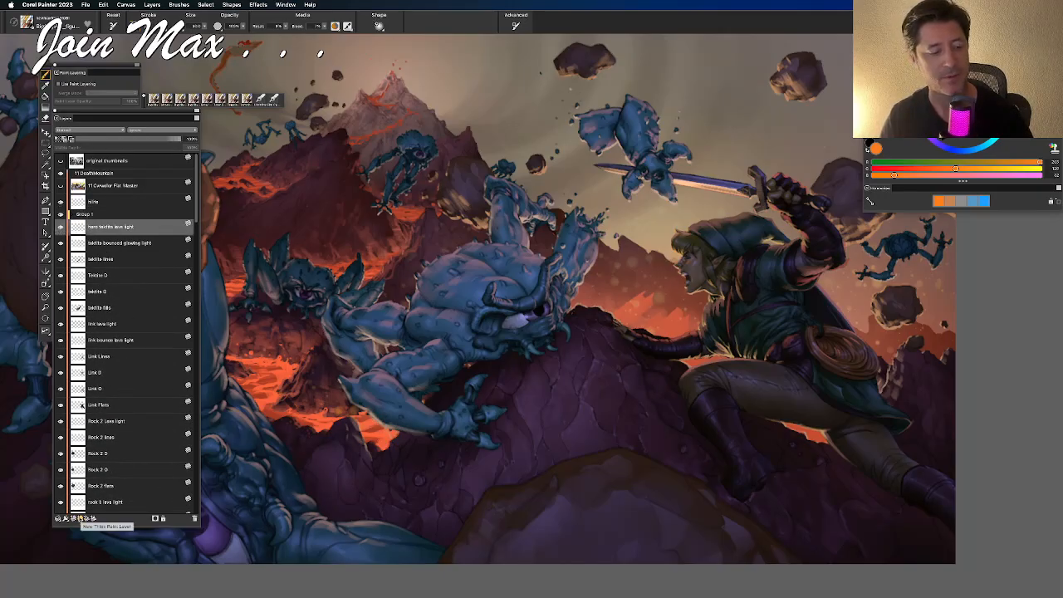
pyautogui.click(73, 518)
pyautogui.press('super+plus')
pyautogui.moveTo(955, 122); pyautogui.dragTo(956, 114)
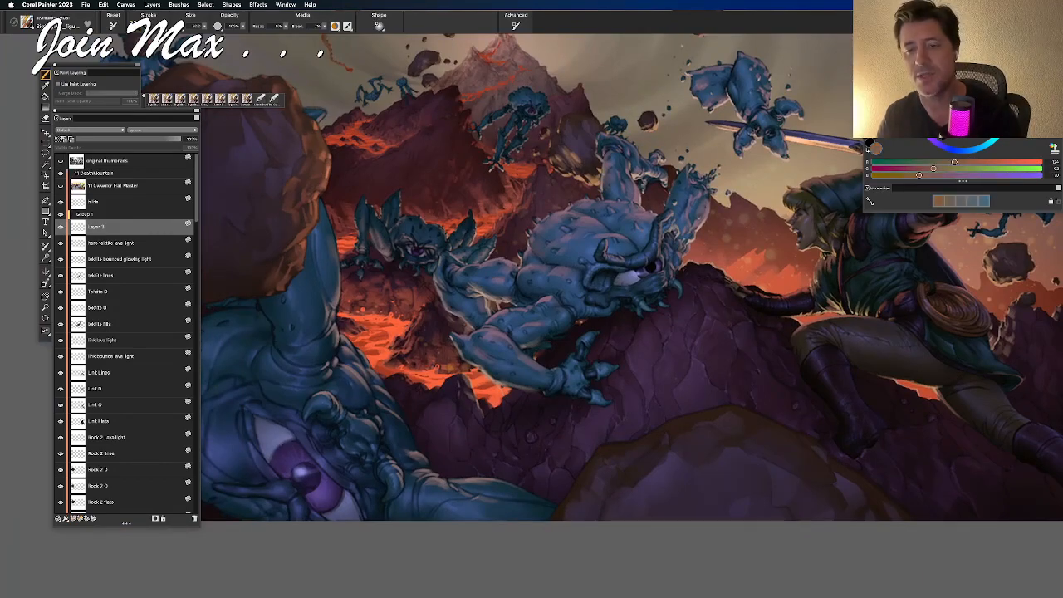
pyautogui.click(971, 151)
pyautogui.click(951, 109)
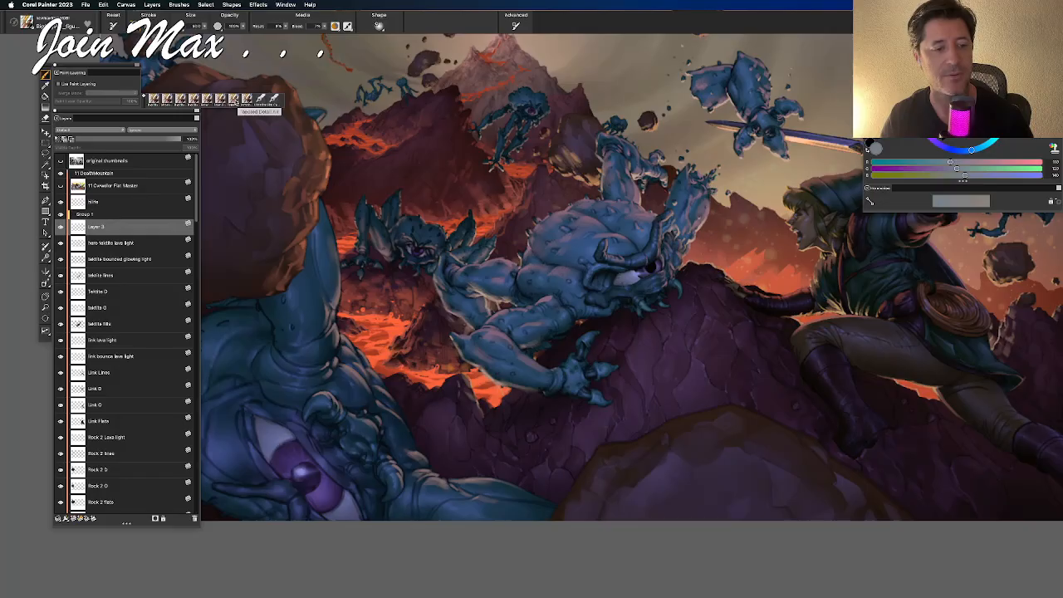
# Switch to a soft round brush variant and greatly enlarge it until it spans much of the painting's width
pyautogui.click(238, 100)
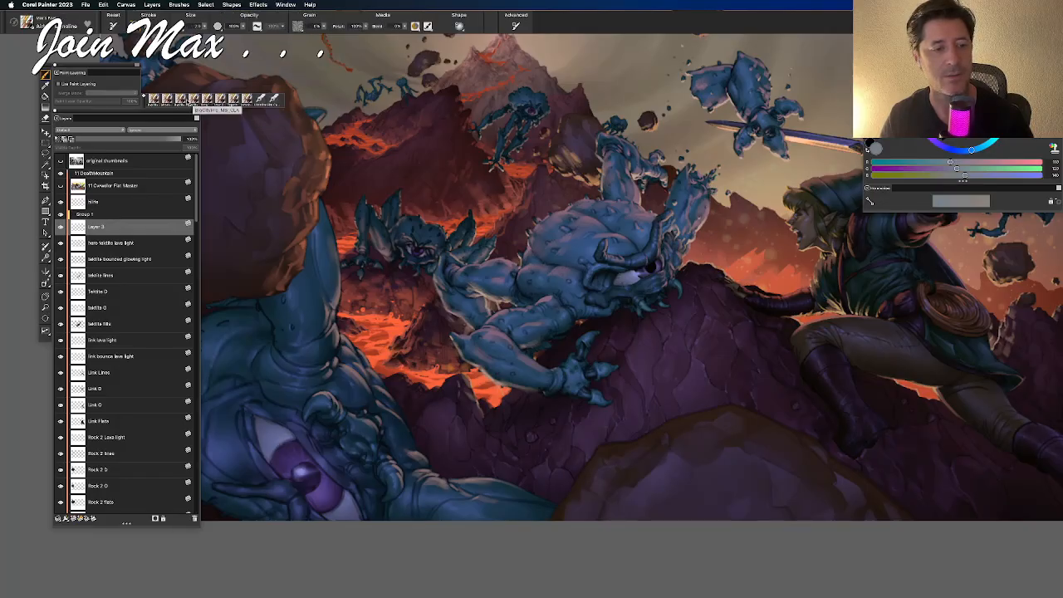
pyautogui.click(166, 99)
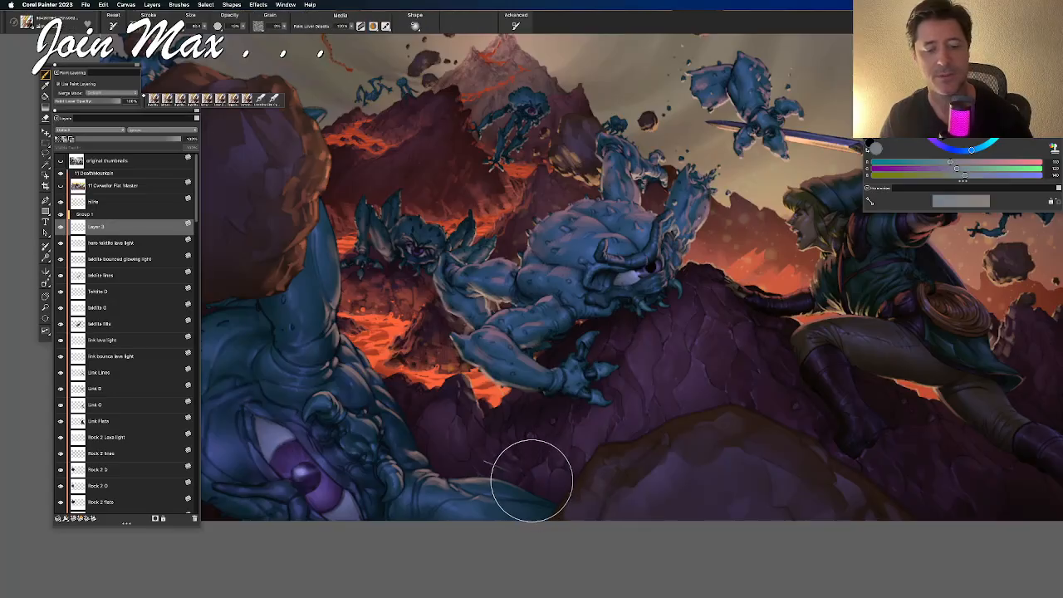
pyautogui.click(205, 26)
pyautogui.click(233, 43)
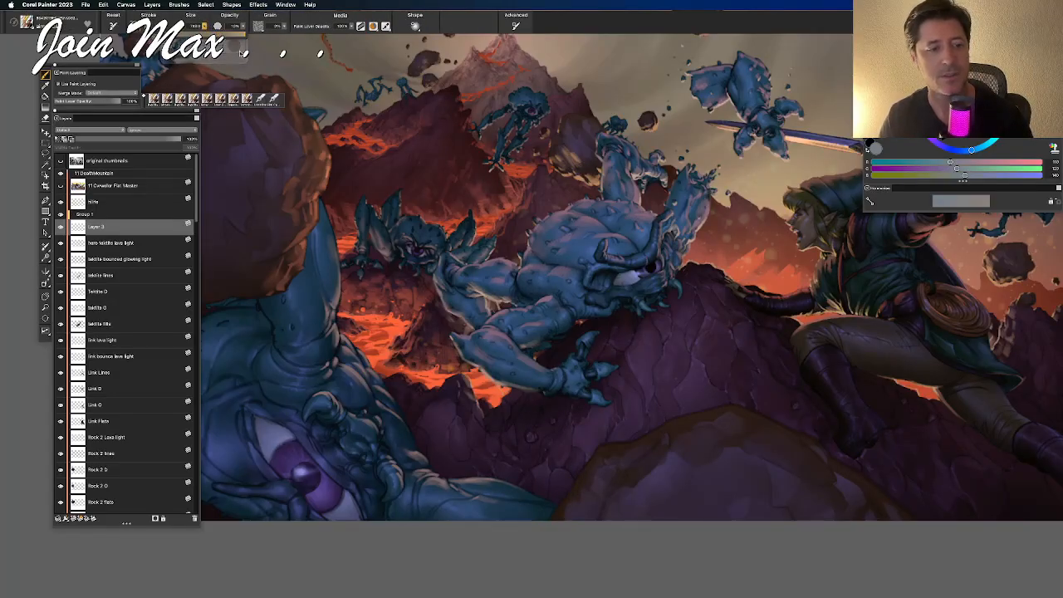
pyautogui.moveTo(554, 357); pyautogui.dragTo(512, 287)
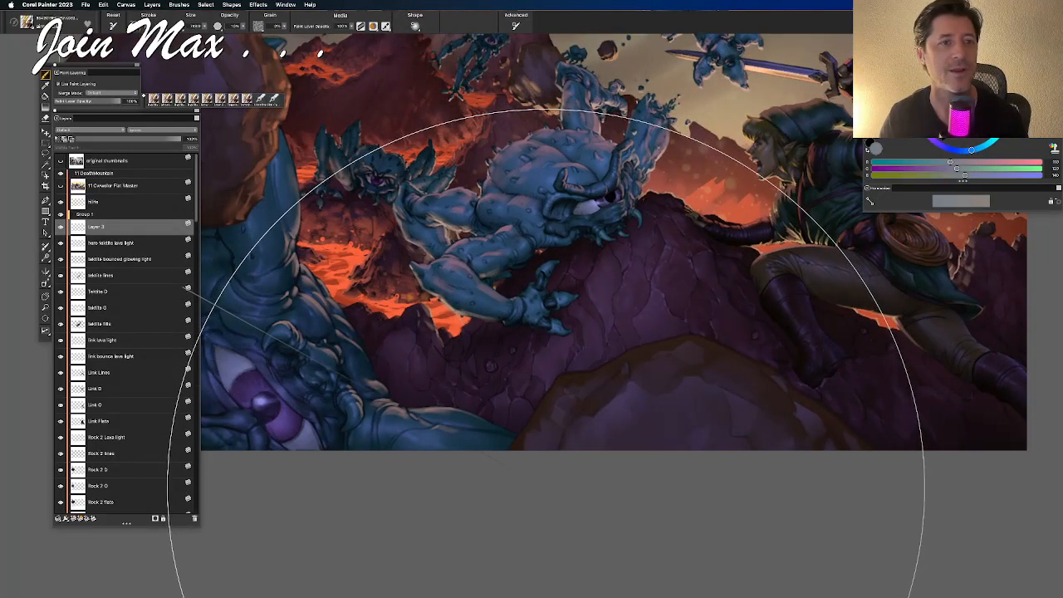
# Brush faint blue-grey haze across the lower foreground on Layer 3 with the oversized brush, undoing unwanted strokes
pyautogui.moveTo(757, 508); pyautogui.dragTo(531, 466)
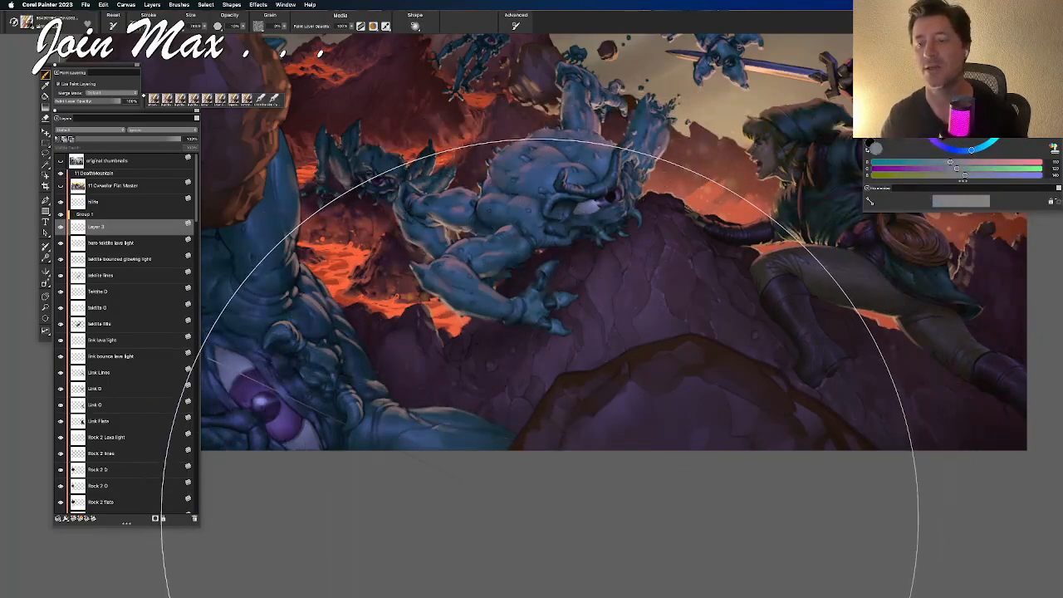
pyautogui.press('super+z')
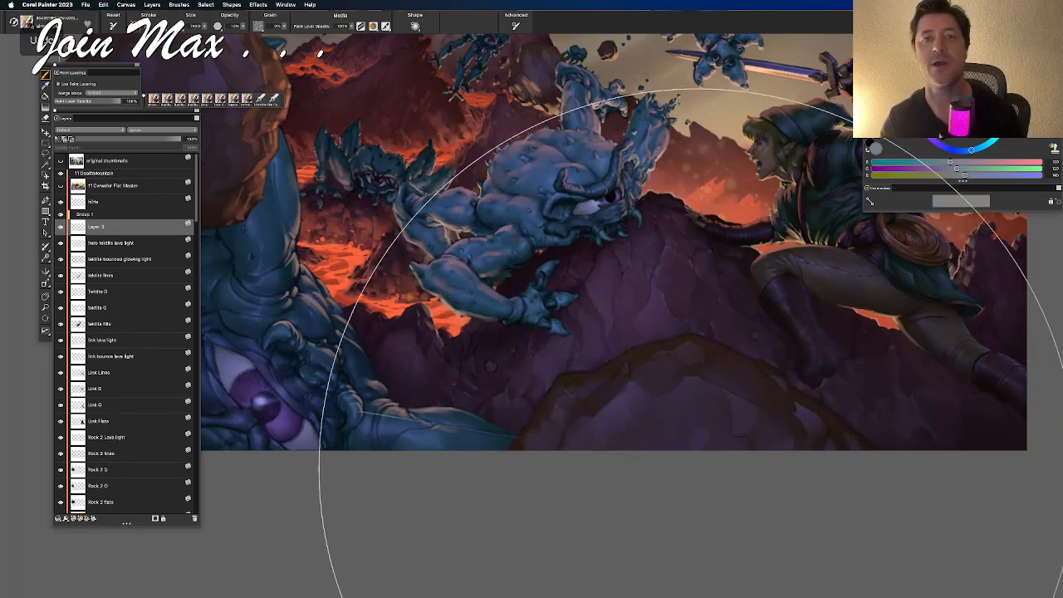
pyautogui.click(452, 376)
pyautogui.press('super+z')
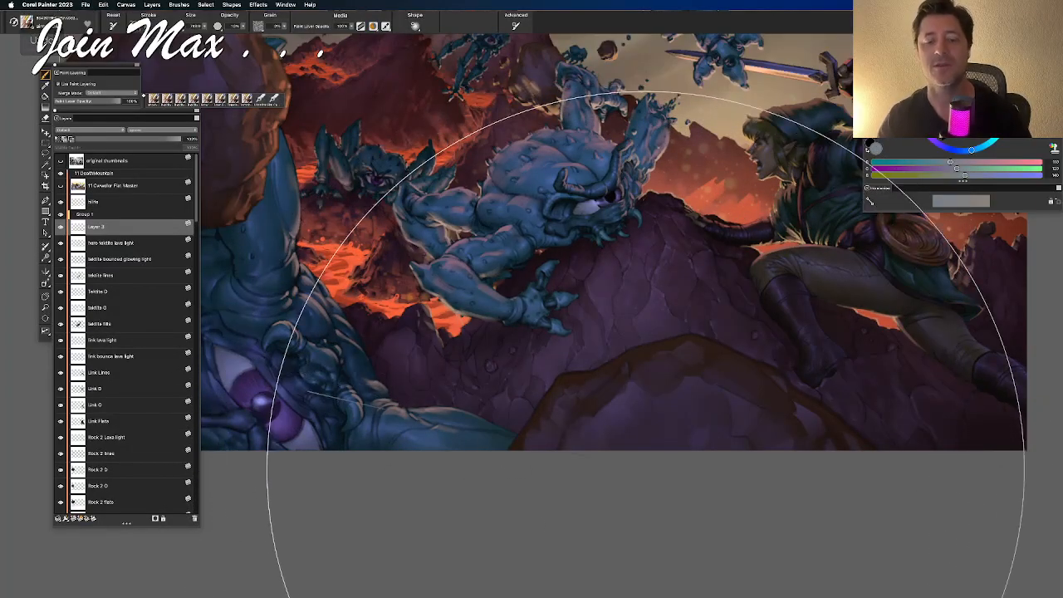
# Toggle Layer 3's visibility while viewing the whole painting to judge the haze
pyautogui.press('super+minus')
pyautogui.press('super+minus')
pyautogui.moveTo(583, 245)
pyautogui.mouseDown()
pyautogui.moveTo(596, 325)
pyautogui.moveTo(627, 259)
pyautogui.mouseUp()
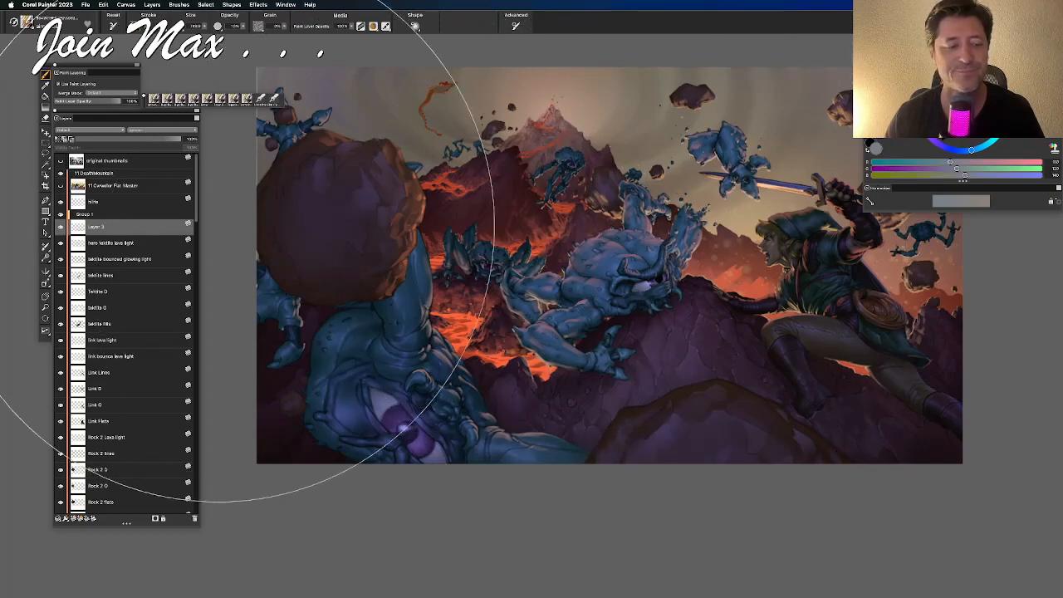
pyautogui.click(61, 226)
pyautogui.click(61, 225)
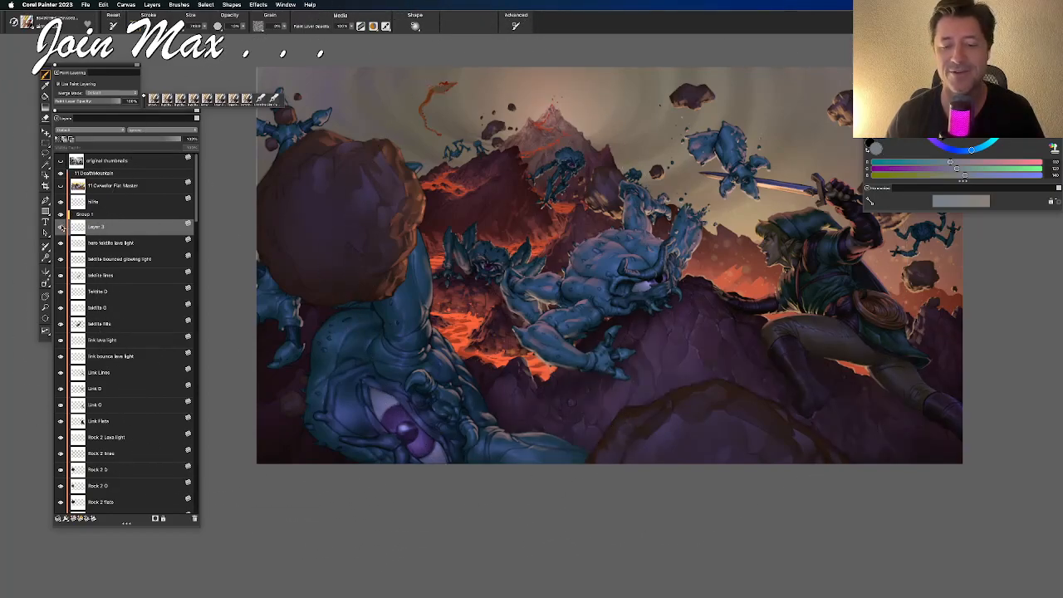
# Rename Layer 3 as "atmos 1" and return to the brush
pyautogui.press('f')
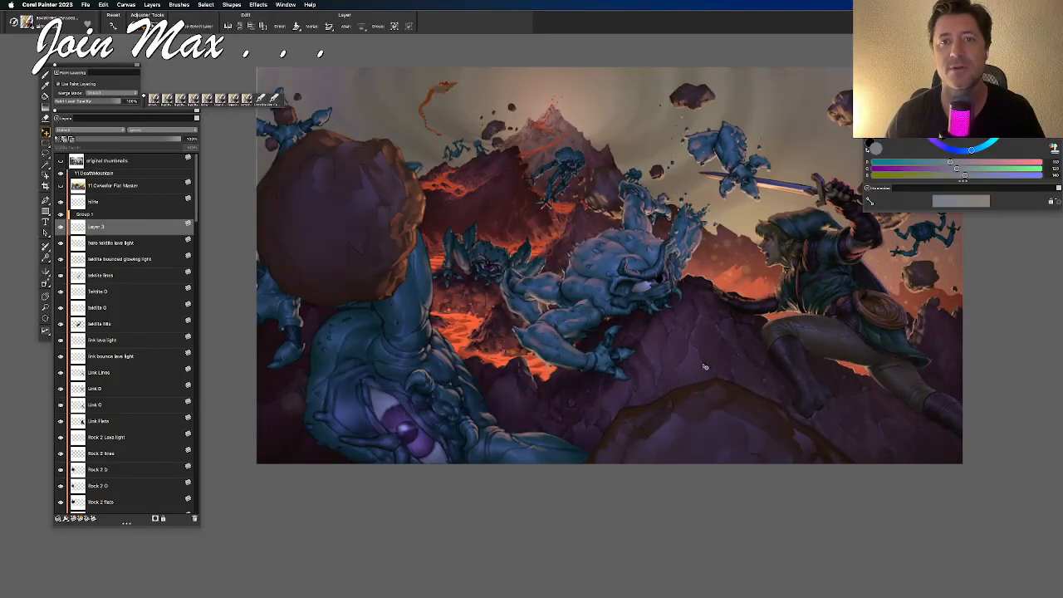
pyautogui.doubleClick(98, 227)
pyautogui.write('atmos 1')
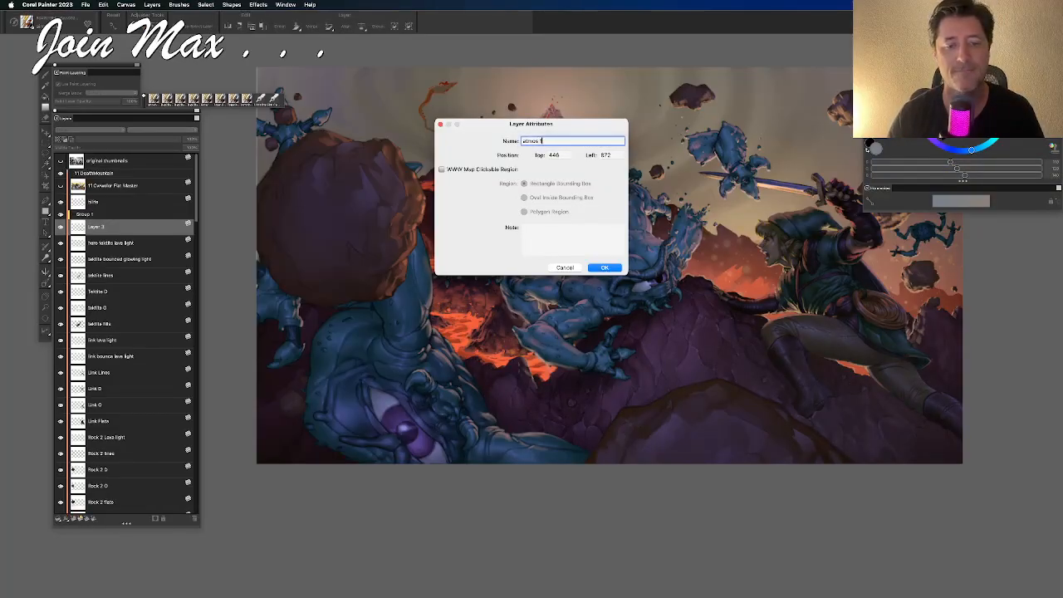
pyautogui.press('Return')
pyautogui.press('b')
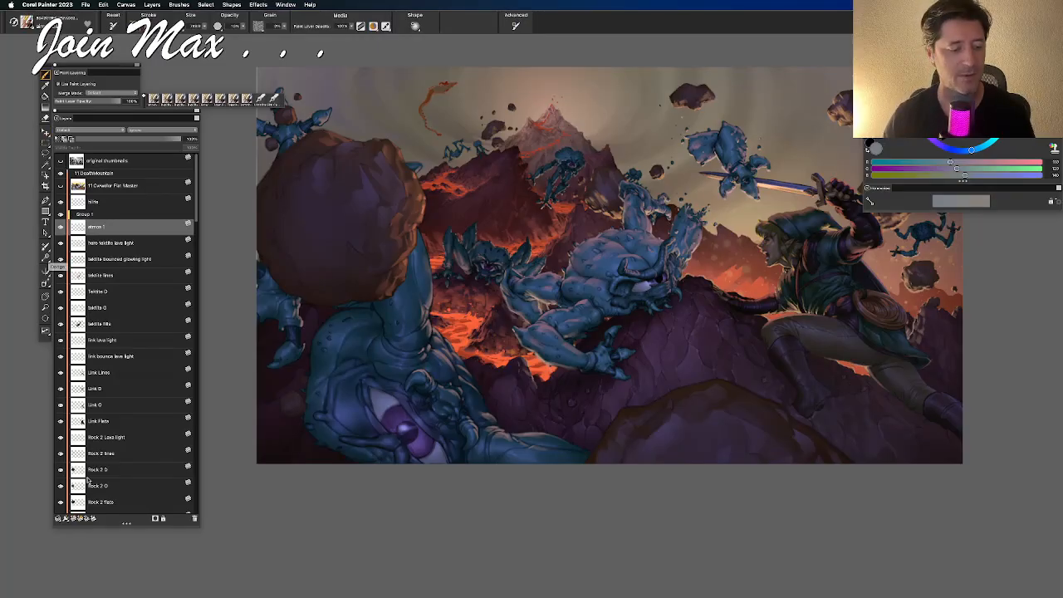
# Group the five Rock 2 layers, from lava light to flats, and move the group directly above "atmos 1"
pyautogui.scroll(-2, 91, 448)
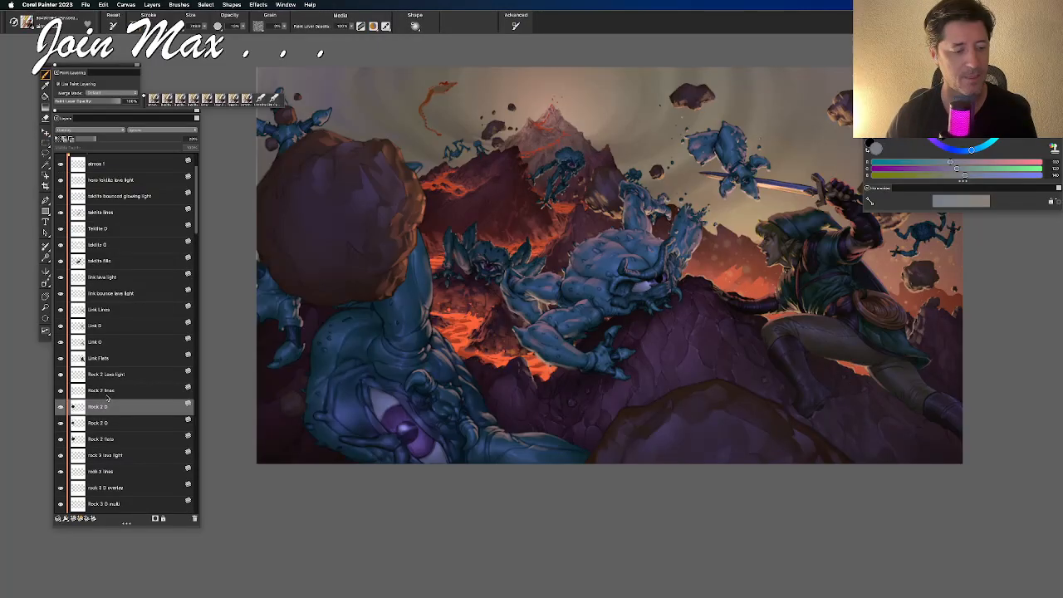
pyautogui.keyDown('shift'); pyautogui.click(115, 439); pyautogui.keyUp('shift')
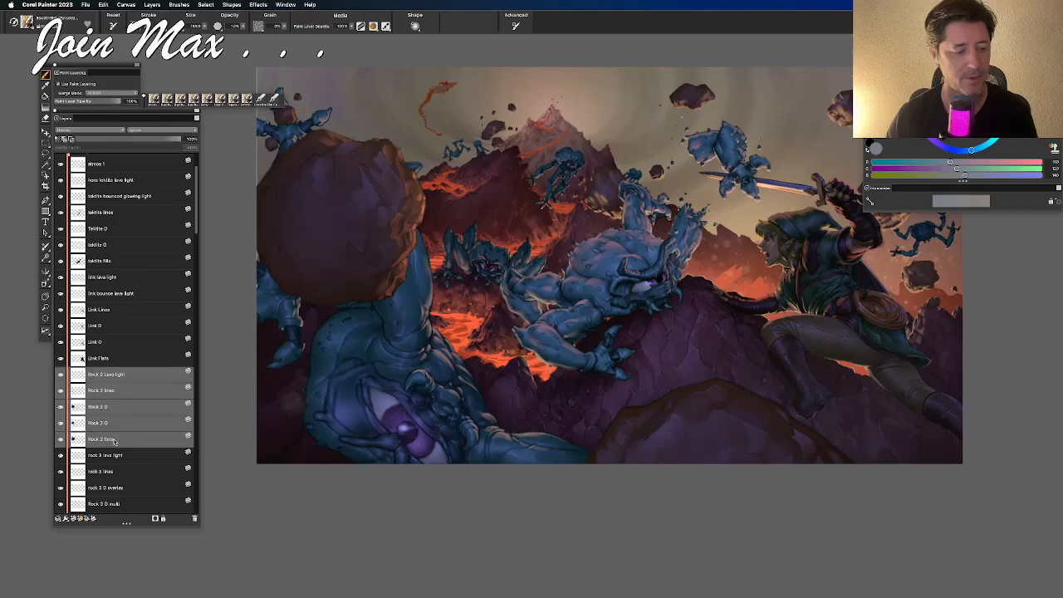
pyautogui.press('super+g')
pyautogui.moveTo(95, 373); pyautogui.dragTo(75, 223)
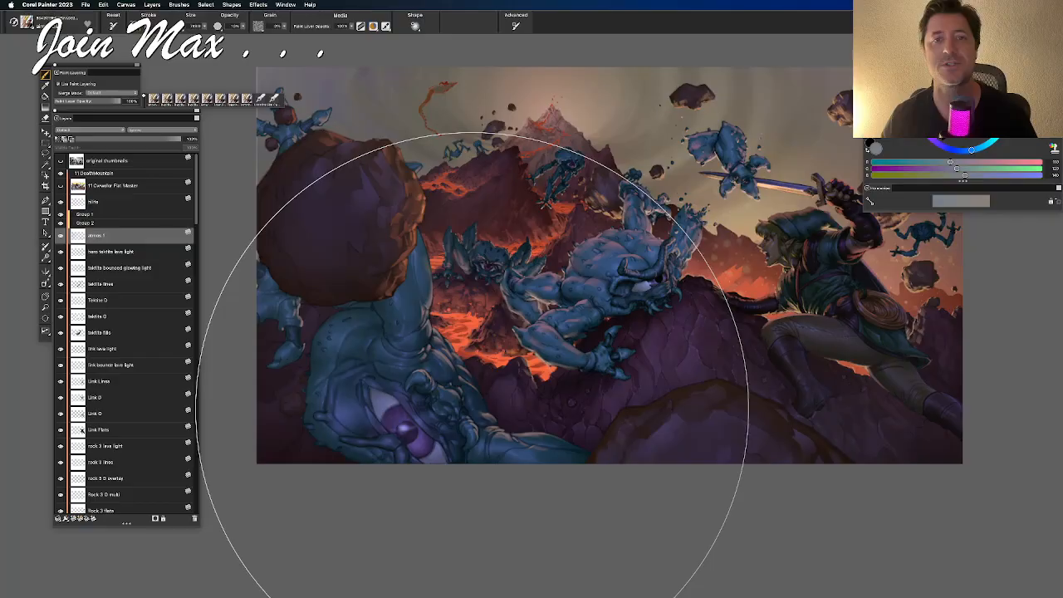
pyautogui.moveTo(473, 407); pyautogui.dragTo(442, 423)
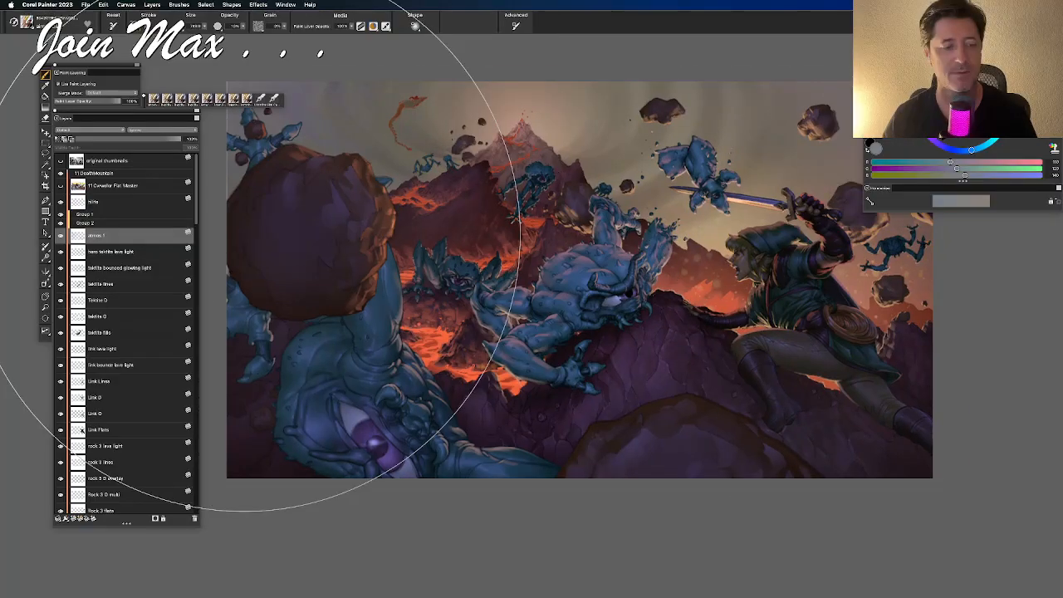
# Ungroup the Rock 1 and Rock 2 groups, keeping their layers above "atmos 1", and select "atmos 1"
pyautogui.click(74, 224)
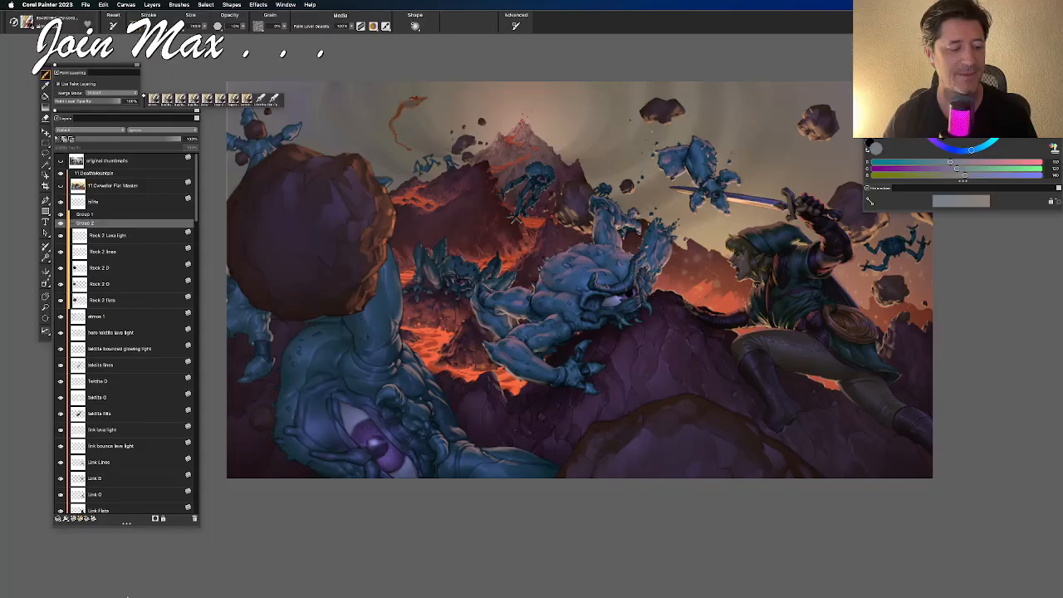
pyautogui.click(58, 518)
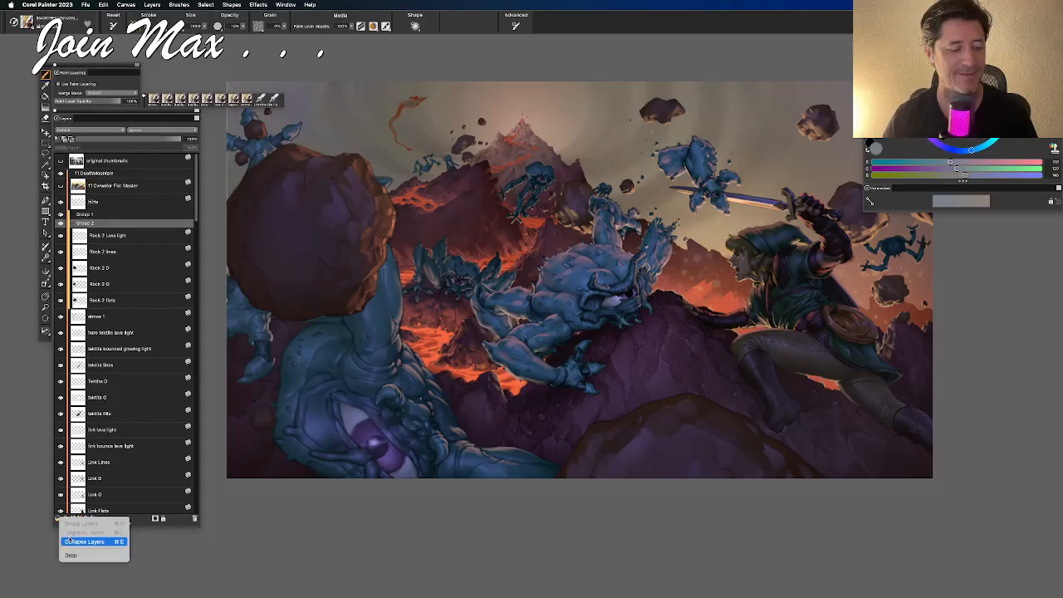
pyautogui.click(69, 541)
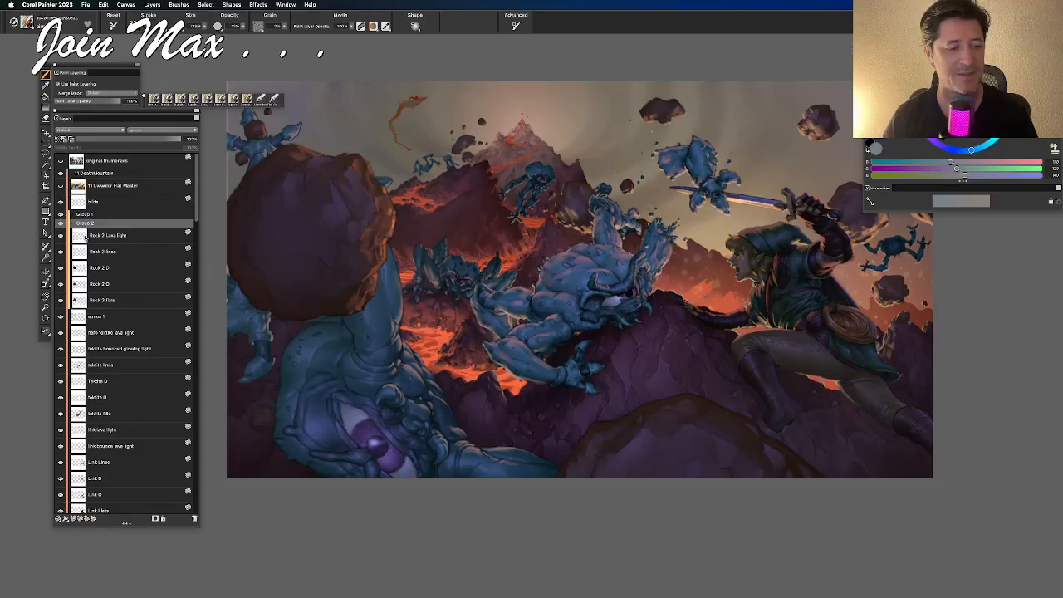
pyautogui.rightClick(80, 223)
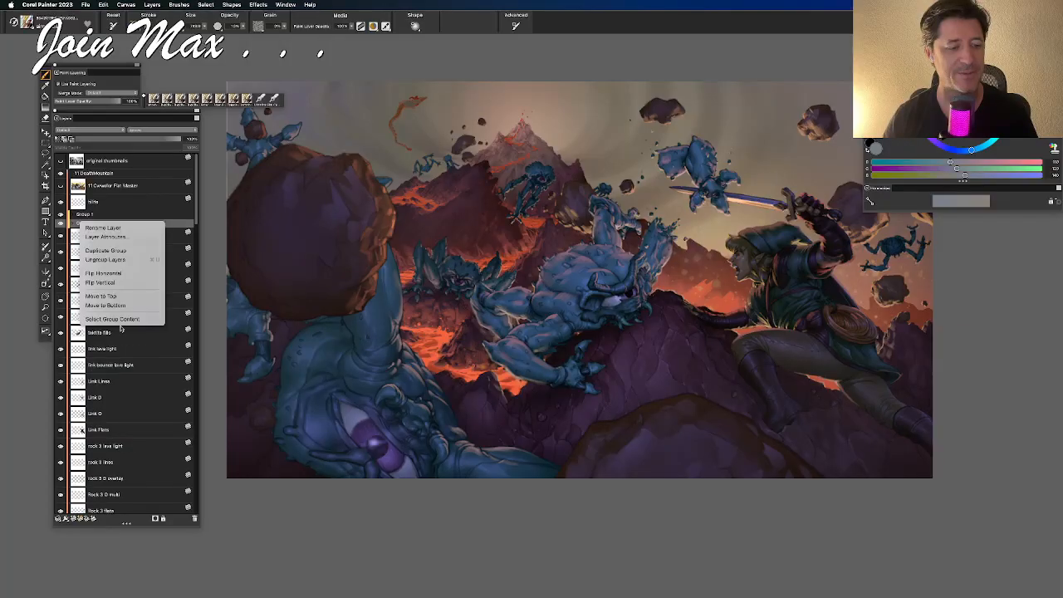
pyautogui.click(118, 320)
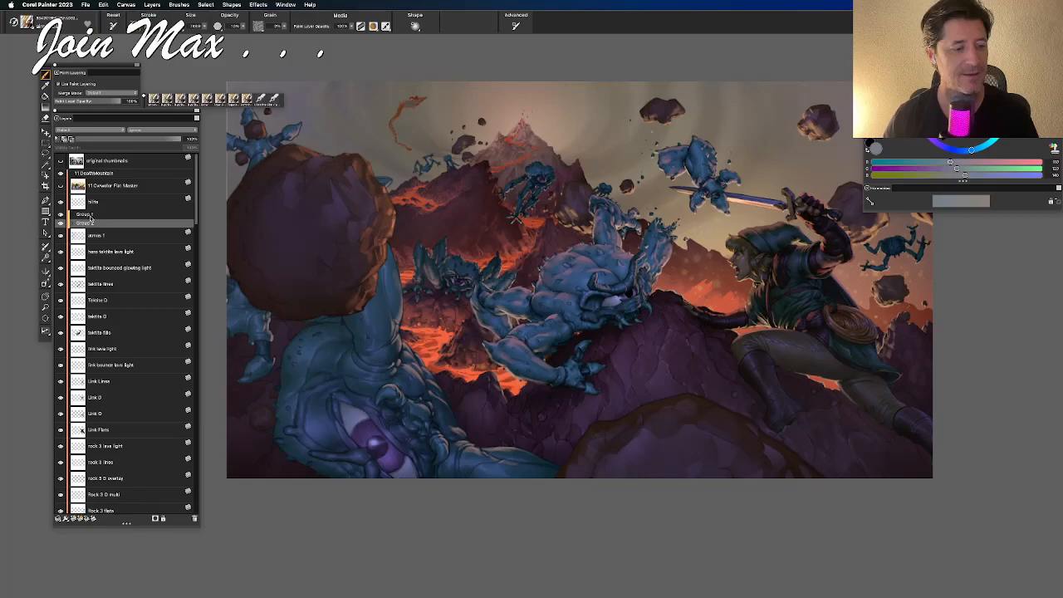
pyautogui.click(117, 379)
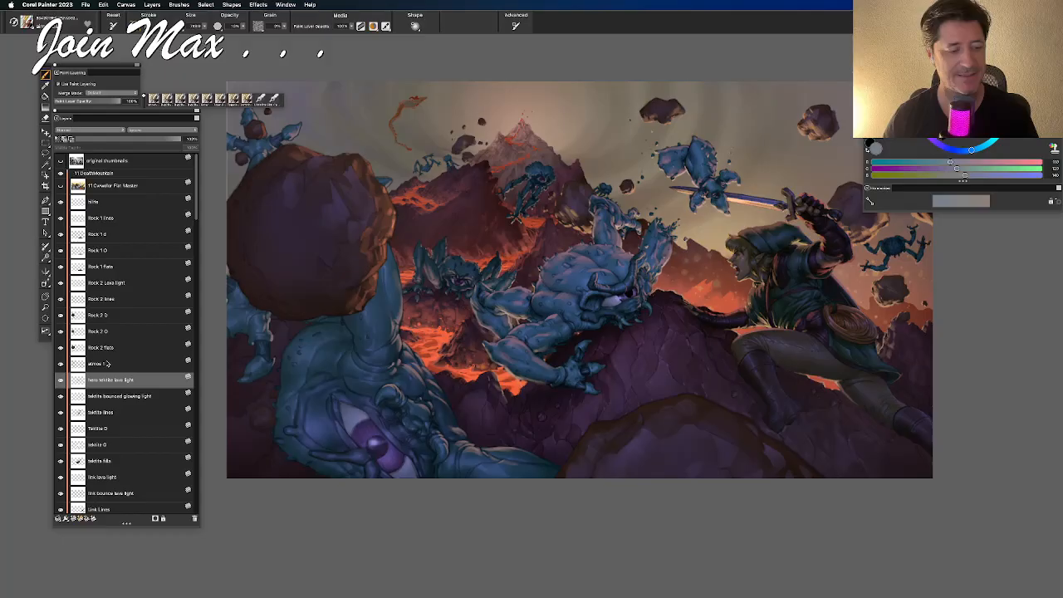
pyautogui.click(106, 363)
# Group the five "front 1 tektite" layers, from the lava light layer down to the flats
pyautogui.scroll(-1, 92, 341)
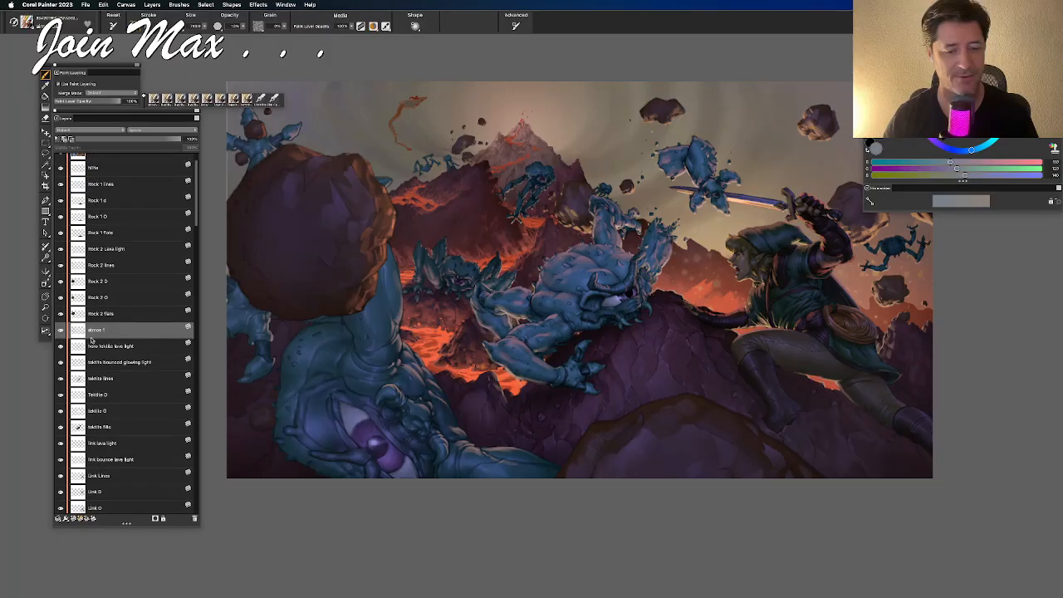
pyautogui.scroll(-1, 92, 340)
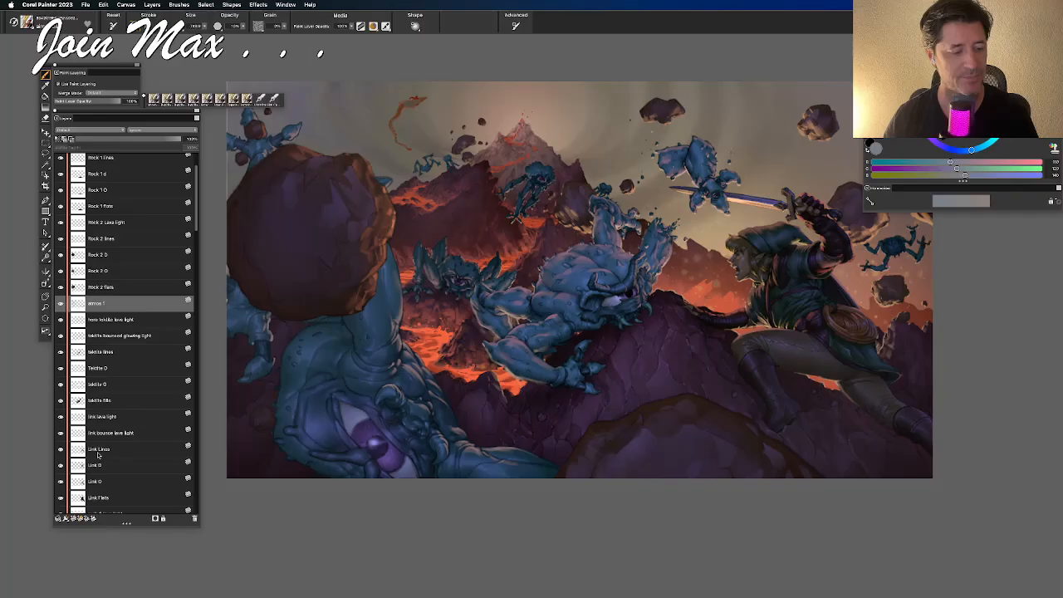
pyautogui.press('f')
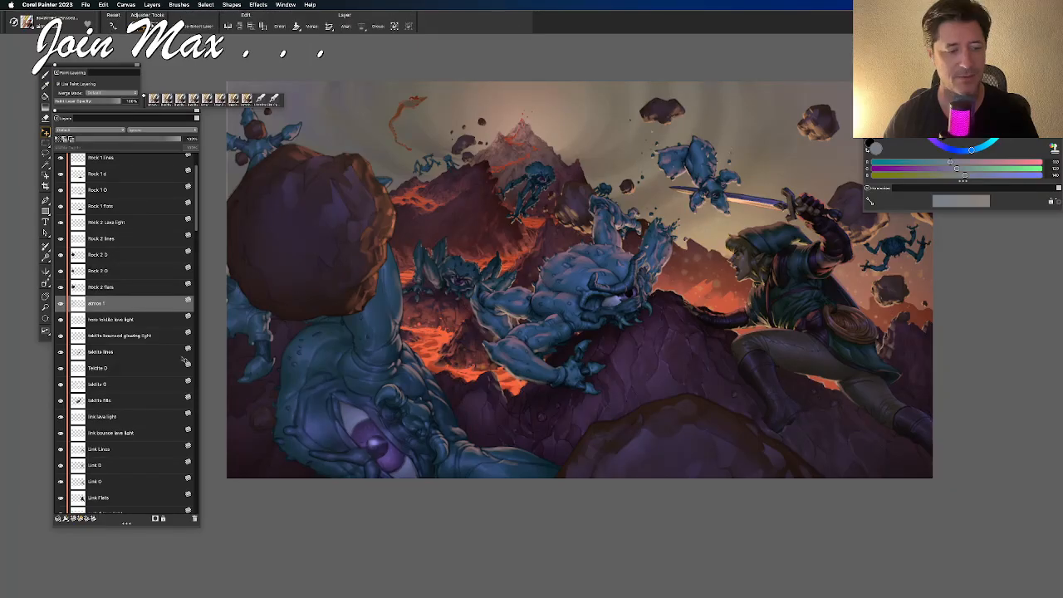
pyautogui.scroll(-10, 97, 276)
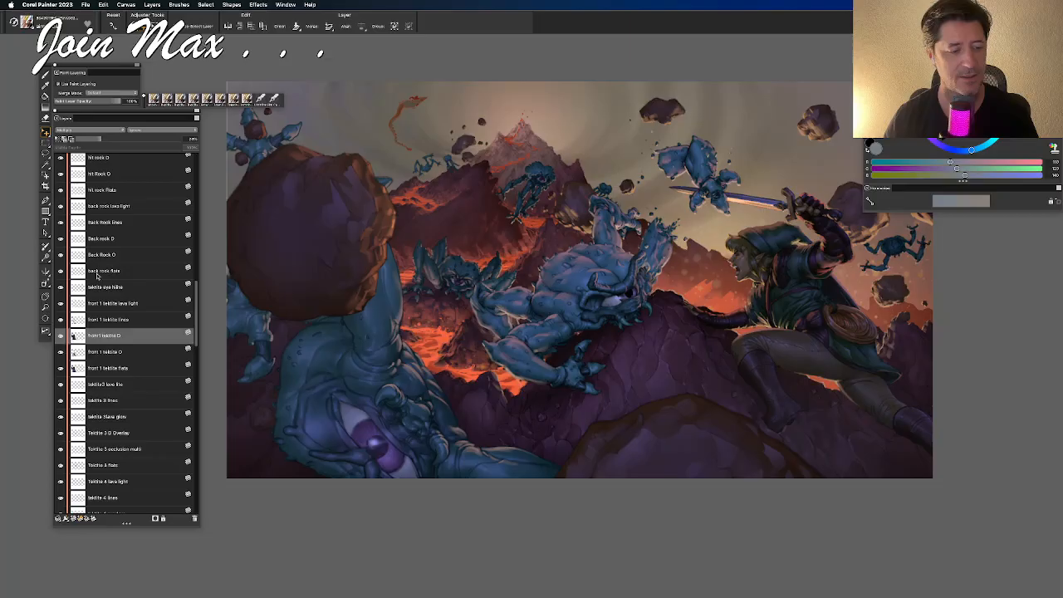
pyautogui.scroll(-1, 106, 292)
pyautogui.click(113, 309)
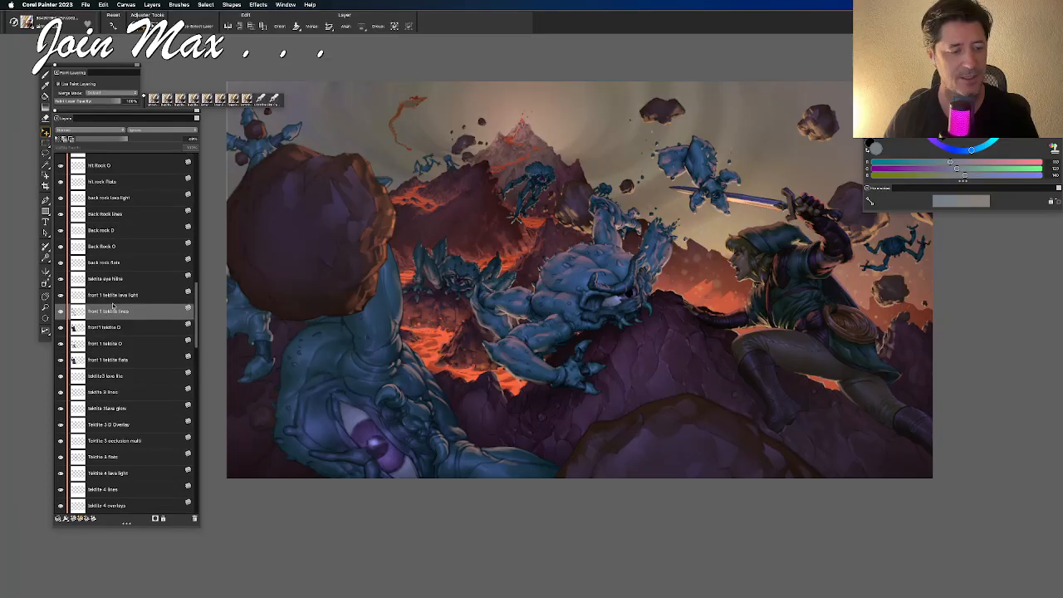
pyautogui.click(113, 297)
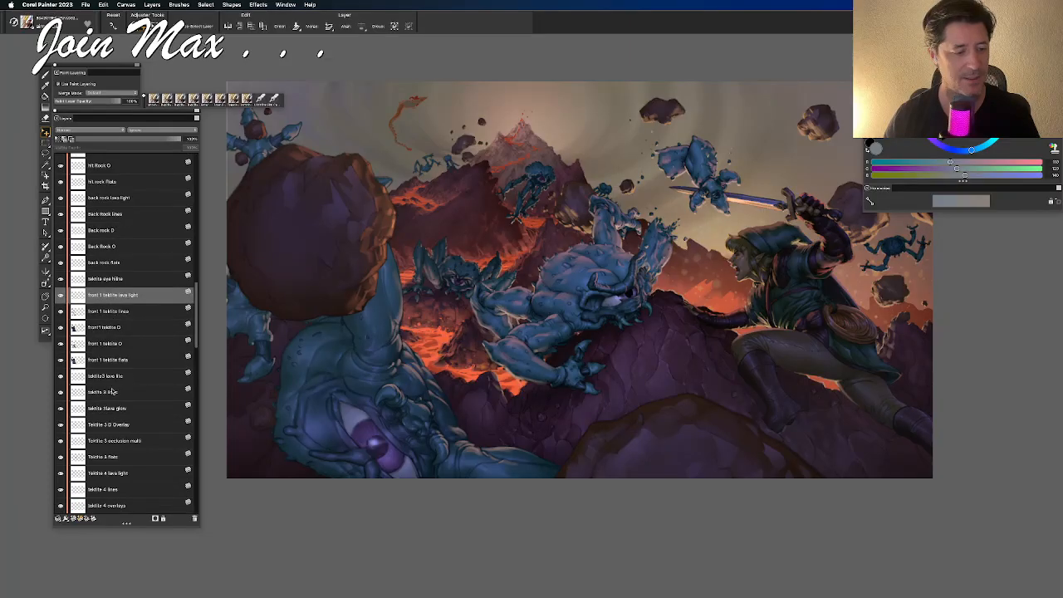
pyautogui.keyDown('shift'); pyautogui.click(112, 360); pyautogui.keyUp('shift')
pyautogui.press('super+g')
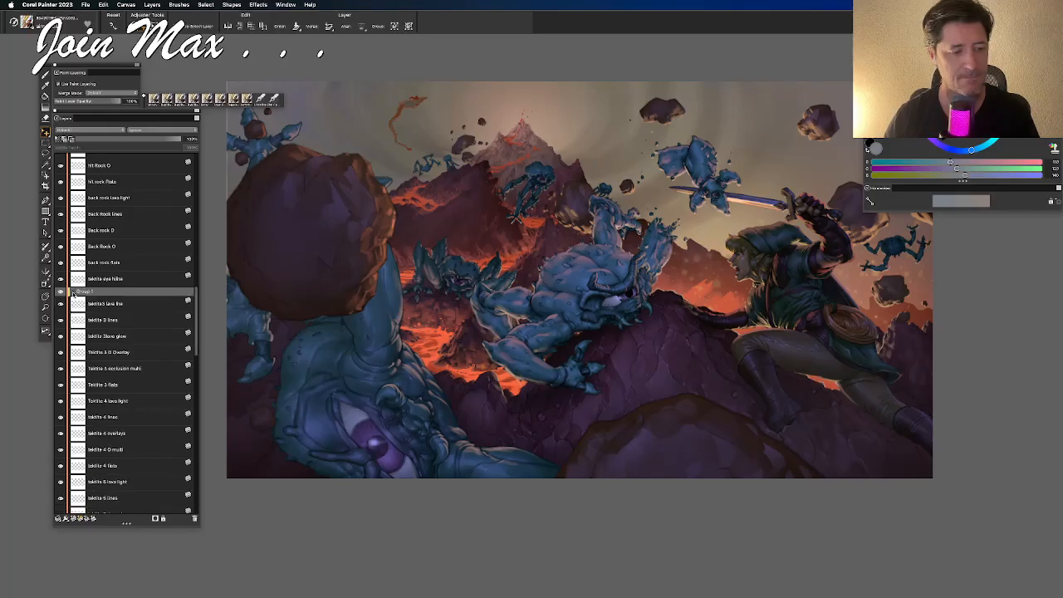
# Add the tektite eye highlight layer to the front tektite layers' group and rename the group as "front tektite"
pyautogui.click(73, 293)
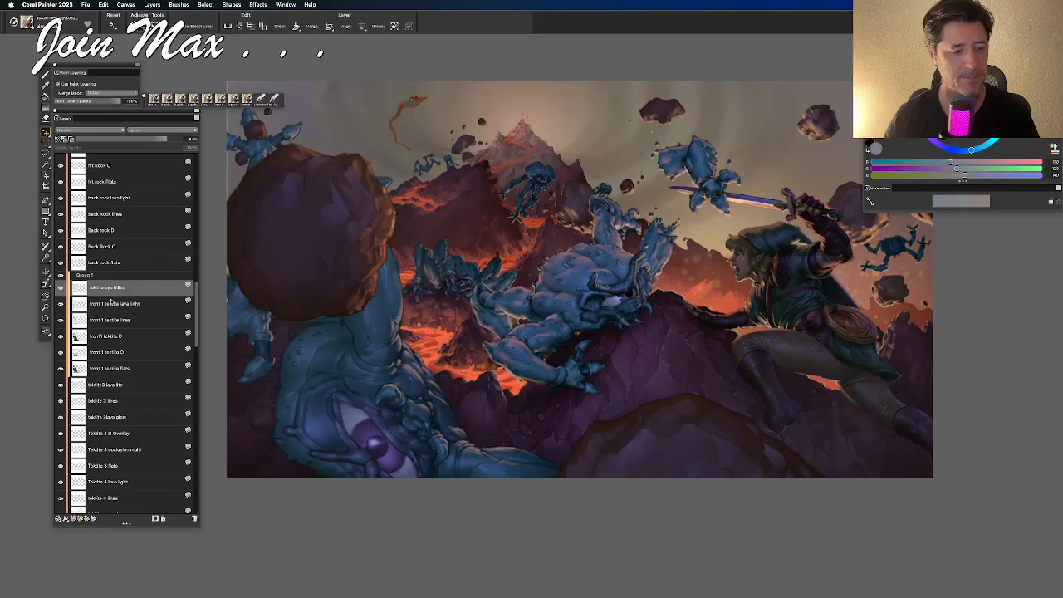
pyautogui.click(73, 275)
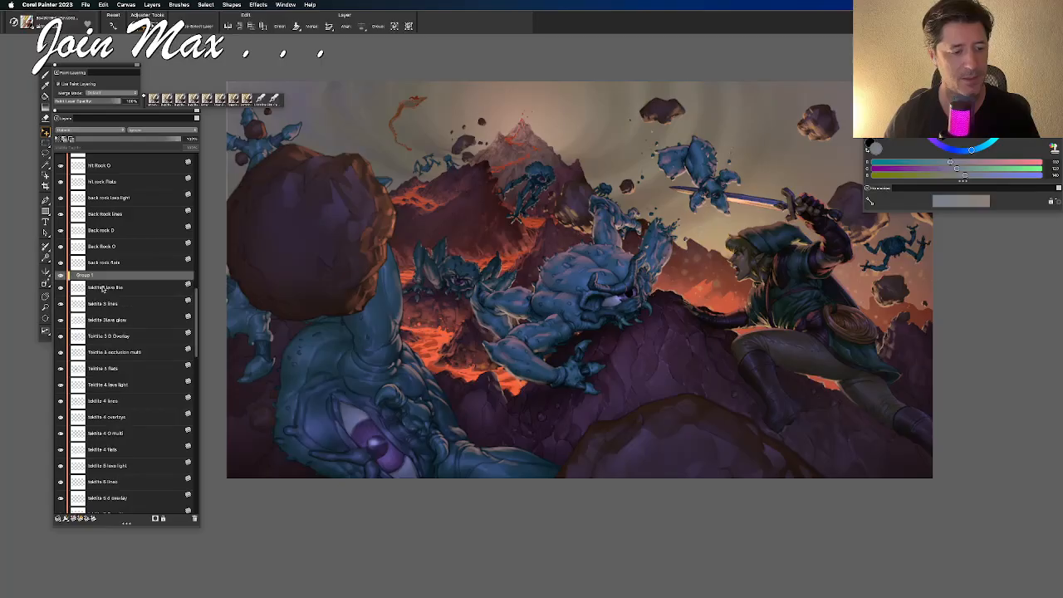
pyautogui.doubleClick(87, 276)
pyautogui.write('front tektite')
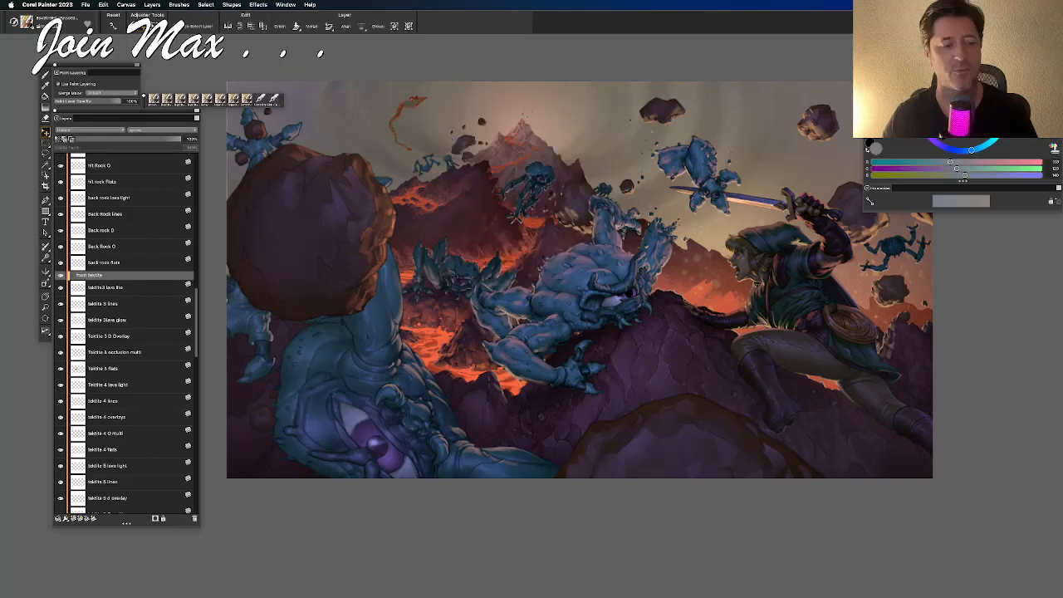
# Move the "front tektite" group directly below "atmos 1" and add a new layer named "atmos" directly above "hero tektite lava light"
pyautogui.moveTo(90, 275); pyautogui.dragTo(95, 321)
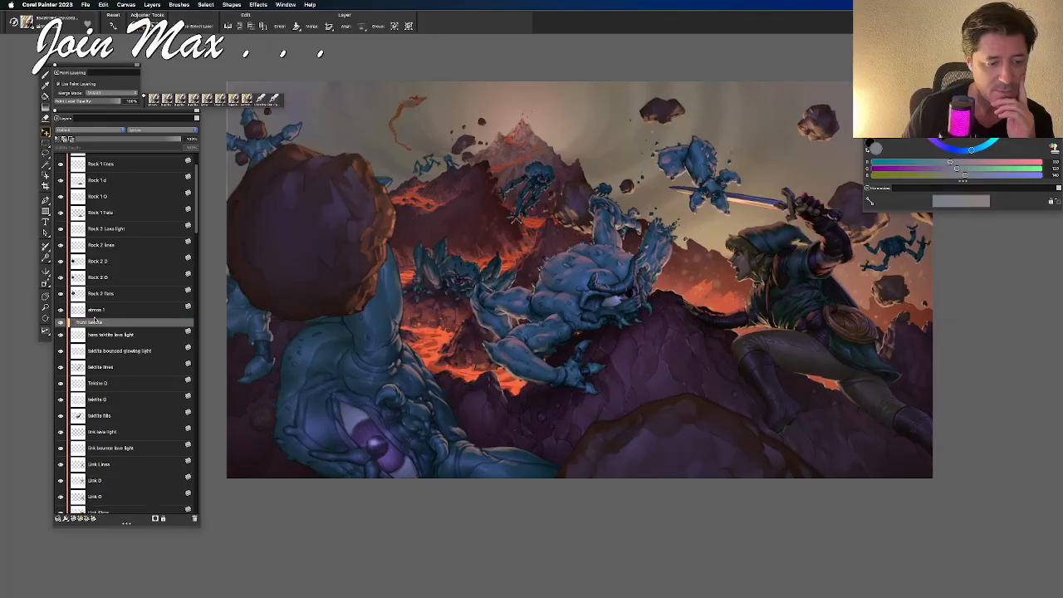
pyautogui.click(99, 336)
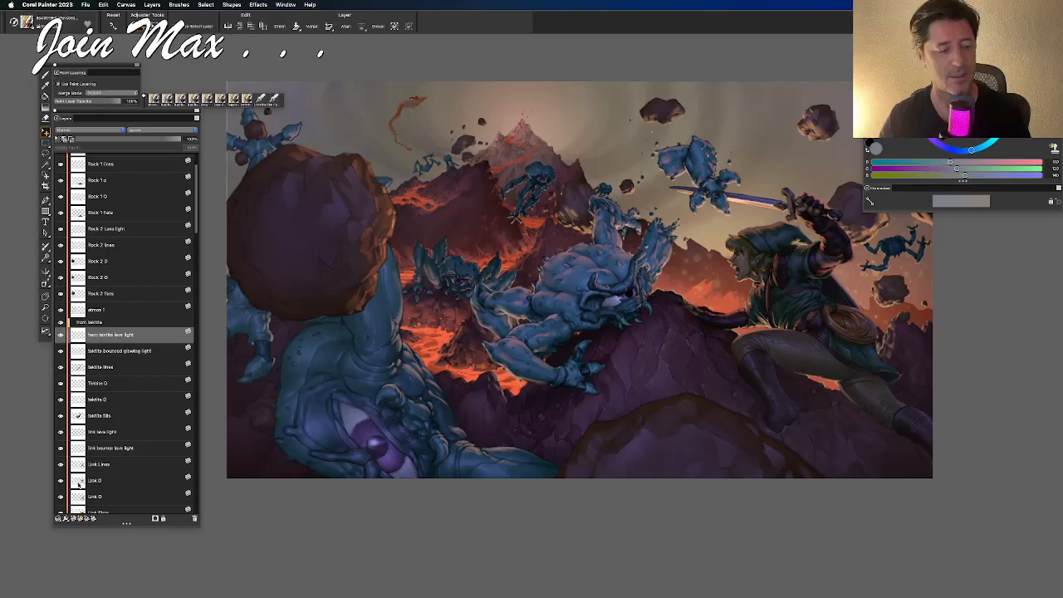
pyautogui.press('super+shift+n')
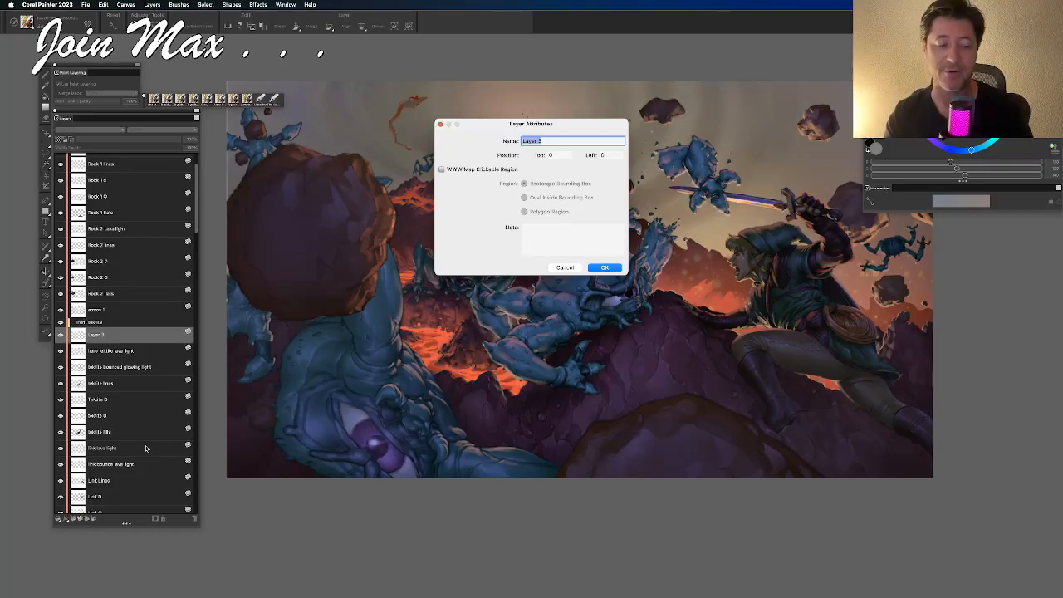
pyautogui.write('atmos')
pyautogui.press('Return')
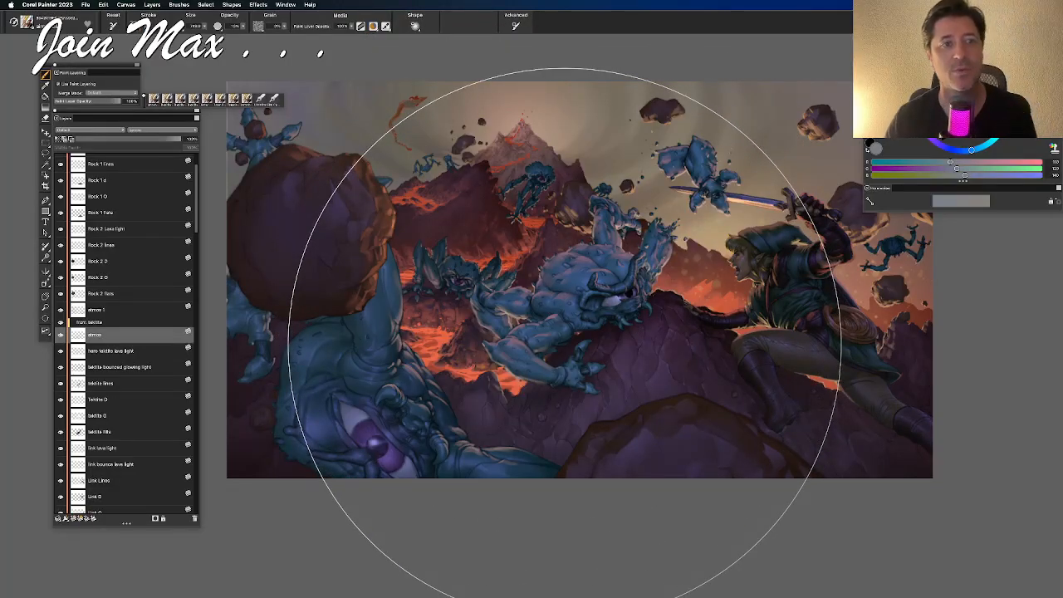
# Toggle the visibility of "hero tektite lava light" repeatedly to examine how the lava rim light affects the central tektite
pyautogui.moveTo(673, 324); pyautogui.dragTo(631, 340)
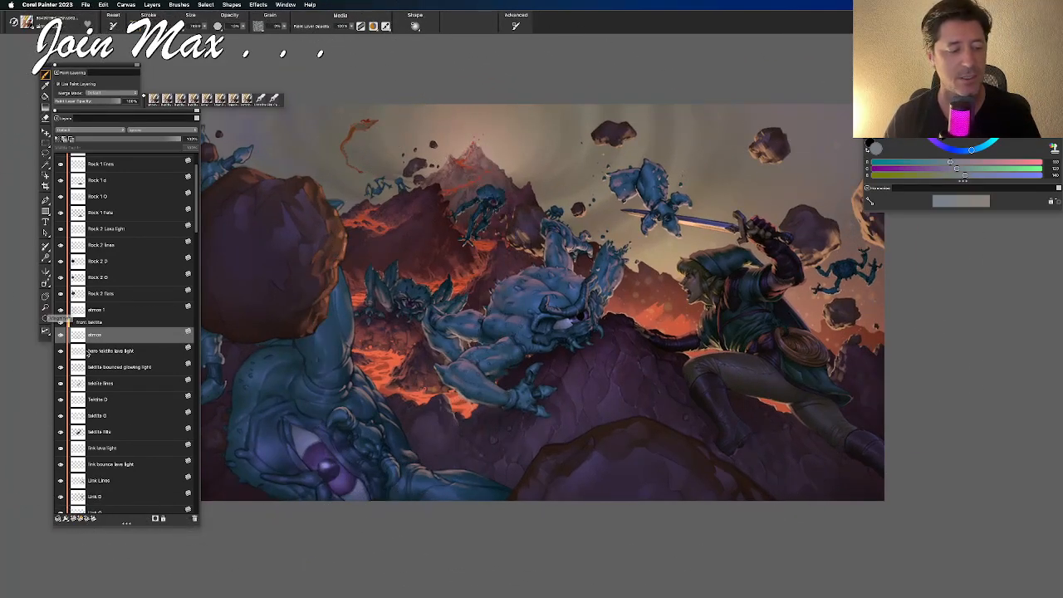
pyautogui.click(60, 351)
pyautogui.click(60, 351)
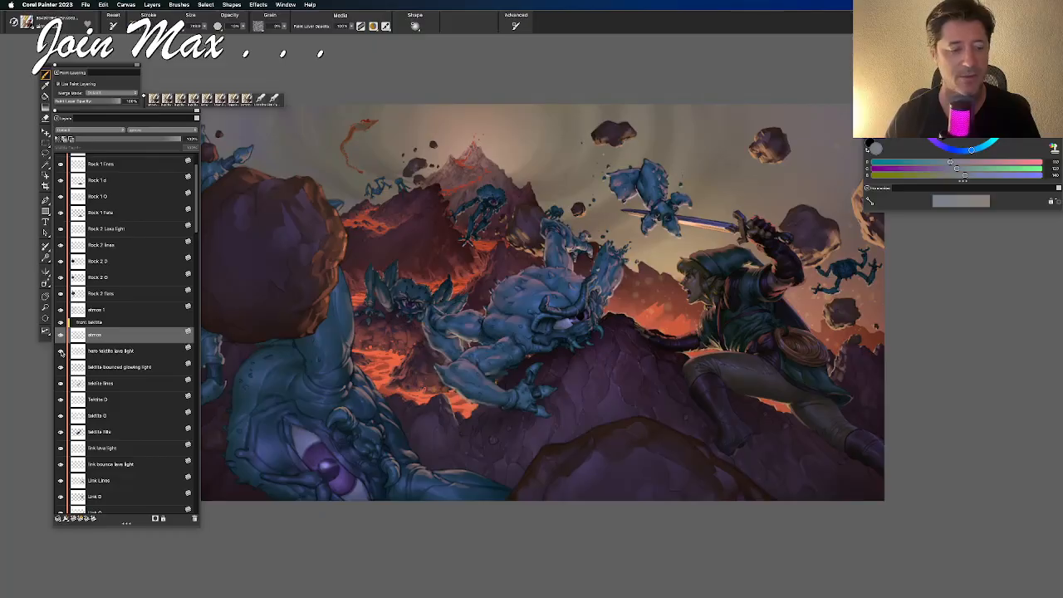
pyautogui.click(61, 352)
pyautogui.click(61, 352)
pyautogui.scroll(3, 359, 374)
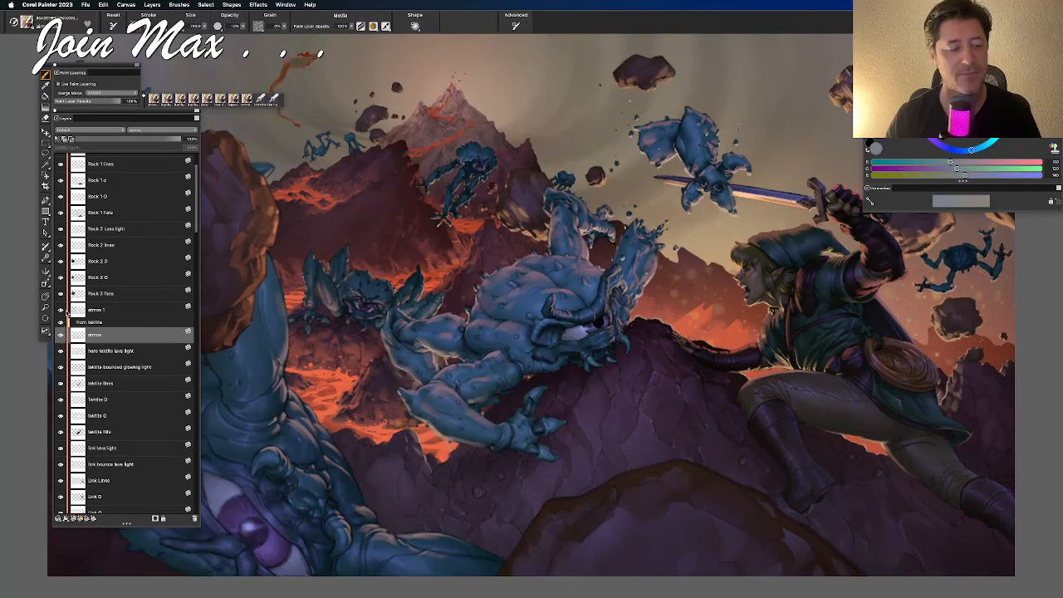
pyautogui.click(61, 351)
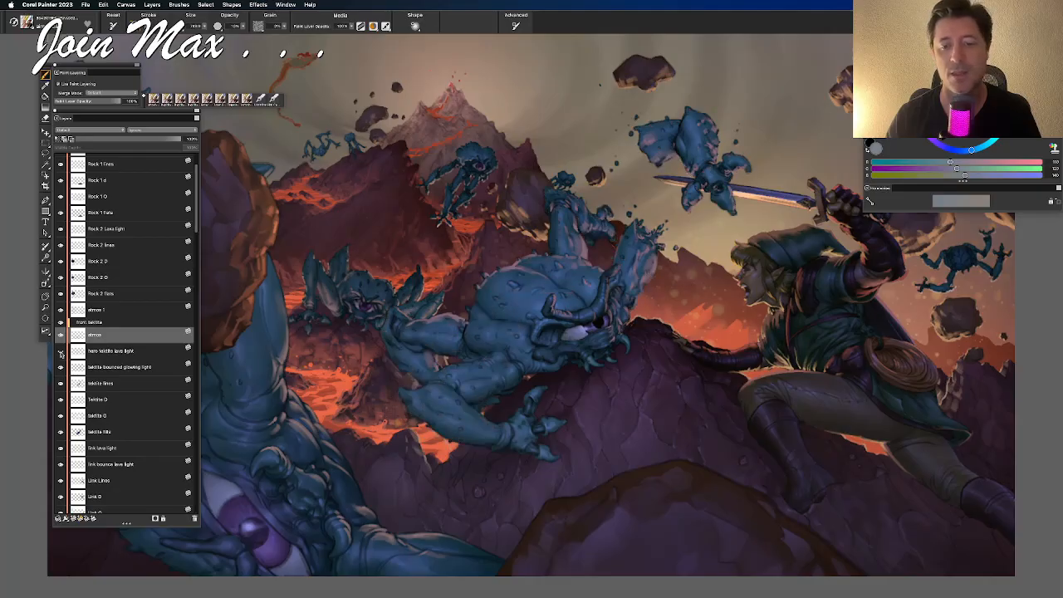
pyautogui.click(60, 352)
pyautogui.click(60, 351)
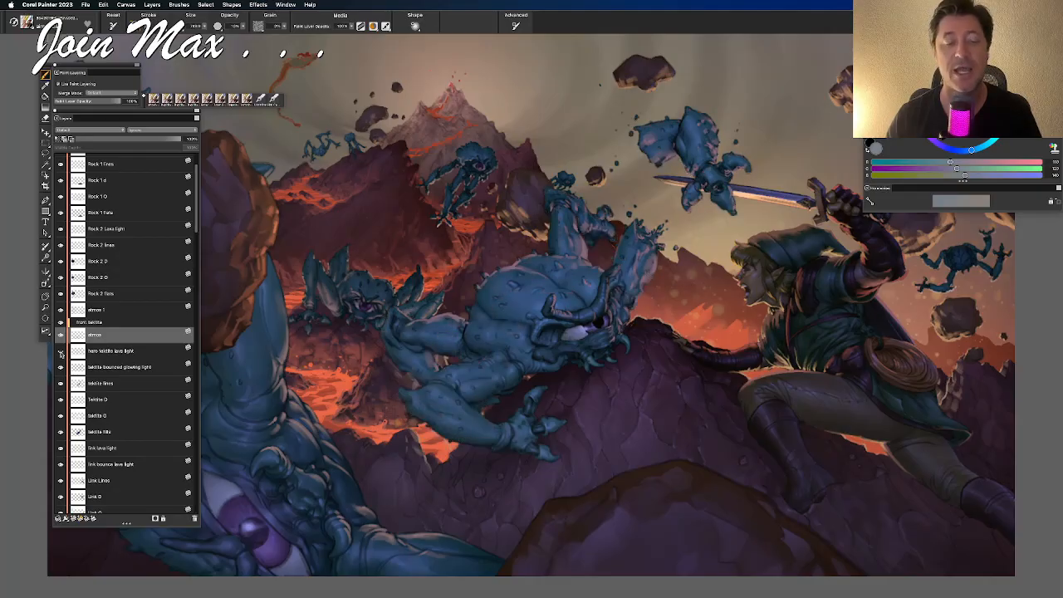
pyautogui.click(61, 352)
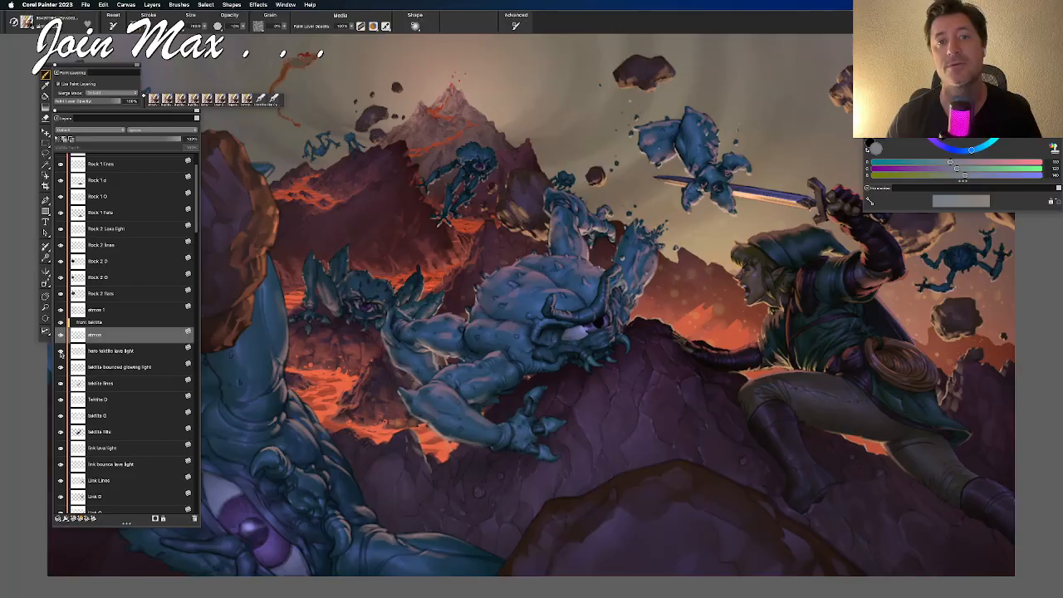
pyautogui.click(61, 352)
pyautogui.click(60, 351)
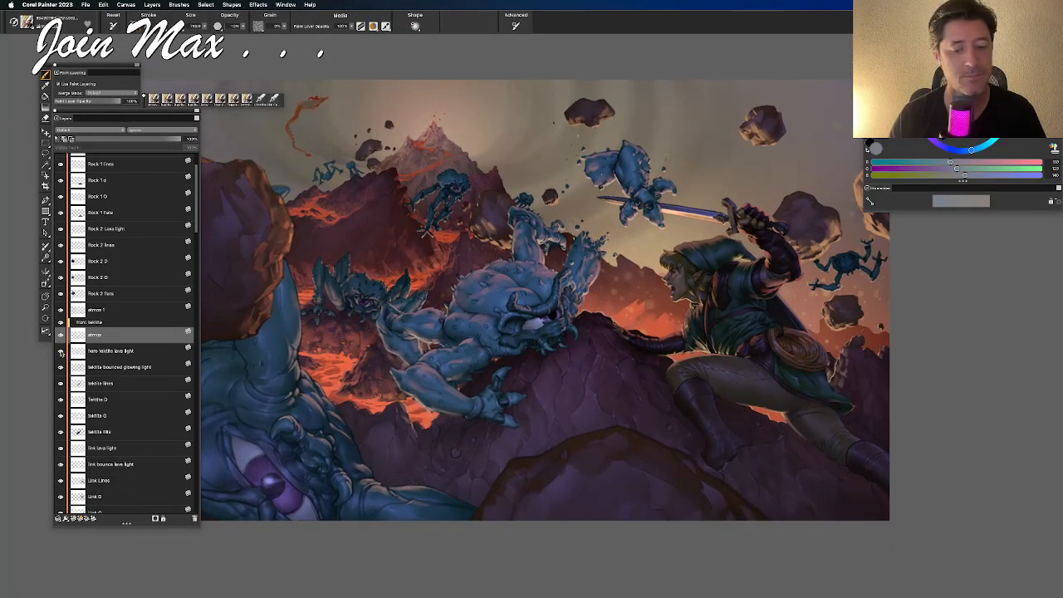
pyautogui.click(61, 352)
pyautogui.click(61, 352)
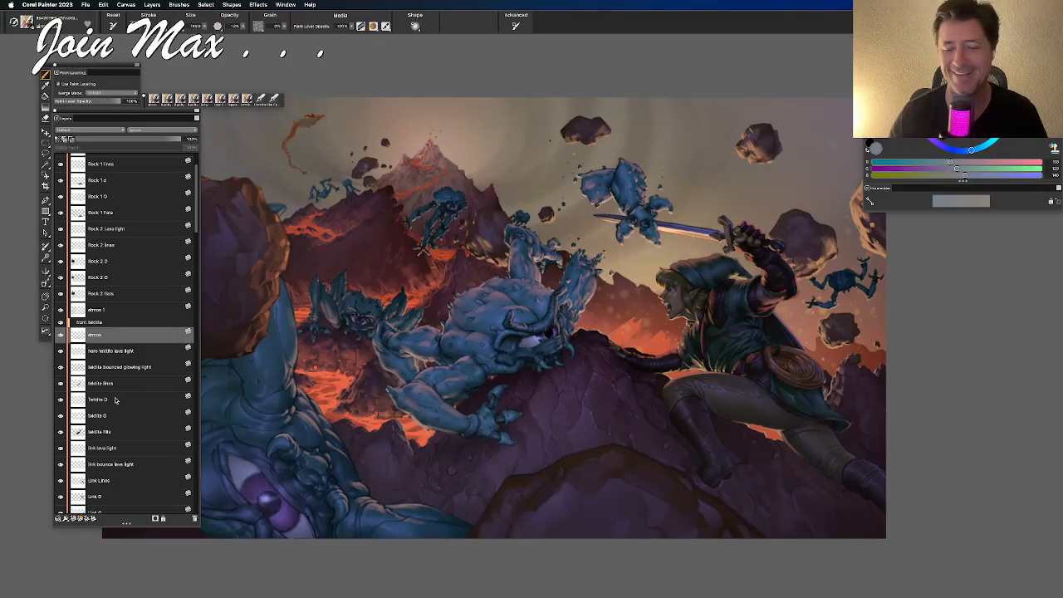
# Identify the central tektite and Link flats layers, and add a new layer named "atmos" between the Link flats and "rock 3 lava light"
pyautogui.click(60, 432)
pyautogui.click(61, 432)
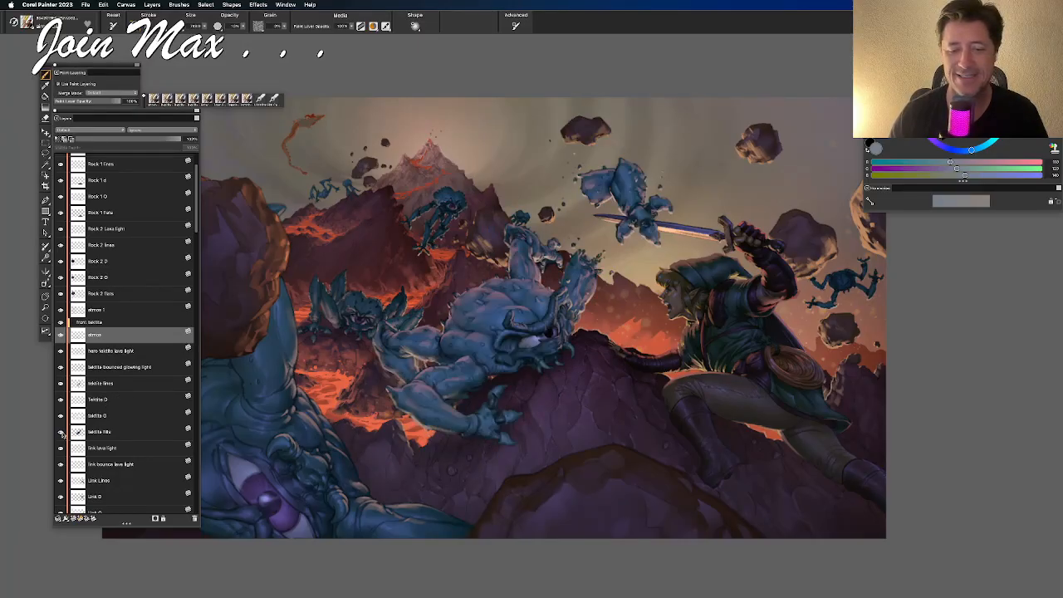
pyautogui.scroll(-1, 91, 440)
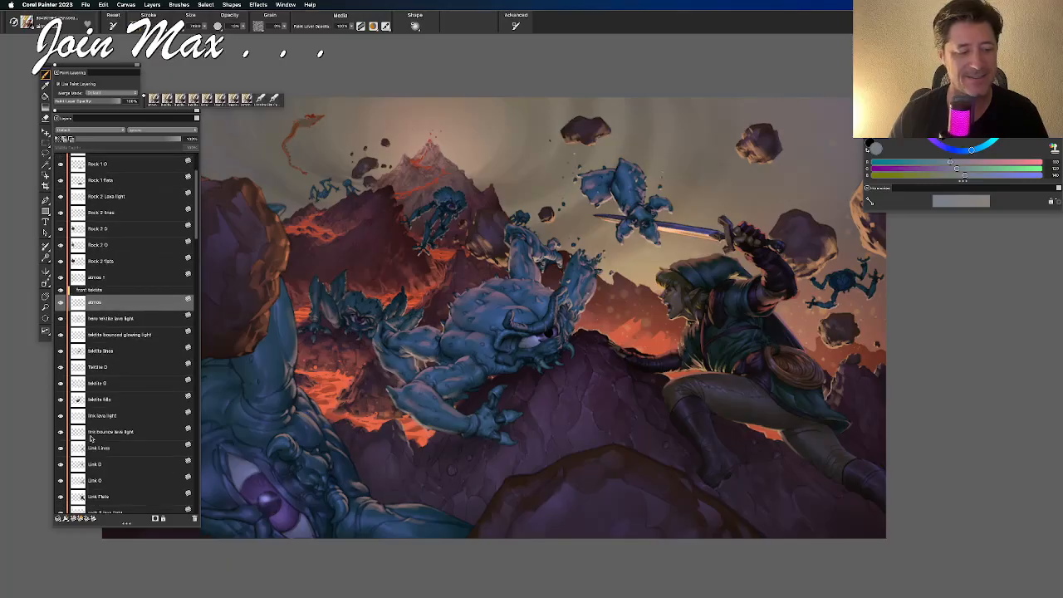
pyautogui.scroll(-1, 91, 448)
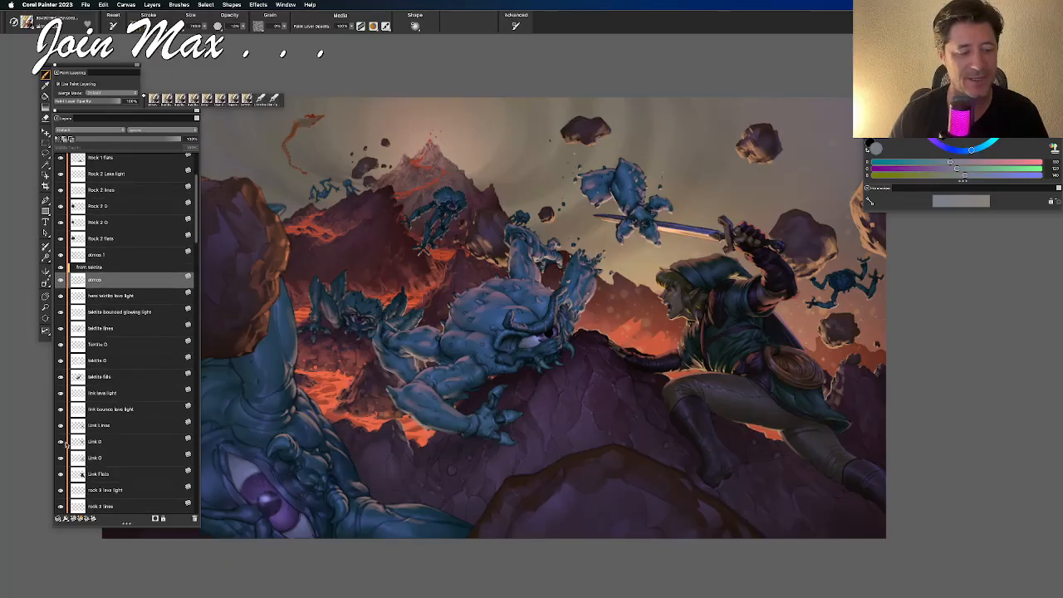
pyautogui.click(60, 473)
pyautogui.click(60, 473)
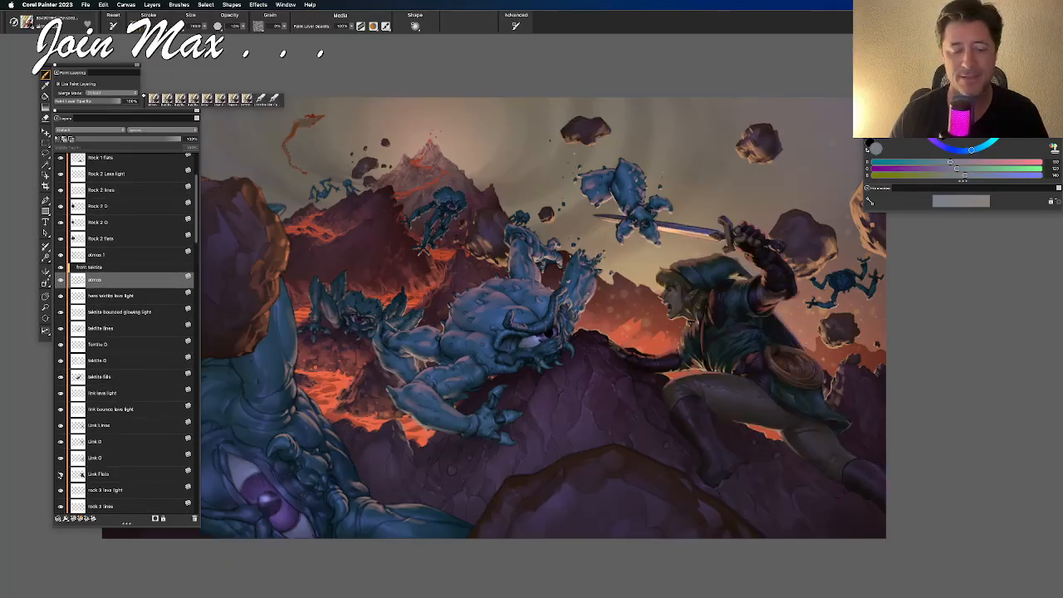
pyautogui.click(92, 492)
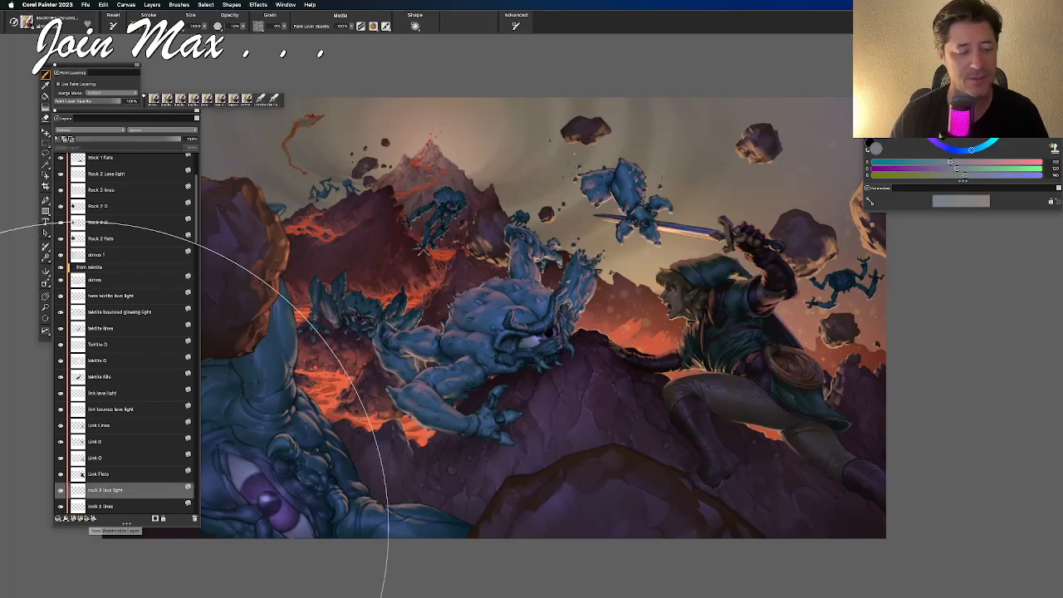
pyautogui.click(76, 519)
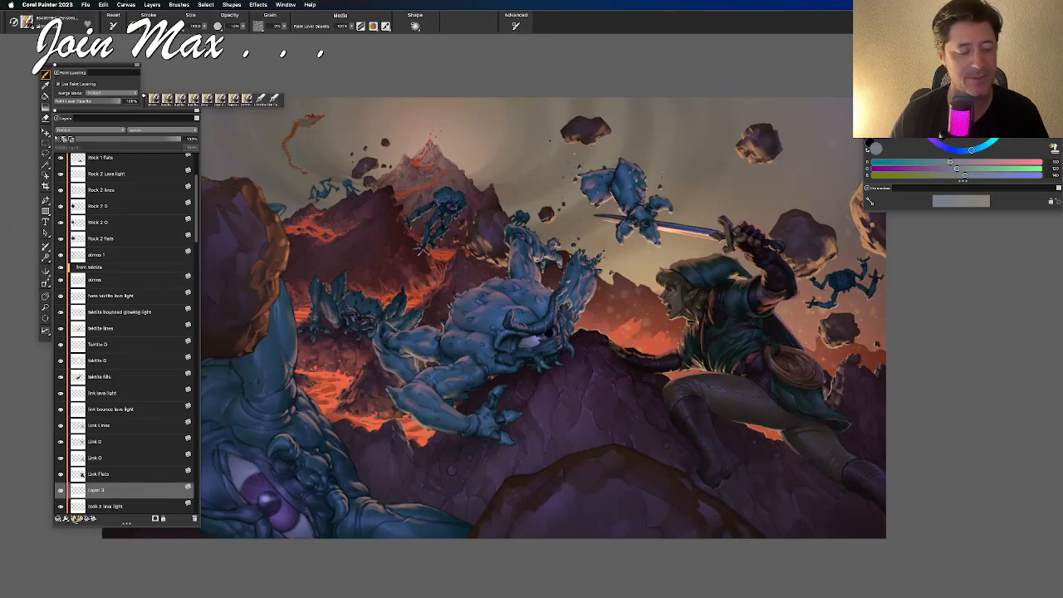
pyautogui.doubleClick(106, 491)
pyautogui.write('atmos')
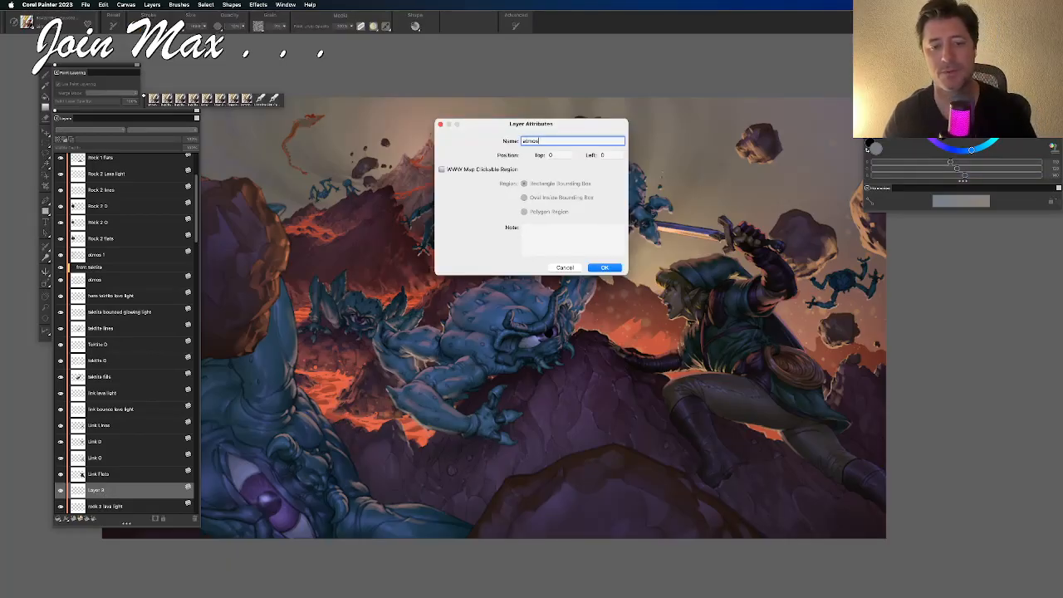
pyautogui.press('Return')
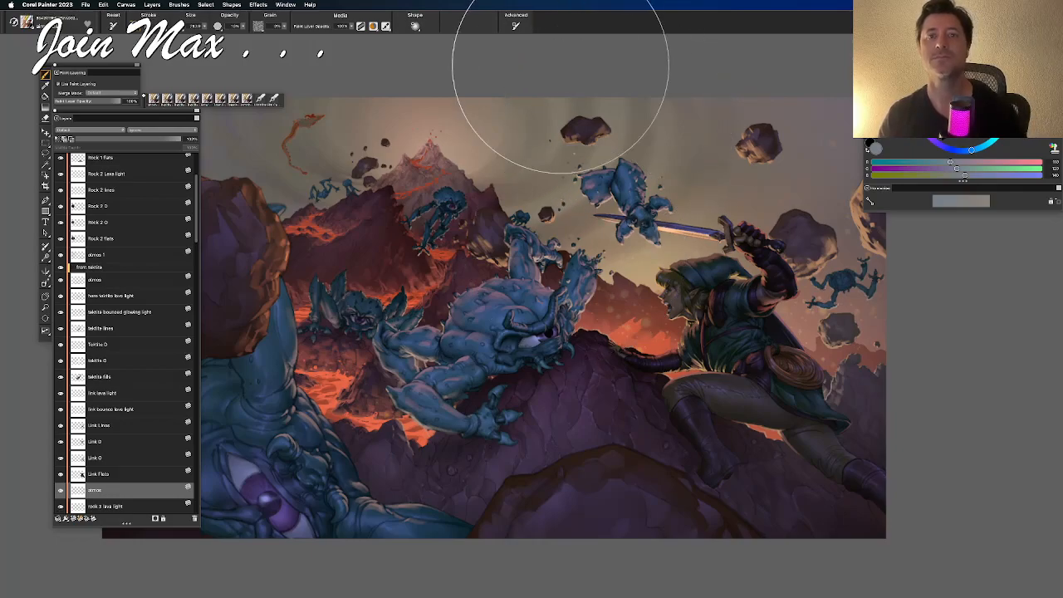
pyautogui.moveTo(518, 111); pyautogui.dragTo(554, 121)
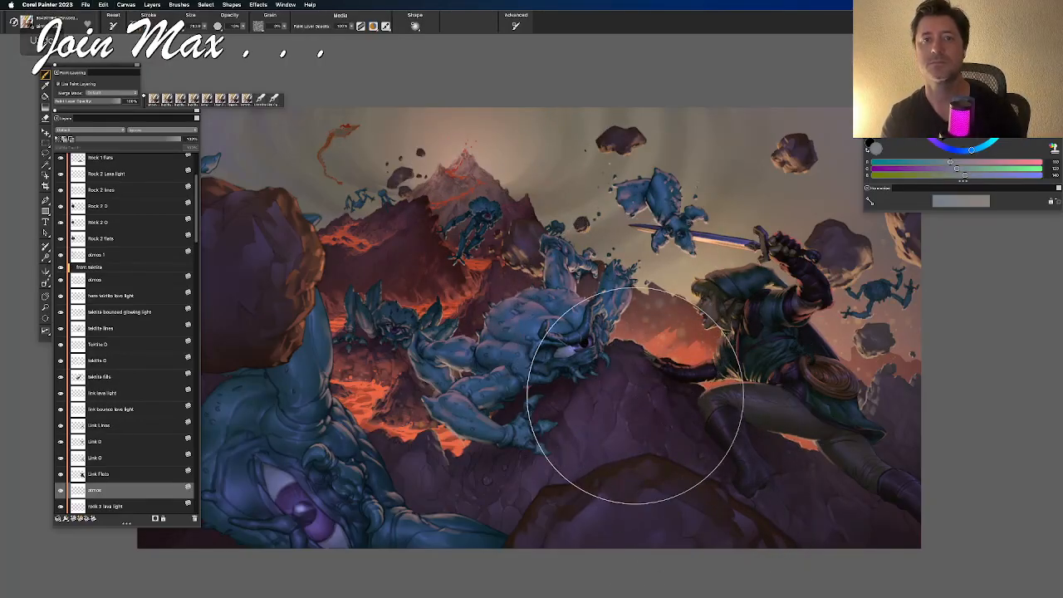
pyautogui.press('super+minus')
pyautogui.moveTo(586, 241)
pyautogui.mouseDown()
pyautogui.moveTo(602, 254)
pyautogui.moveTo(567, 263)
pyautogui.mouseUp()
pyautogui.press('super+plus')
pyautogui.press('super+plus')
# Toggle the visibility of "Rock 1 lava light" and "Rock Lines" to check which rock these layers belong to
pyautogui.scroll(-1, 104, 473)
pyautogui.scroll(-3, 103, 475)
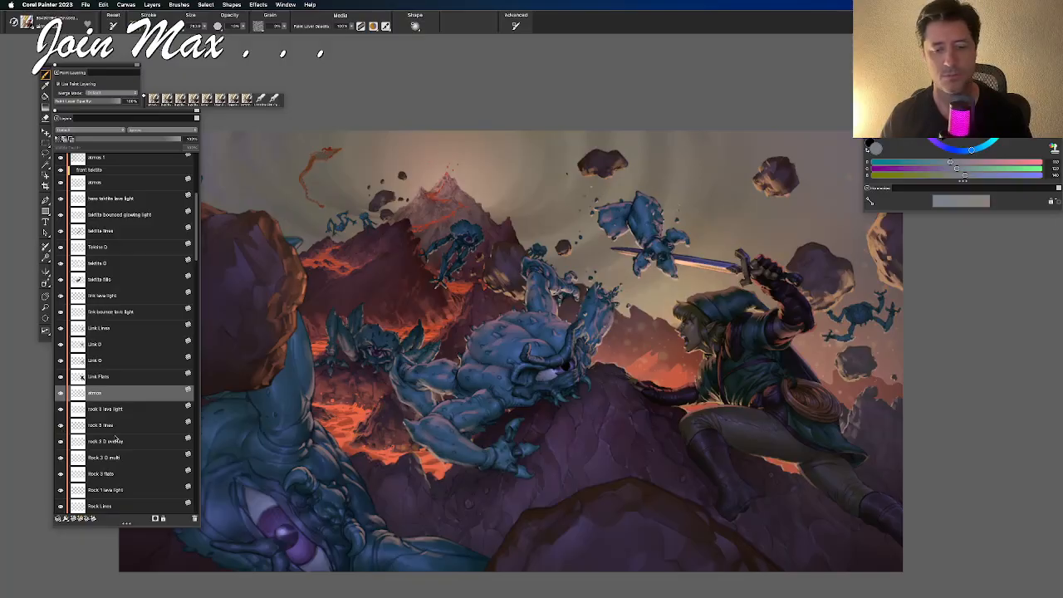
pyautogui.scroll(-3, 117, 439)
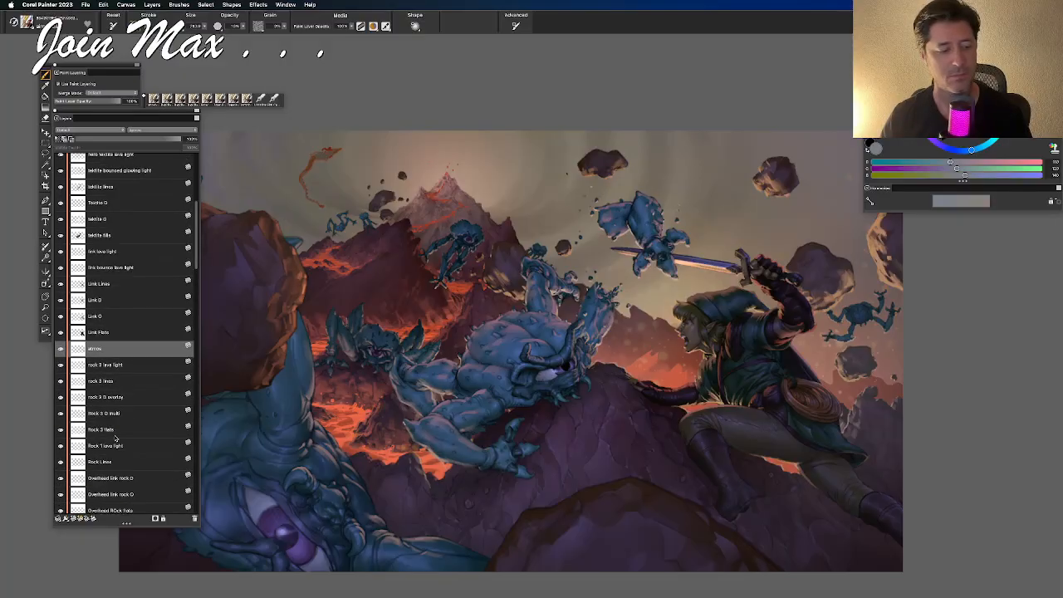
pyautogui.click(61, 446)
pyautogui.click(60, 446)
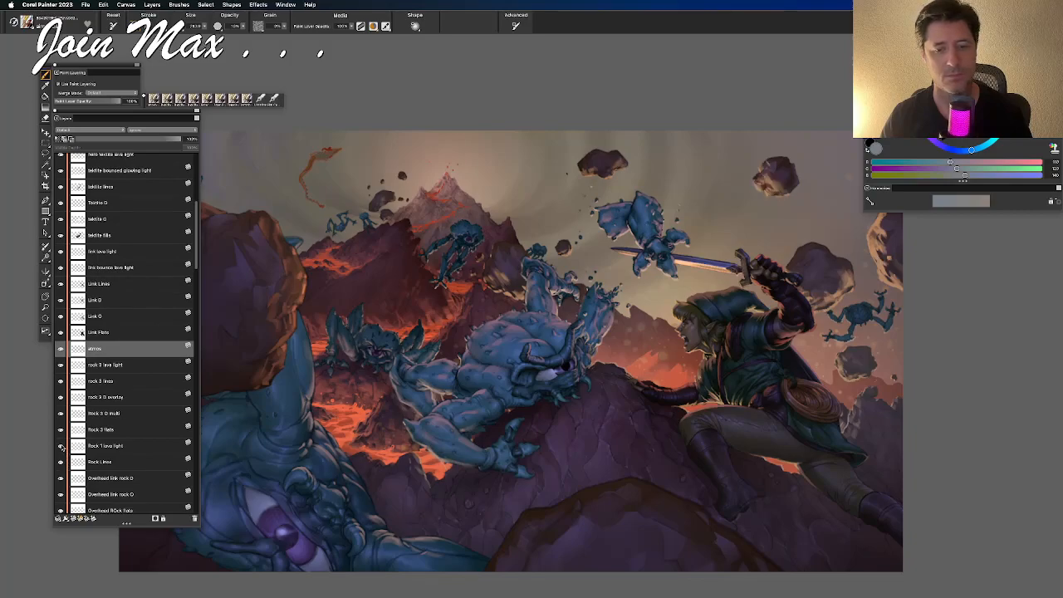
pyautogui.click(60, 446)
pyautogui.click(61, 447)
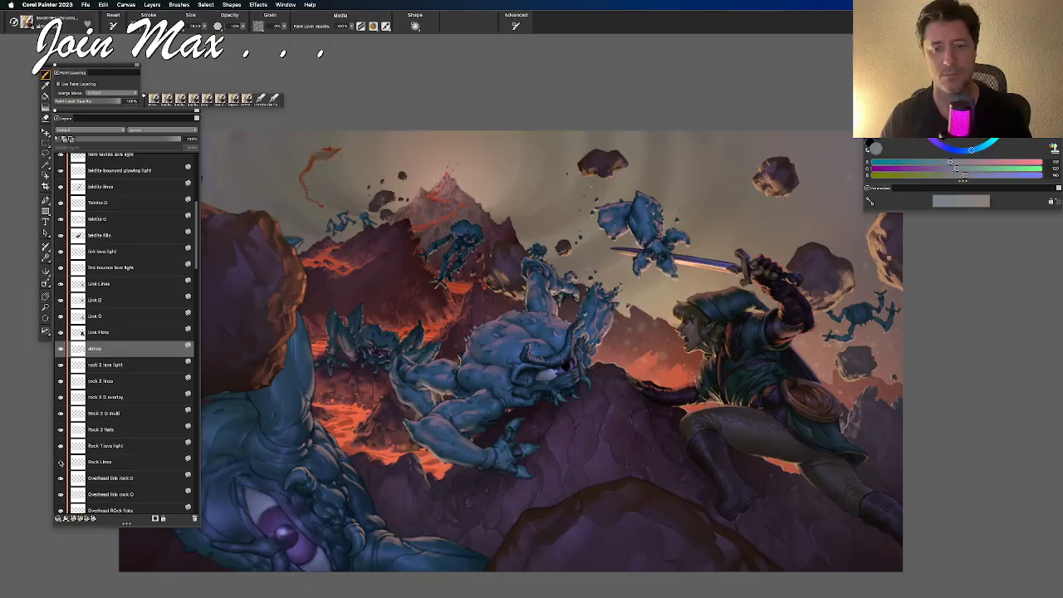
# Add a new layer directly below "Mountain flats" and above "lava burst" for the background haze
pyautogui.scroll(-4, 65, 471)
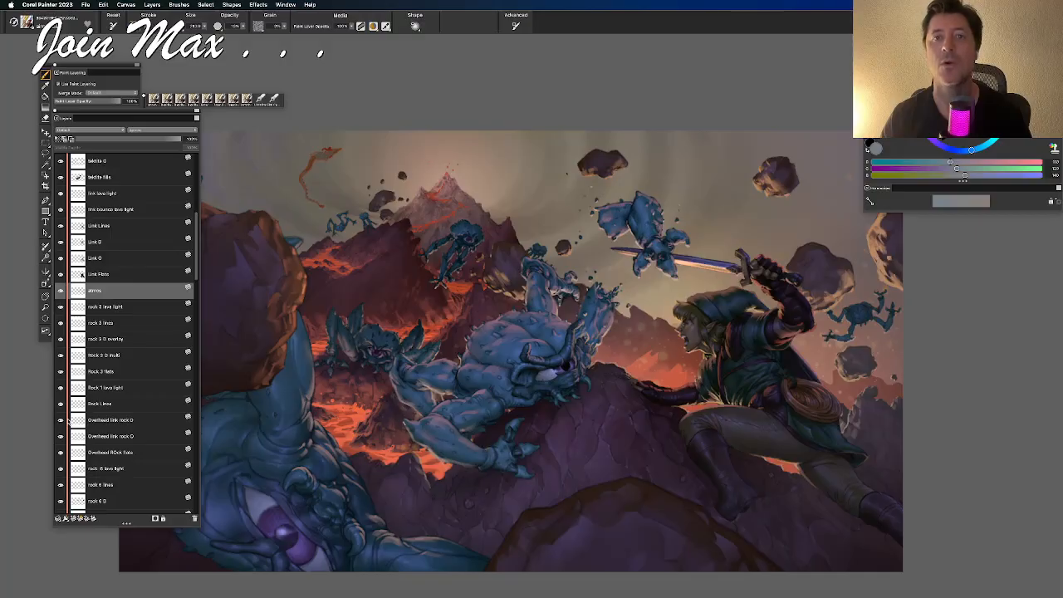
pyautogui.scroll(-2, 130, 436)
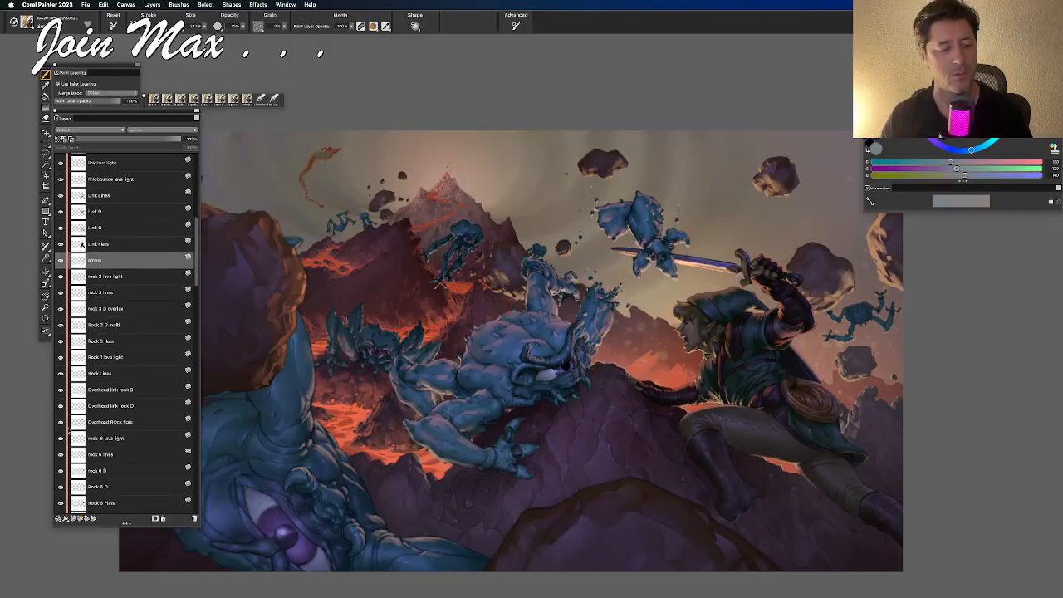
pyautogui.scroll(-1, 94, 449)
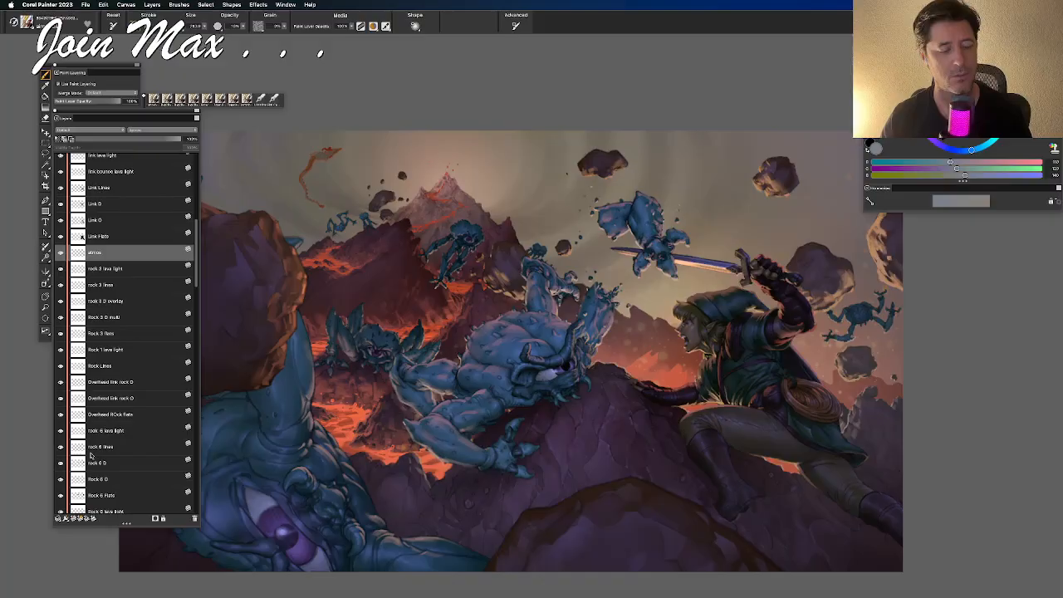
pyautogui.scroll(-6, 104, 467)
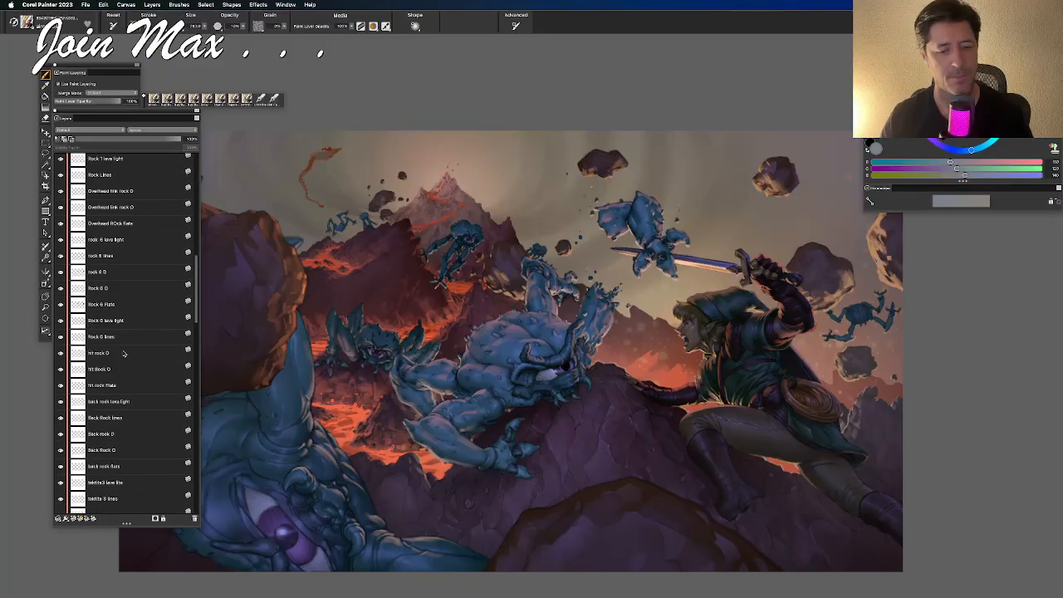
pyautogui.scroll(-1, 120, 358)
pyautogui.scroll(-15, 98, 452)
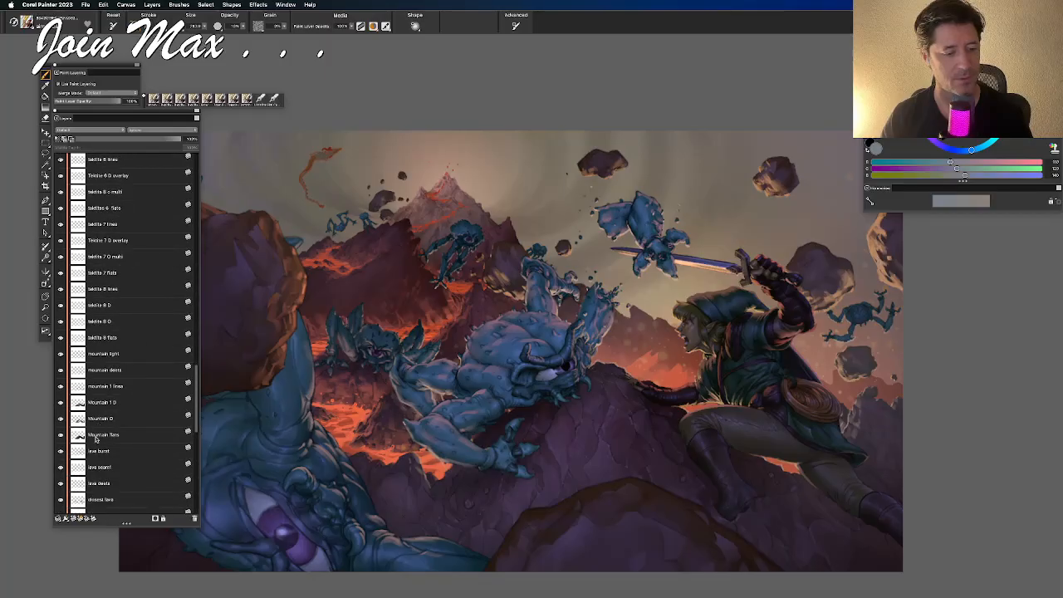
pyautogui.click(96, 435)
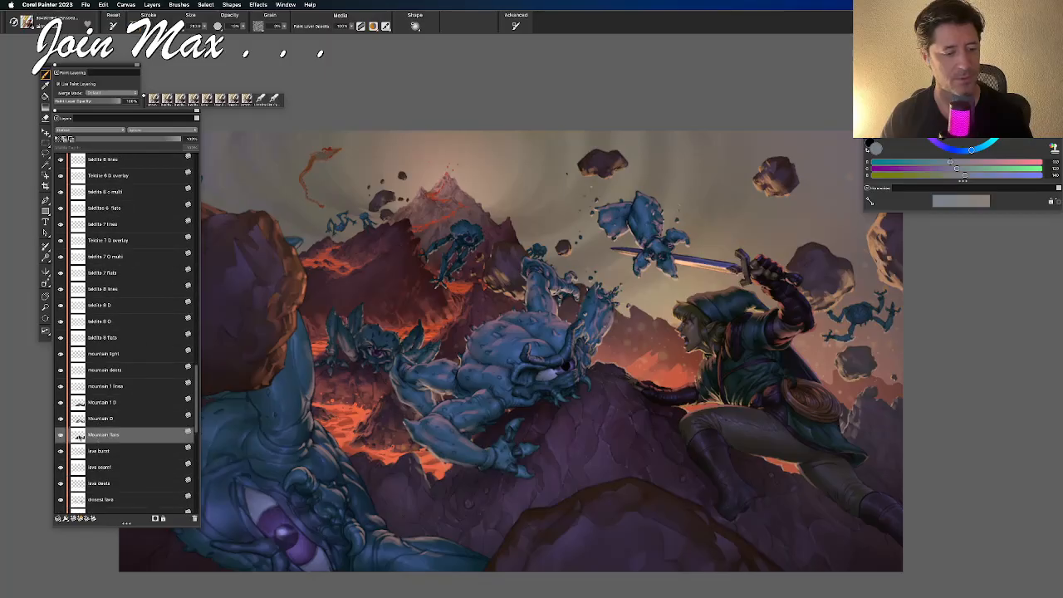
pyautogui.click(106, 453)
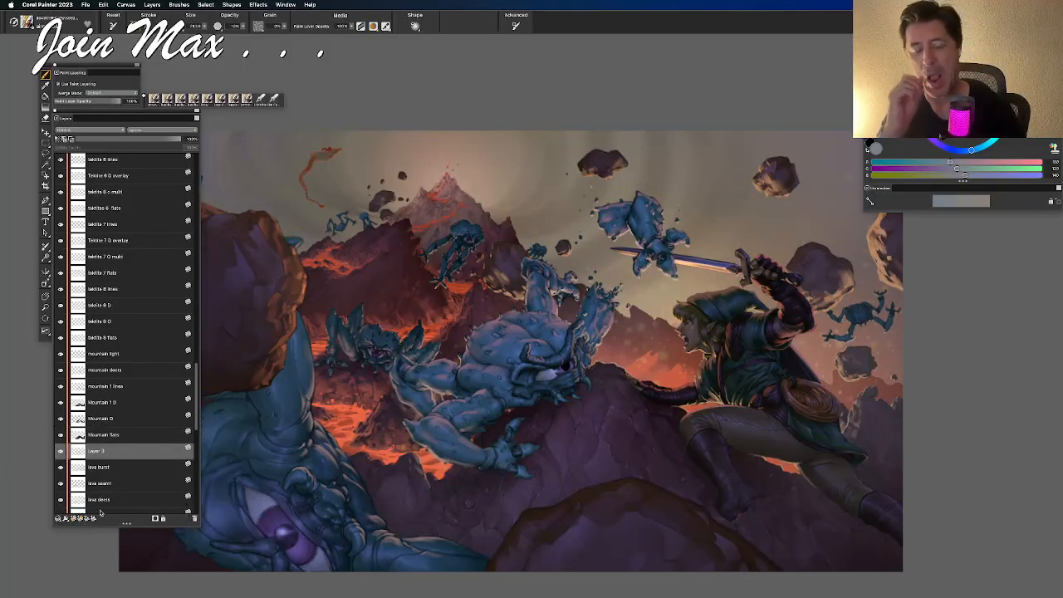
# Sample an orange from the lava glow, adjust the brush settings, and paint a soft haze stroke behind the foreground mountain on the new layer
pyautogui.keyDown('alt'); pyautogui.click(342, 410); pyautogui.keyUp('alt')
pyautogui.moveTo(905, 174); pyautogui.dragTo(921, 175)
pyautogui.moveTo(243, 26); pyautogui.dragTo(195, 36)
pyautogui.keyDown('alt'); pyautogui.click(660, 359); pyautogui.keyUp('alt')
pyautogui.moveTo(743, 432)
pyautogui.mouseDown()
pyautogui.moveTo(600, 402)
pyautogui.moveTo(647, 366)
pyautogui.mouseUp()
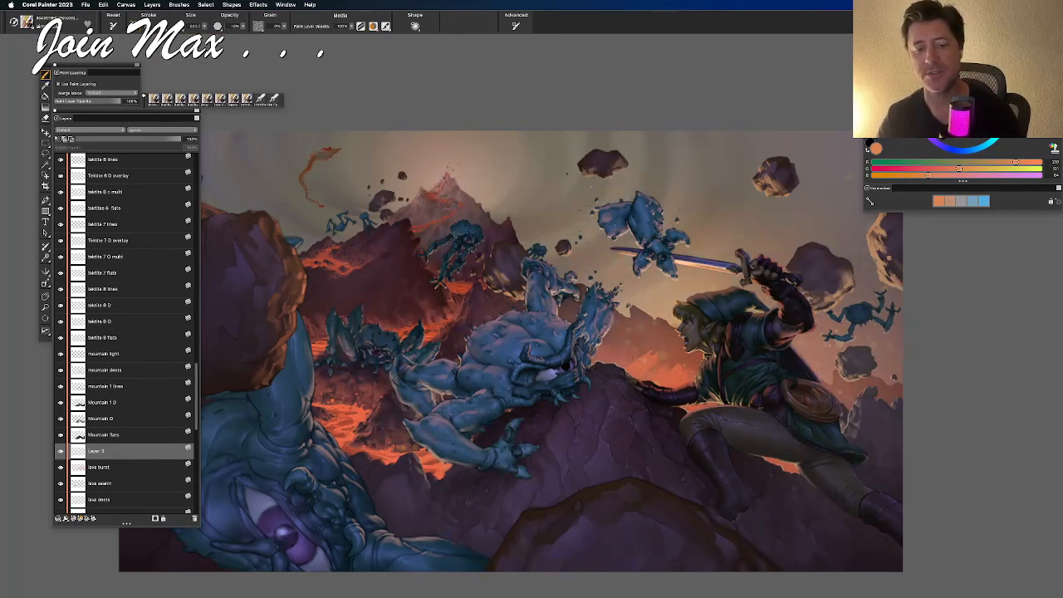
# Undo a trial haze stroke across the lava field and paint a heavy orange haze over the volcano, lava and background mountains
pyautogui.moveTo(563, 407)
pyautogui.mouseDown()
pyautogui.moveTo(689, 357)
pyautogui.moveTo(790, 406)
pyautogui.moveTo(658, 323)
pyautogui.moveTo(487, 398)
pyautogui.moveTo(444, 449)
pyautogui.moveTo(383, 411)
pyautogui.mouseUp()
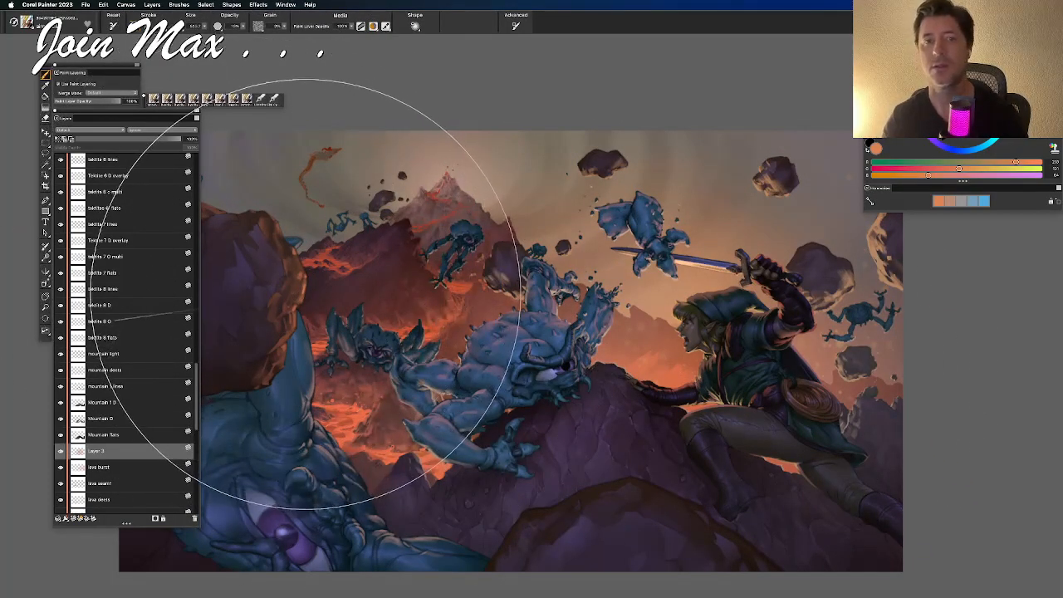
pyautogui.press('super+z')
pyautogui.moveTo(410, 360)
pyautogui.mouseDown()
pyautogui.moveTo(374, 303)
pyautogui.moveTo(473, 249)
pyautogui.moveTo(332, 241)
pyautogui.mouseUp()
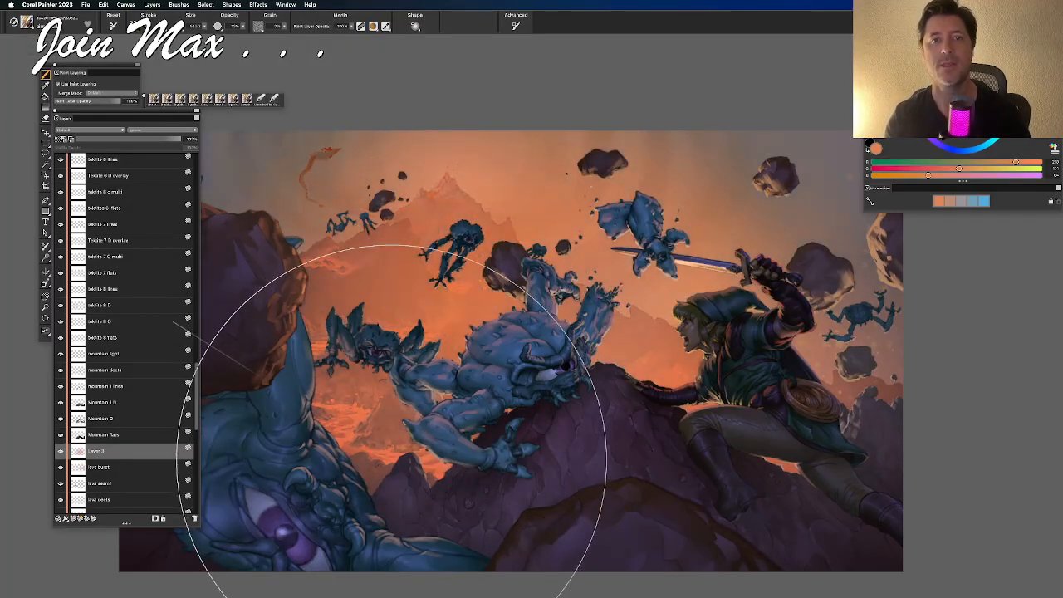
# Undo the heavy orange haze strokes over the volcano, lava field and background mountains
pyautogui.press('super+z')
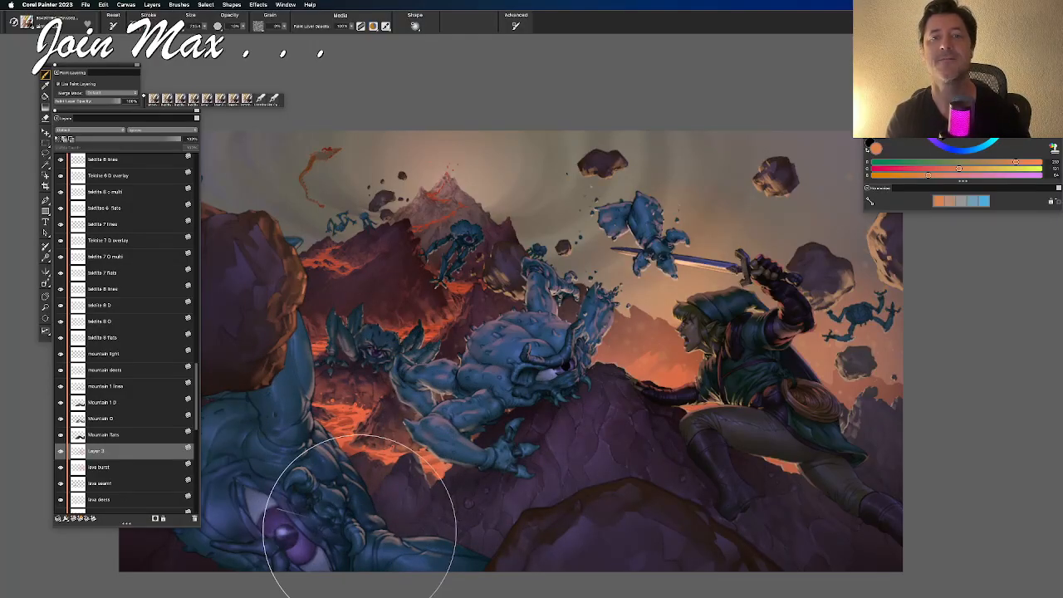
pyautogui.press('super+z')
pyautogui.press('super+z')
pyautogui.press('super+z')
pyautogui.press('super+y')
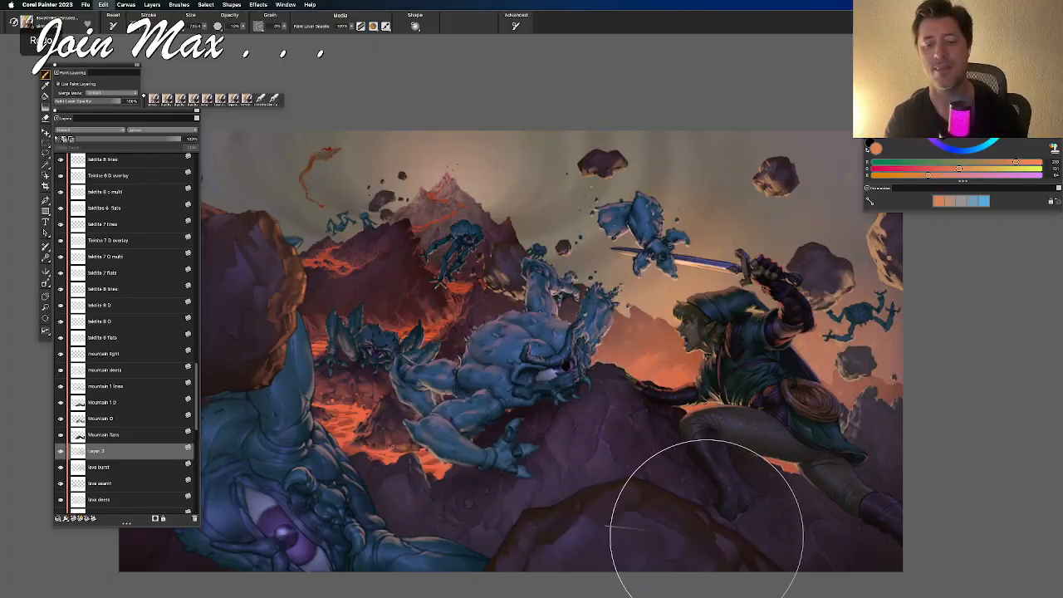
pyautogui.press('super+z')
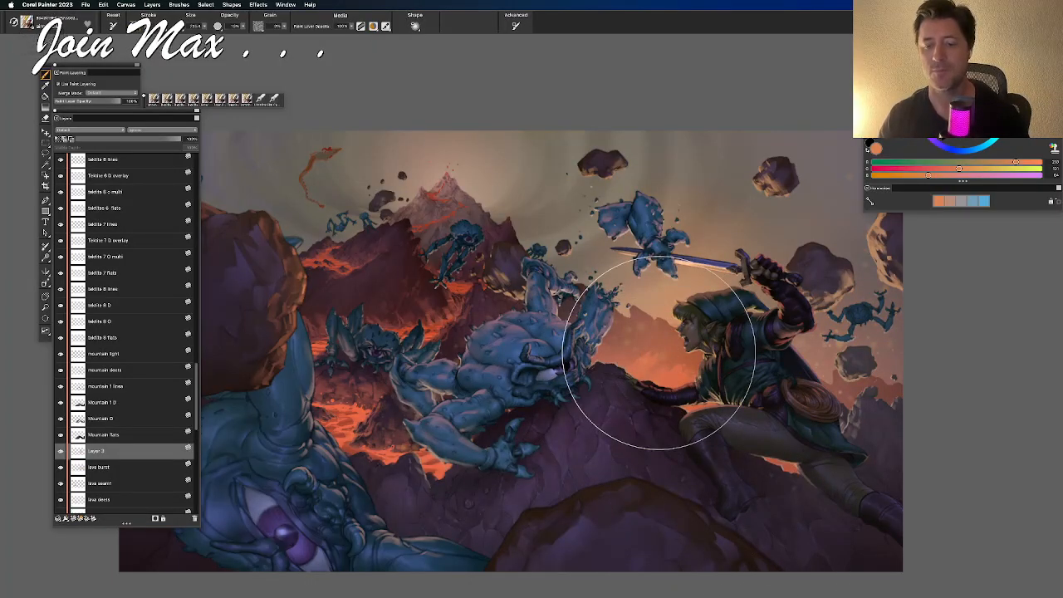
# Locate the tektite layers in the stack and select the topmost one of the set, "tektite3 lava lite"
pyautogui.moveTo(580, 319); pyautogui.dragTo(632, 313)
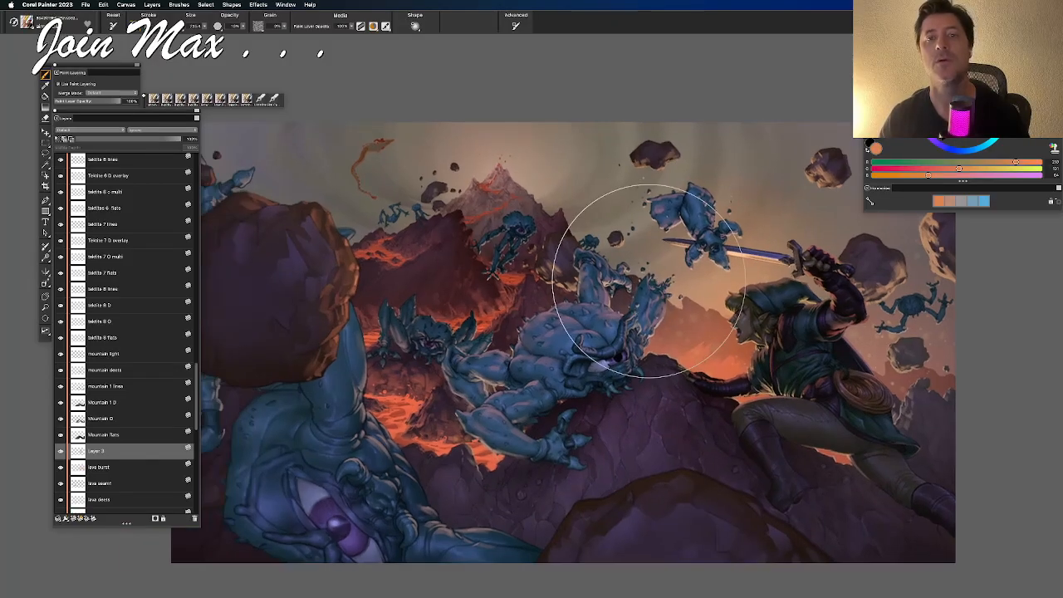
pyautogui.moveTo(560, 239); pyautogui.dragTo(552, 246)
pyautogui.moveTo(528, 212); pyautogui.dragTo(522, 216)
pyautogui.scroll(10, 135, 375)
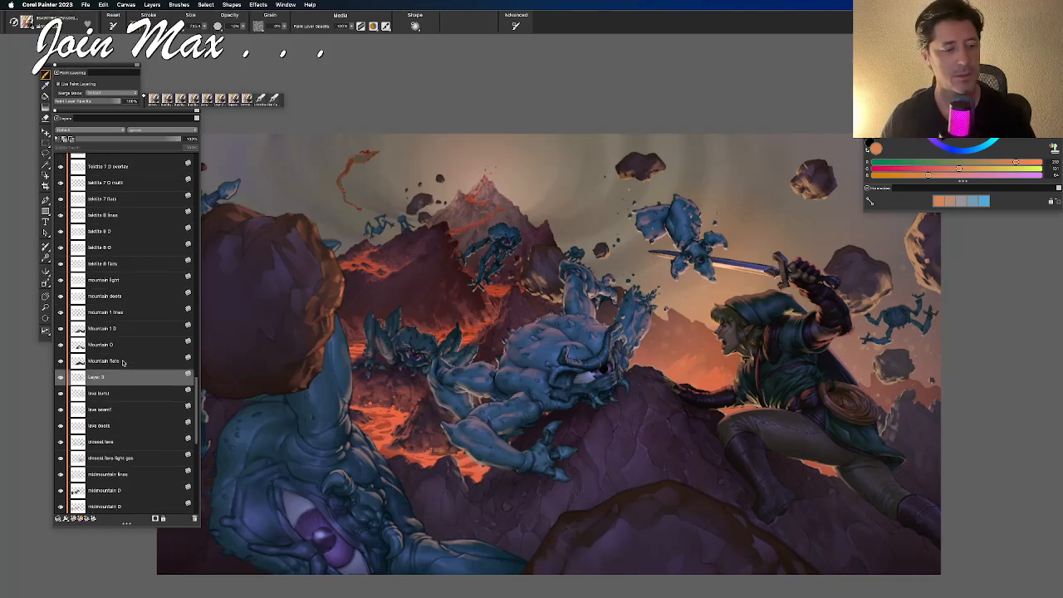
pyautogui.scroll(-5, 122, 362)
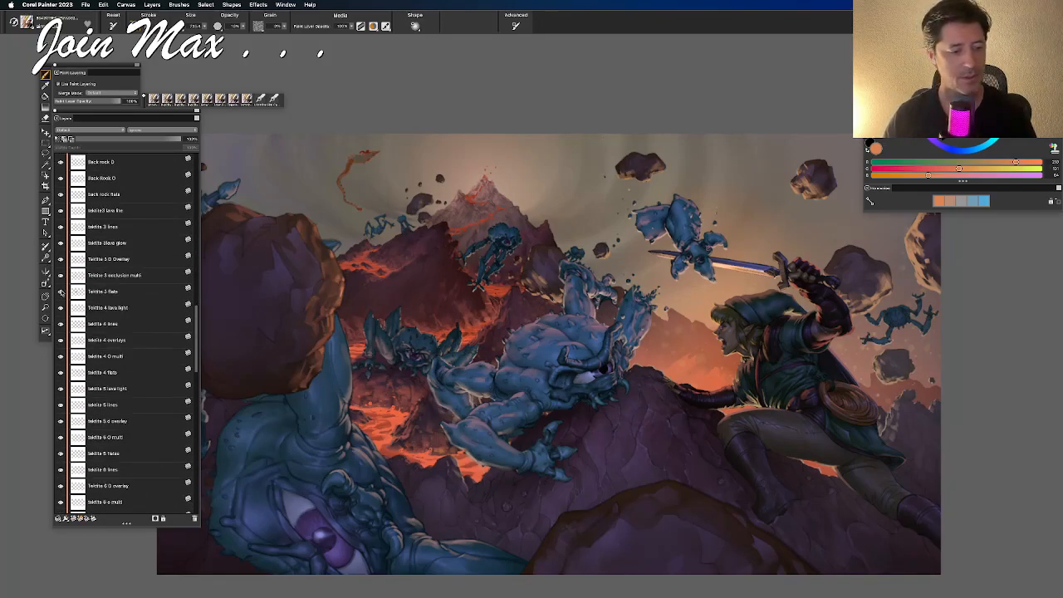
pyautogui.click(108, 292)
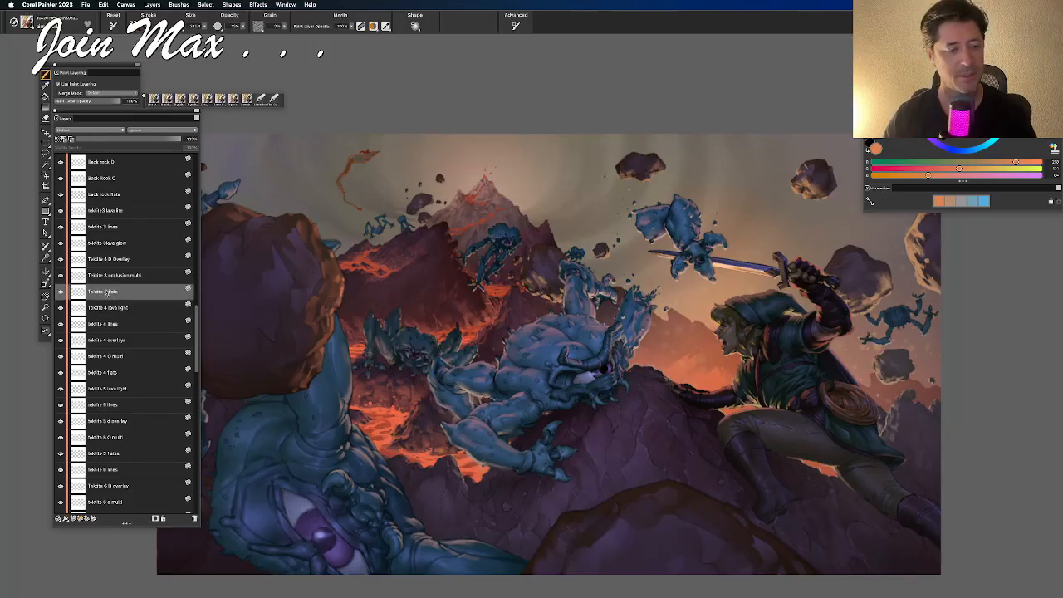
pyautogui.click(105, 274)
pyautogui.click(104, 258)
pyautogui.click(103, 242)
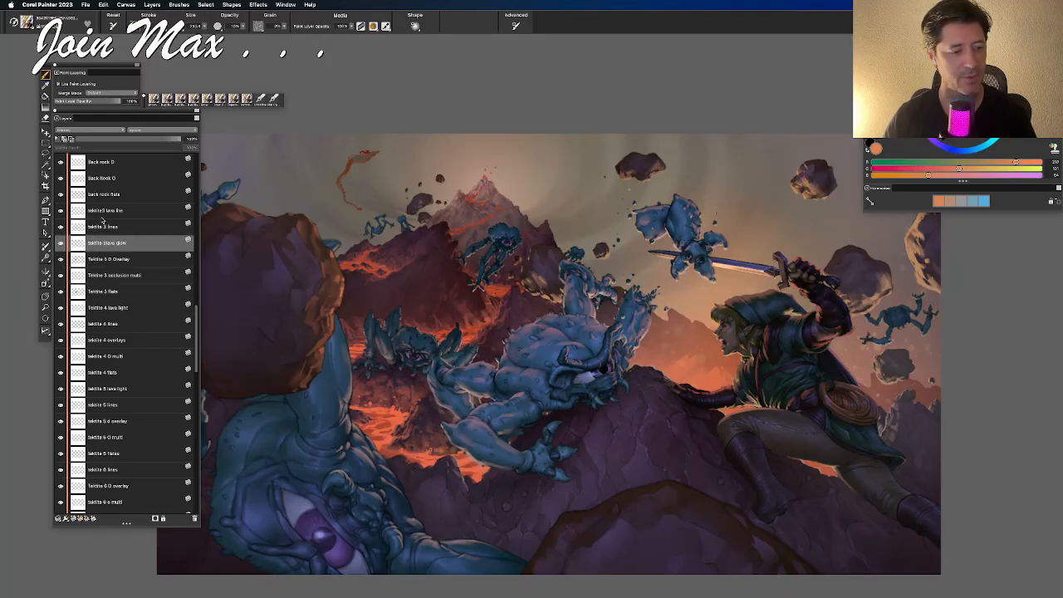
pyautogui.click(103, 211)
# Extend the layer selection down through "tektite 8 flats" and group the selected tektite layers
pyautogui.scroll(-5, 104, 236)
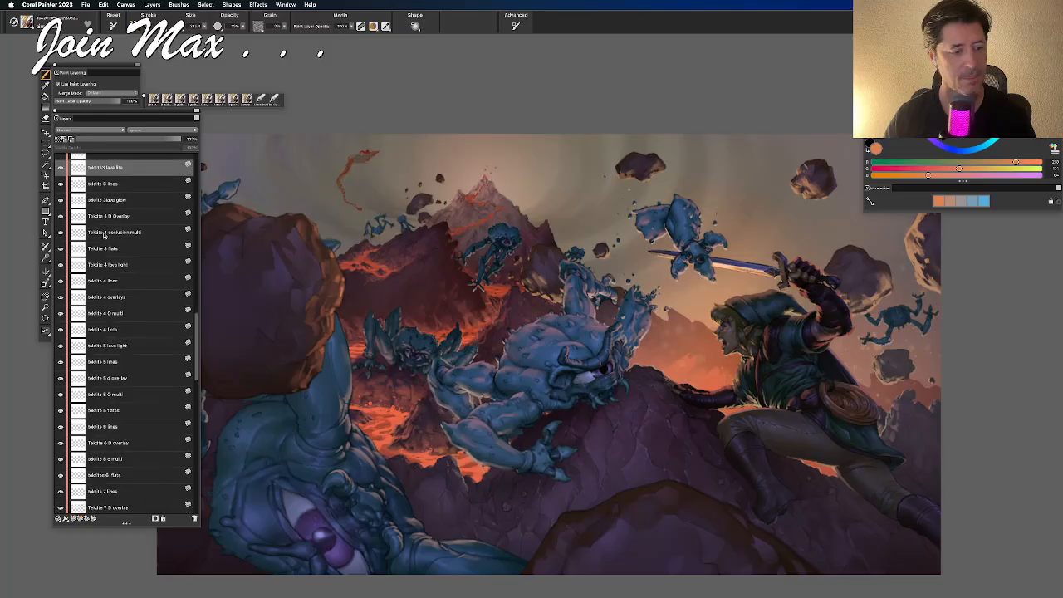
pyautogui.scroll(-3, 128, 445)
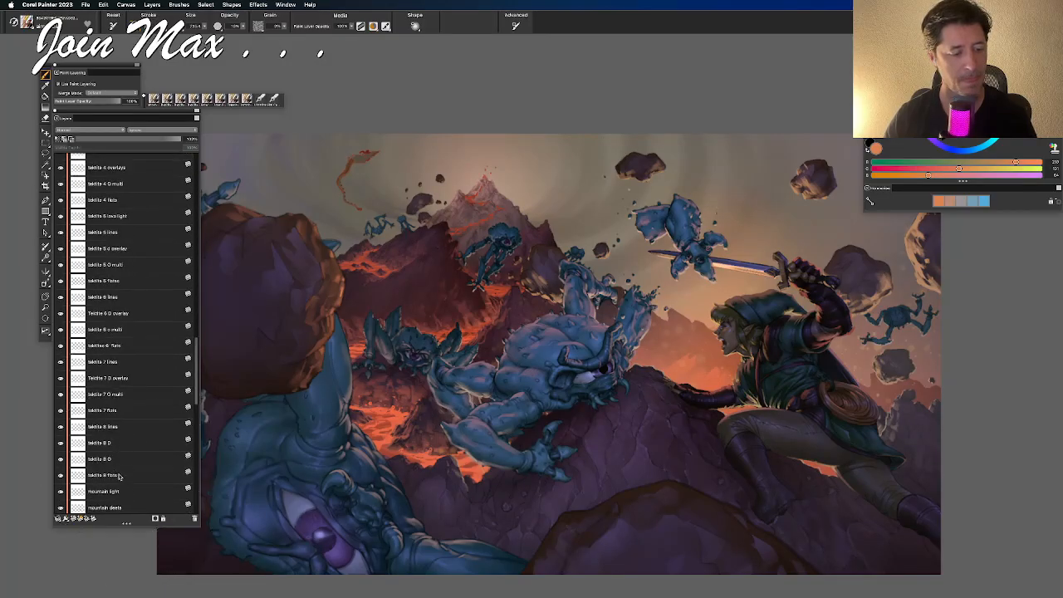
pyautogui.keyDown('shift'); pyautogui.click(118, 467); pyautogui.keyUp('shift')
pyautogui.scroll(-10, 118, 455)
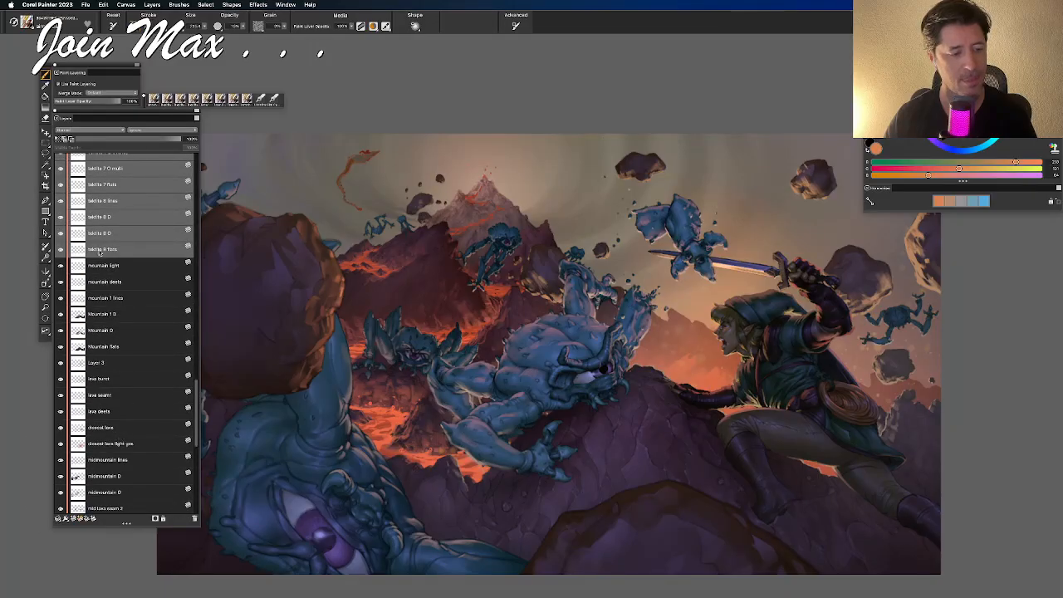
pyautogui.click(99, 252)
pyautogui.scroll(11, 113, 276)
pyautogui.scroll(5, 114, 277)
pyautogui.scroll(3, 113, 278)
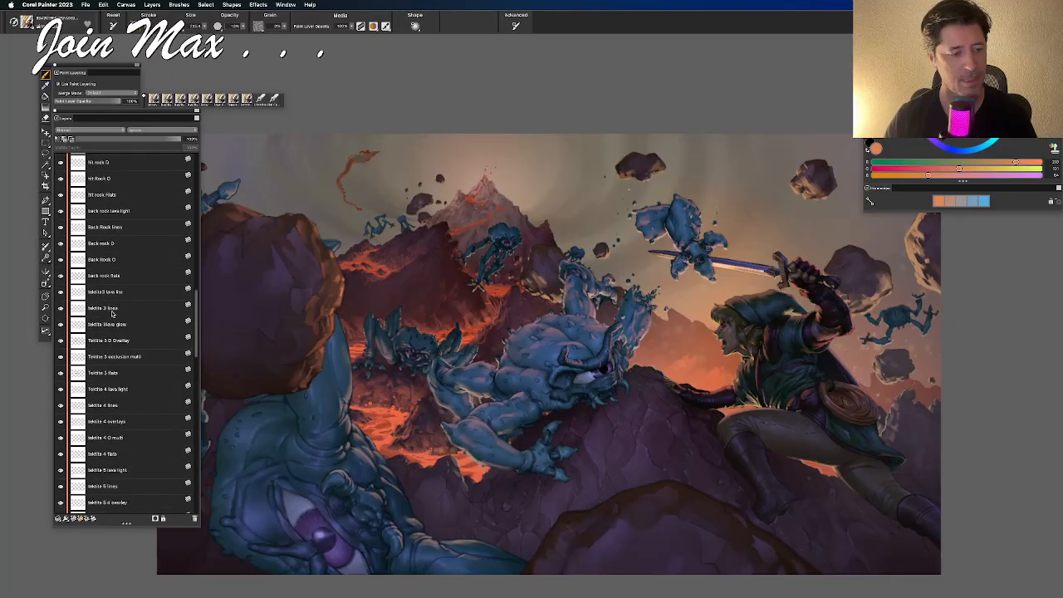
pyautogui.scroll(-11, 112, 324)
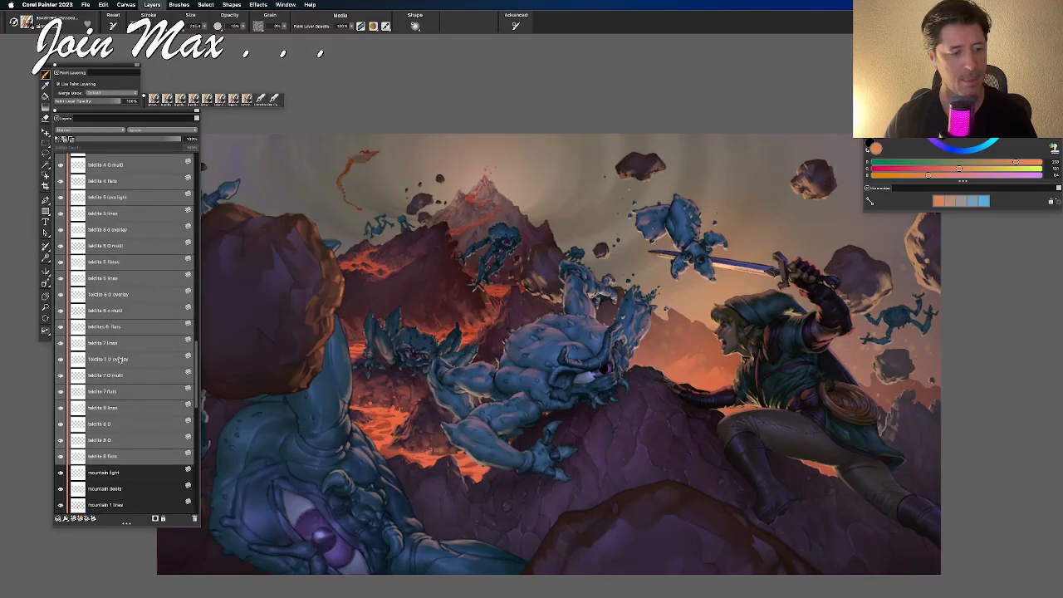
pyautogui.scroll(-12, 105, 258)
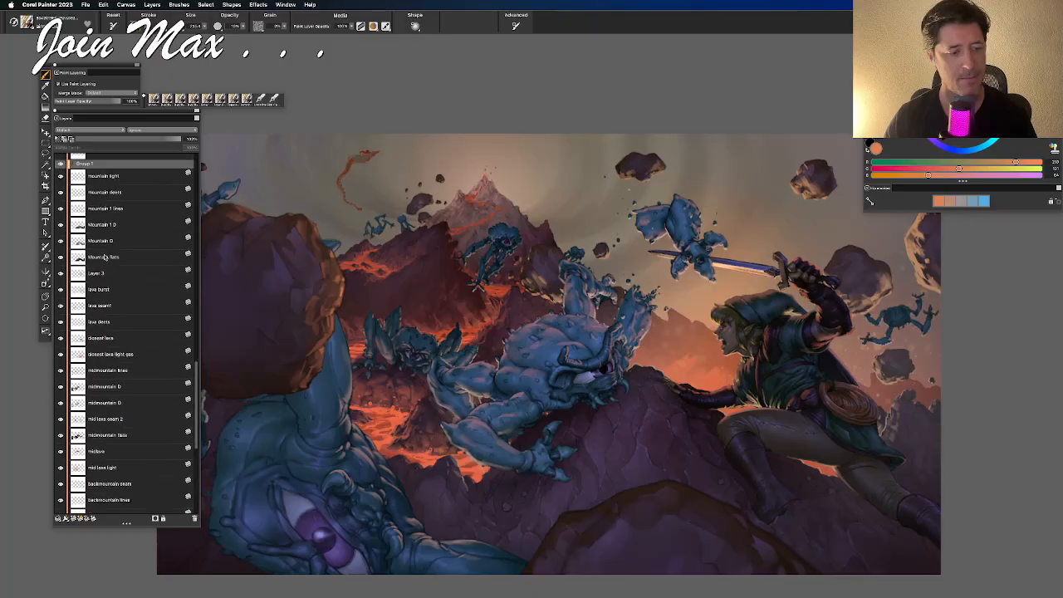
# Move the tektite group directly below the haze layer "Layer 3" and rename that layer "atmos"
pyautogui.scroll(1, 105, 257)
pyautogui.moveTo(95, 284)
pyautogui.mouseDown()
pyautogui.moveTo(94, 385)
pyautogui.moveTo(94, 300)
pyautogui.mouseUp()
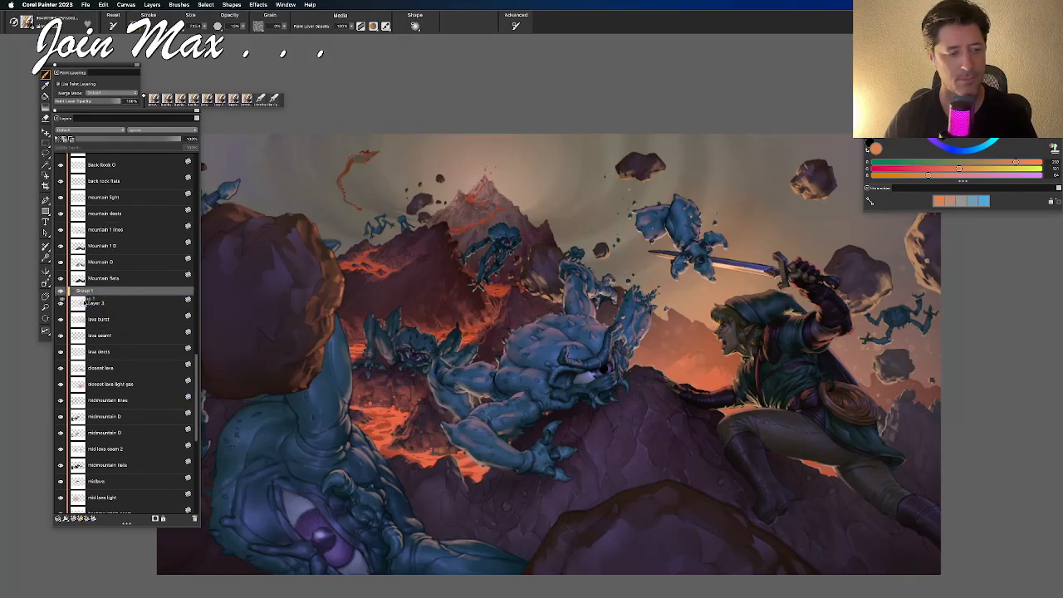
pyautogui.doubleClick(93, 296)
pyautogui.write('atmos')
pyautogui.press('Return')
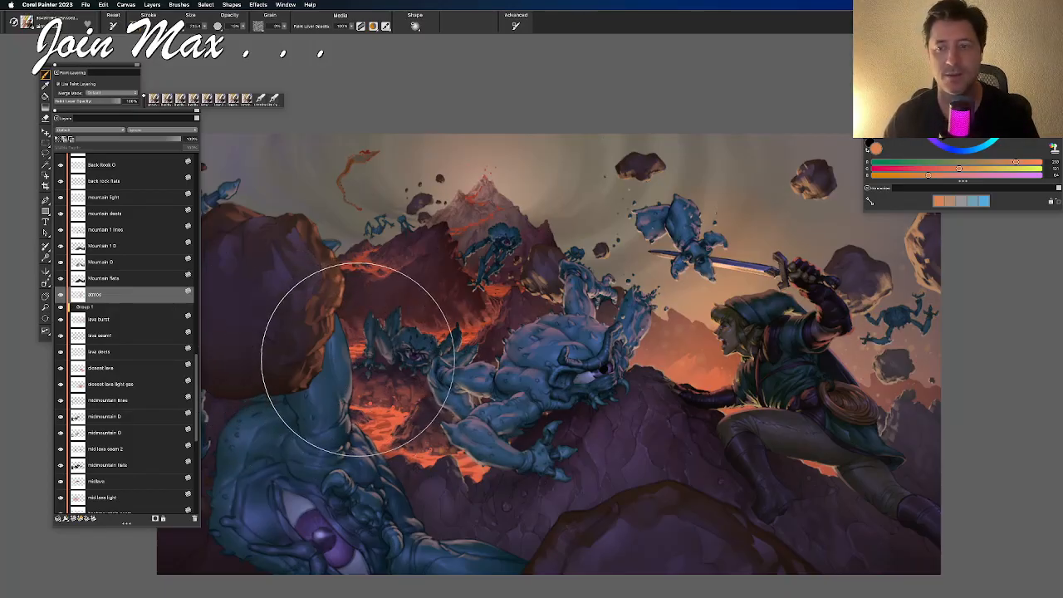
# Toggle the visibility of the "atmos" layer and the tektite group to compare the illustration with and without them
pyautogui.press('super+equal')
pyautogui.moveTo(366, 369)
pyautogui.mouseDown()
pyautogui.moveTo(357, 323)
pyautogui.moveTo(346, 352)
pyautogui.mouseUp()
pyautogui.press('super+minus')
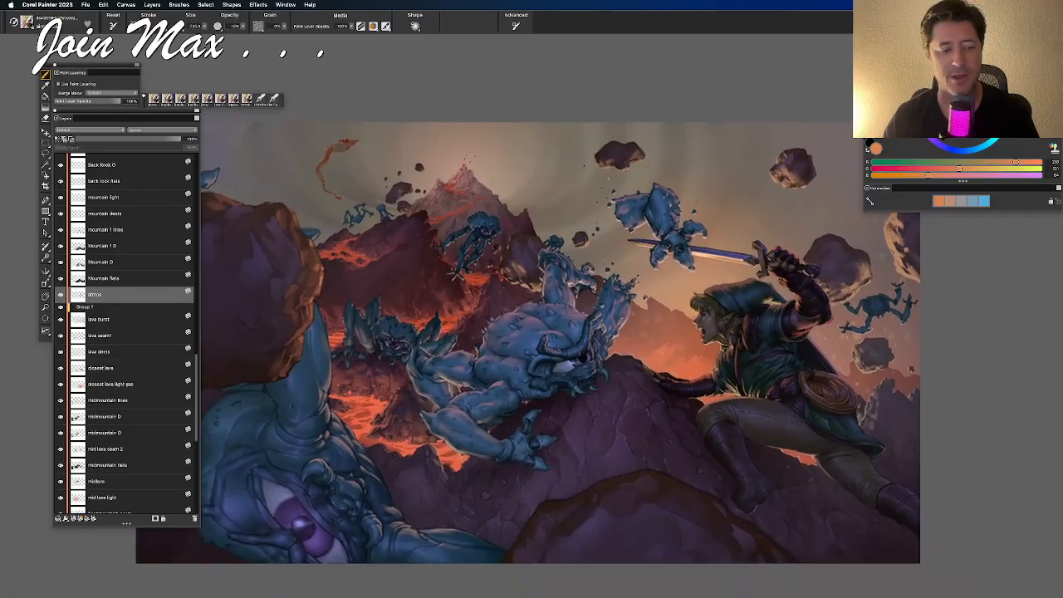
pyautogui.click(60, 295)
pyautogui.click(60, 296)
pyautogui.click(60, 296)
pyautogui.click(60, 296)
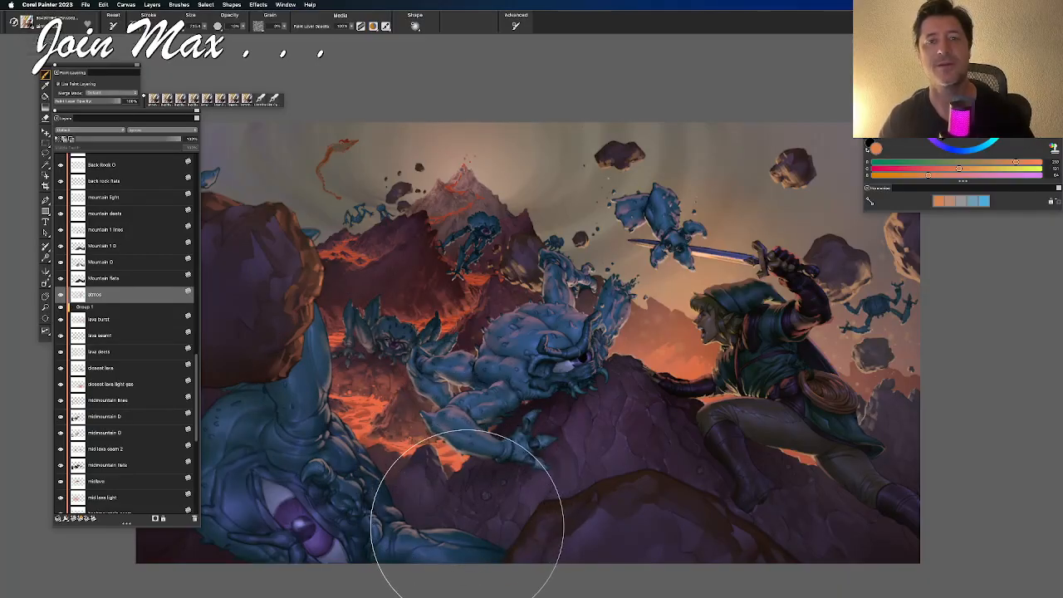
pyautogui.moveTo(492, 392)
pyautogui.mouseDown()
pyautogui.moveTo(536, 340)
pyautogui.moveTo(616, 383)
pyautogui.moveTo(600, 388)
pyautogui.mouseUp()
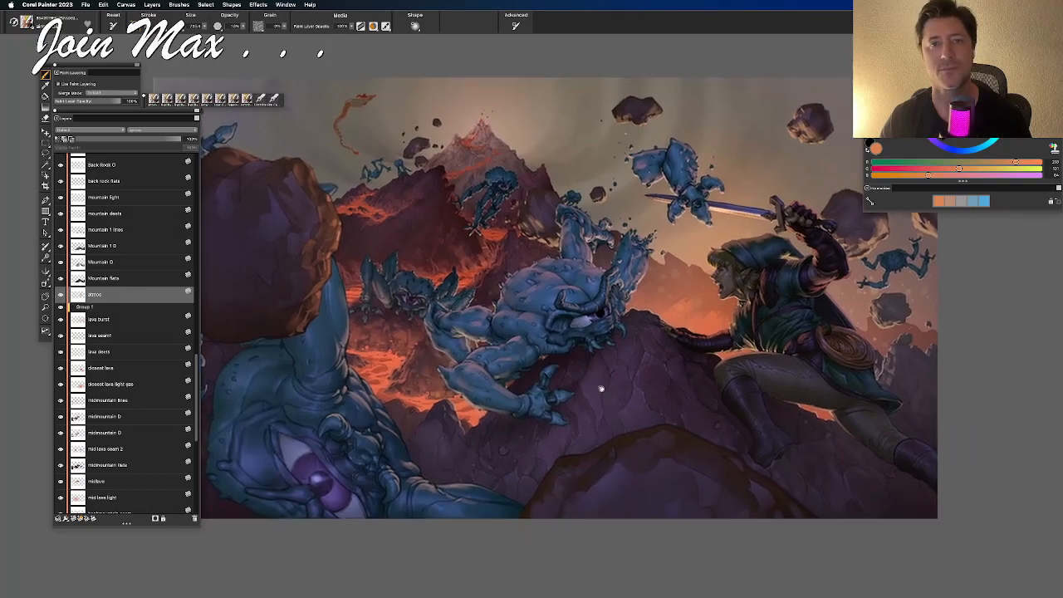
pyautogui.click(62, 307)
pyautogui.click(62, 307)
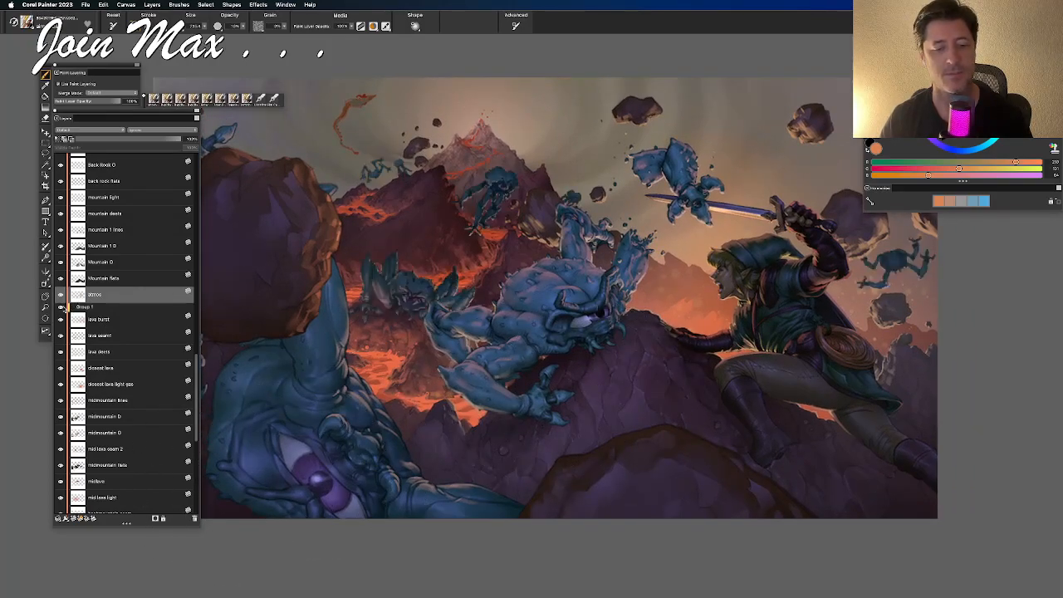
# Move the six tektite 3 layers, from "tektite3 lava lite" to "Tektite 3 flats", out of Group 1 to between "atmos" and the group
pyautogui.click(73, 307)
pyautogui.click(111, 322)
pyautogui.click(108, 352)
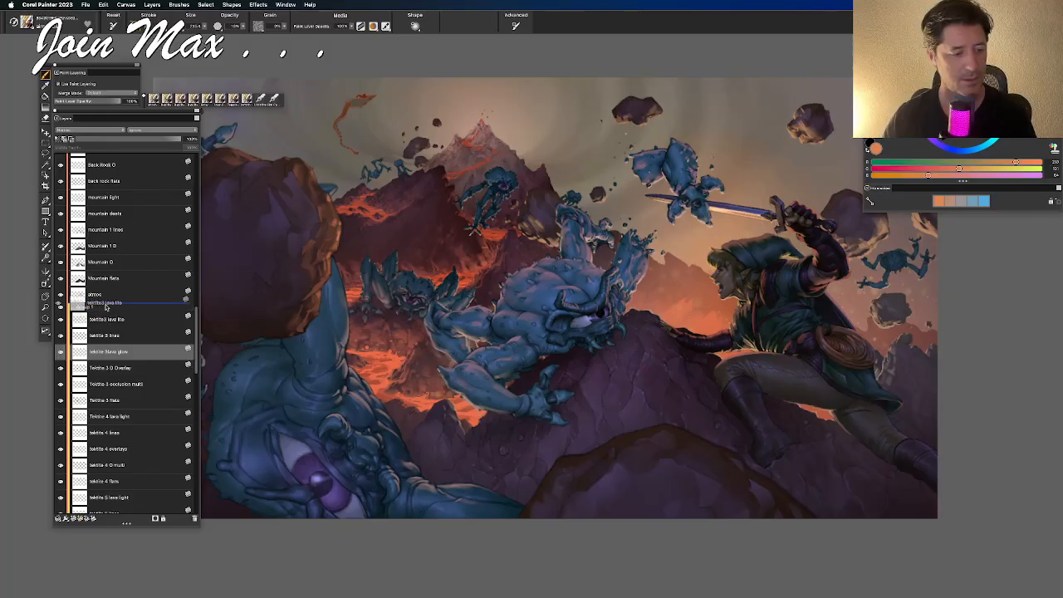
pyautogui.moveTo(109, 322); pyautogui.dragTo(101, 340)
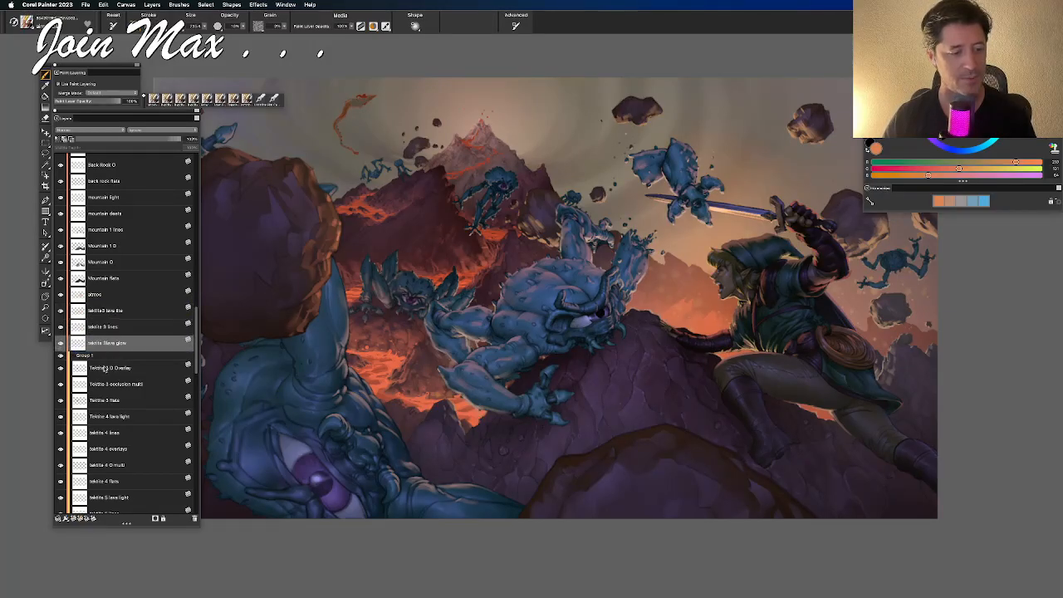
pyautogui.moveTo(107, 367); pyautogui.dragTo(108, 354)
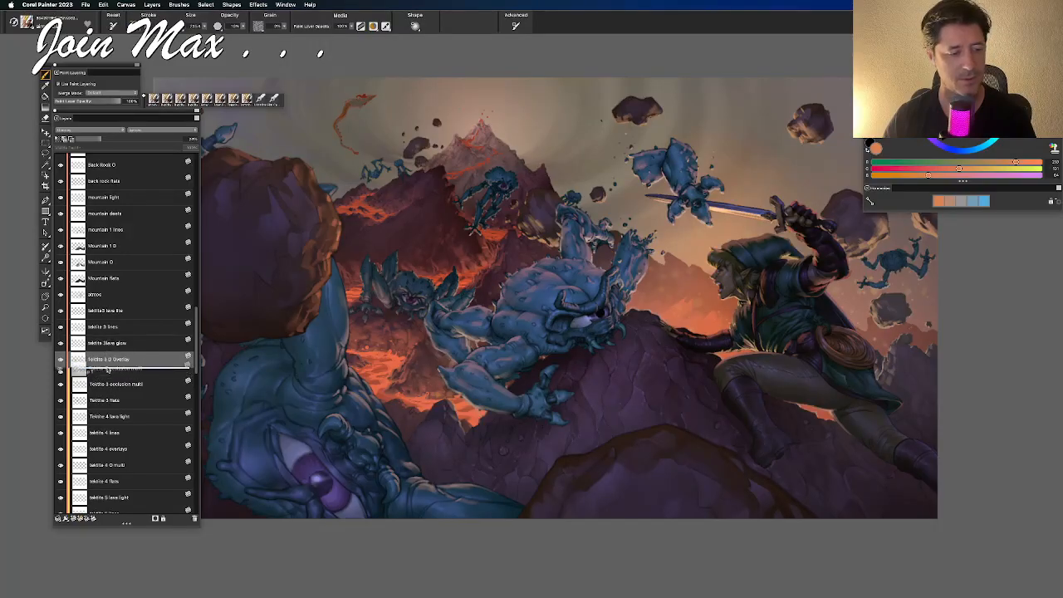
pyautogui.moveTo(103, 373); pyautogui.dragTo(102, 386)
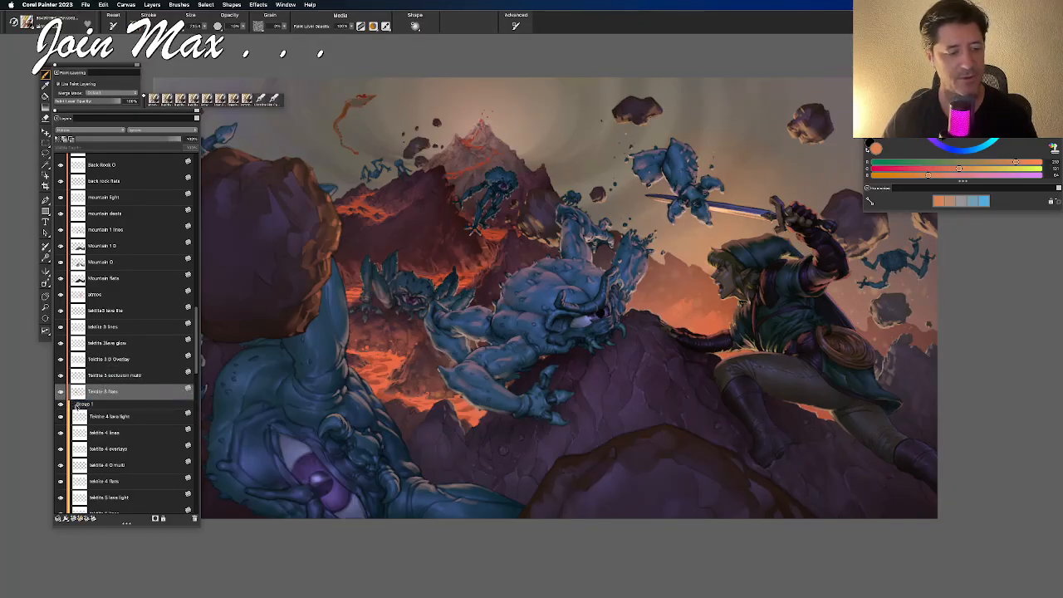
pyautogui.click(83, 404)
pyautogui.click(76, 404)
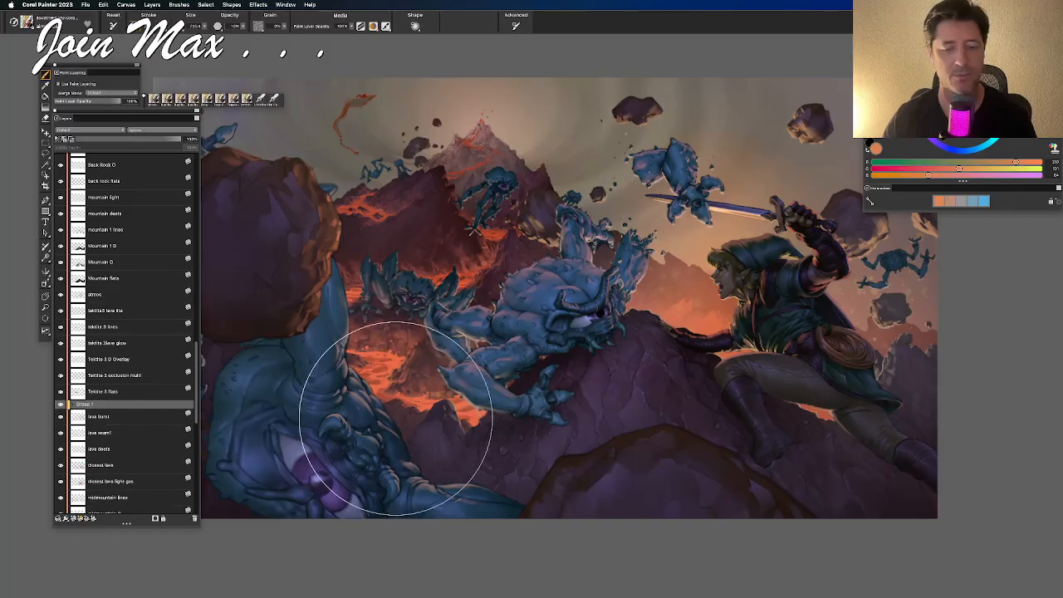
# Check which tektites remain in Group 1 by toggling its visibility, and move the group directly below "midmountain flats"
pyautogui.scroll(-3, 395, 420)
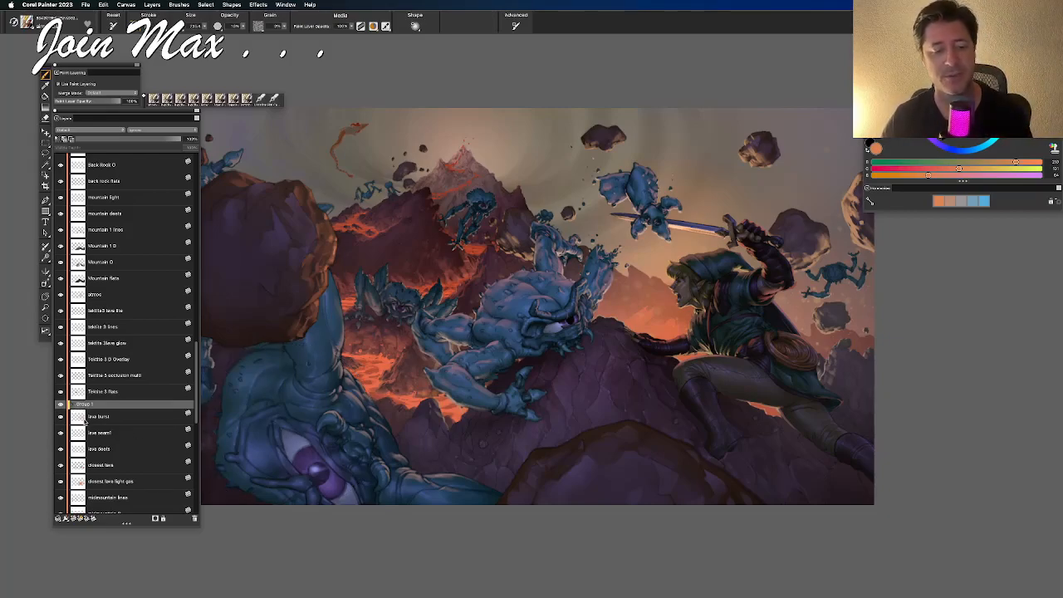
pyautogui.click(61, 403)
pyautogui.click(61, 403)
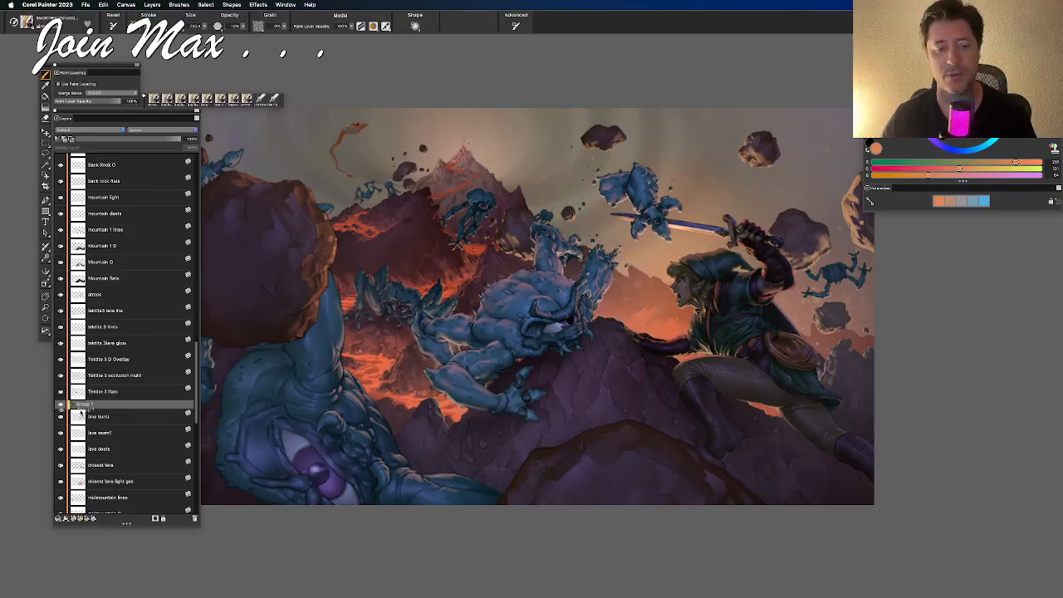
pyautogui.moveTo(81, 409); pyautogui.dragTo(91, 459)
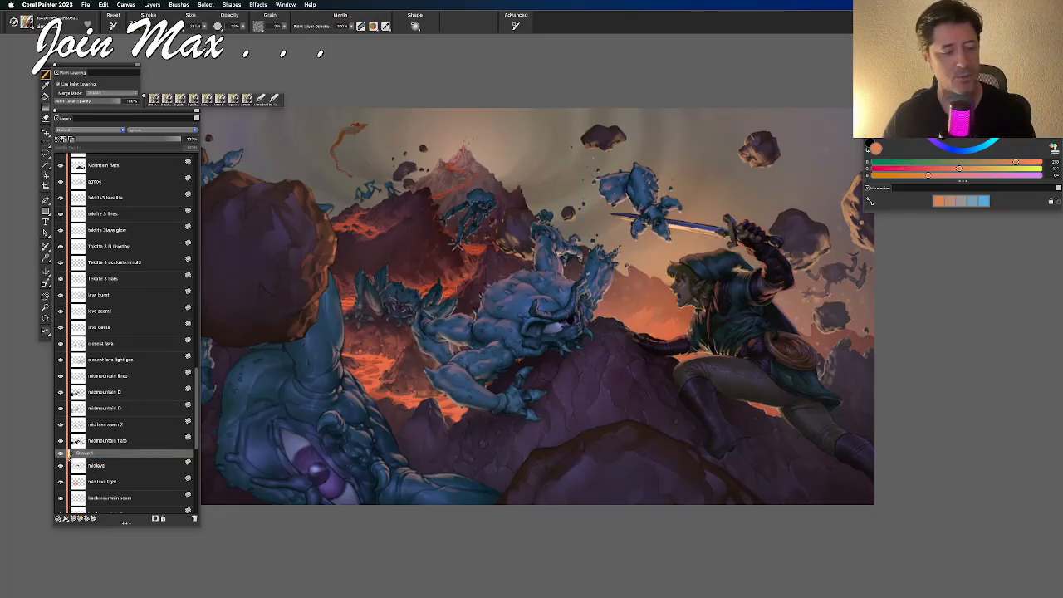
# Toggle the visibility of "midmountain flats" repeatedly to check which mountain area it covers relative to the tektites
pyautogui.click(60, 440)
pyautogui.click(60, 440)
pyautogui.click(60, 440)
pyautogui.click(60, 440)
pyautogui.click(60, 440)
pyautogui.click(60, 440)
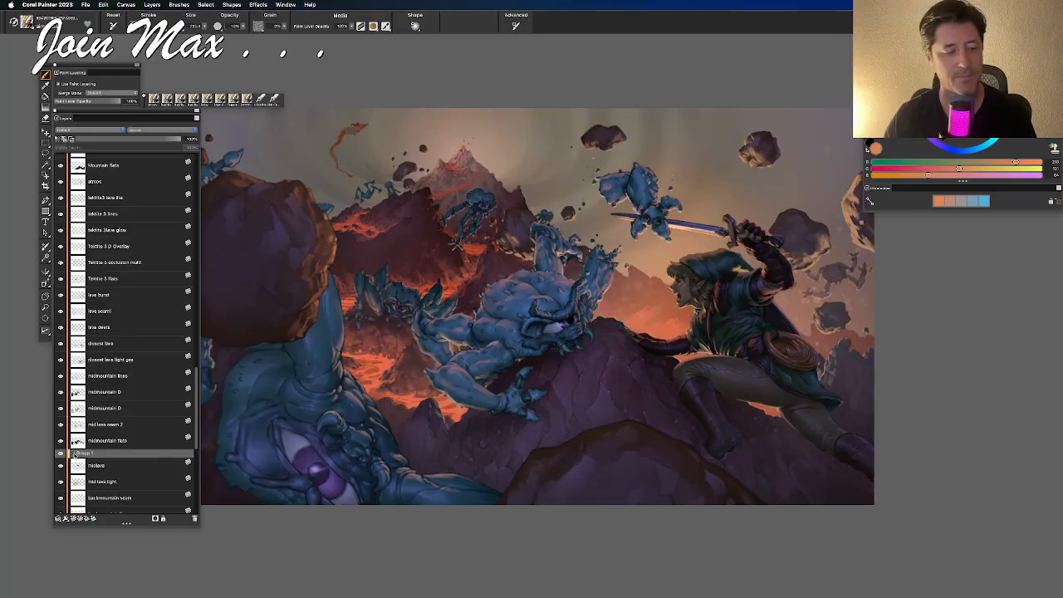
# Move the five tektite 4 layers out of Group 1 to directly above "midmountain lines" as a temporary group, and ungroup them there
pyautogui.click(72, 453)
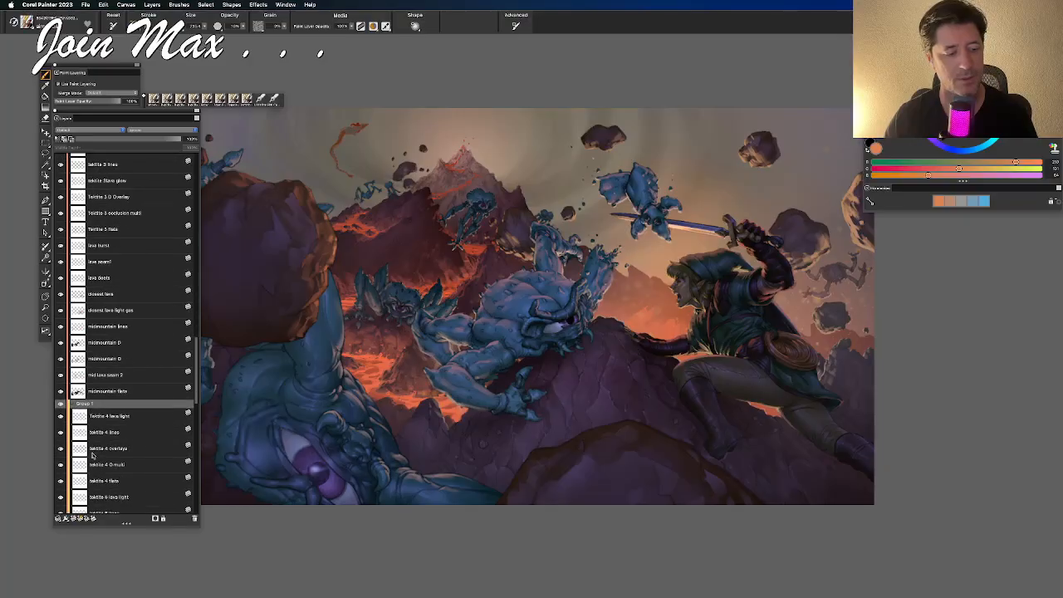
pyautogui.click(109, 419)
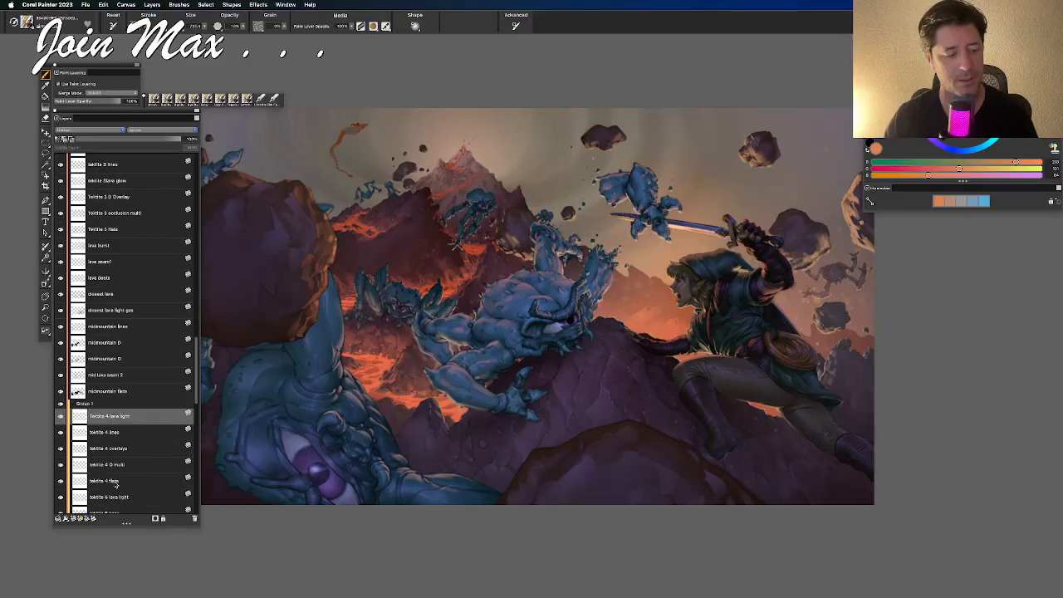
pyautogui.keyDown('shift'); pyautogui.click(116, 484); pyautogui.keyUp('shift')
pyautogui.press('super+g')
pyautogui.moveTo(89, 418); pyautogui.dragTo(83, 324)
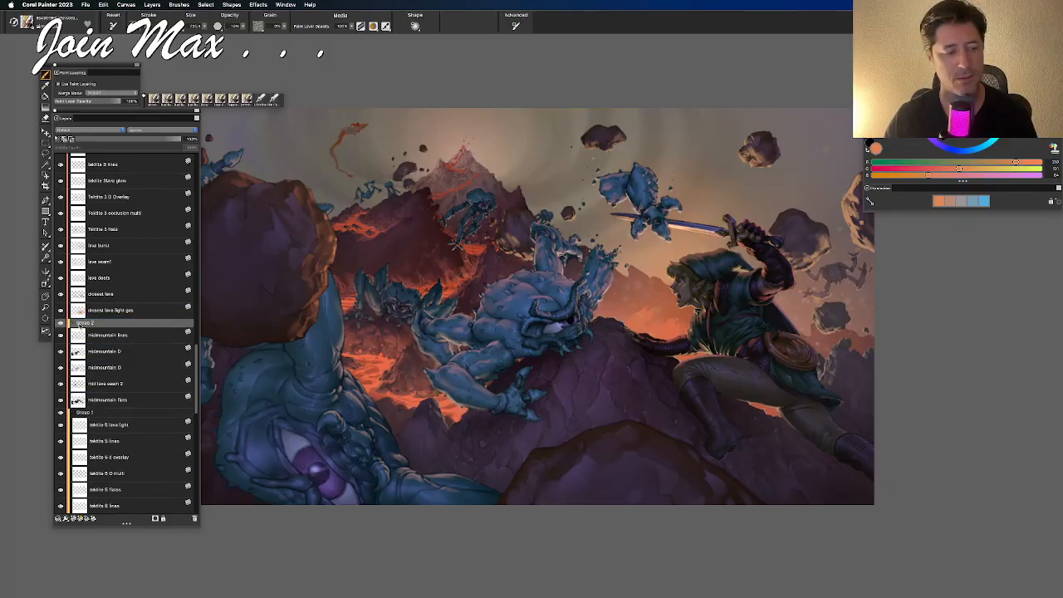
pyautogui.rightClick(80, 327)
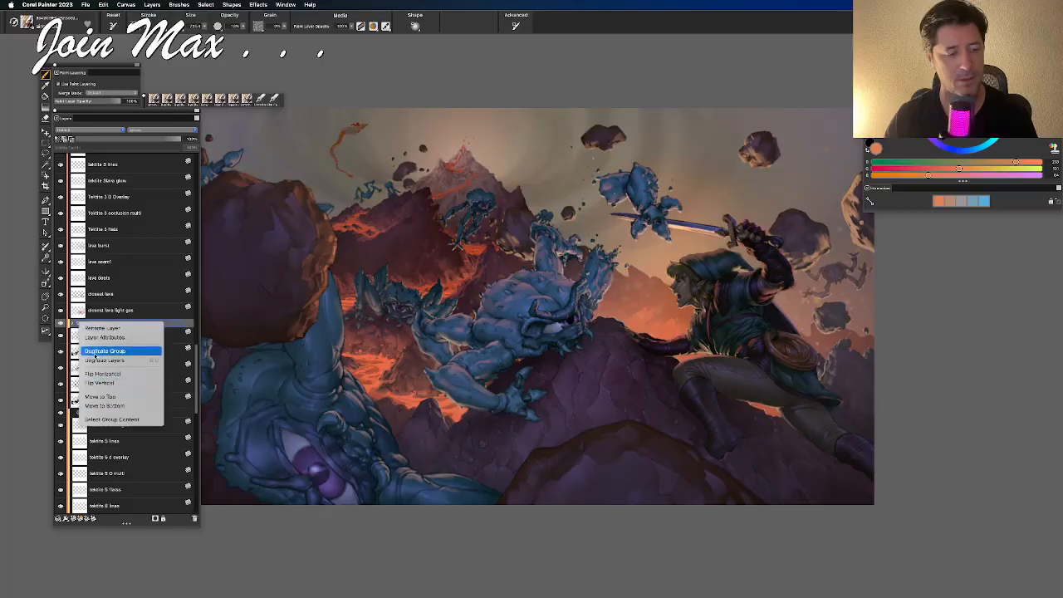
pyautogui.click(96, 351)
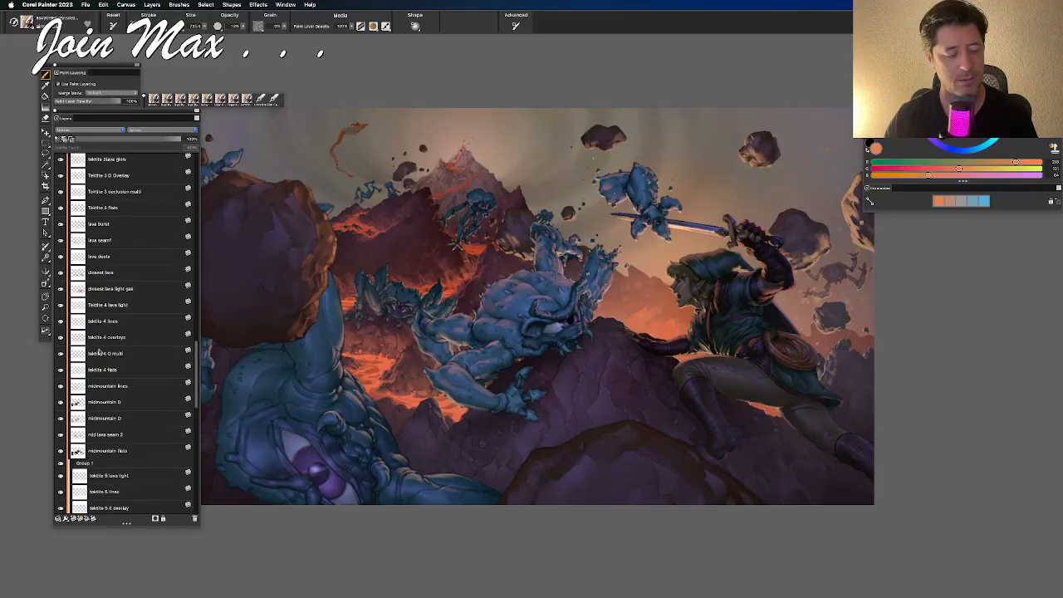
pyautogui.scroll(-3, 75, 422)
pyautogui.click(72, 401)
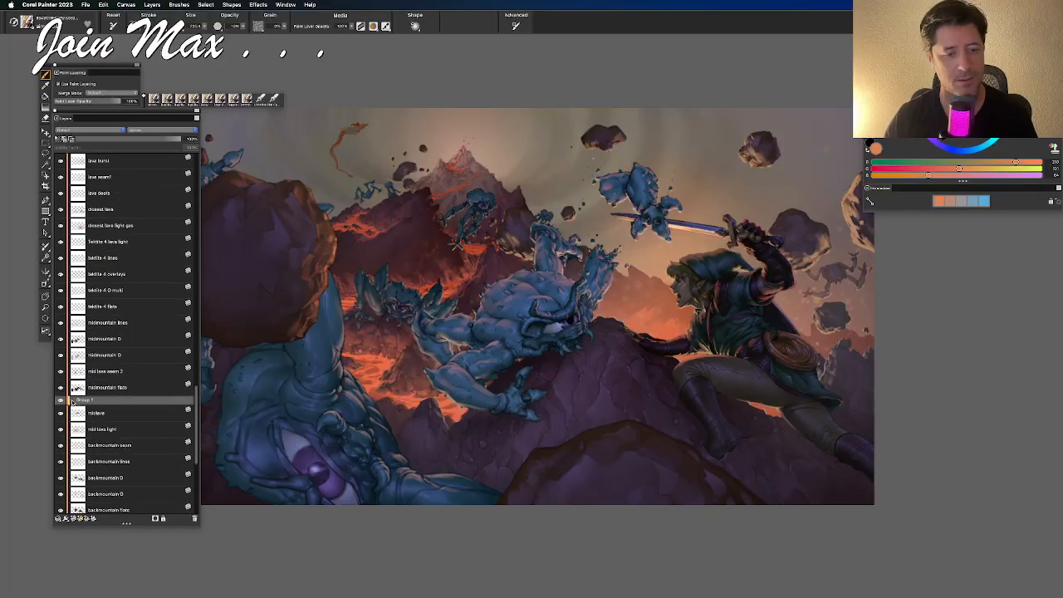
# Toggle the visibility of Group 1 and the "midlava" layer to check which parts of the scene each one covers
pyautogui.click(60, 401)
pyautogui.click(60, 401)
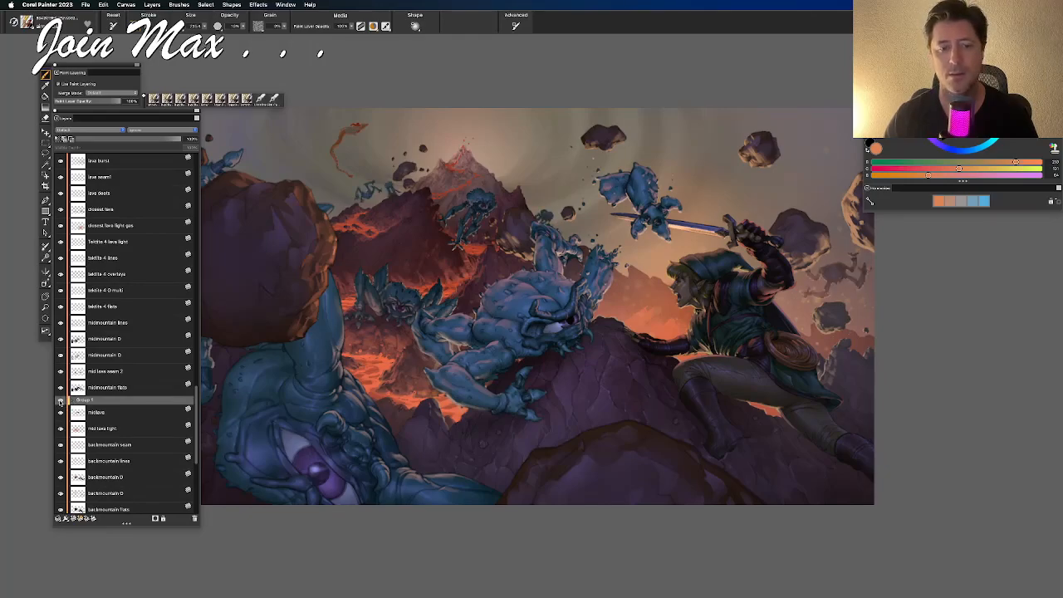
pyautogui.click(60, 401)
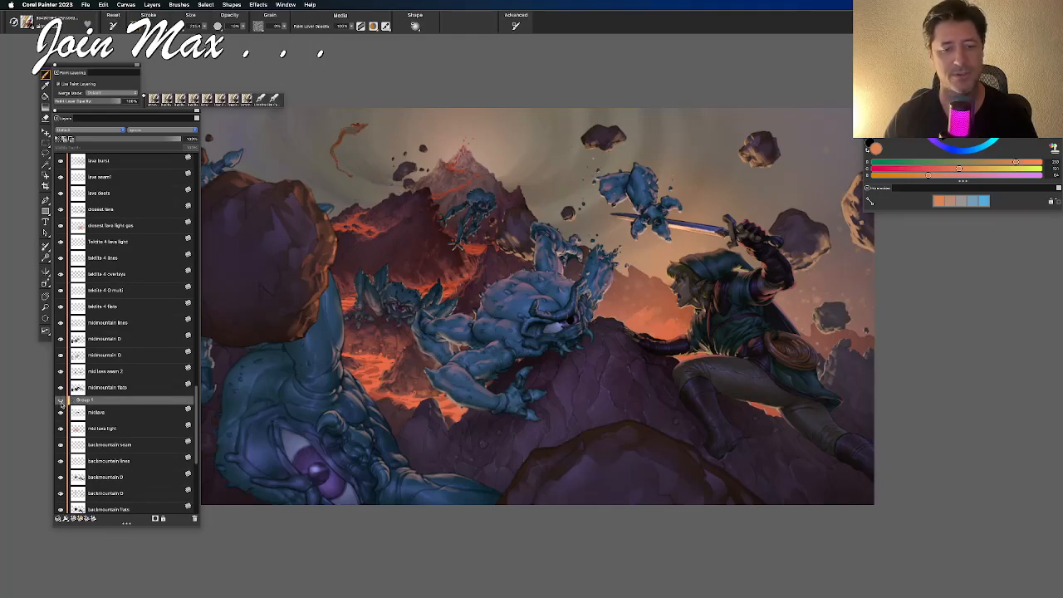
pyautogui.click(60, 401)
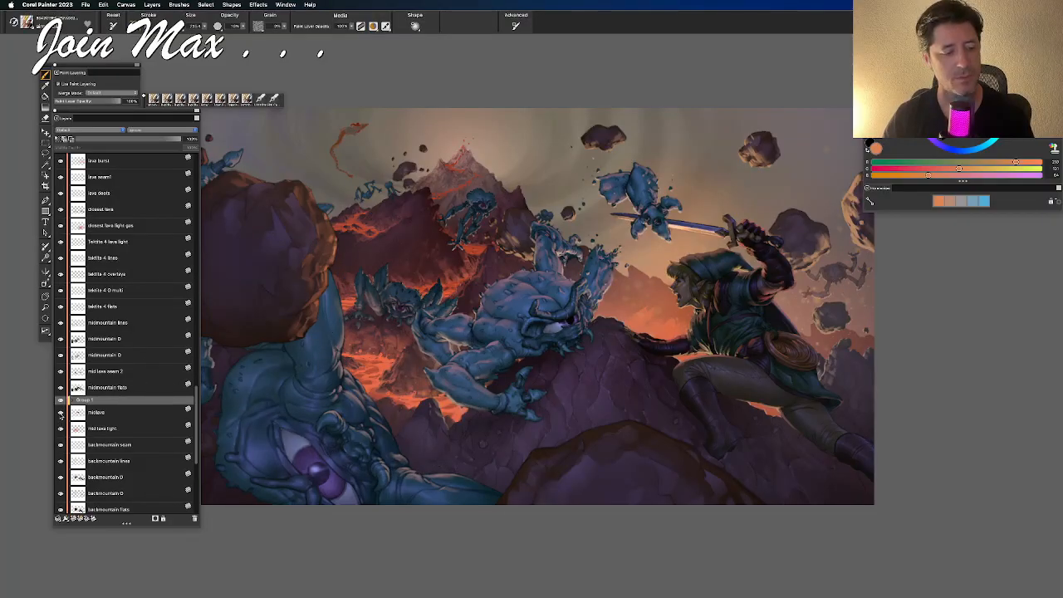
pyautogui.click(61, 413)
pyautogui.click(60, 413)
pyautogui.click(61, 413)
pyautogui.click(60, 413)
# Check what "backmountain seam" covers by toggling its visibility, and add a new layer directly above it for haze
pyautogui.click(72, 428)
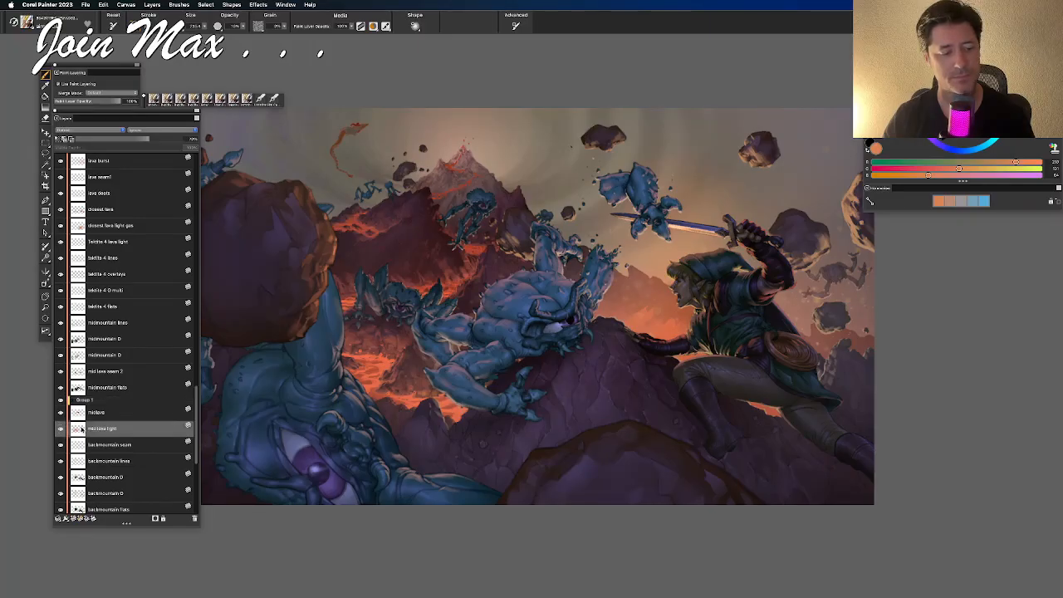
pyautogui.click(60, 445)
pyautogui.click(60, 446)
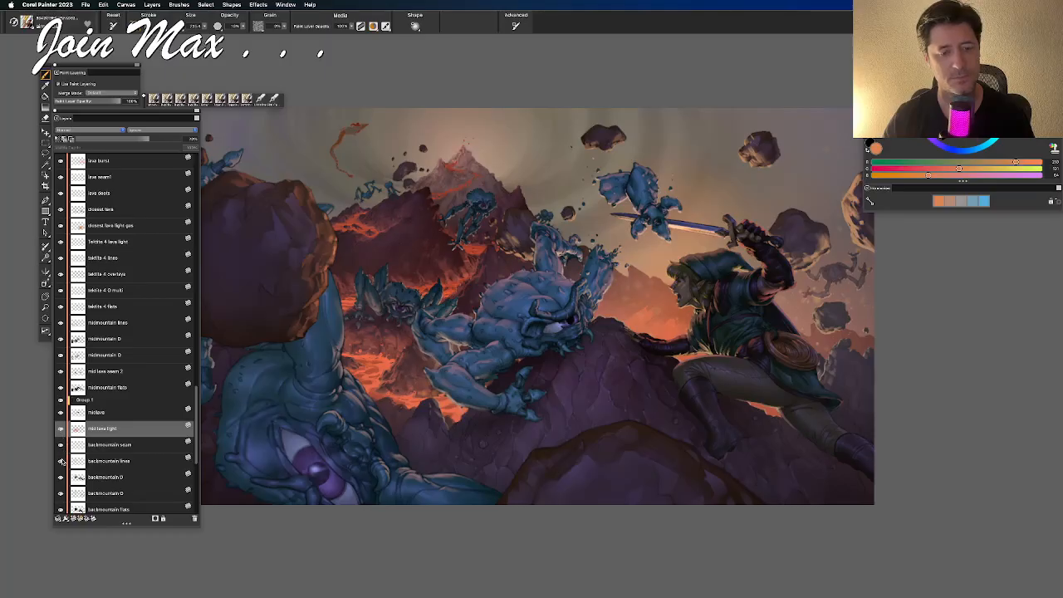
pyautogui.click(71, 445)
pyautogui.click(61, 446)
pyautogui.click(60, 446)
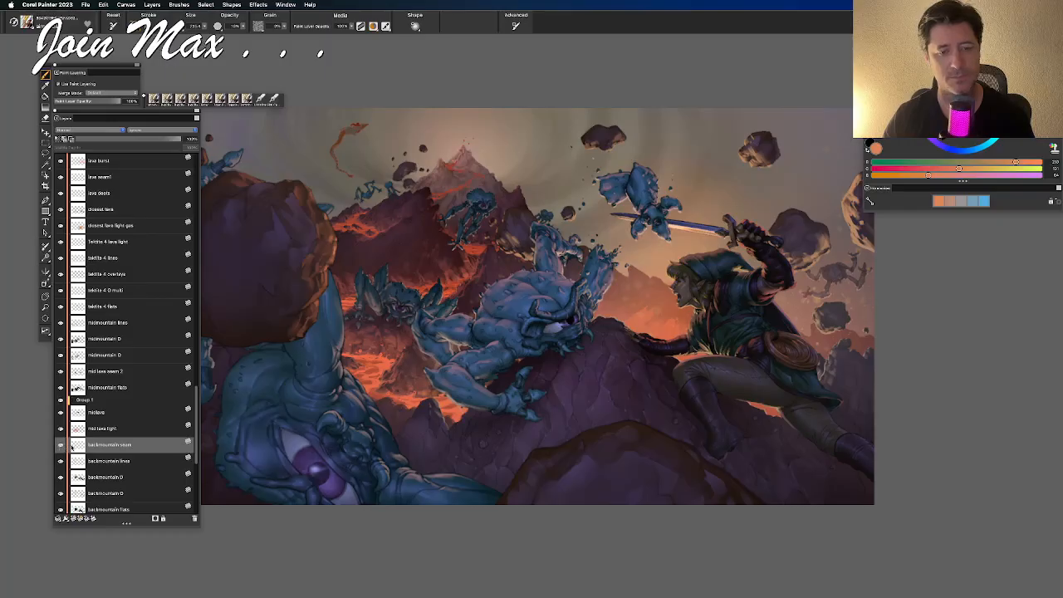
pyautogui.click(79, 433)
pyautogui.click(79, 445)
pyautogui.click(74, 518)
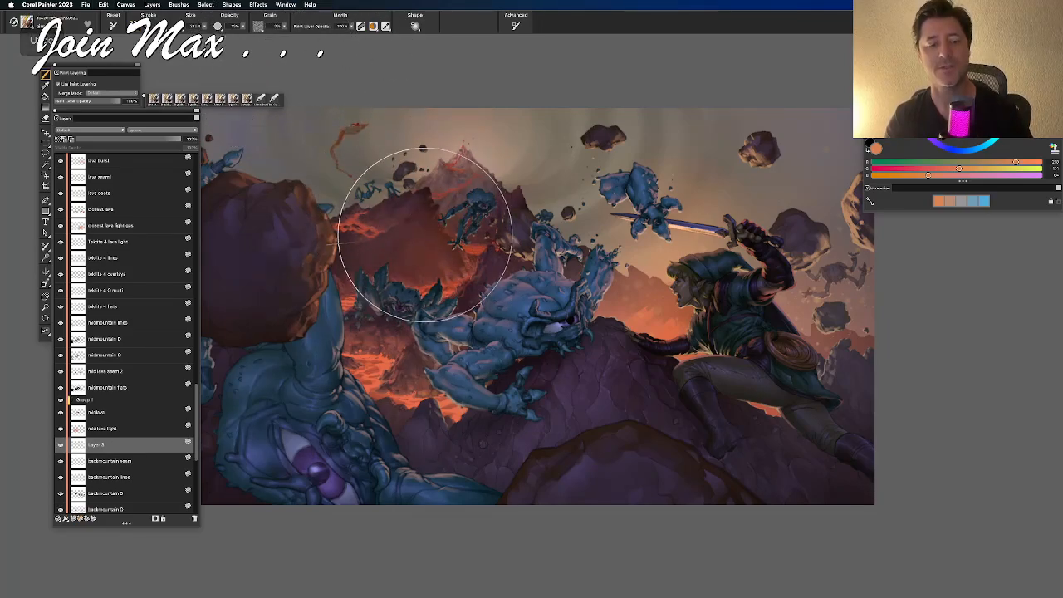
# Lighten the orange brush colour and test soft haze strokes over the back mountain on the new layer, undoing the trial strokes
pyautogui.click(961, 96)
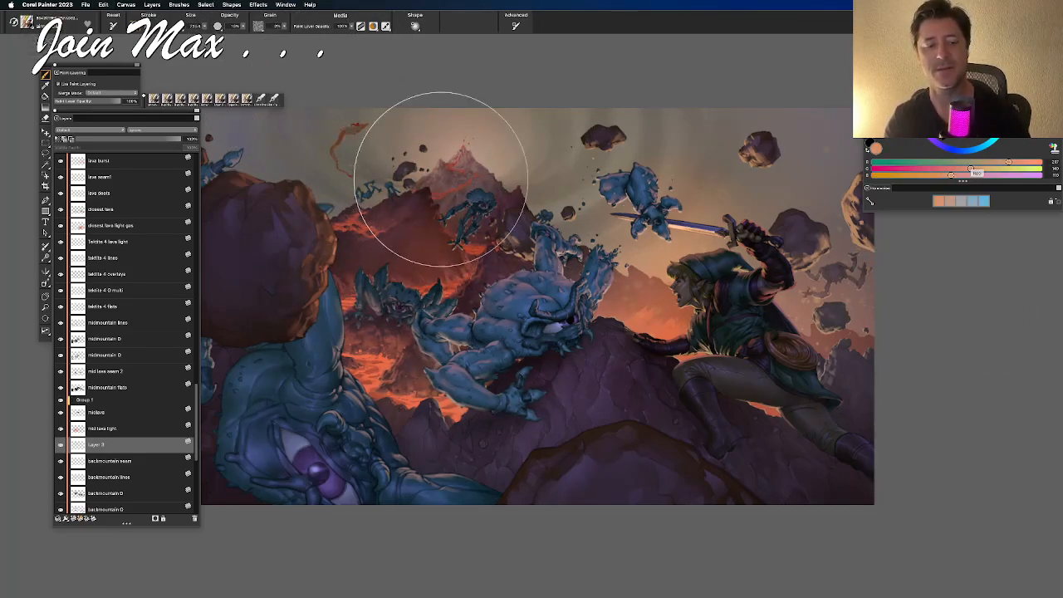
pyautogui.press('super+z')
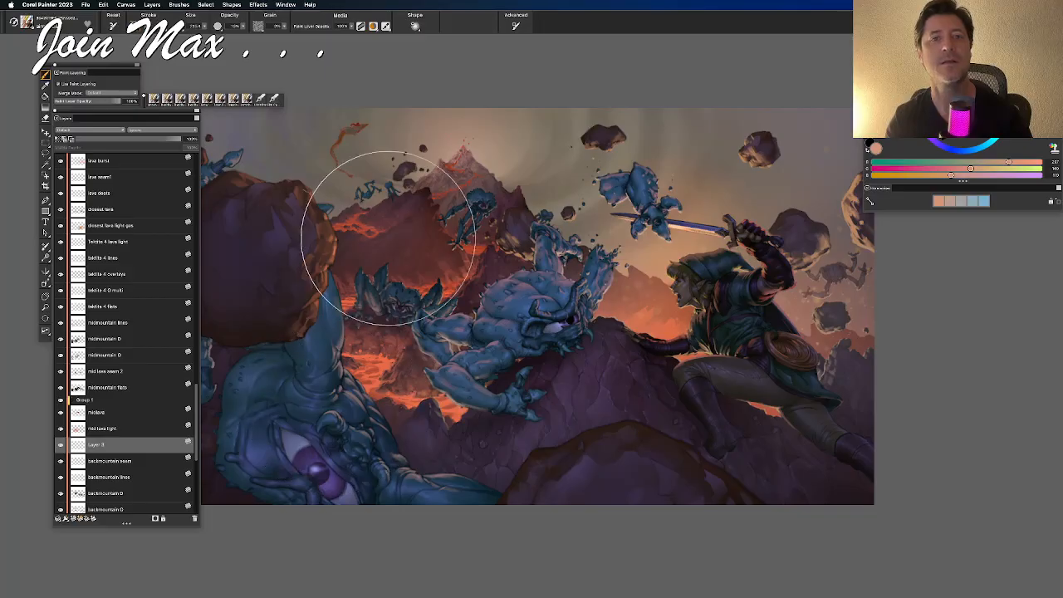
pyautogui.press('super+z')
pyautogui.press('super+z')
pyautogui.press('super+z')
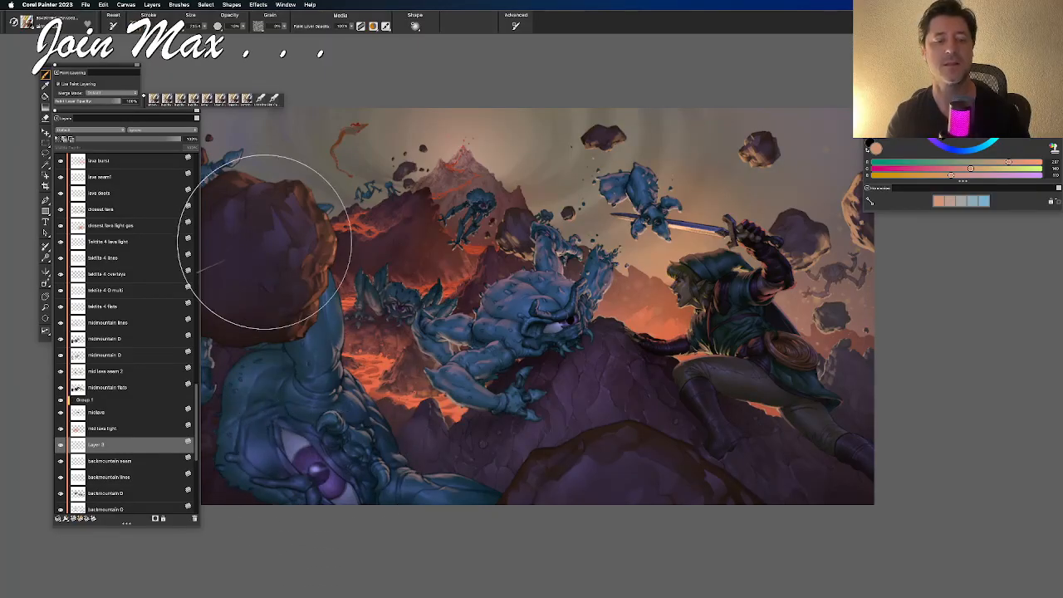
pyautogui.press('super+z')
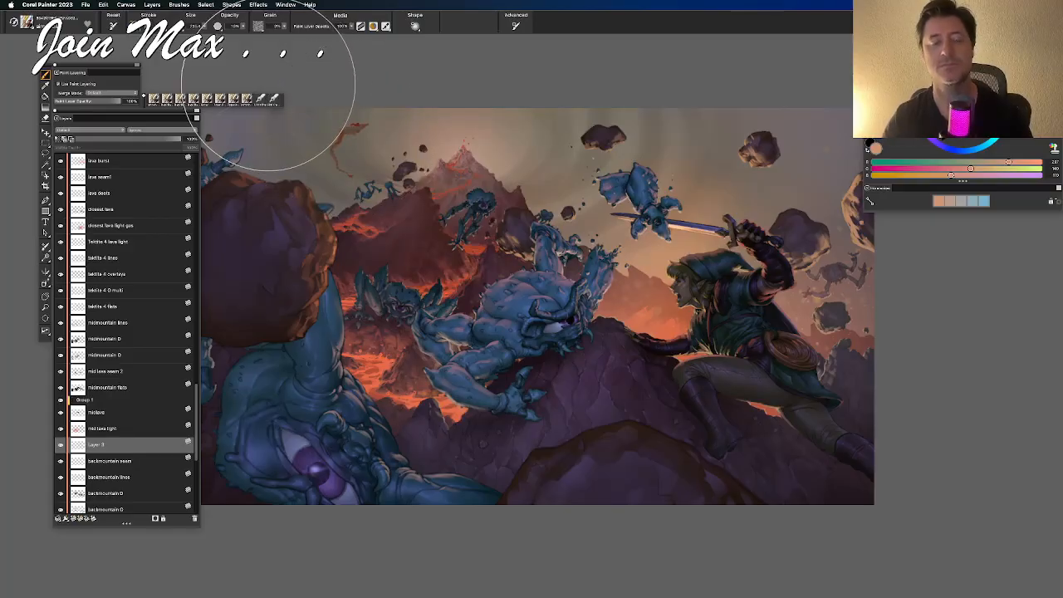
# Toggle the new haze layer's visibility to compare, and try a Lasso outline around the dark slope behind the tektites, releasing the selection
pyautogui.press('l')
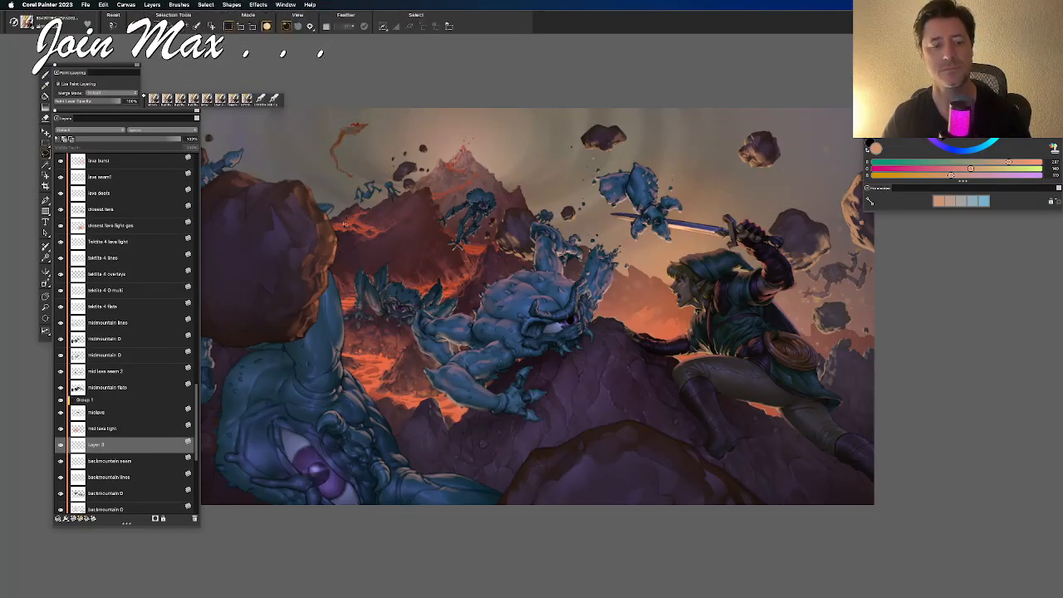
pyautogui.click(60, 447)
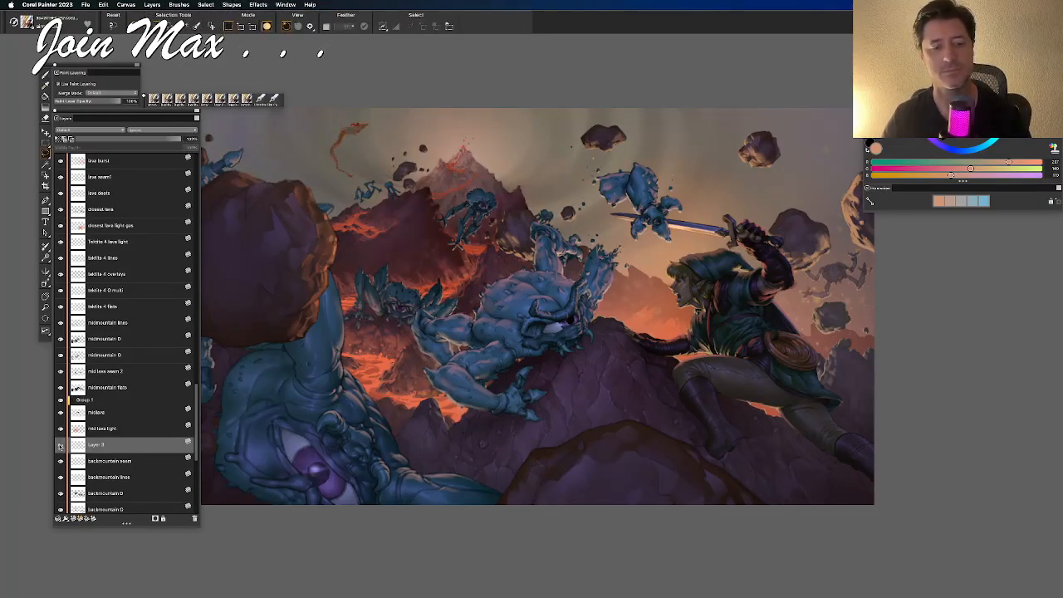
pyautogui.click(60, 445)
pyautogui.click(60, 445)
pyautogui.click(60, 445)
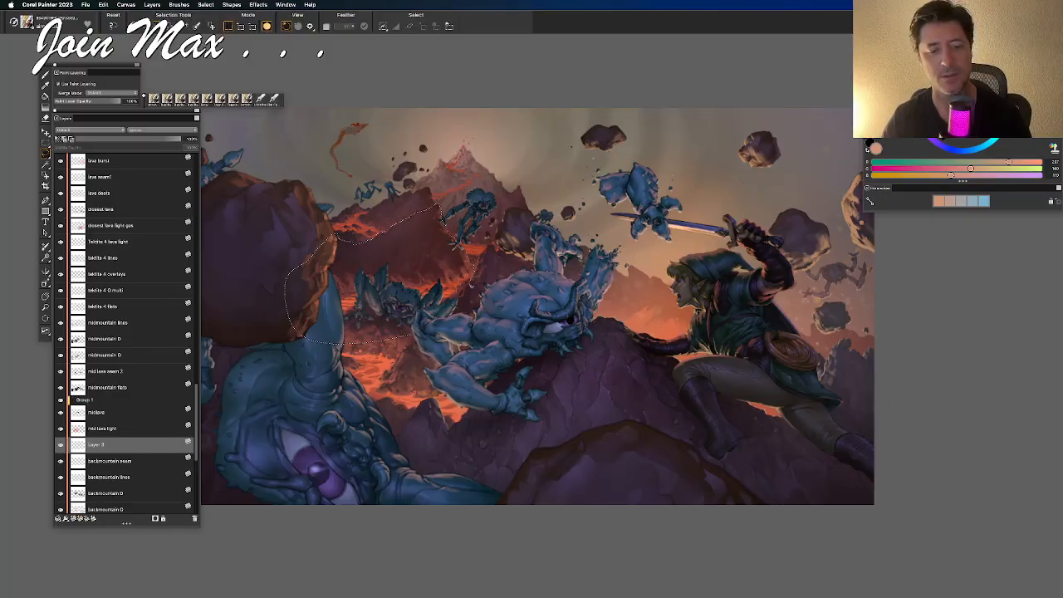
pyautogui.press('super+d')
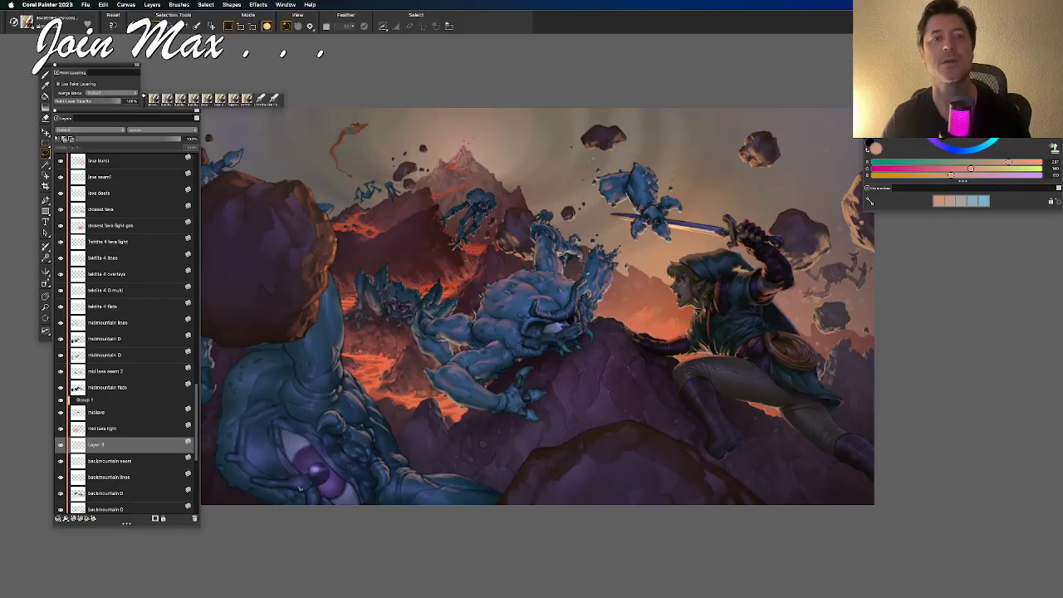
# Inspect the haze around the lava valley, back mountain and tektites up close and at full-illustration view
pyautogui.press('b')
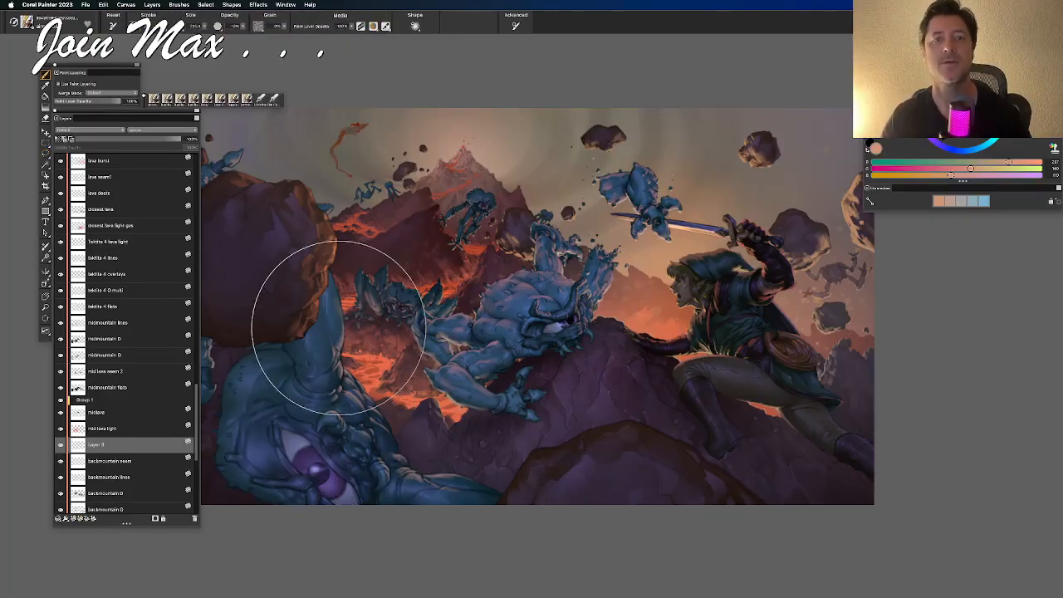
pyautogui.press('super+equal')
pyautogui.moveTo(422, 293); pyautogui.dragTo(529, 390)
pyautogui.press('super+equal')
pyautogui.press('super+equal')
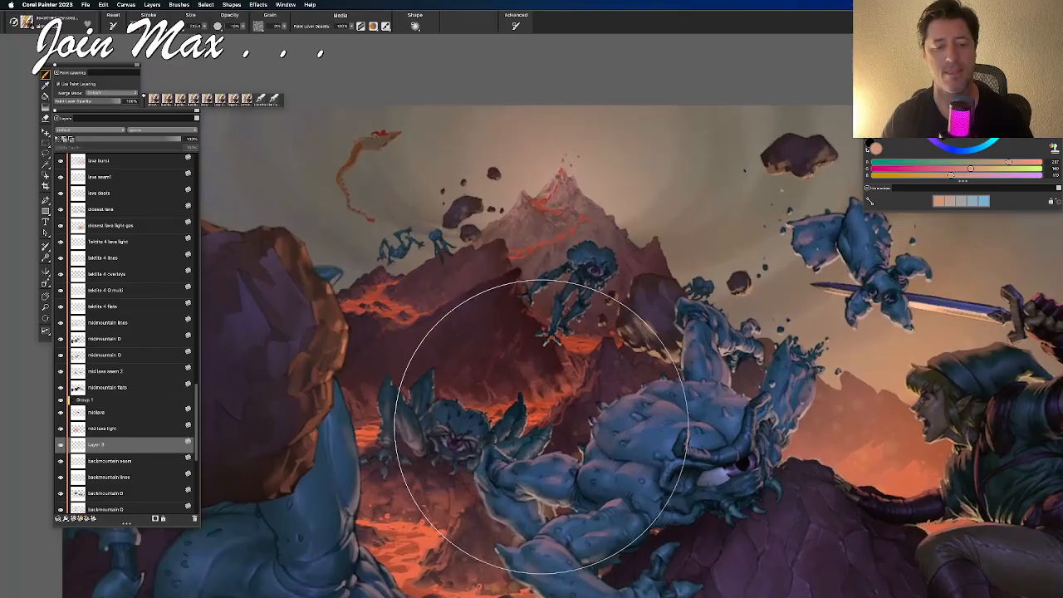
pyautogui.moveTo(607, 320); pyautogui.dragTo(482, 209)
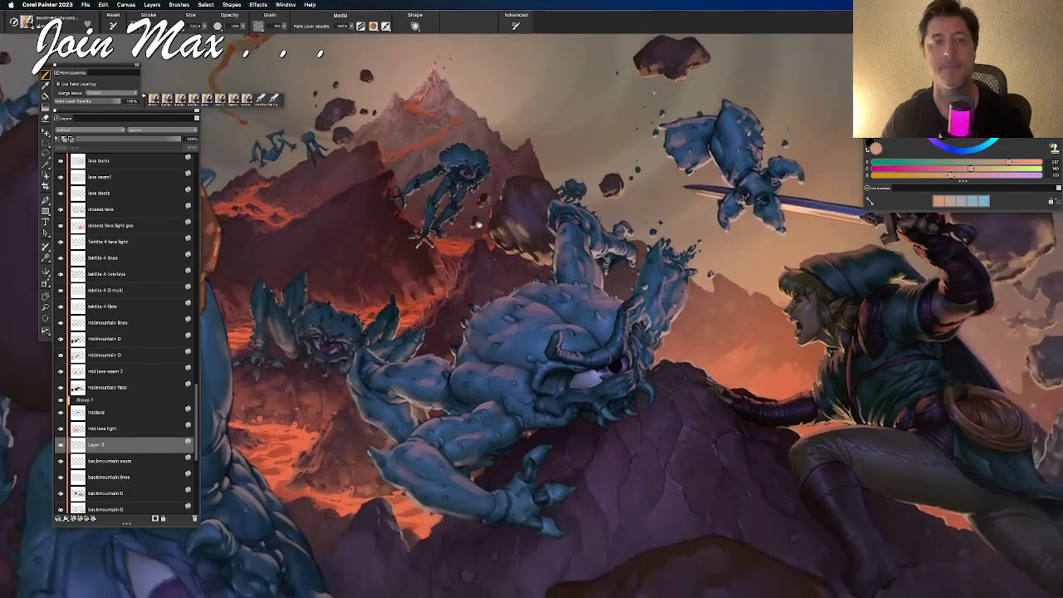
pyautogui.press('super+minus')
pyautogui.press('super+minus')
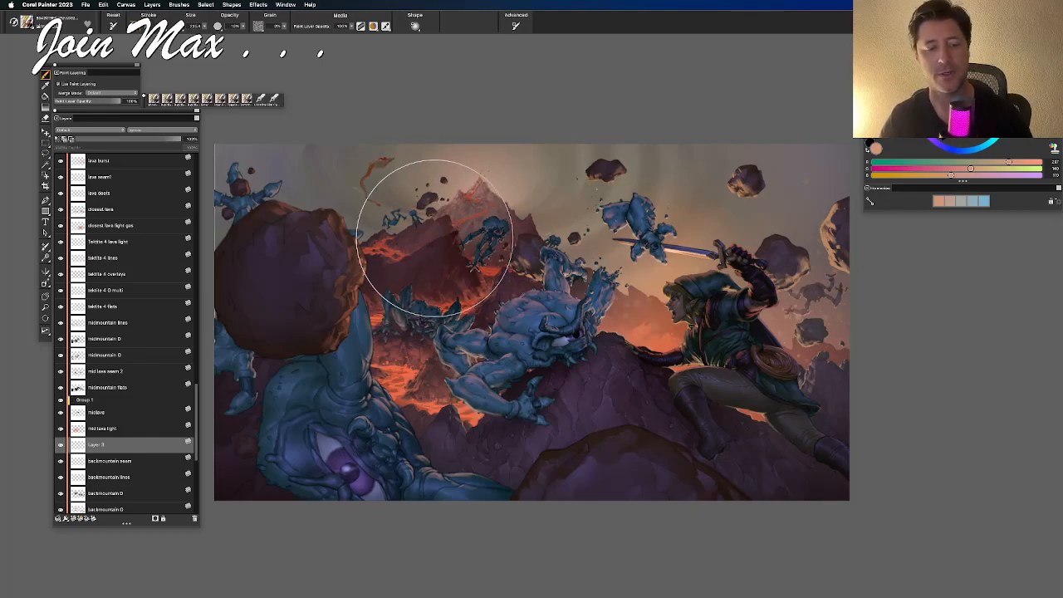
# Lasso the dark slope and lava valley around the central tektites, switch to the Eraser for that area, and release the selection
pyautogui.press('l')
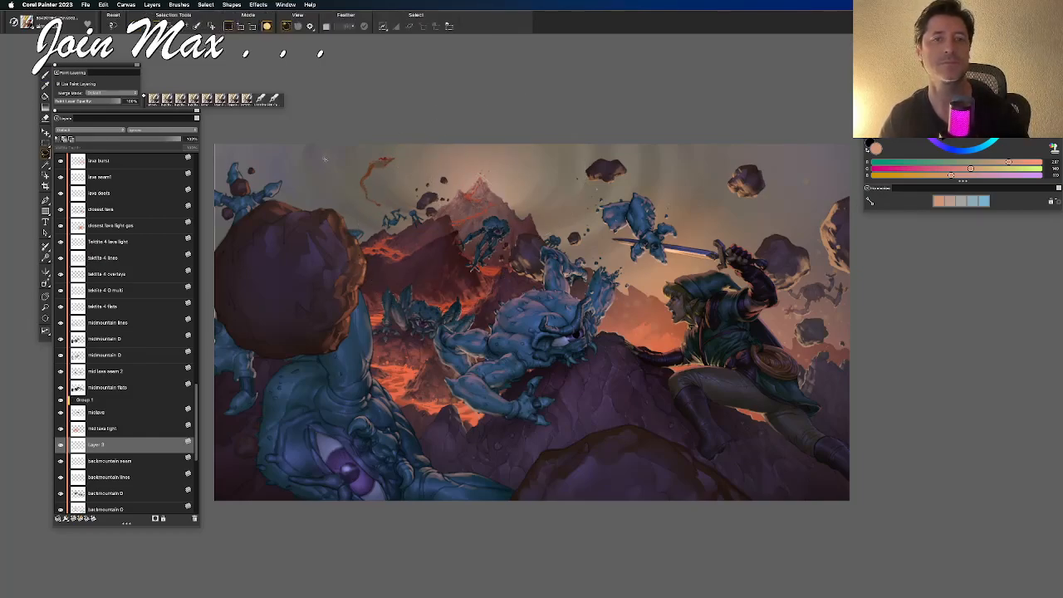
pyautogui.press('super+z')
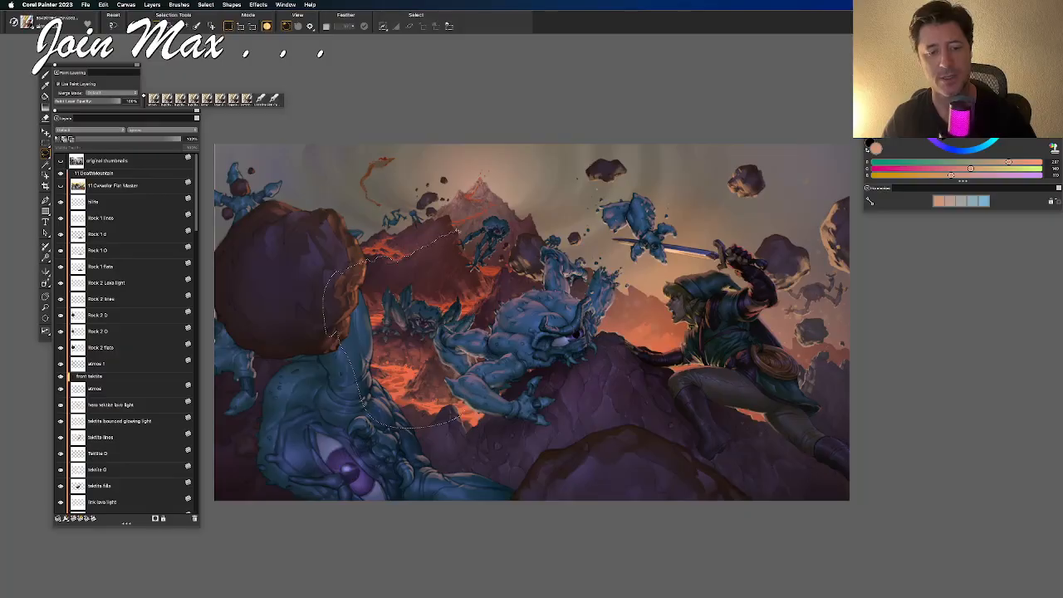
pyautogui.moveTo(532, 357); pyautogui.dragTo(481, 461)
pyautogui.press('n')
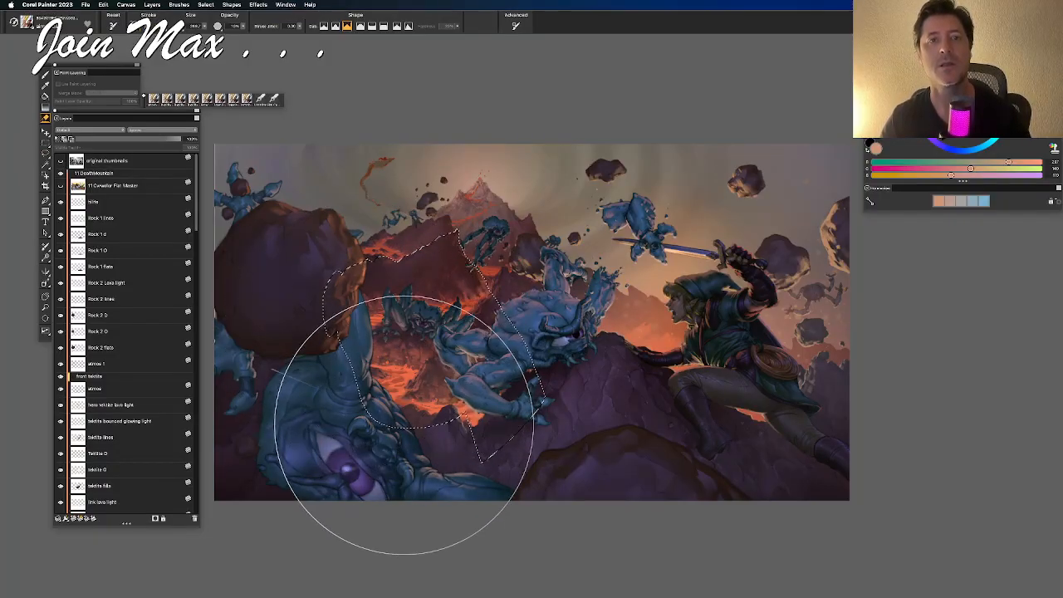
pyautogui.press('super+d')
pyautogui.press('l')
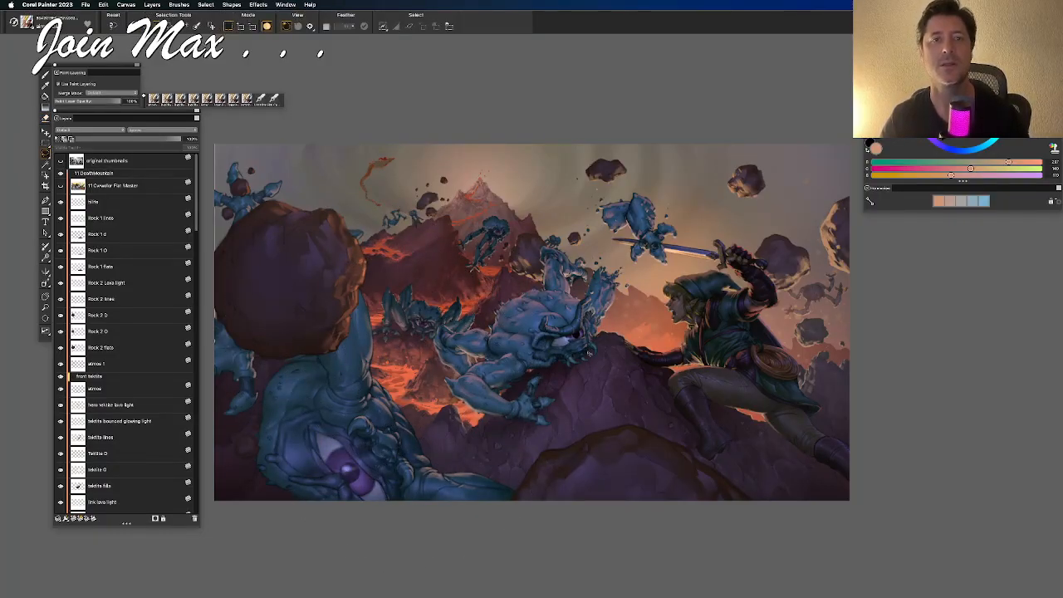
# Toggle the "atmos" layer below the front tektite group to compare the whole illustration with and without its haze
pyautogui.moveTo(456, 454)
pyautogui.mouseDown()
pyautogui.moveTo(425, 432)
pyautogui.moveTo(433, 444)
pyautogui.mouseUp()
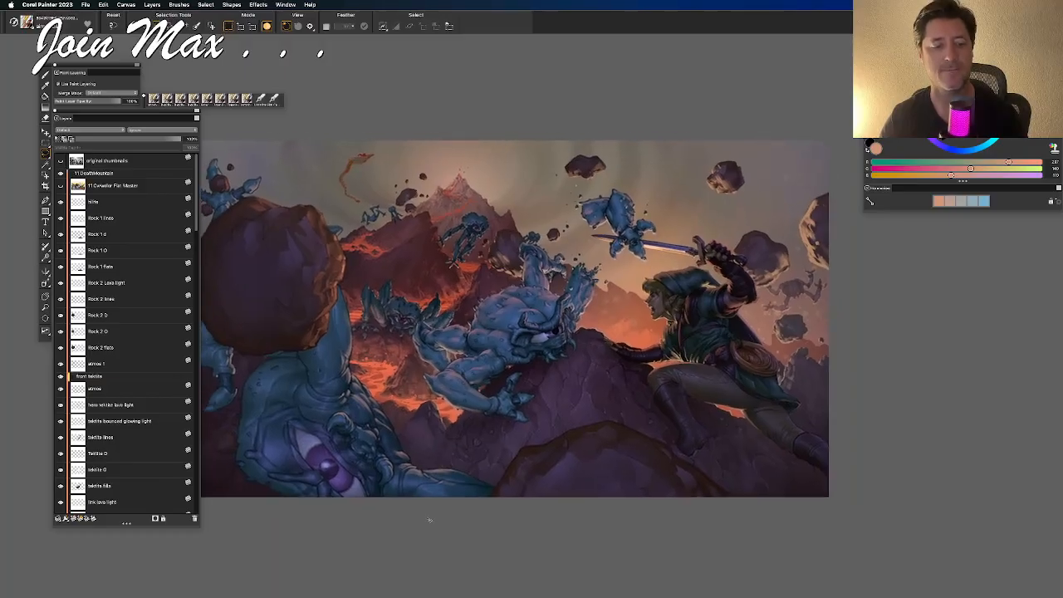
pyautogui.hscroll(5, 420, 466)
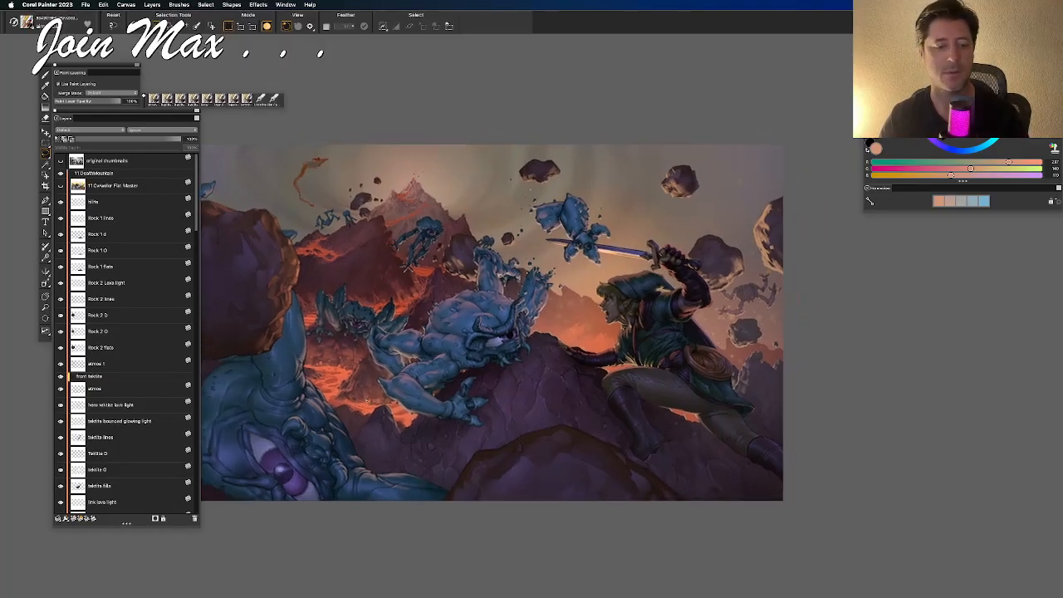
pyautogui.press('b')
pyautogui.hscroll(-10, 434, 450)
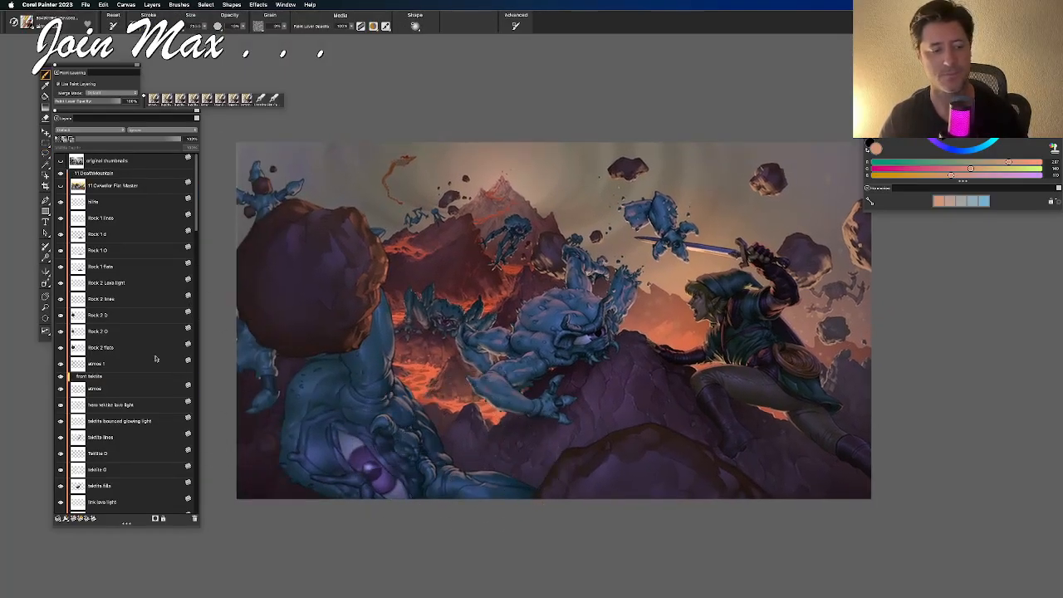
pyautogui.click(60, 390)
pyautogui.click(61, 389)
pyautogui.click(61, 390)
pyautogui.click(60, 390)
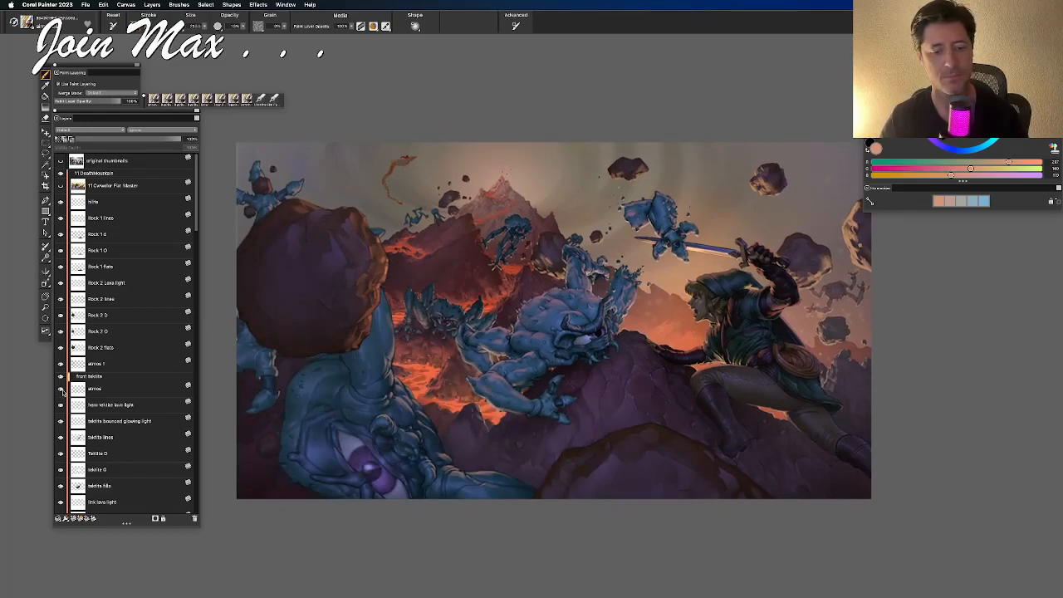
# Select the unnamed Layer 3 behind the mid-ground lava through the canvas and rename it "atmos"
pyautogui.click(99, 390)
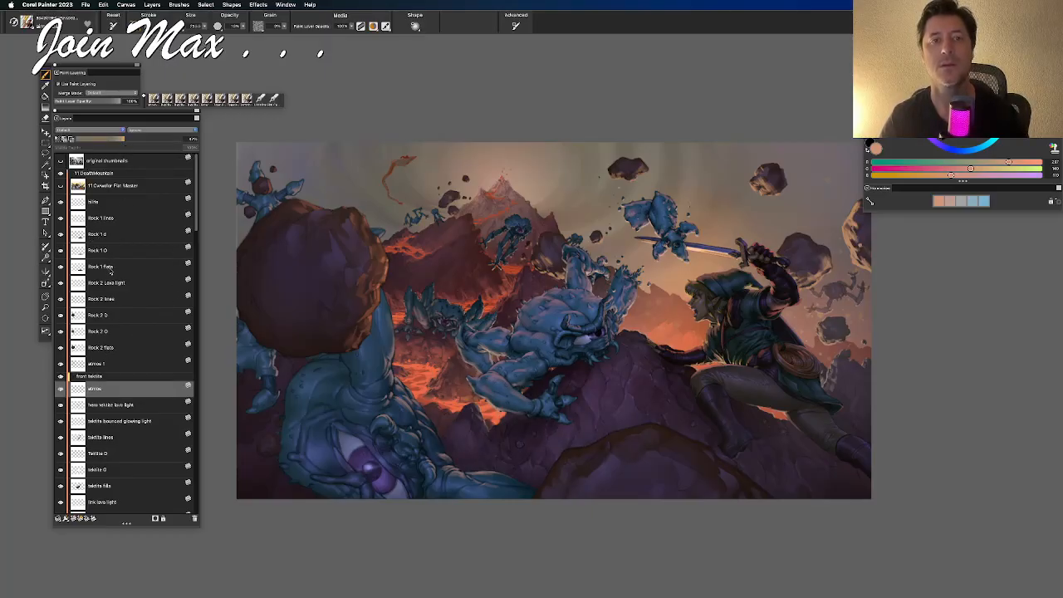
pyautogui.moveTo(200, 204); pyautogui.dragTo(197, 286)
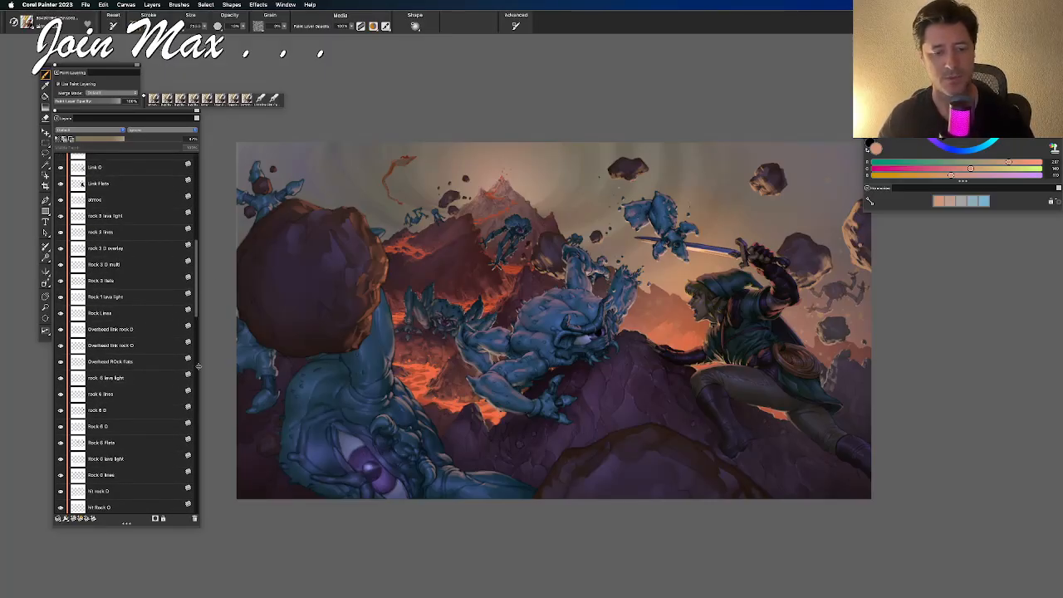
pyautogui.press('f')
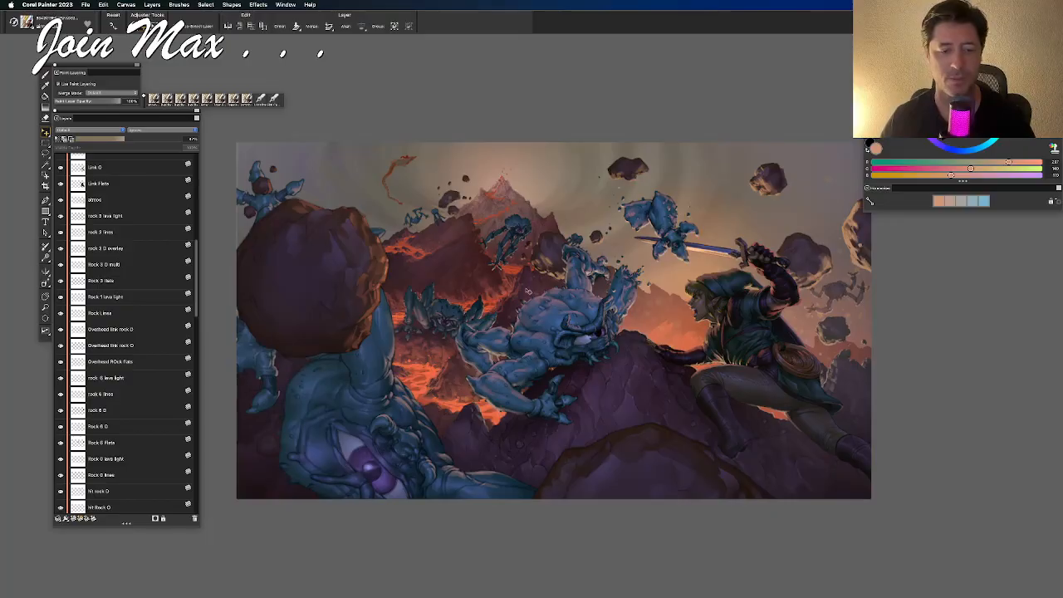
pyautogui.rightClick(529, 291)
pyautogui.click(531, 296)
pyautogui.rightClick(529, 294)
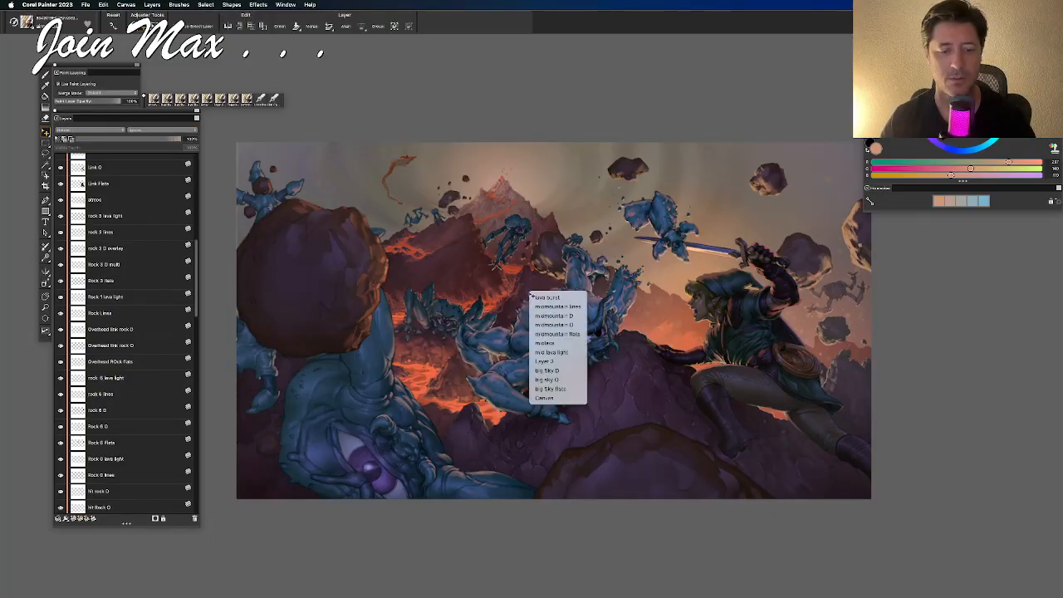
pyautogui.click(544, 362)
pyautogui.scroll(-10, 166, 287)
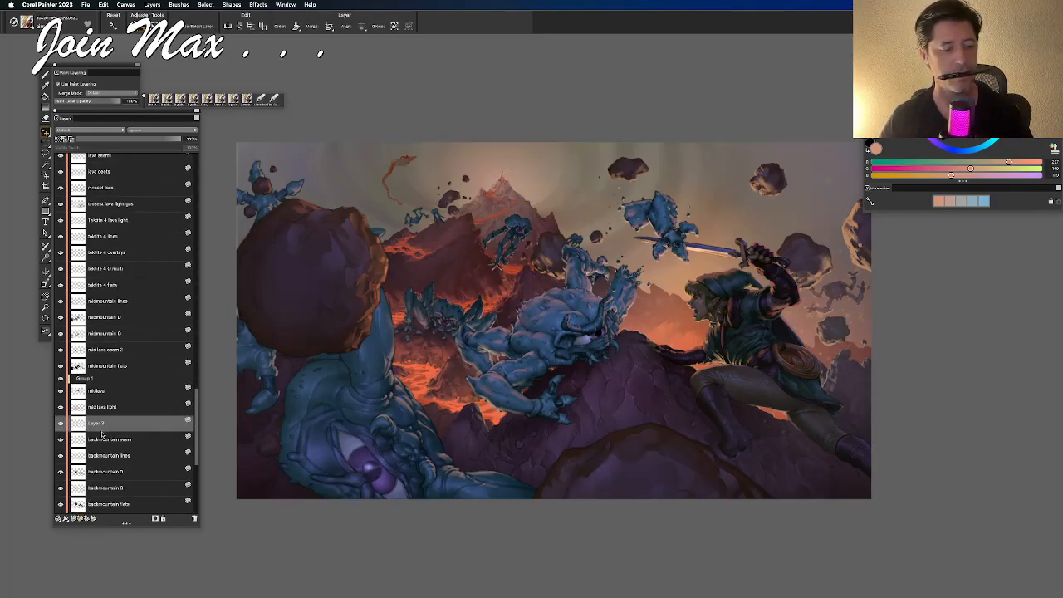
pyautogui.doubleClick(97, 425)
pyautogui.write('demon')
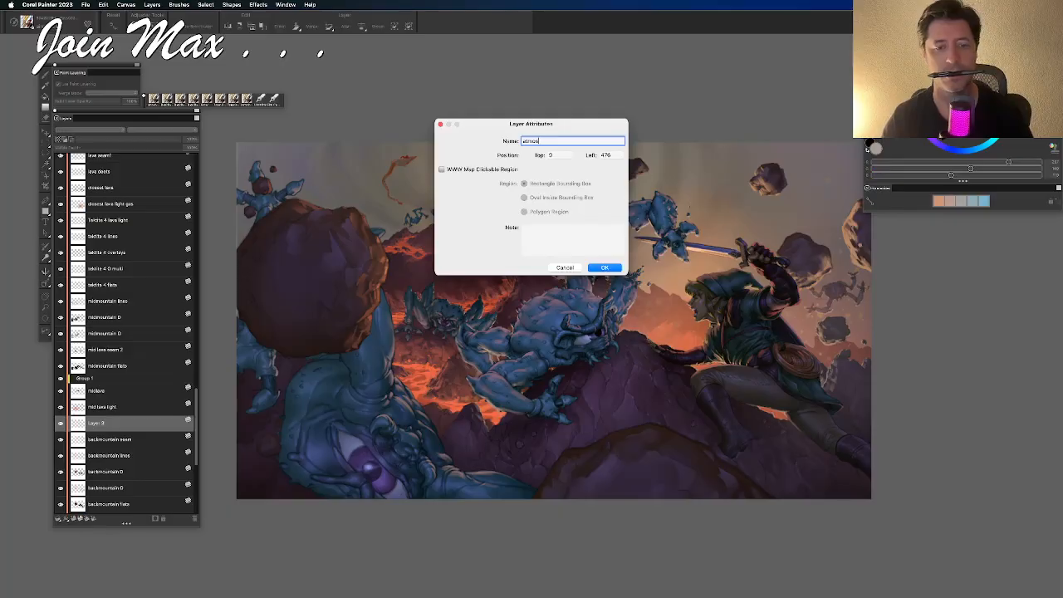
pyautogui.press('Return')
# Set the opacity of the atmos layer above the backmountain layers to about 84%
pyautogui.press('b')
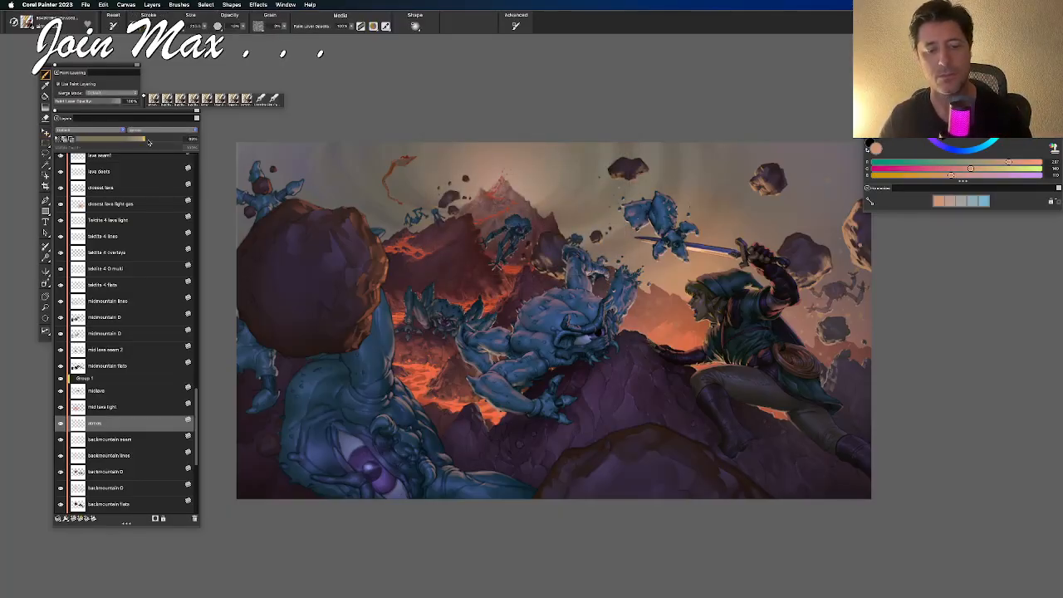
pyautogui.moveTo(141, 138); pyautogui.dragTo(188, 139)
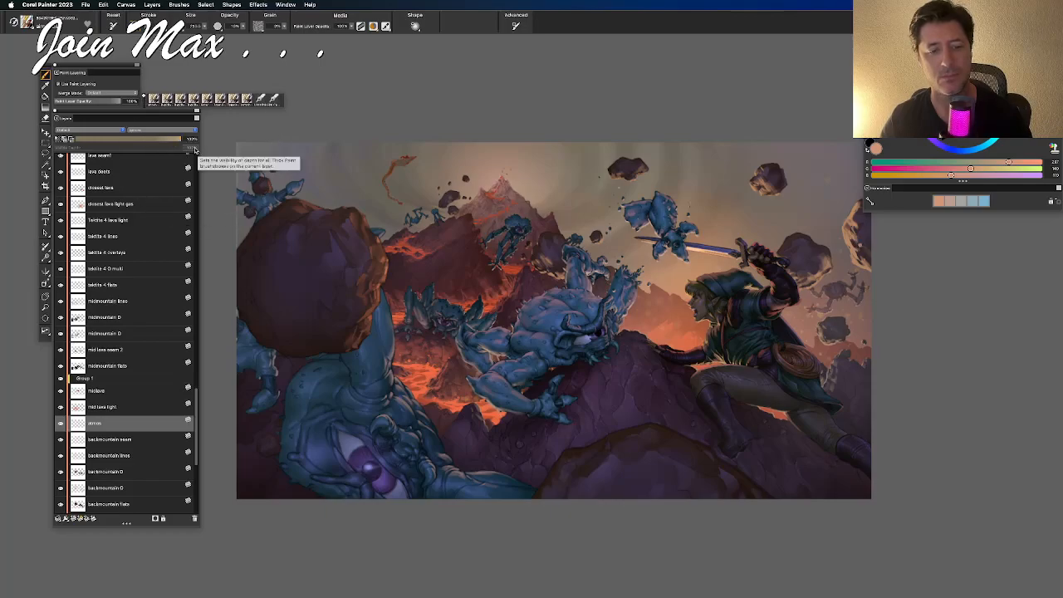
pyautogui.moveTo(151, 142)
pyautogui.mouseDown()
pyautogui.moveTo(137, 141)
pyautogui.moveTo(163, 141)
pyautogui.mouseUp()
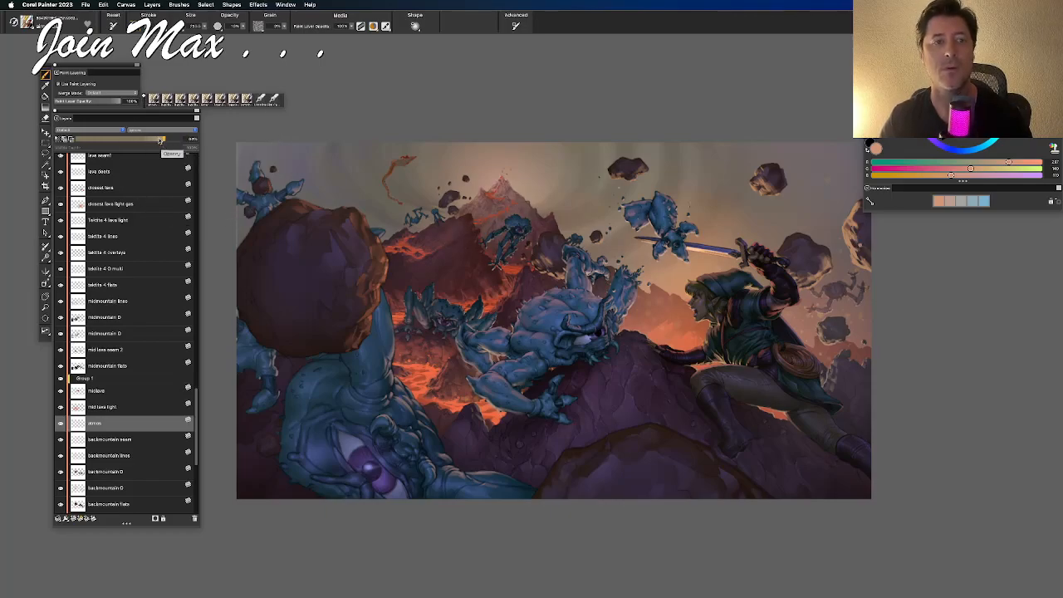
# Set the opacity of the Rock 1 O shading layer to about 37%
pyautogui.moveTo(196, 422); pyautogui.dragTo(193, 405)
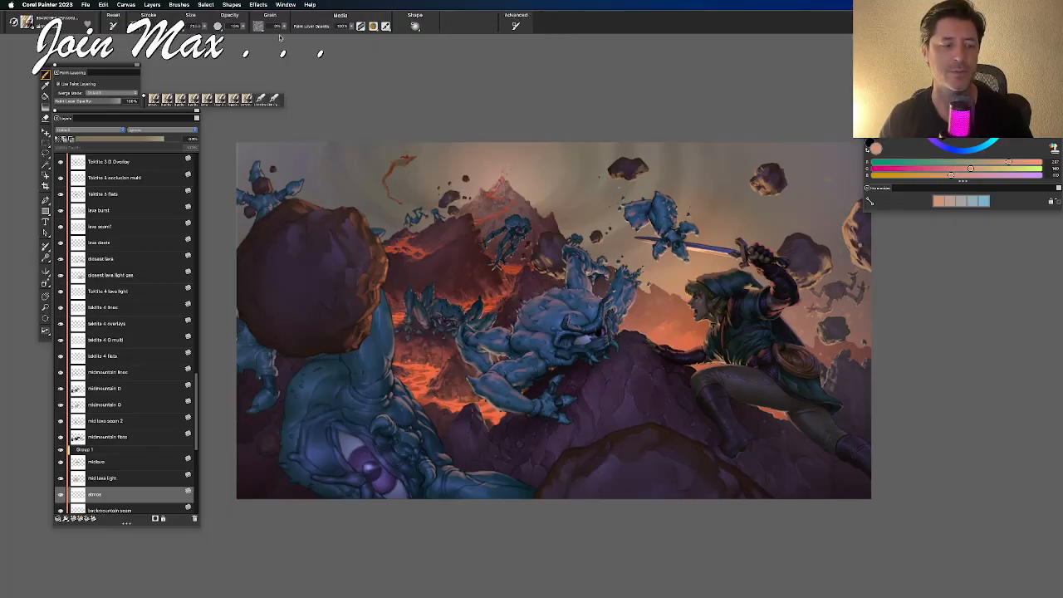
pyautogui.scroll(10, 151, 199)
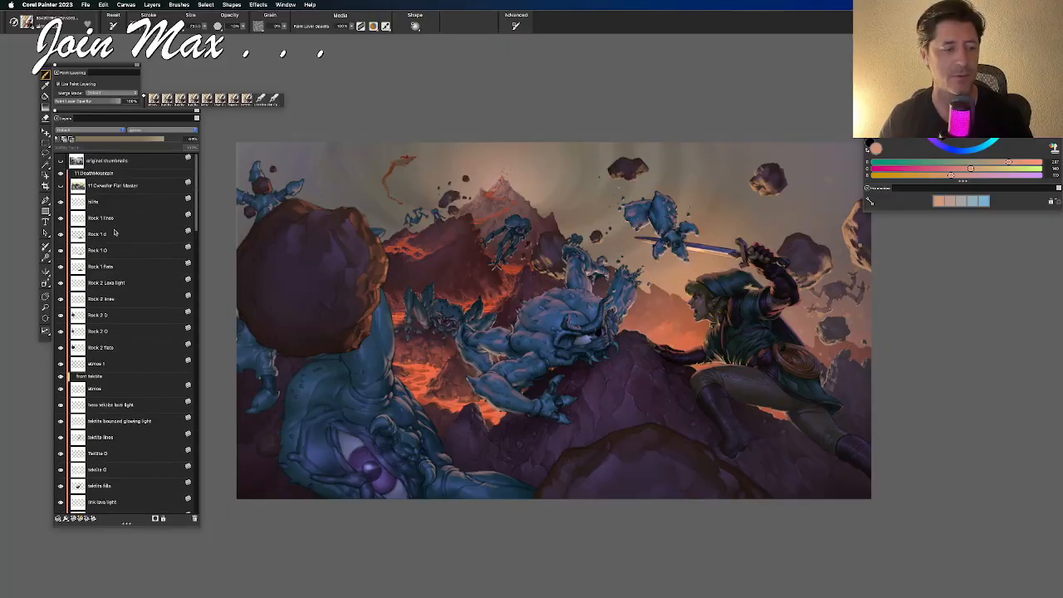
pyautogui.press('f')
pyautogui.click(98, 266)
pyautogui.click(100, 251)
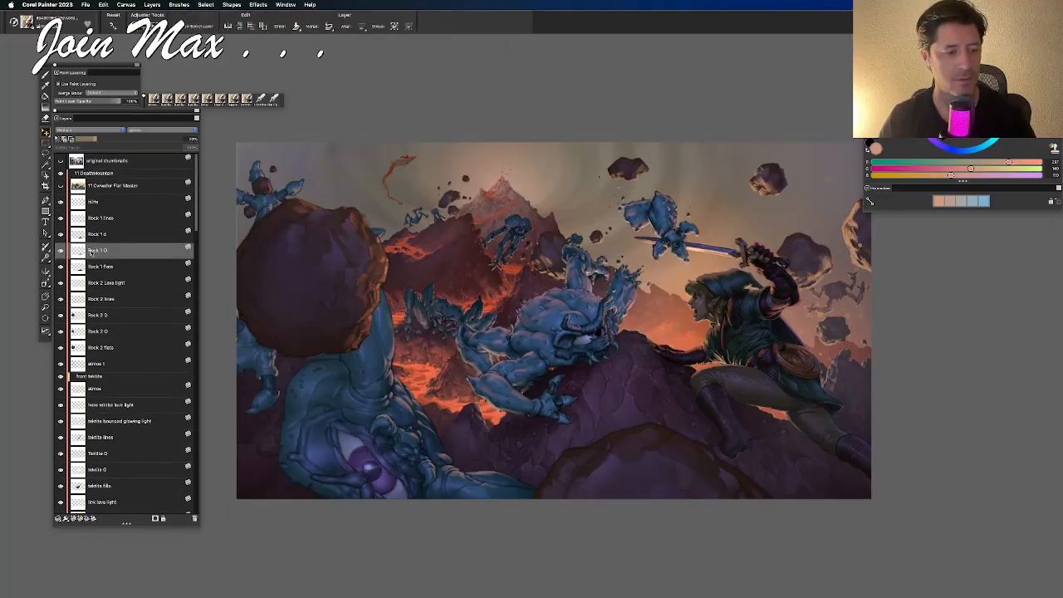
pyautogui.moveTo(125, 139)
pyautogui.mouseDown()
pyautogui.moveTo(143, 139)
pyautogui.moveTo(129, 143)
pyautogui.mouseUp()
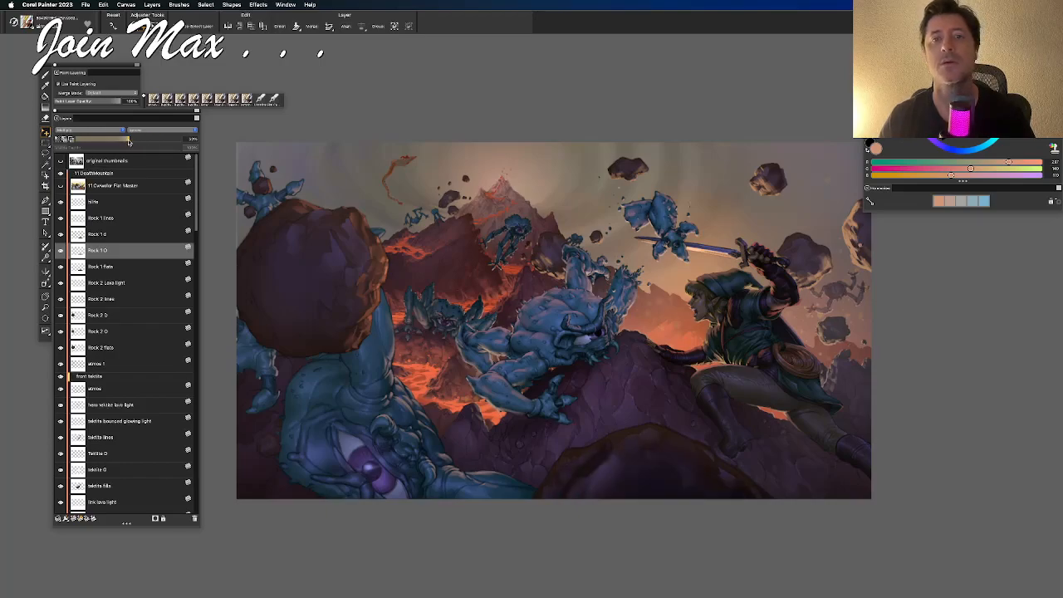
pyautogui.moveTo(125, 141); pyautogui.dragTo(115, 141)
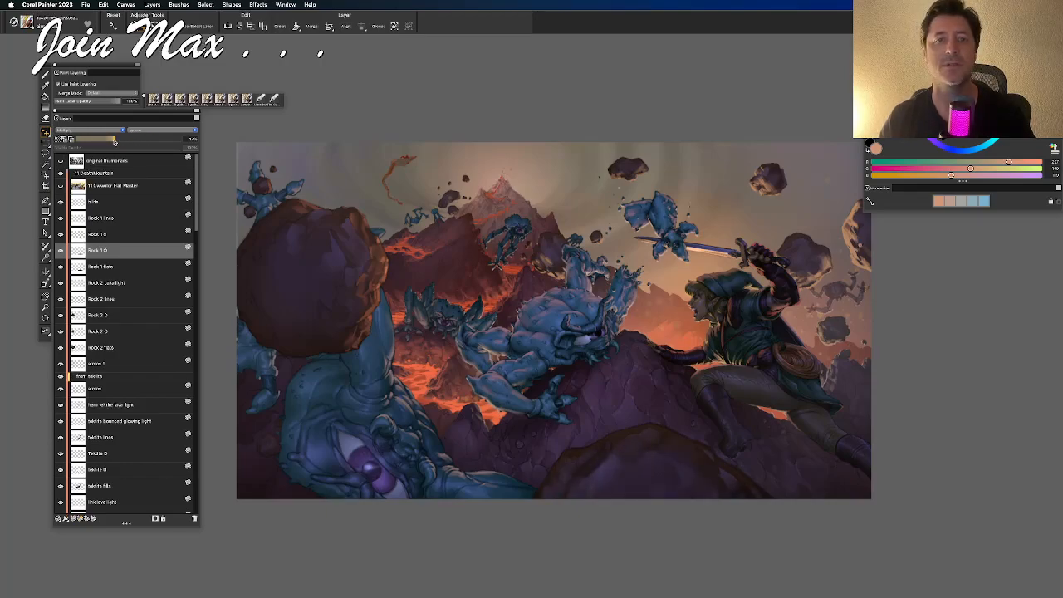
# Set the opacity of the Rock 2 D layer to about 25% and the Rock 2 O layer to about 29%
pyautogui.click(111, 308)
pyautogui.moveTo(131, 142); pyautogui.dragTo(158, 140)
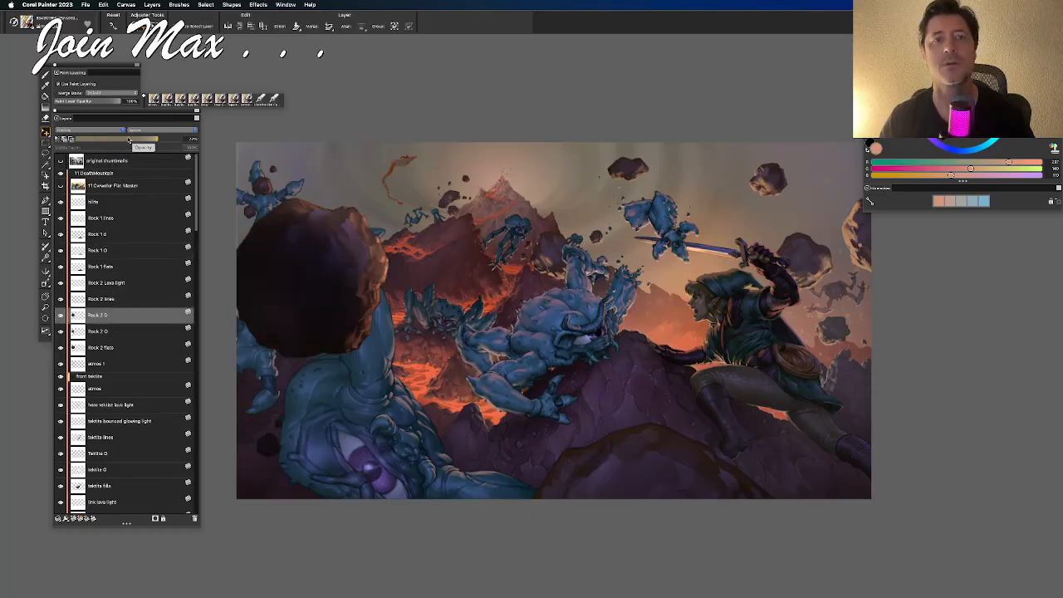
pyautogui.moveTo(126, 140); pyautogui.dragTo(118, 139)
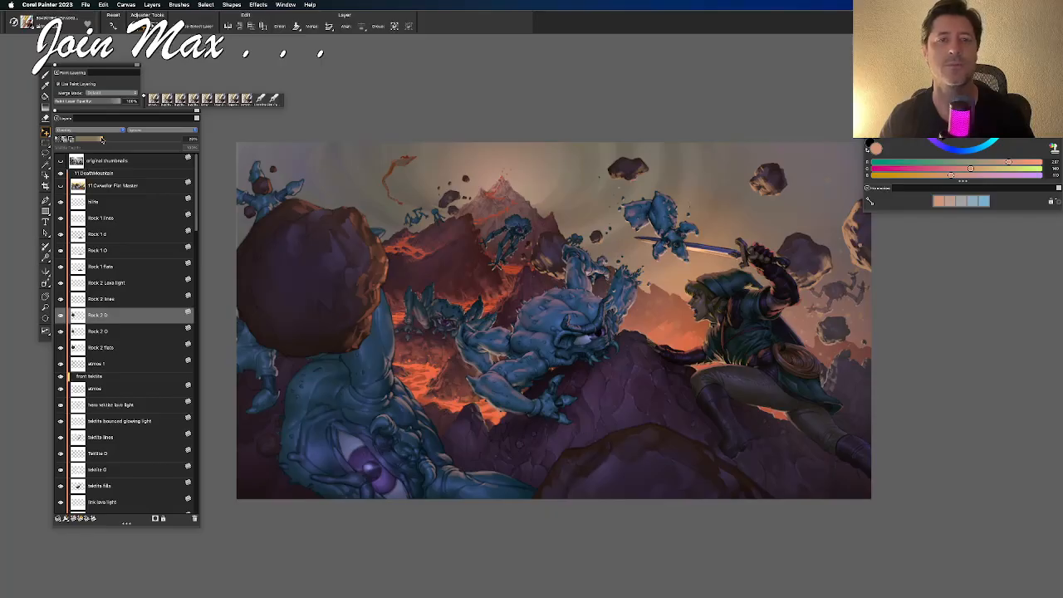
pyautogui.click(100, 332)
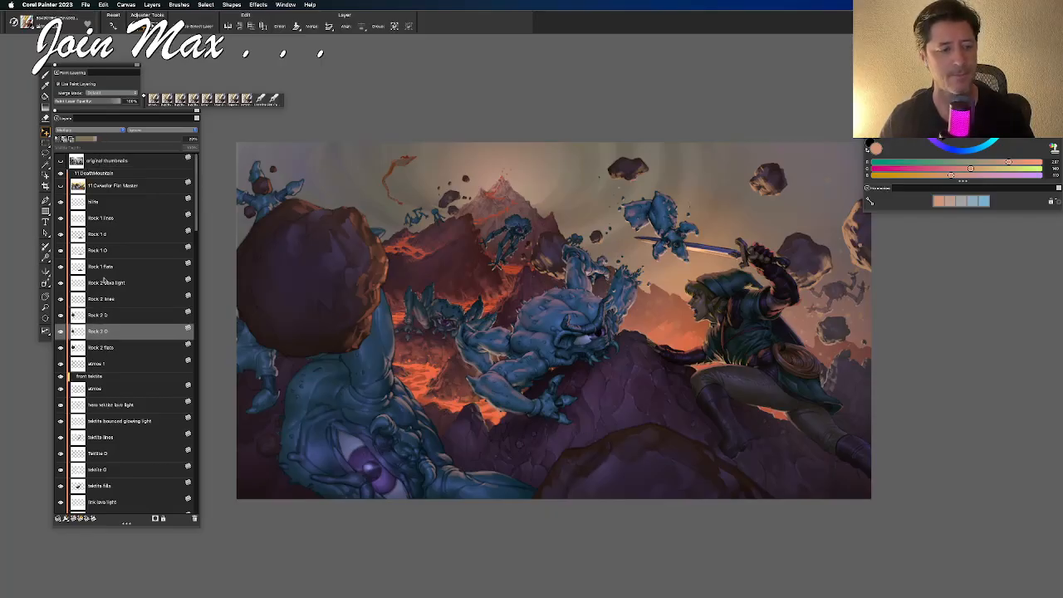
pyautogui.click(121, 140)
pyautogui.moveTo(120, 140); pyautogui.dragTo(105, 140)
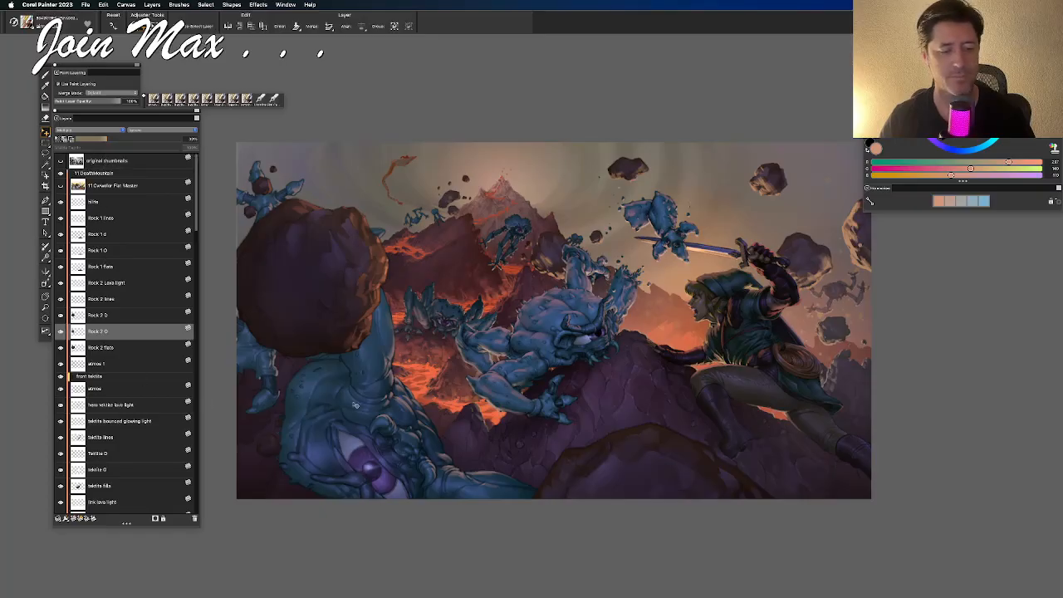
# Locate the group holding the foreground creature's layers and ungroup the front tektite group
pyautogui.rightClick(356, 405)
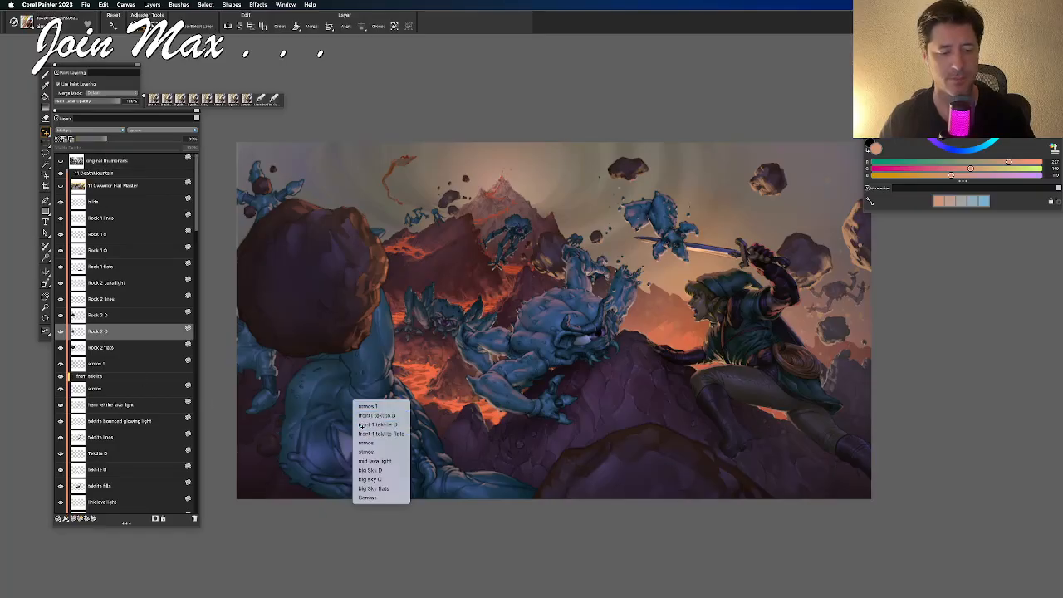
pyautogui.click(362, 424)
pyautogui.scroll(-10, 110, 436)
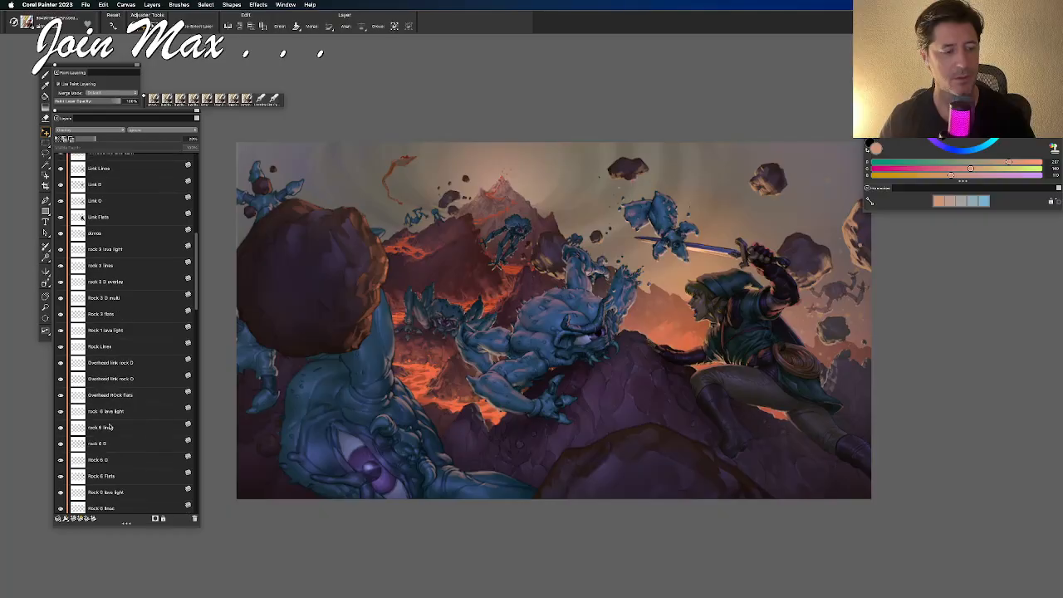
pyautogui.scroll(10, 103, 418)
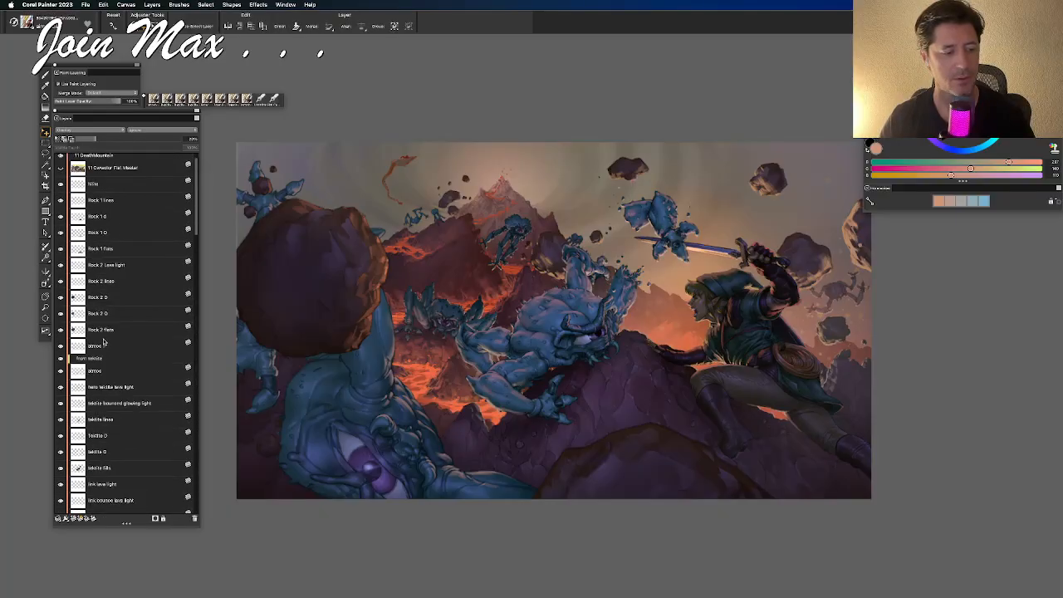
pyautogui.click(75, 361)
pyautogui.rightClick(80, 359)
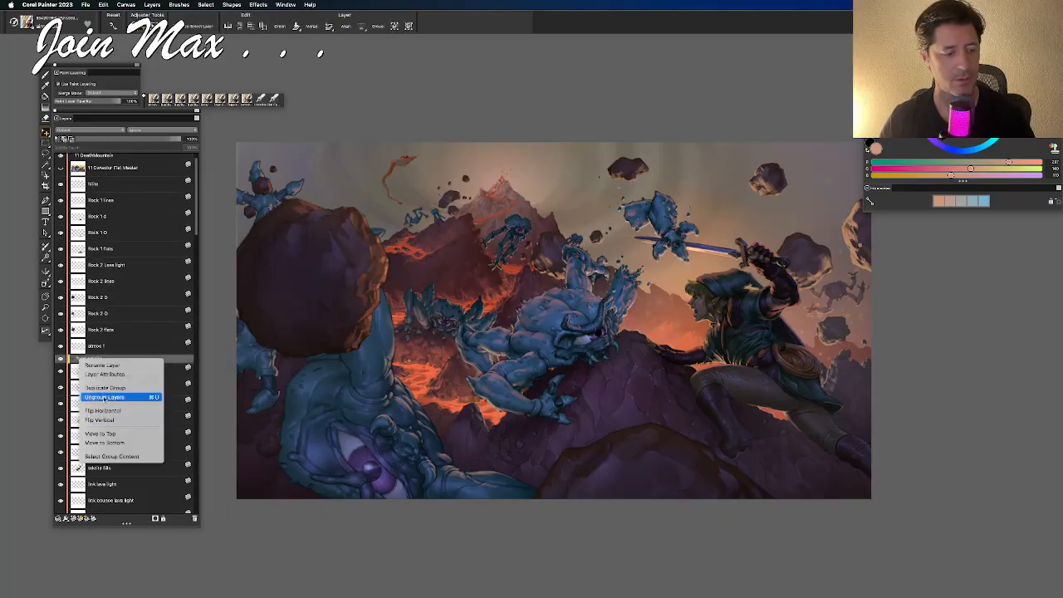
pyautogui.click(105, 397)
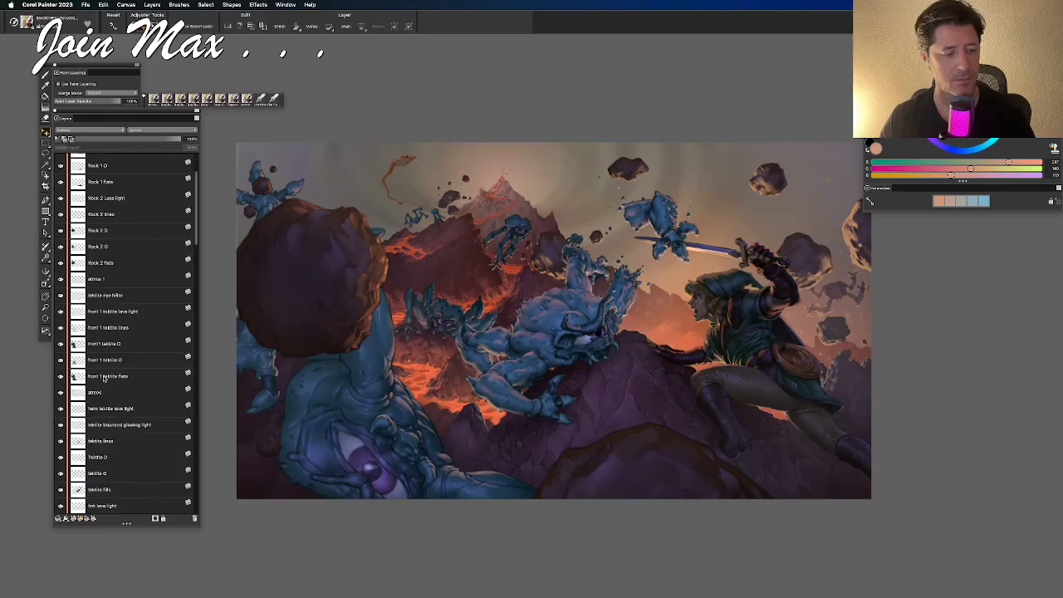
# Set the opacity of the front 1 tektite D layer to about 32% and the front 1 tektite O layer to about 28%
pyautogui.scroll(-3, 102, 382)
pyautogui.click(105, 244)
pyautogui.moveTo(181, 139); pyautogui.dragTo(123, 140)
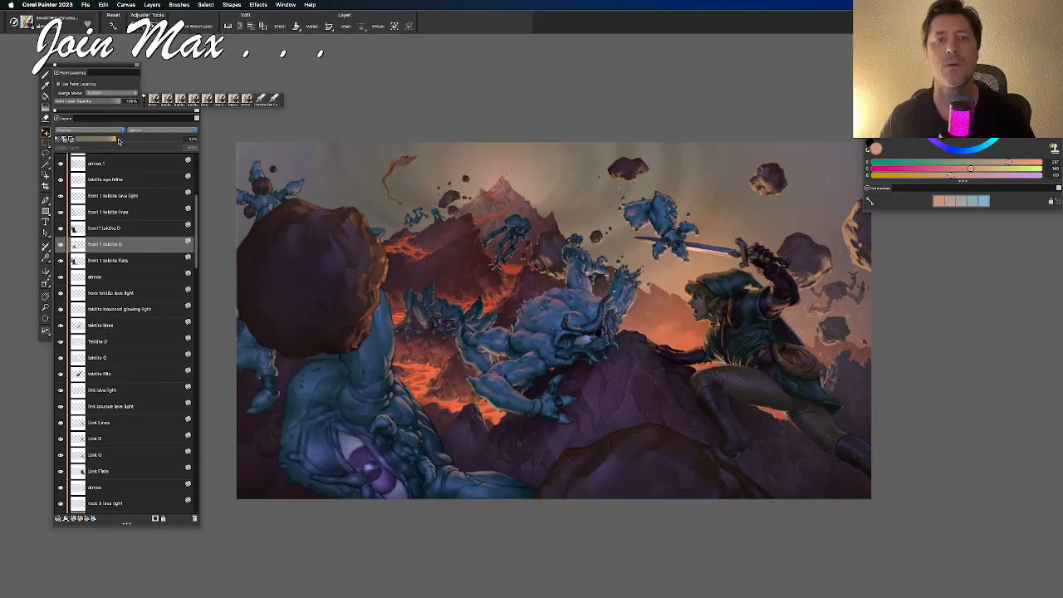
pyautogui.click(98, 229)
pyautogui.moveTo(133, 141); pyautogui.dragTo(122, 141)
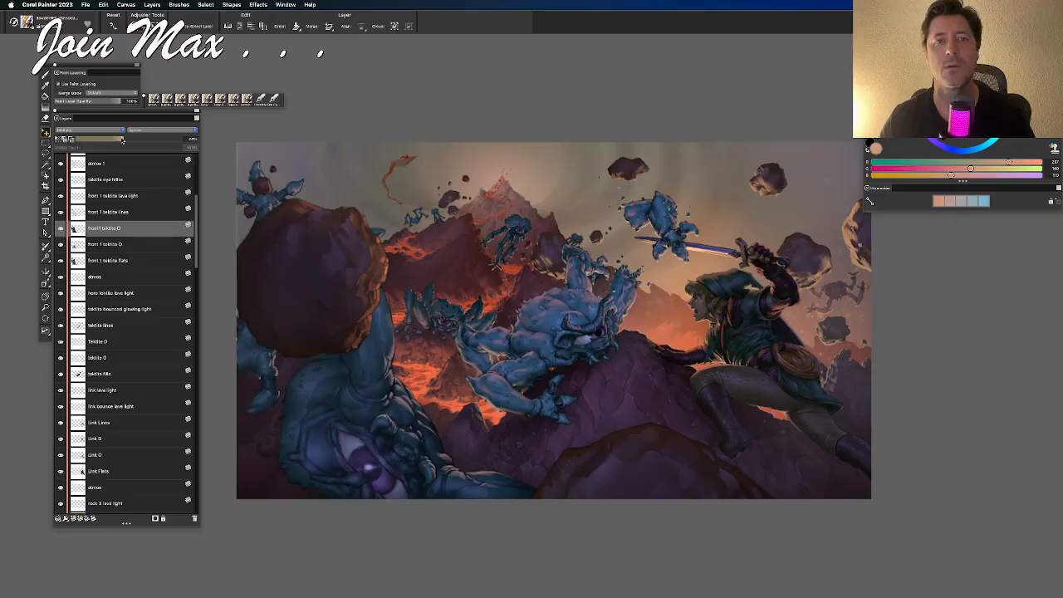
pyautogui.moveTo(122, 141); pyautogui.dragTo(109, 139)
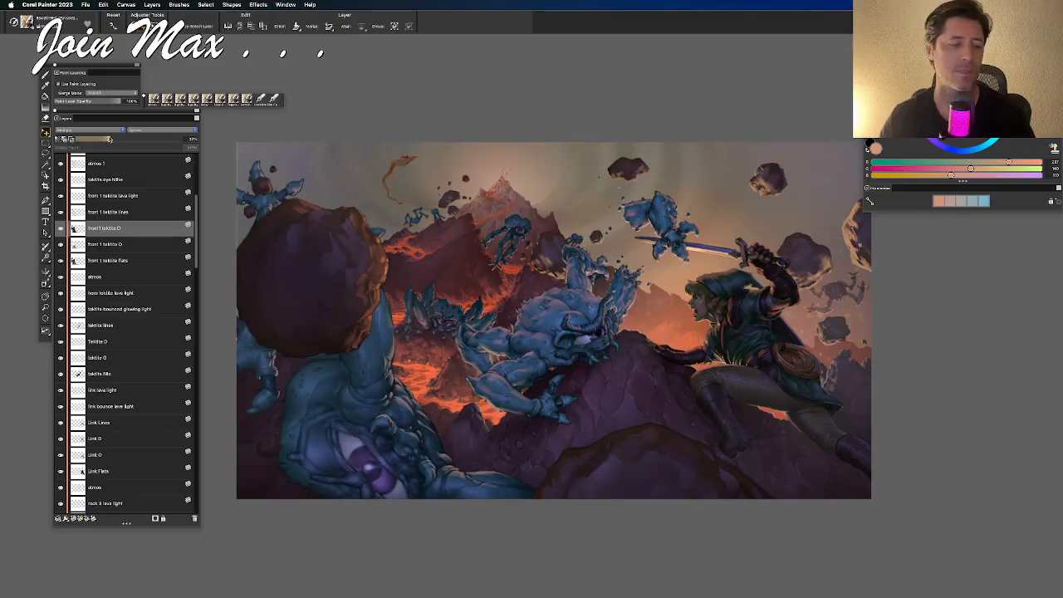
pyautogui.click(107, 247)
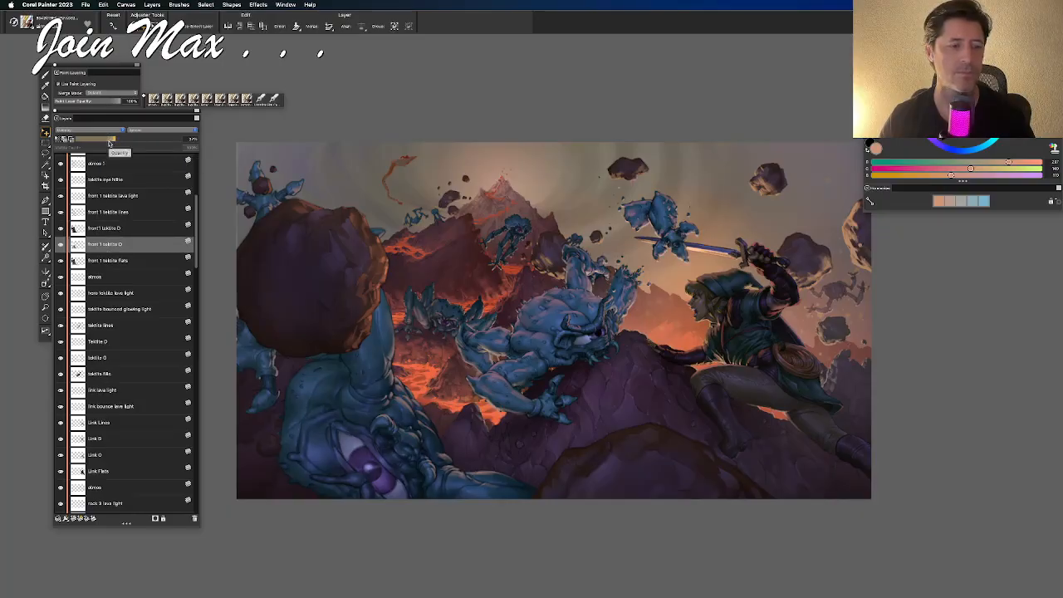
pyautogui.moveTo(108, 143); pyautogui.dragTo(106, 139)
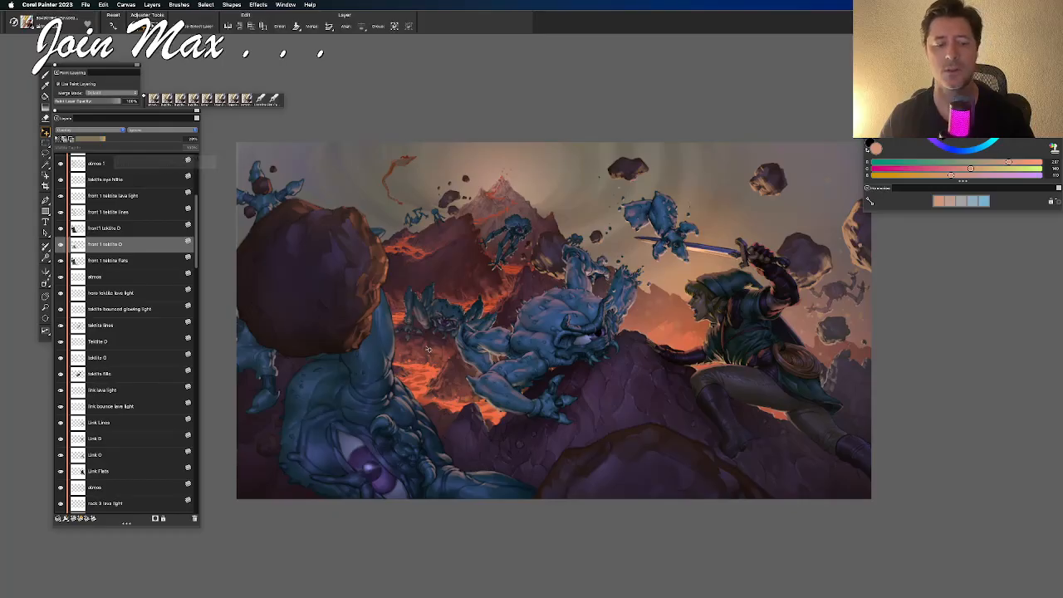
# Check the atmos 1 layer by toggling its visibility, and set its opacity to about 65%
pyautogui.scroll(1, 426, 349)
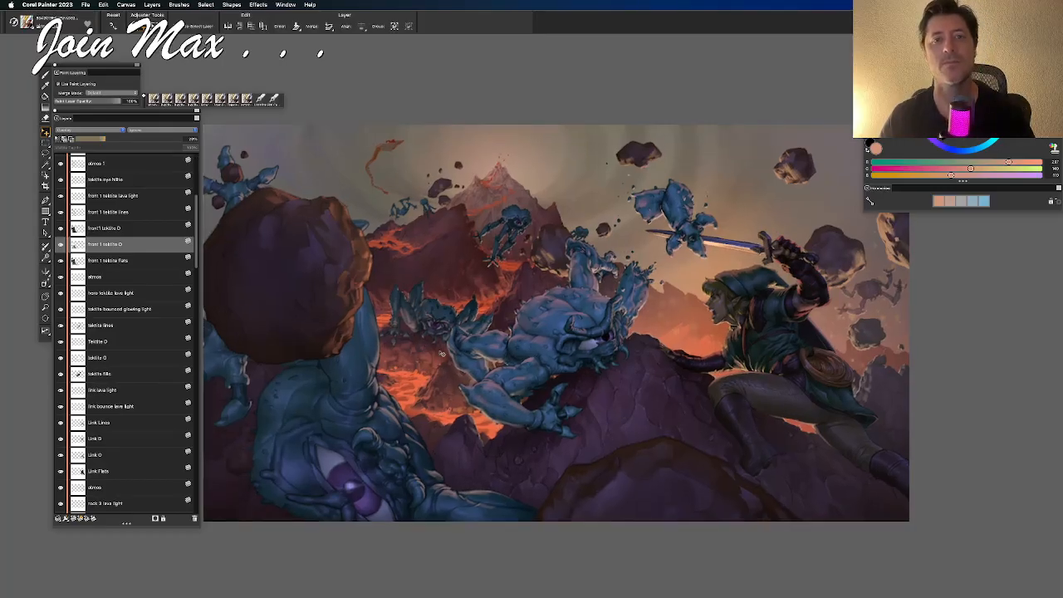
pyautogui.scroll(1, 435, 364)
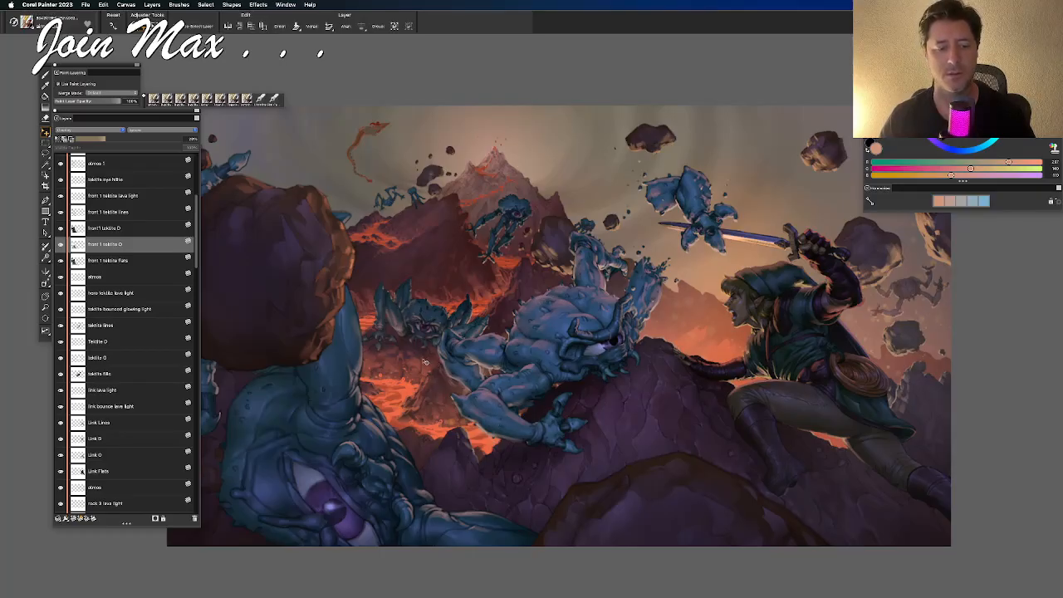
pyautogui.rightClick(424, 362)
pyautogui.click(433, 369)
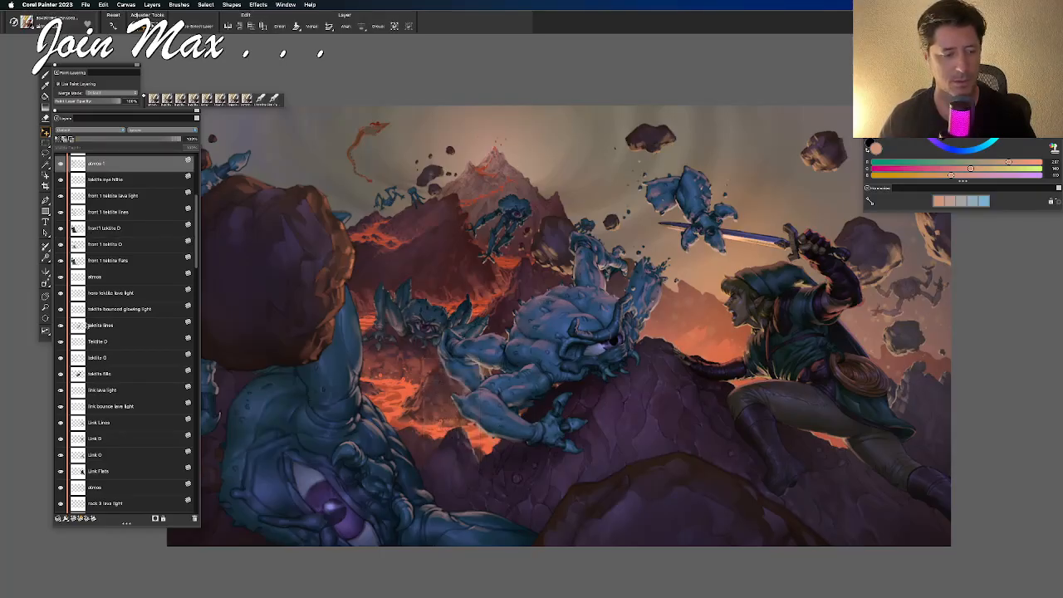
pyautogui.click(60, 165)
pyautogui.click(60, 164)
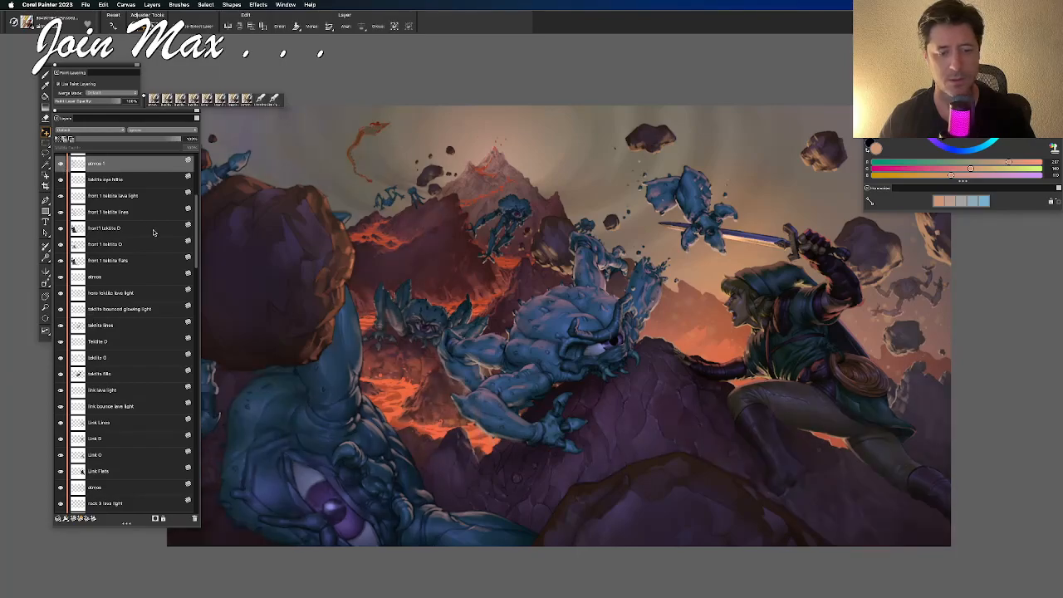
pyautogui.click(144, 141)
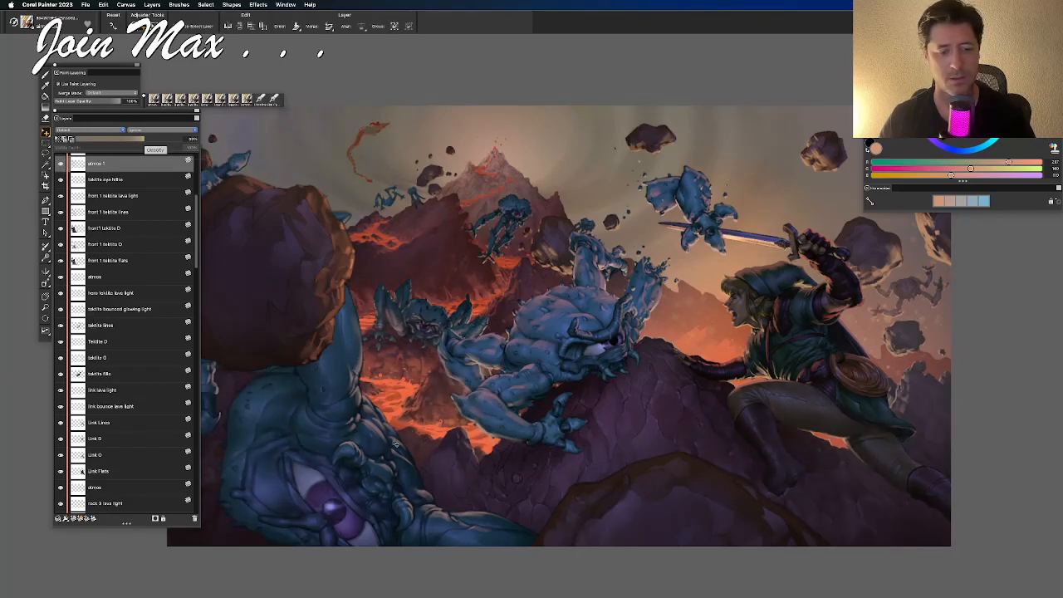
# Select the atmos layer below the front 1 tektite flats and toggle its visibility to examine its effect
pyautogui.rightClick(394, 363)
pyautogui.click(411, 380)
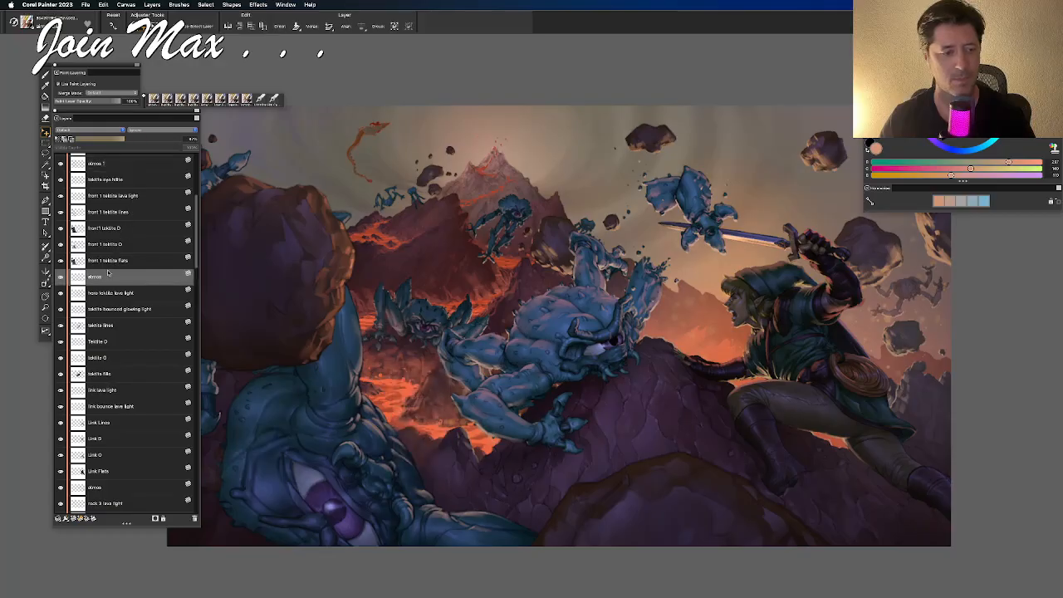
pyautogui.click(60, 277)
pyautogui.click(59, 277)
pyautogui.rightClick(412, 357)
pyautogui.click(423, 376)
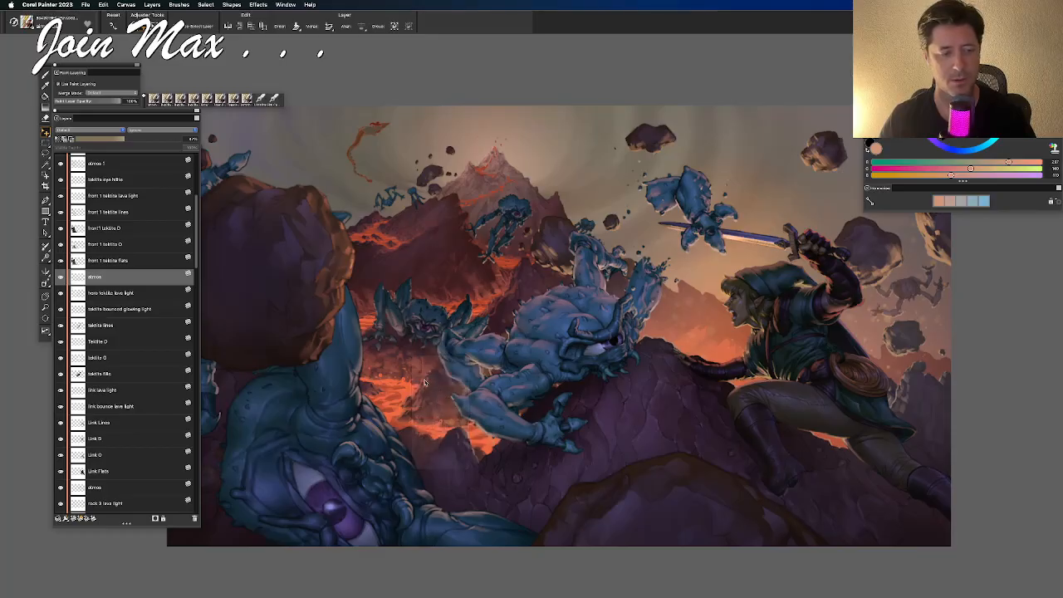
# Select the atmos layer below Link Flats, then check the one below Mountain flats by toggling its visibility and set its opacity to about 73%
pyautogui.scroll(-2, 98, 329)
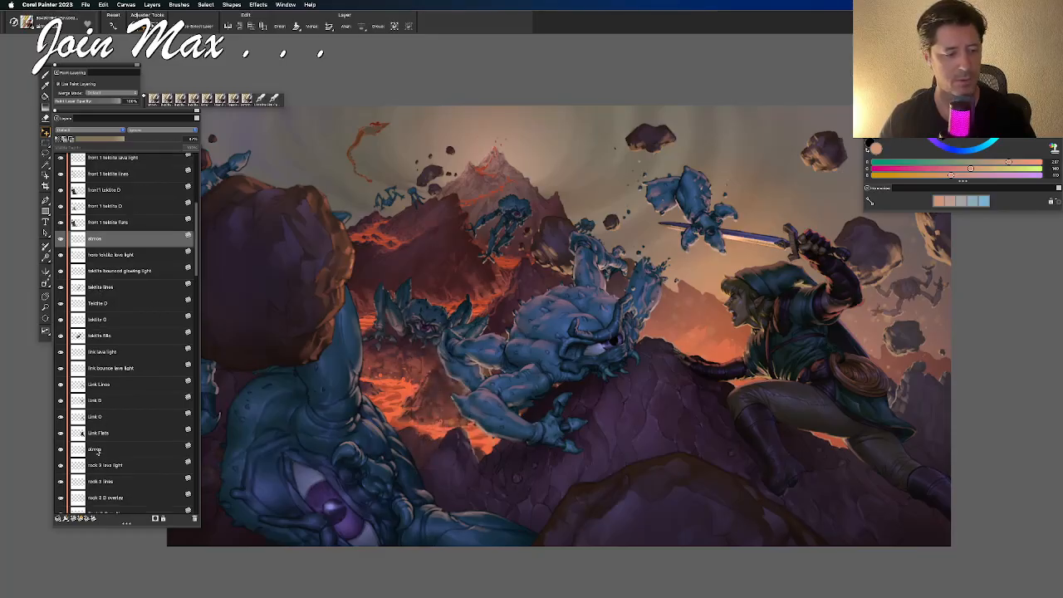
pyautogui.click(96, 450)
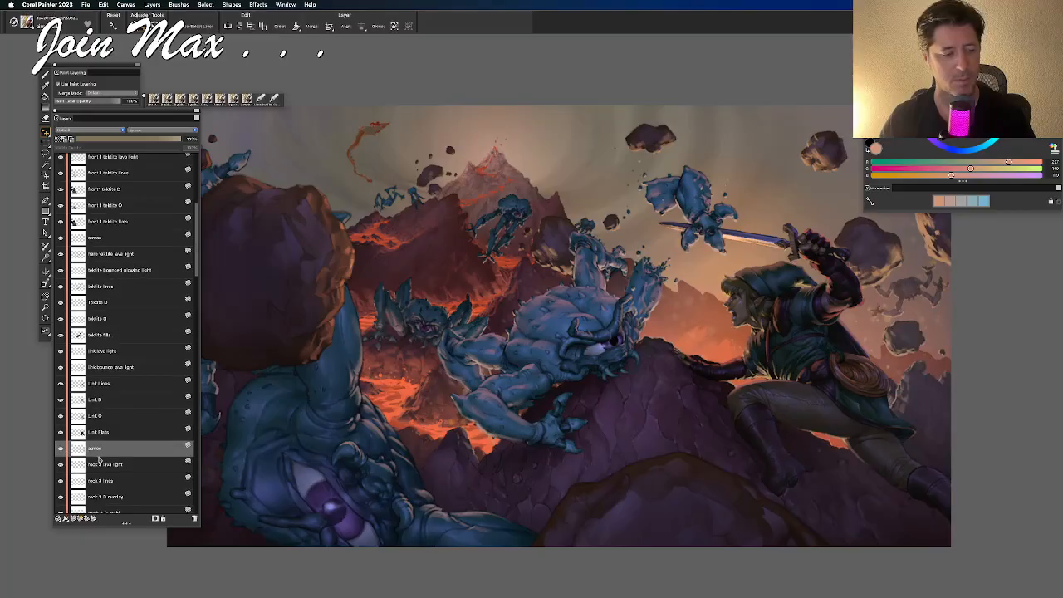
pyautogui.scroll(-14, 98, 457)
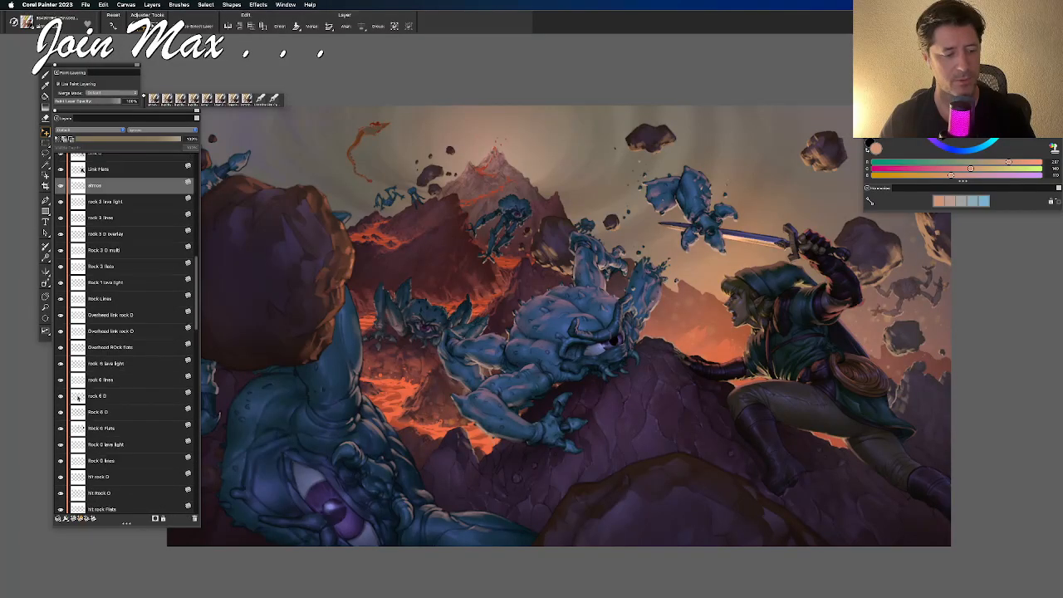
pyautogui.scroll(-17, 78, 399)
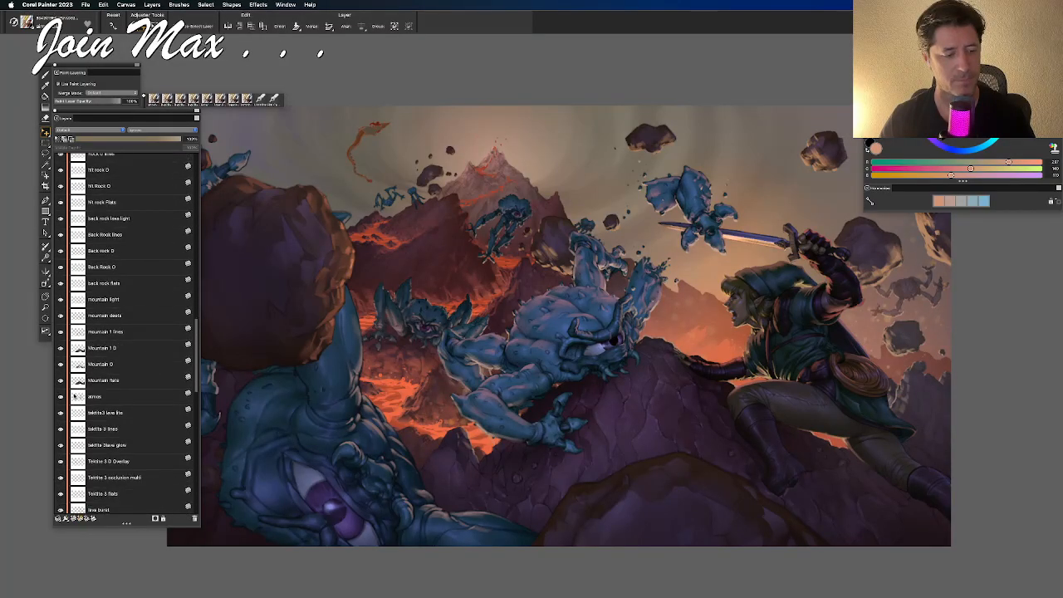
pyautogui.click(60, 397)
pyautogui.click(60, 397)
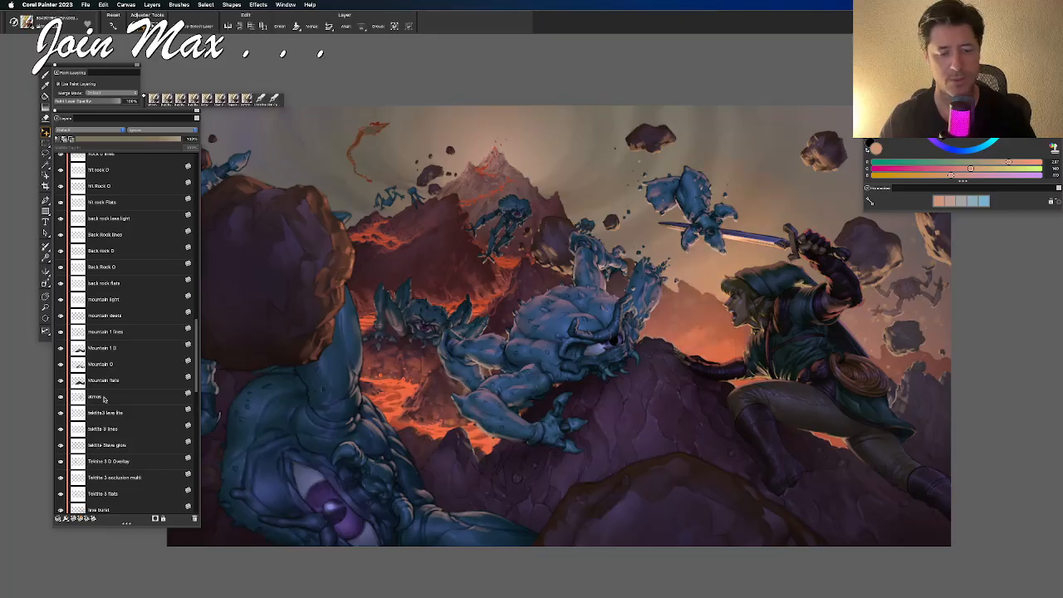
pyautogui.click(103, 400)
pyautogui.moveTo(155, 139); pyautogui.dragTo(153, 140)
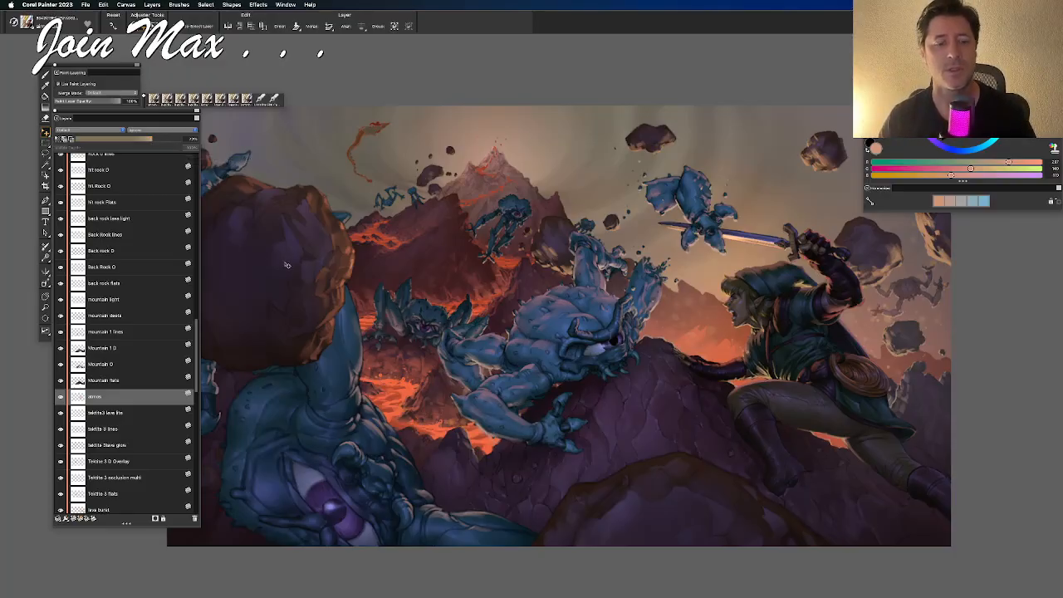
pyautogui.moveTo(432, 355); pyautogui.dragTo(434, 364)
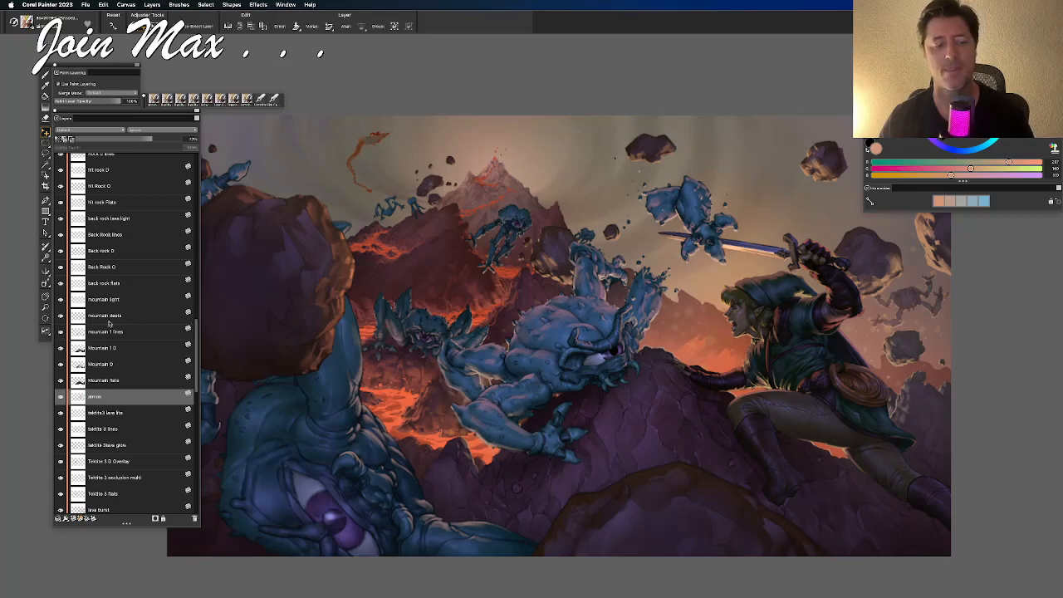
# Identify the dragon flats layer by toggling its visibility, and add a new layer directly above the dragon lines layer
pyautogui.scroll(-10, 112, 320)
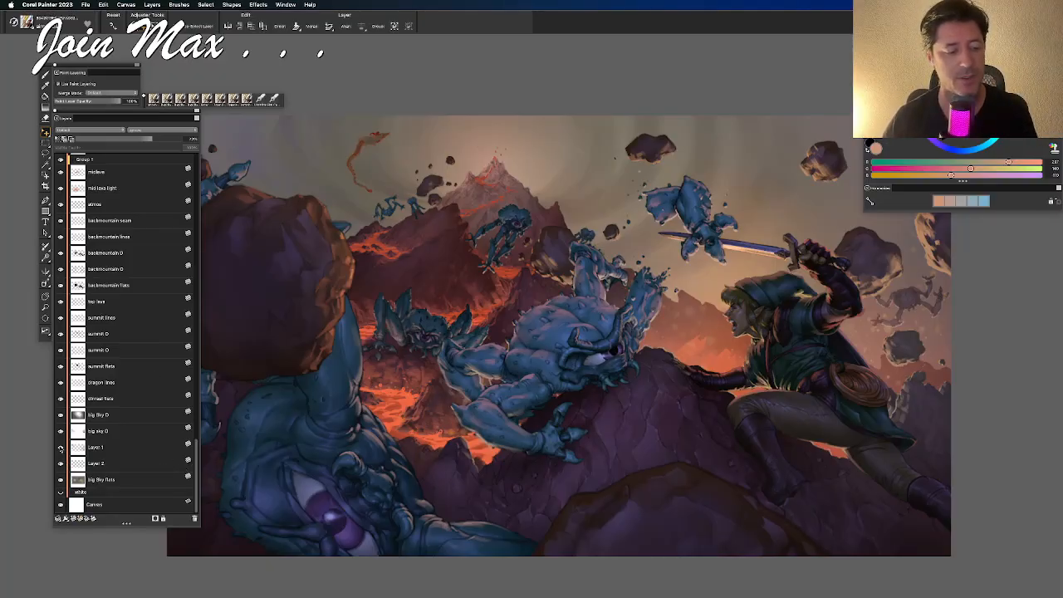
pyautogui.click(60, 400)
pyautogui.click(61, 400)
pyautogui.click(116, 380)
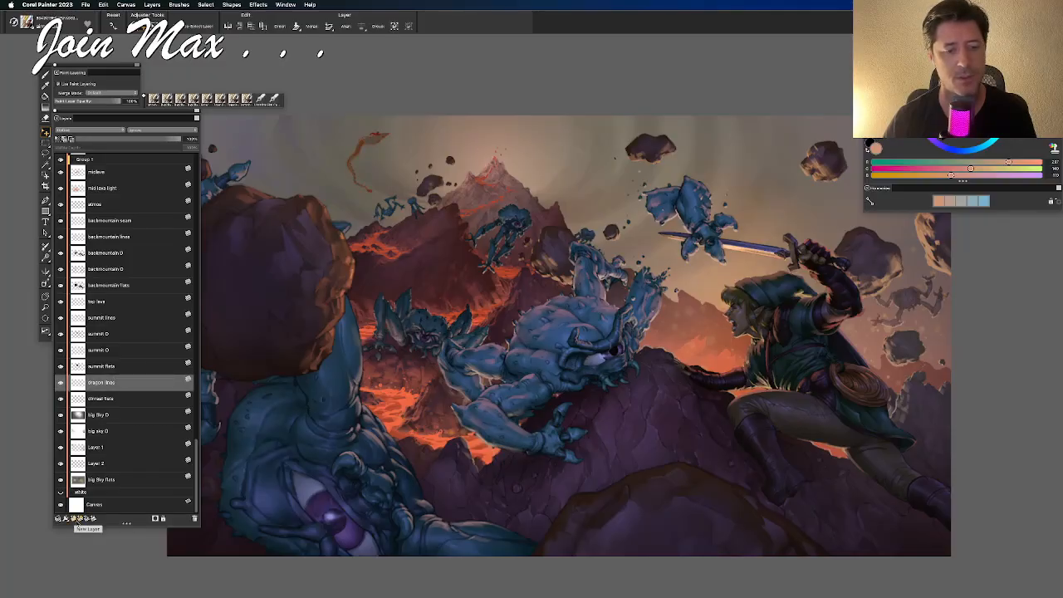
pyautogui.click(77, 519)
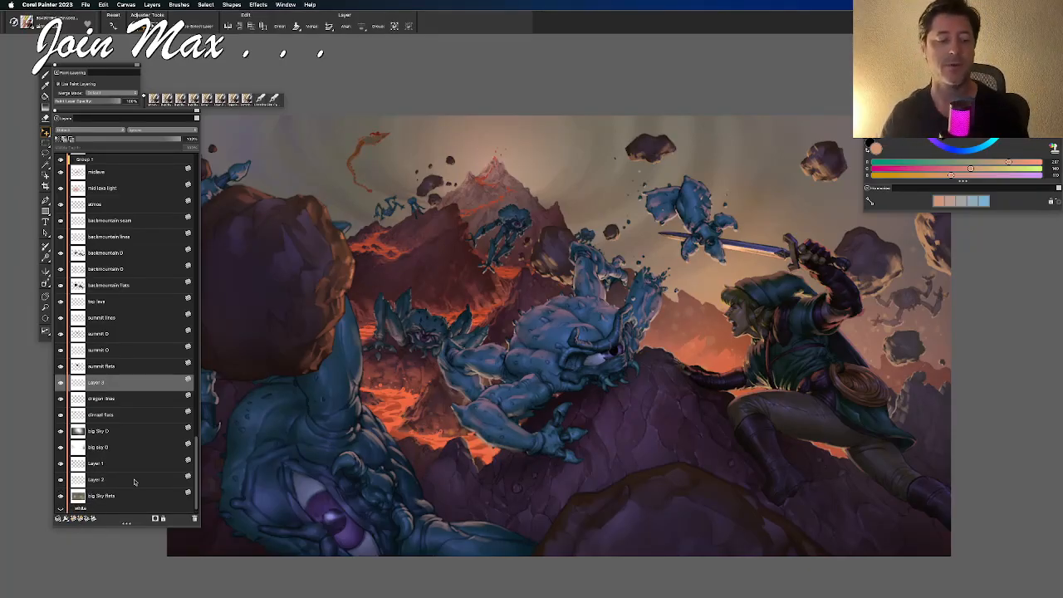
# Brush soft, warm peach haze over the dragon and the surrounding sky on the new layer, and check the whole picture at reduced size
pyautogui.press('b')
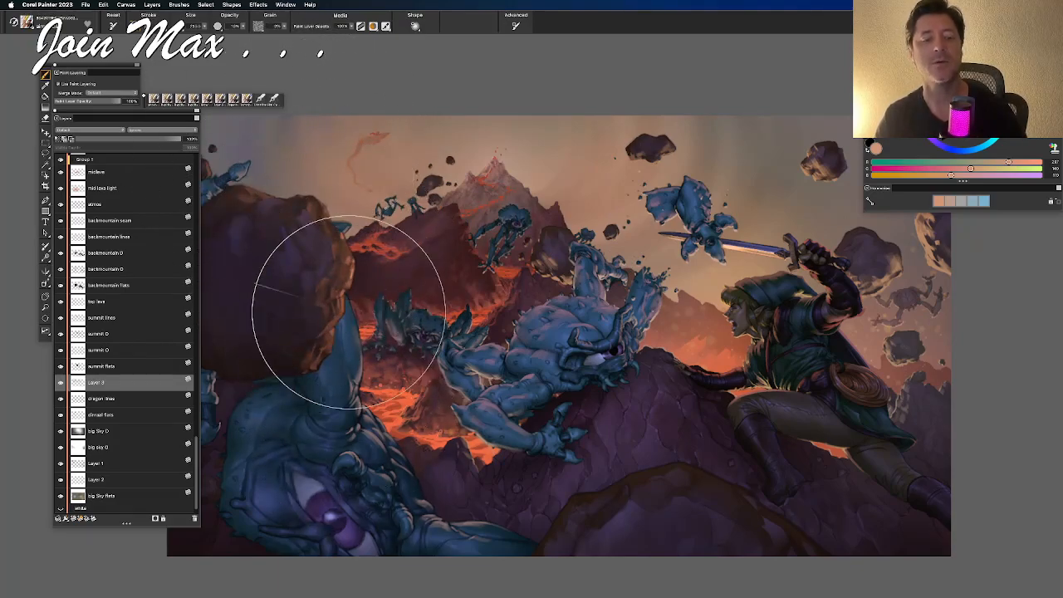
pyautogui.press('super+minus')
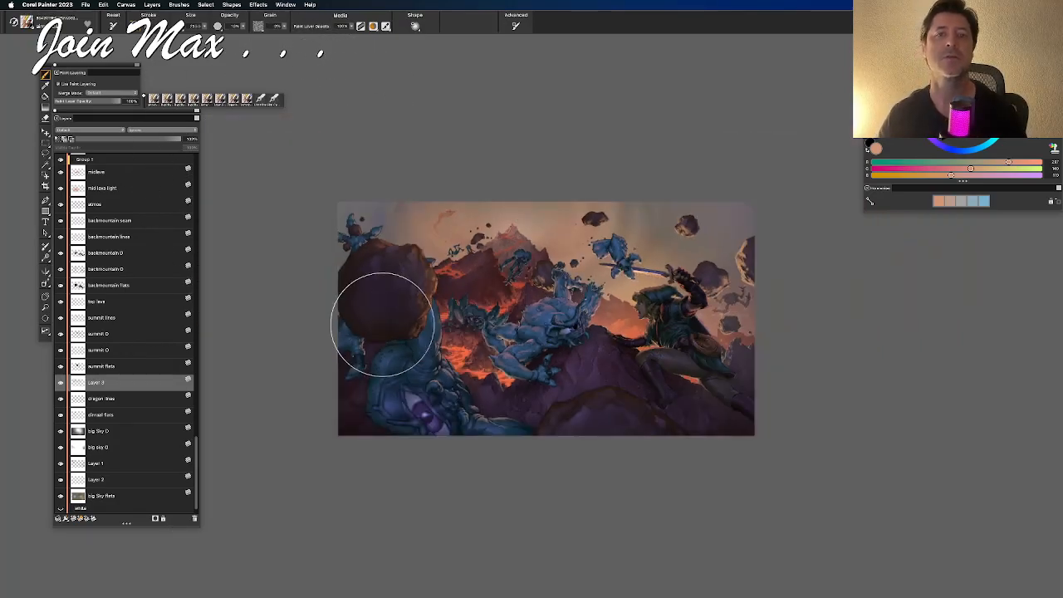
pyautogui.press('super+equal')
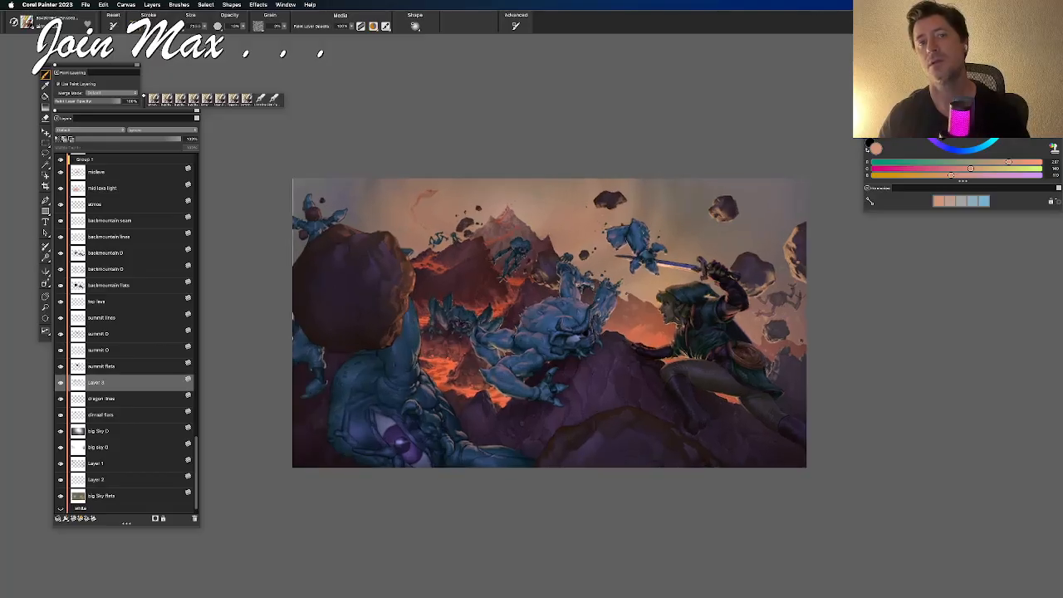
pyautogui.press('super+equal')
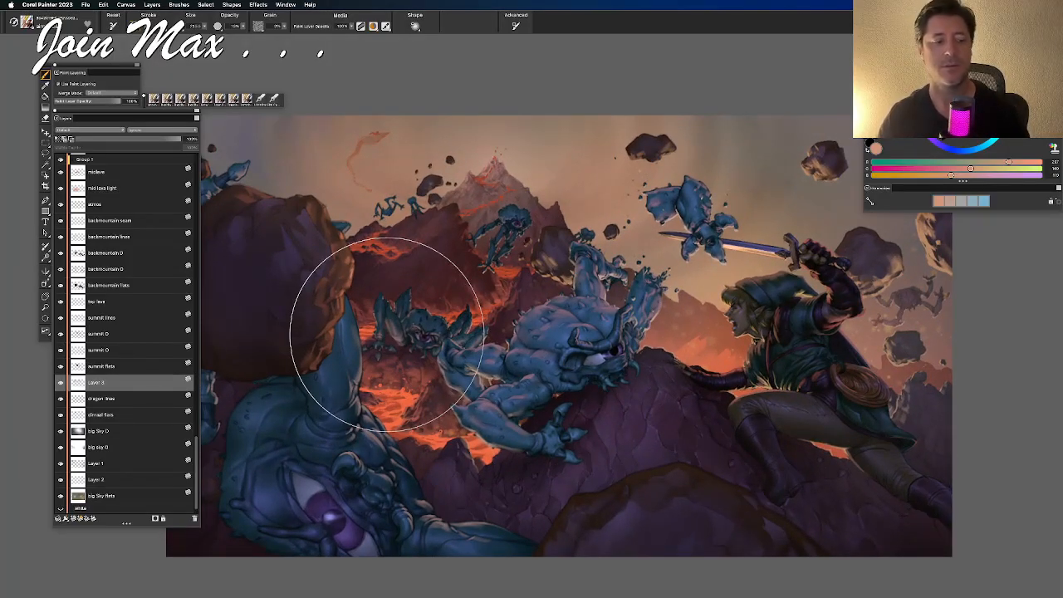
# Add darker, more saturated orange patches to the smoky sky around the dragon on the new layer, undoing unwanted strokes
pyautogui.click(46, 257)
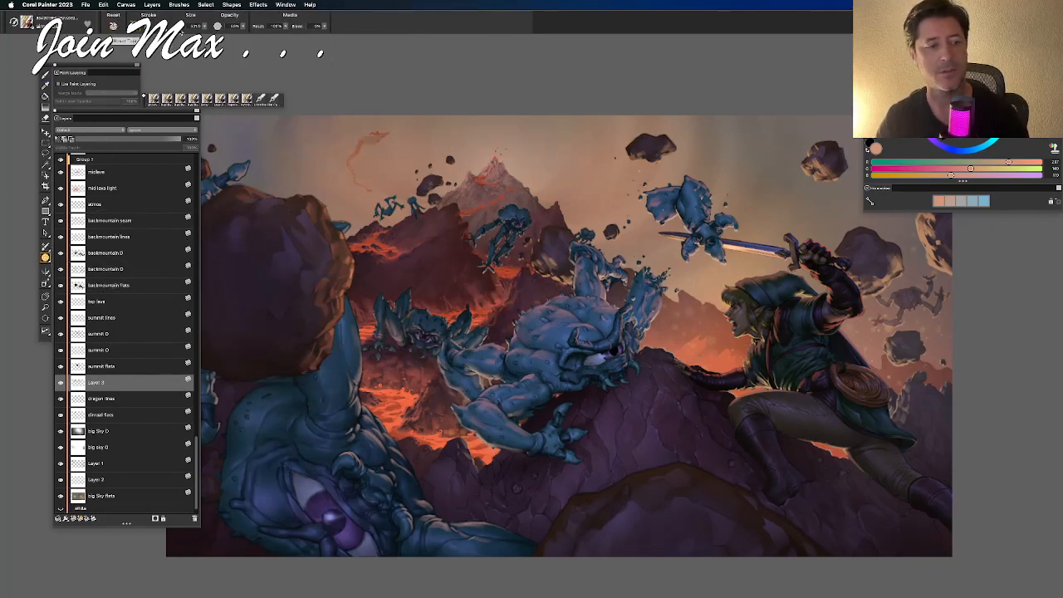
pyautogui.moveTo(376, 153); pyautogui.dragTo(358, 116)
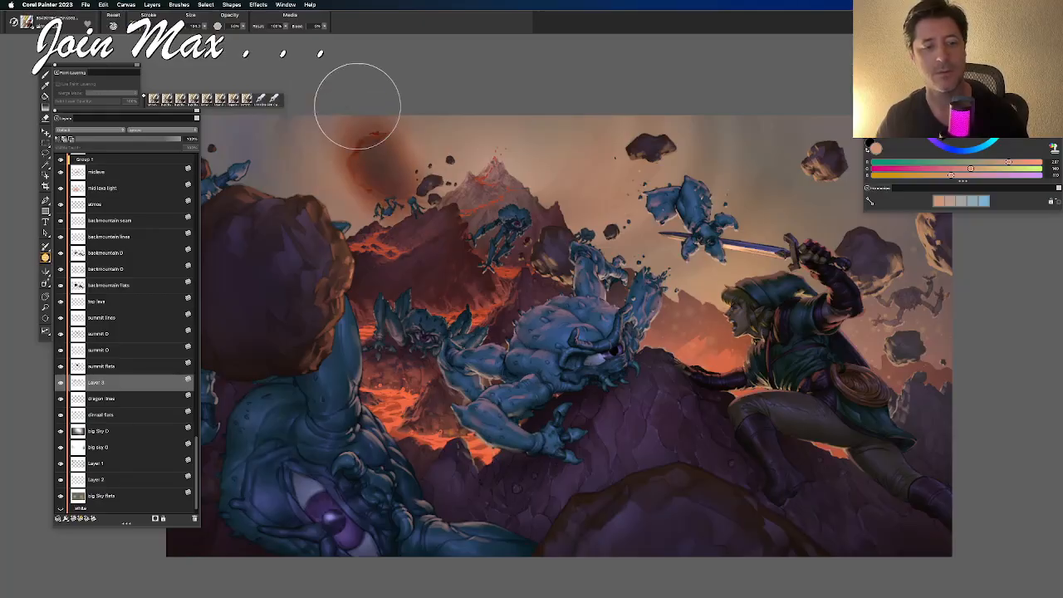
pyautogui.press('super+z')
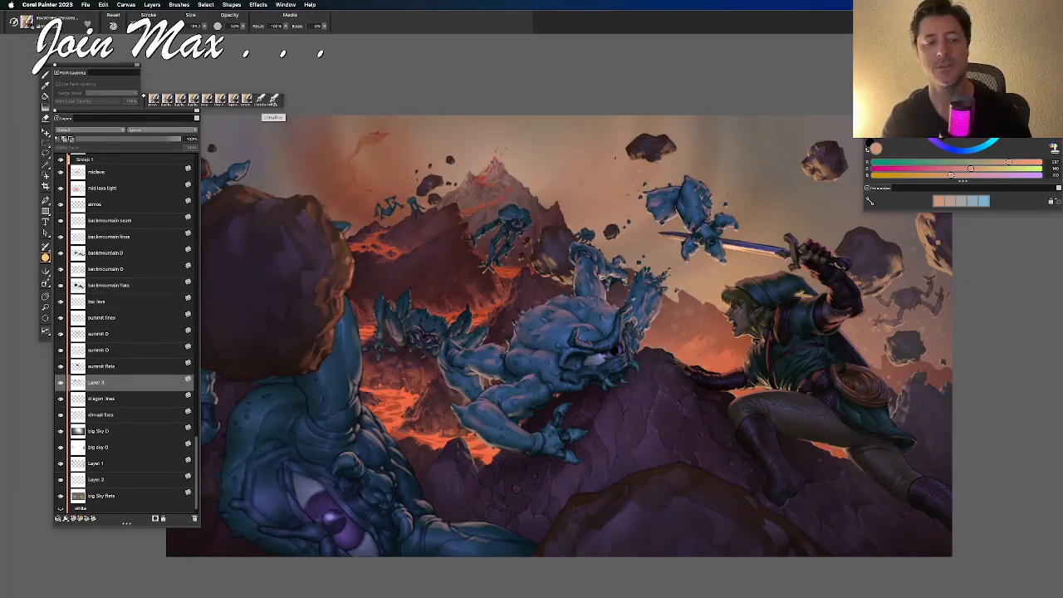
pyautogui.moveTo(342, 239); pyautogui.dragTo(319, 209)
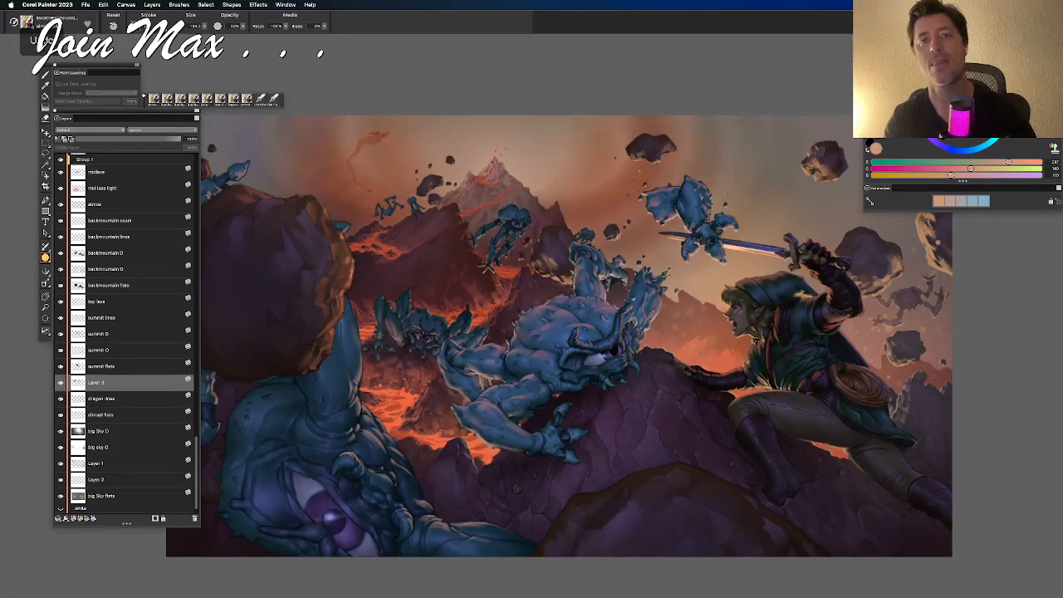
pyautogui.press('super+z')
pyautogui.press('super+z')
pyautogui.press('super+z')
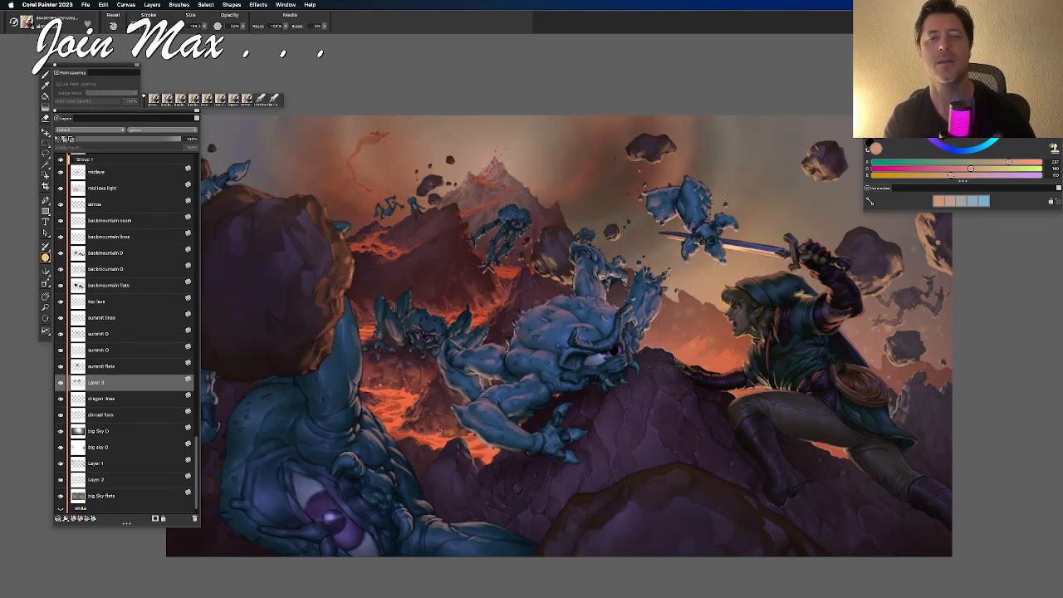
pyautogui.press('super+z')
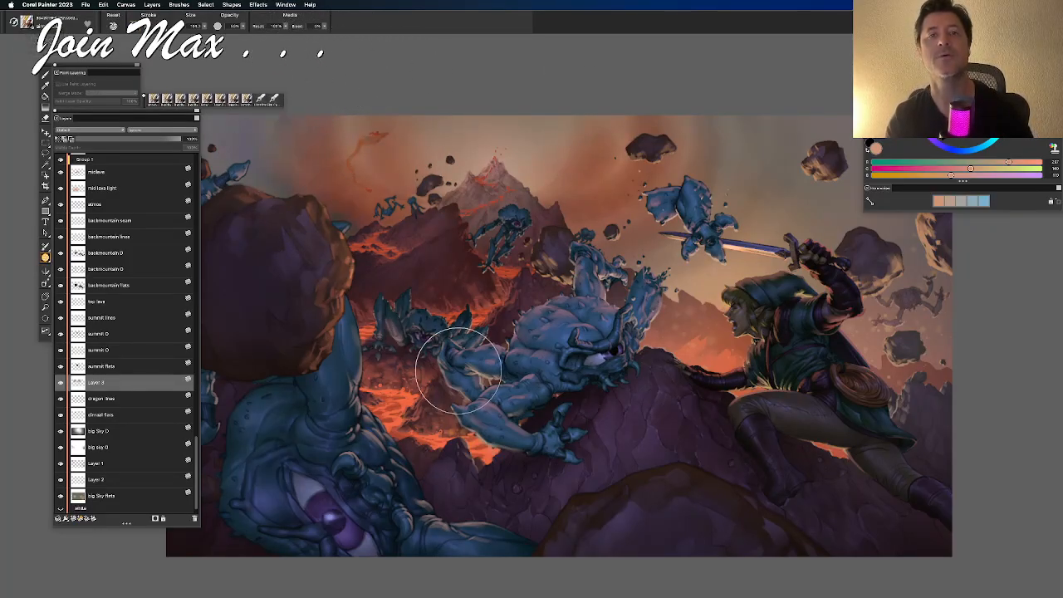
# Compare the sky with Layer 3 hidden and shown, and set the layer's opacity to about 63%
pyautogui.press('super+minus')
pyautogui.press('super+equal')
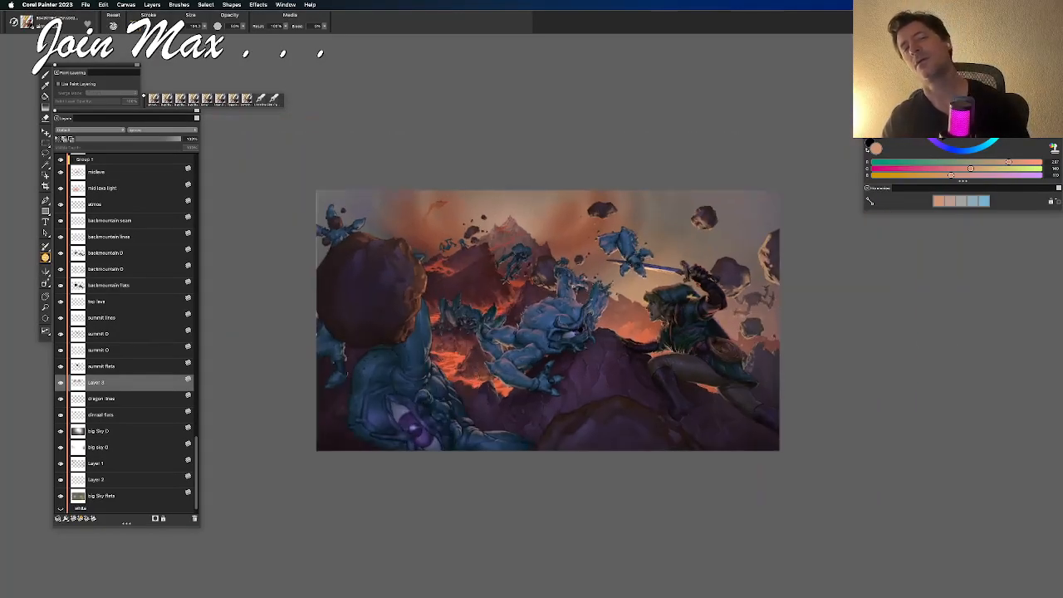
pyautogui.click(60, 382)
pyautogui.click(60, 383)
pyautogui.click(59, 383)
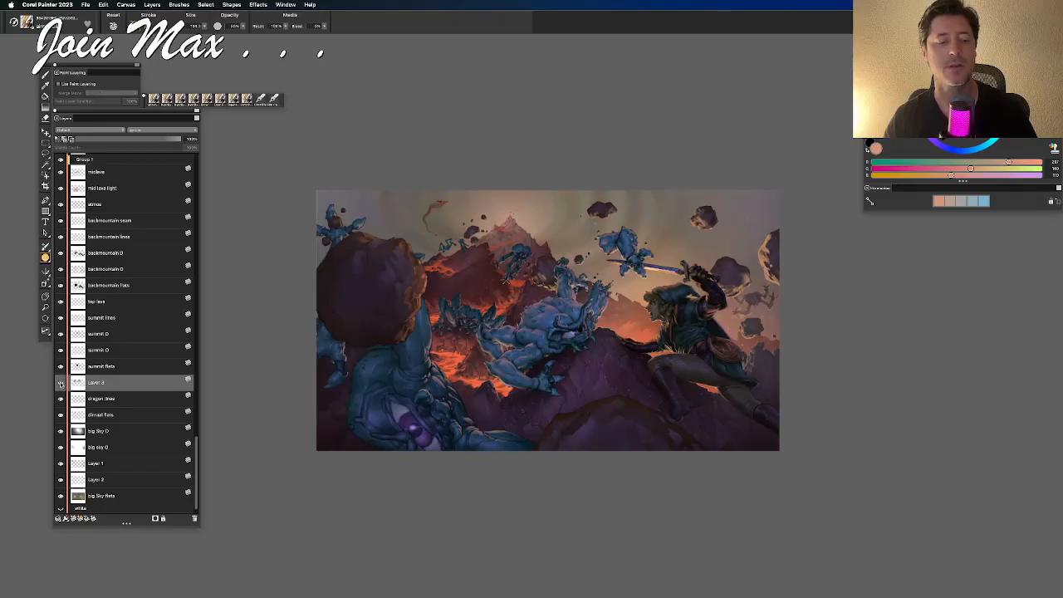
pyautogui.click(59, 382)
pyautogui.click(153, 140)
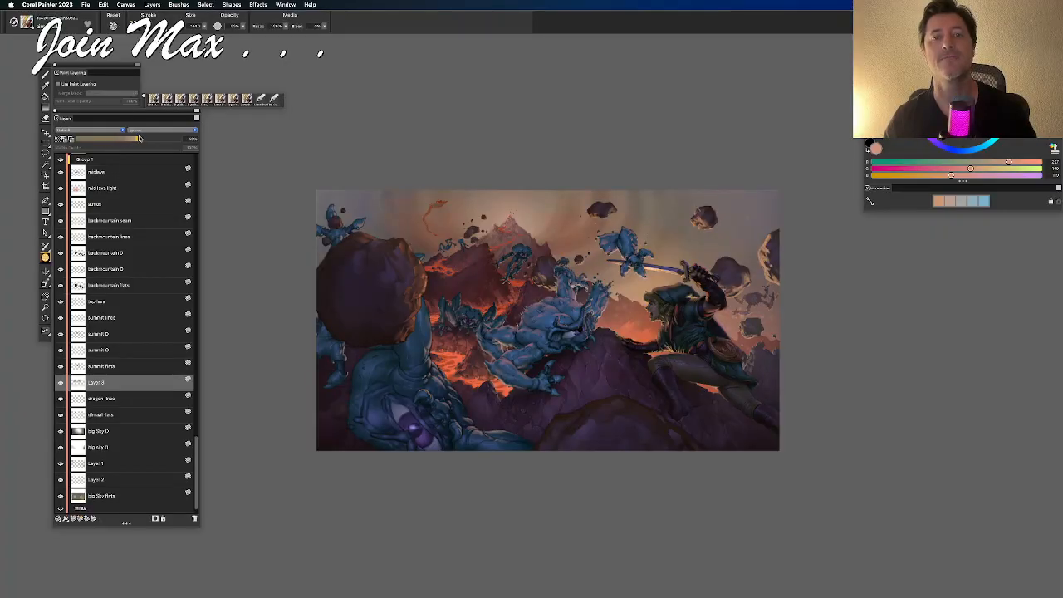
pyautogui.press('super+equal')
pyautogui.press('super+equal')
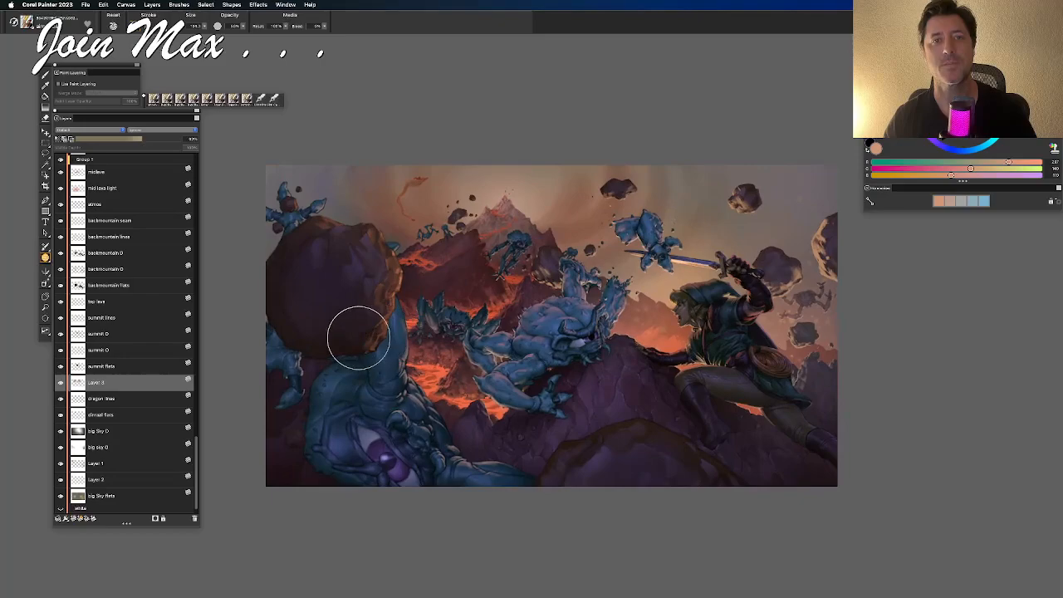
# Select the dragon lines and dragon flats layers together and set their opacity to about 63%
pyautogui.click(108, 400)
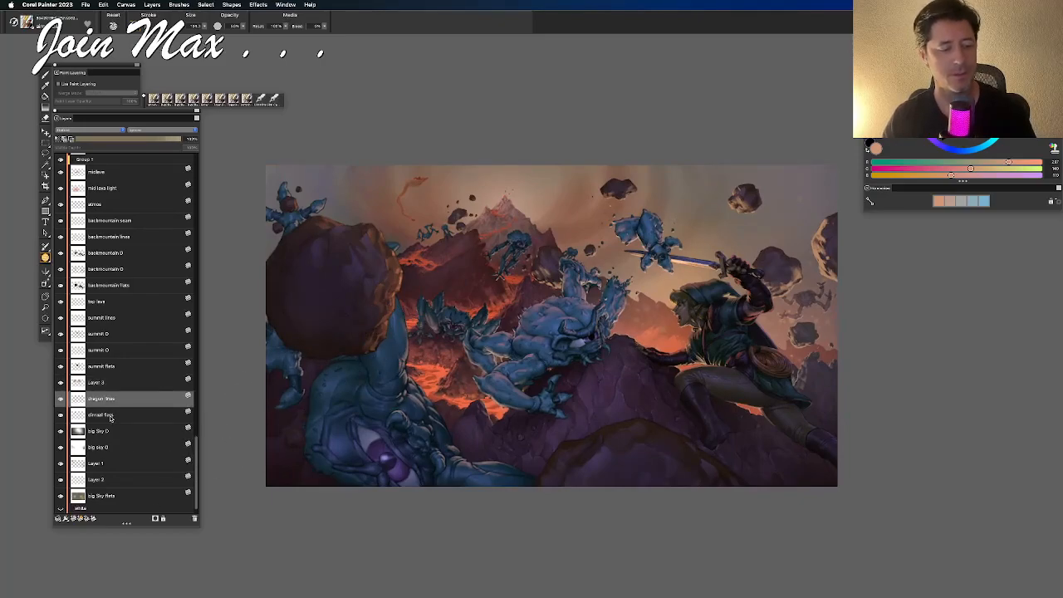
pyautogui.keyDown('shift'); pyautogui.click(109, 415); pyautogui.keyUp('shift')
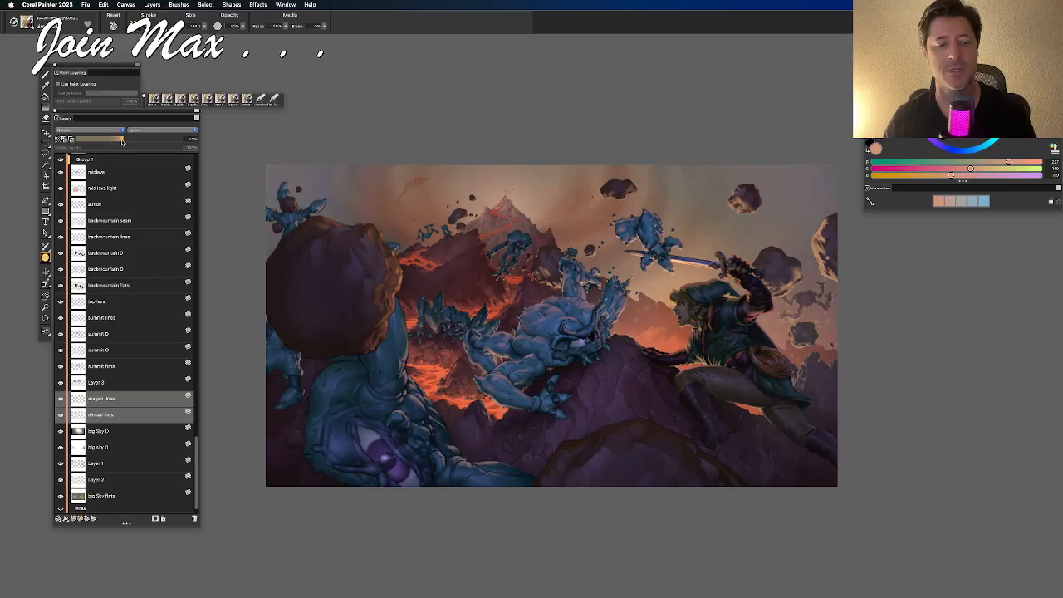
pyautogui.press('super+equal')
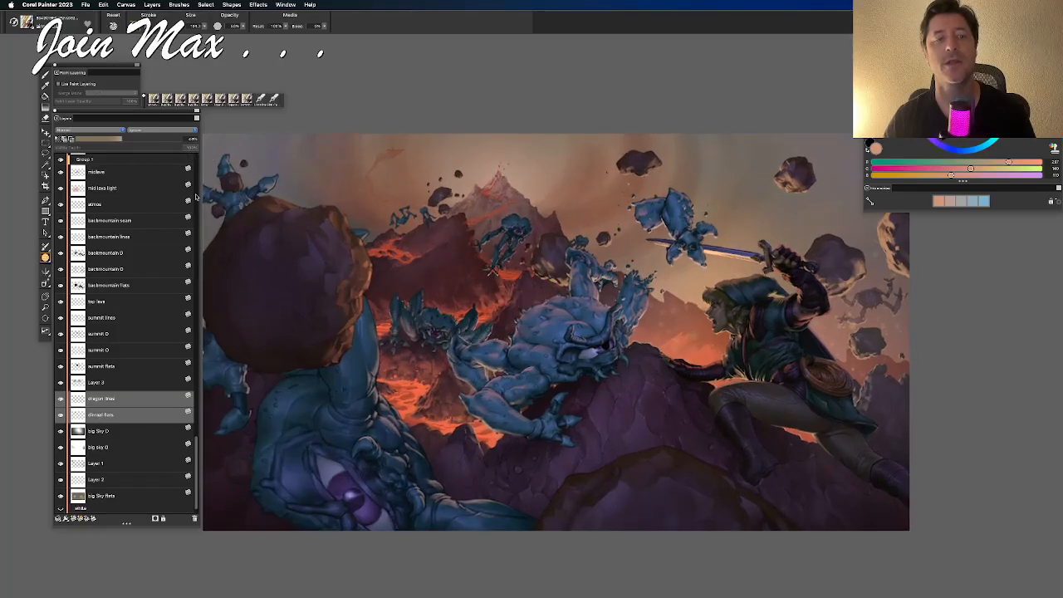
pyautogui.click(141, 140)
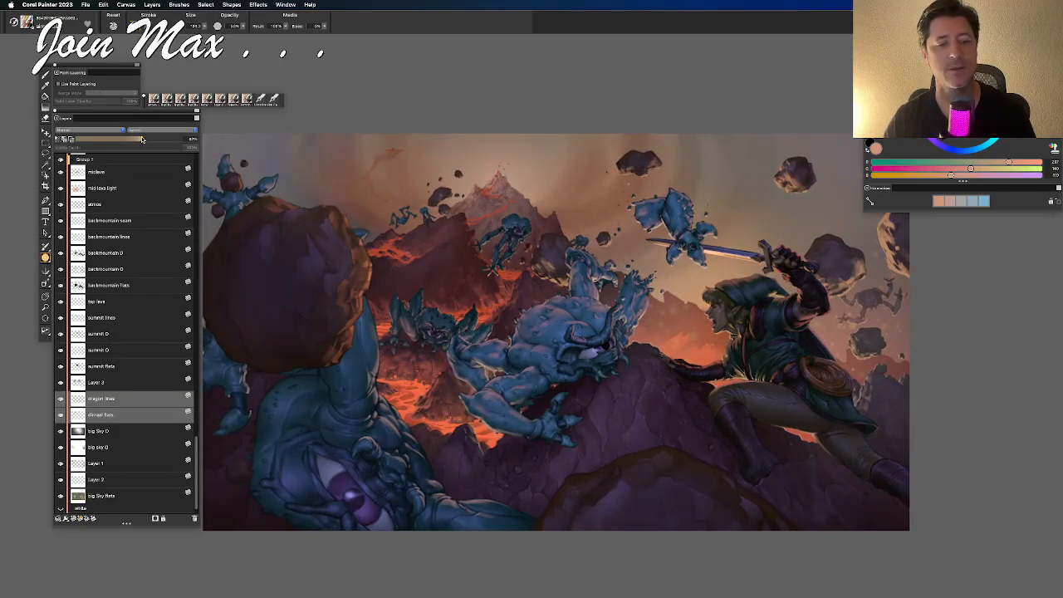
# Reduce the opacity of the Layer 3 sky haze to about 50% and check the balance across the whole picture
pyautogui.click(104, 383)
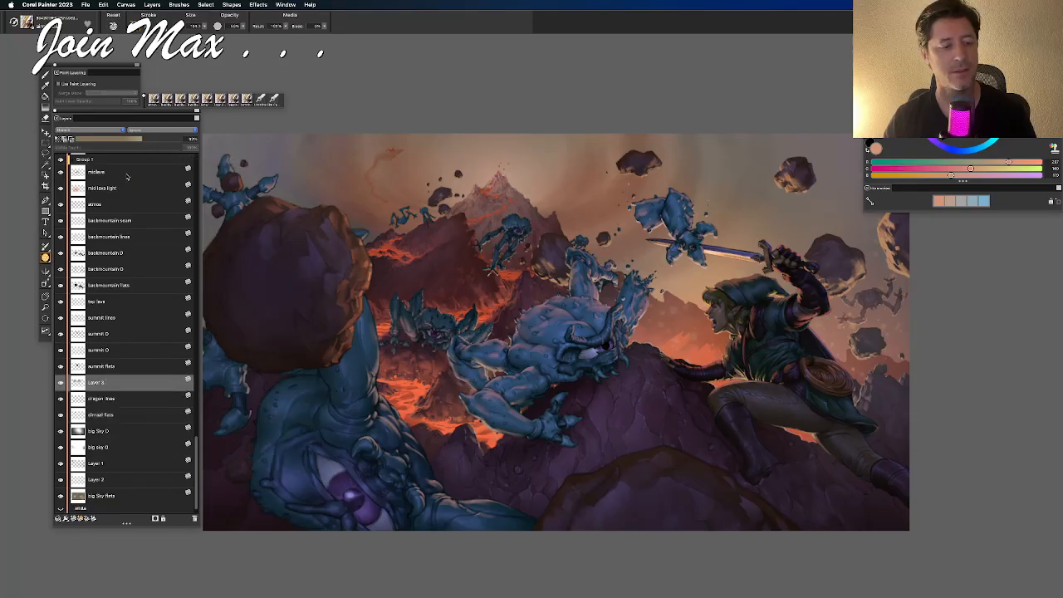
pyautogui.click(133, 140)
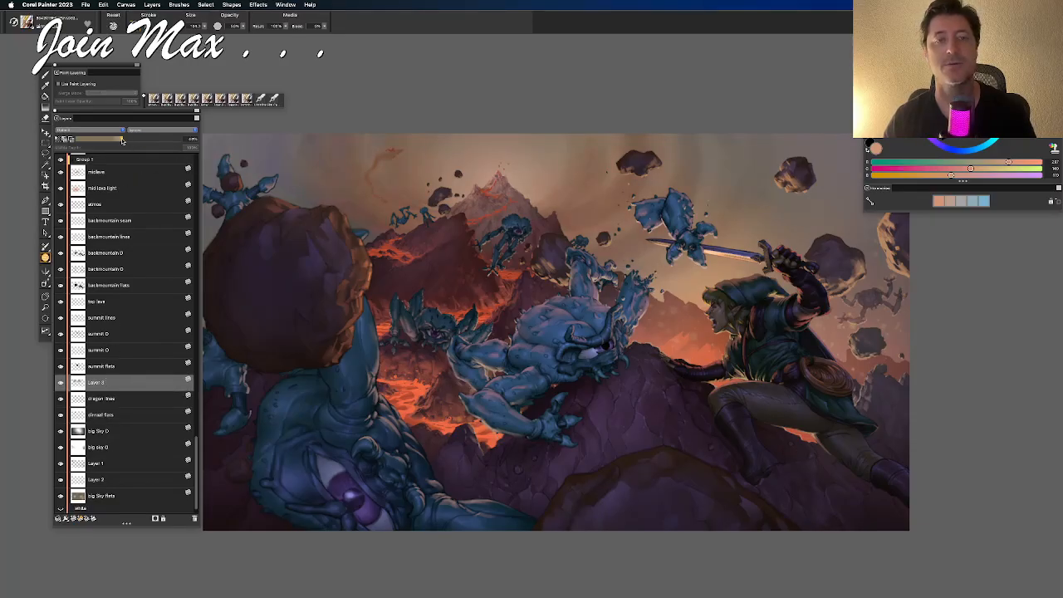
pyautogui.press('super+minus')
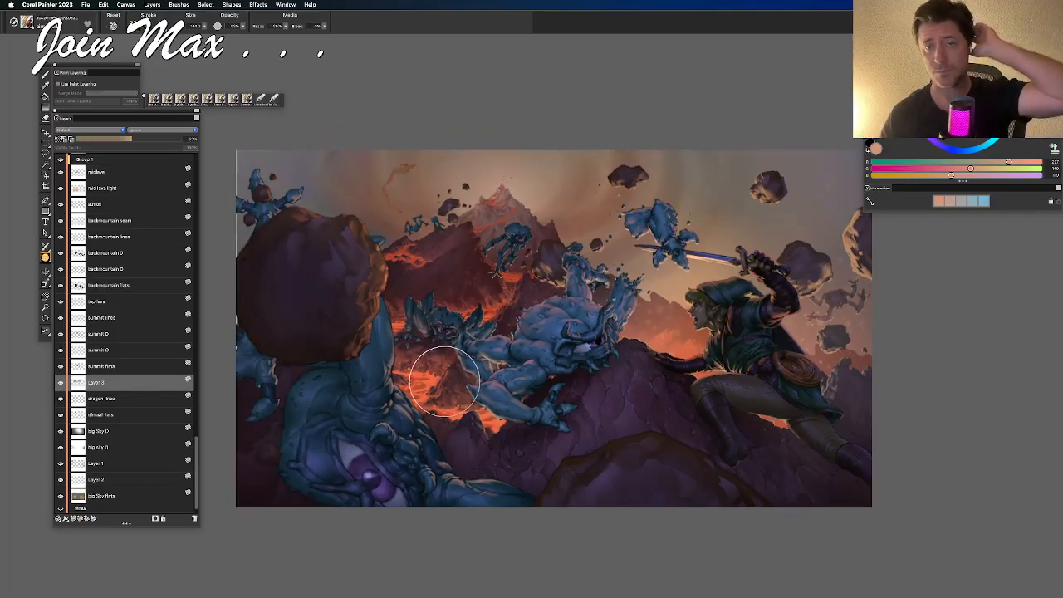
pyautogui.press('super+equal')
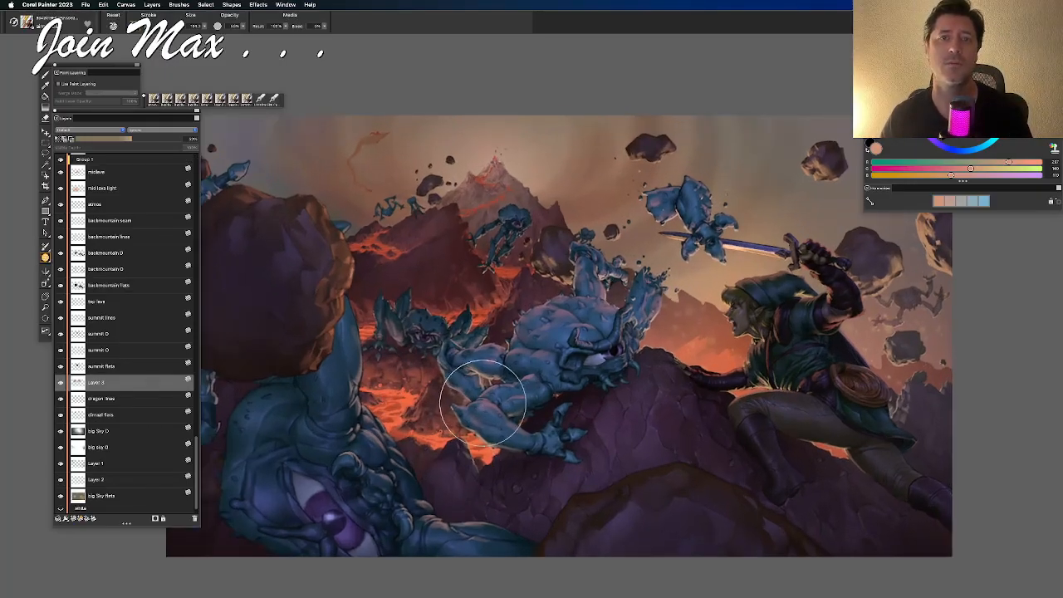
pyautogui.hscroll(3, 472, 410)
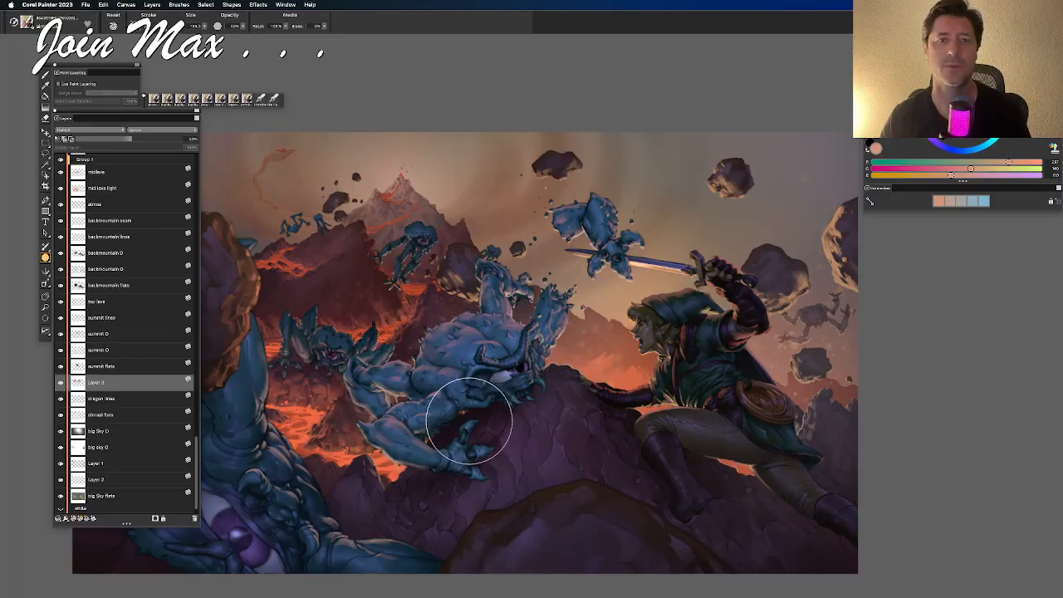
# Select the hit rock D layer from the dark rock floating above the dragon and find it in the layer list
pyautogui.press('f')
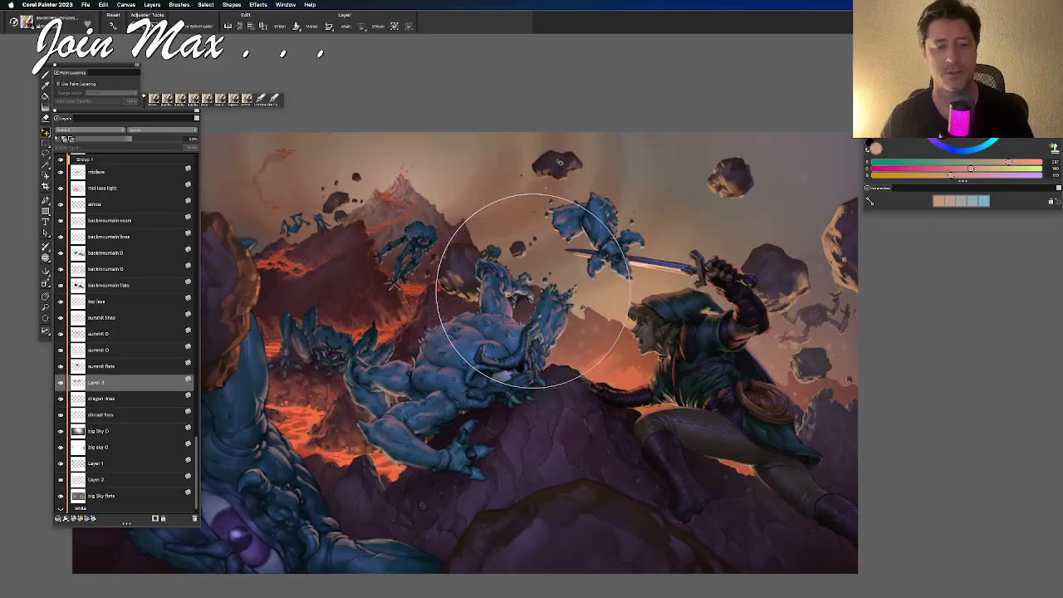
pyautogui.rightClick(558, 158)
pyautogui.click(569, 169)
pyautogui.scroll(10, 106, 295)
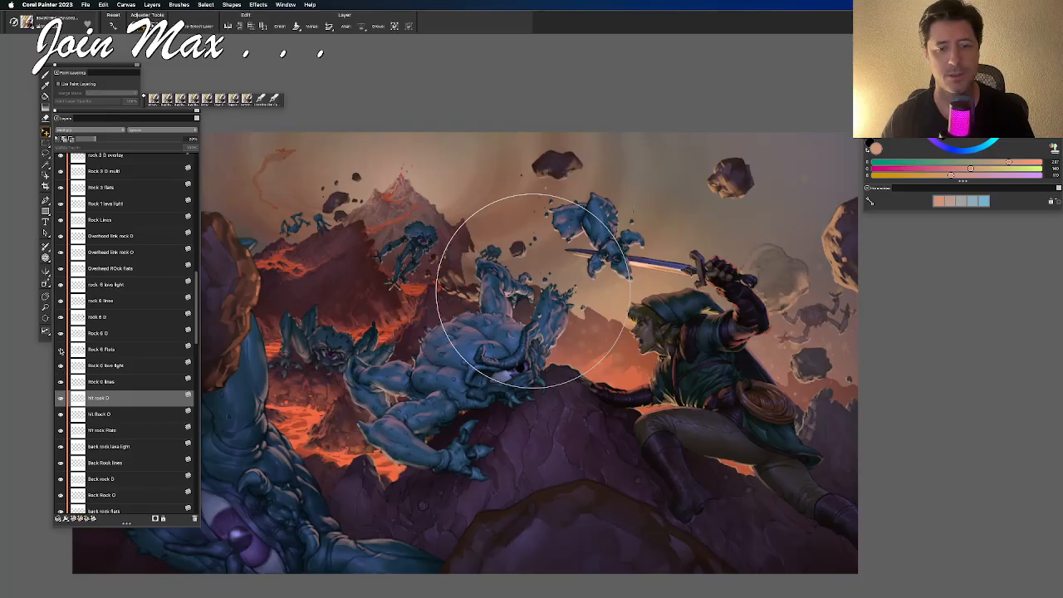
# Try grouping the floating rock's layers, from its lava light to hit rock flats, and compare the picture with the group hidden and shown
pyautogui.click(100, 365)
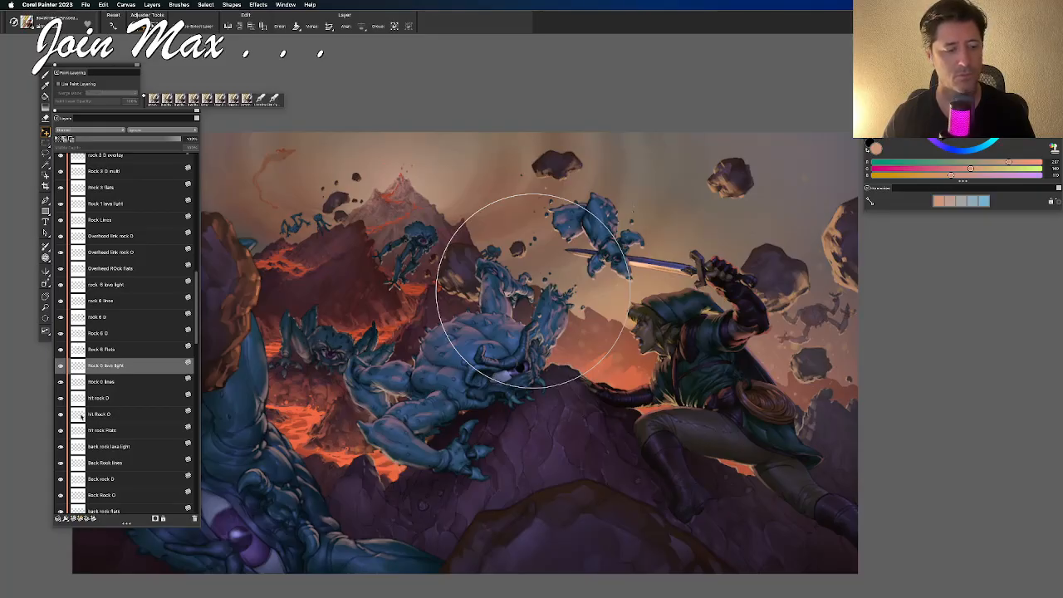
pyautogui.keyDown('shift'); pyautogui.click(80, 430); pyautogui.keyUp('shift')
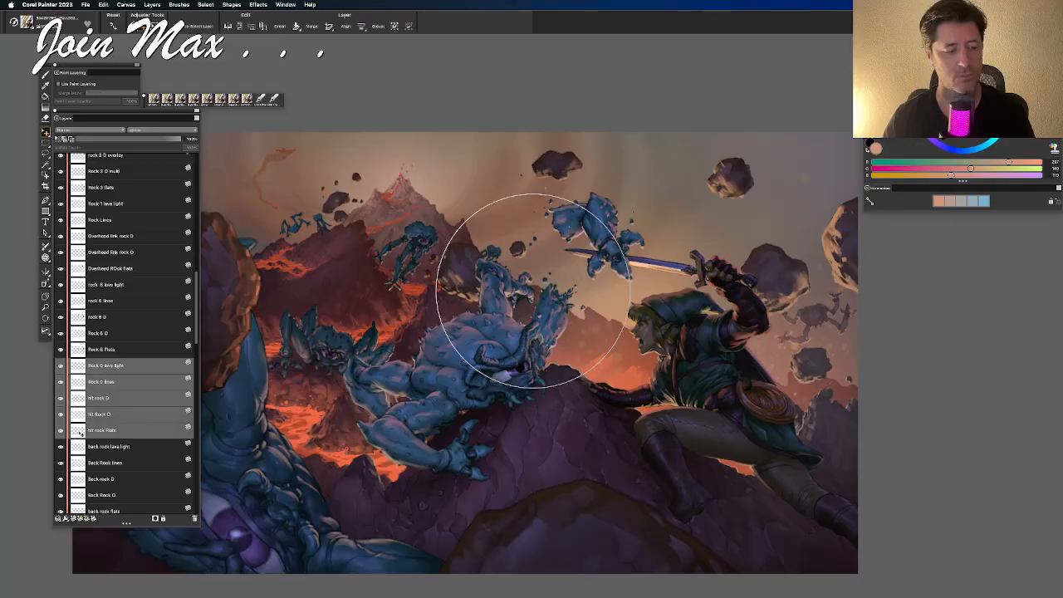
pyautogui.press('super+g')
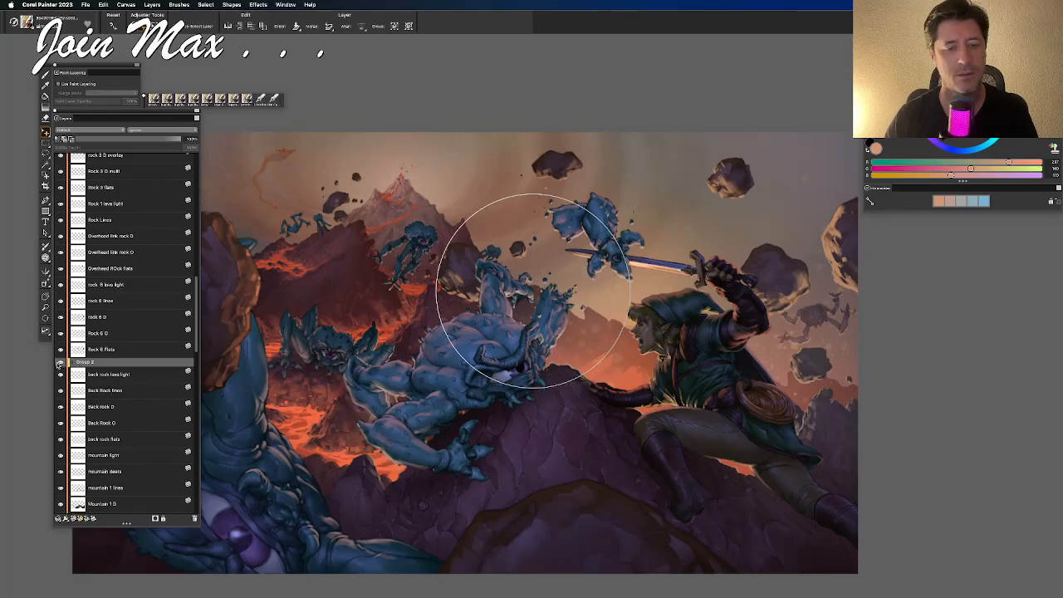
pyautogui.click(60, 363)
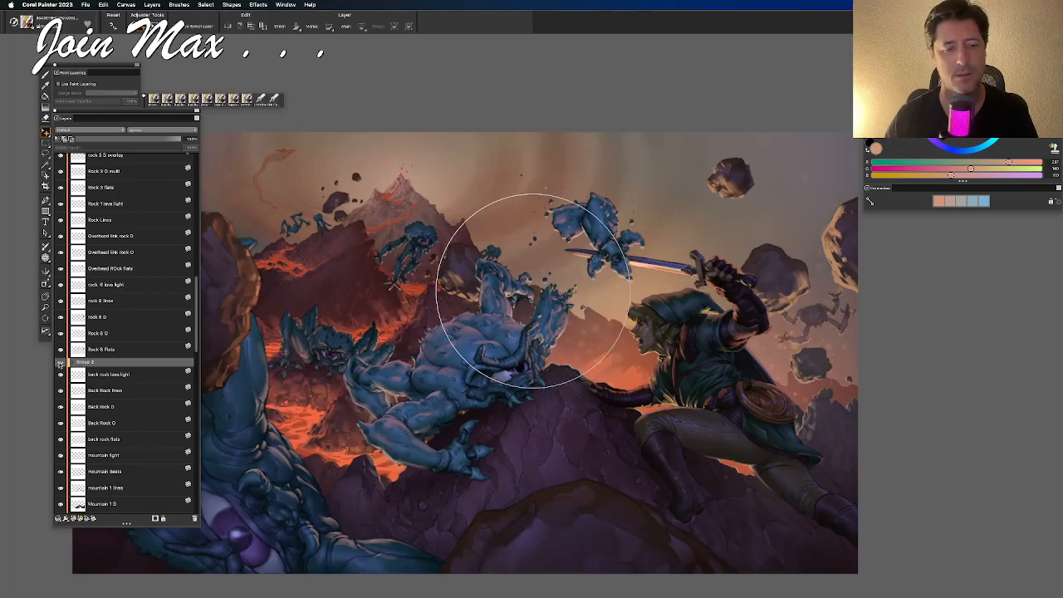
pyautogui.click(59, 364)
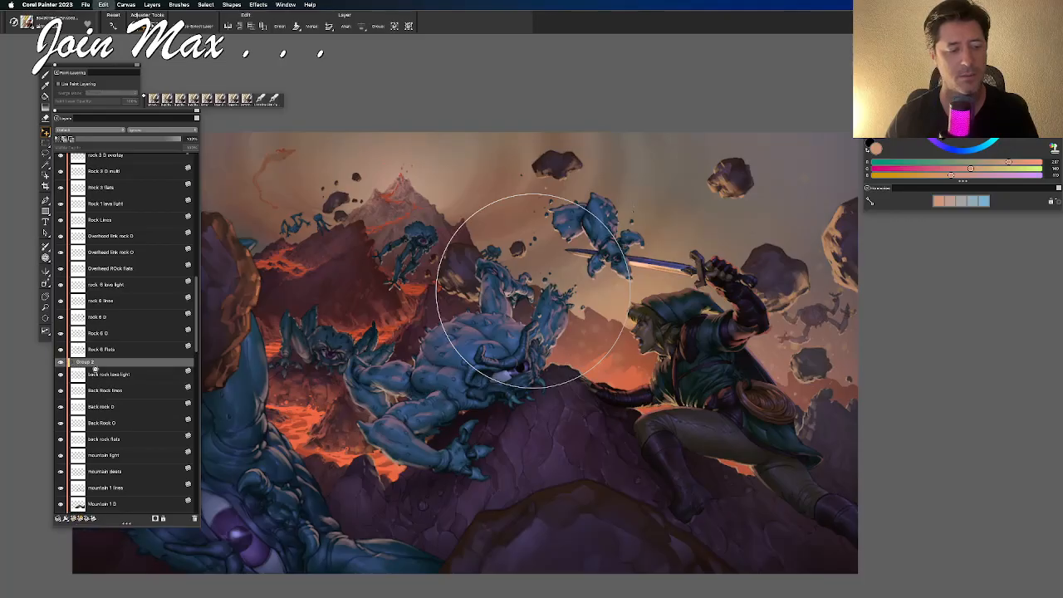
pyautogui.scroll(10, 93, 368)
pyautogui.scroll(-10, 101, 411)
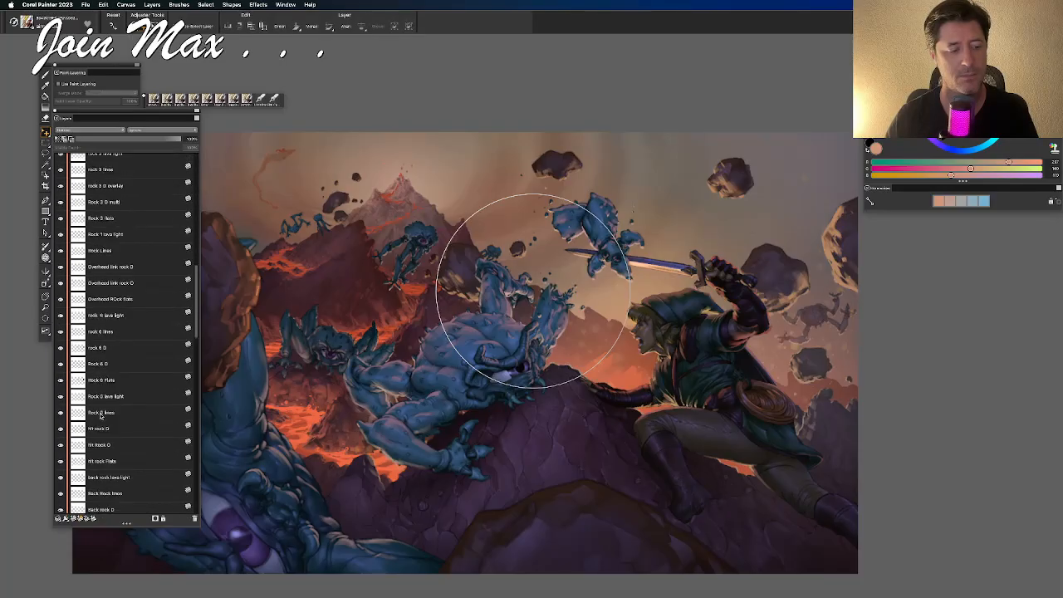
pyautogui.scroll(5, 106, 377)
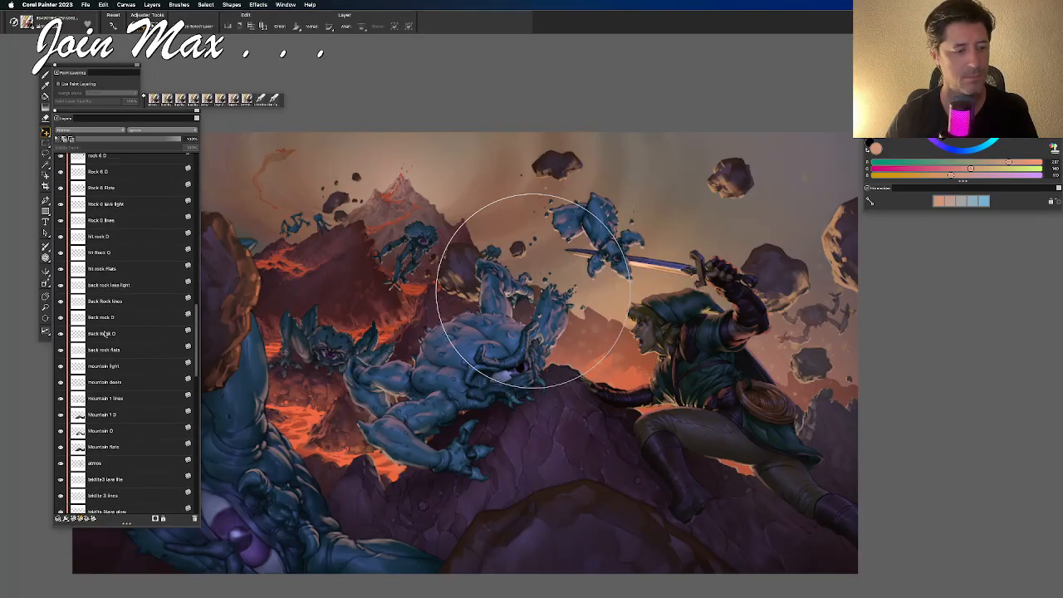
# Add a new layer directly above the hit rock D layer
pyautogui.click(111, 307)
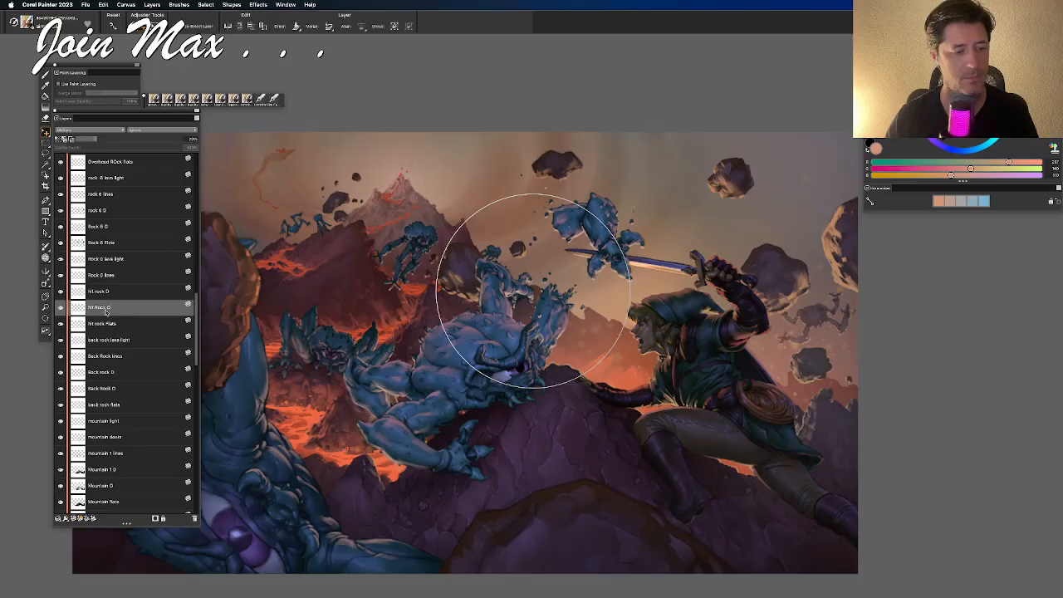
pyautogui.click(107, 291)
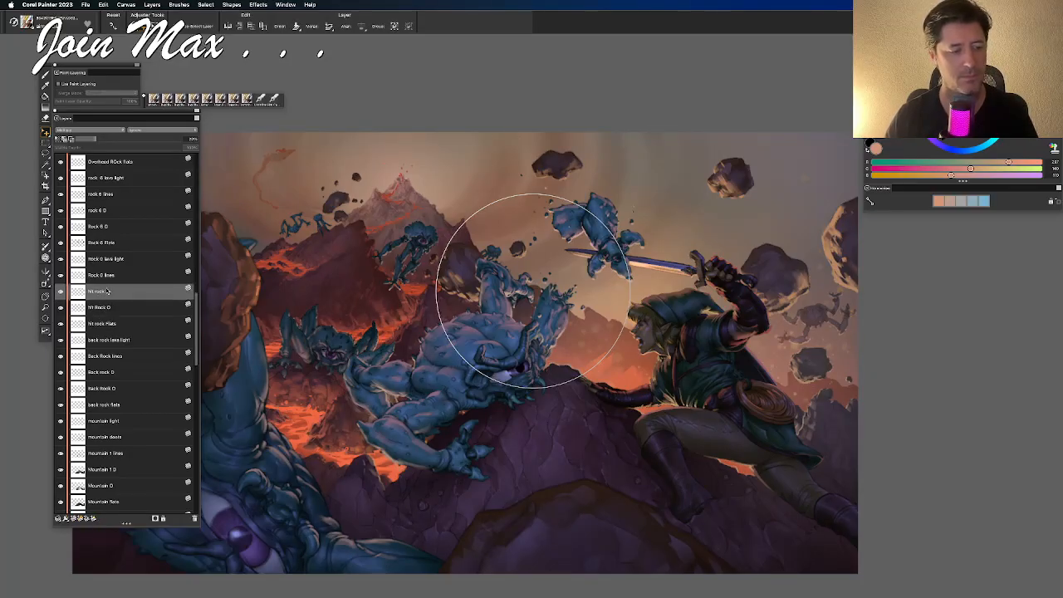
pyautogui.click(73, 519)
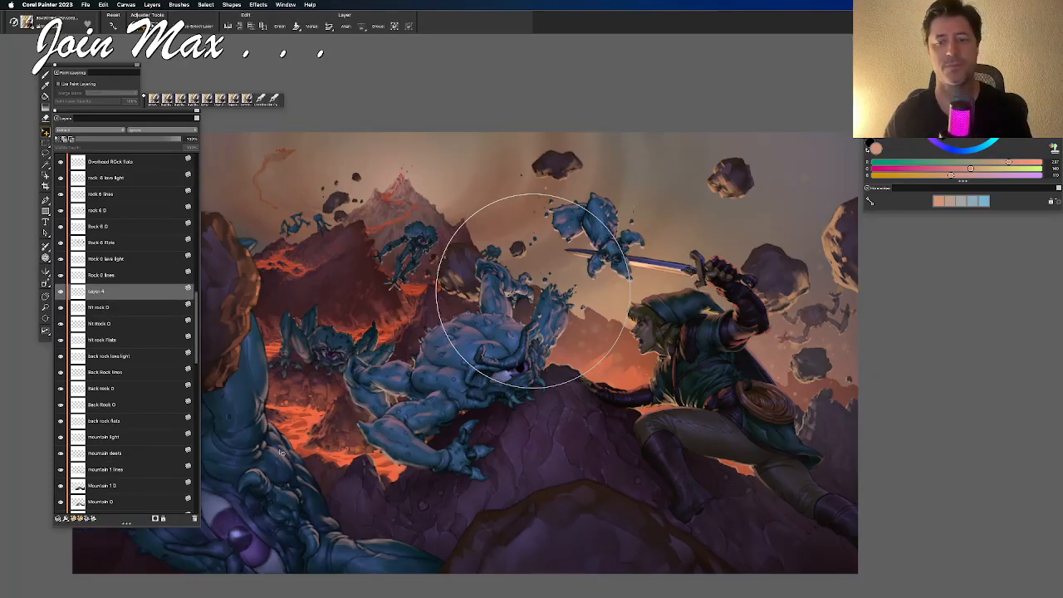
# Paint pale haze over the dark floating rock on Layer 4, reduce the layer's opacity to about 77% and compare it hidden and shown
pyautogui.press('b')
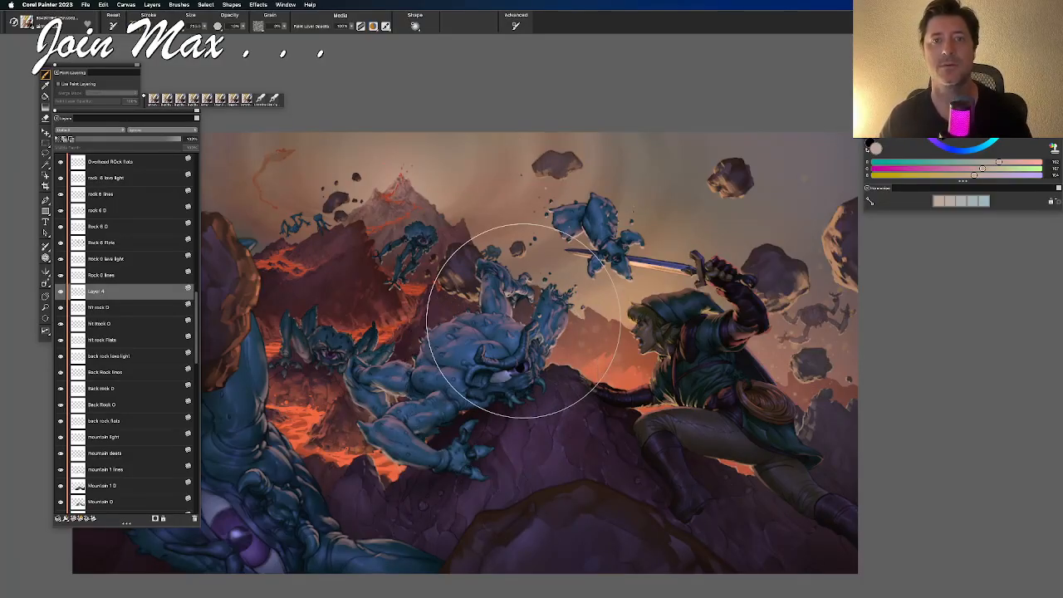
pyautogui.moveTo(167, 140); pyautogui.dragTo(162, 139)
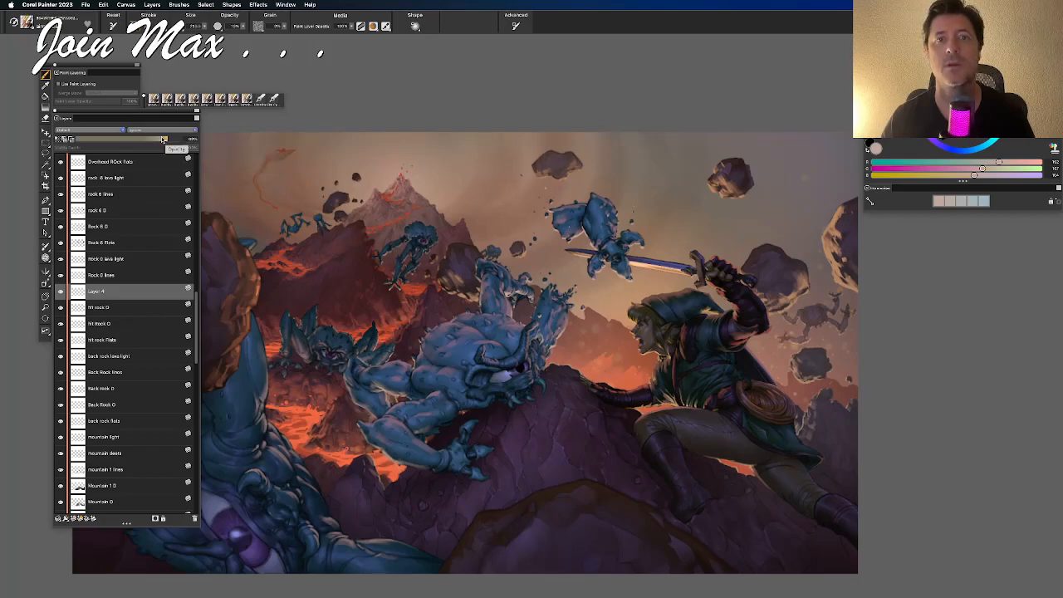
pyautogui.moveTo(511, 271); pyautogui.dragTo(533, 243)
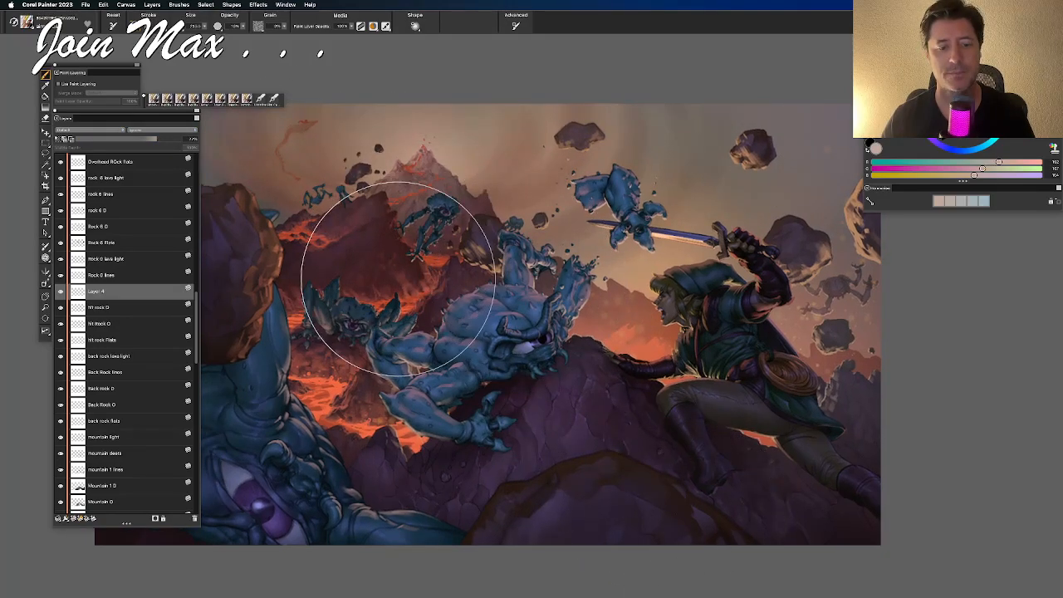
pyautogui.press('f')
pyautogui.rightClick(449, 213)
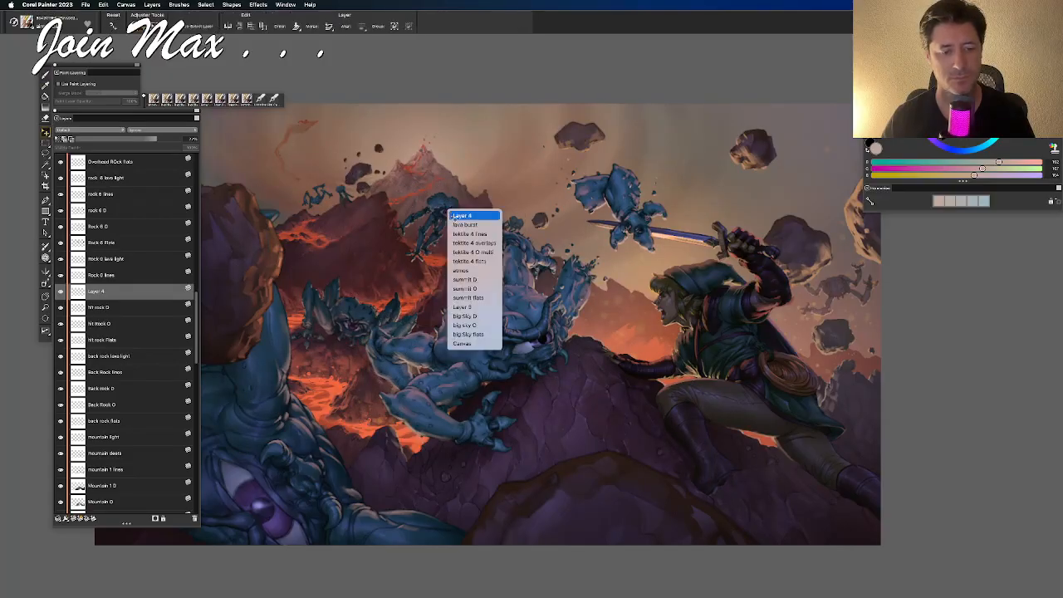
pyautogui.click(62, 292)
pyautogui.click(61, 293)
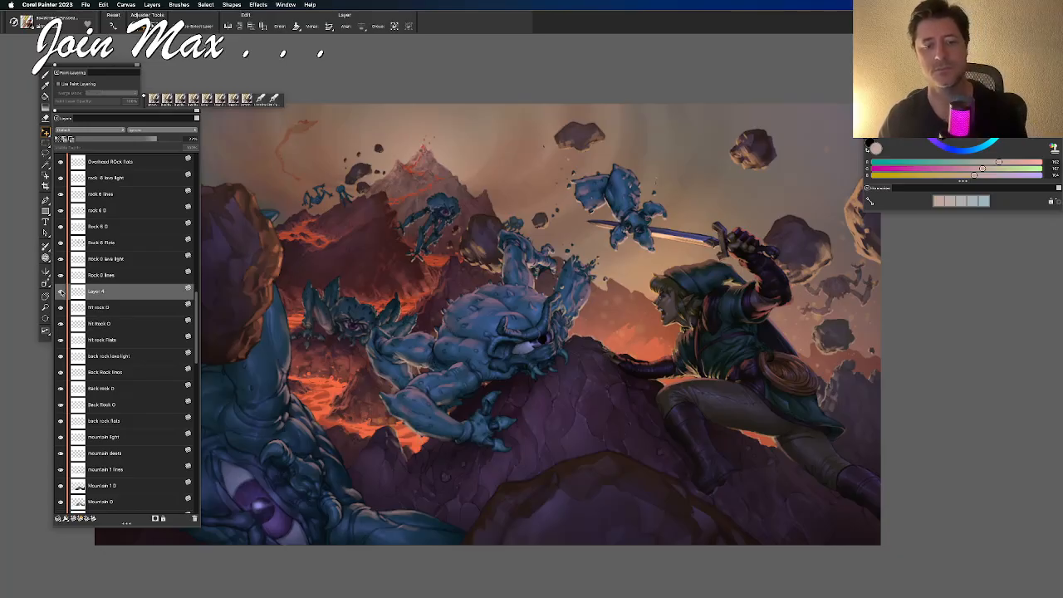
# Paint soft pale haze over the small distant blue creatures on Layer 4, softening it with the eraser where needed
pyautogui.press('b')
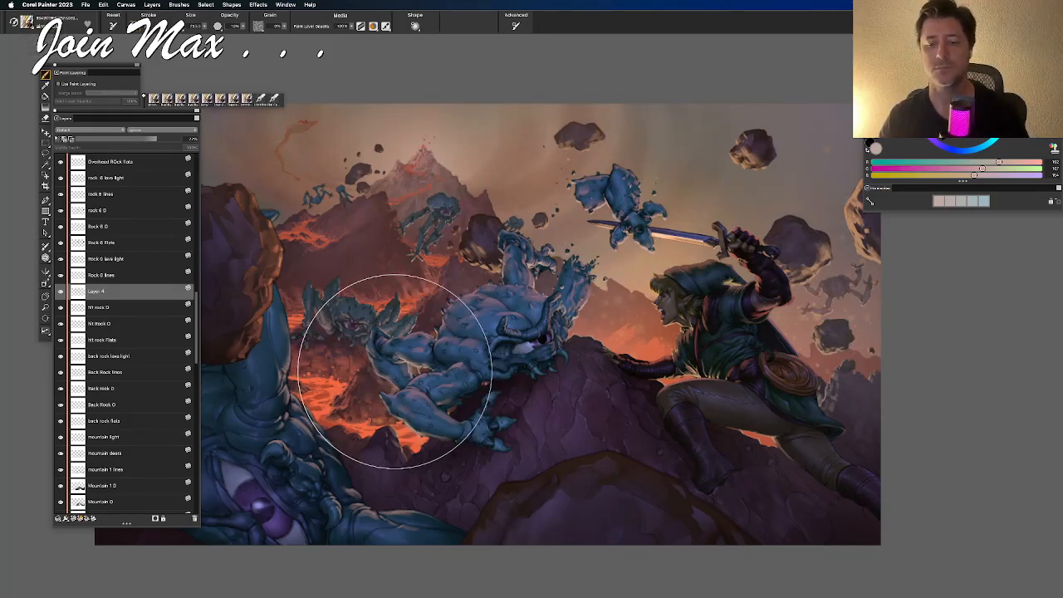
pyautogui.press('n')
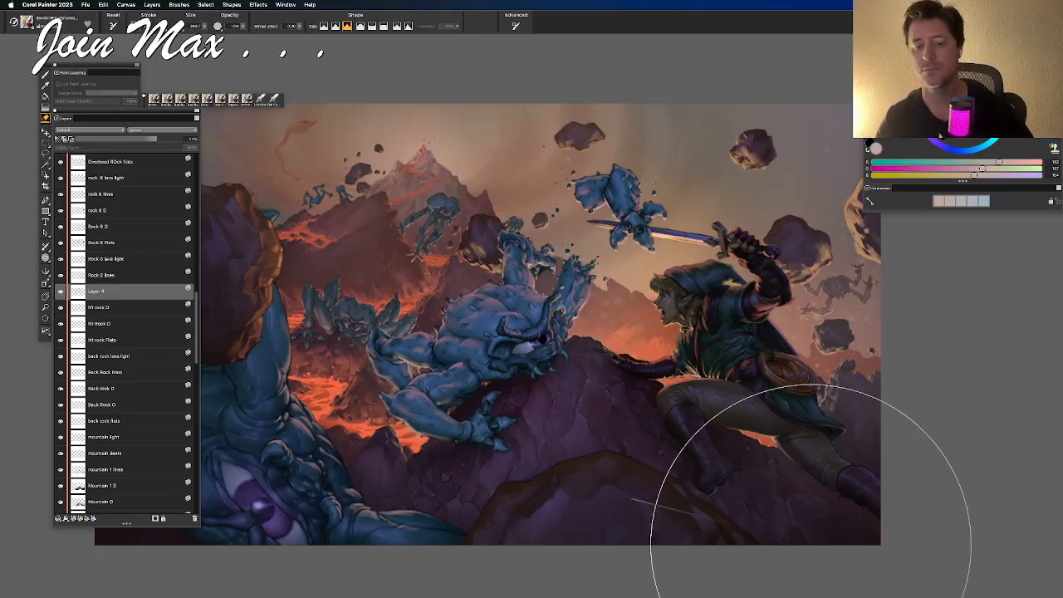
pyautogui.press('b')
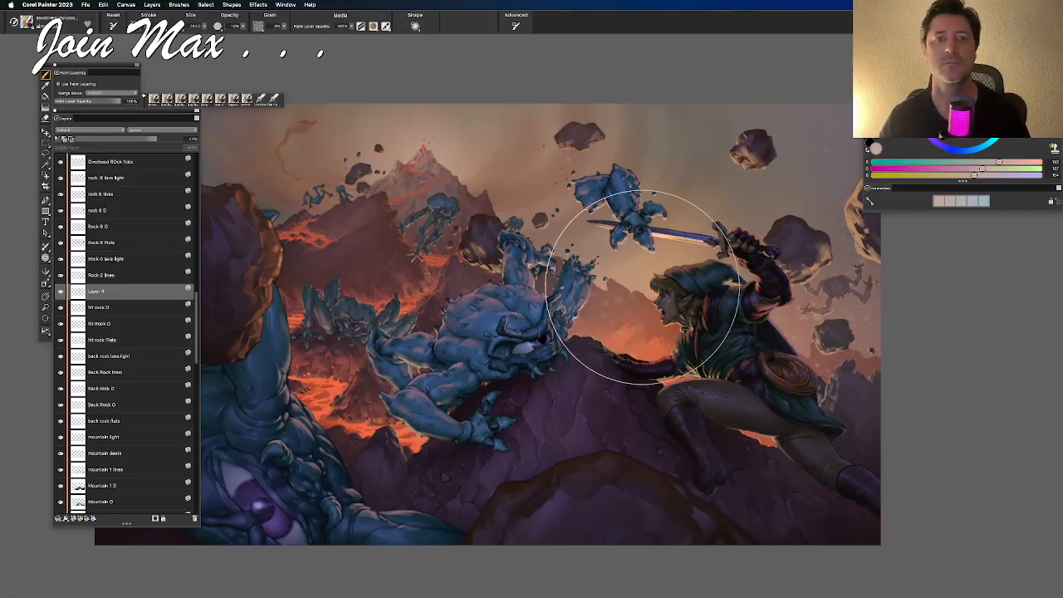
# Review the balance of the background haze across the whole illustration and save the file
pyautogui.press('super+minus')
pyautogui.moveTo(707, 270); pyautogui.dragTo(809, 300)
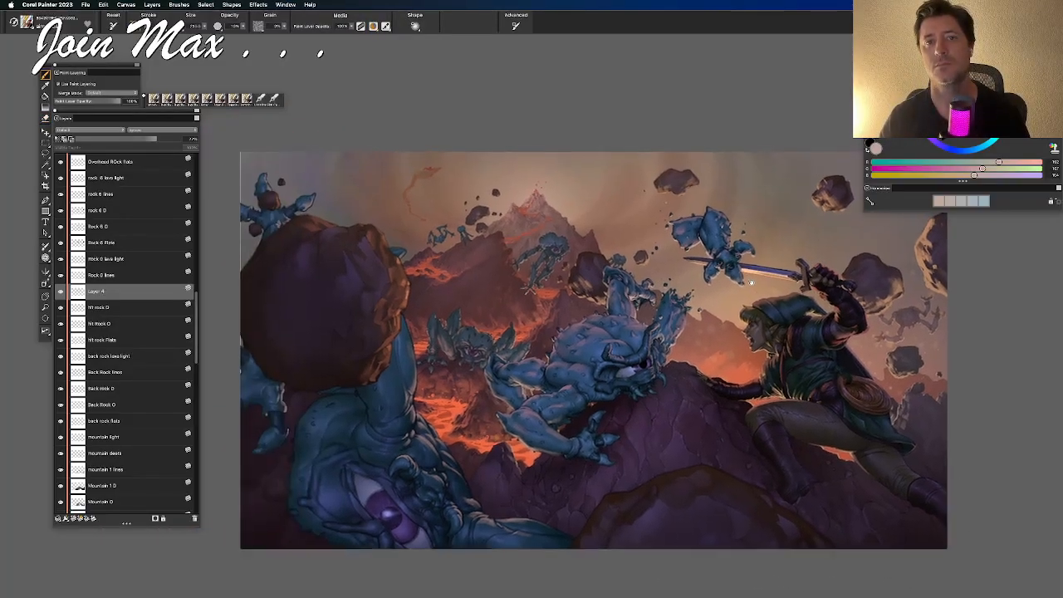
pyautogui.moveTo(700, 248); pyautogui.dragTo(654, 266)
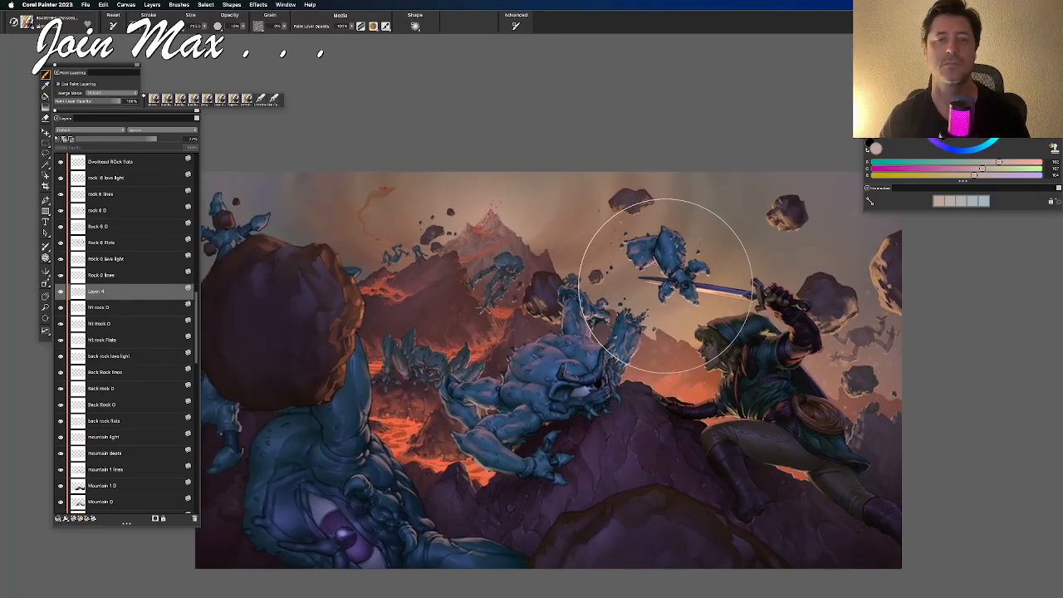
pyautogui.moveTo(683, 289)
pyautogui.mouseDown()
pyautogui.moveTo(735, 257)
pyautogui.moveTo(684, 263)
pyautogui.mouseUp()
pyautogui.moveTo(699, 300)
pyautogui.mouseDown()
pyautogui.moveTo(667, 287)
pyautogui.moveTo(698, 301)
pyautogui.moveTo(634, 296)
pyautogui.mouseUp()
pyautogui.scroll(3, 672, 300)
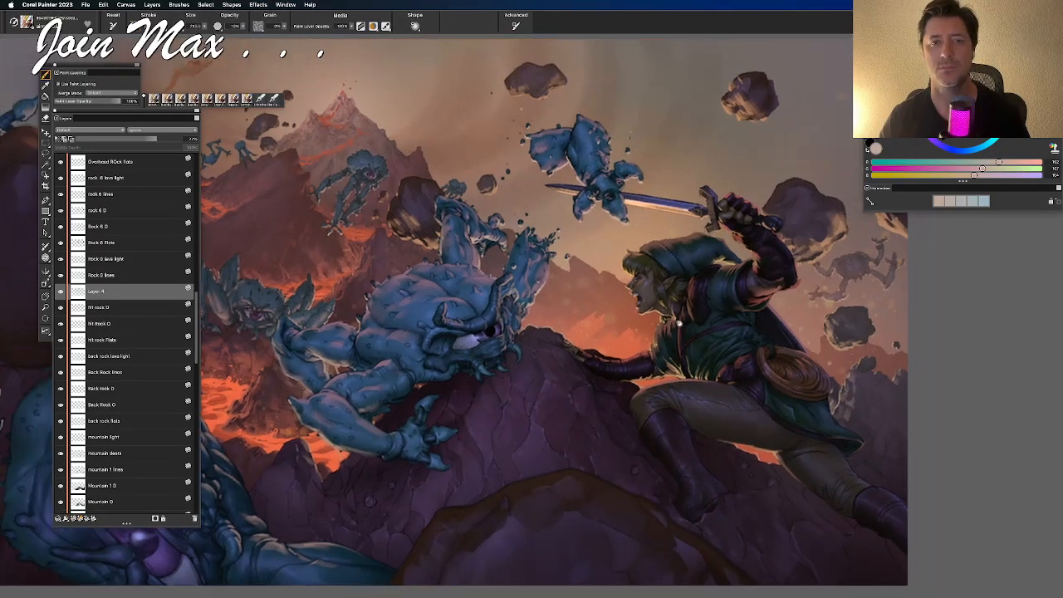
pyautogui.moveTo(678, 325); pyautogui.dragTo(640, 322)
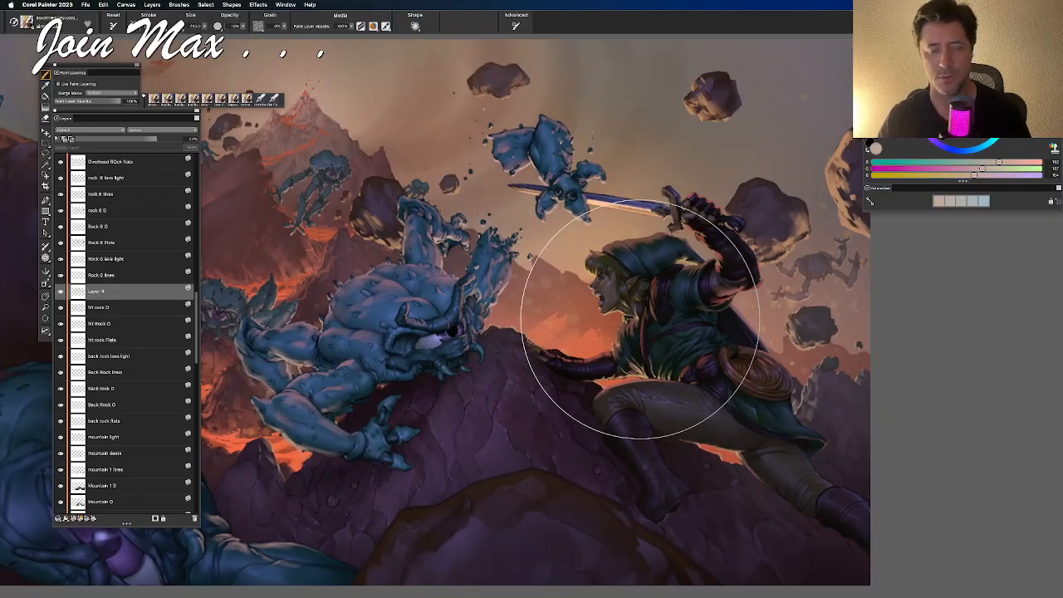
pyautogui.click(85, 4)
pyautogui.click(105, 118)
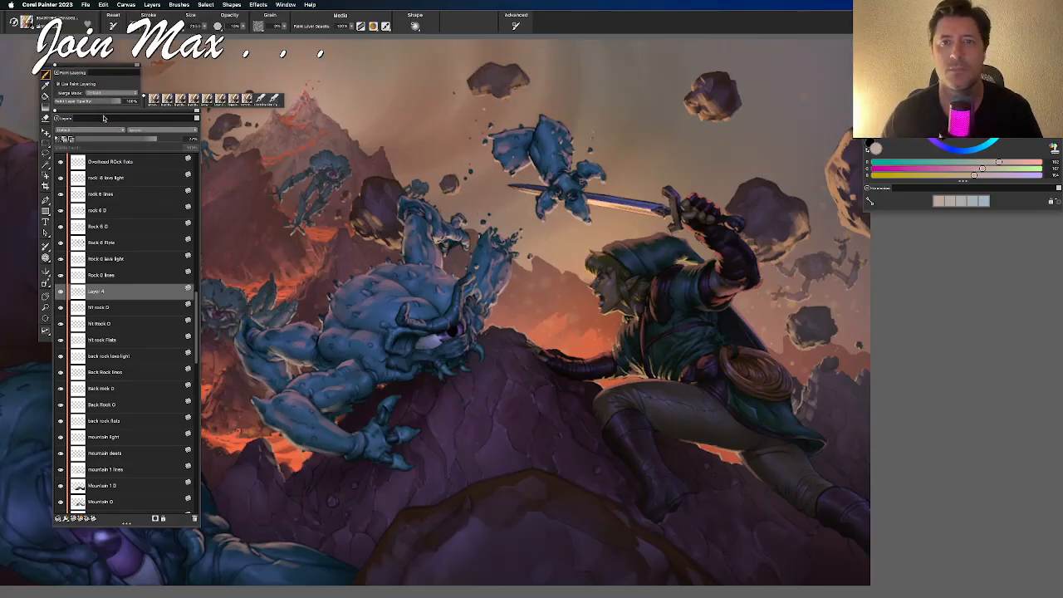
# Compare the distant creatures and rocks with the Layer 4 haze hidden and shown
pyautogui.moveTo(341, 253); pyautogui.dragTo(450, 205)
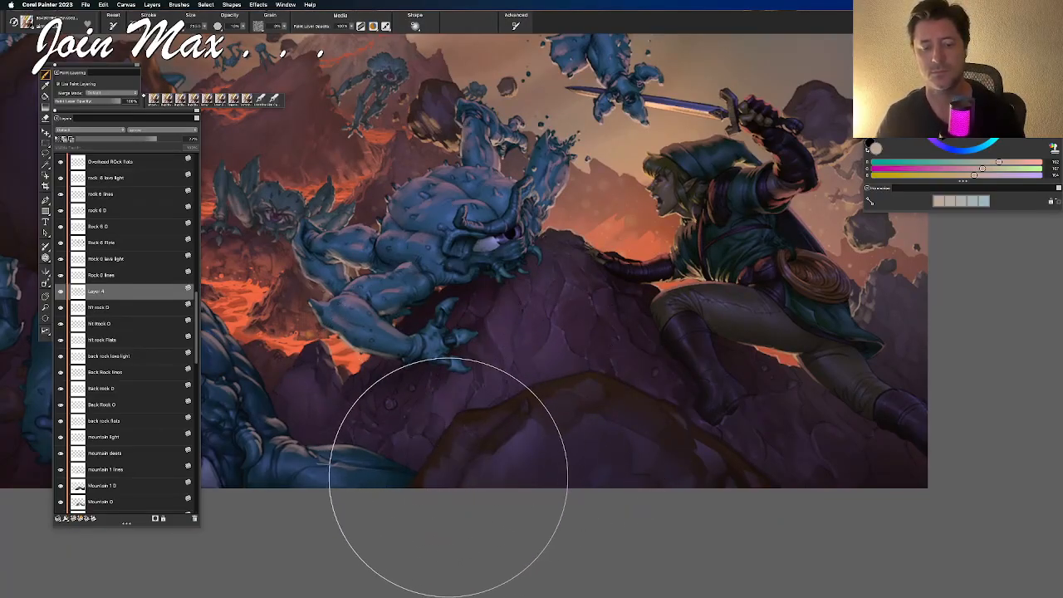
pyautogui.click(60, 292)
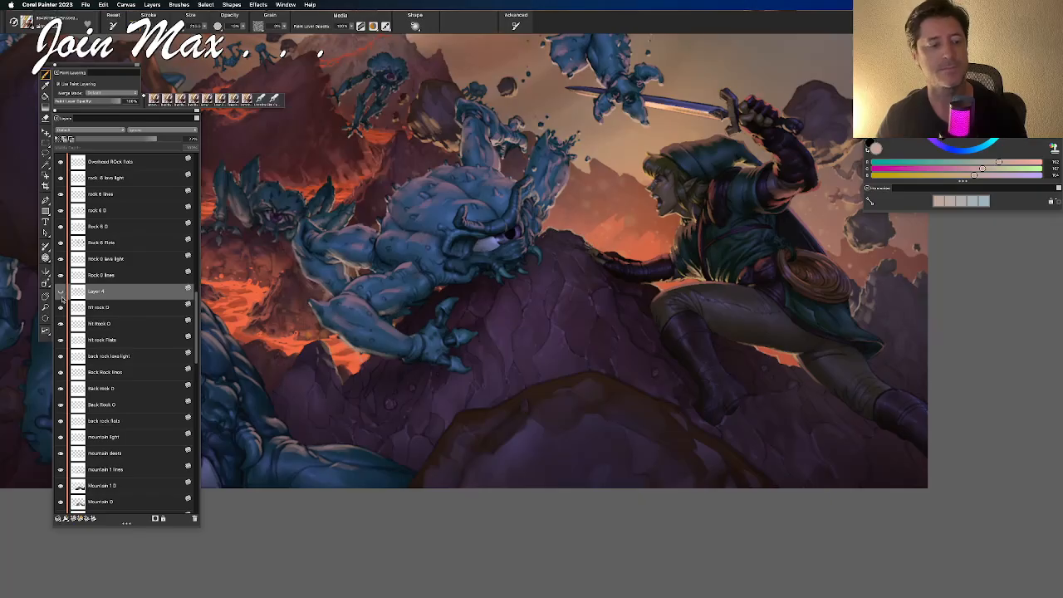
pyautogui.click(60, 292)
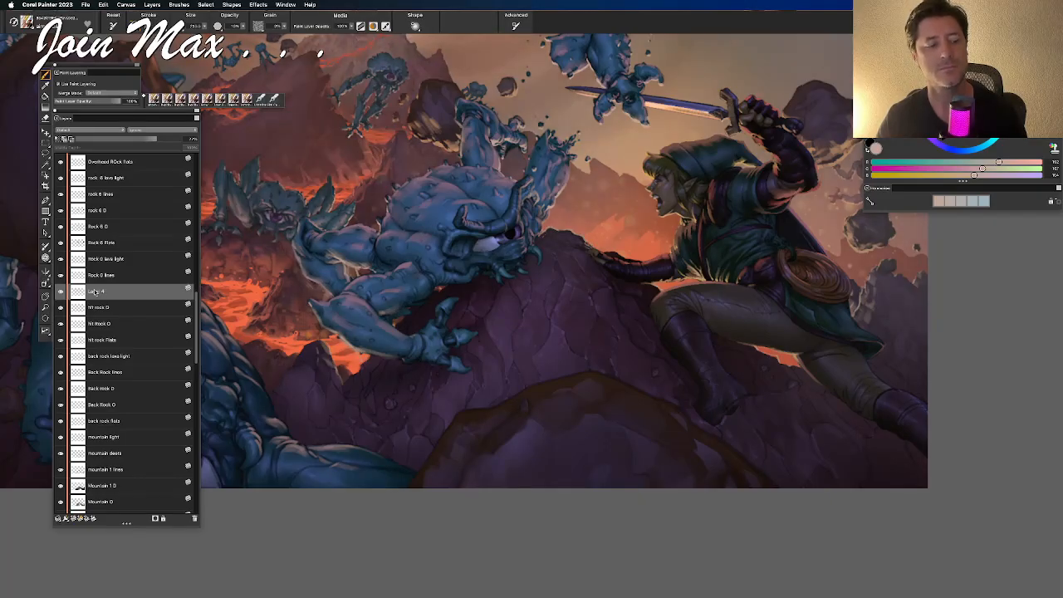
# Rename Layer 4 to "gas"
pyautogui.doubleClick(95, 291)
pyautogui.write('g')
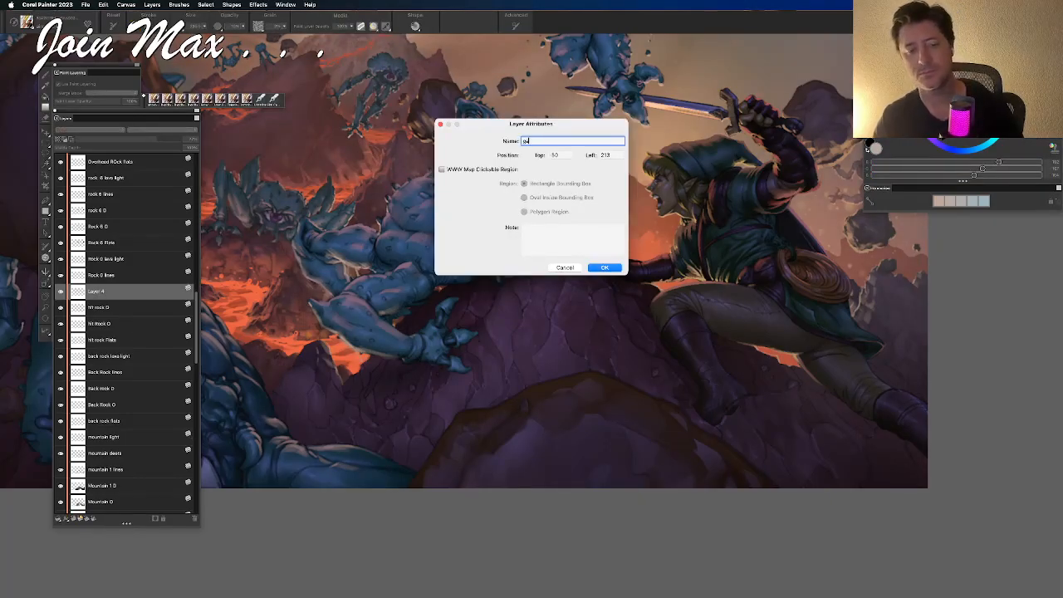
pyautogui.write('l')
pyautogui.press('Return')
pyautogui.moveTo(432, 293)
pyautogui.mouseDown()
pyautogui.moveTo(491, 449)
pyautogui.moveTo(401, 233)
pyautogui.moveTo(407, 276)
pyautogui.moveTo(379, 305)
pyautogui.mouseUp()
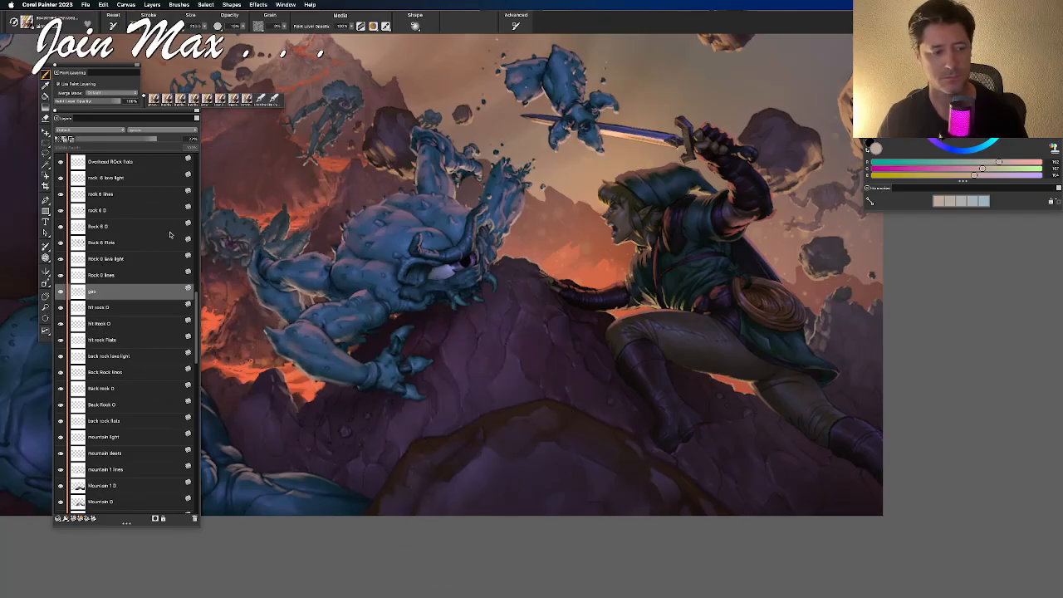
# Compare the picture with the atmos 1 layer hidden and shown, and add a new layer directly above it
pyautogui.scroll(10, 143, 275)
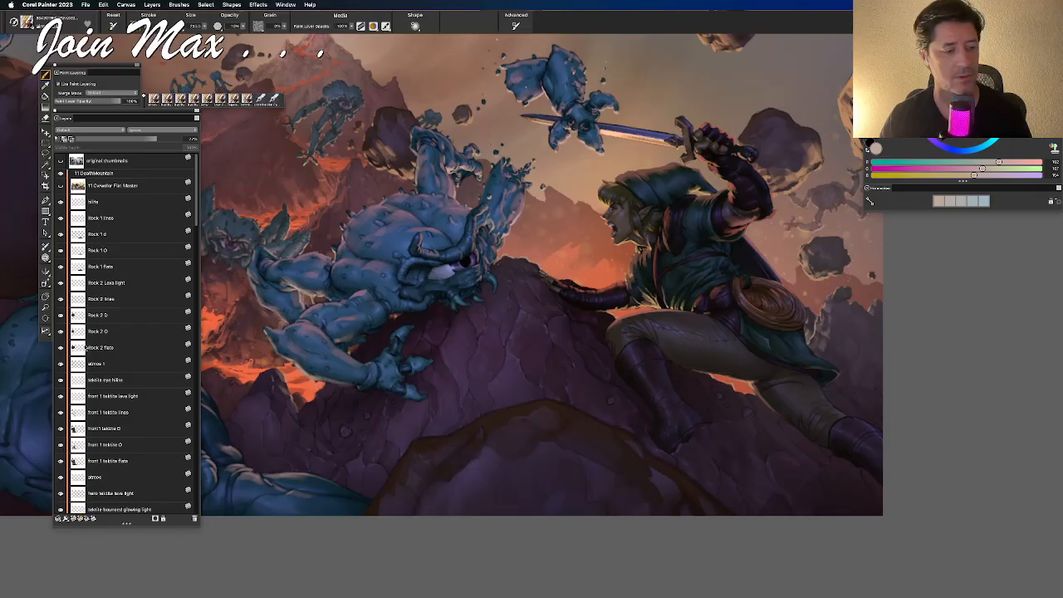
pyautogui.click(60, 366)
pyautogui.click(59, 366)
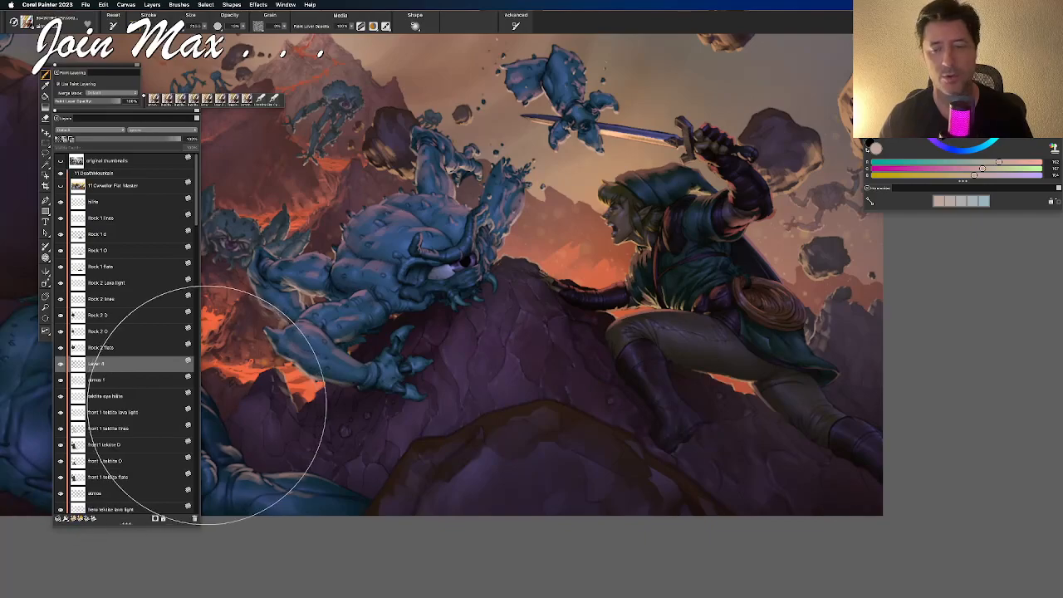
# Sample a dark colour from the rock below the hero and choose the Sprinkle Airbrush
pyautogui.click(953, 109)
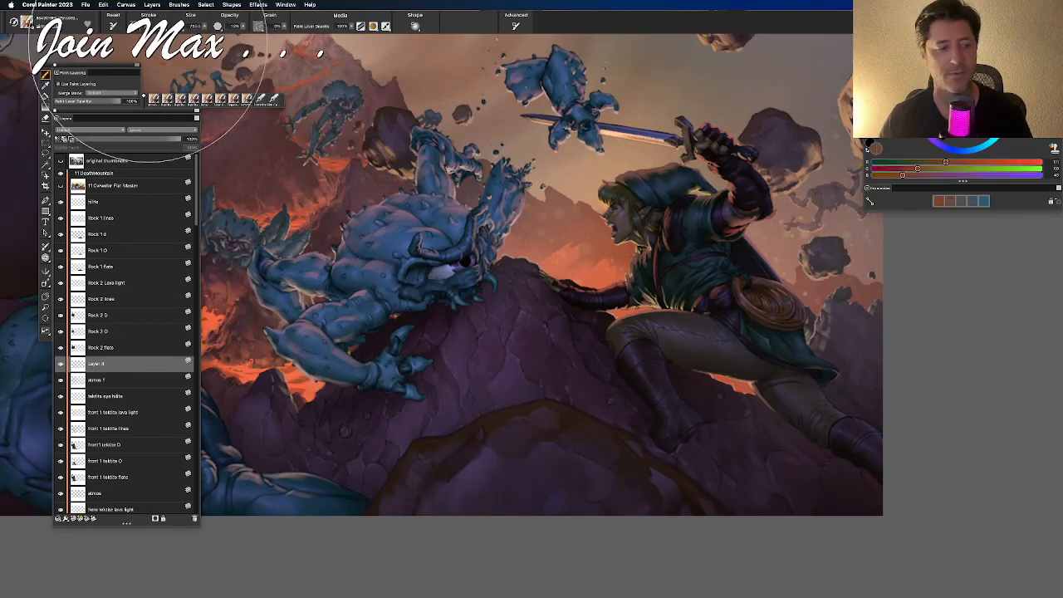
pyautogui.press('alt')
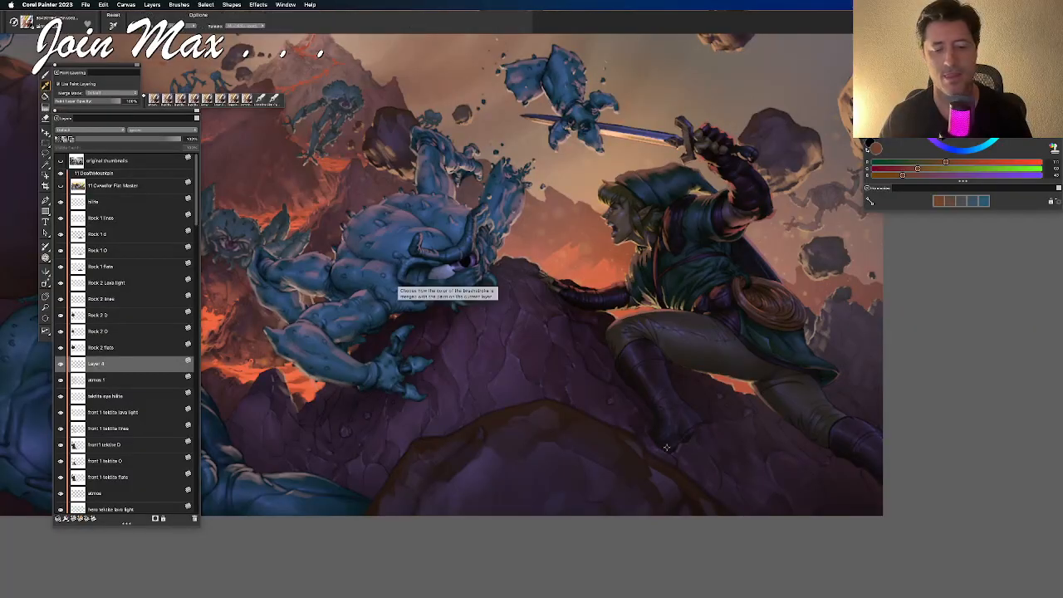
pyautogui.click(650, 462)
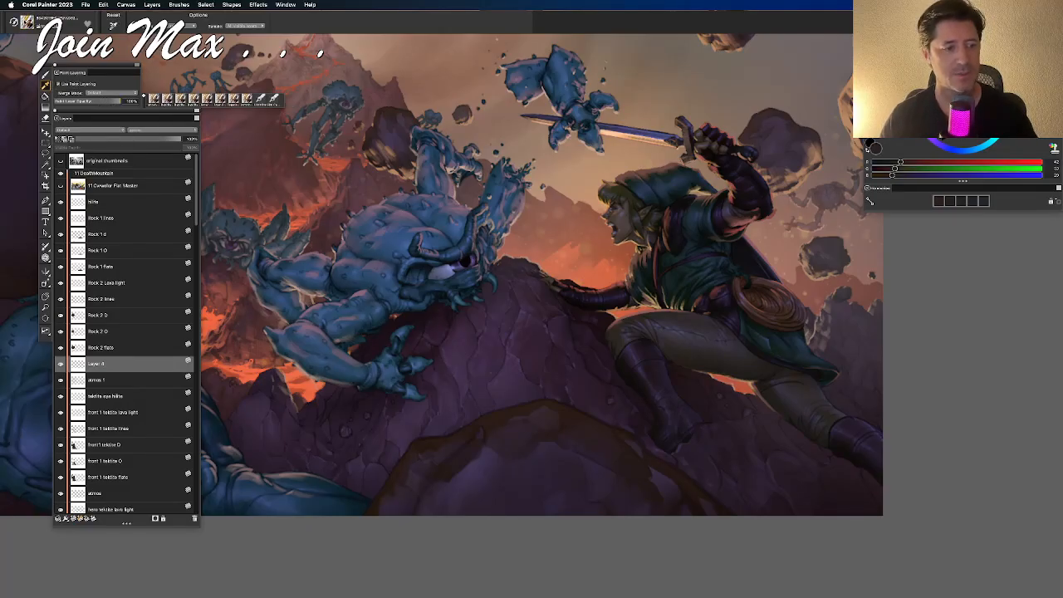
pyautogui.click(48, 22)
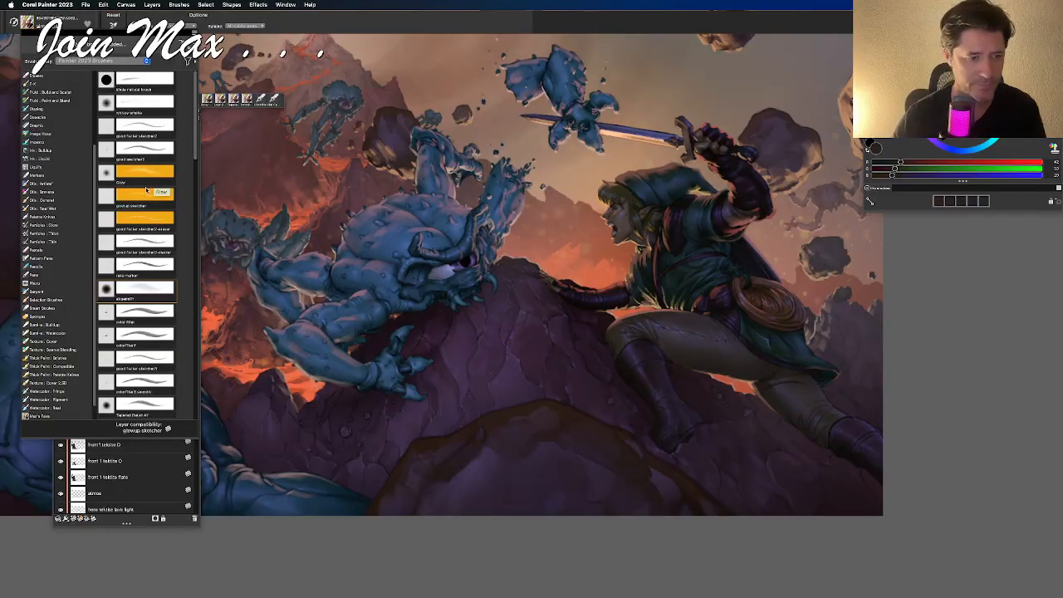
pyautogui.scroll(-3, 146, 195)
pyautogui.scroll(-5, 146, 195)
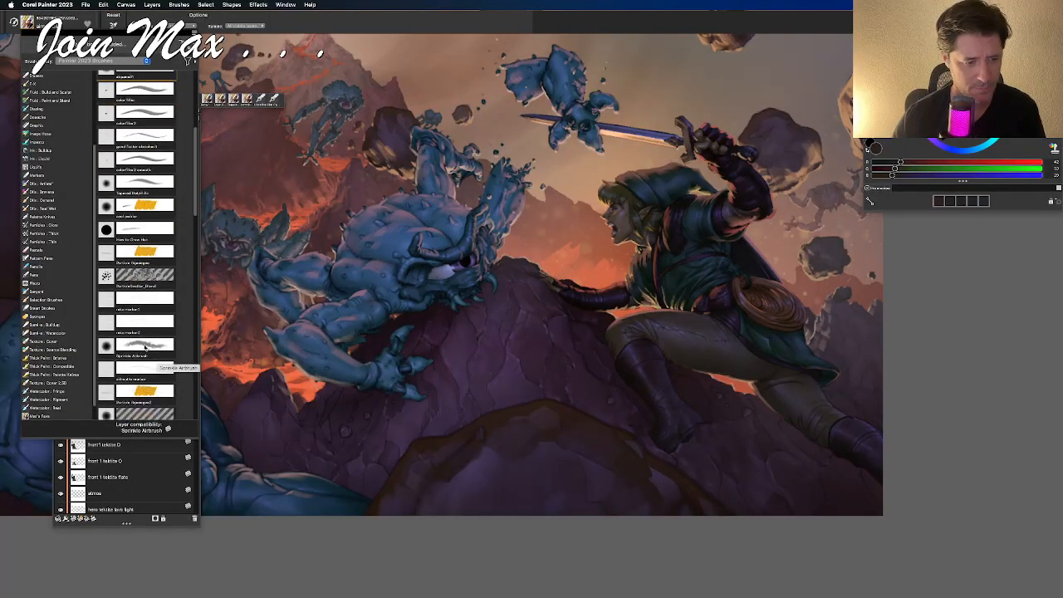
pyautogui.click(145, 347)
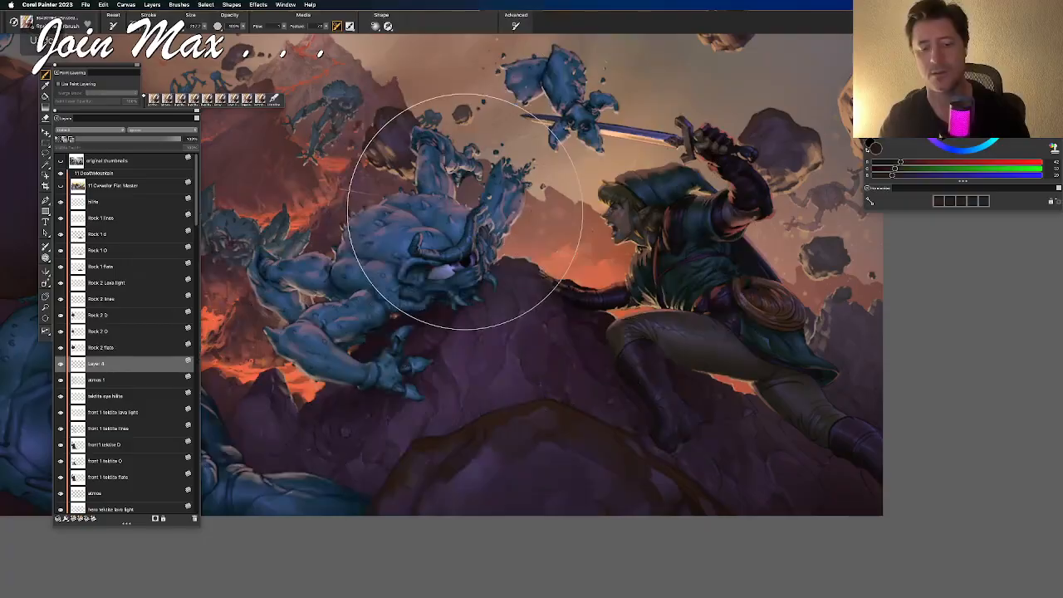
# Spray fine particles over the purple rock around the hero's front boot, using purple and dark tones sampled from the rock
pyautogui.keyDown('alt'); pyautogui.click(488, 453); pyautogui.keyUp('alt')
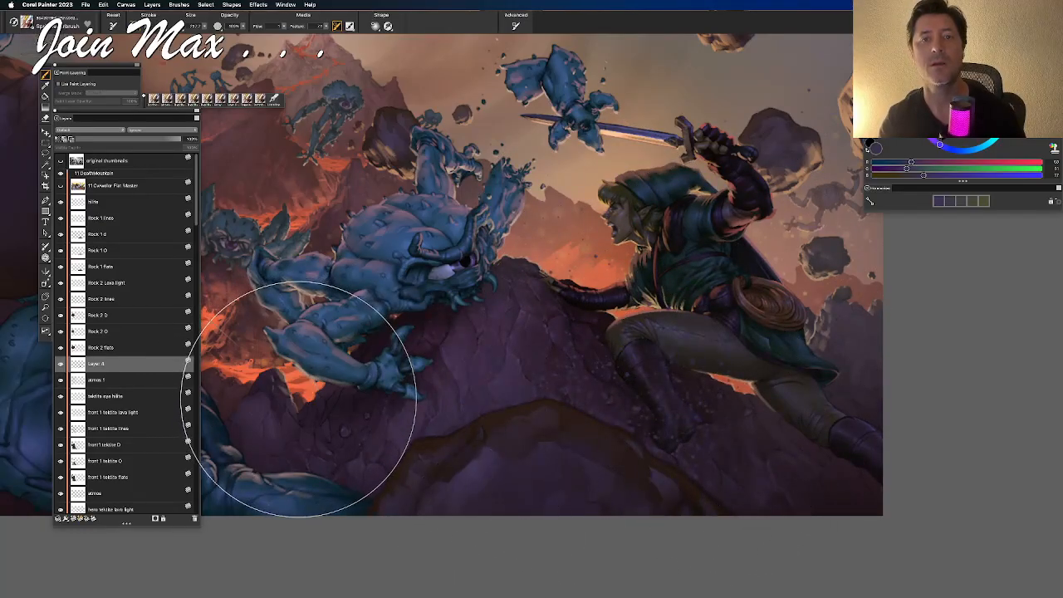
pyautogui.keyDown('alt'); pyautogui.click(672, 479); pyautogui.keyUp('alt')
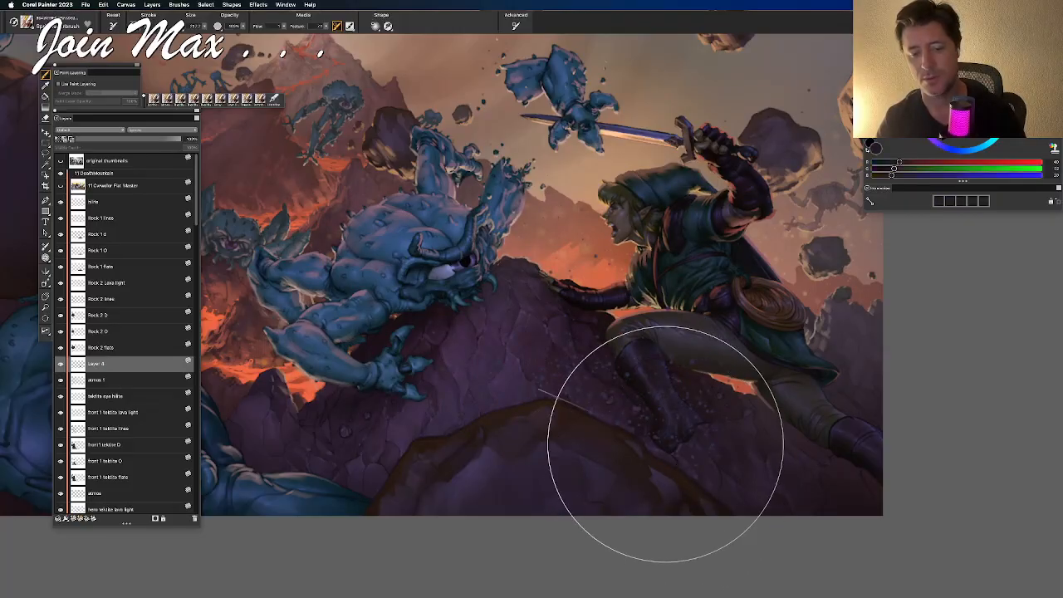
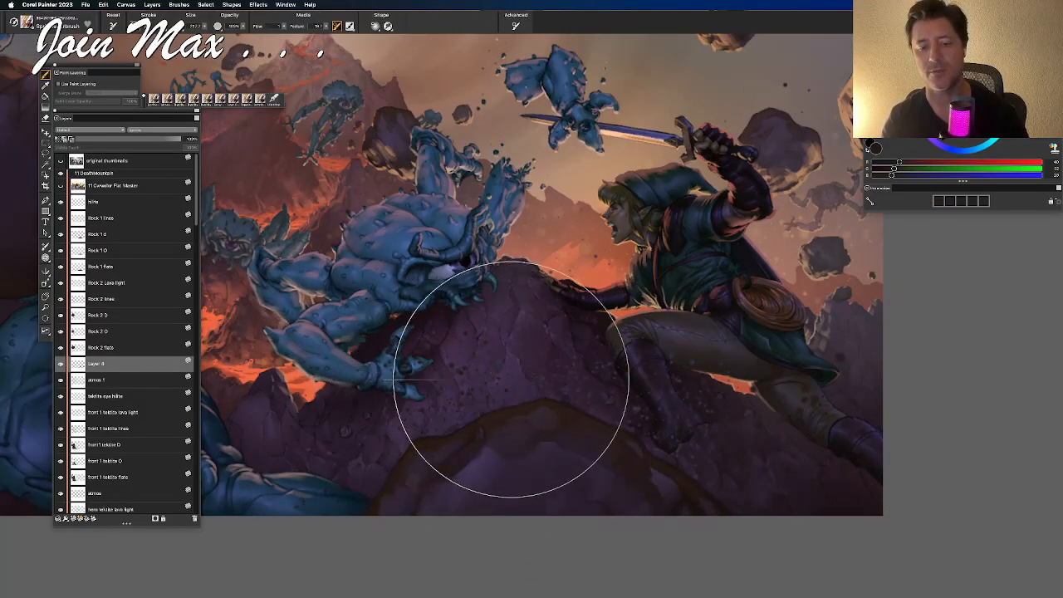
pyautogui.keyDown('alt'); pyautogui.click(860, 359); pyautogui.keyUp('alt')
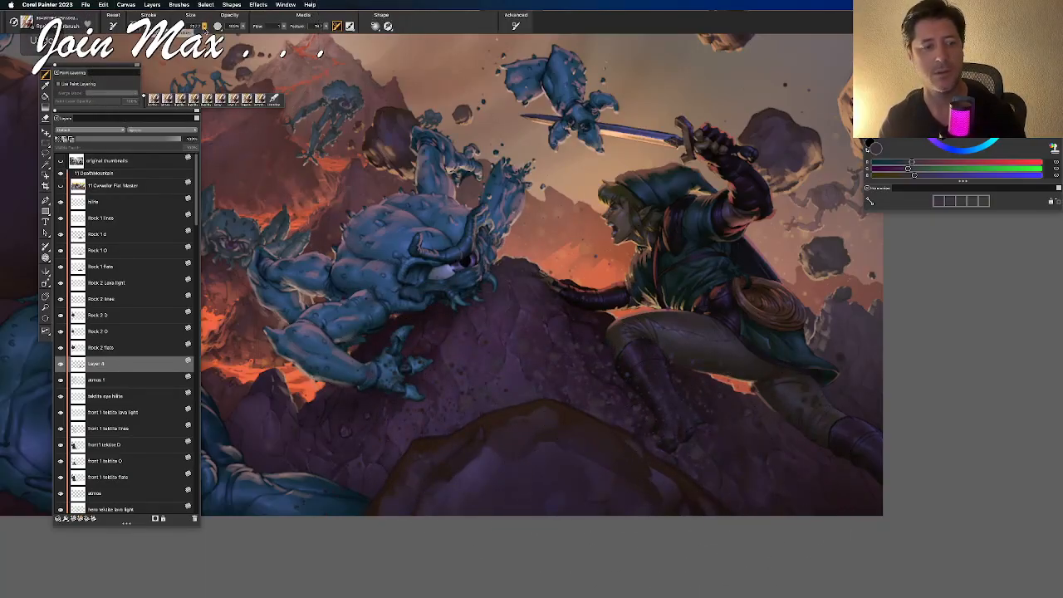
# Enlarge the airbrush, spray larger specks over the rock beneath the hero, and check them against the whole picture
pyautogui.click(206, 28)
pyautogui.click(205, 27)
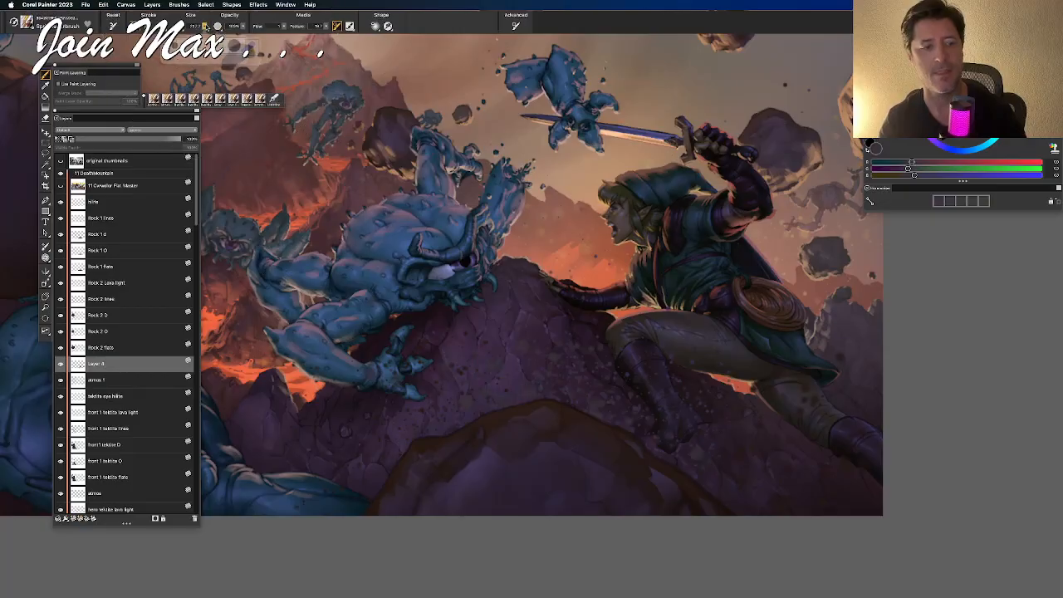
pyautogui.moveTo(228, 47); pyautogui.dragTo(234, 48)
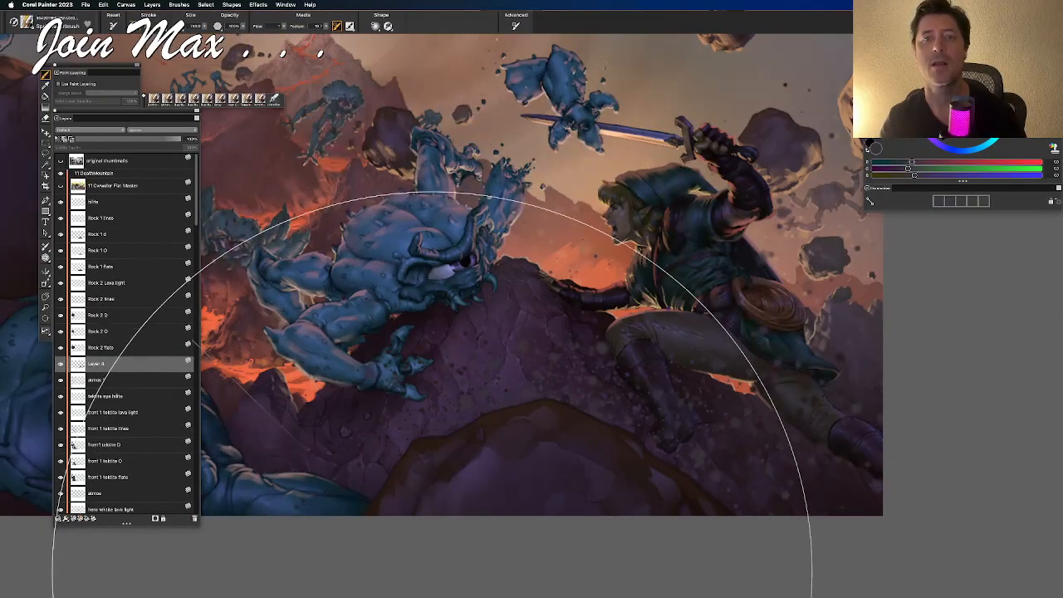
pyautogui.press('super+minus')
pyautogui.press('super+minus')
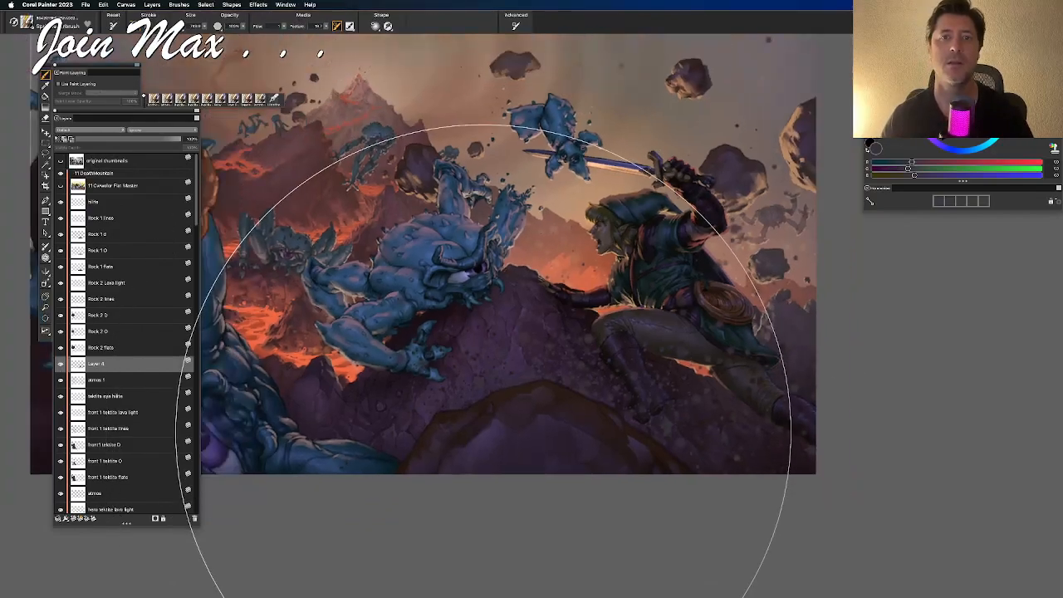
pyautogui.press('super+equal')
pyautogui.press('super+equal')
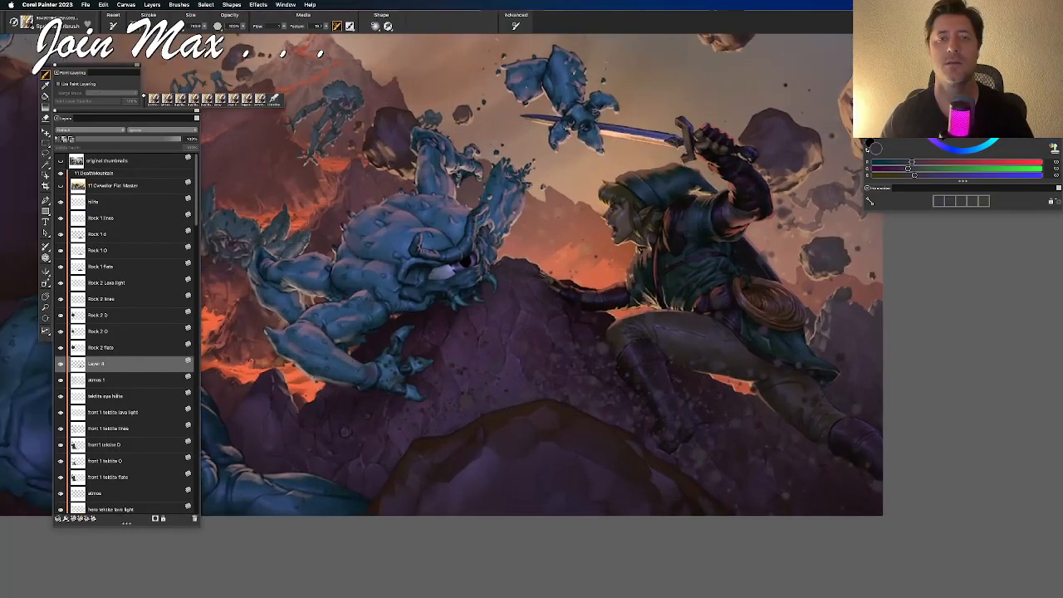
# Compare the rock and the hero's legs with the Layer 4 particles hidden and shown
pyautogui.moveTo(420, 368)
pyautogui.mouseDown()
pyautogui.moveTo(446, 352)
pyautogui.moveTo(433, 368)
pyautogui.mouseUp()
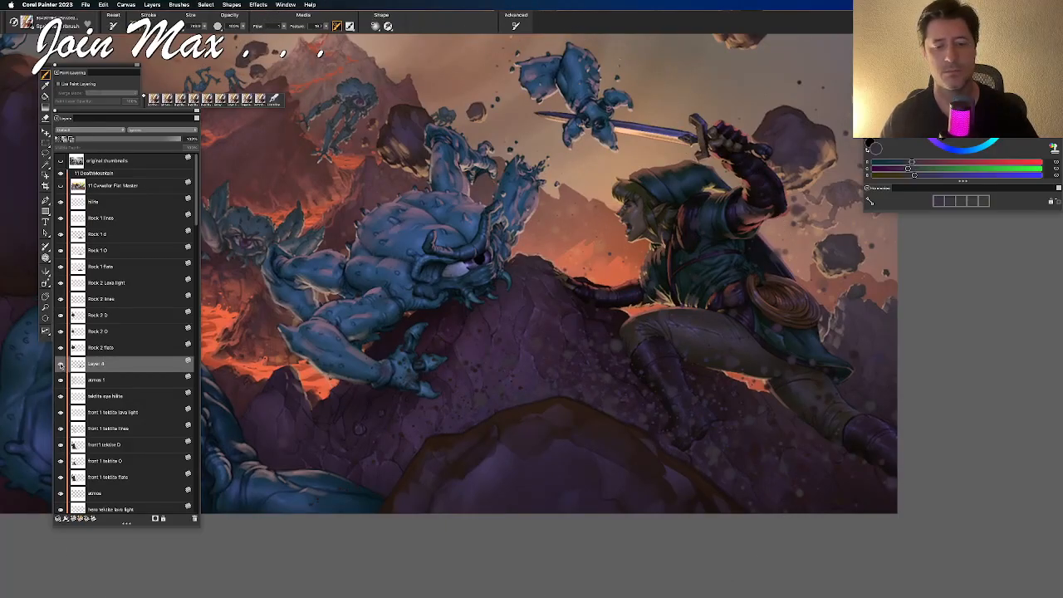
pyautogui.click(59, 365)
pyautogui.click(60, 365)
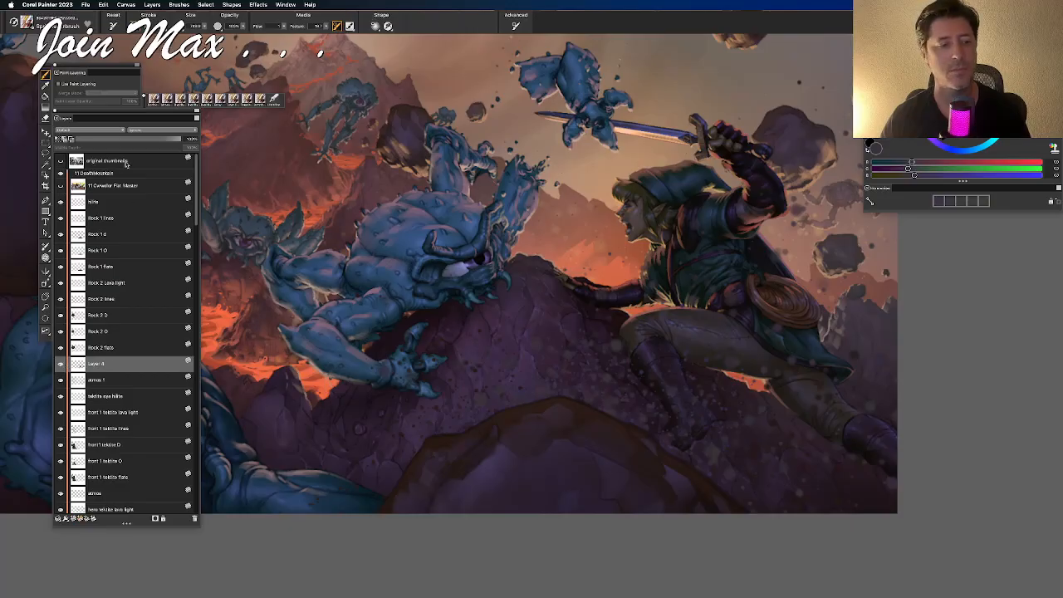
# Shift the Layer 4 particles slightly over the rock and rename the layer "particles"
pyautogui.press('f')
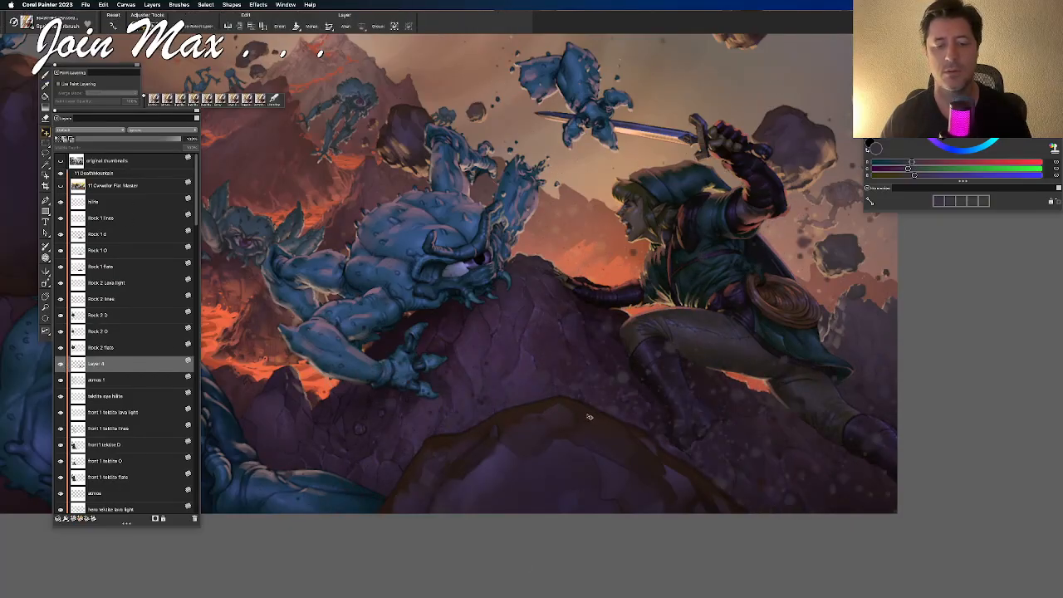
pyautogui.moveTo(662, 430); pyautogui.dragTo(656, 416)
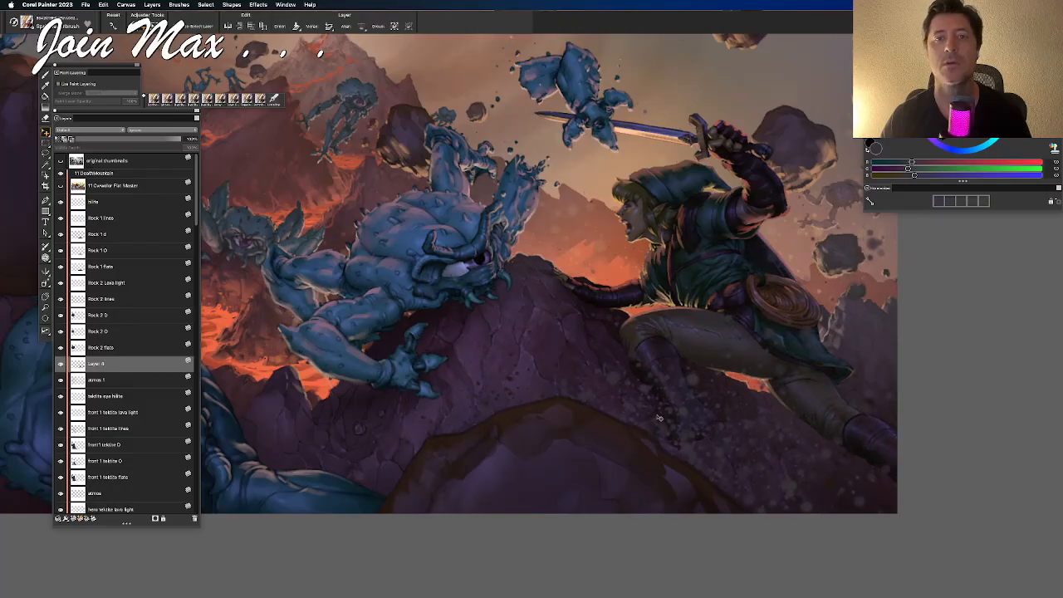
pyautogui.doubleClick(98, 365)
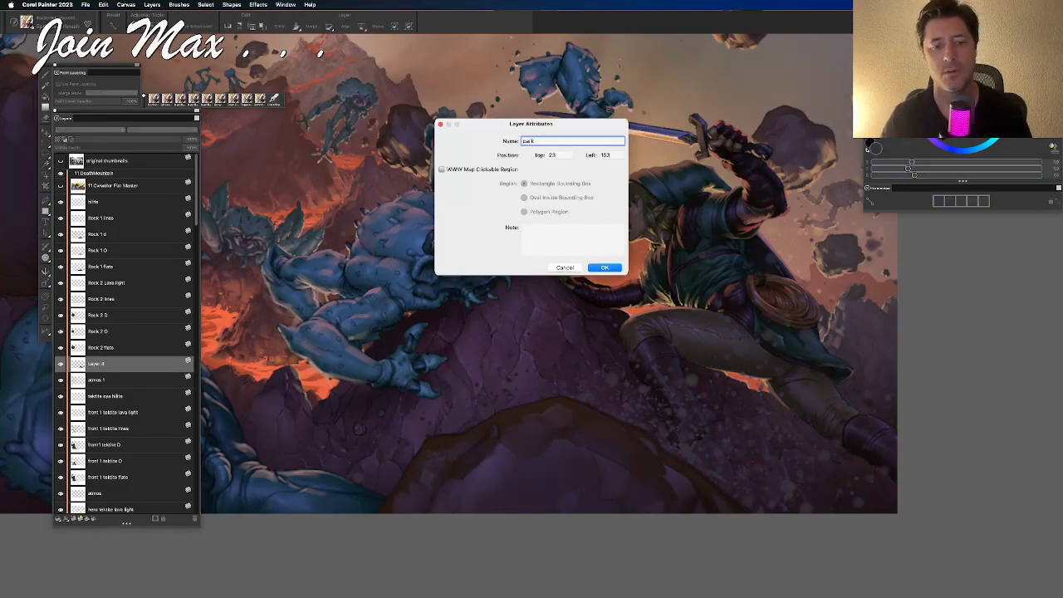
pyautogui.press('Return')
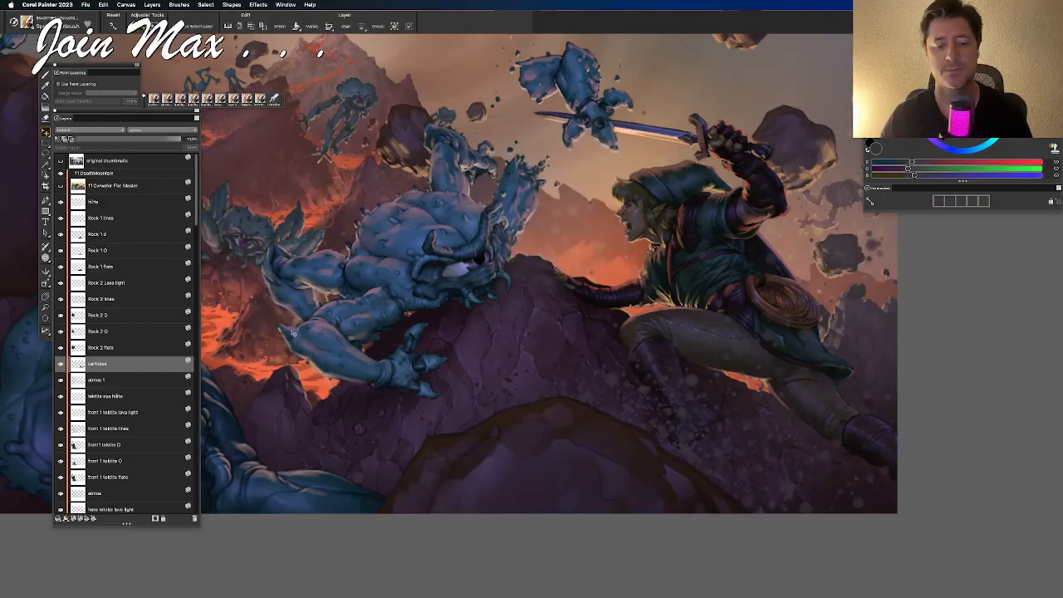
# Sample a muted reddish colour from the background mountains and spray large specks over the big one-eyed foreground creature
pyautogui.scroll(5, 291, 332)
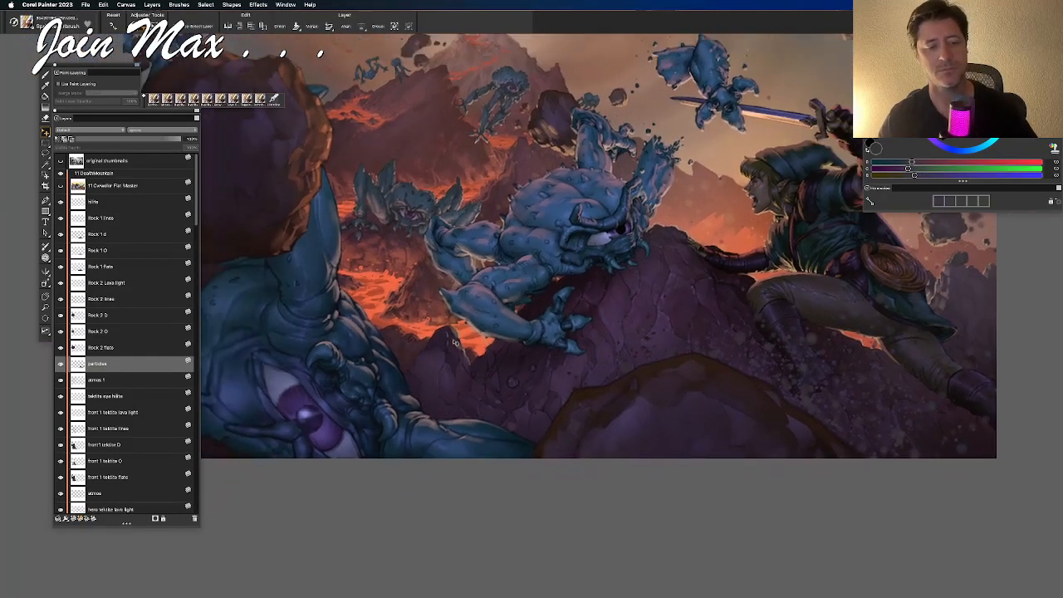
pyautogui.scroll(-3, 453, 342)
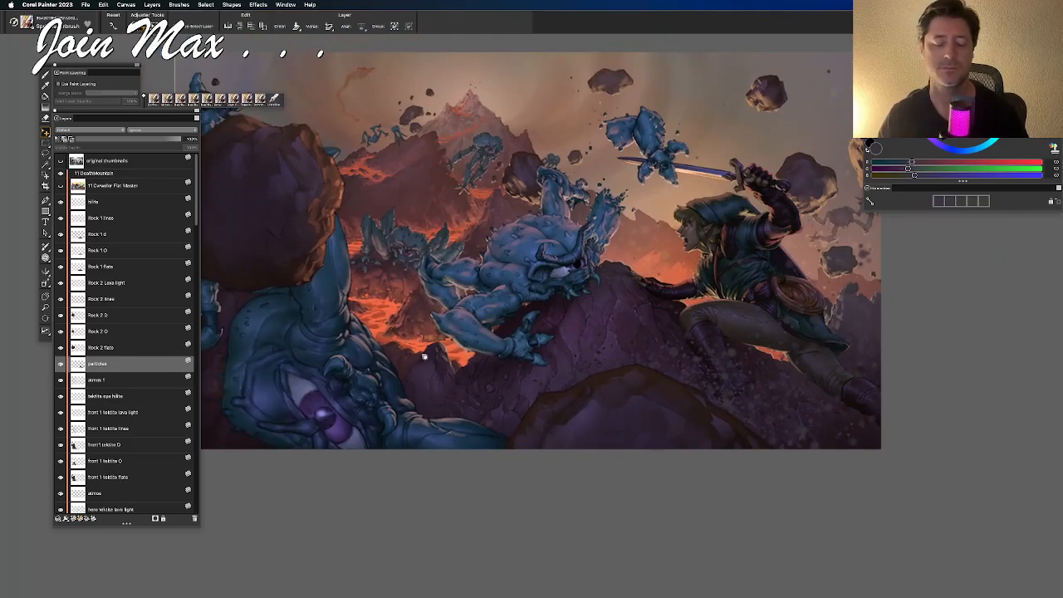
pyautogui.press('b')
pyautogui.keyDown('alt'); pyautogui.click(411, 181); pyautogui.keyUp('alt')
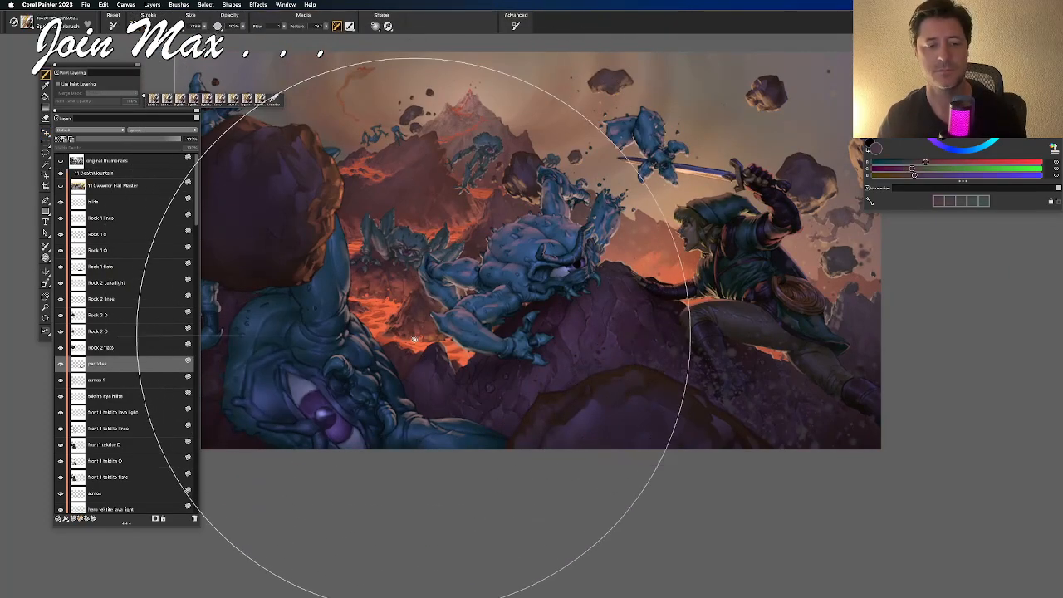
pyautogui.moveTo(415, 339); pyautogui.dragTo(431, 335)
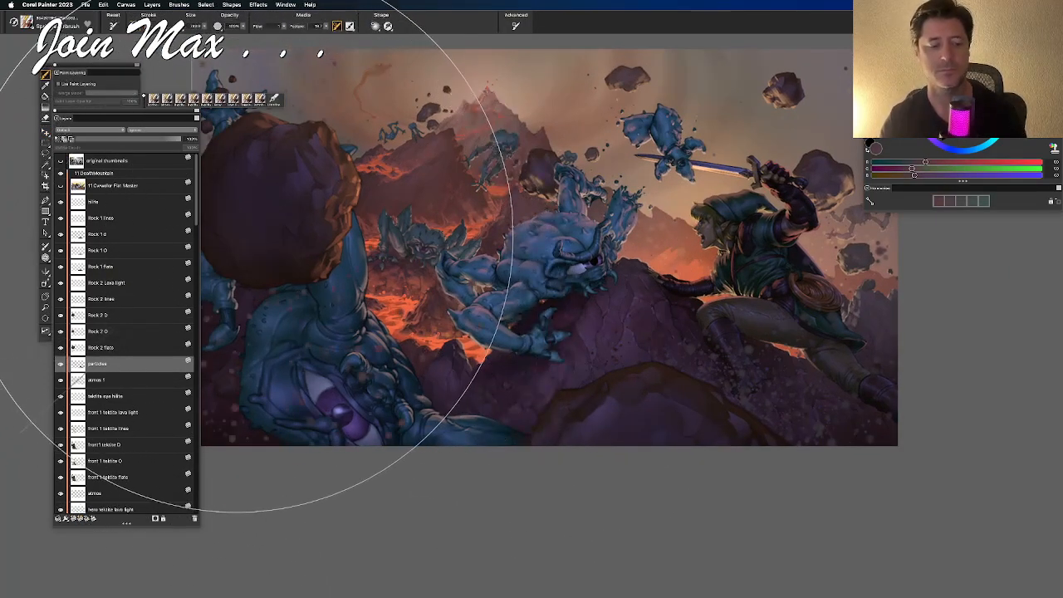
pyautogui.moveTo(484, 368); pyautogui.dragTo(525, 400)
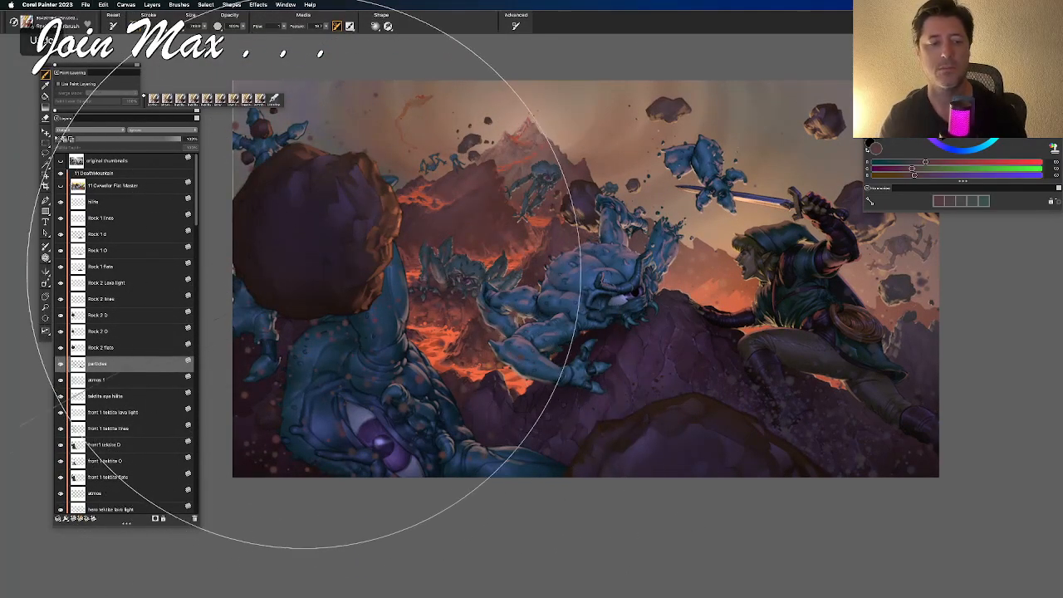
pyautogui.moveTo(240, 166)
pyautogui.mouseDown()
pyautogui.moveTo(274, 237)
pyautogui.moveTo(261, 284)
pyautogui.moveTo(270, 299)
pyautogui.mouseUp()
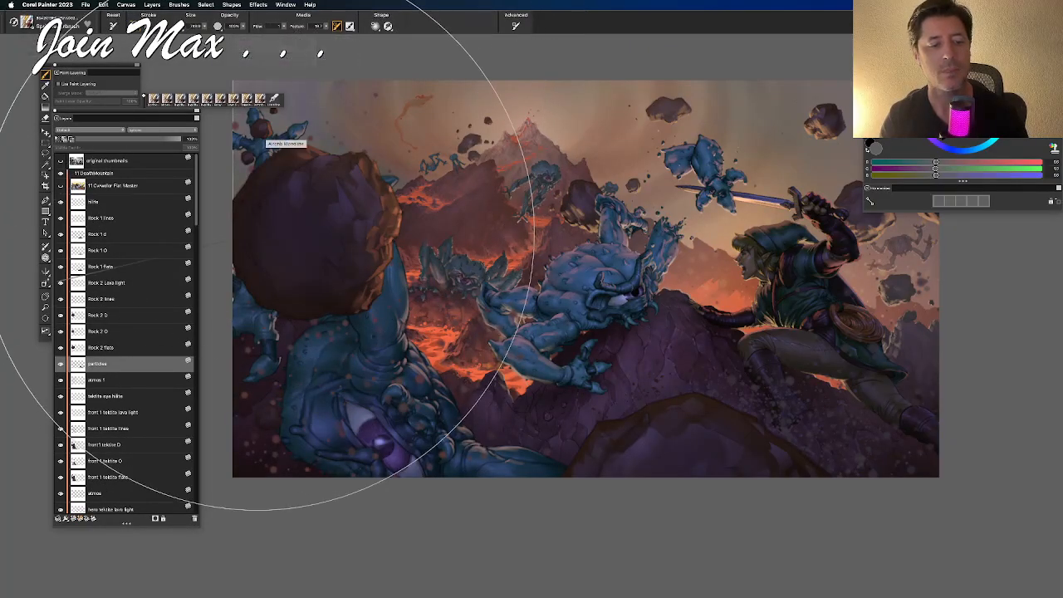
# Try spraying lighter grey specks over the foreground creature and big rock, and undo the strokes
pyautogui.moveTo(248, 223); pyautogui.dragTo(261, 262)
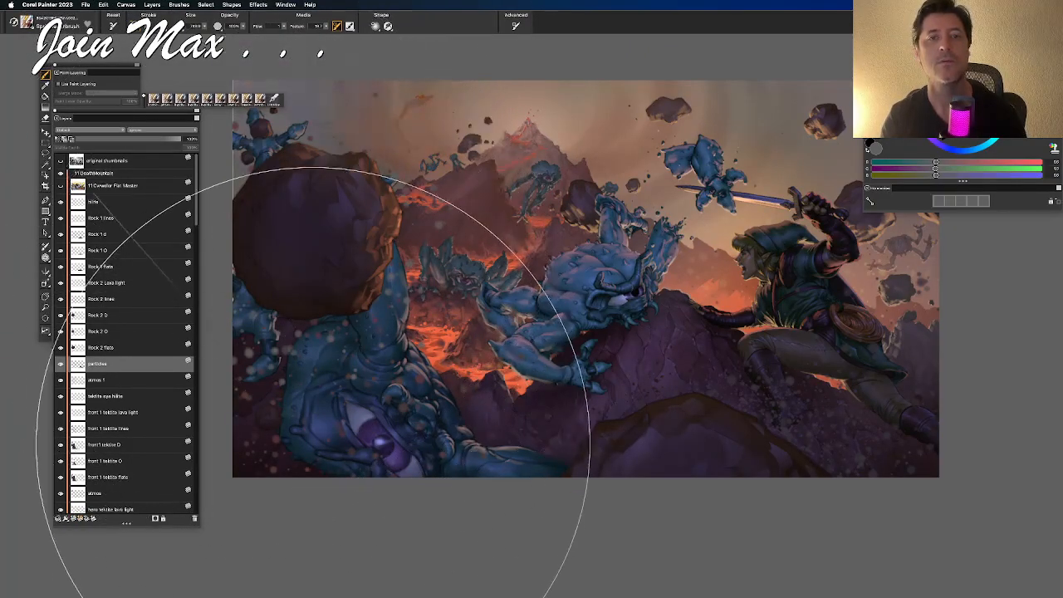
pyautogui.press('super+z')
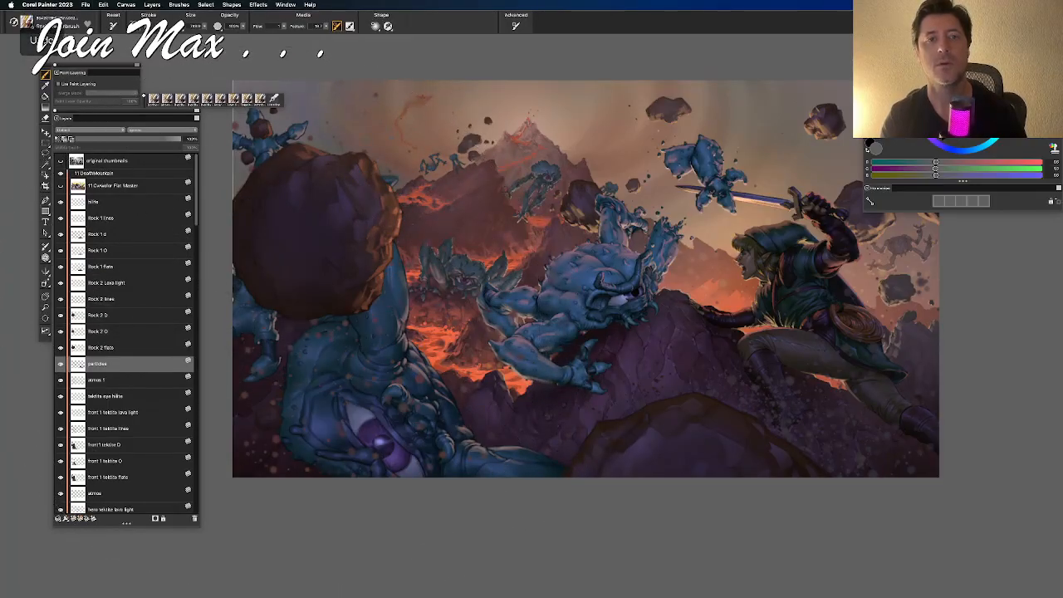
pyautogui.moveTo(278, 304); pyautogui.dragTo(275, 312)
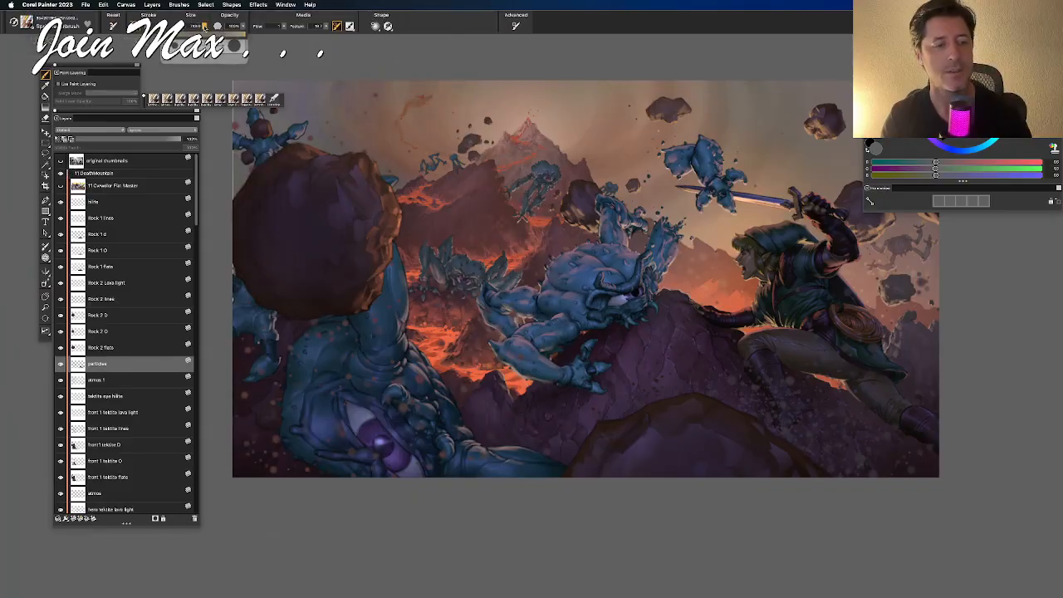
pyautogui.moveTo(265, 309)
pyautogui.mouseDown()
pyautogui.moveTo(278, 314)
pyautogui.moveTo(263, 329)
pyautogui.moveTo(271, 323)
pyautogui.mouseUp()
pyautogui.press('super+z')
pyautogui.press('super+z')
pyautogui.press('super+z')
# Adjust the airbrush size and examine how the particles sit around the creatures, the rock and the hero
pyautogui.moveTo(206, 27); pyautogui.dragTo(235, 47)
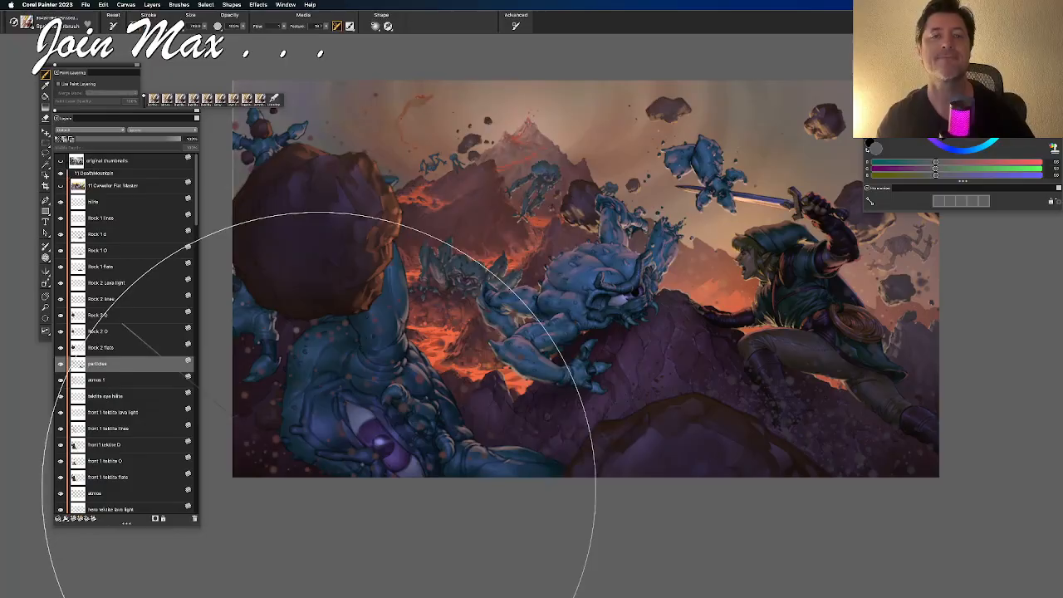
pyautogui.press('super+equal')
pyautogui.moveTo(398, 412)
pyautogui.mouseDown()
pyautogui.moveTo(302, 400)
pyautogui.moveTo(329, 387)
pyautogui.mouseUp()
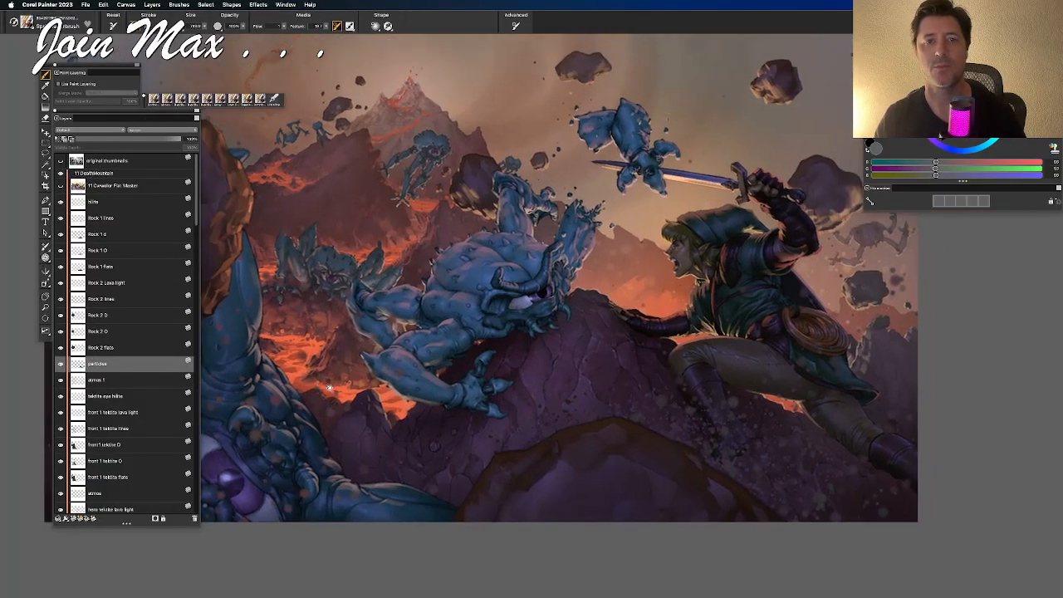
pyautogui.press('super+minus')
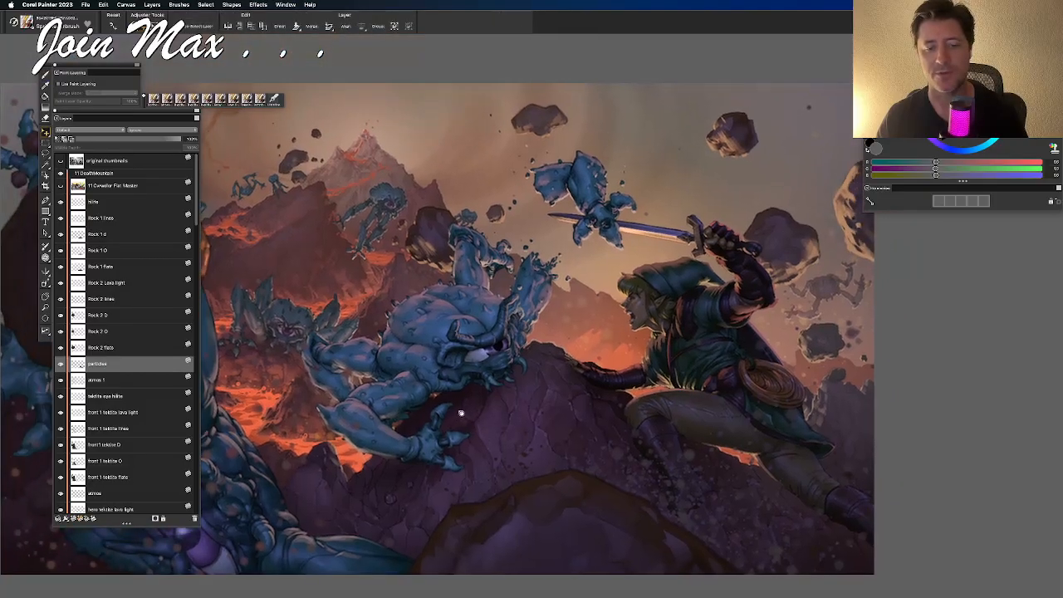
pyautogui.moveTo(469, 391); pyautogui.dragTo(503, 351)
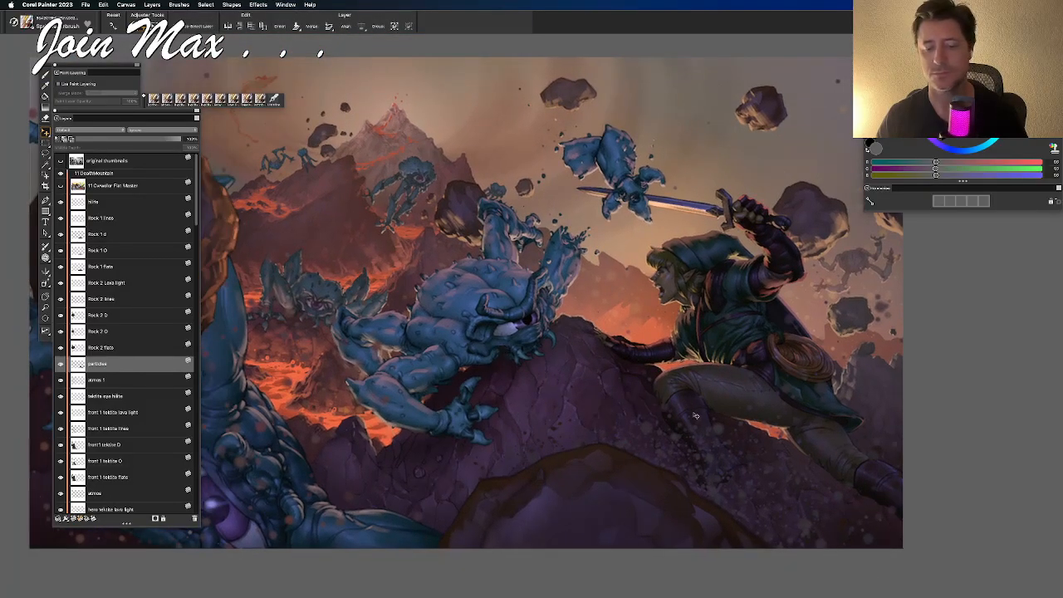
pyautogui.moveTo(484, 358)
pyautogui.mouseDown()
pyautogui.moveTo(538, 378)
pyautogui.moveTo(585, 365)
pyautogui.moveTo(547, 361)
pyautogui.mouseUp()
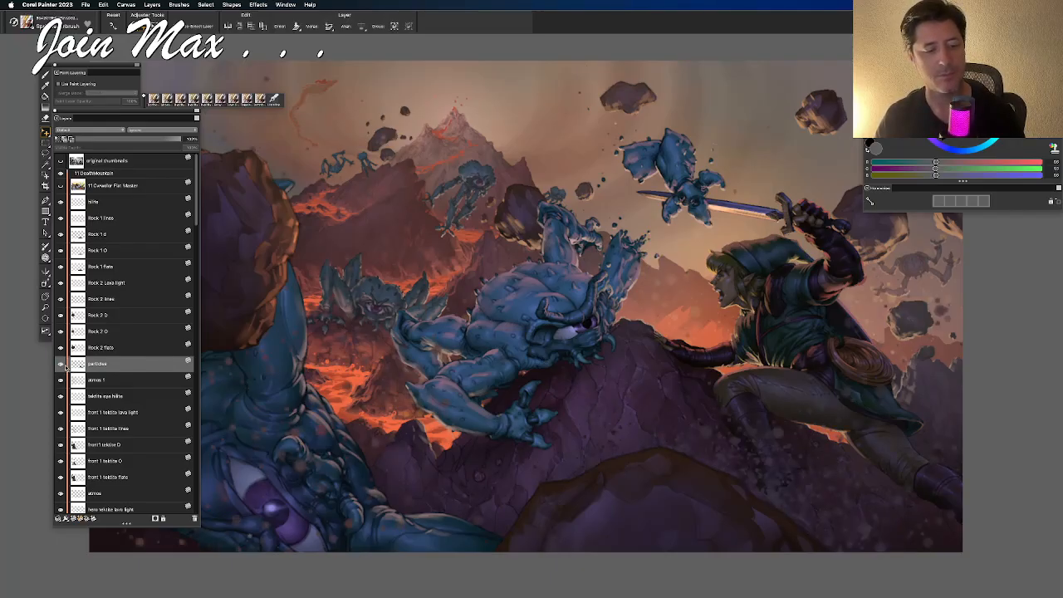
pyautogui.press('b')
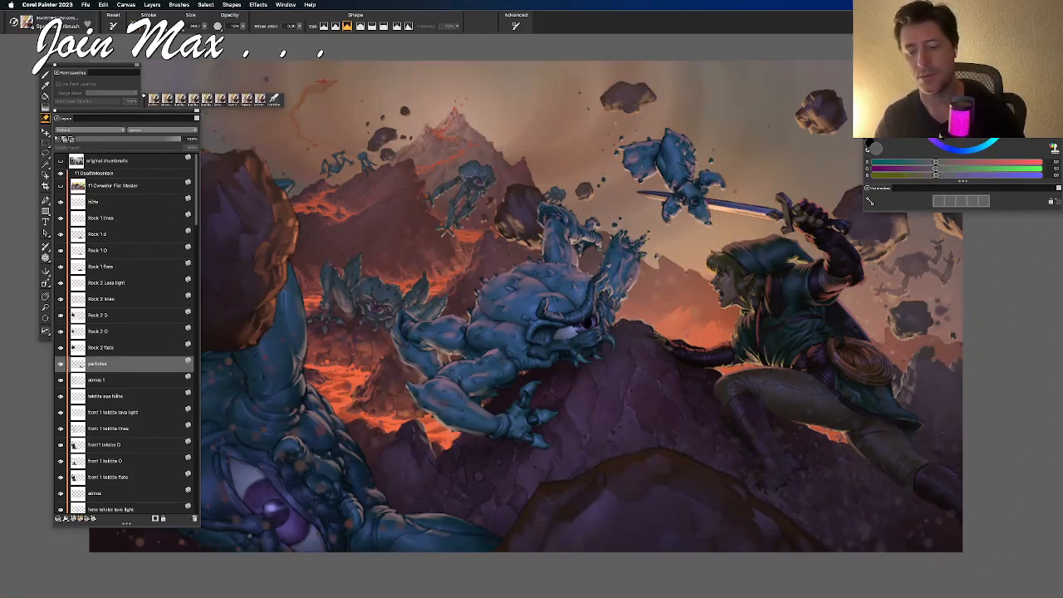
# Add a new layer between the foreground creature's atmos layer and "hero tektite lava light", and rename it "particles"
pyautogui.moveTo(398, 475); pyautogui.dragTo(456, 391)
pyautogui.moveTo(451, 451); pyautogui.dragTo(517, 505)
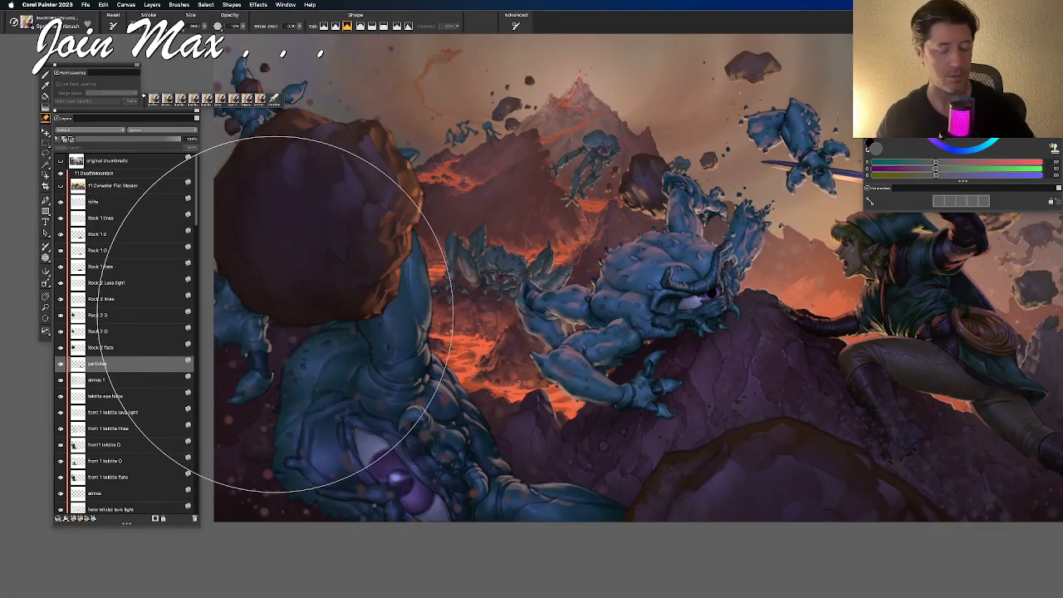
pyautogui.moveTo(466, 280); pyautogui.dragTo(433, 270)
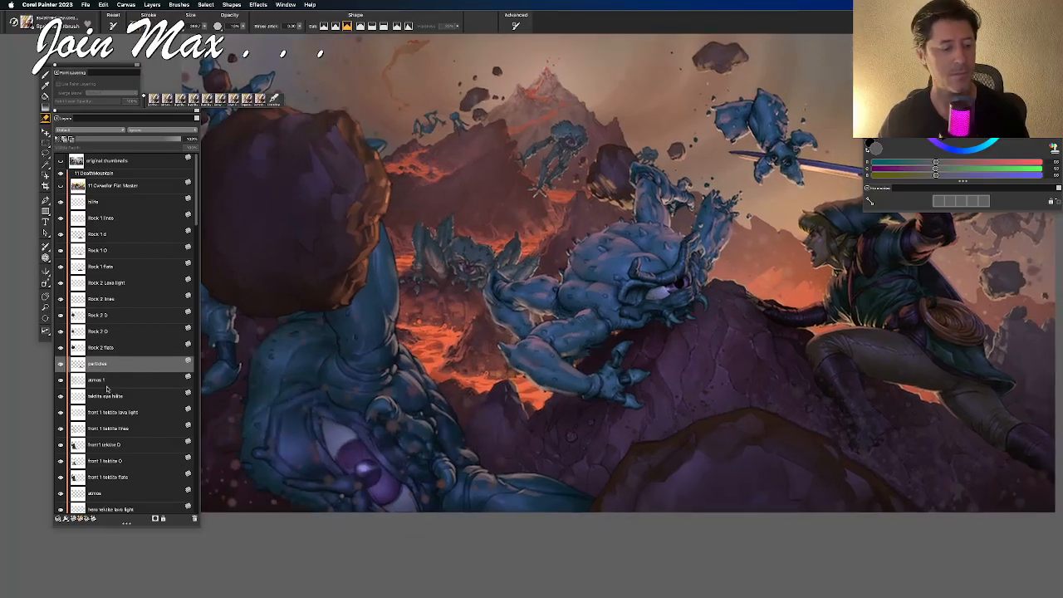
pyautogui.press('f')
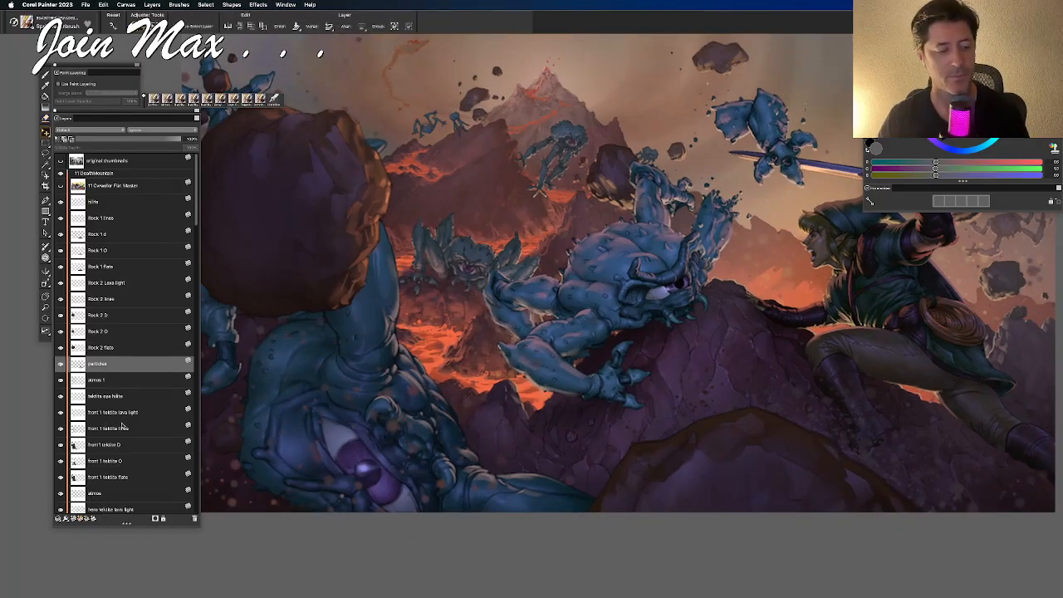
pyautogui.scroll(-4, 123, 427)
pyautogui.click(113, 428)
pyautogui.click(109, 445)
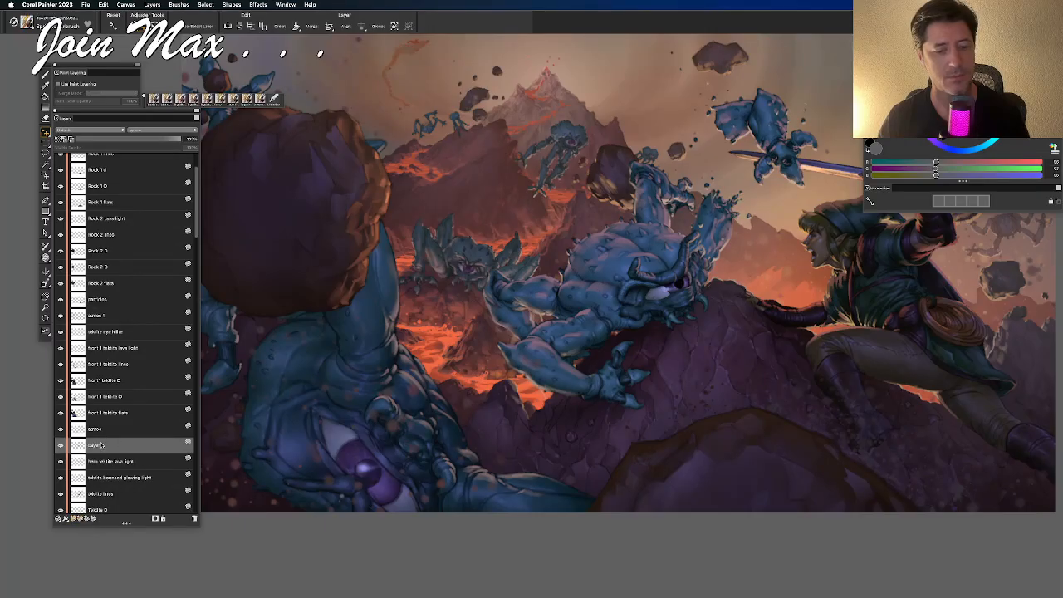
pyautogui.doubleClick(100, 446)
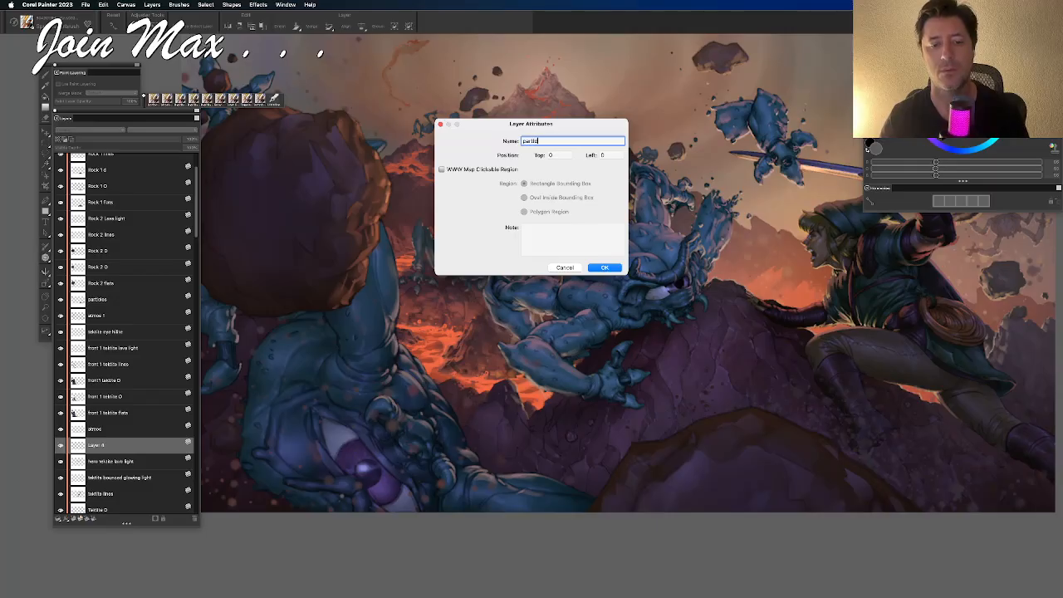
pyautogui.press('Return')
# Sample a muted reddish colour from the ground beside the lava valley and reduce the airbrush size
pyautogui.press('b')
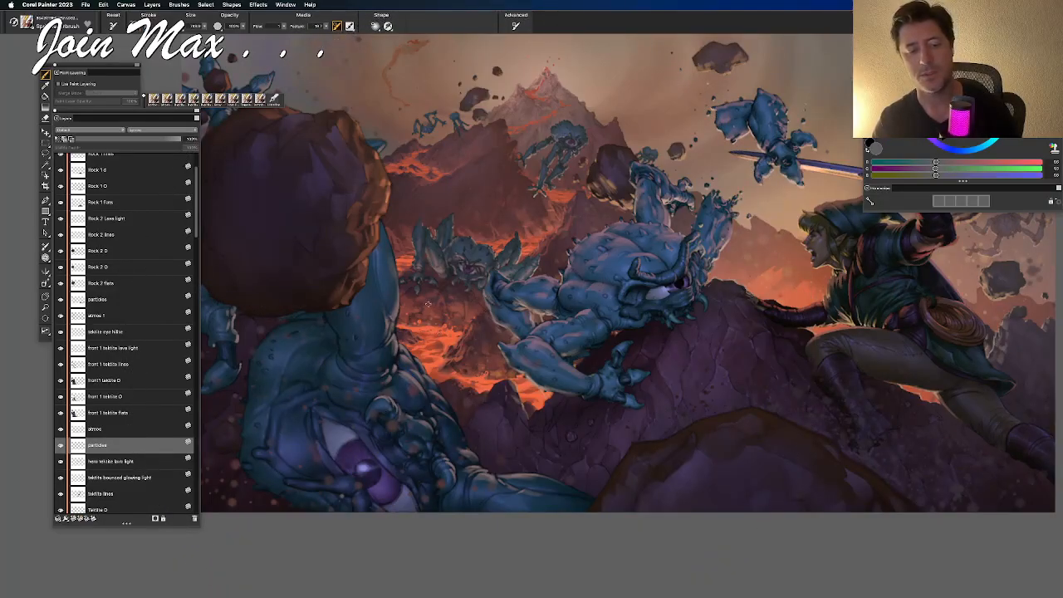
pyautogui.keyDown('alt'); pyautogui.click(425, 304); pyautogui.keyUp('alt')
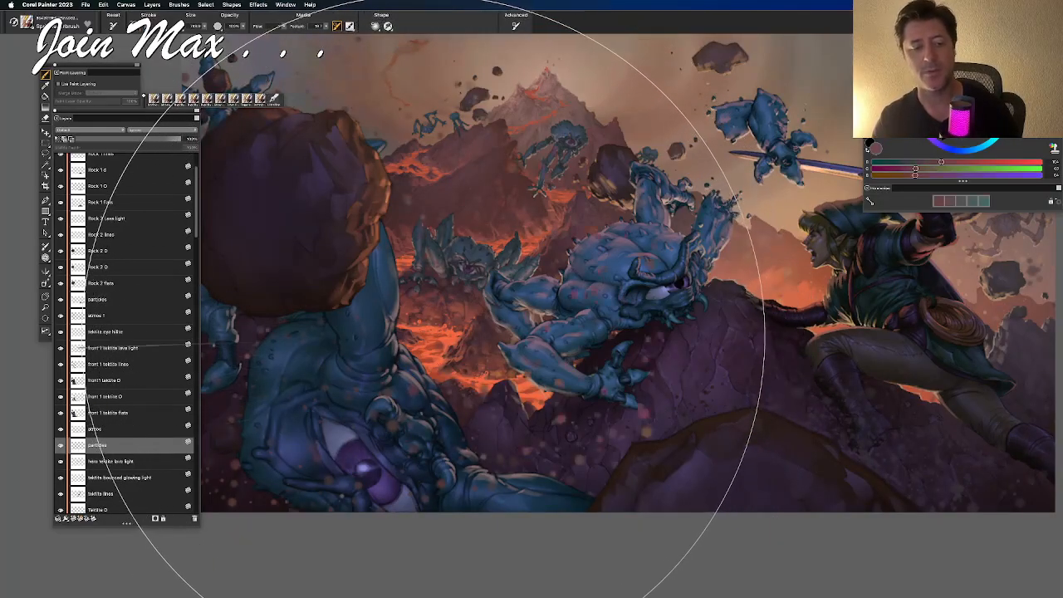
pyautogui.moveTo(205, 25); pyautogui.dragTo(208, 42)
# Try spraying reddish specks at different airbrush sizes around the foreground creature and lava valley, and undo the strokes
pyautogui.moveTo(421, 375)
pyautogui.mouseDown()
pyautogui.moveTo(433, 371)
pyautogui.moveTo(476, 426)
pyautogui.mouseUp()
pyautogui.press('super+z')
pyautogui.click(480, 431)
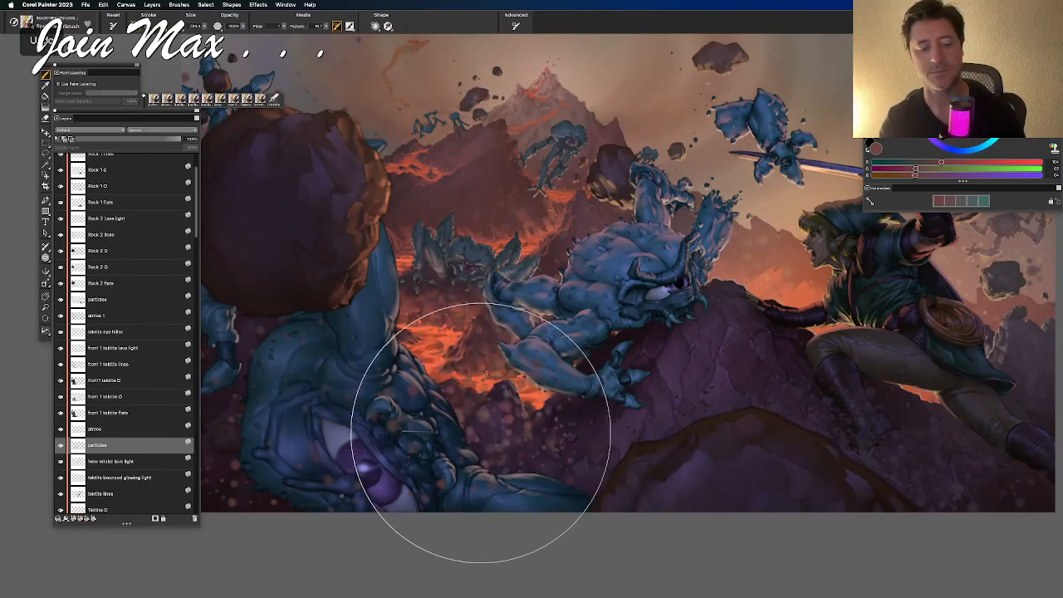
pyautogui.press('super+z')
pyautogui.click(446, 384)
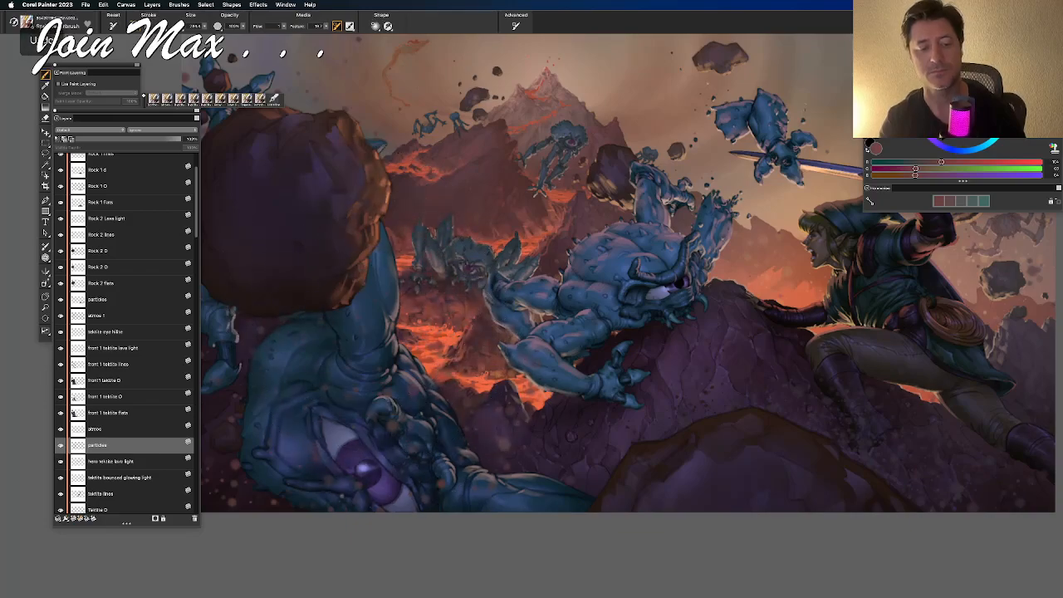
pyautogui.moveTo(521, 465)
pyautogui.mouseDown()
pyautogui.moveTo(472, 449)
pyautogui.moveTo(502, 414)
pyautogui.moveTo(535, 414)
pyautogui.moveTo(531, 439)
pyautogui.moveTo(415, 438)
pyautogui.moveTo(300, 466)
pyautogui.mouseUp()
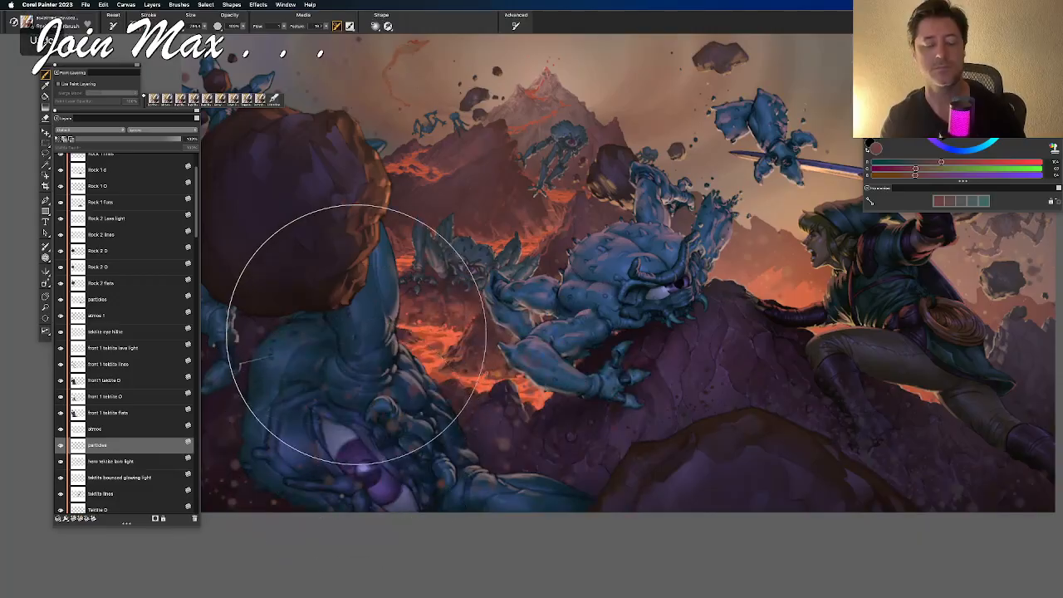
pyautogui.moveTo(204, 27); pyautogui.dragTo(200, 29)
pyautogui.moveTo(400, 382)
pyautogui.mouseDown()
pyautogui.moveTo(395, 399)
pyautogui.moveTo(498, 509)
pyautogui.moveTo(261, 348)
pyautogui.mouseUp()
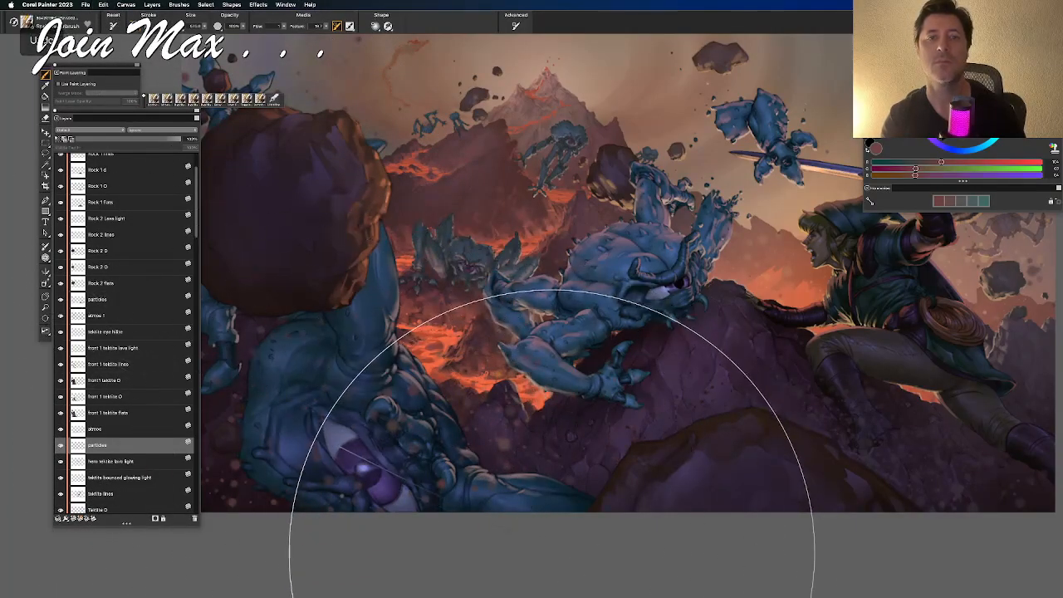
pyautogui.press('super+z')
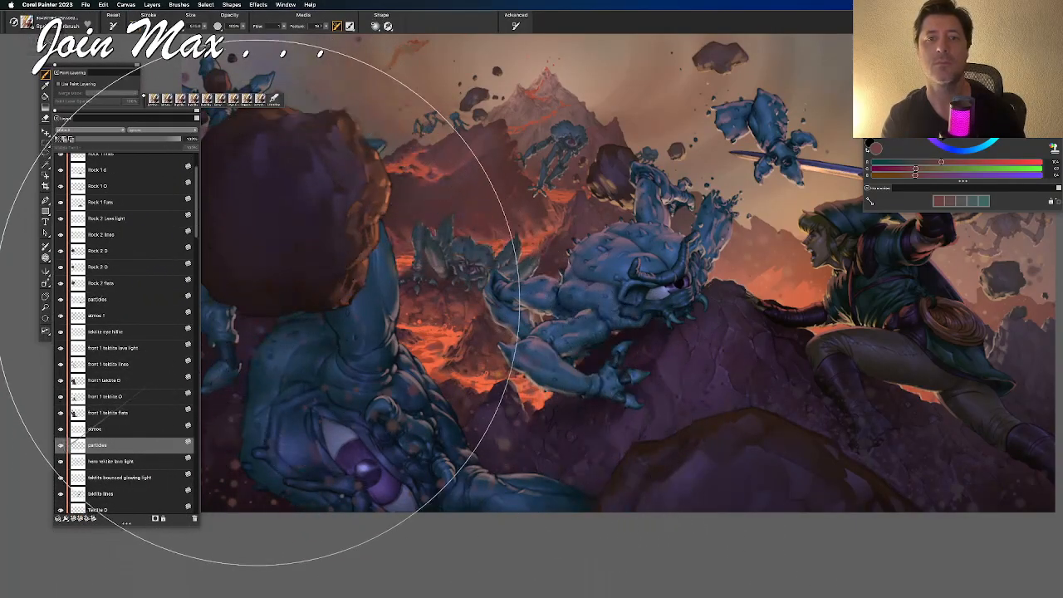
pyautogui.press('super+z')
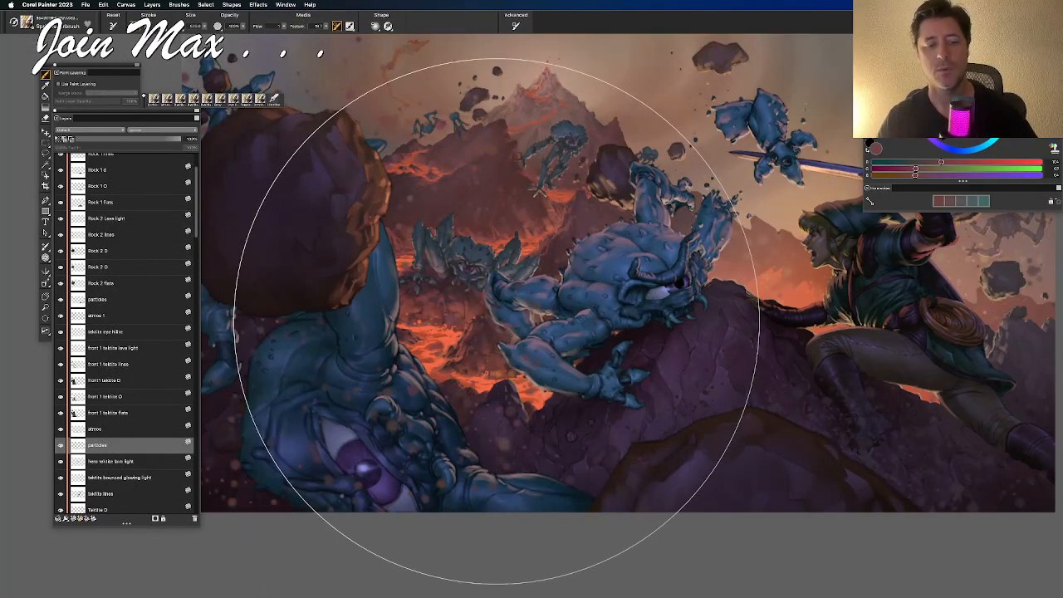
# Spray reddish specks across the sky above the hero and around the floating rocks, undoing the surplus stroke
pyautogui.press('super+0')
pyautogui.moveTo(687, 153)
pyautogui.mouseDown()
pyautogui.moveTo(603, 199)
pyautogui.moveTo(593, 273)
pyautogui.mouseUp()
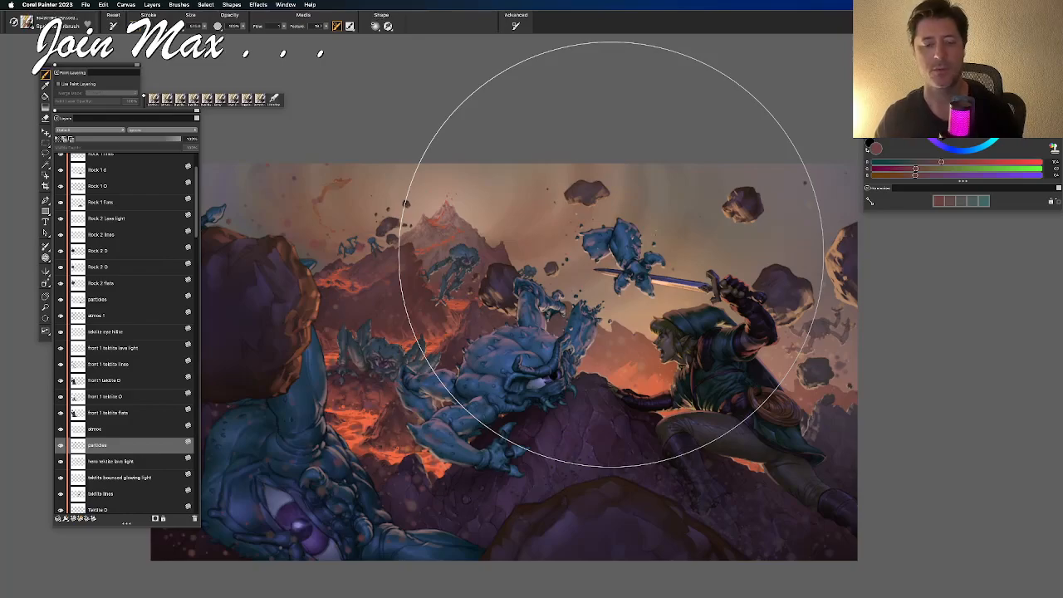
pyautogui.moveTo(654, 104)
pyautogui.mouseDown()
pyautogui.moveTo(793, 191)
pyautogui.moveTo(813, 171)
pyautogui.mouseUp()
pyautogui.press('super+z')
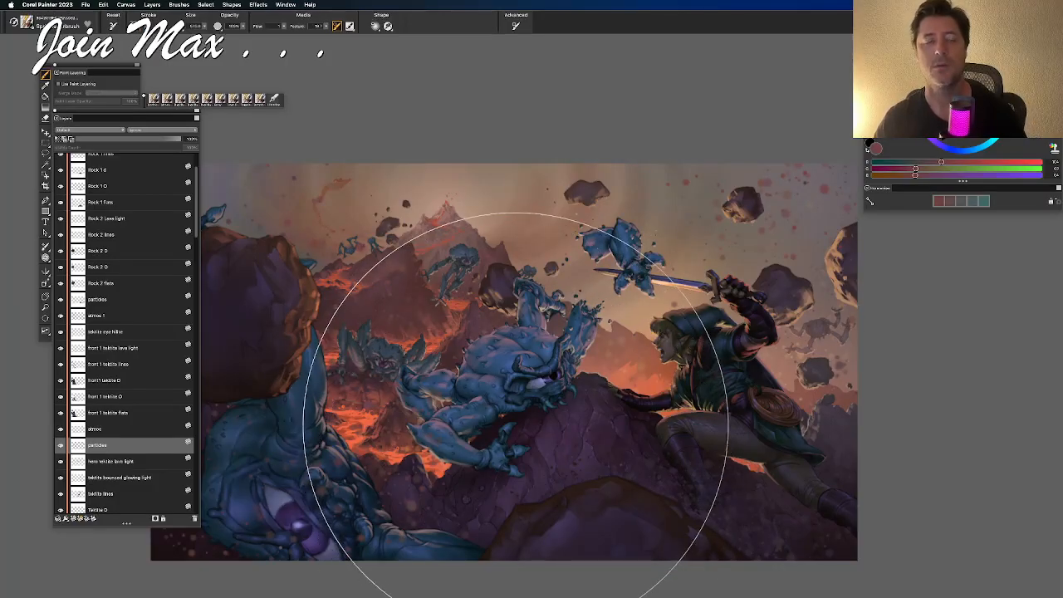
# Select the upper particles layer above atmos 1 and sample a dark brown from the big foreground rock
pyautogui.hscroll(-5, 511, 436)
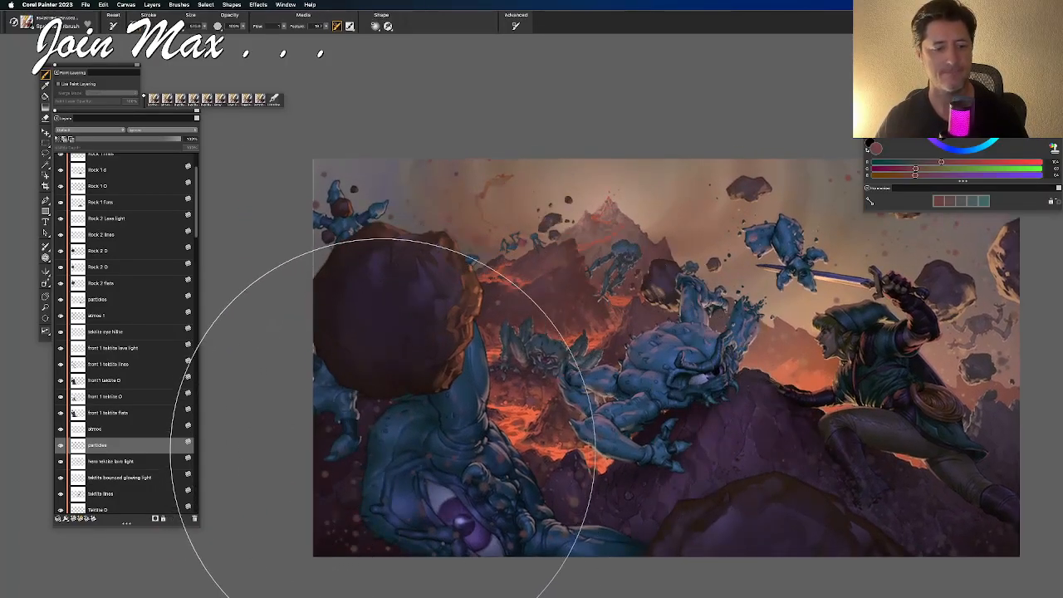
pyautogui.press('f')
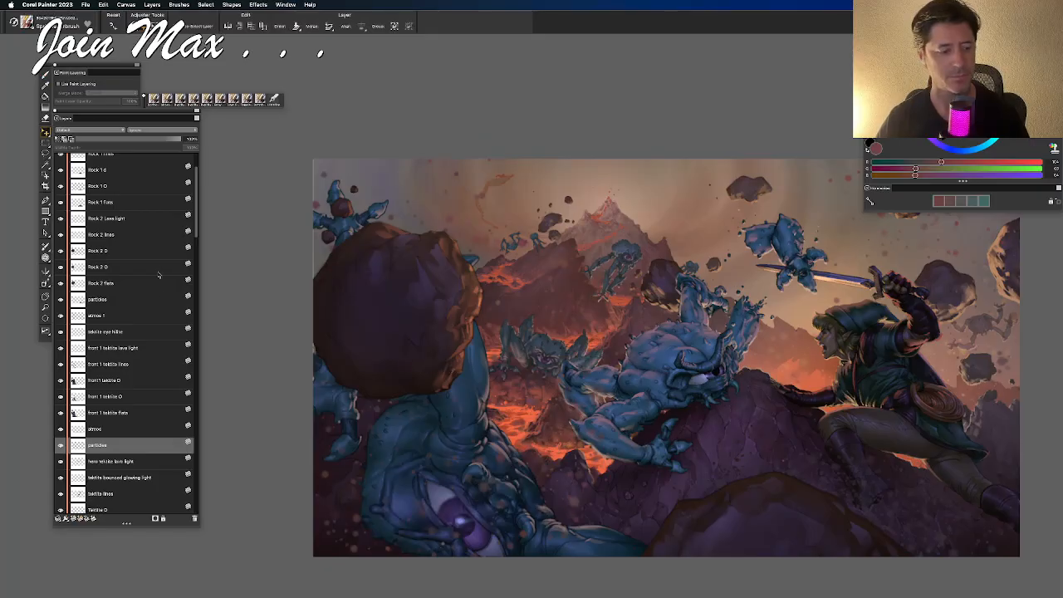
pyautogui.click(105, 332)
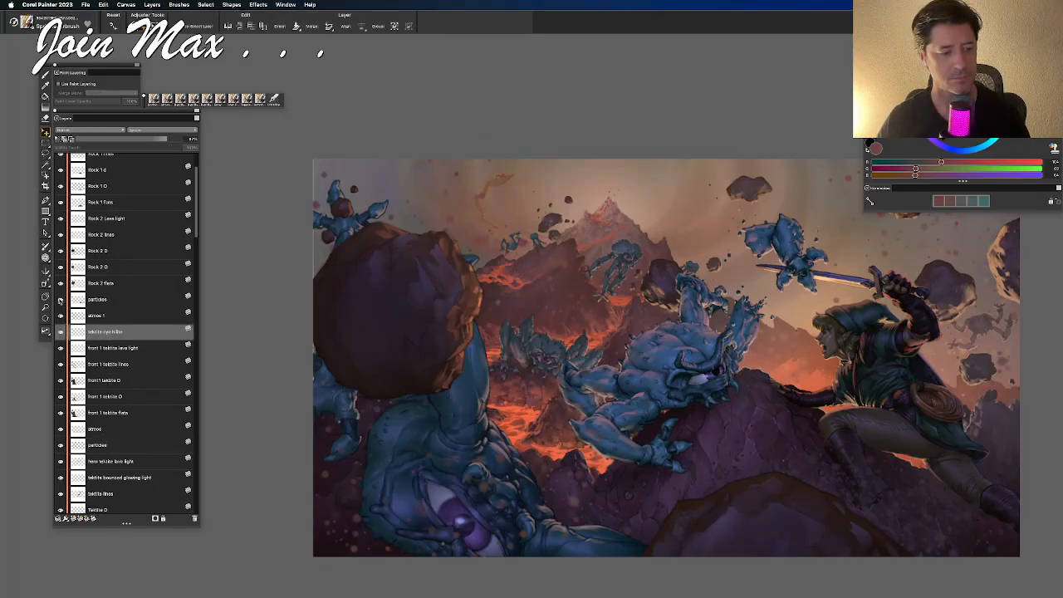
pyautogui.click(108, 299)
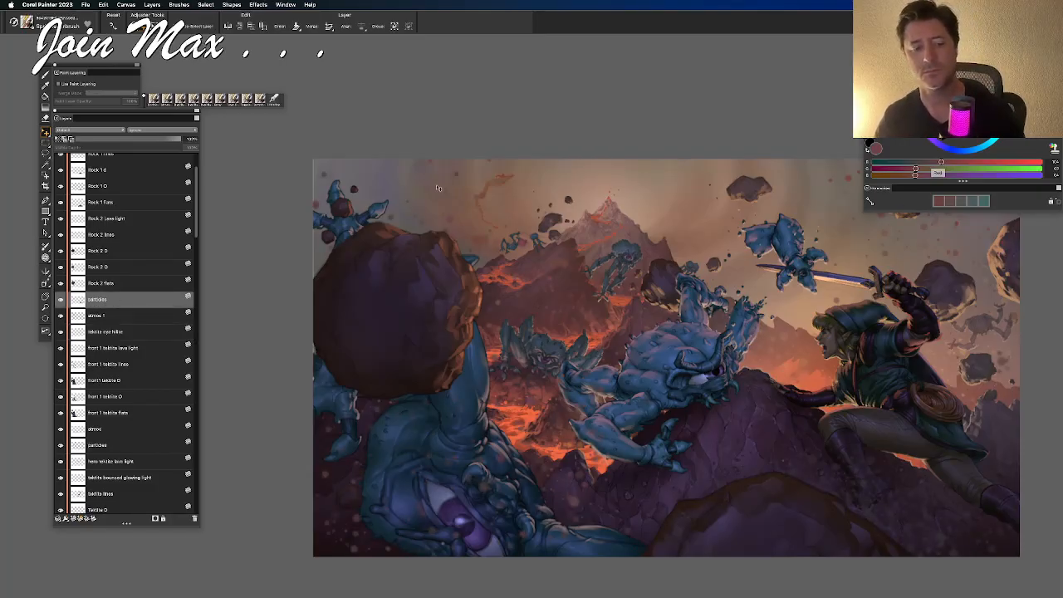
pyautogui.press('b')
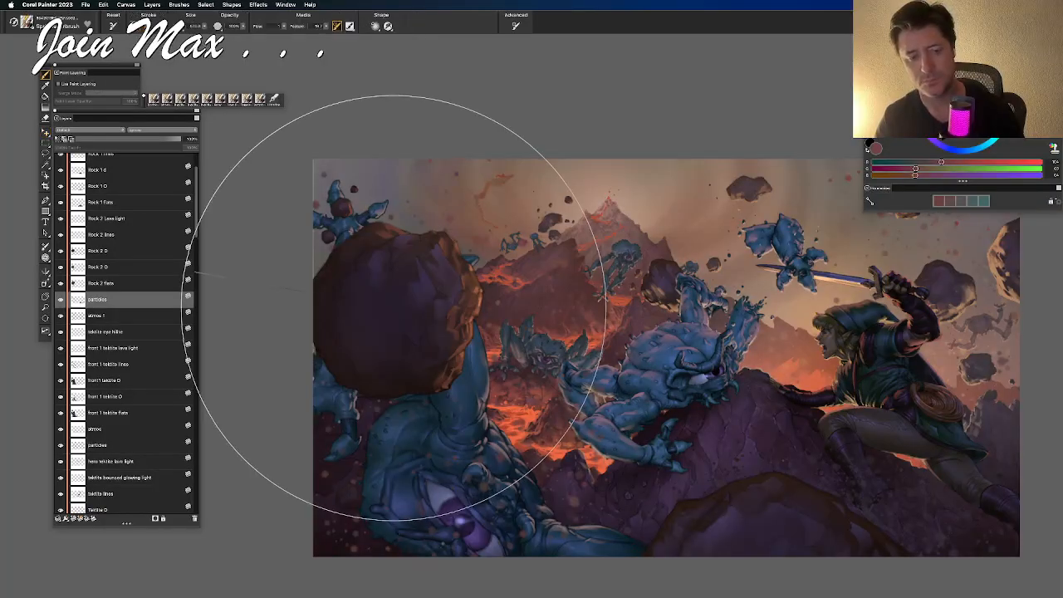
pyautogui.keyDown('alt'); pyautogui.click(396, 330); pyautogui.keyUp('alt')
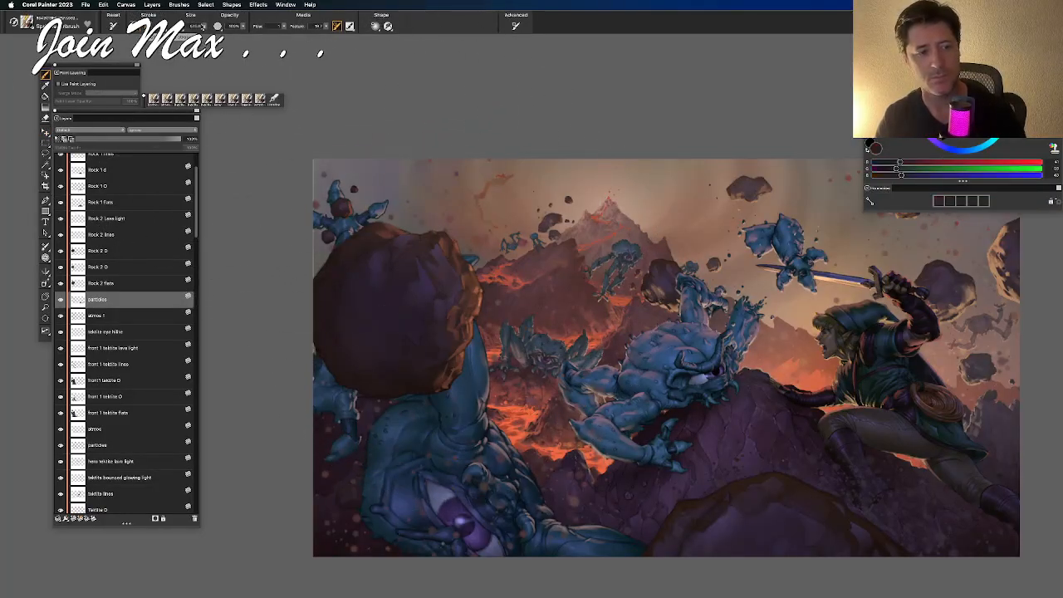
# Try spraying dark specks over the sky and mountains around the big foreground rock, and undo the strokes
pyautogui.moveTo(440, 216)
pyautogui.mouseDown()
pyautogui.moveTo(399, 256)
pyautogui.moveTo(418, 253)
pyautogui.mouseUp()
pyautogui.press('super+z')
pyautogui.press('super+z')
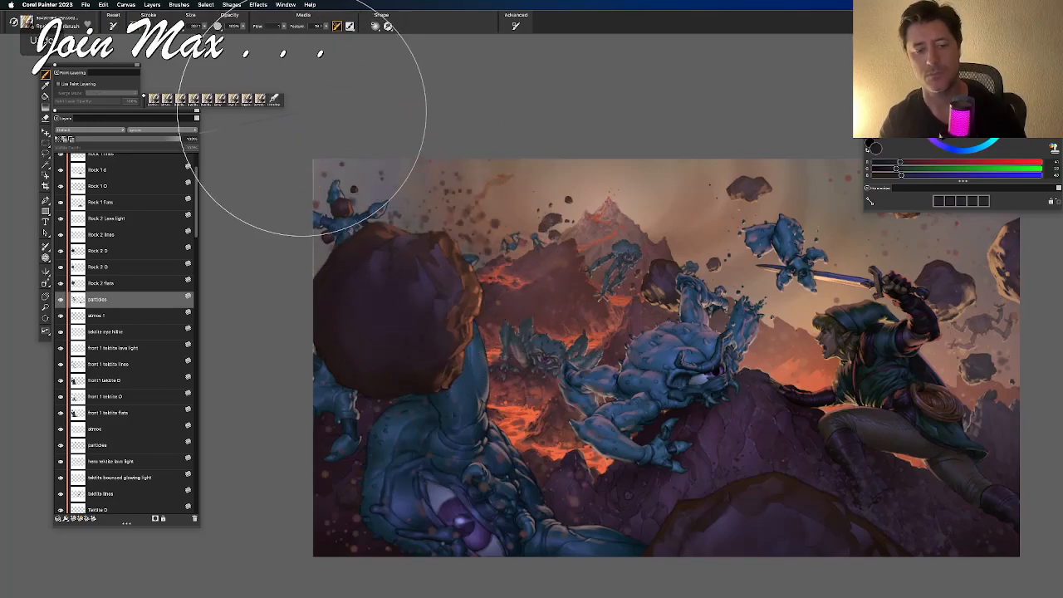
pyautogui.moveTo(451, 238); pyautogui.dragTo(445, 251)
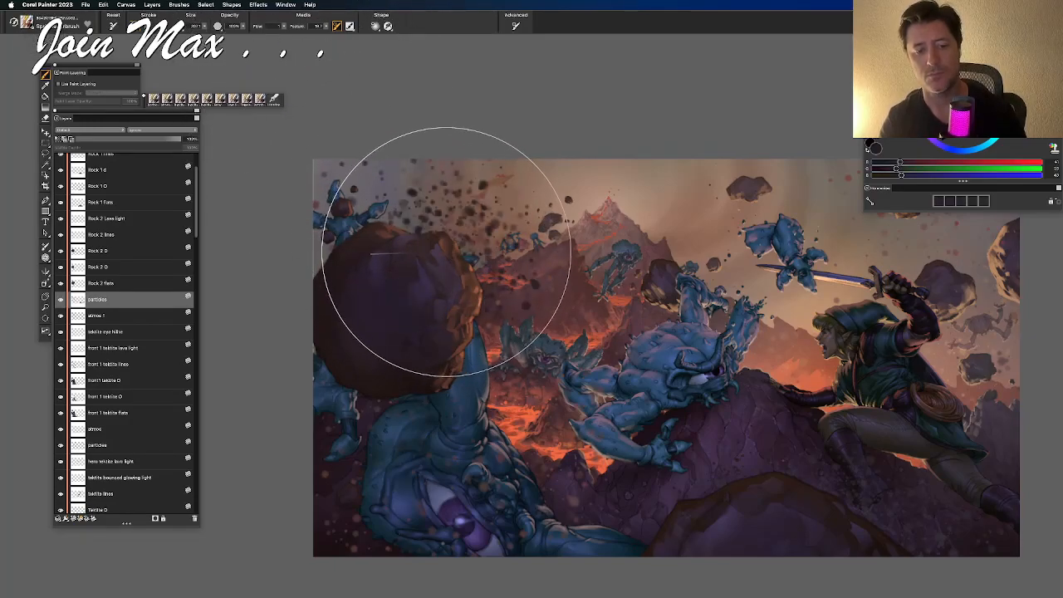
pyautogui.press('super+z')
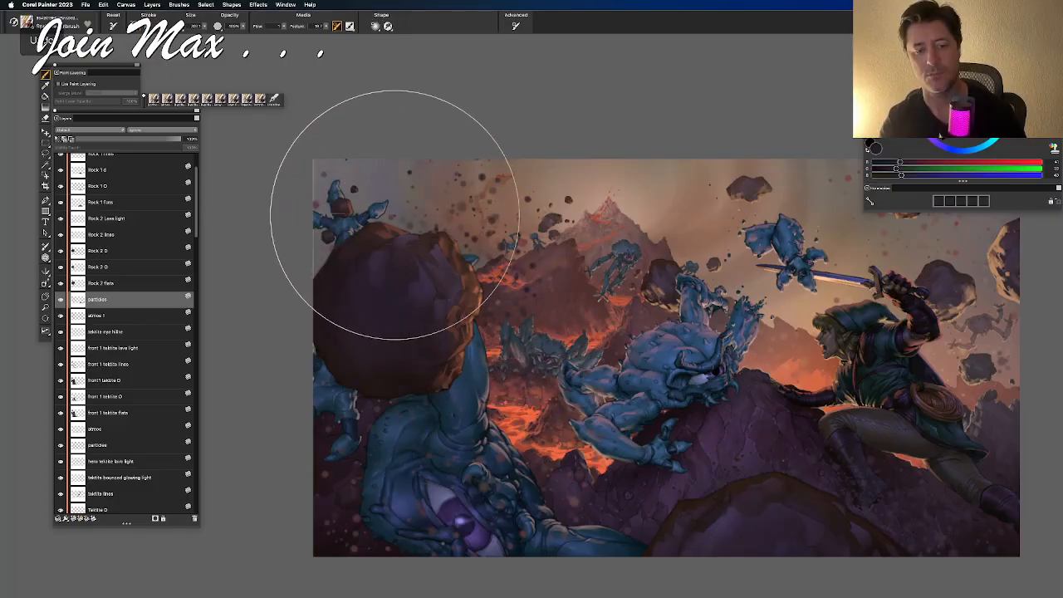
pyautogui.press('super+z')
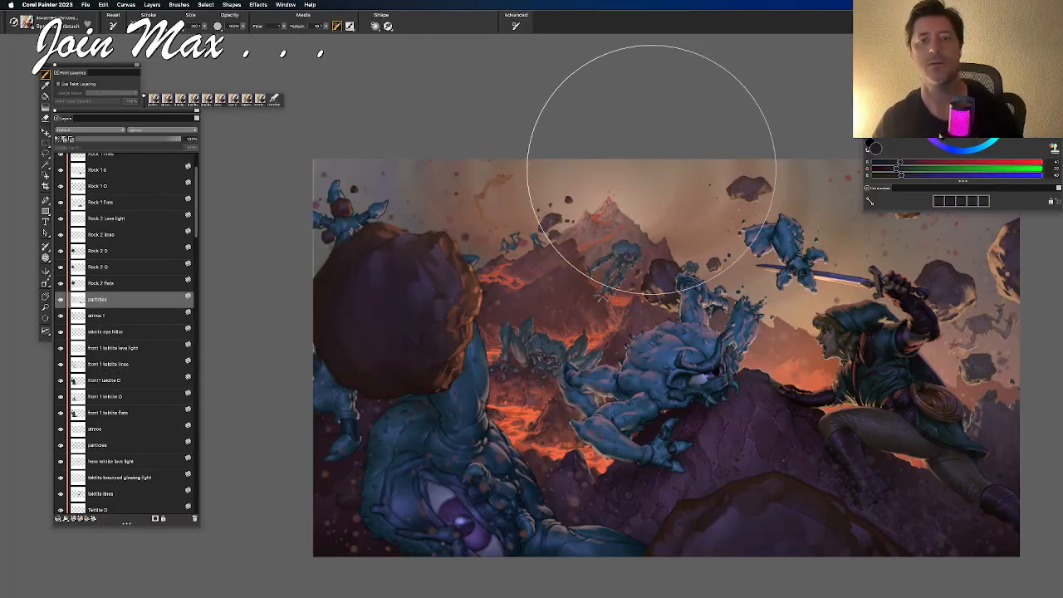
# Examine the specks across the sky, mountains, creatures and hero, and look through the layer list
pyautogui.moveTo(627, 163); pyautogui.dragTo(580, 163)
pyautogui.moveTo(593, 128); pyautogui.dragTo(536, 162)
pyautogui.moveTo(586, 201); pyautogui.dragTo(553, 181)
pyautogui.scroll(3, 553, 181)
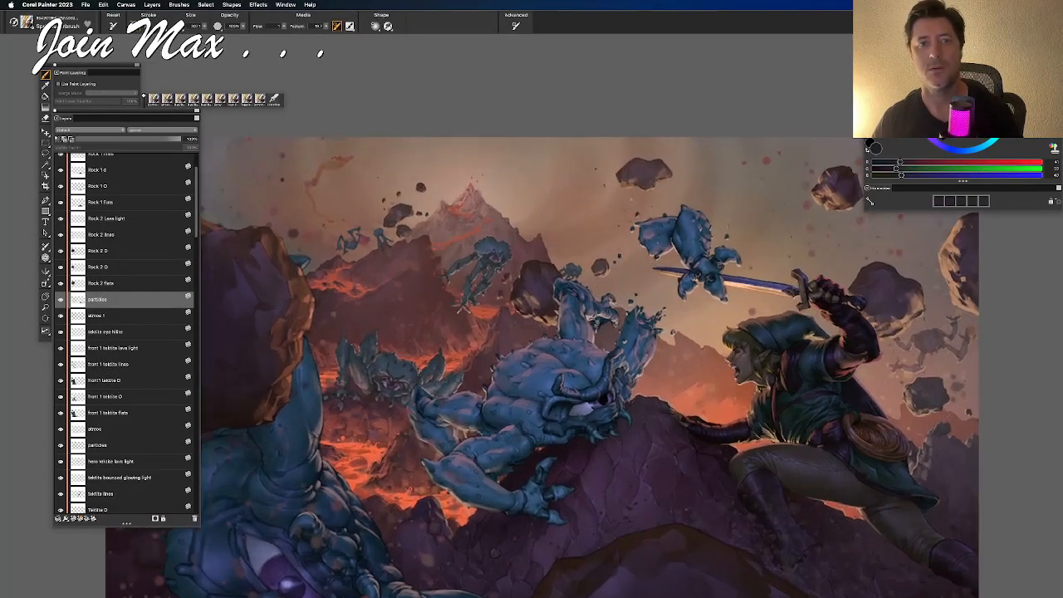
pyautogui.scroll(3, 545, 191)
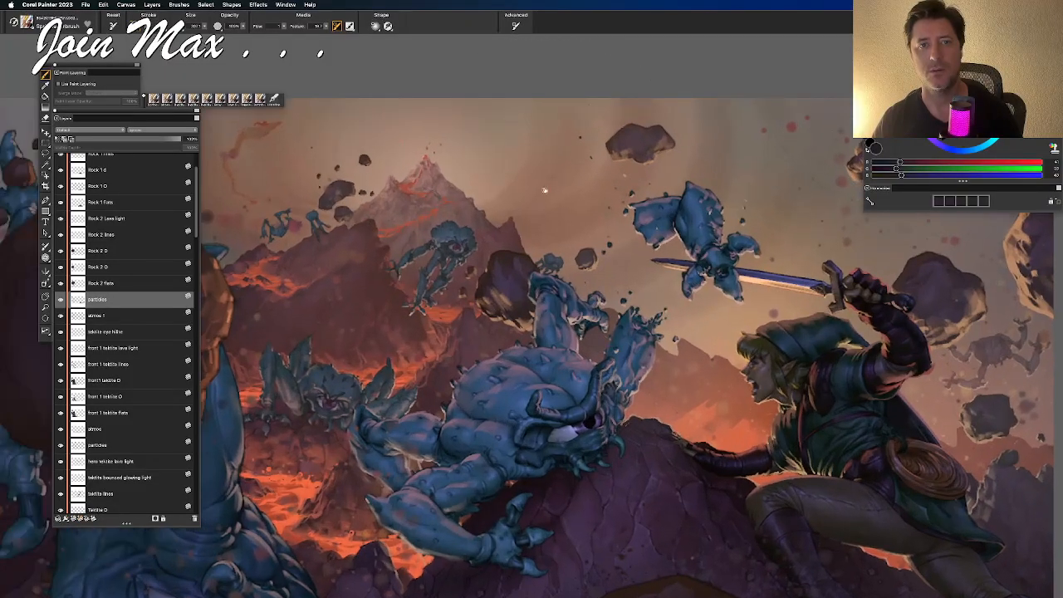
pyautogui.moveTo(545, 191); pyautogui.dragTo(542, 140)
pyautogui.moveTo(548, 221)
pyautogui.mouseDown()
pyautogui.moveTo(573, 150)
pyautogui.moveTo(625, 295)
pyautogui.mouseUp()
pyautogui.scroll(-2, 624, 290)
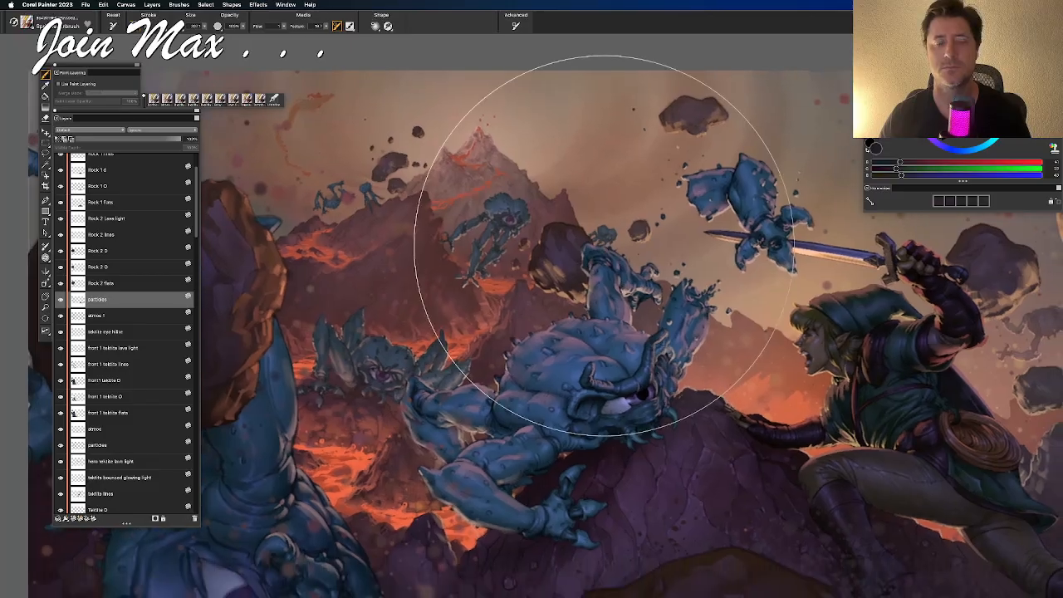
pyautogui.scroll(-1, 622, 285)
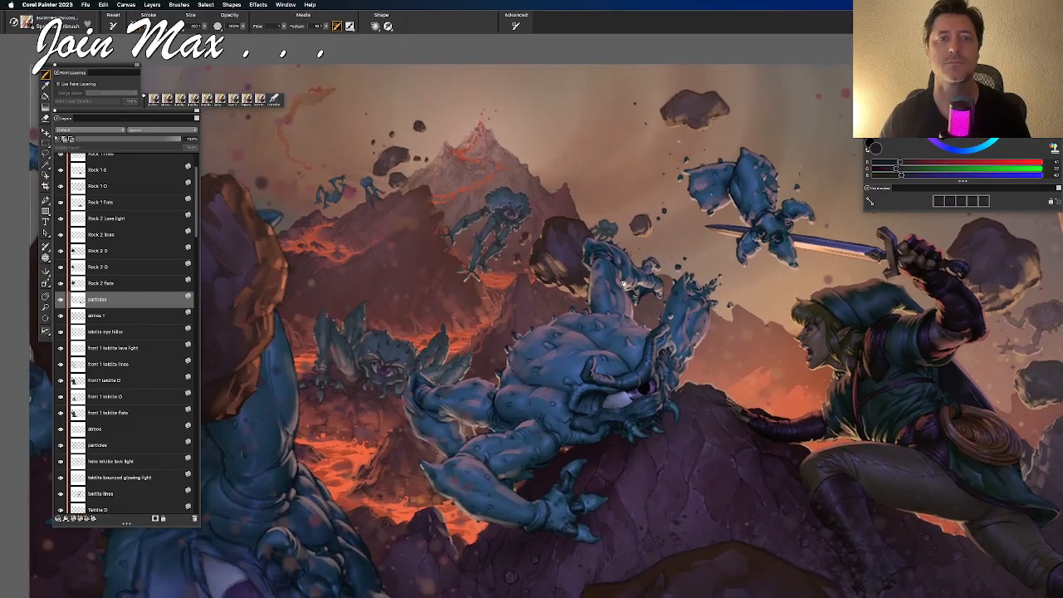
pyautogui.moveTo(623, 284)
pyautogui.mouseDown()
pyautogui.moveTo(611, 253)
pyautogui.moveTo(520, 221)
pyautogui.mouseUp()
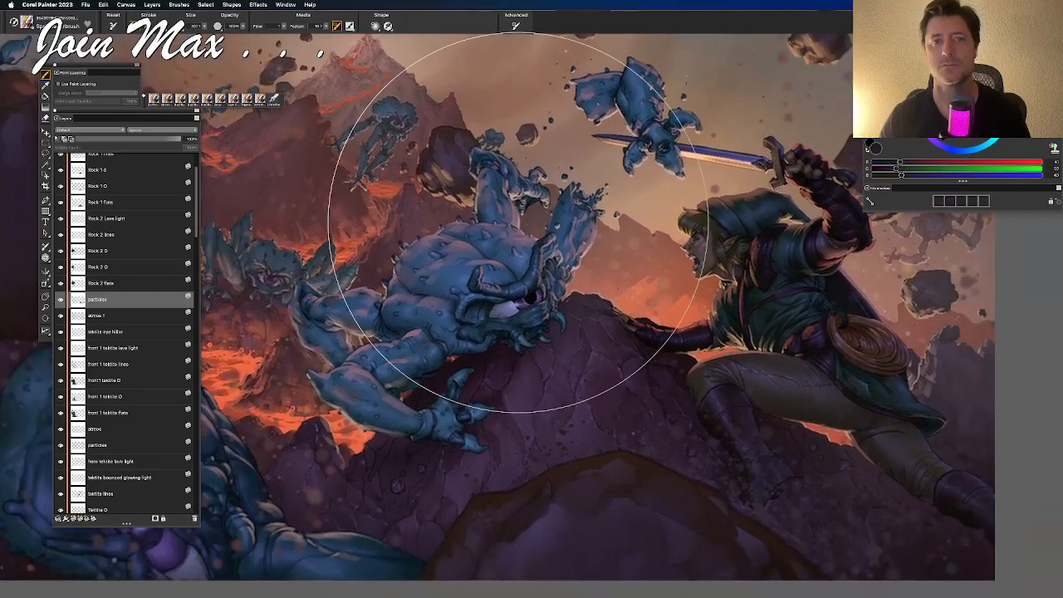
pyautogui.scroll(-3, 165, 357)
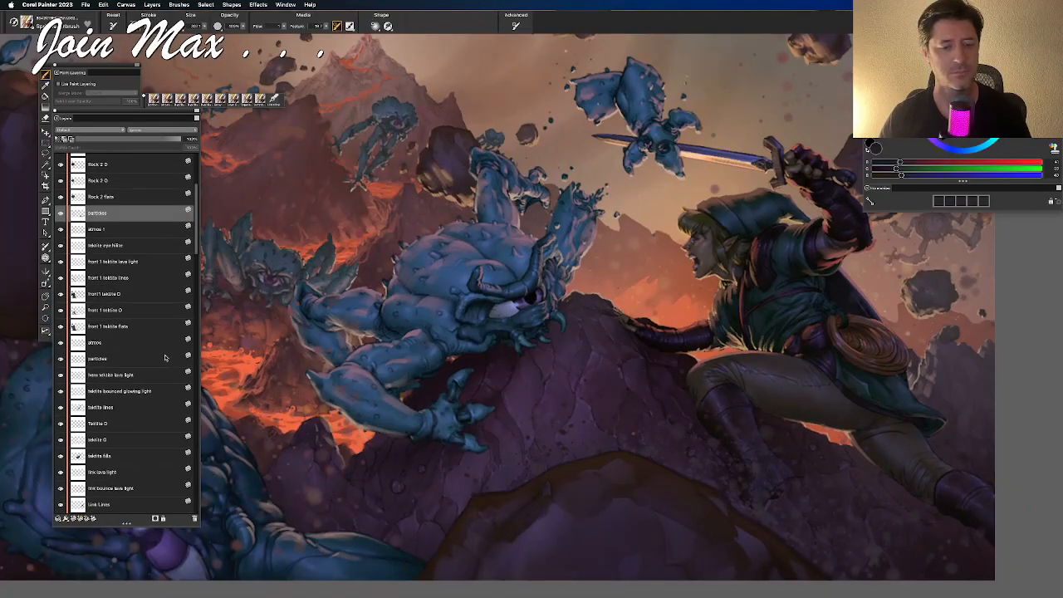
pyautogui.press('super+minus')
pyautogui.press('super+equal')
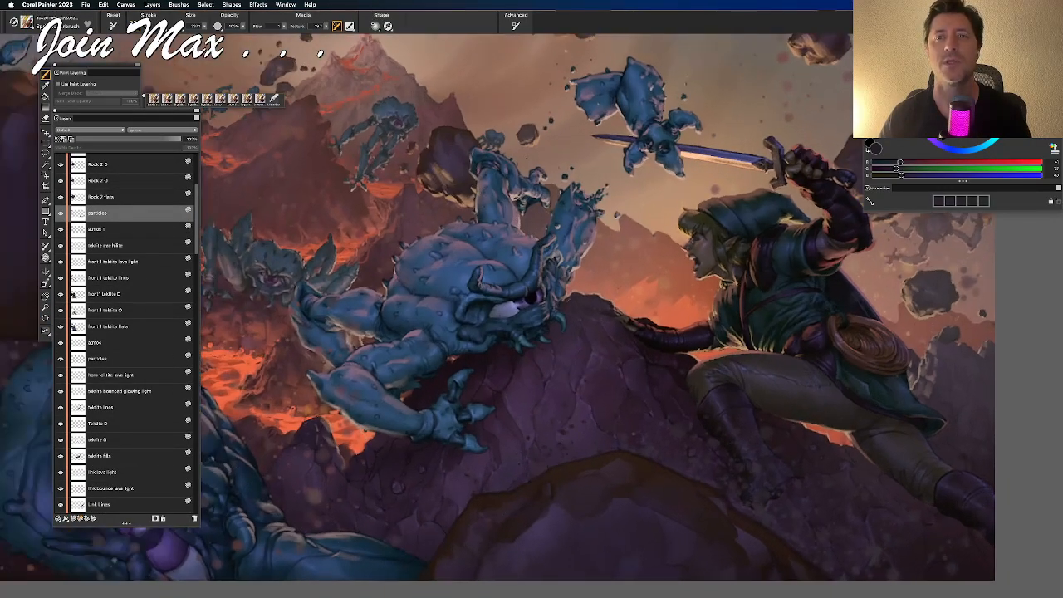
# Select the atmos layer at the glow between the creature and hero, and toggle the gas layer's visibility to see its effect
pyautogui.moveTo(428, 346)
pyautogui.mouseDown()
pyautogui.moveTo(444, 417)
pyautogui.moveTo(473, 467)
pyautogui.moveTo(567, 352)
pyautogui.moveTo(522, 337)
pyautogui.moveTo(425, 398)
pyautogui.moveTo(413, 350)
pyautogui.moveTo(436, 351)
pyautogui.moveTo(406, 399)
pyautogui.mouseUp()
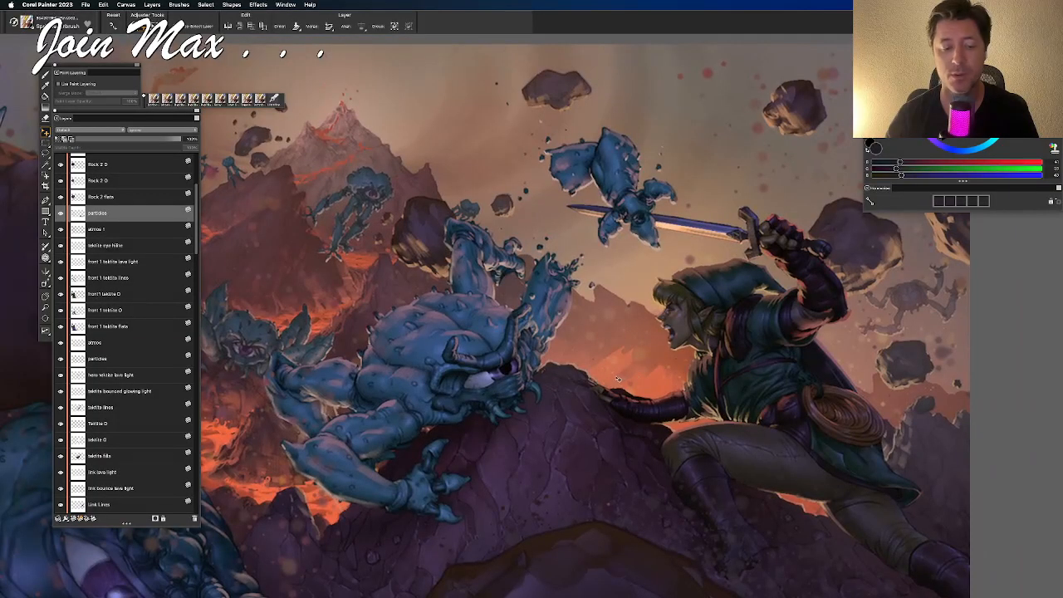
pyautogui.rightClick(611, 369)
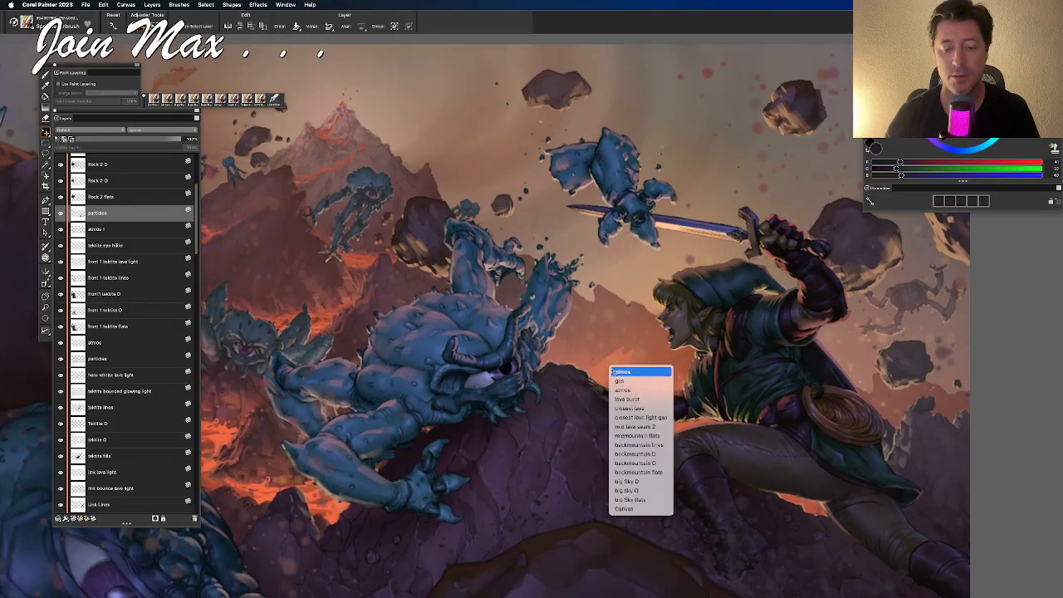
pyautogui.click(622, 371)
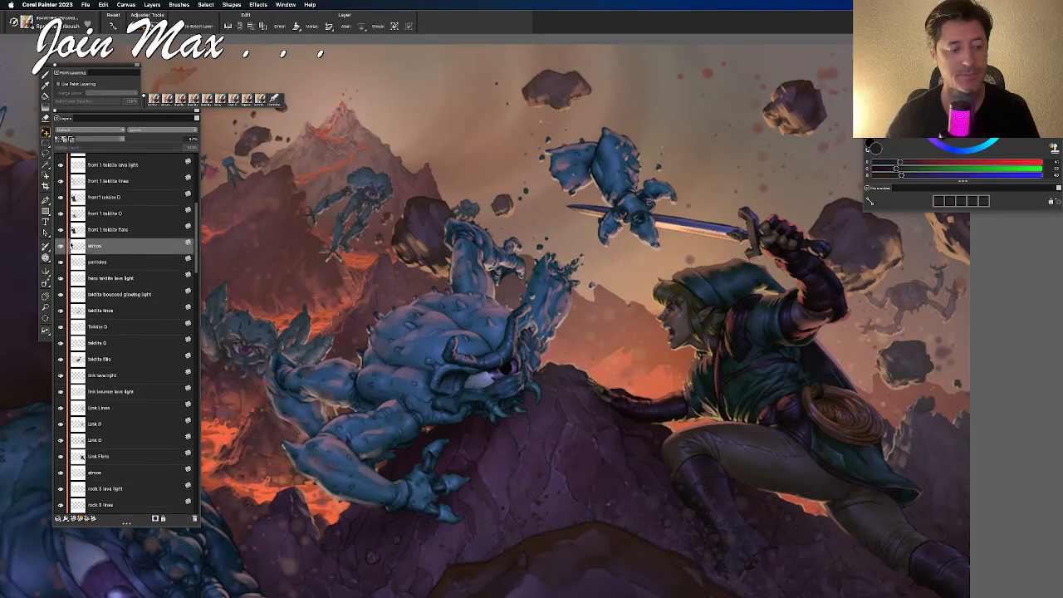
pyautogui.scroll(-10, 87, 323)
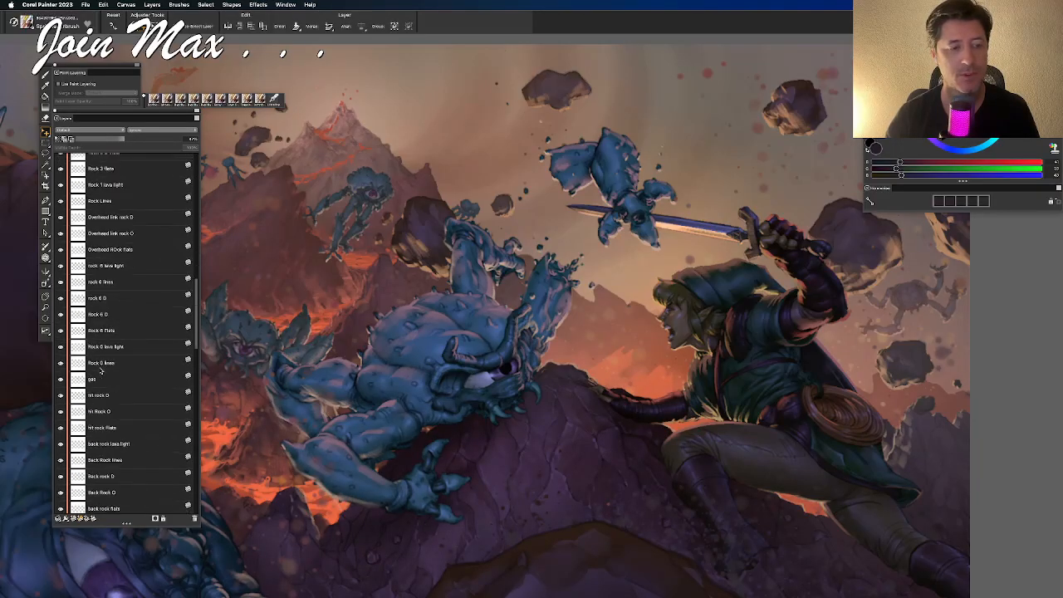
pyautogui.scroll(-3, 158, 314)
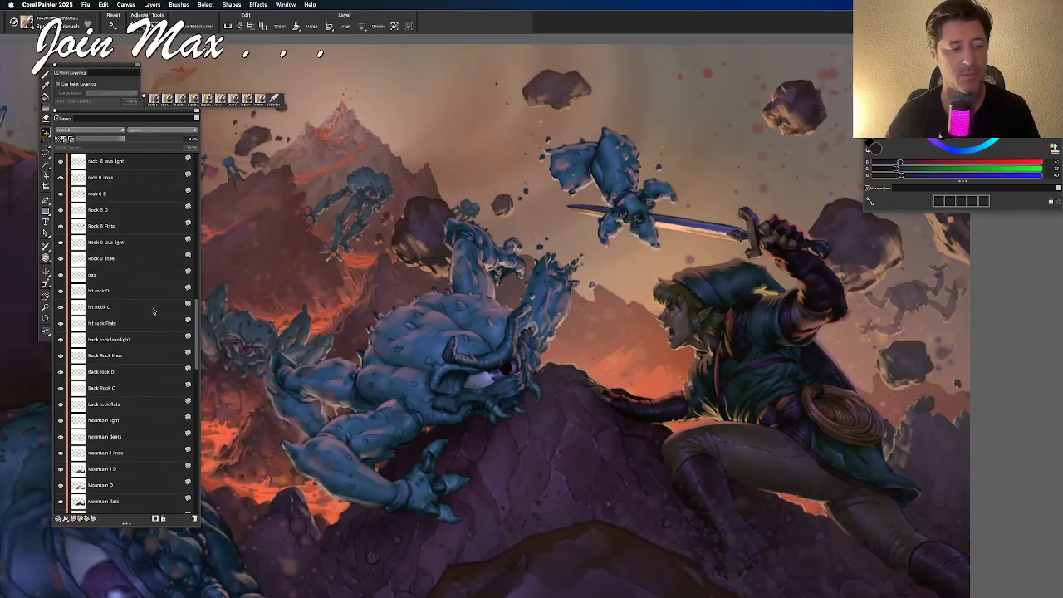
pyautogui.click(60, 276)
pyautogui.click(59, 275)
pyautogui.click(60, 276)
pyautogui.click(59, 275)
pyautogui.click(59, 276)
pyautogui.click(60, 276)
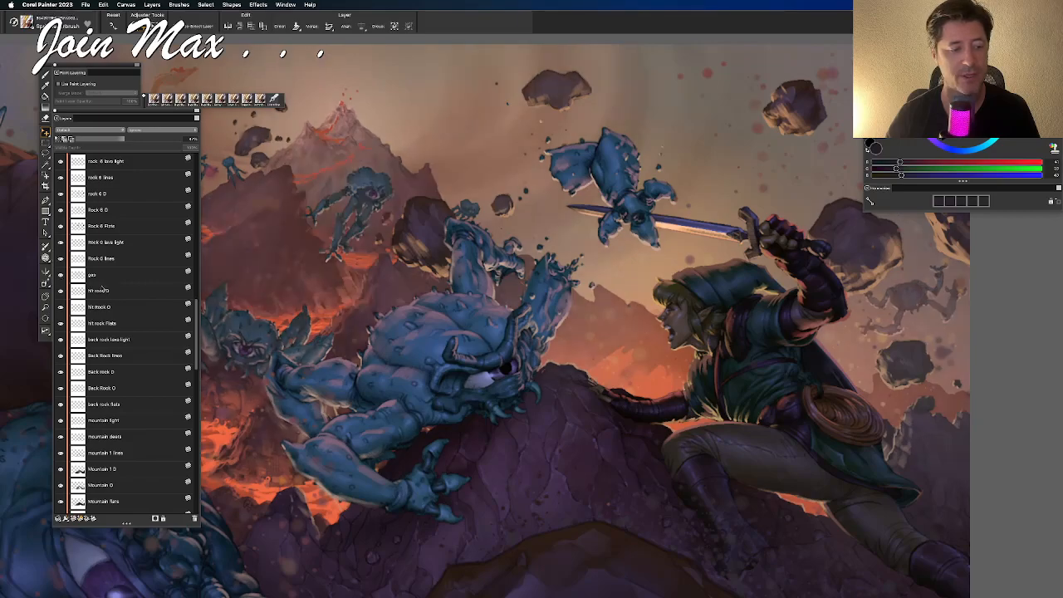
# Toggle the mountain light layer off and on, and look through the layers down to the atmos layer below Mountain flats
pyautogui.click(98, 292)
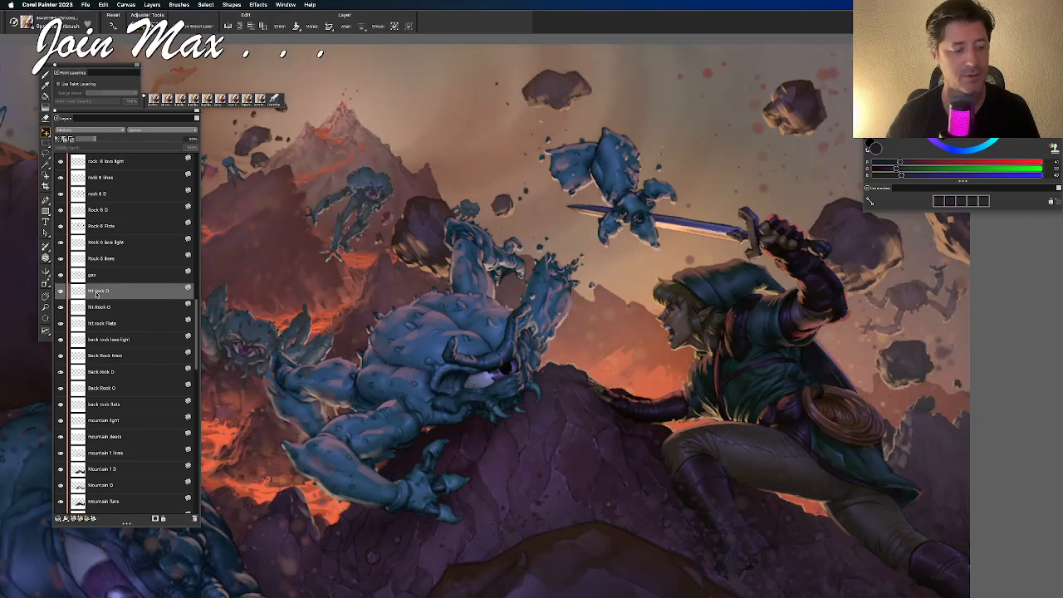
pyautogui.click(59, 421)
pyautogui.click(60, 421)
pyautogui.scroll(-3, 123, 424)
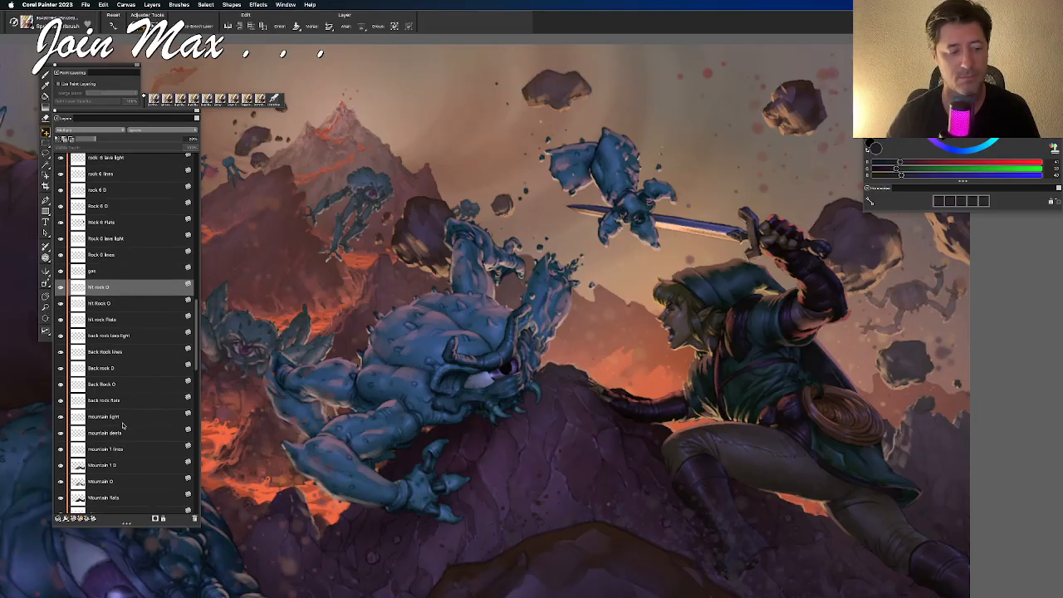
pyautogui.scroll(-1, 100, 454)
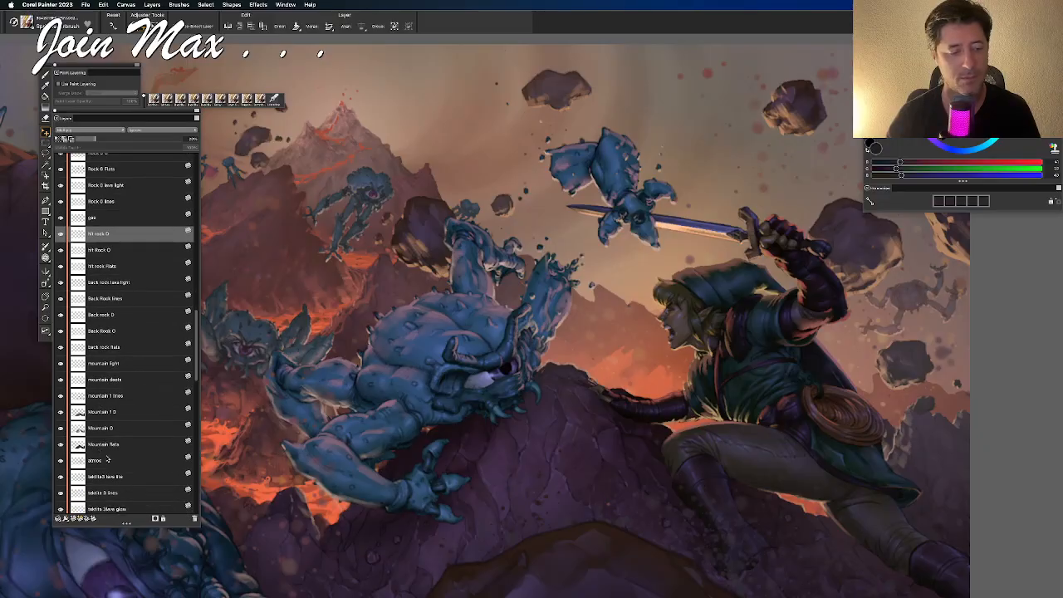
# Create a new layer between Mountain flats and atmos and name it mountain particles
pyautogui.click(105, 461)
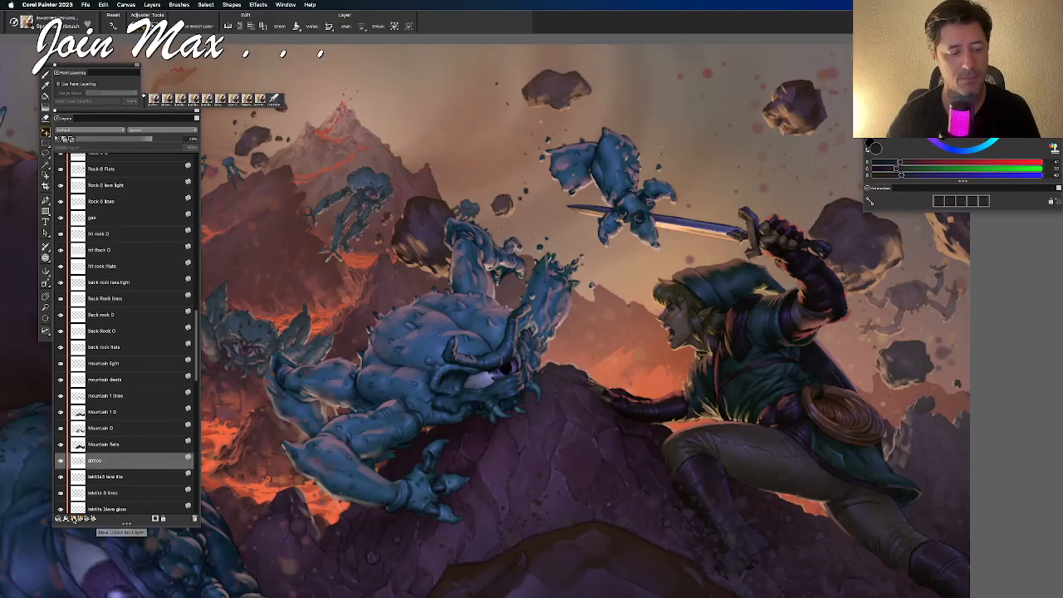
pyautogui.doubleClick(102, 461)
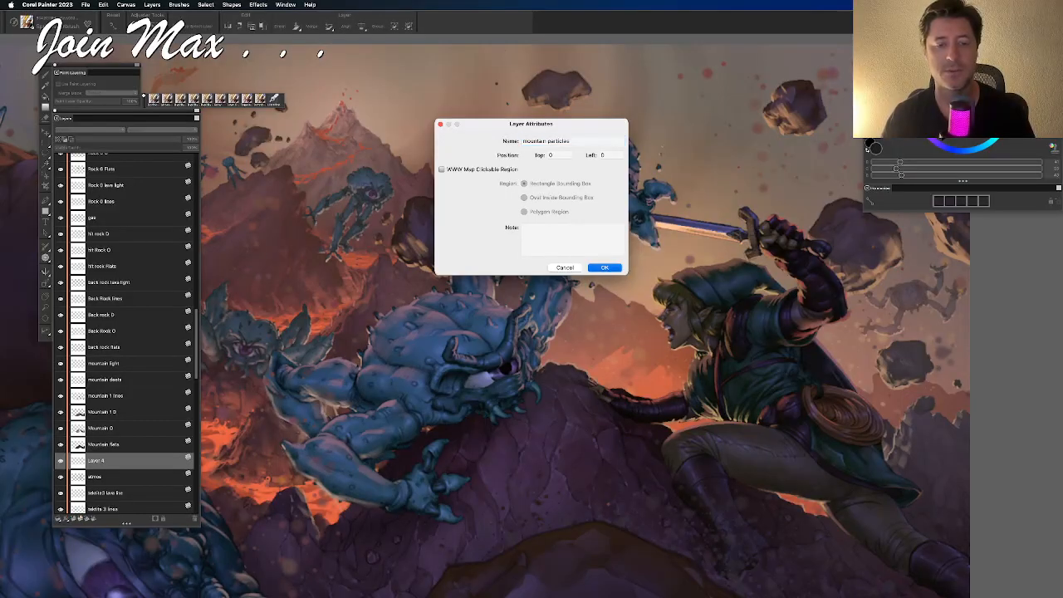
pyautogui.write('mountain particles')
pyautogui.press('Return')
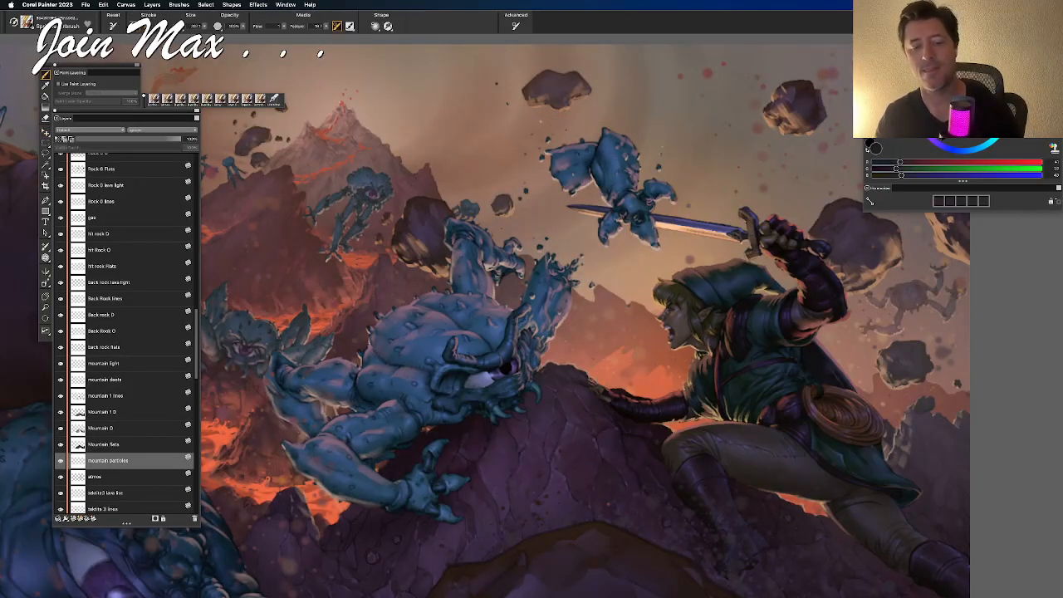
# Try a stroke of dark specks in front of the hero, undo it, and rename the new layer as lava particles
pyautogui.moveTo(631, 324); pyautogui.dragTo(556, 365)
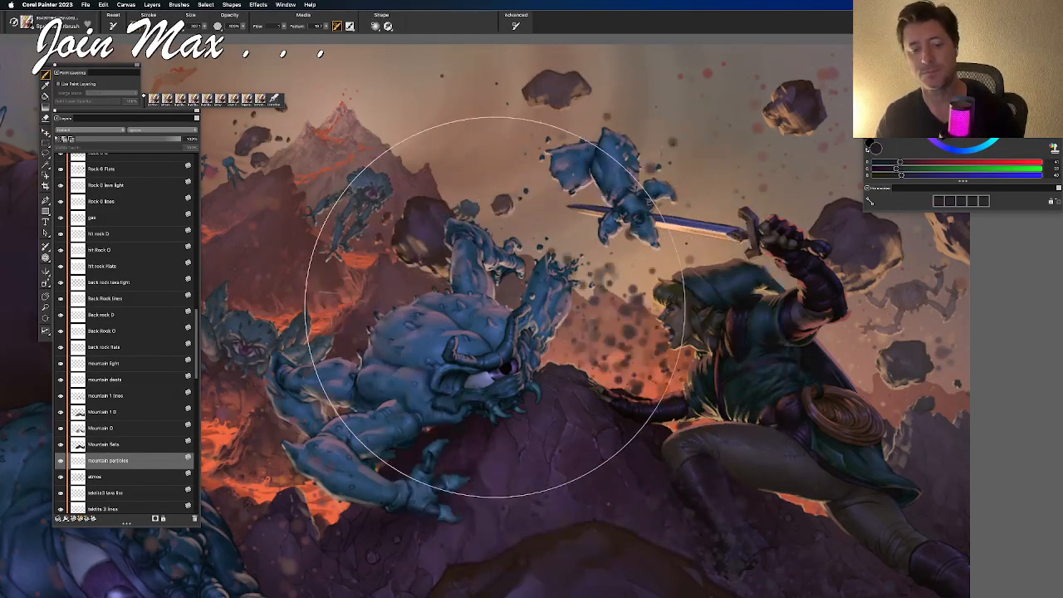
pyautogui.press('super+z')
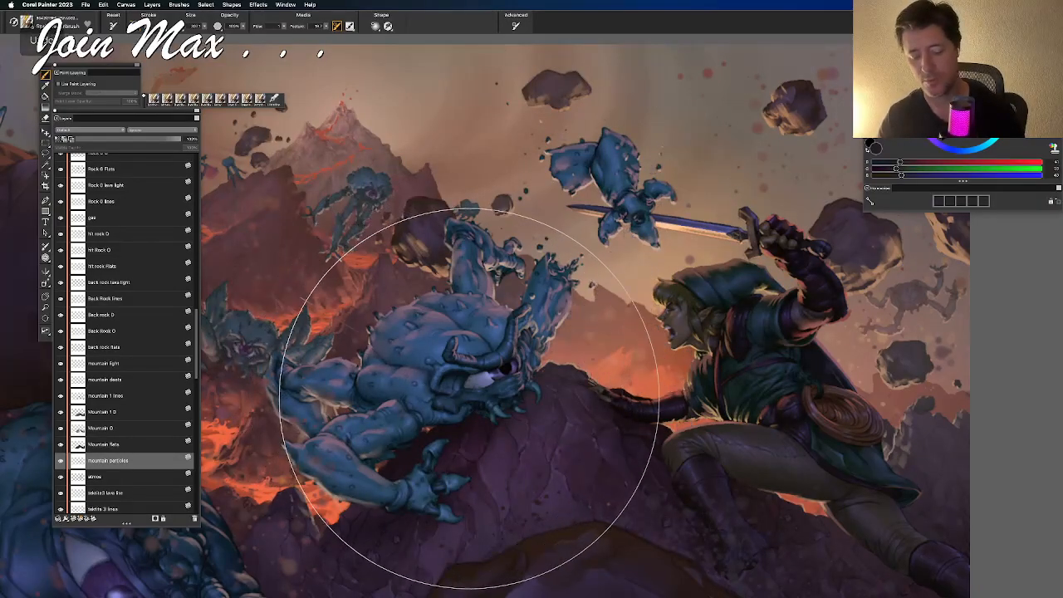
pyautogui.doubleClick(102, 465)
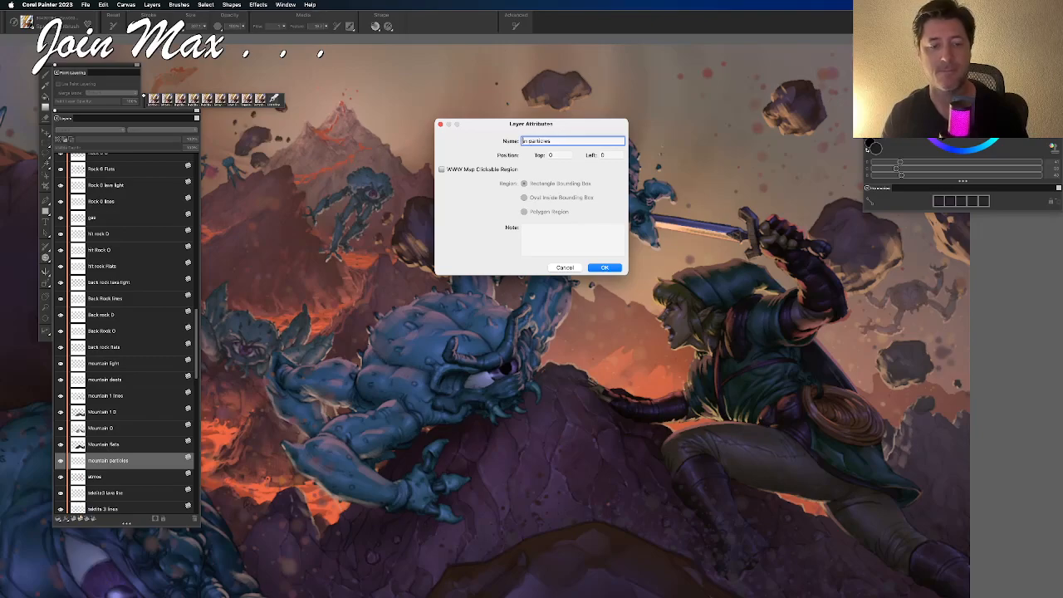
pyautogui.write('lava')
pyautogui.press('Return')
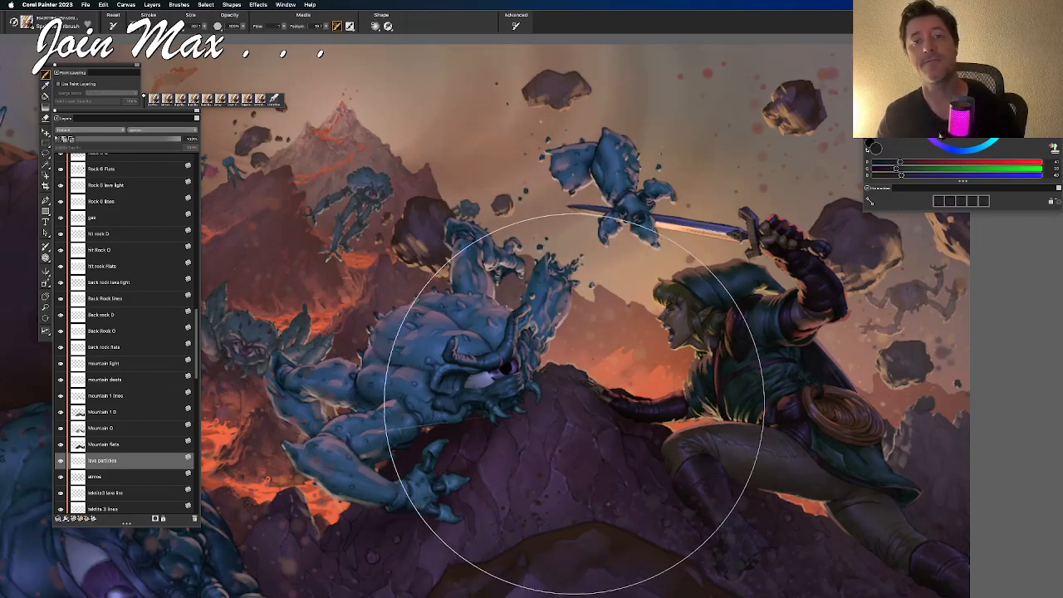
# Sample orange from the lava glow in front of the hero and shift it to a more vivid orange for the particle brush
pyautogui.keyDown('alt'); pyautogui.click(613, 366); pyautogui.keyUp('alt')
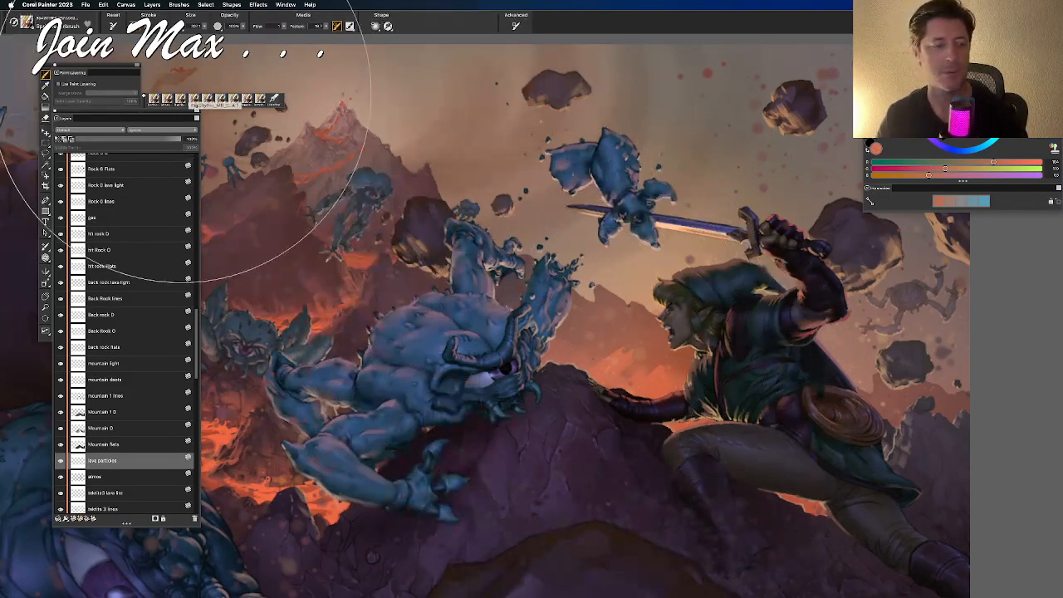
pyautogui.click(203, 26)
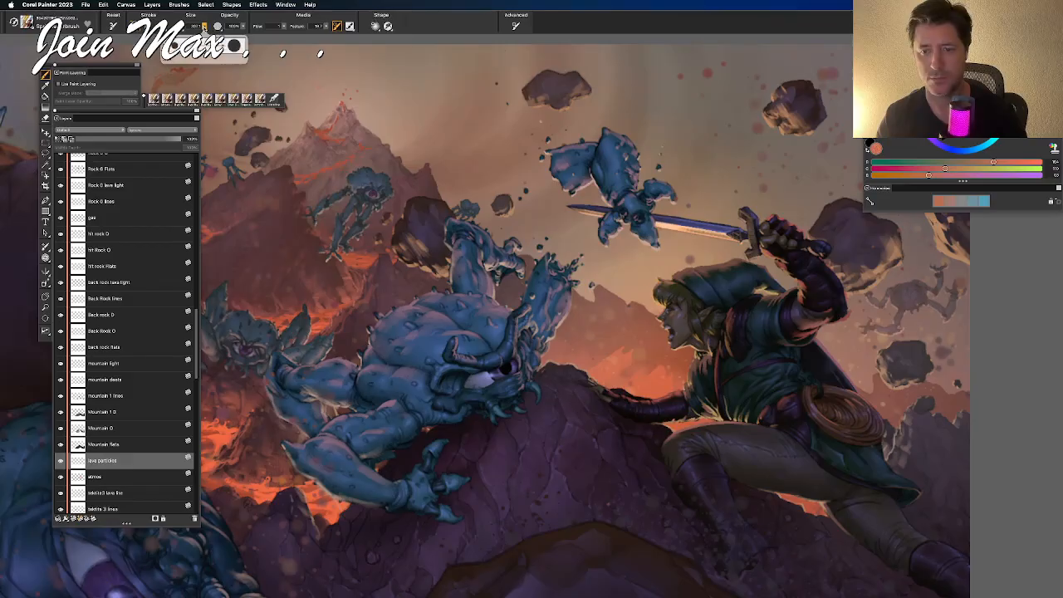
pyautogui.click(234, 45)
pyautogui.click(974, 105)
# Try spraying dense orange and yellow specks over the glow between the creature and hero, redoing the first stroke
pyautogui.moveTo(624, 269); pyautogui.dragTo(664, 332)
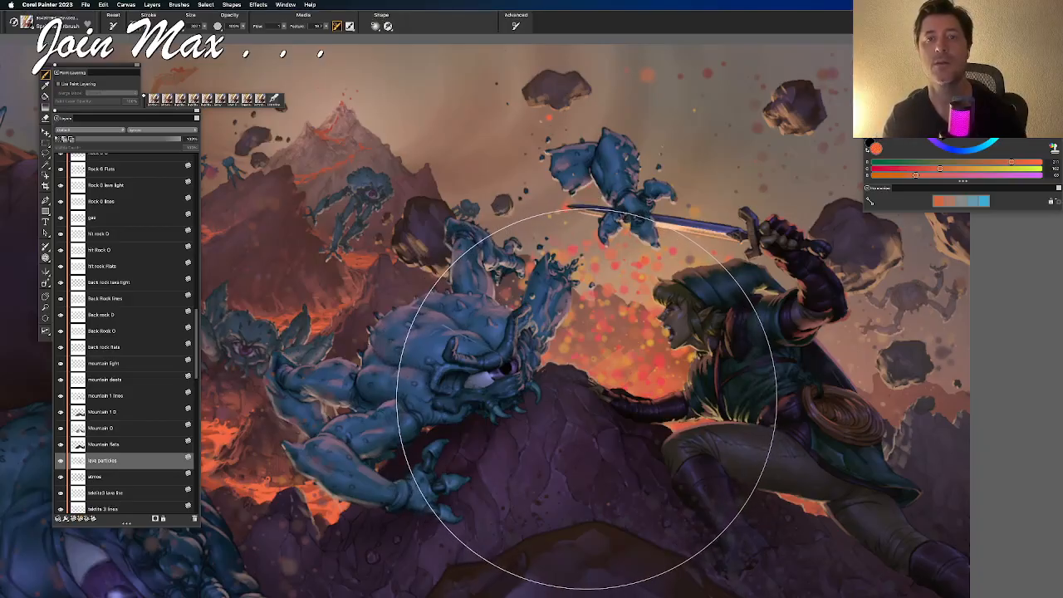
pyautogui.hotkey('ctrl', 'z')
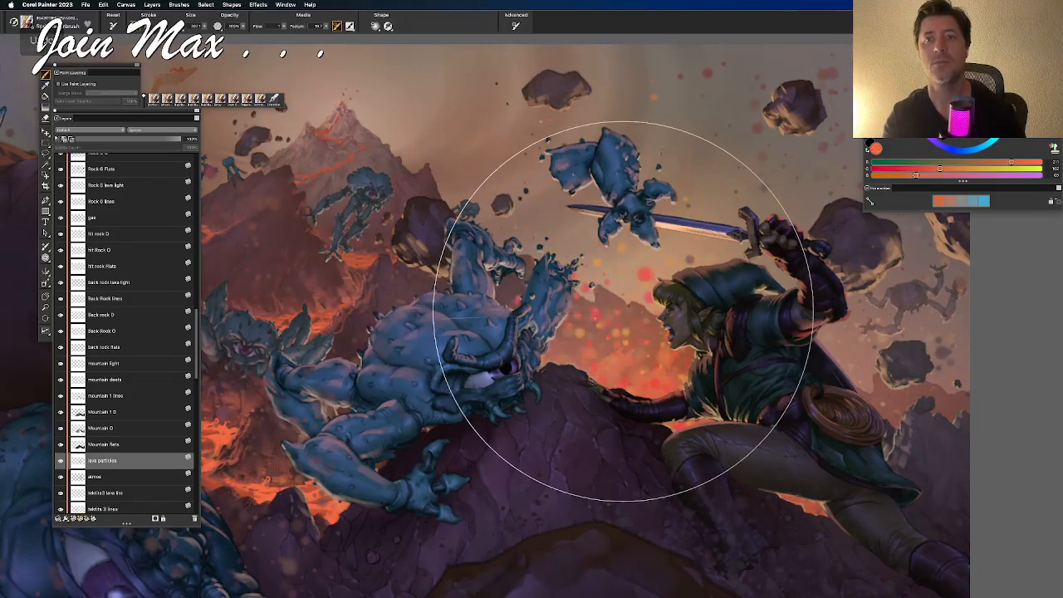
pyautogui.moveTo(655, 347)
pyautogui.mouseDown()
pyautogui.moveTo(683, 353)
pyautogui.moveTo(702, 396)
pyautogui.moveTo(707, 421)
pyautogui.moveTo(691, 450)
pyautogui.moveTo(676, 314)
pyautogui.moveTo(684, 337)
pyautogui.moveTo(664, 368)
pyautogui.mouseUp()
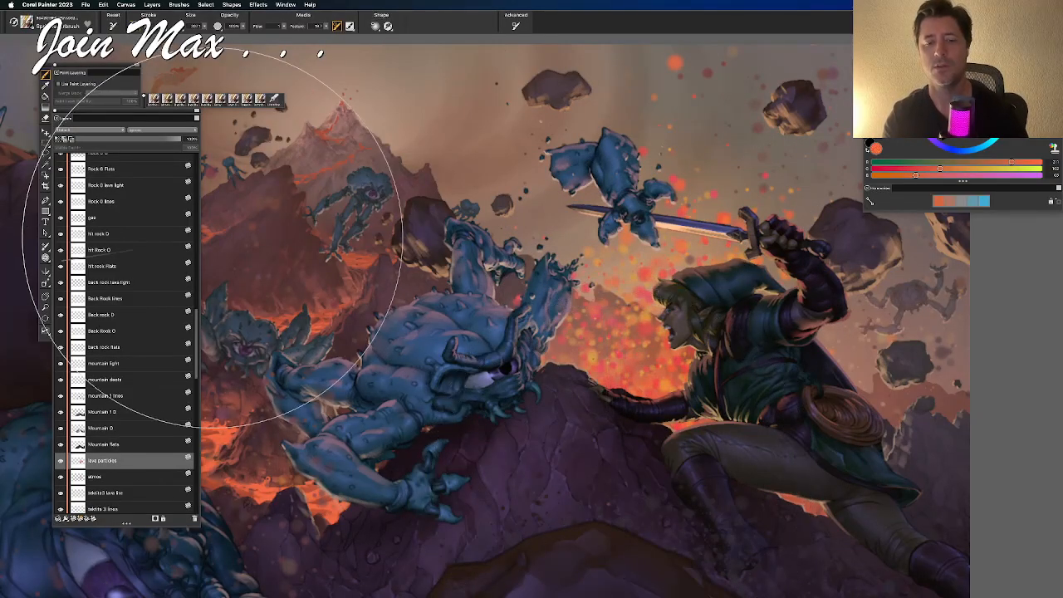
pyautogui.scroll(-6, 680, 408)
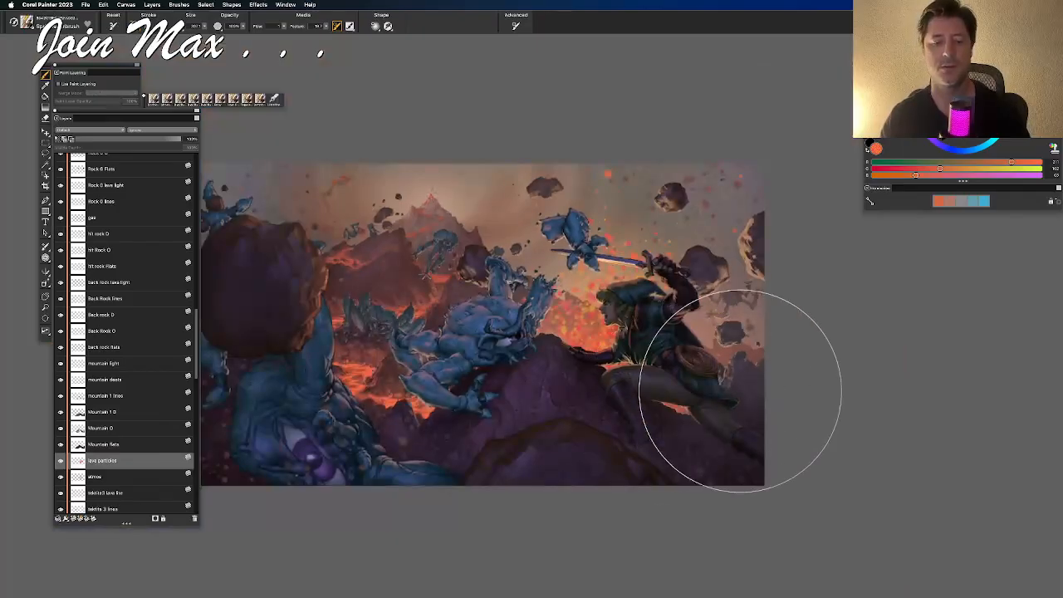
pyautogui.scroll(2, 739, 390)
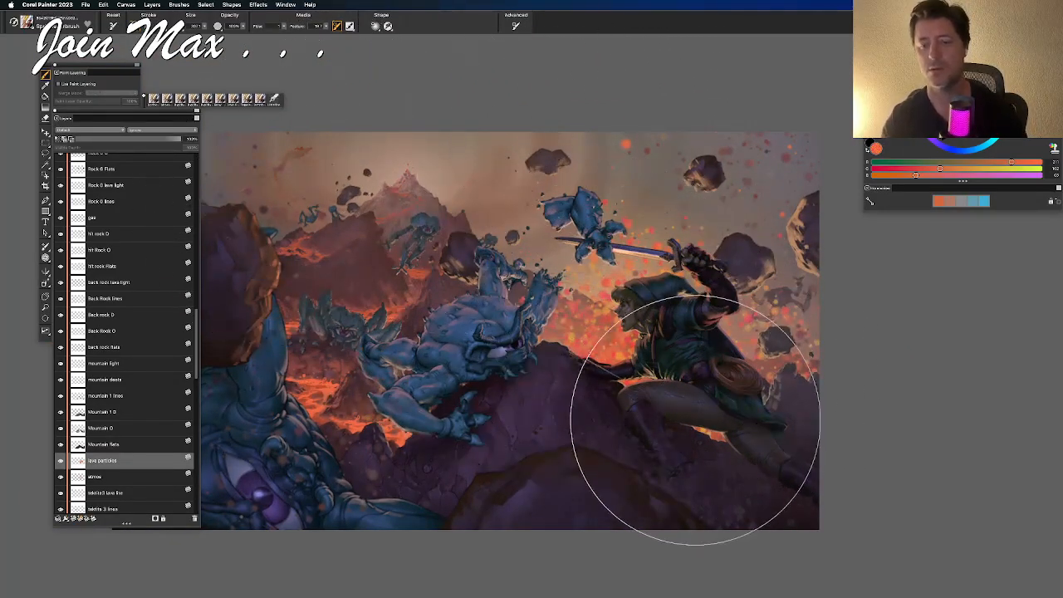
# Try spraying orange specks behind the hero's back and over the distant lava field, and undo the surplus strokes
pyautogui.moveTo(762, 363)
pyautogui.mouseDown()
pyautogui.moveTo(792, 318)
pyautogui.moveTo(728, 257)
pyautogui.mouseUp()
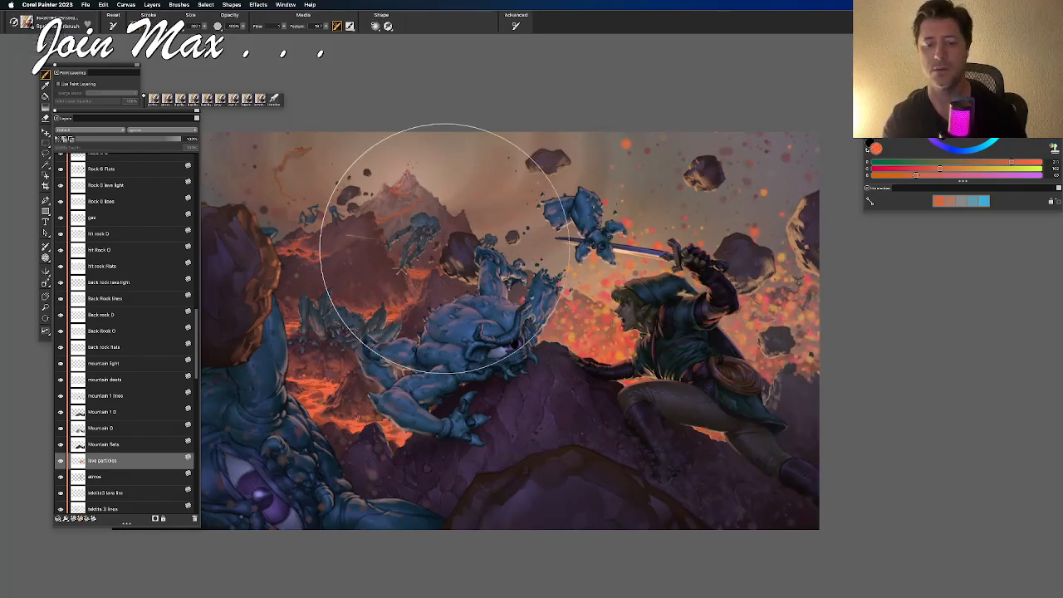
pyautogui.press('super+z')
pyautogui.press('super+z')
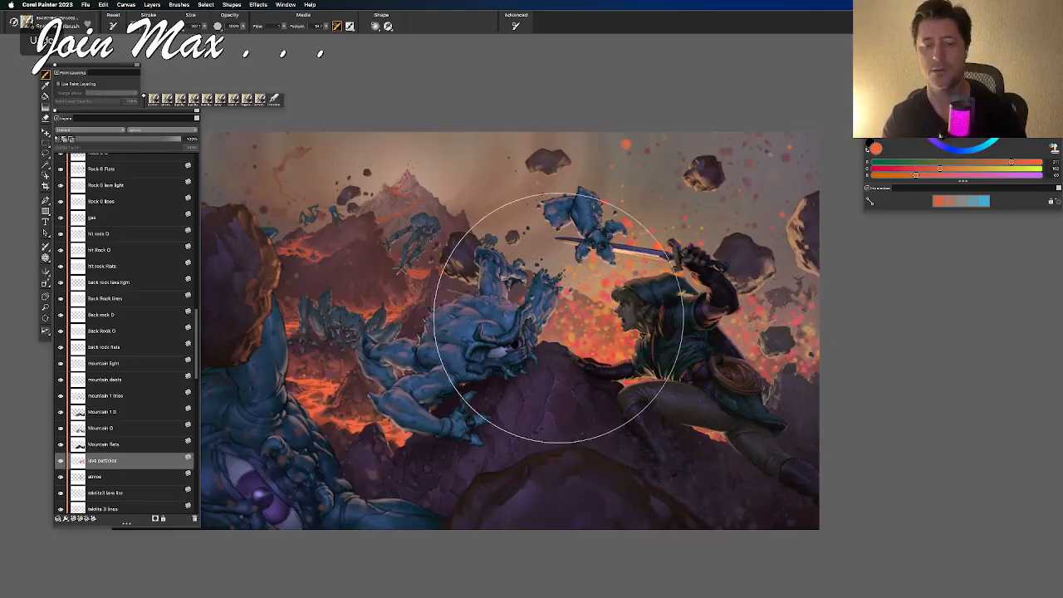
pyautogui.moveTo(313, 332); pyautogui.dragTo(325, 319)
pyautogui.press('super+z')
pyautogui.press('super+z')
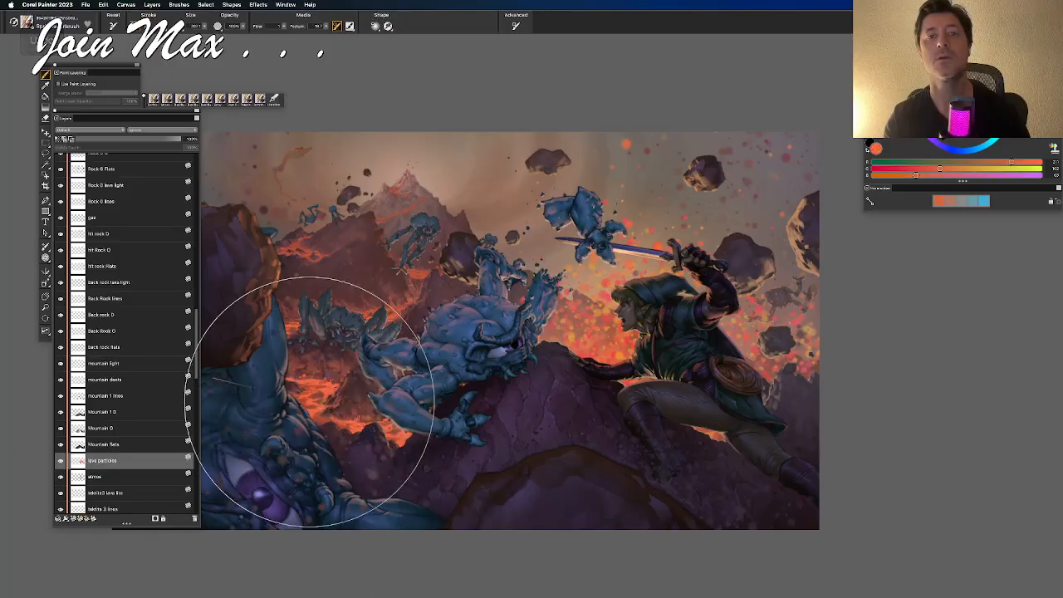
# Undo the dense orange specks and spray a sparser scatter in front of and behind the hero on the lava particles layer
pyautogui.press('super+z')
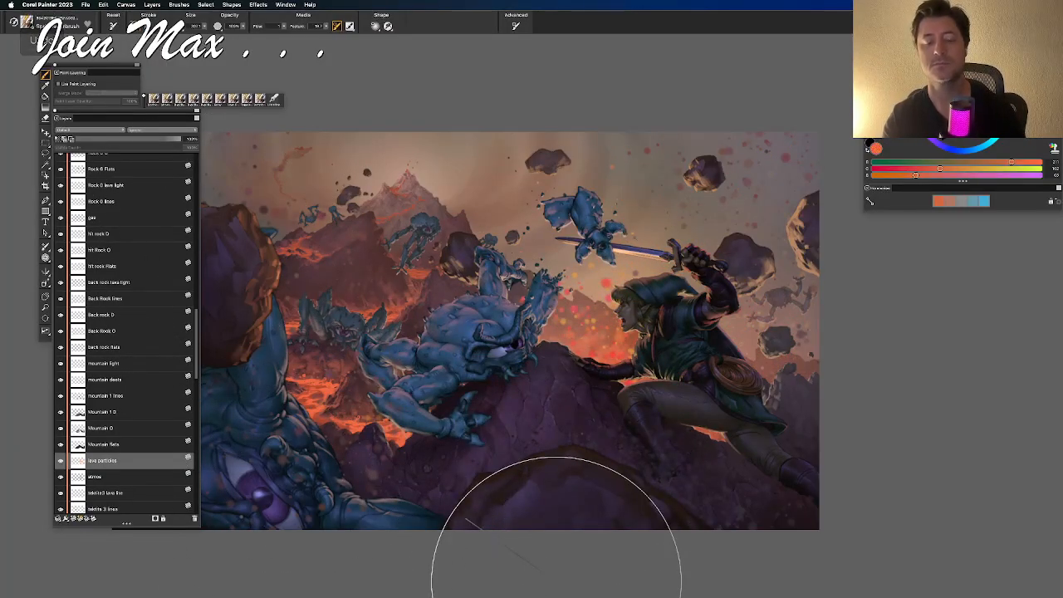
pyautogui.press('super+shift+z')
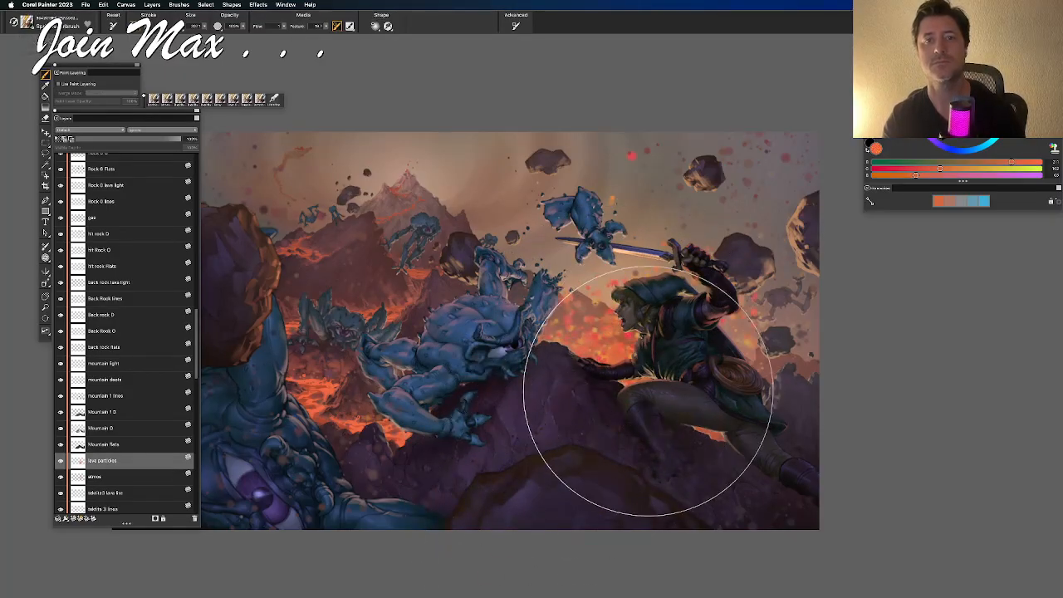
pyautogui.scroll(-5, 574, 498)
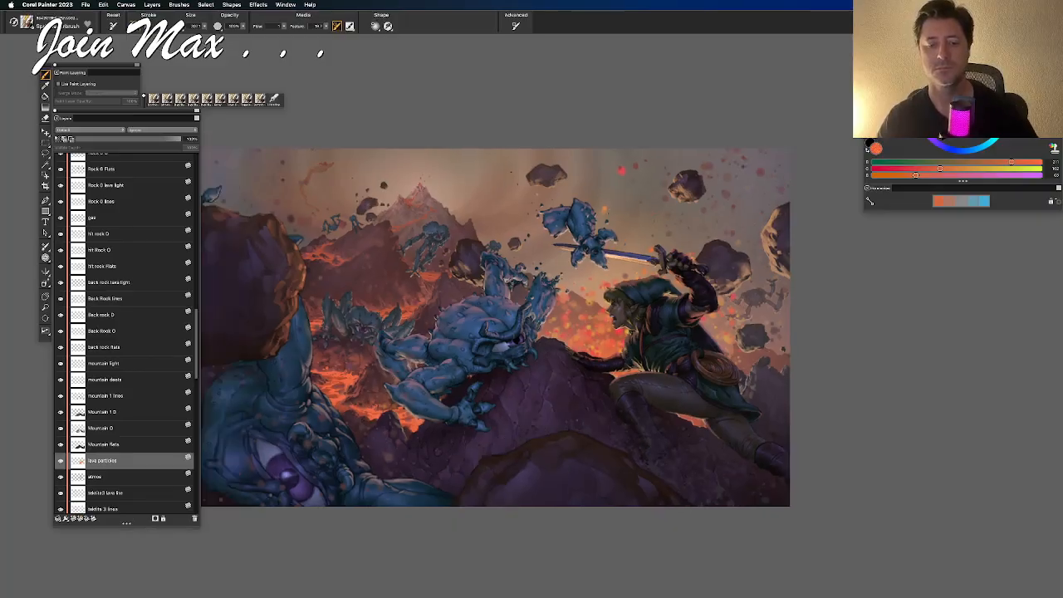
pyautogui.scroll(8, 570, 548)
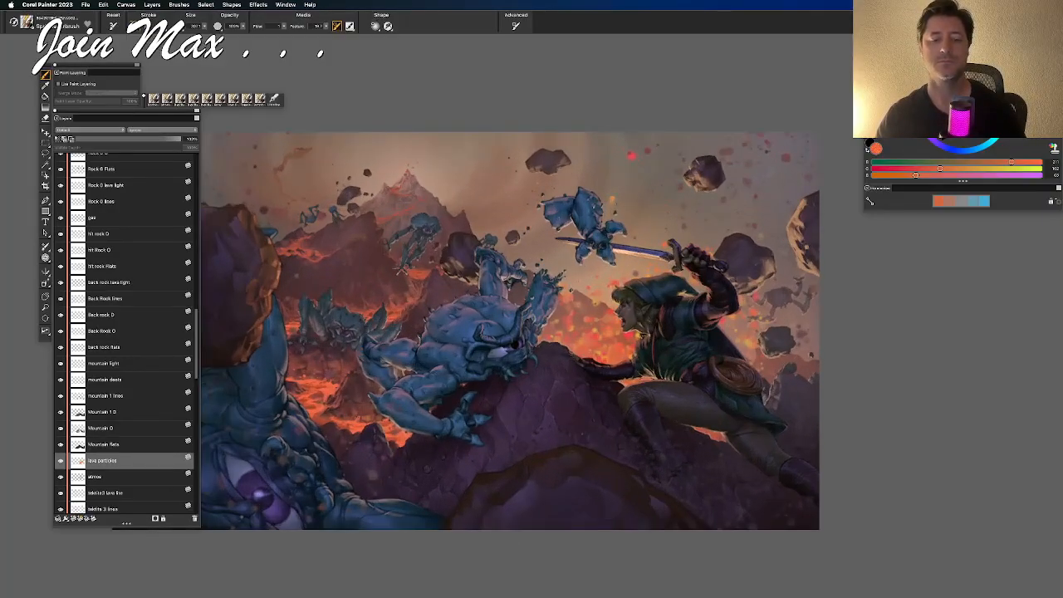
pyautogui.scroll(-2, 623, 455)
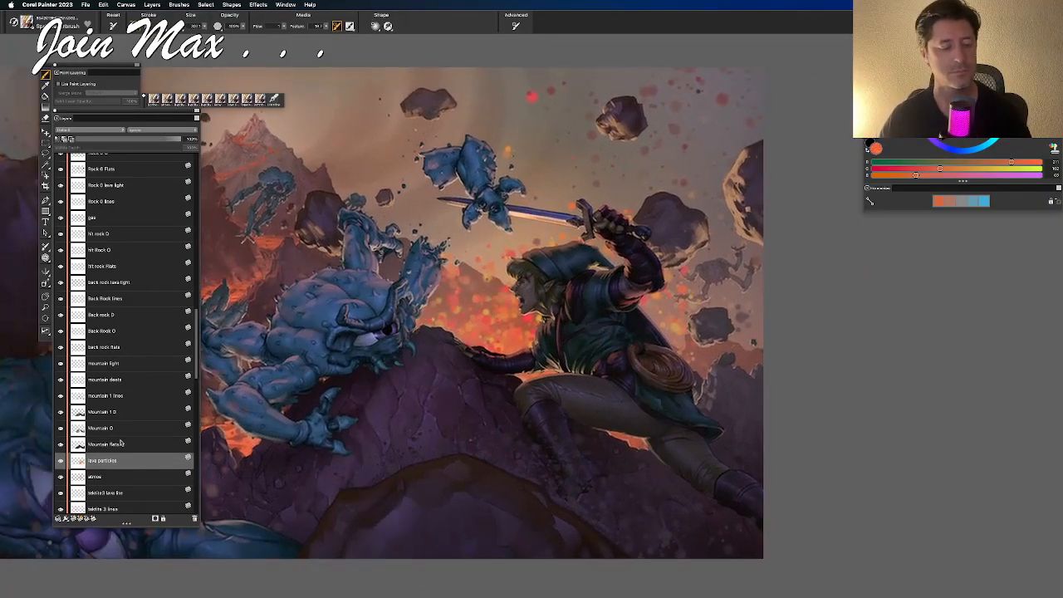
# Select the atmos layer below lava particles and toggle its visibility to compare the haze with and without it
pyautogui.click(100, 479)
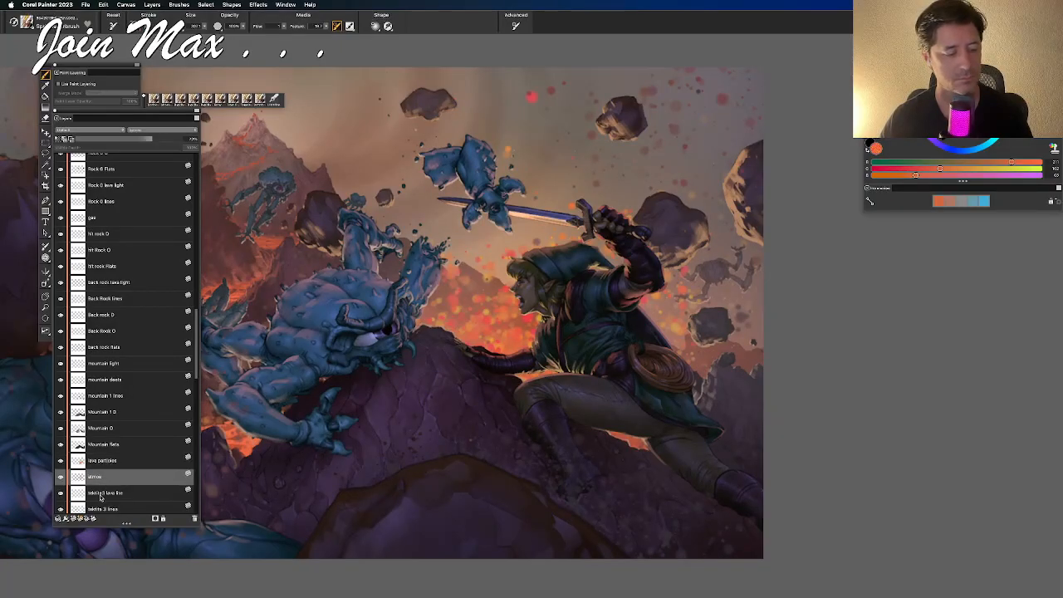
pyautogui.click(99, 496)
pyautogui.click(89, 460)
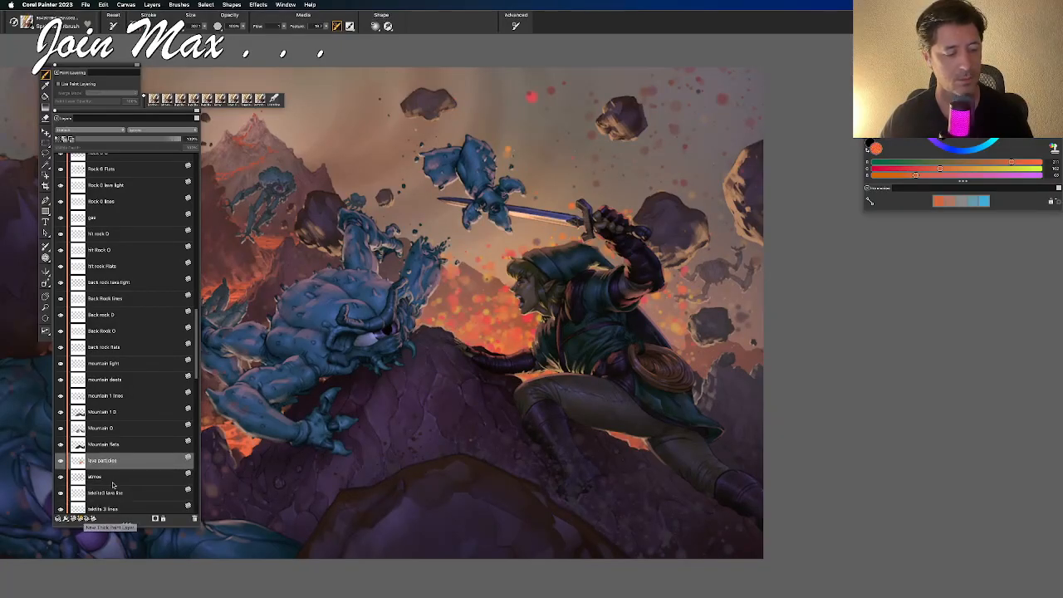
pyautogui.click(107, 494)
pyautogui.click(69, 478)
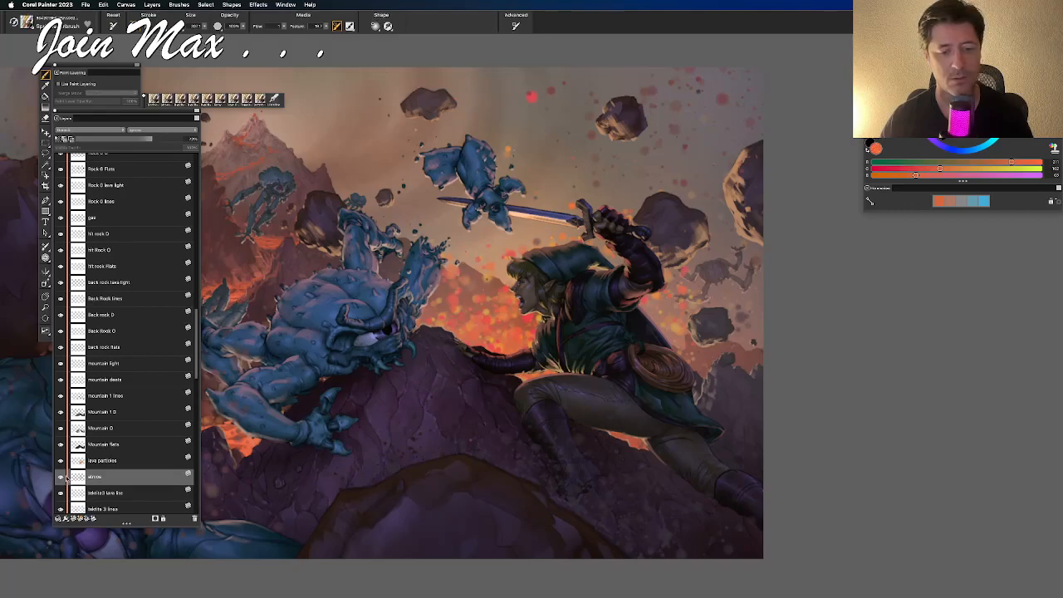
pyautogui.click(60, 477)
pyautogui.click(61, 477)
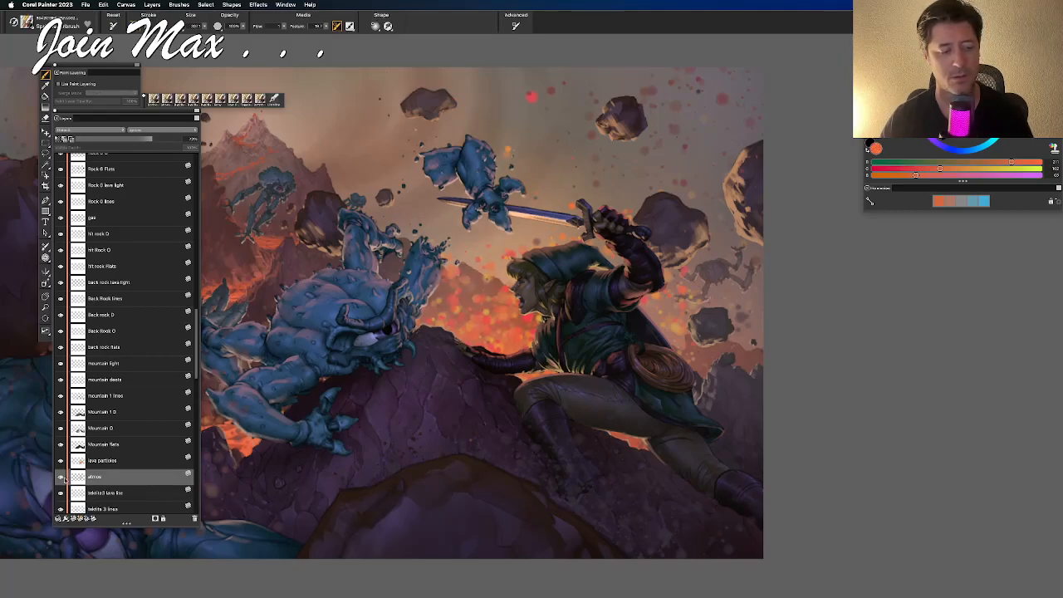
# Check the atmos layer with its visibility off and on, and add a new layer above it named "lava glow"
pyautogui.click(60, 479)
pyautogui.click(60, 479)
pyautogui.click(74, 518)
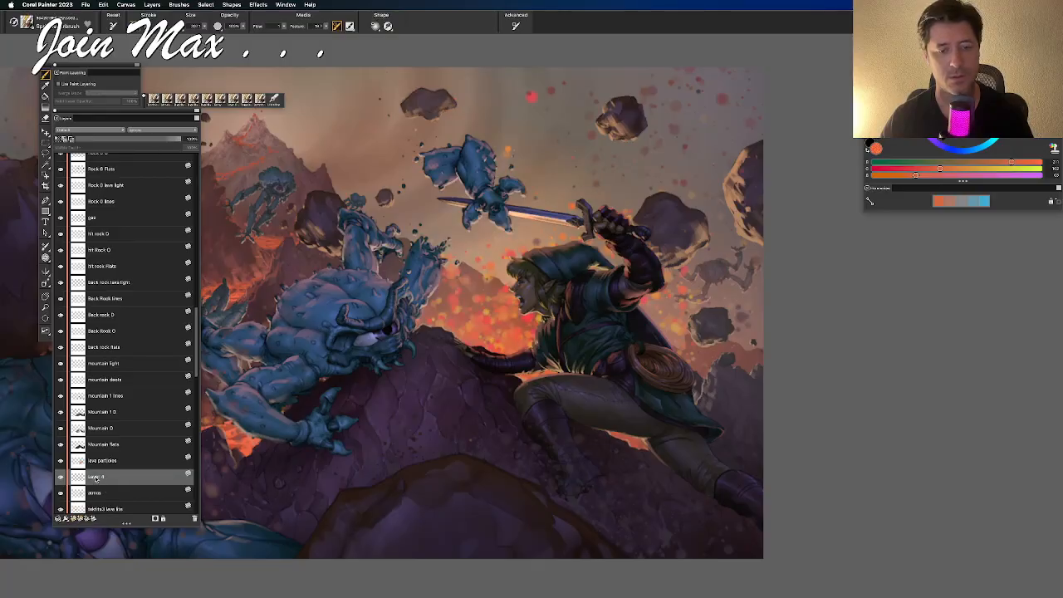
pyautogui.doubleClick(96, 479)
pyautogui.write('lava glow')
pyautogui.press('Return')
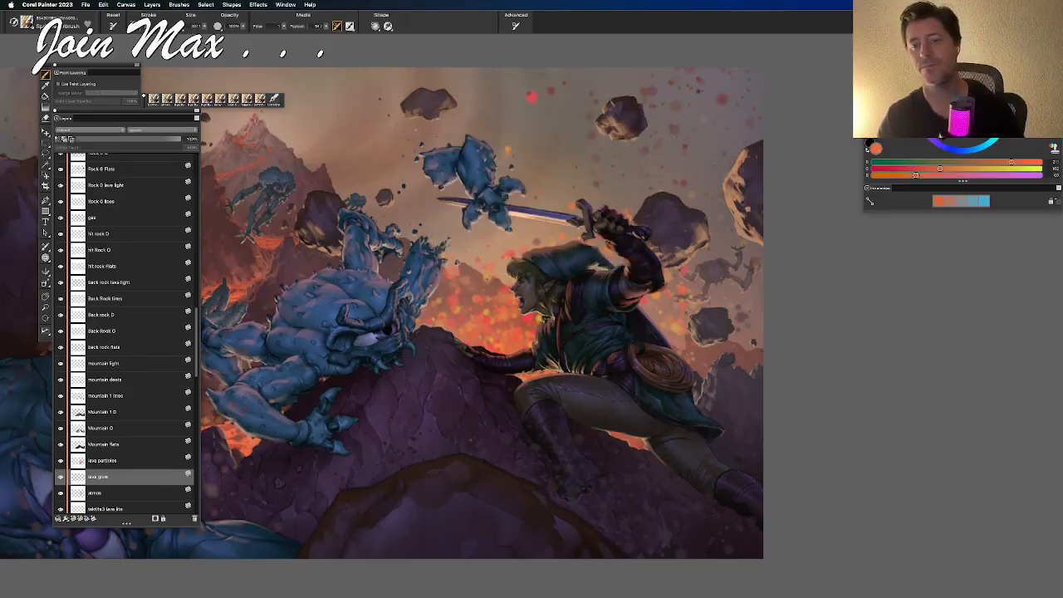
# Pick a bright yellow-orange paint colour and choose a soft glow brush, enlarged to cover most of the picture
pyautogui.click(978, 99)
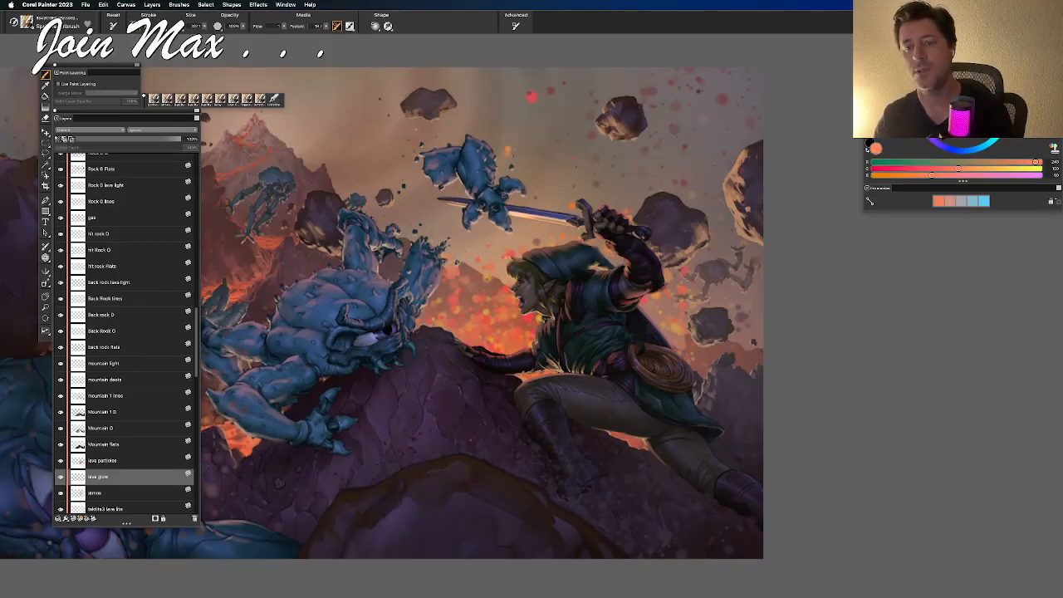
pyautogui.click(942, 68)
pyautogui.click(990, 103)
pyautogui.moveTo(382, 425); pyautogui.dragTo(474, 428)
pyautogui.click(222, 99)
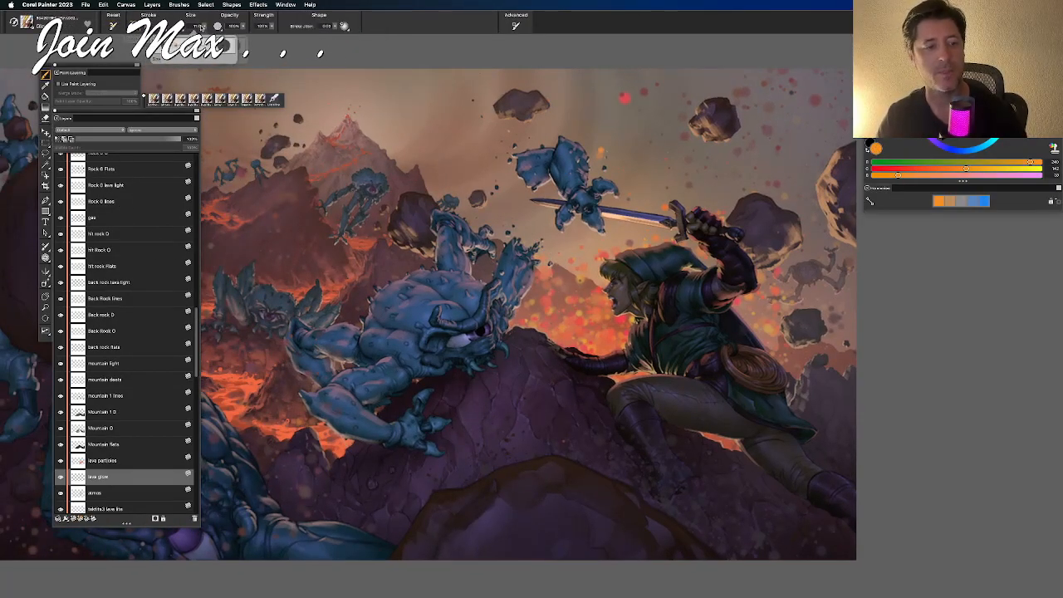
pyautogui.moveTo(587, 328); pyautogui.dragTo(153, 339)
# Try a huge orange glow dab over the area between the creature and hero, judge it on the whole picture, and undo it
pyautogui.click(573, 274)
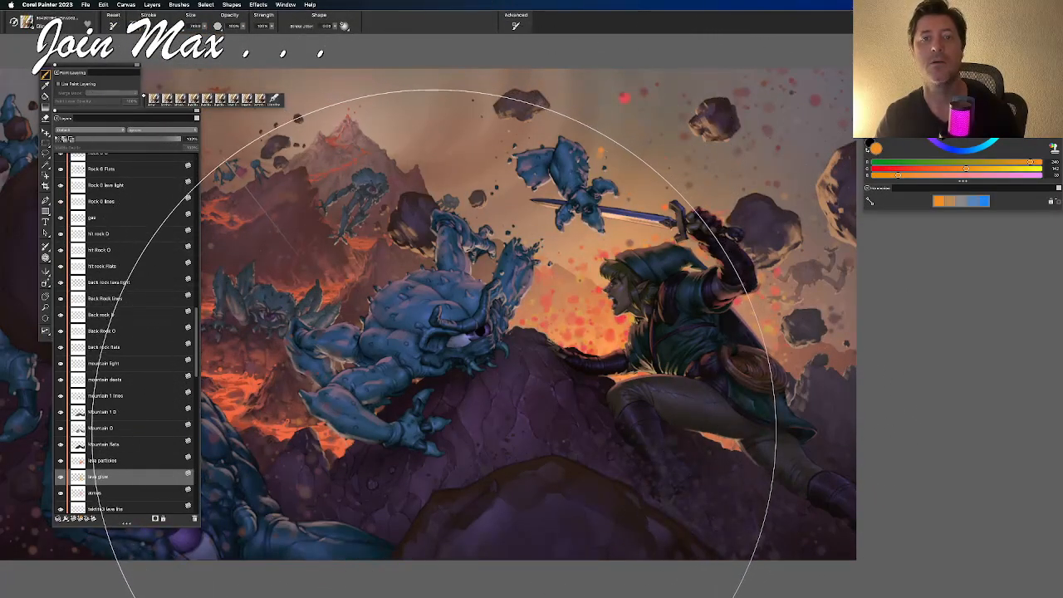
pyautogui.scroll(-5, 461, 305)
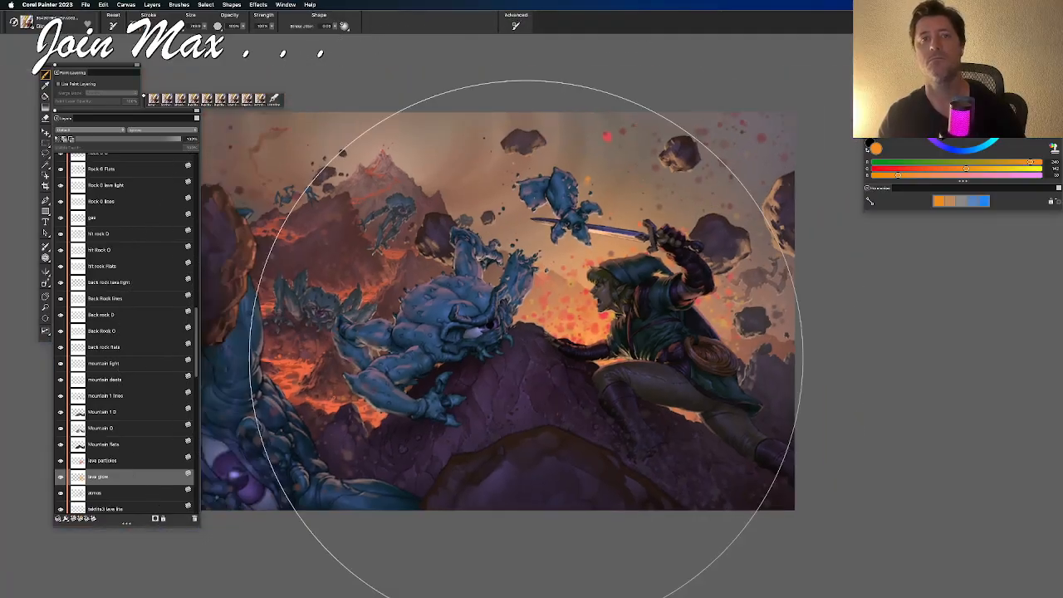
pyautogui.scroll(-4, 525, 357)
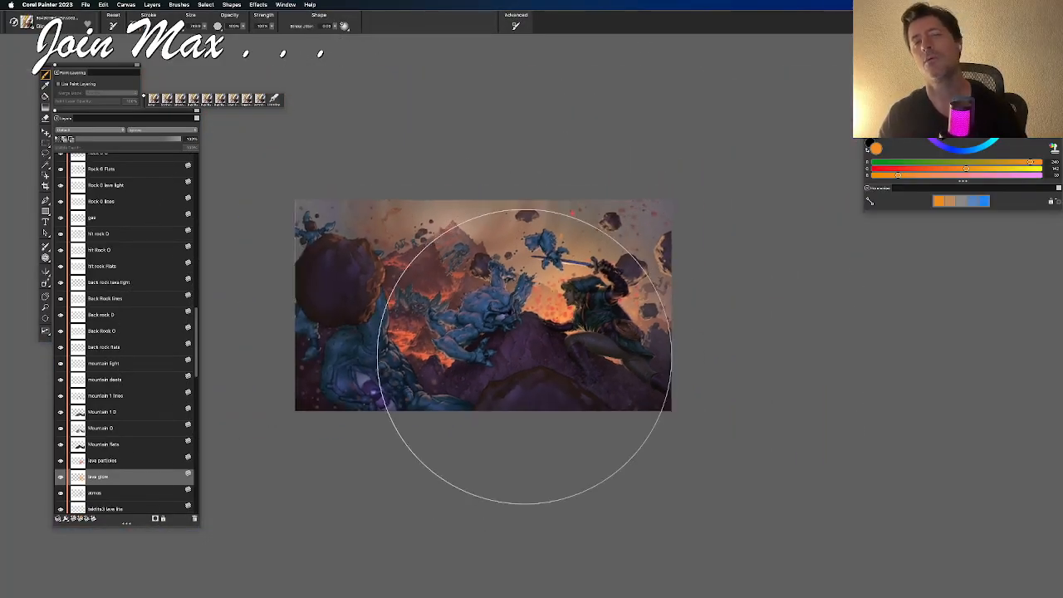
pyautogui.scroll(6, 525, 324)
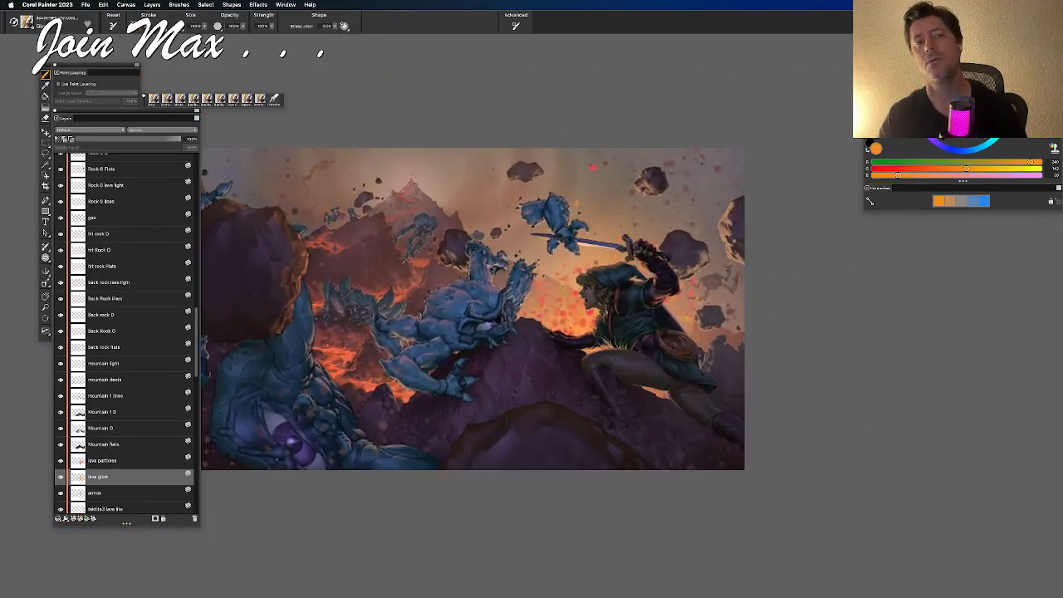
pyautogui.scroll(2, 524, 324)
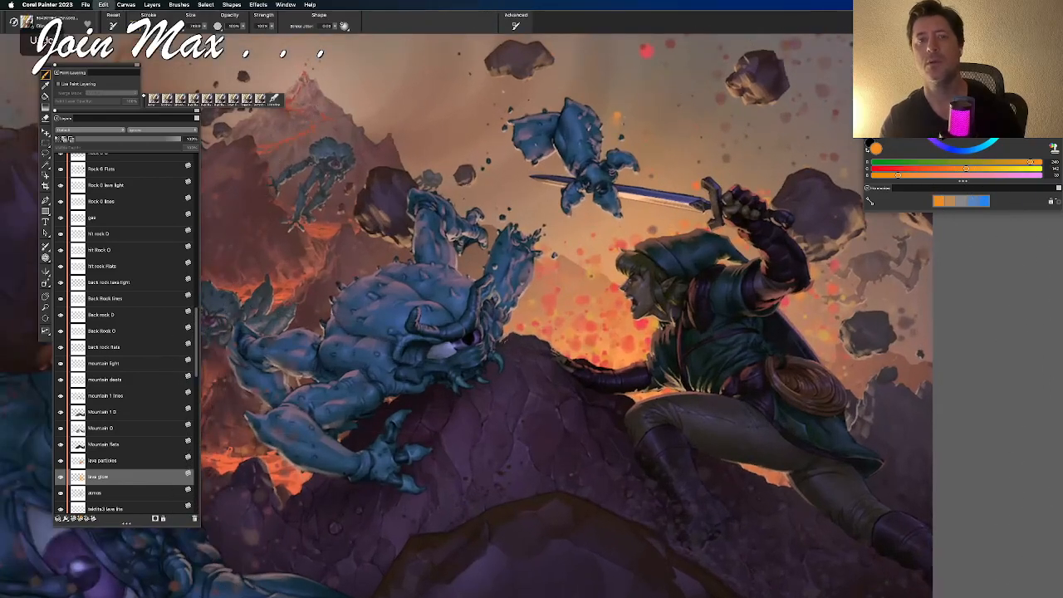
pyautogui.press('super+z')
# Try further single orange glow dabs around the dark hill between the creature and hero, undoing each one
pyautogui.click(651, 344)
pyautogui.press('super+z')
pyautogui.click(558, 367)
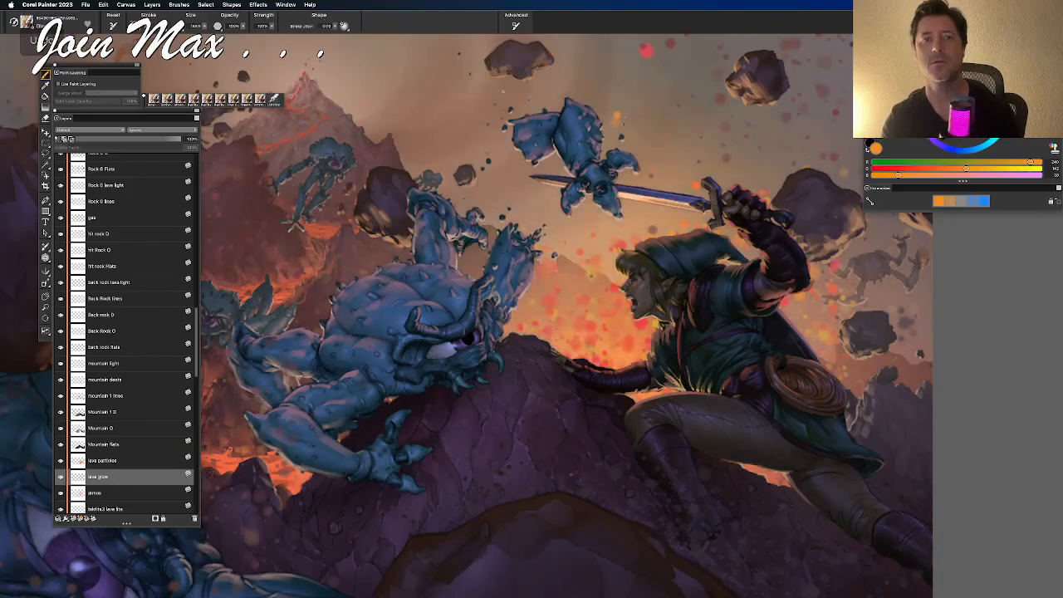
pyautogui.press('super+z')
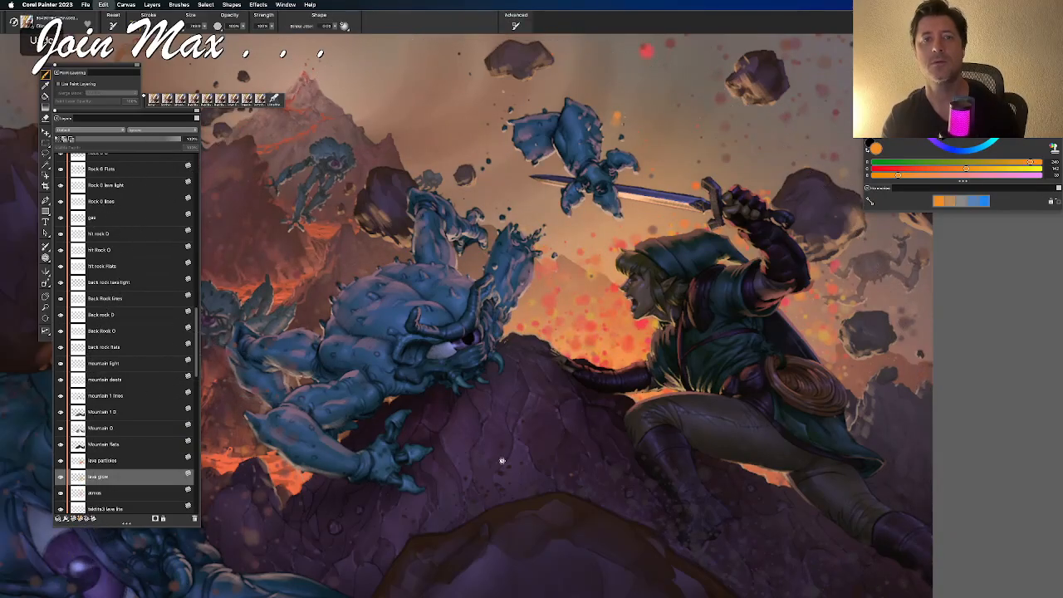
pyautogui.click(605, 444)
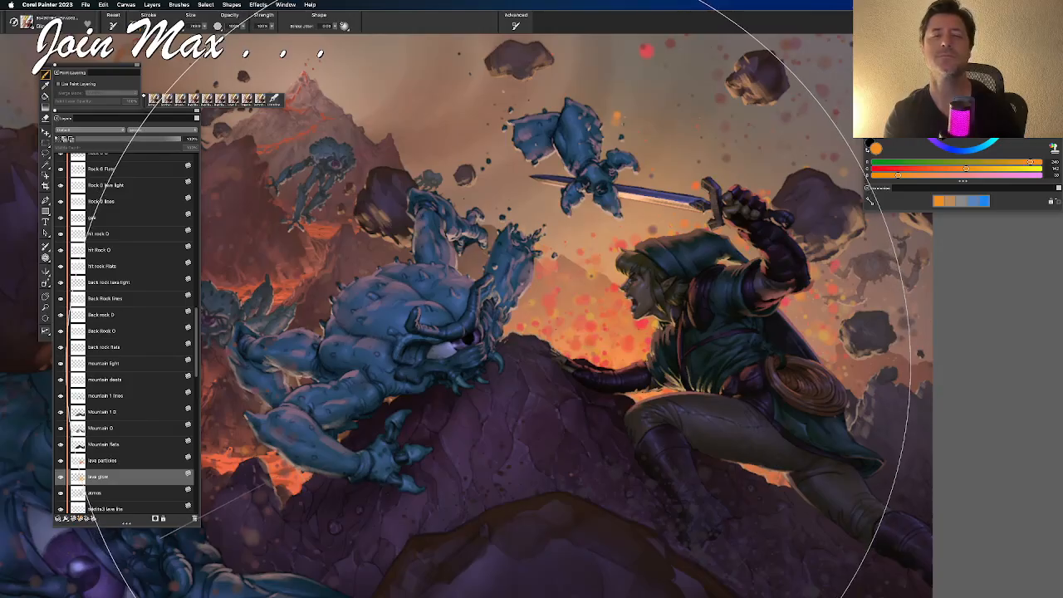
pyautogui.press('super+z')
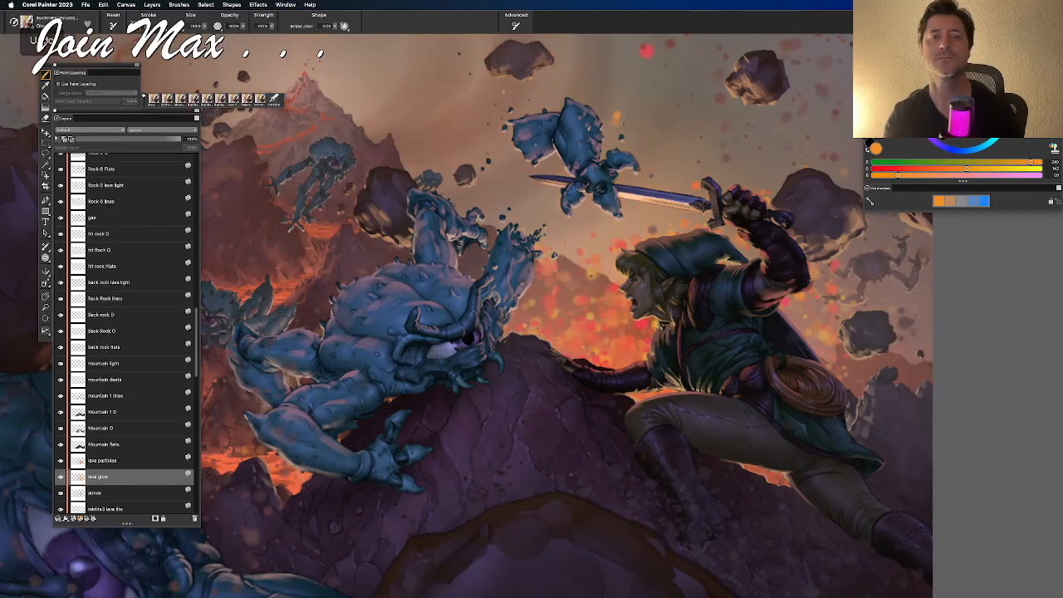
pyautogui.click(522, 352)
pyautogui.press('super+z')
pyautogui.click(544, 354)
pyautogui.press('super+z')
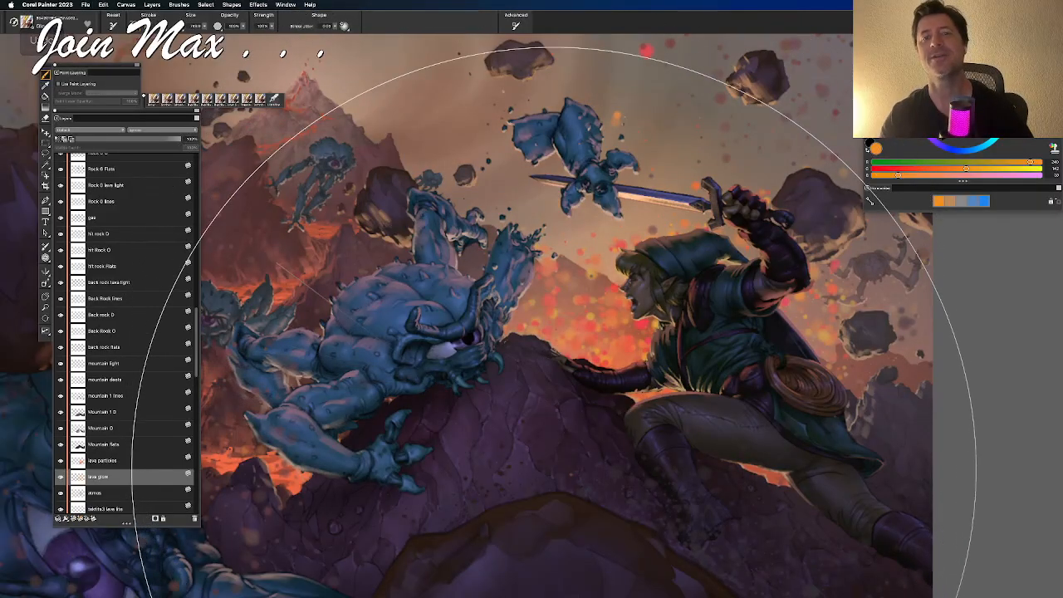
pyautogui.scroll(-5, 554, 324)
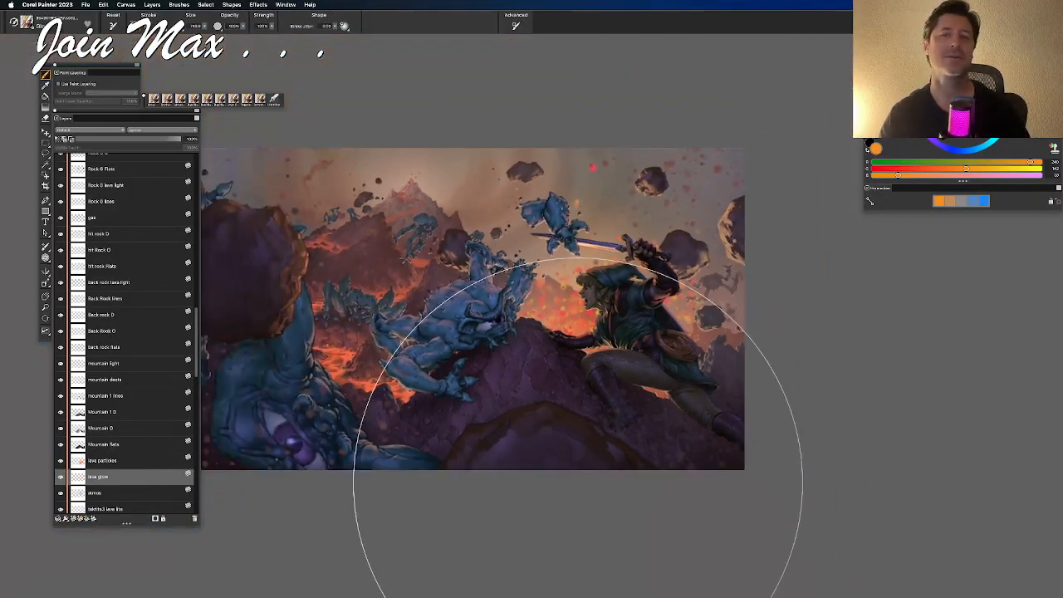
pyautogui.scroll(5, 577, 481)
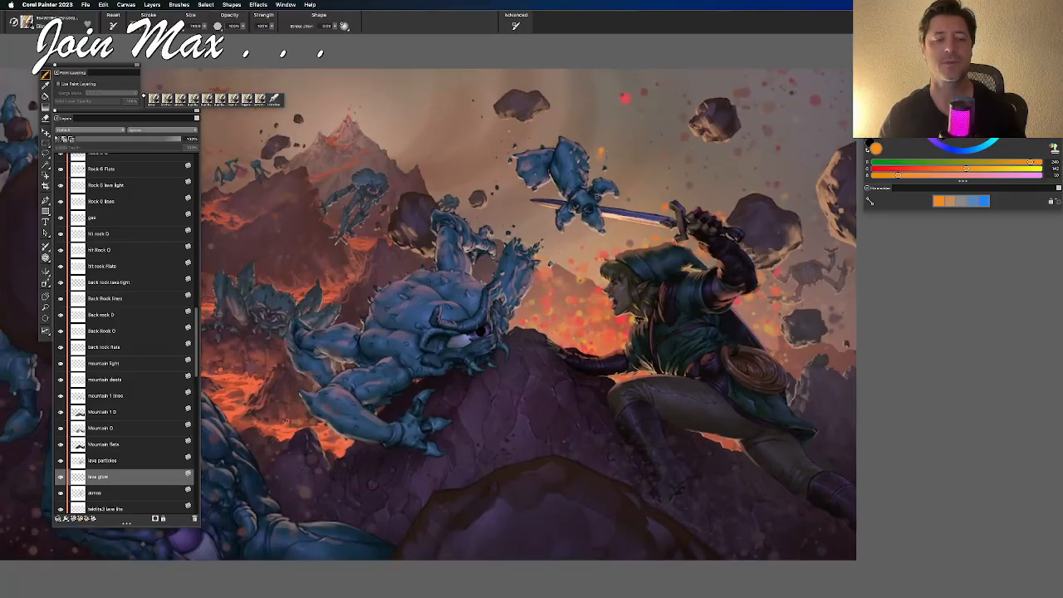
pyautogui.scroll(4, 573, 481)
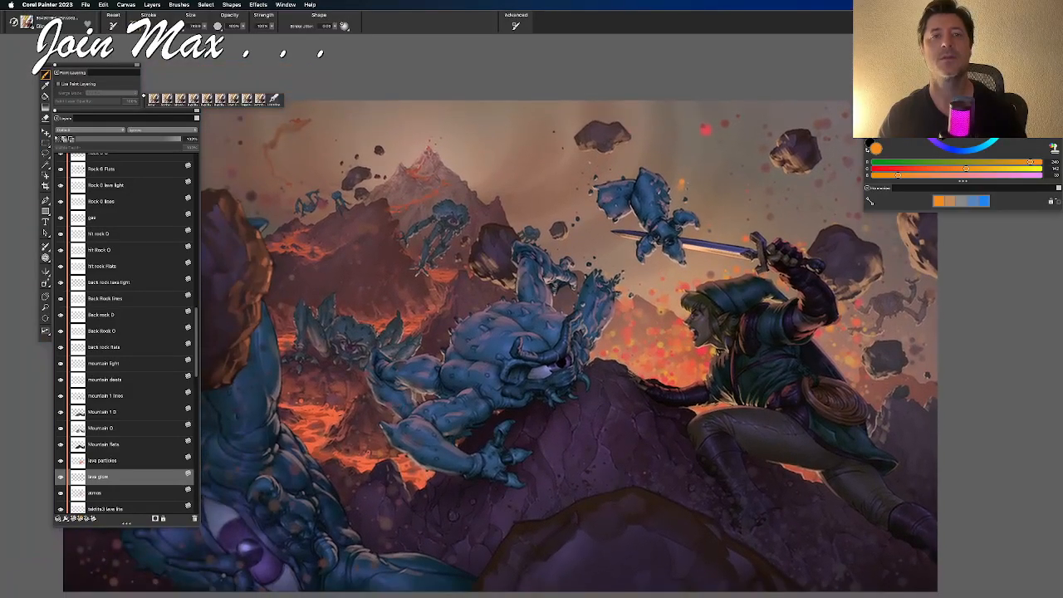
pyautogui.moveTo(624, 425); pyautogui.dragTo(650, 470)
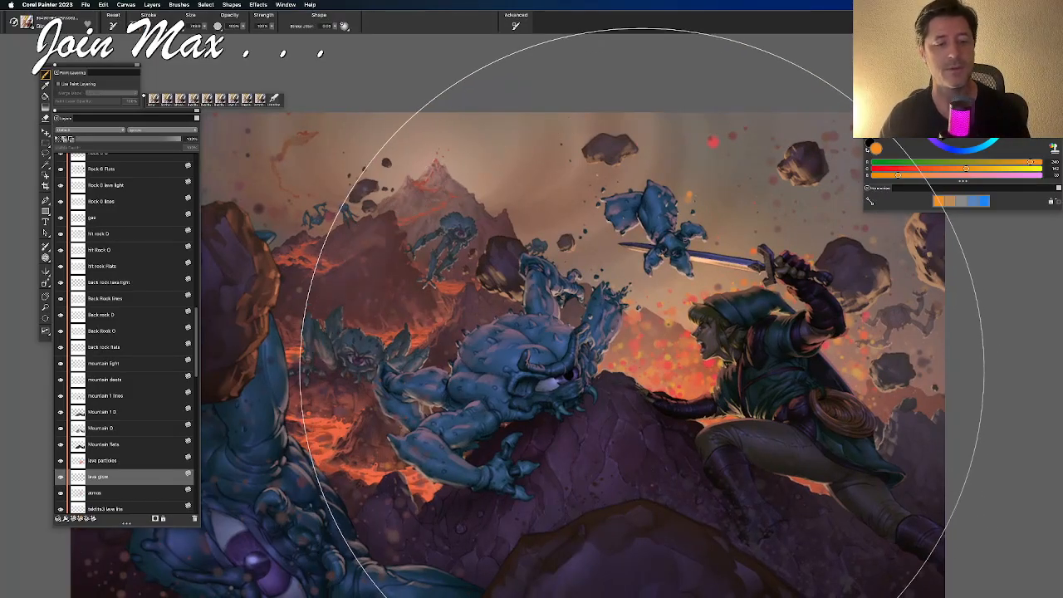
pyautogui.moveTo(636, 446); pyautogui.dragTo(617, 412)
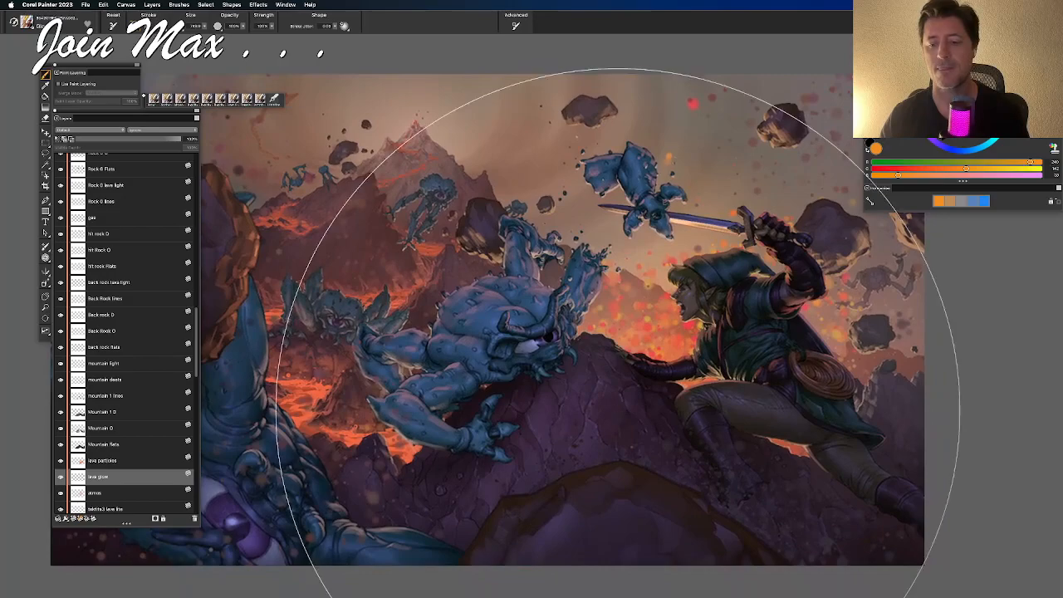
pyautogui.press('super+minus')
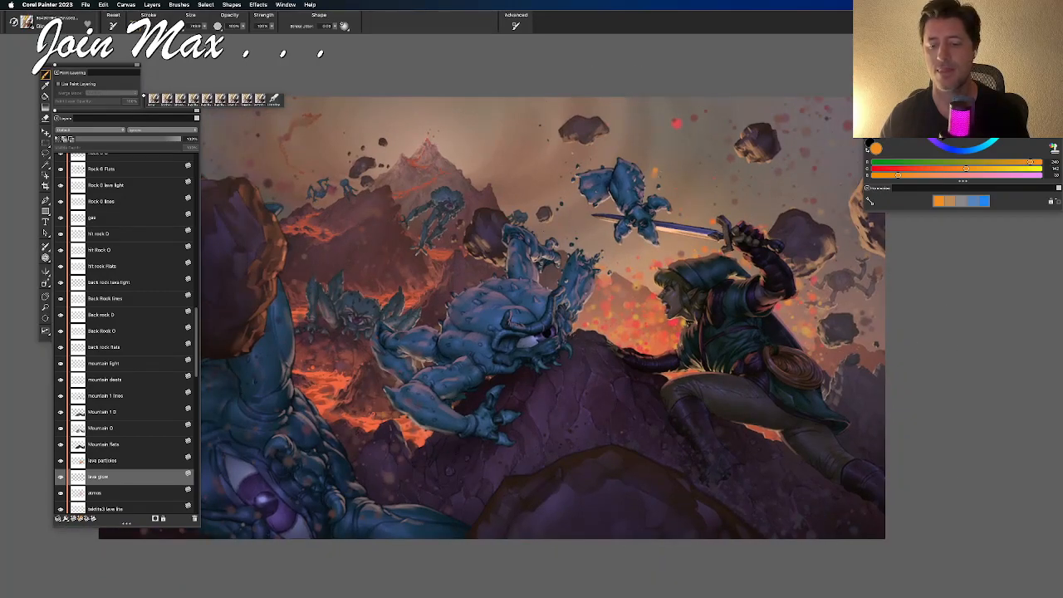
# Find the foreground rock's layers and group them from rock 3 lava light down to Rock 3 flats
pyautogui.press('f')
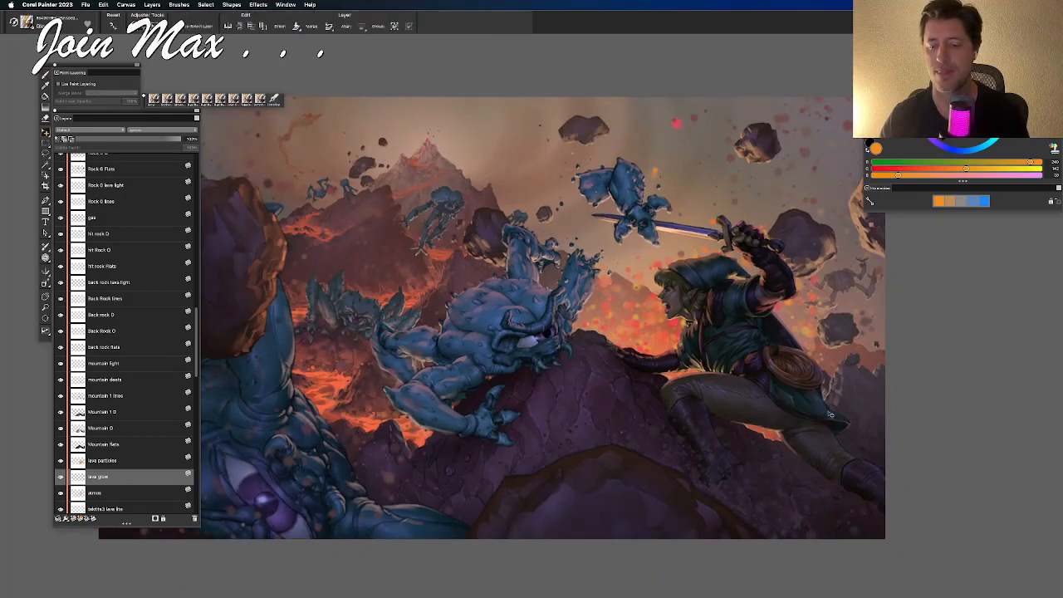
pyautogui.rightClick(851, 328)
pyautogui.click(512, 382)
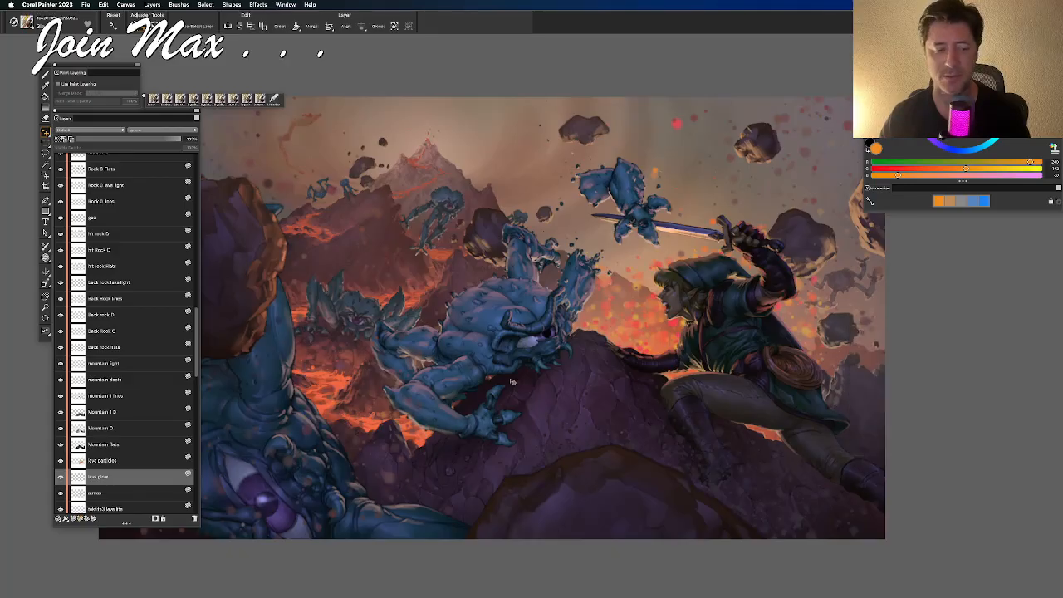
pyautogui.scroll(-10, 137, 249)
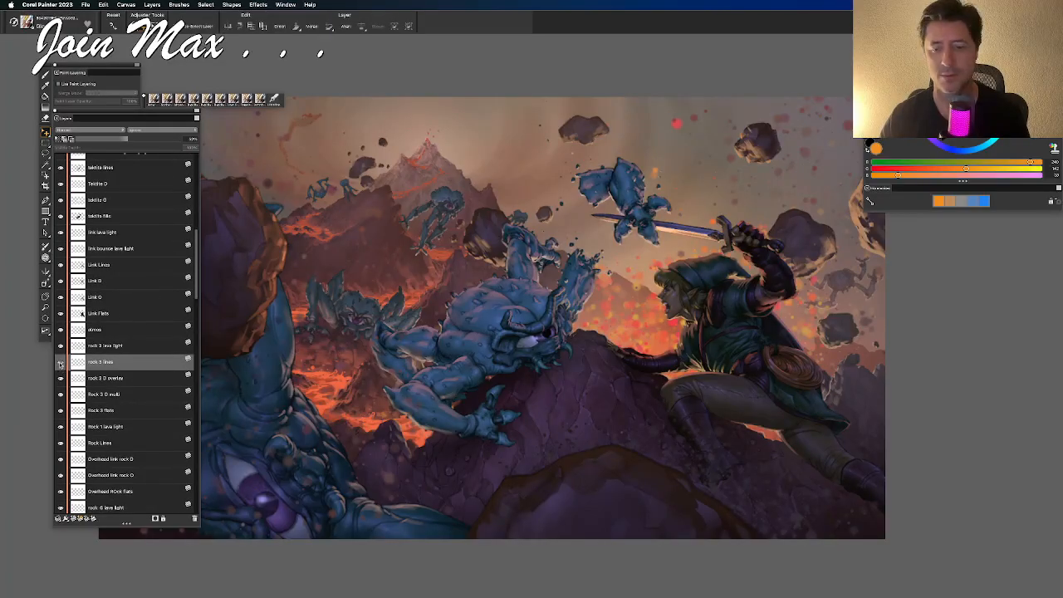
pyautogui.click(99, 348)
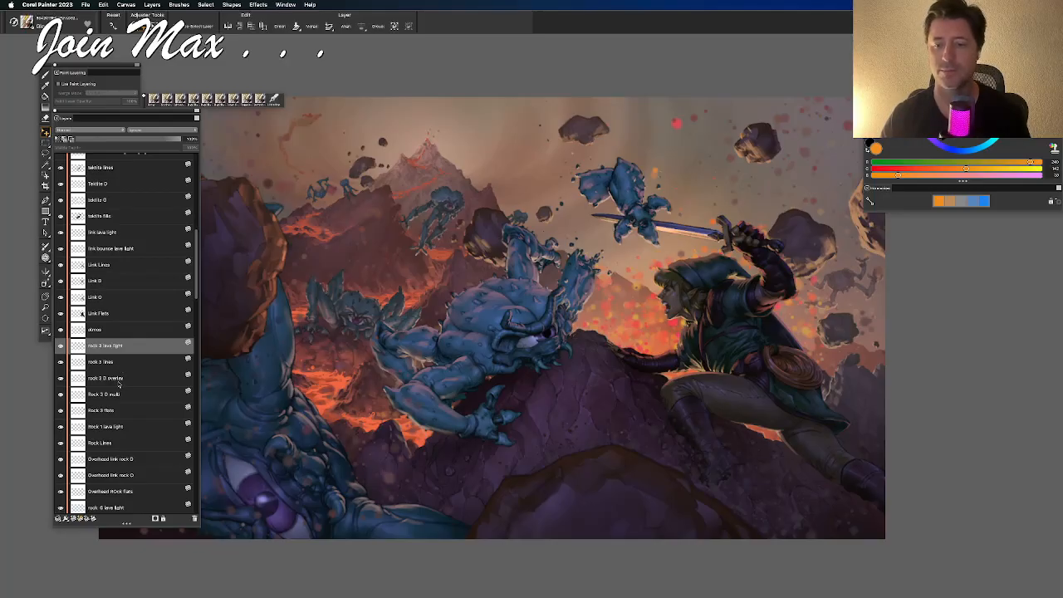
pyautogui.keyDown('shift'); pyautogui.click(113, 411); pyautogui.keyUp('shift')
pyautogui.press('super+g')
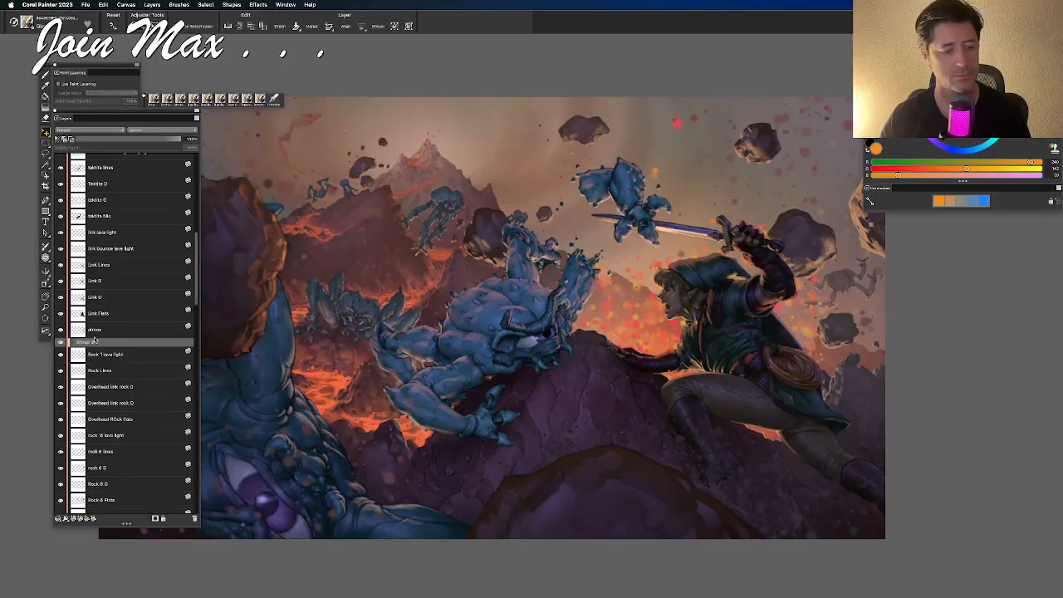
# Try the rock 3 group beneath Rock 2 flats and beneath the particles layer, and return it to just below atmos
pyautogui.moveTo(89, 393); pyautogui.dragTo(86, 254)
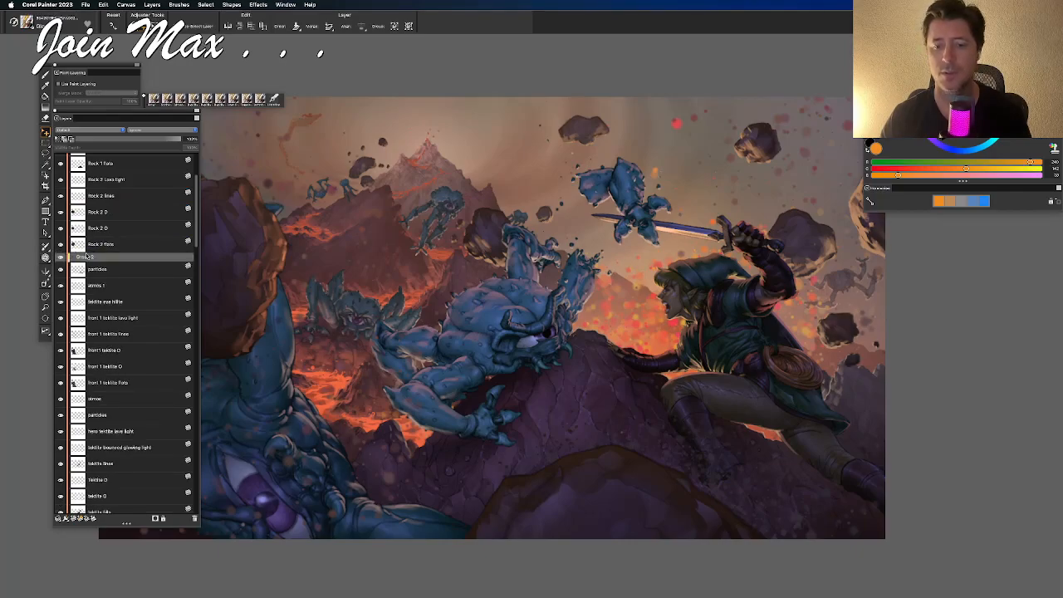
pyautogui.moveTo(90, 285); pyautogui.dragTo(81, 412)
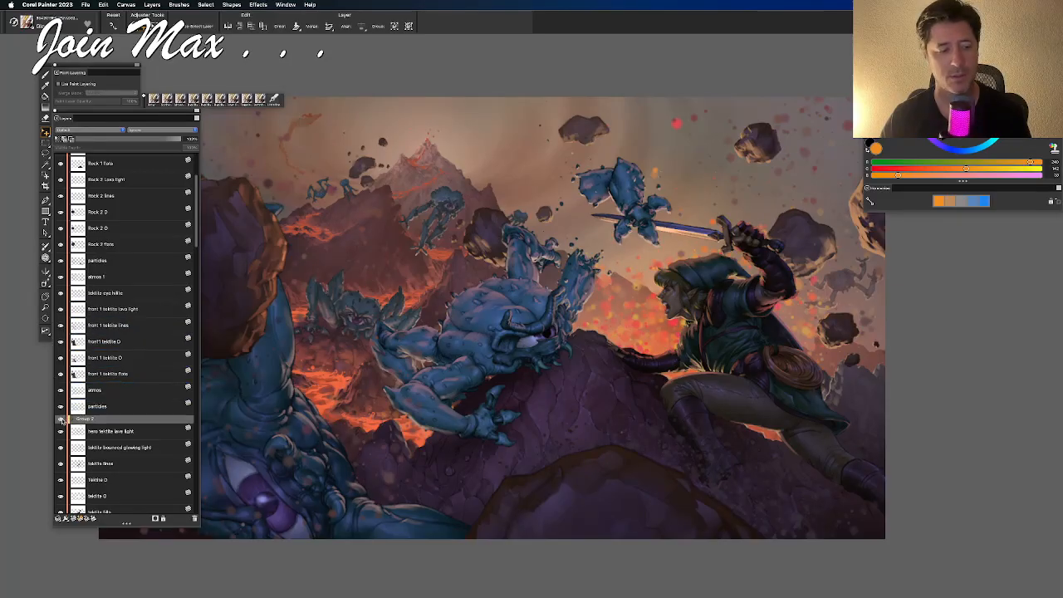
pyautogui.scroll(-1, 114, 407)
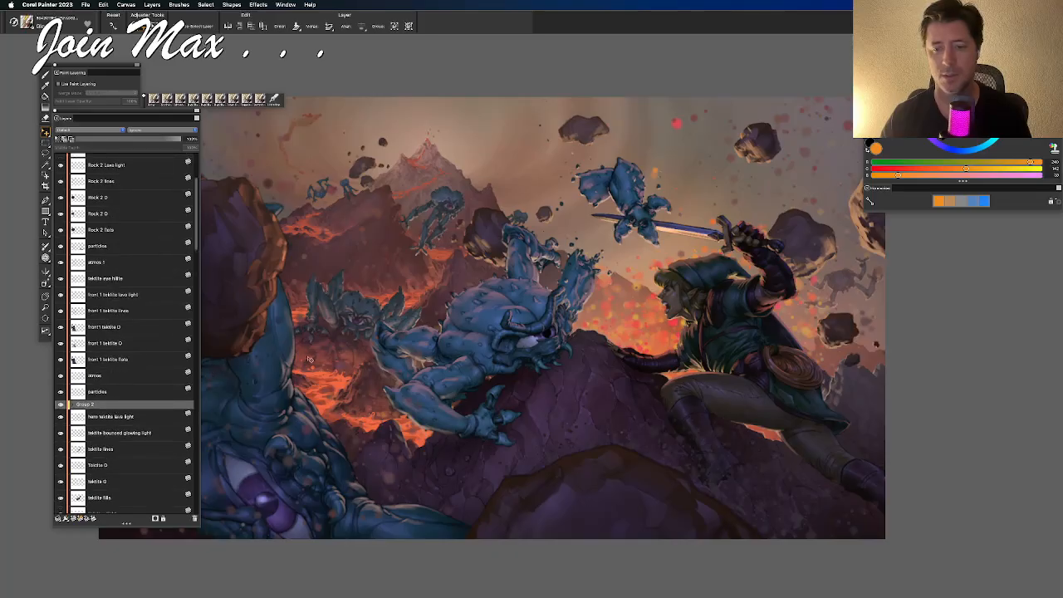
pyautogui.press('super+minus')
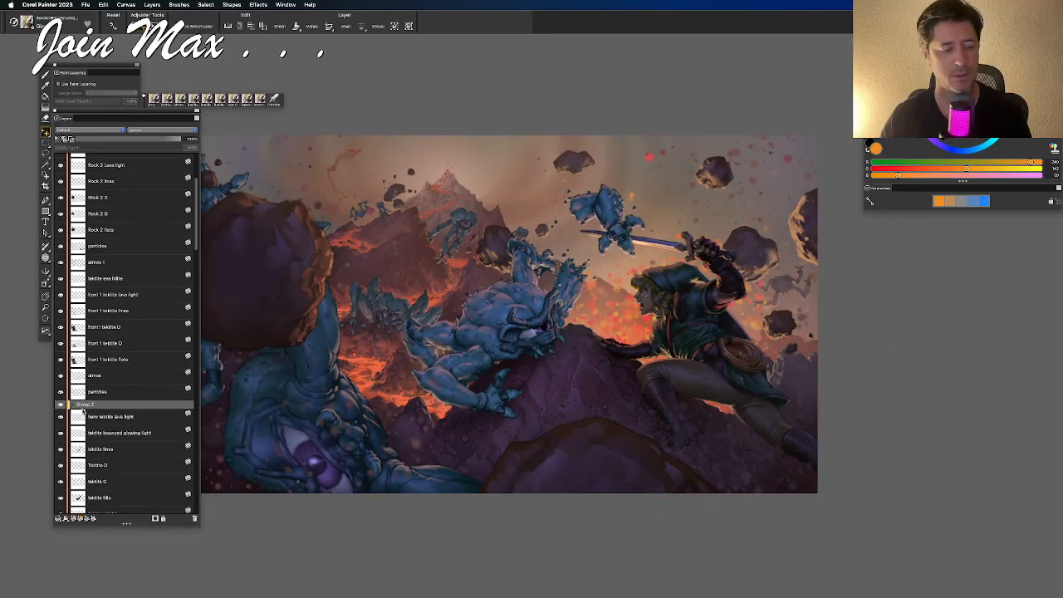
pyautogui.moveTo(83, 405); pyautogui.dragTo(83, 492)
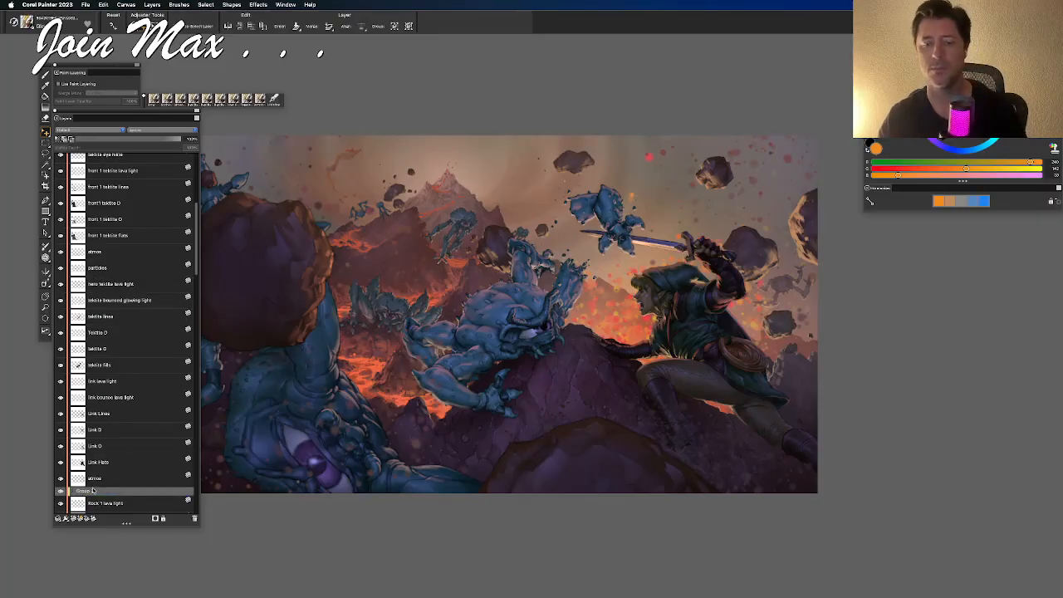
# Toggle the visibility of the atmos layer between Link Flats and the rock 3 group repeatedly to compare the haze
pyautogui.click(60, 478)
pyautogui.click(61, 478)
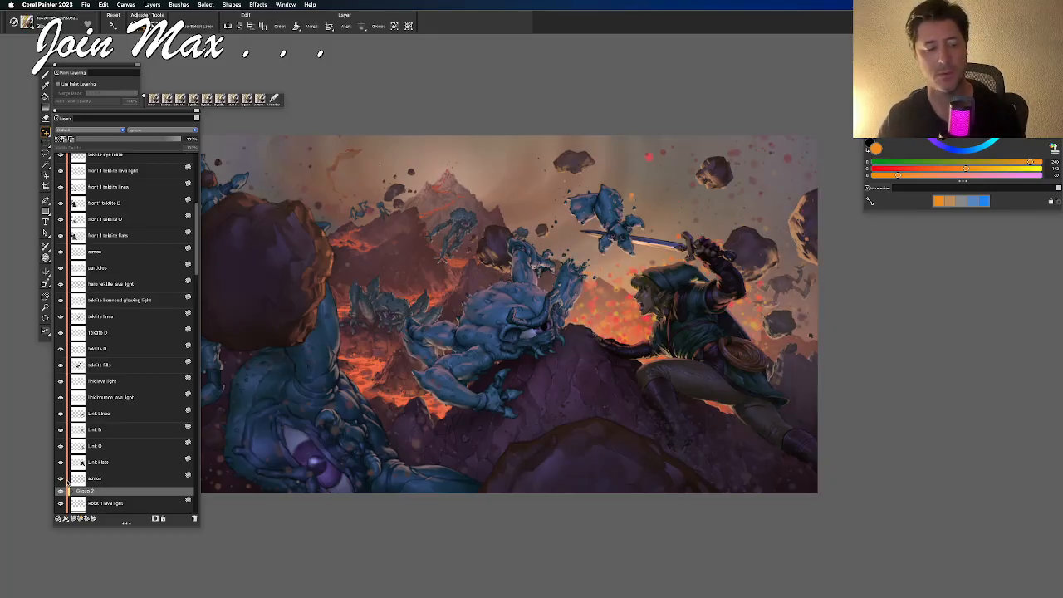
pyautogui.click(60, 479)
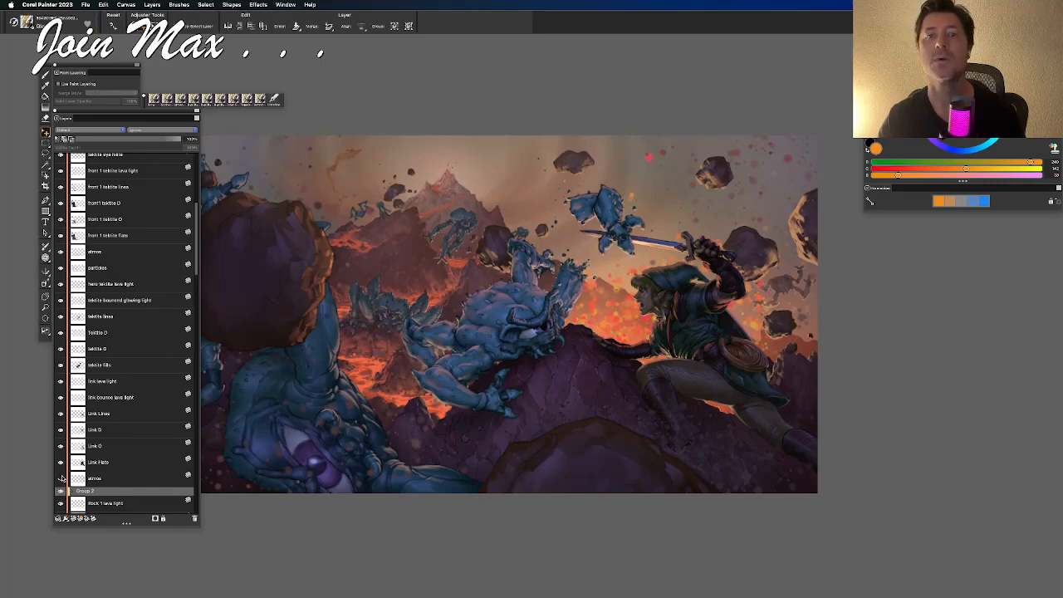
pyautogui.click(61, 479)
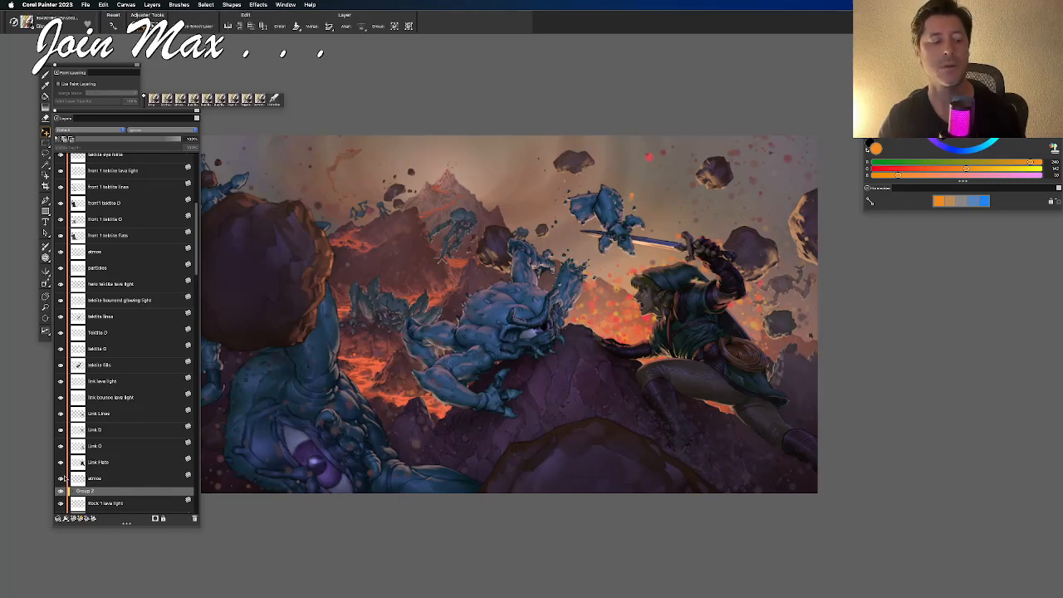
pyautogui.click(61, 479)
pyautogui.click(61, 479)
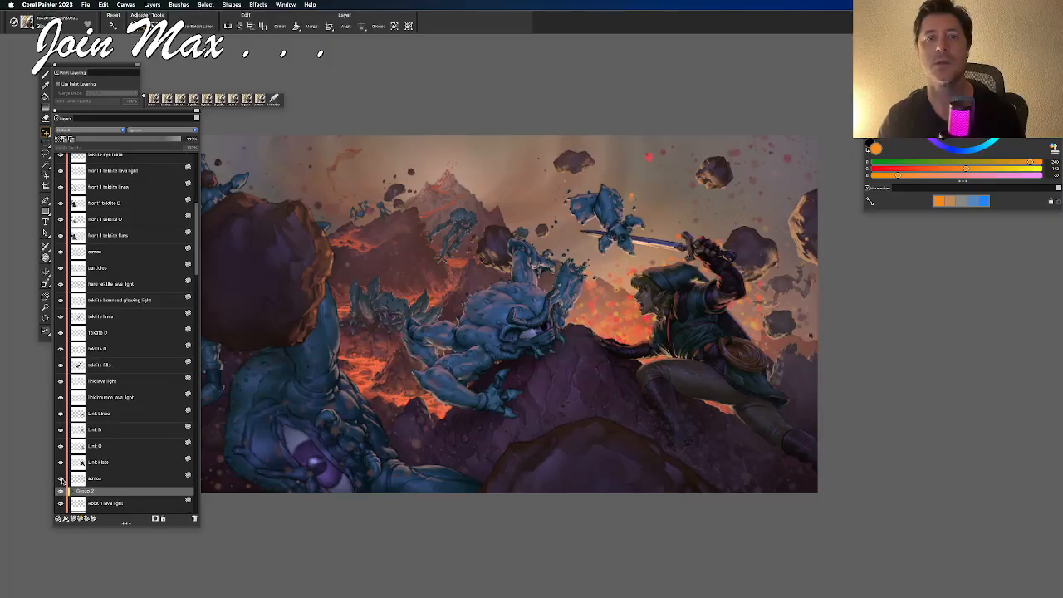
pyautogui.click(60, 479)
pyautogui.click(61, 478)
pyautogui.click(61, 479)
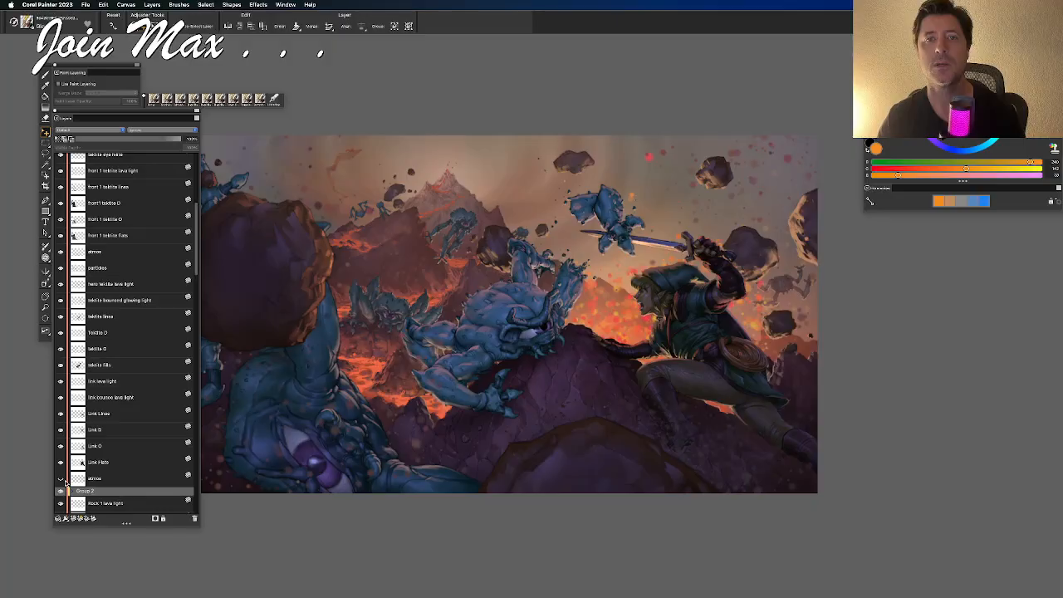
# Show the atmos layer above the foreground rock group, reduce its opacity to a little under half, and save the illustration
pyautogui.click(60, 479)
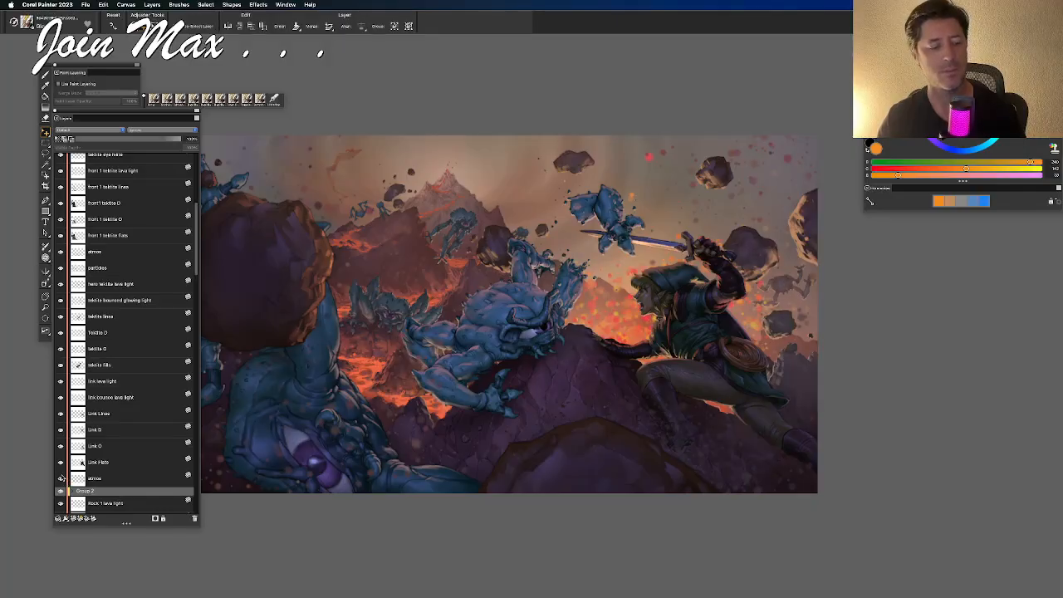
pyautogui.click(90, 480)
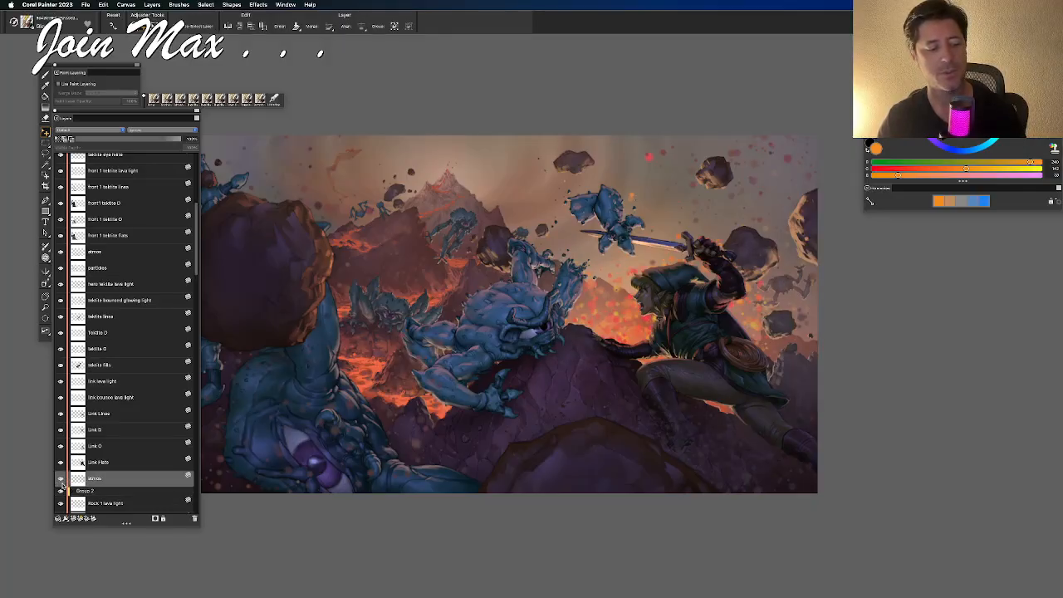
pyautogui.click(148, 141)
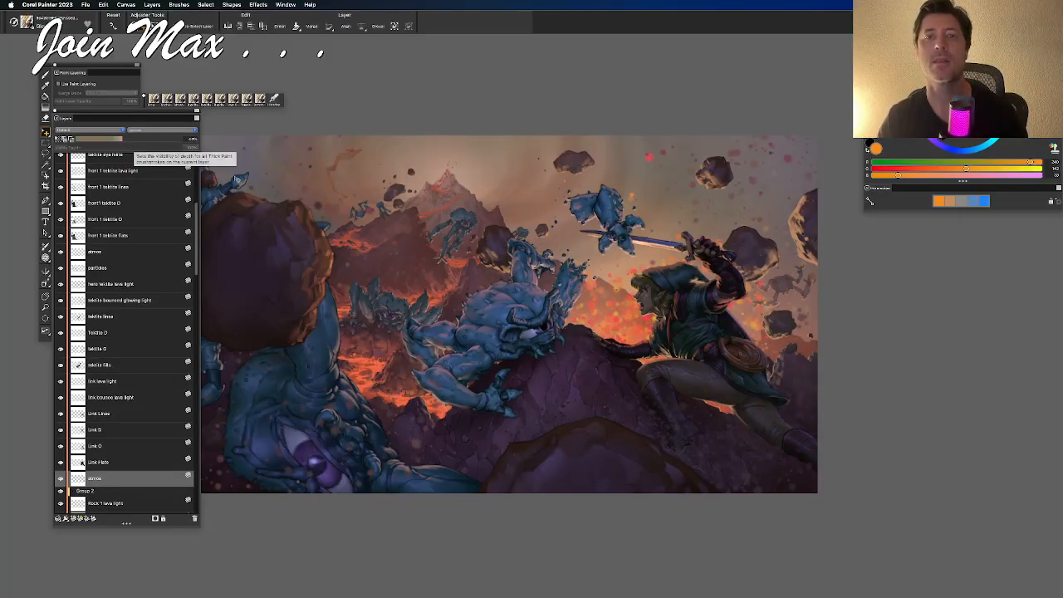
pyautogui.press('b')
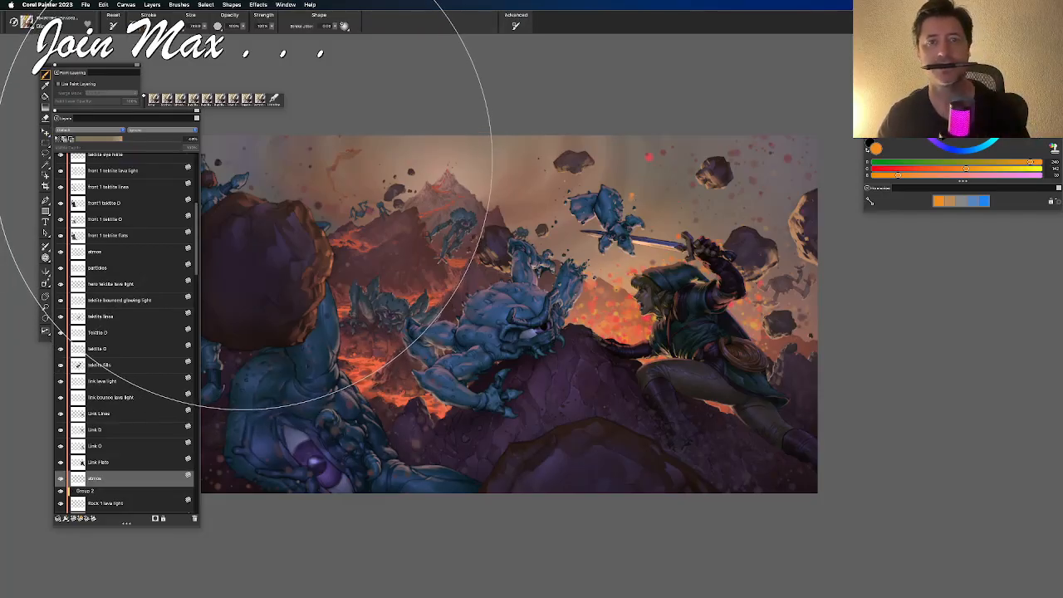
pyautogui.press('super+s')
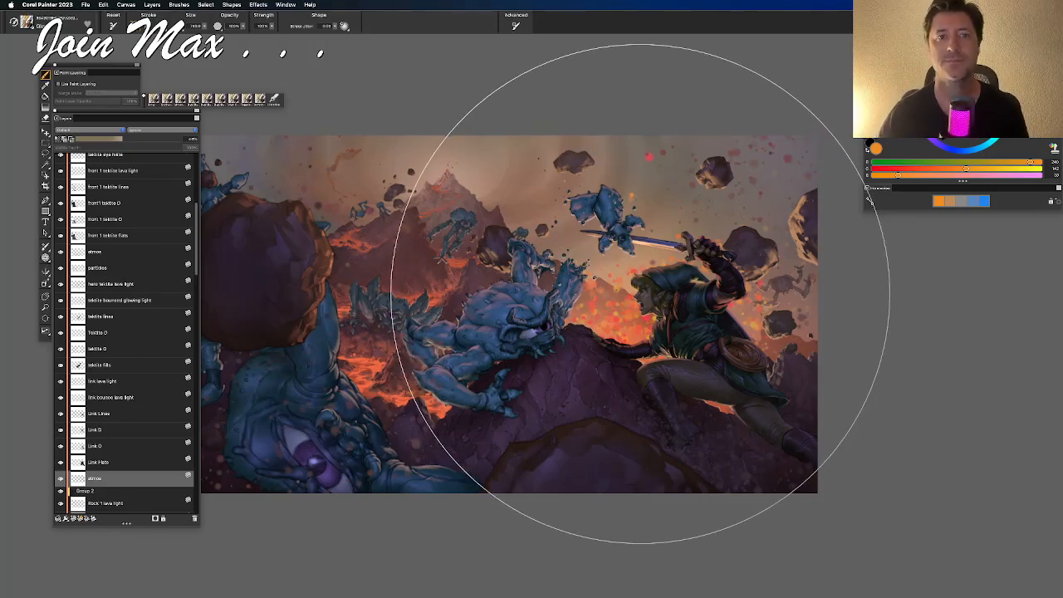
# Find the Tektite D layer from the creature's raised arm on the canvas and add a new layer directly above it
pyautogui.press('super+plus')
pyautogui.press('super+plus')
pyautogui.press('super+plus')
pyautogui.press('super+plus')
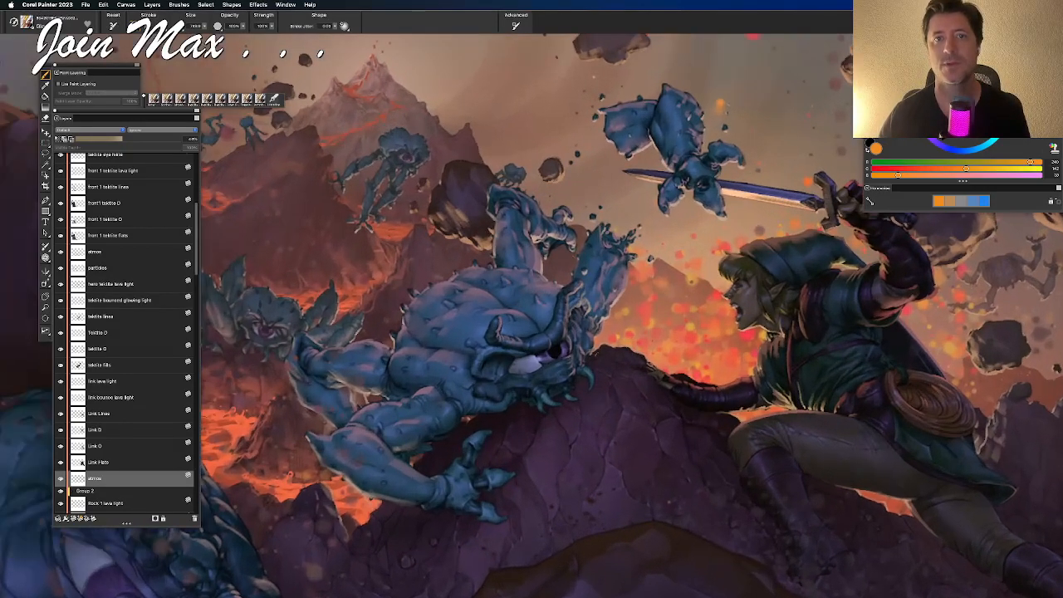
pyautogui.hscroll(3, 537, 273)
pyautogui.hscroll(5, 536, 273)
pyautogui.scroll(2, 536, 273)
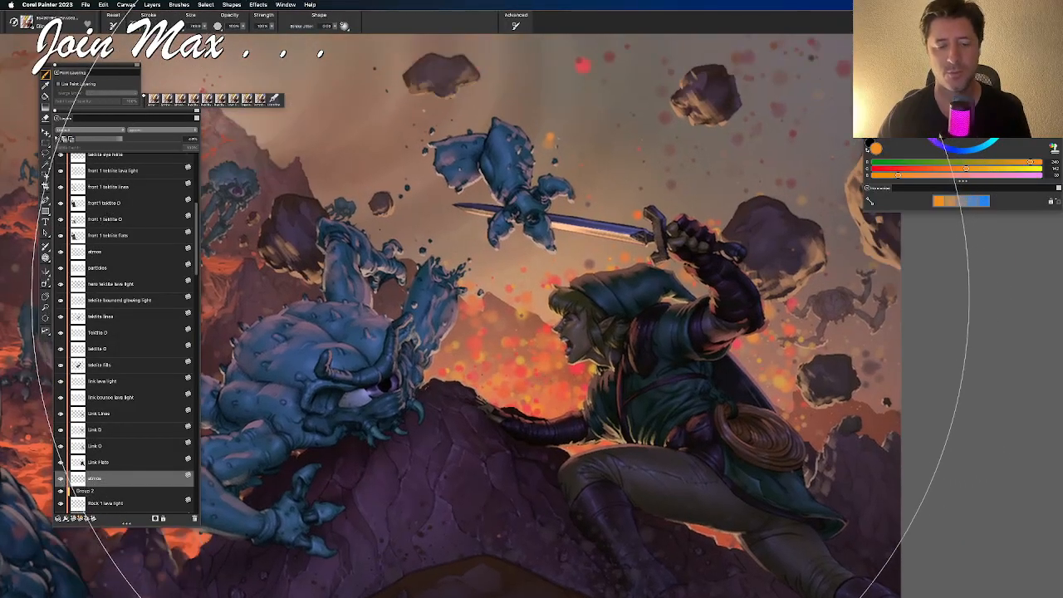
pyautogui.press('f')
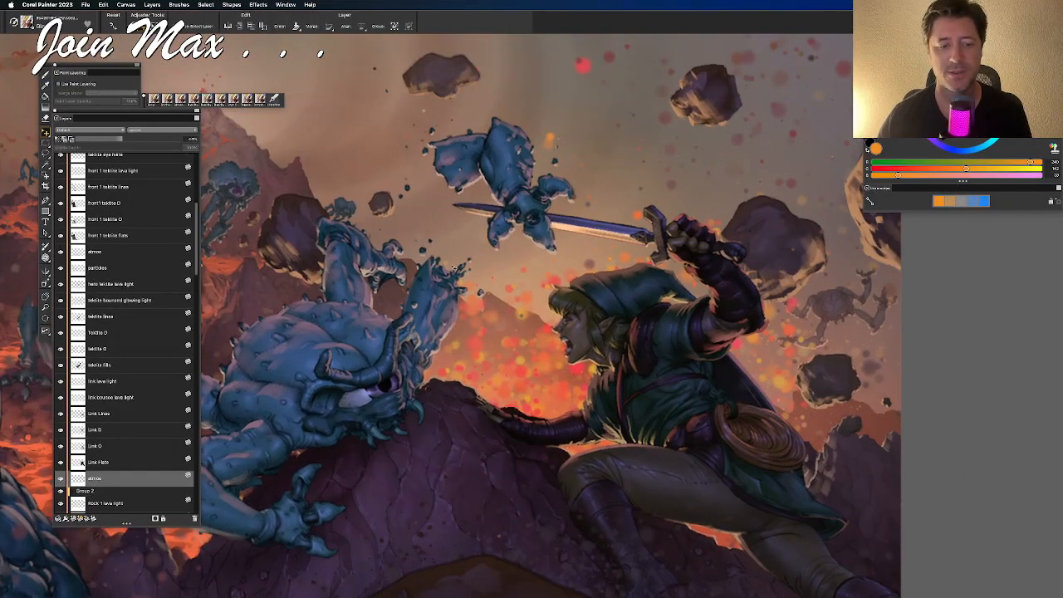
pyautogui.rightClick(456, 280)
pyautogui.click(465, 291)
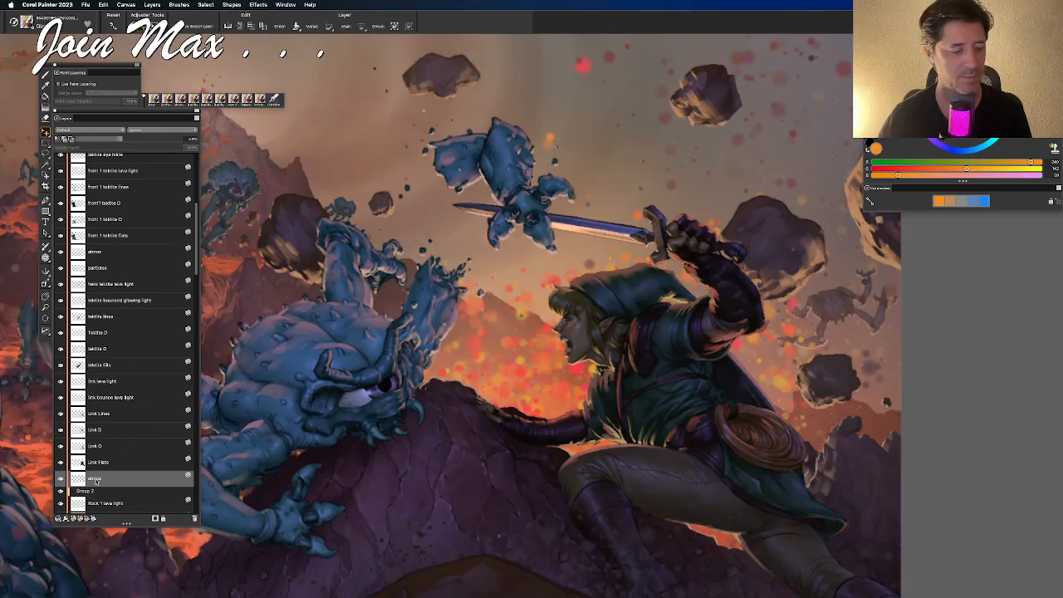
pyautogui.rightClick(451, 281)
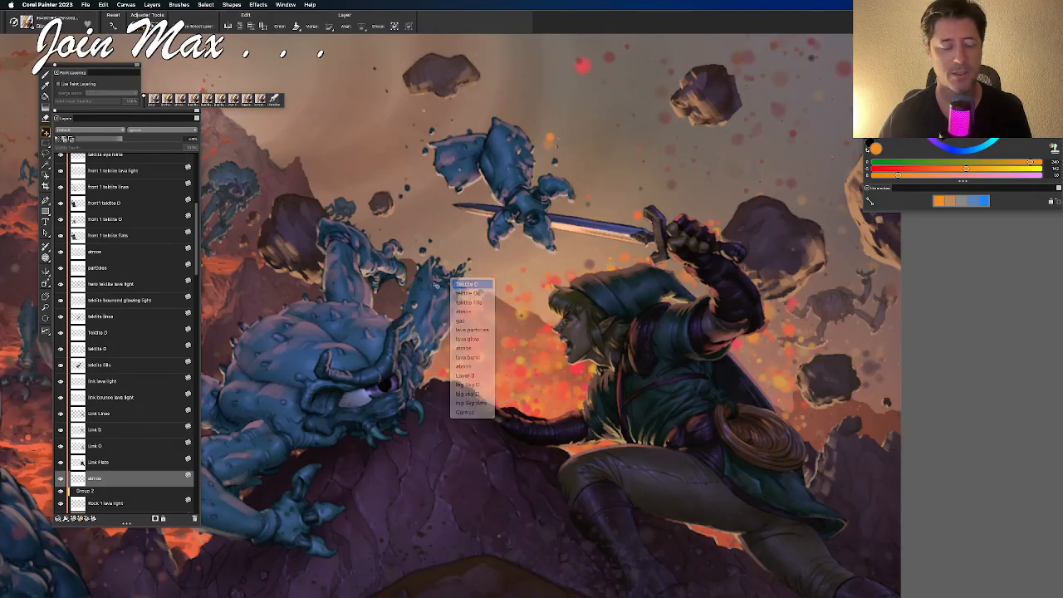
pyautogui.click(457, 283)
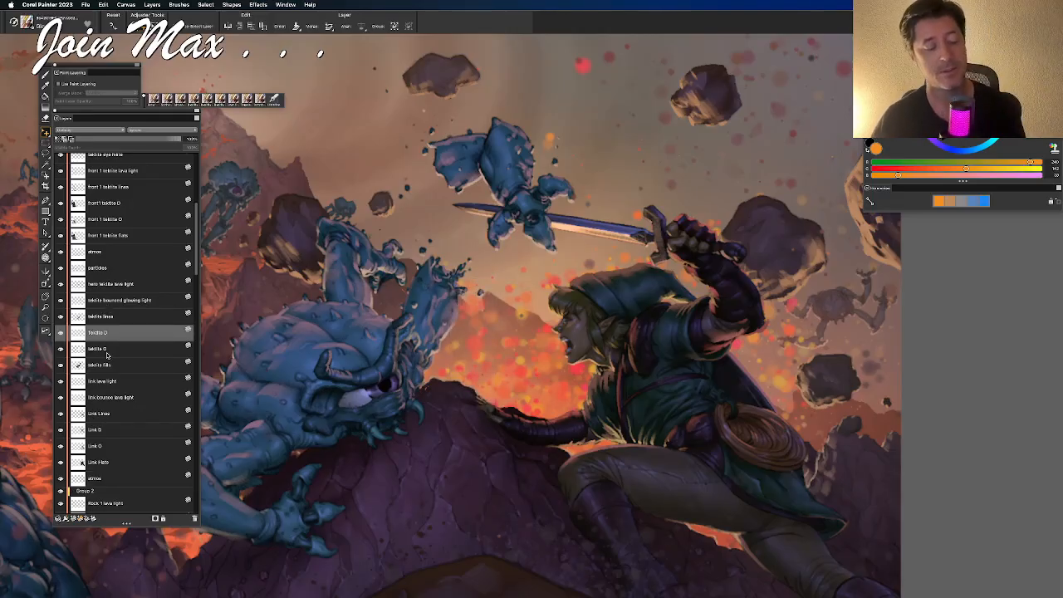
pyautogui.click(74, 519)
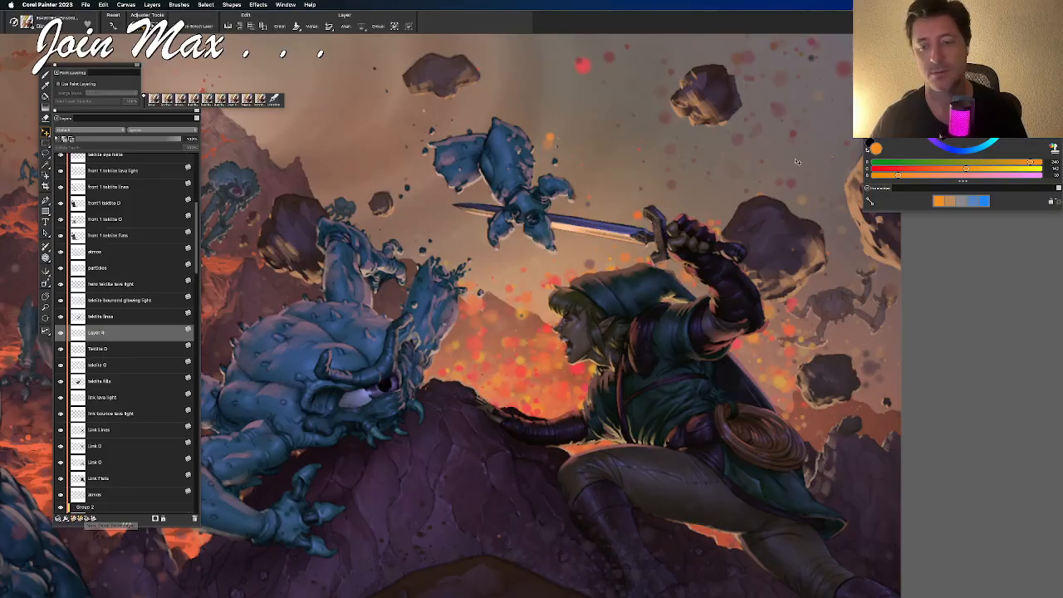
# Sample a dark blue from the creature's severed piece as the paint colour and choose a spatter airbrush
pyautogui.click(926, 84)
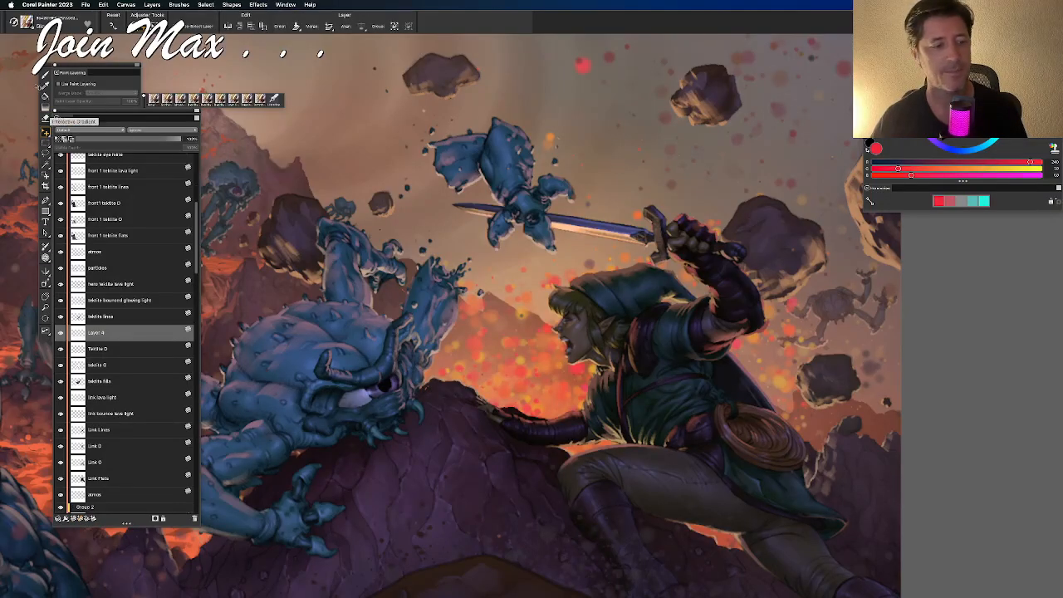
pyautogui.click(45, 86)
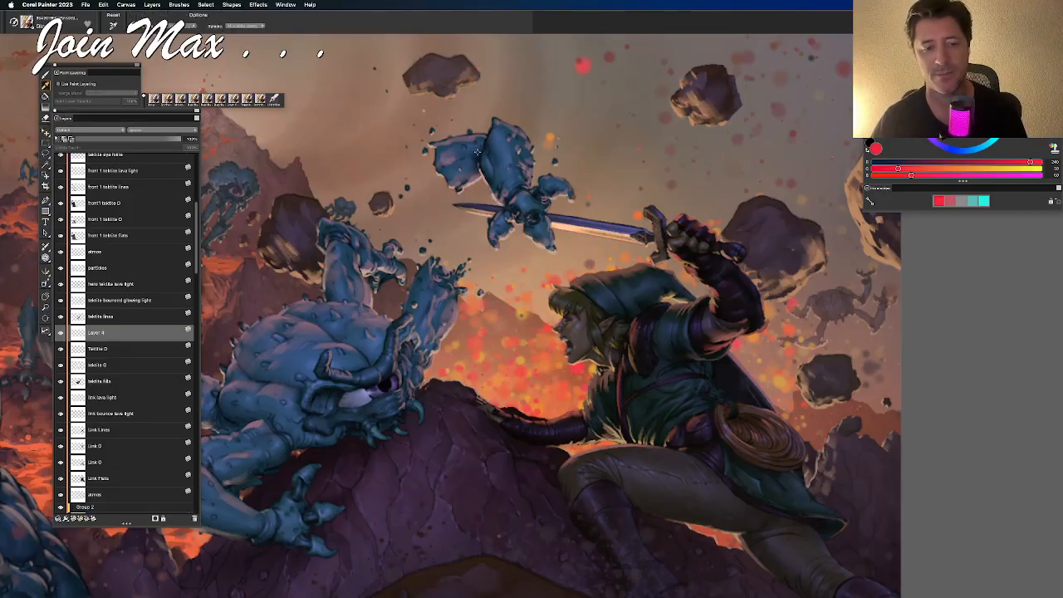
pyautogui.click(745, 139)
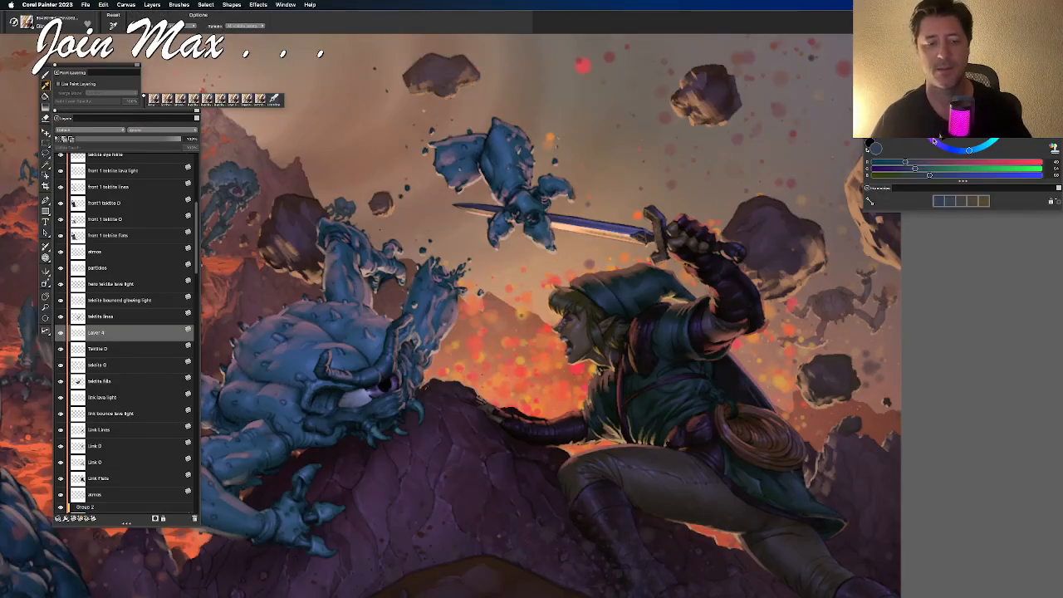
pyautogui.press('b')
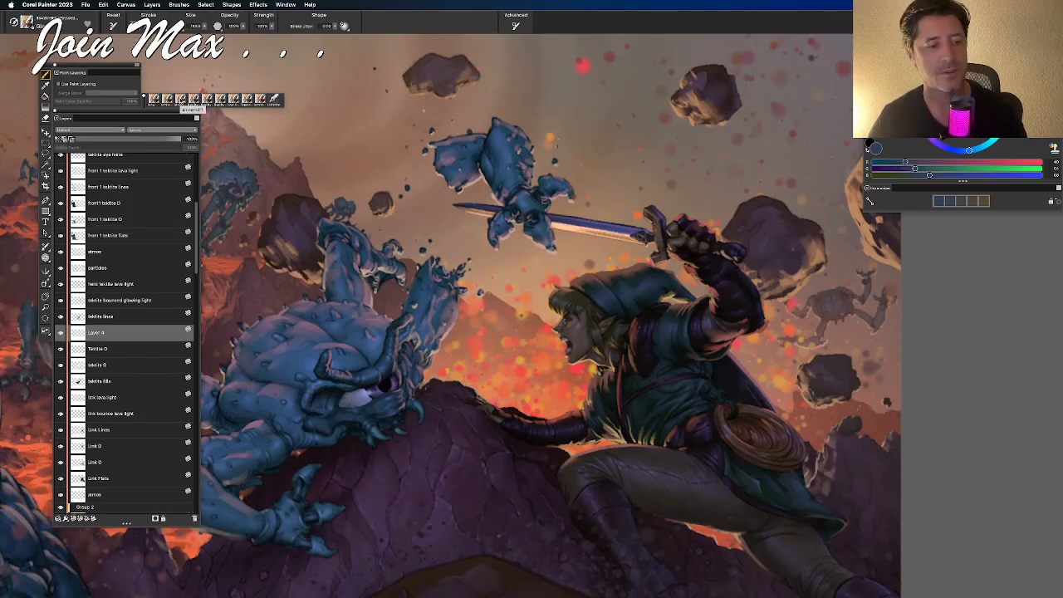
pyautogui.click(167, 98)
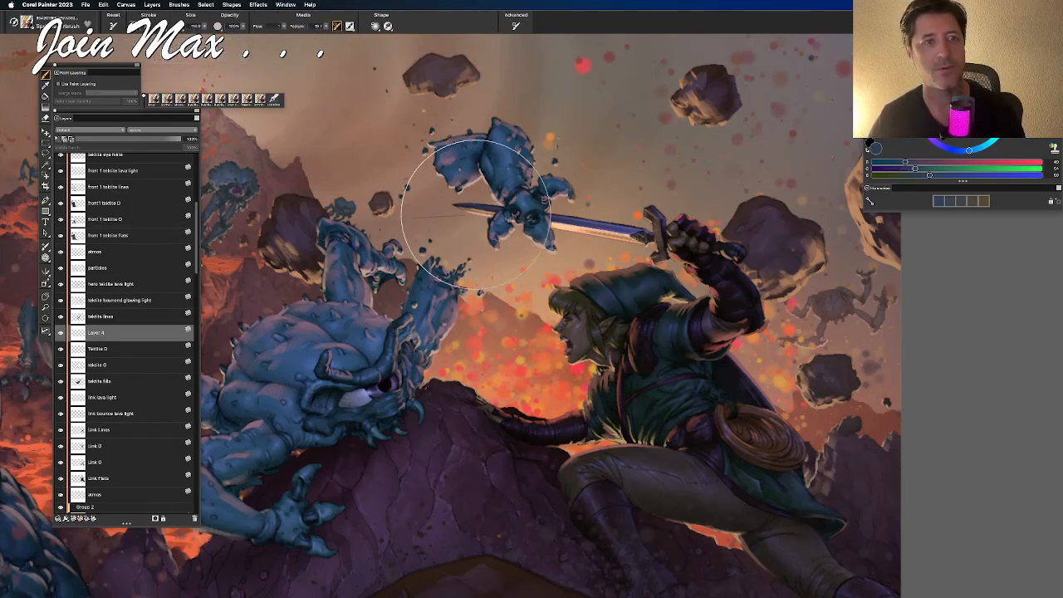
# Try large dark blue spatter strokes between the creature's severed arm and the sword tip, undoing each one
pyautogui.moveTo(444, 248); pyautogui.dragTo(440, 226)
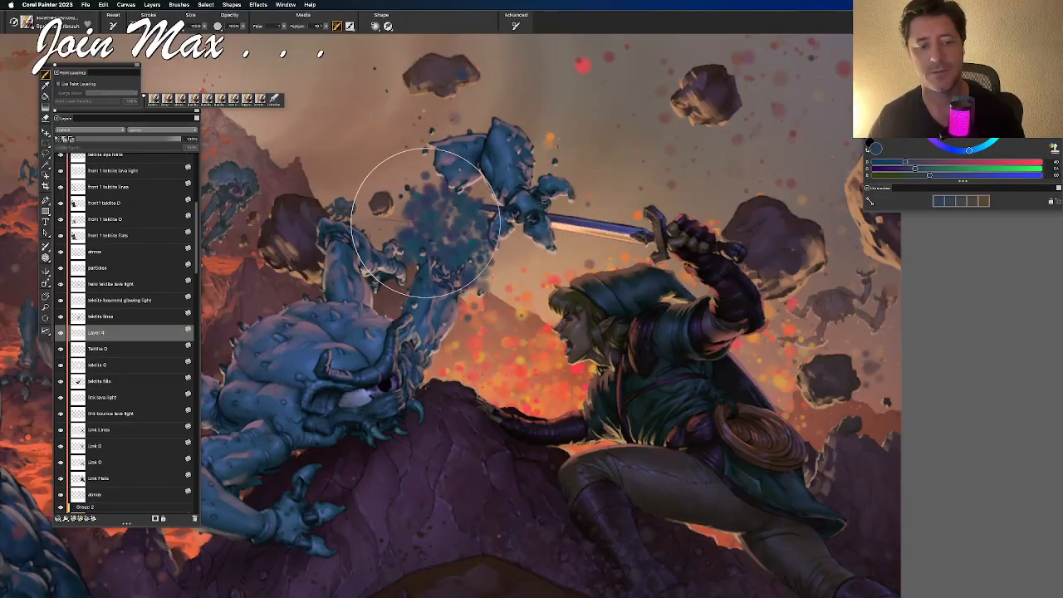
pyautogui.press('super+z')
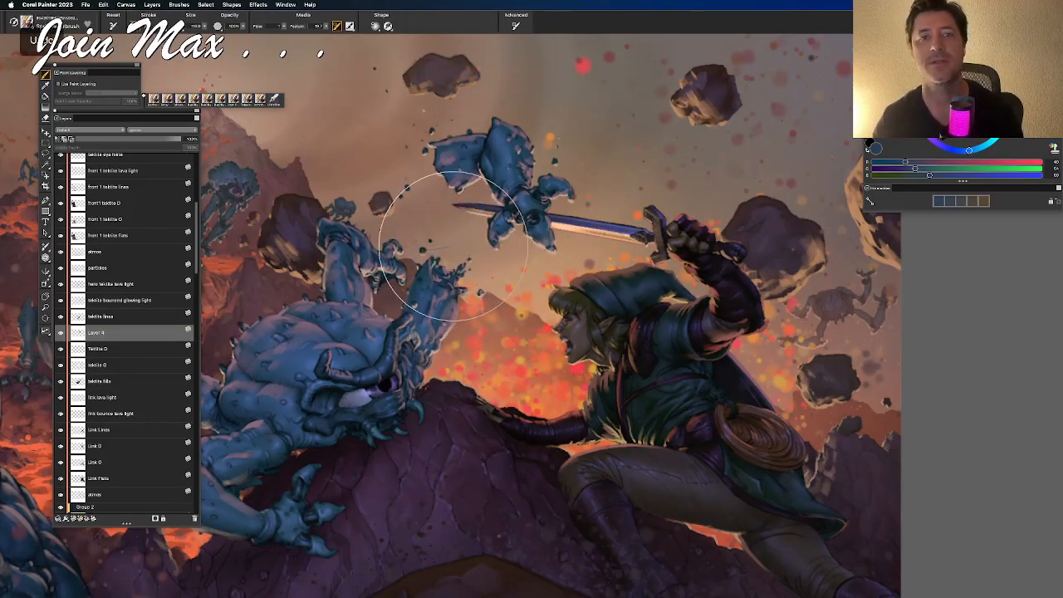
pyautogui.moveTo(431, 213); pyautogui.dragTo(484, 264)
pyautogui.press('super+z')
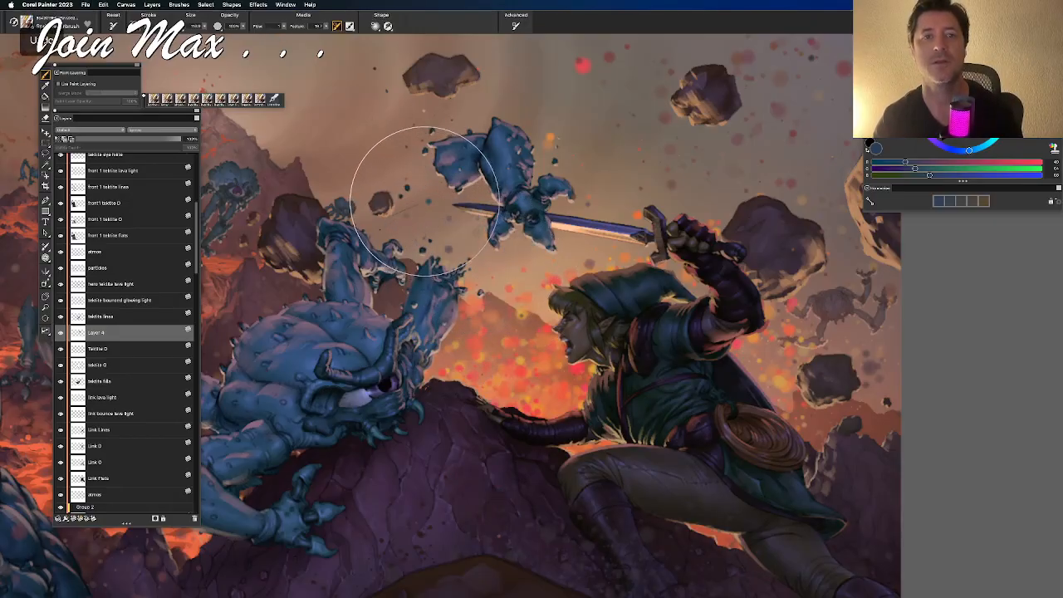
pyautogui.moveTo(425, 205); pyautogui.dragTo(423, 205)
pyautogui.press('super+z')
pyautogui.press('super+z')
# Reduce the brush size and spatter fine dark blue droplets around the creature's severed wrist, undoing the unsuitable strokes
pyautogui.press('[')
pyautogui.press('[')
pyautogui.press('[')
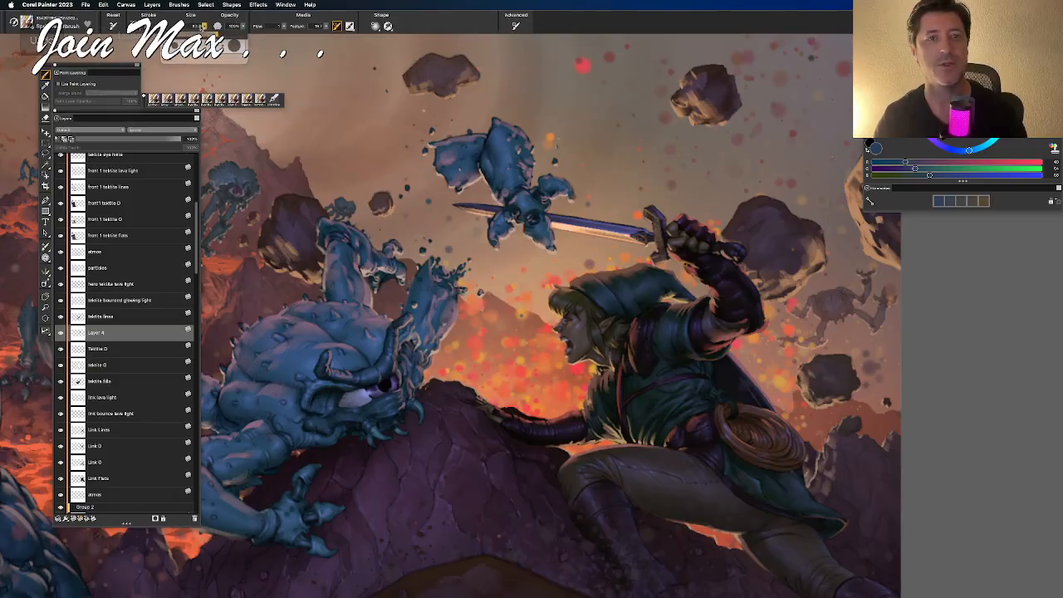
pyautogui.moveTo(444, 187); pyautogui.dragTo(440, 201)
pyautogui.press('super+z')
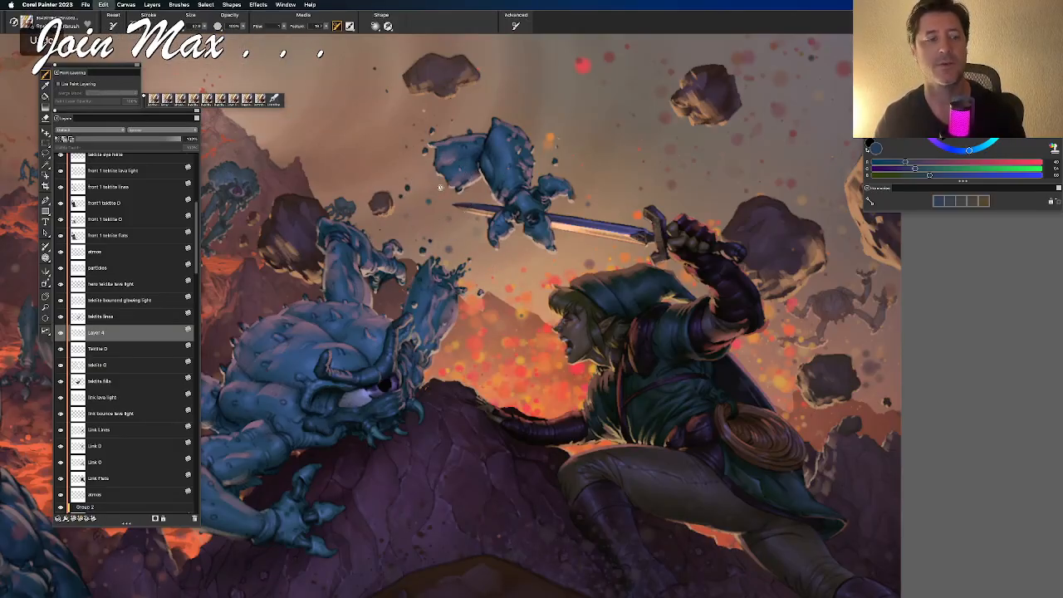
pyautogui.moveTo(404, 178); pyautogui.dragTo(415, 171)
pyautogui.press('super+z')
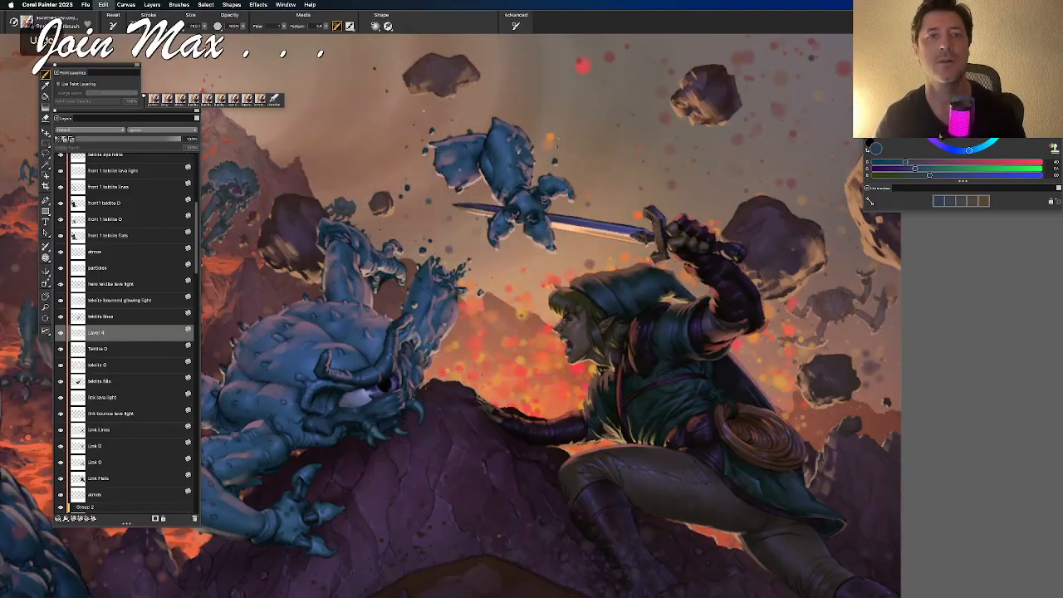
pyautogui.moveTo(447, 243); pyautogui.dragTo(442, 221)
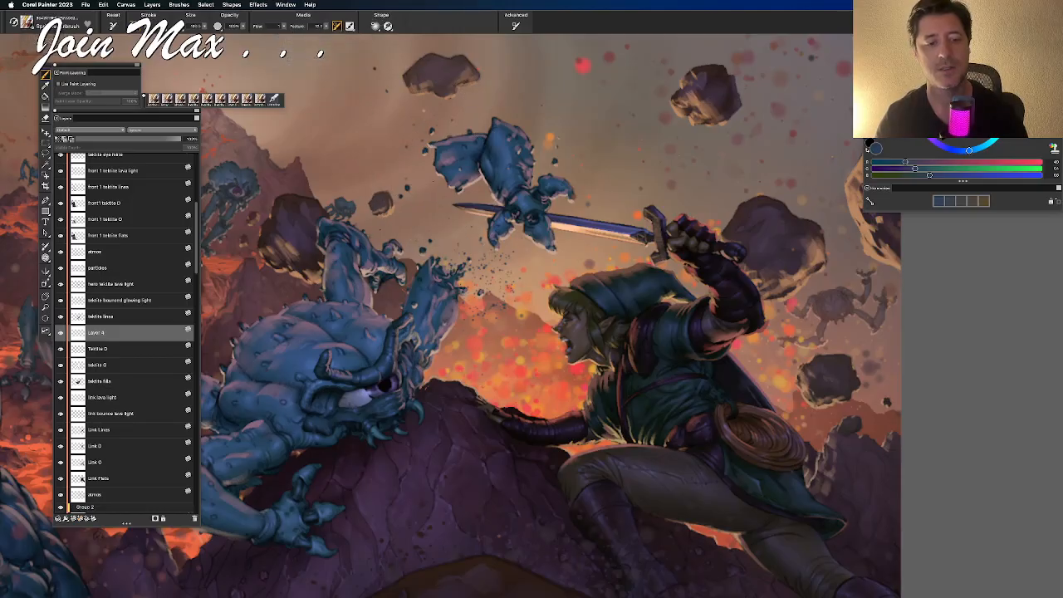
# Try another spatter stroke above the severed wrist, undo it, and lower the brush's Feature setting
pyautogui.moveTo(437, 178); pyautogui.dragTo(424, 176)
pyautogui.press('super+z')
pyautogui.click(326, 26)
pyautogui.moveTo(313, 43); pyautogui.dragTo(299, 44)
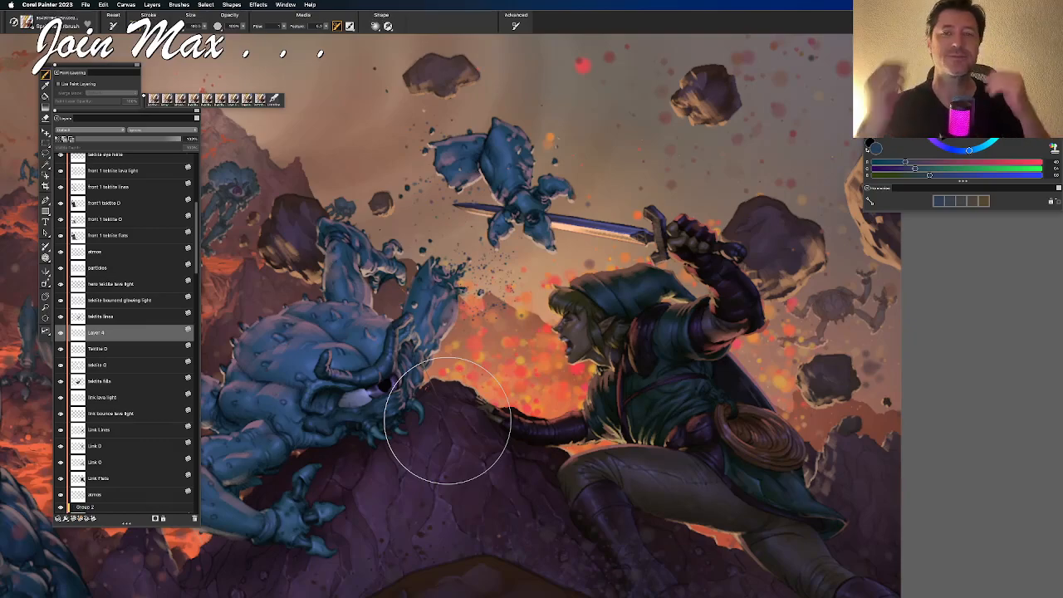
# Select the top lava layer by picking it from the distant volcano on the canvas
pyautogui.scroll(2, 411, 365)
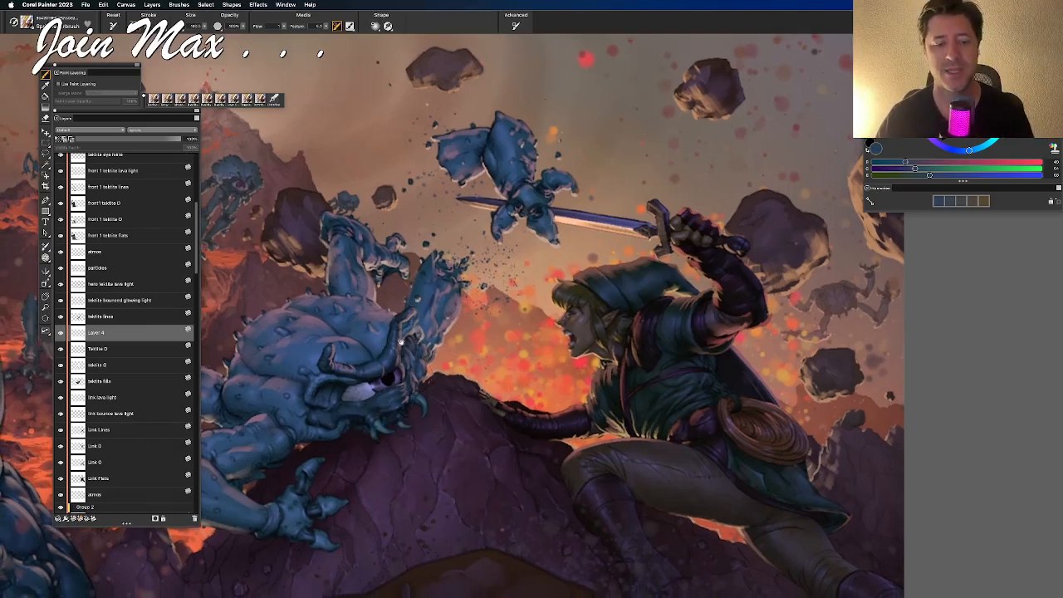
pyautogui.moveTo(411, 365); pyautogui.dragTo(679, 380)
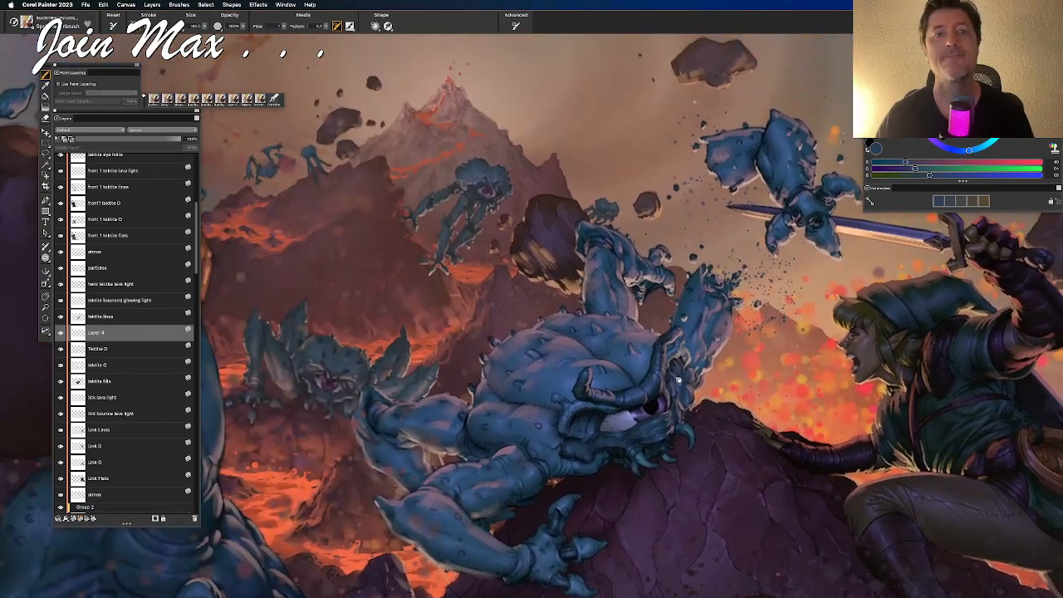
pyautogui.moveTo(597, 283); pyautogui.dragTo(595, 337)
pyautogui.scroll(1, 595, 338)
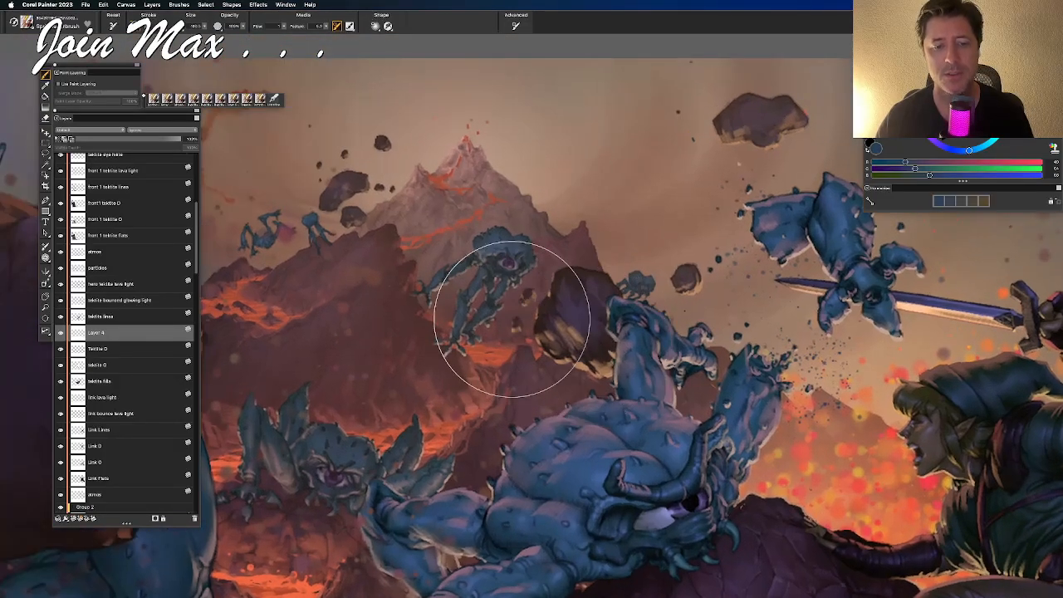
pyautogui.press('f')
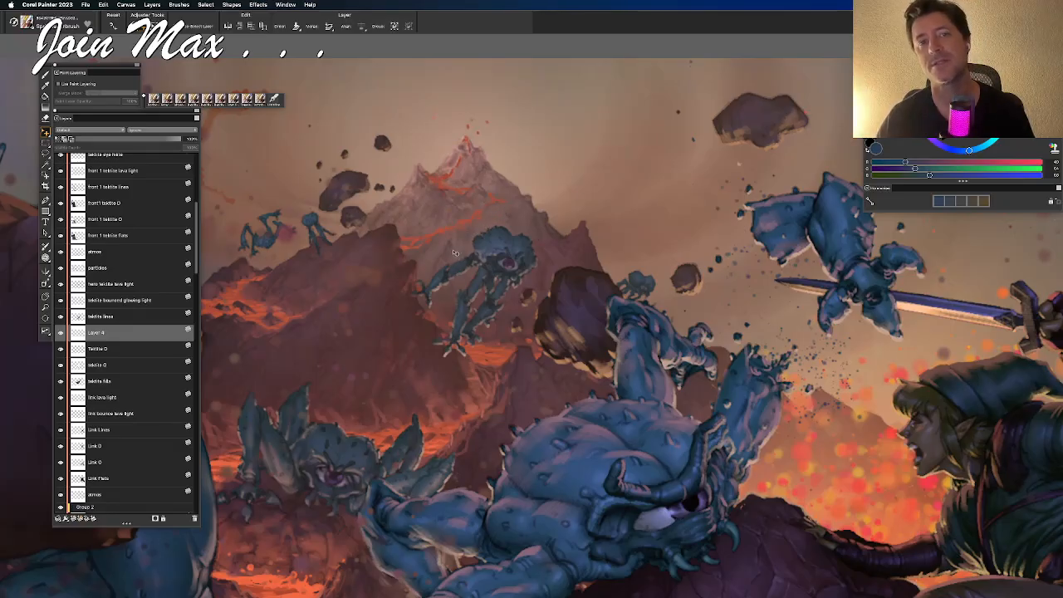
pyautogui.rightClick(462, 226)
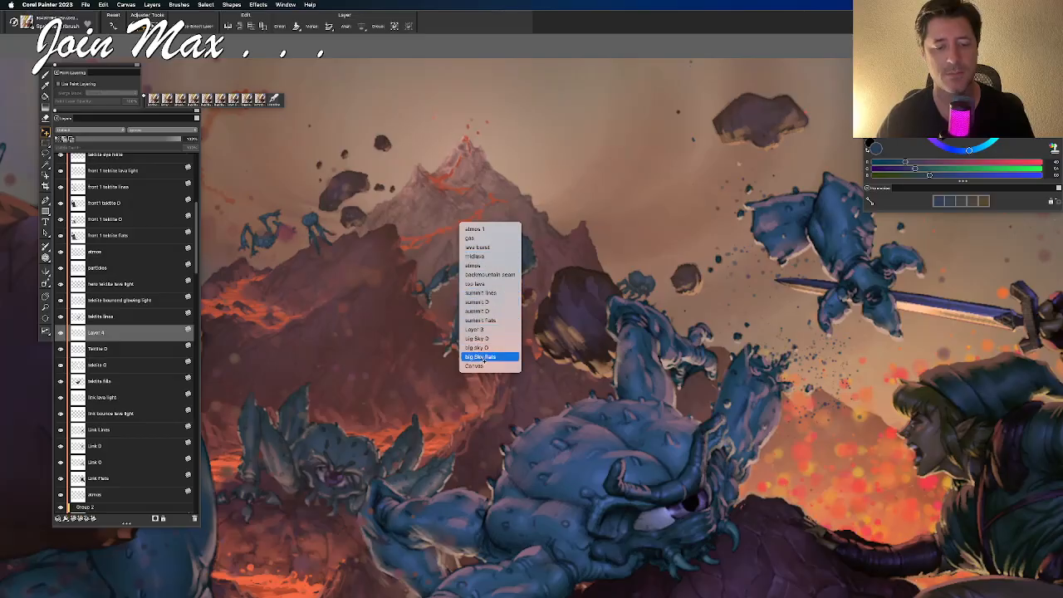
pyautogui.click(477, 283)
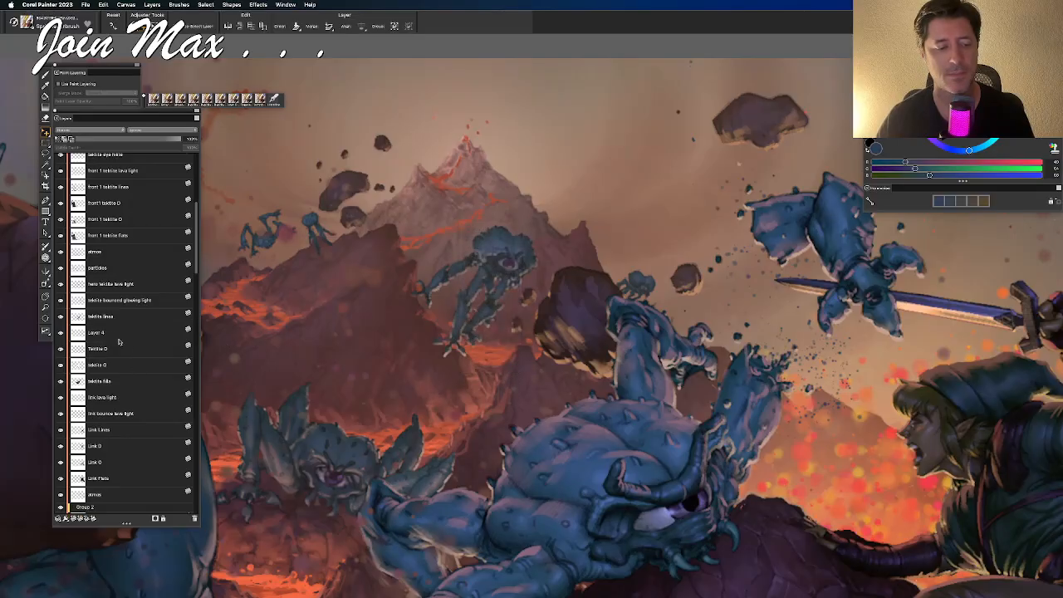
# Locate the top lava layer above summit lines and toggle its visibility repeatedly to compare the volcano's lava glow
pyautogui.scroll(-10, 108, 396)
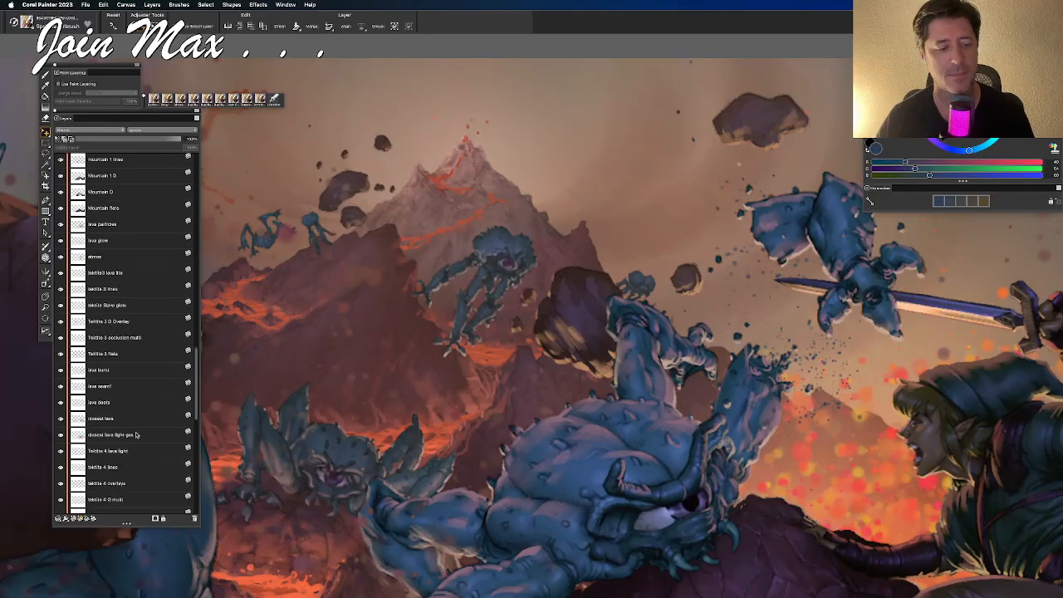
pyautogui.scroll(-5, 137, 430)
pyautogui.scroll(-5, 112, 438)
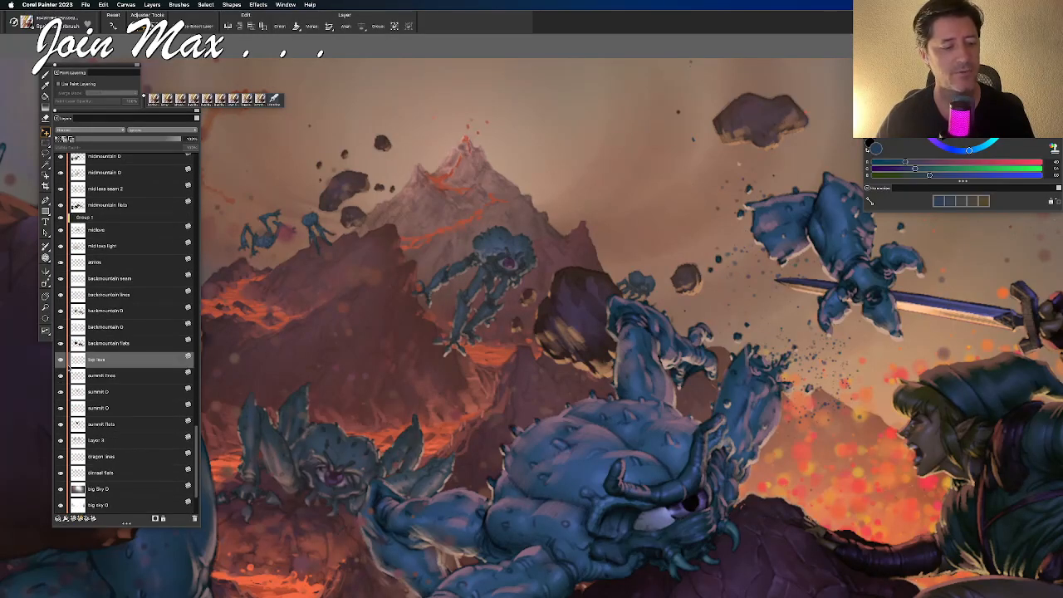
pyautogui.click(60, 359)
pyautogui.click(60, 358)
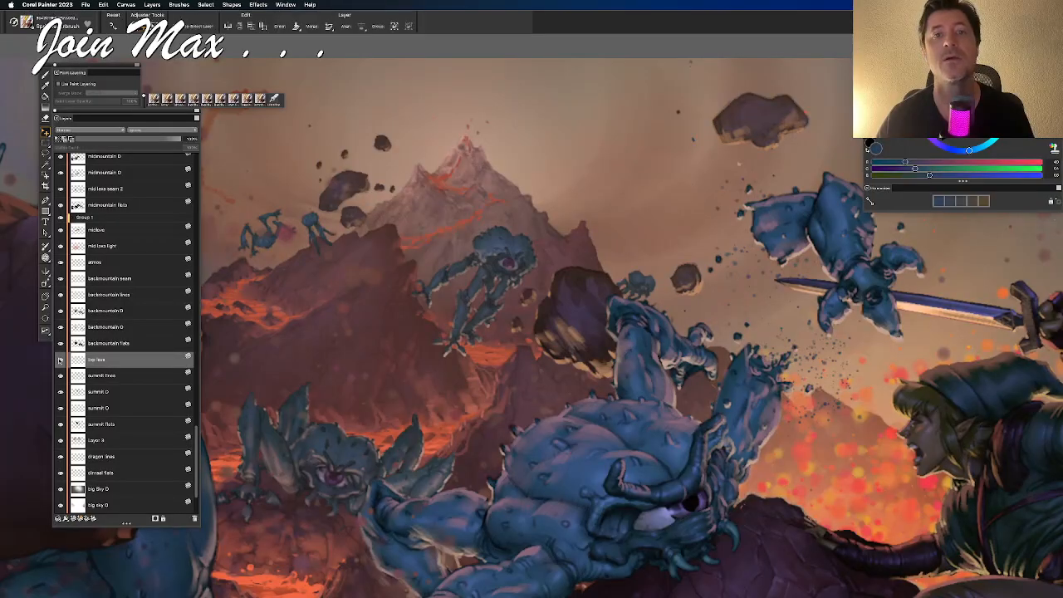
pyautogui.click(60, 358)
pyautogui.click(60, 358)
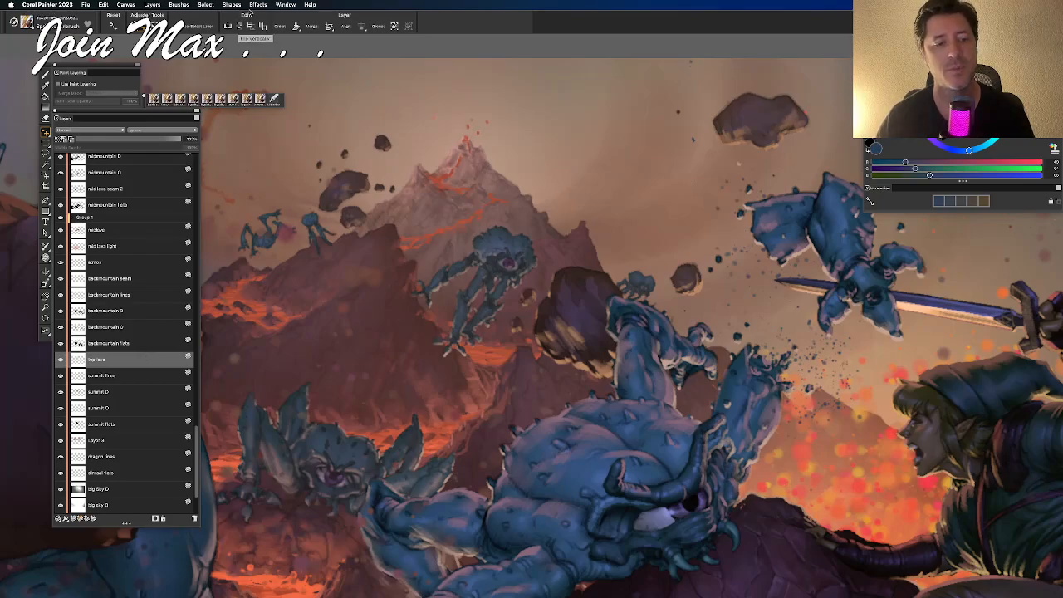
# Use Adjust Color on the top lava layer to lower its saturation to about -39% and raise its value to about 20%
pyautogui.click(257, 4)
pyautogui.moveTo(271, 51)
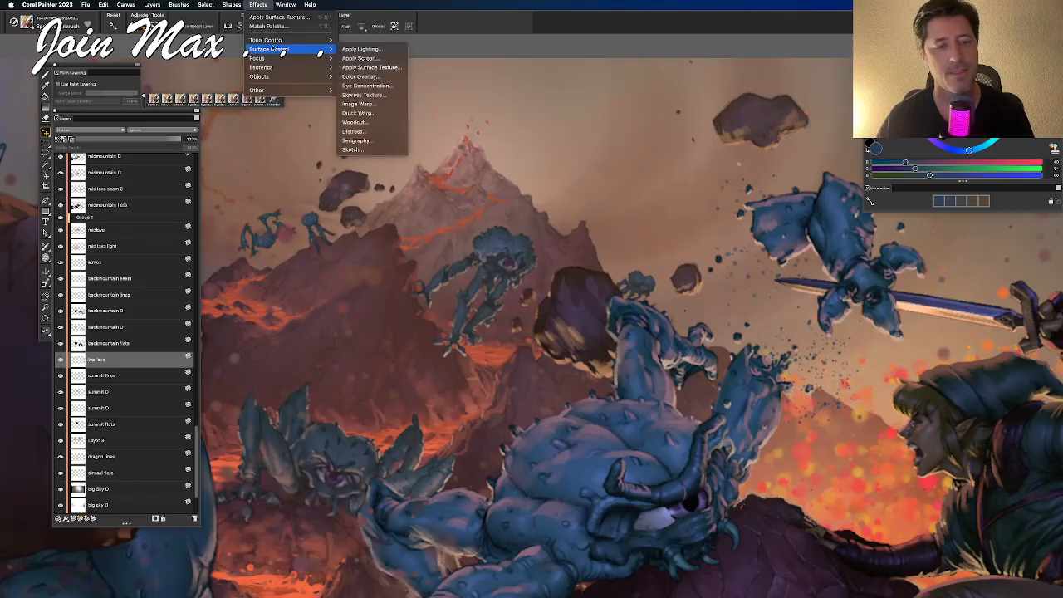
pyautogui.click(362, 49)
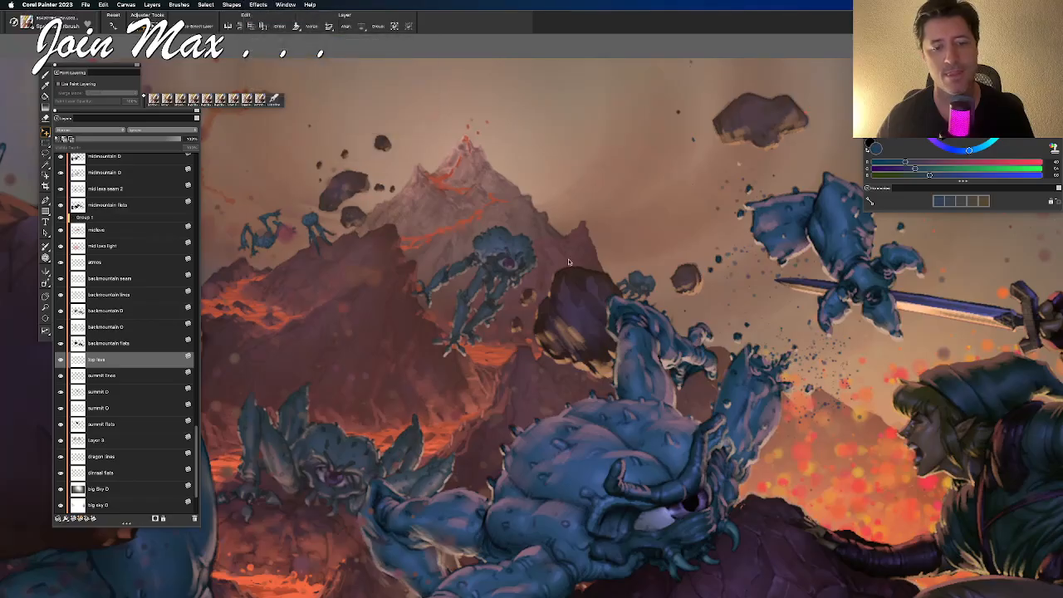
pyautogui.moveTo(545, 147); pyautogui.dragTo(514, 391)
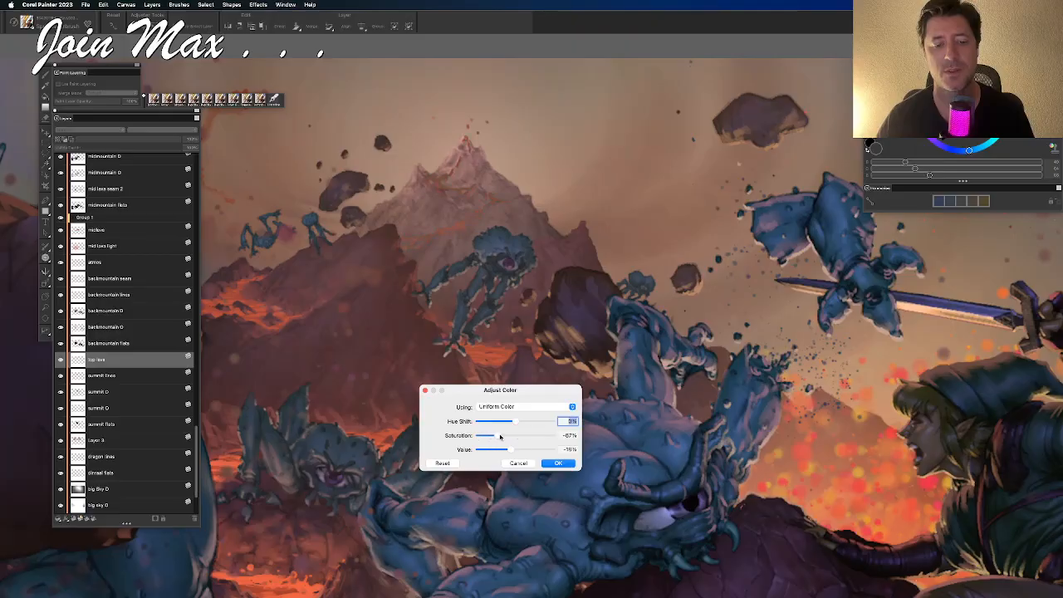
pyautogui.moveTo(511, 448); pyautogui.dragTo(525, 450)
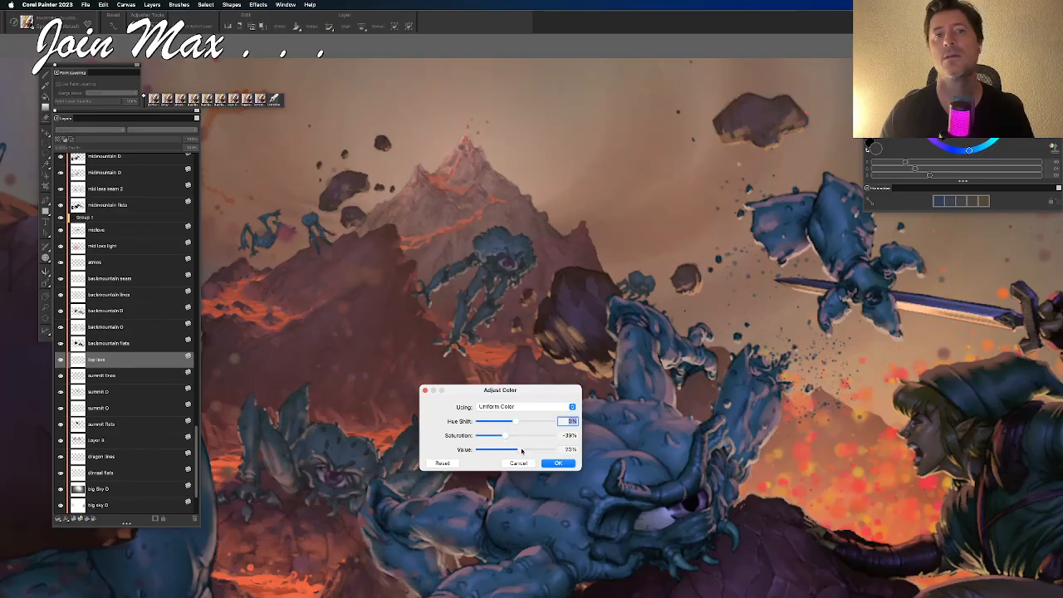
pyautogui.click(556, 464)
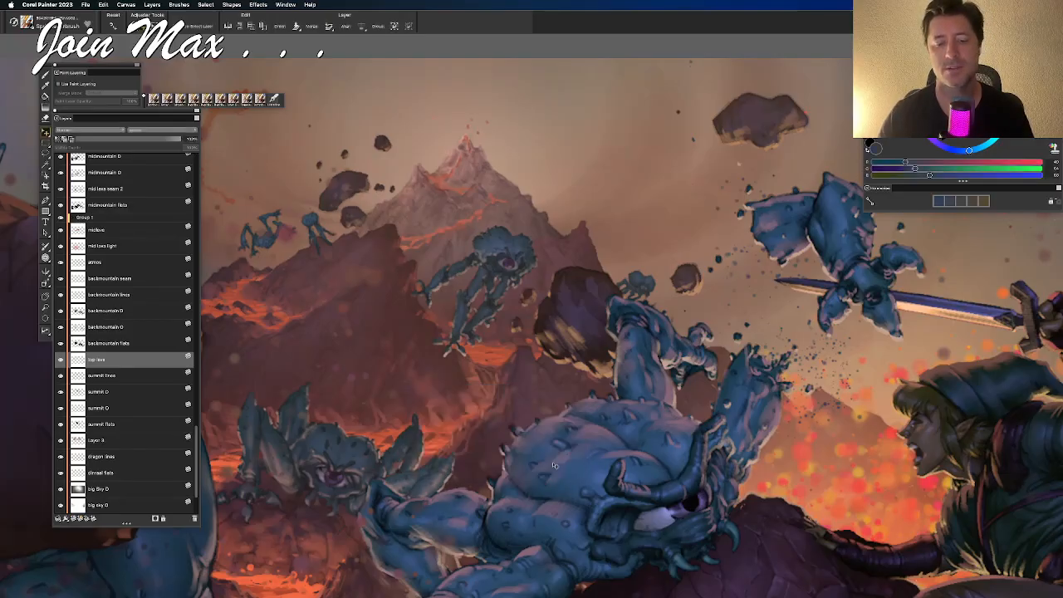
# Review the whole painting, then examine the foreground creature and its eye at closer range
pyautogui.scroll(-3, 549, 461)
pyautogui.scroll(-3, 550, 460)
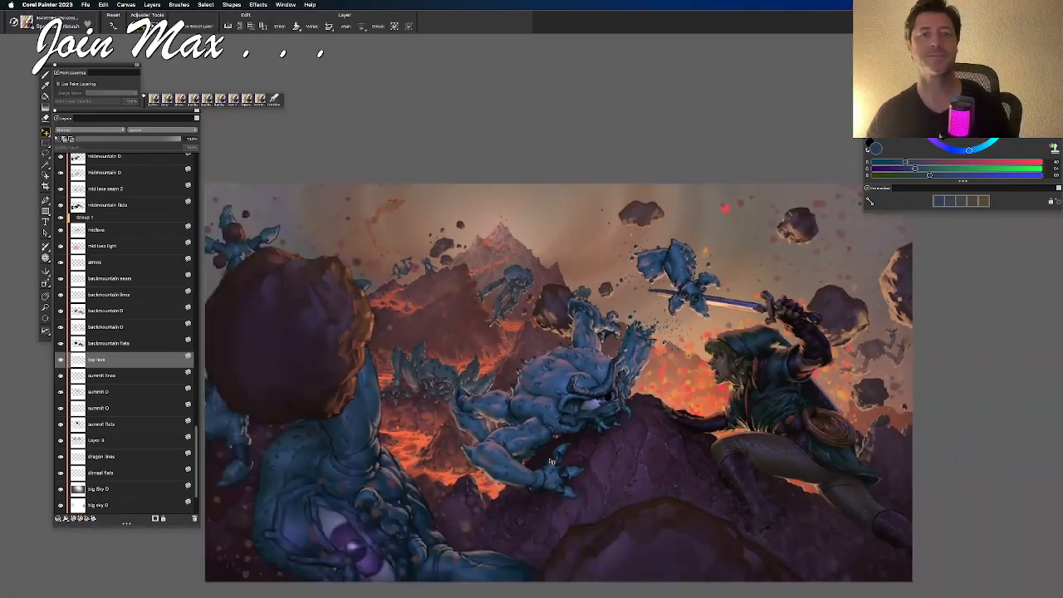
pyautogui.moveTo(588, 435); pyautogui.dragTo(541, 398)
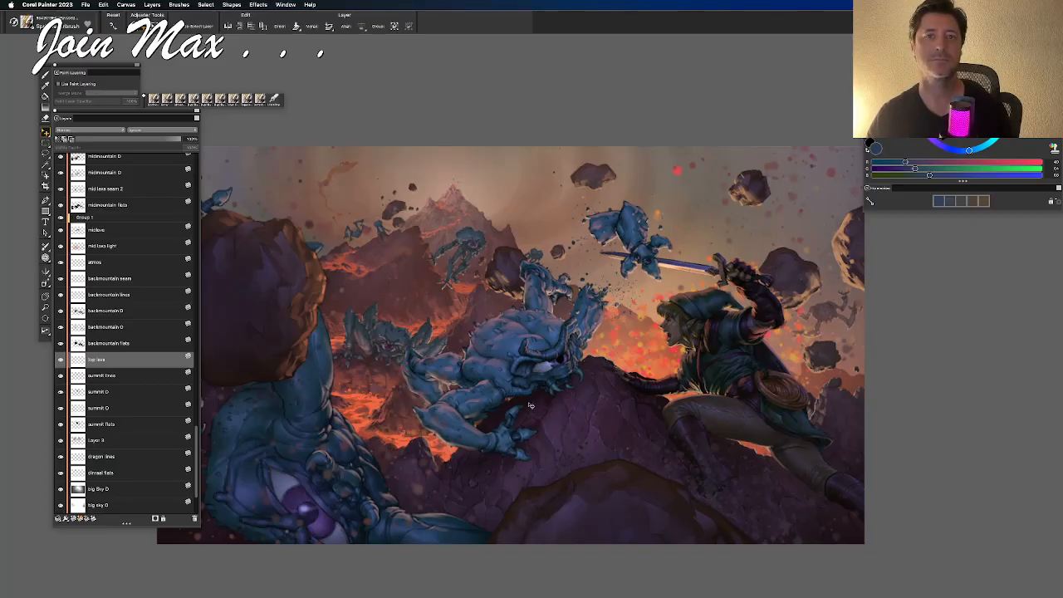
pyautogui.moveTo(528, 407)
pyautogui.mouseDown()
pyautogui.moveTo(604, 385)
pyautogui.moveTo(616, 331)
pyautogui.mouseUp()
pyautogui.press('super+plus')
pyautogui.moveTo(532, 442)
pyautogui.mouseDown()
pyautogui.moveTo(534, 420)
pyautogui.moveTo(642, 314)
pyautogui.moveTo(615, 365)
pyautogui.mouseUp()
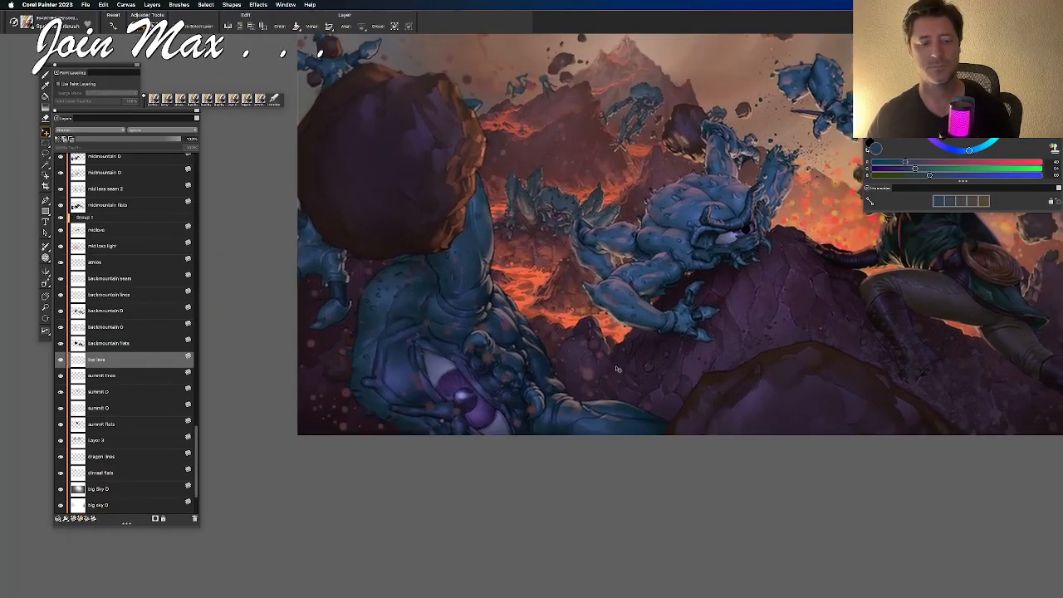
pyautogui.press('super+plus')
pyautogui.moveTo(567, 421); pyautogui.dragTo(642, 403)
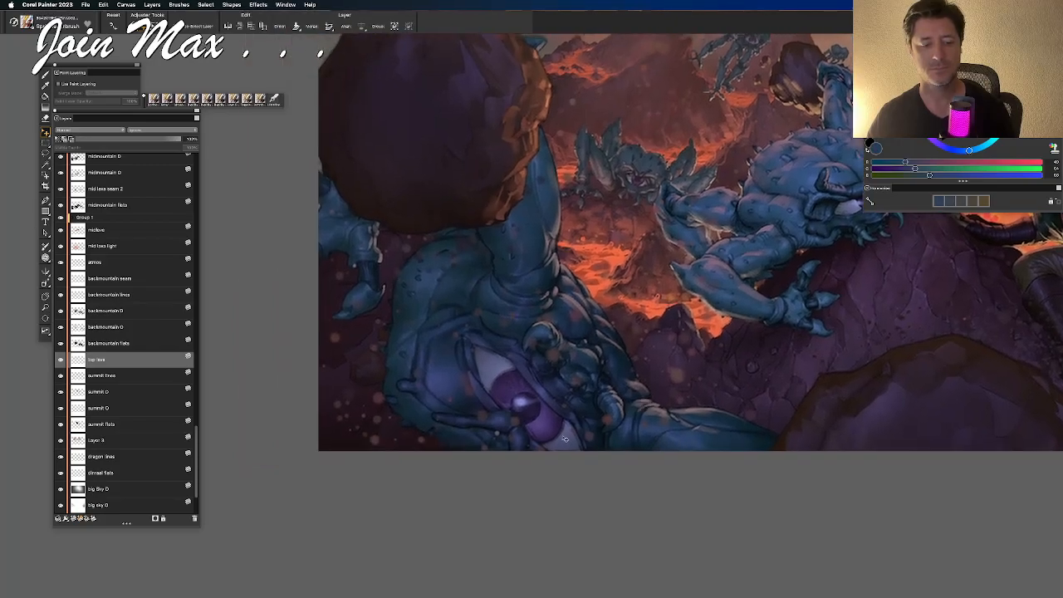
pyautogui.press('super+plus')
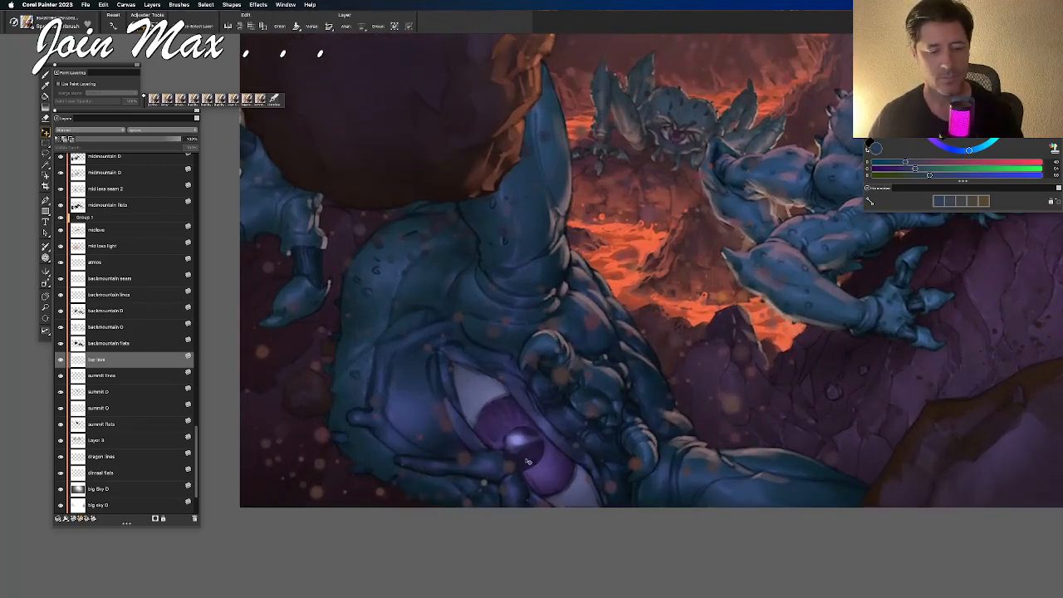
pyautogui.press('super+plus')
pyautogui.moveTo(546, 456)
pyautogui.mouseDown()
pyautogui.moveTo(505, 349)
pyautogui.moveTo(439, 454)
pyautogui.moveTo(458, 420)
pyautogui.mouseUp()
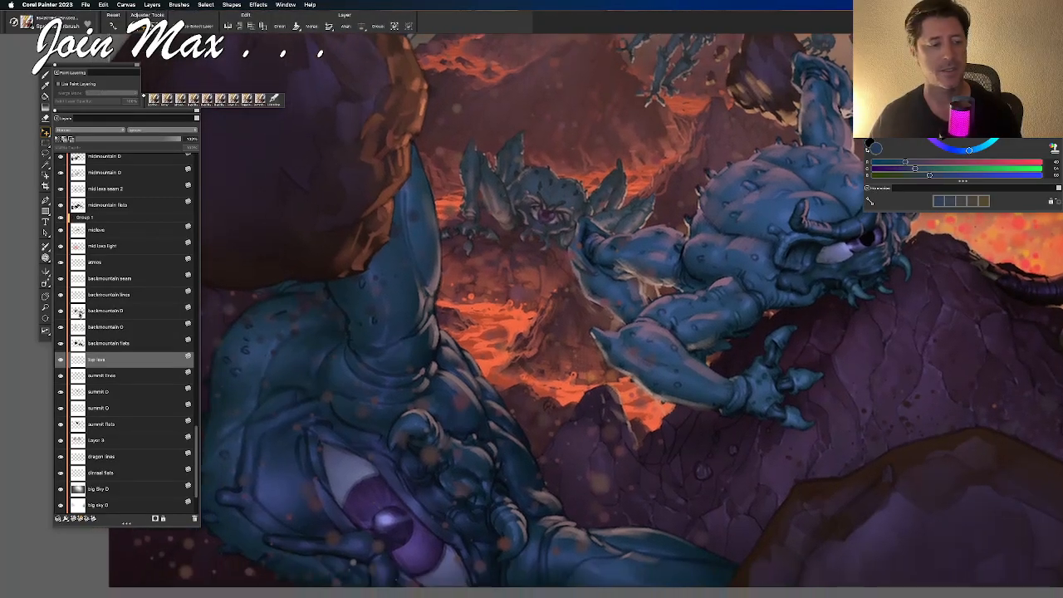
# Reduce the opacity of the front 1 tektite lines layer and lower the tektite eye hilite layer's opacity
pyautogui.scroll(15, 68, 339)
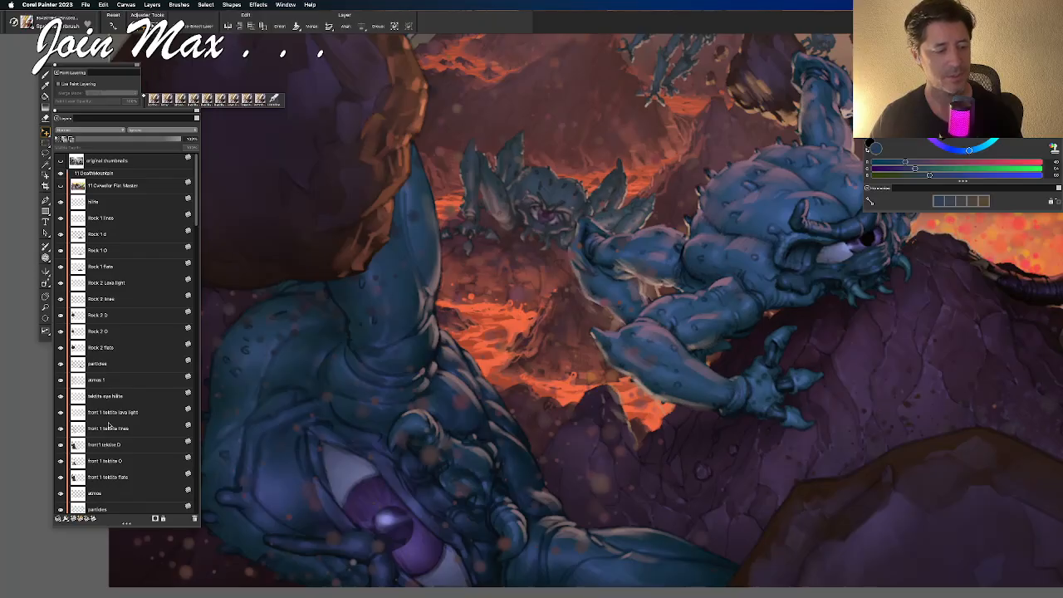
pyautogui.click(109, 428)
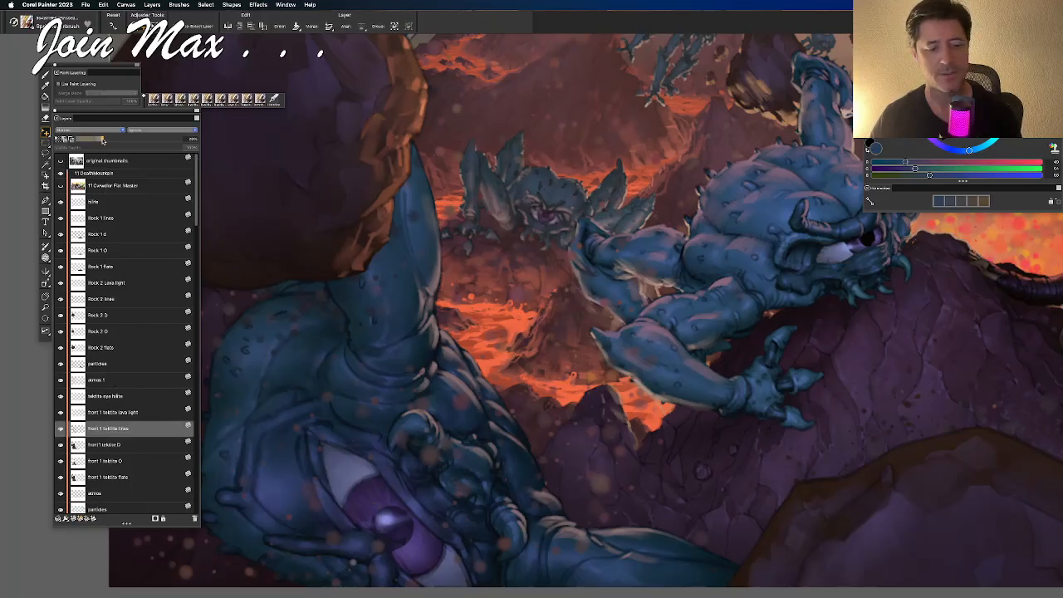
pyautogui.moveTo(103, 140); pyautogui.dragTo(105, 139)
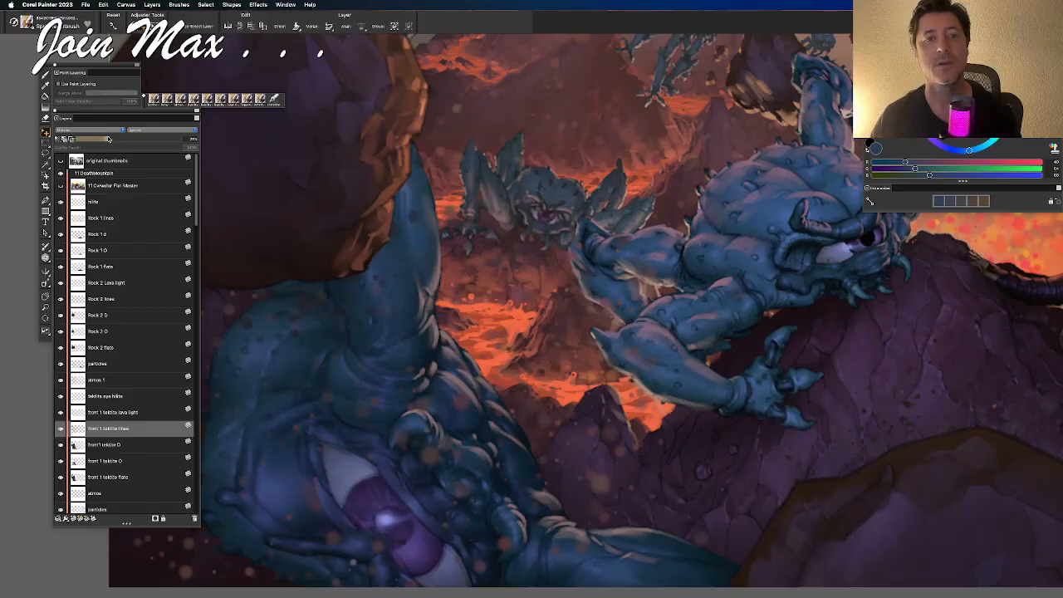
pyautogui.click(119, 396)
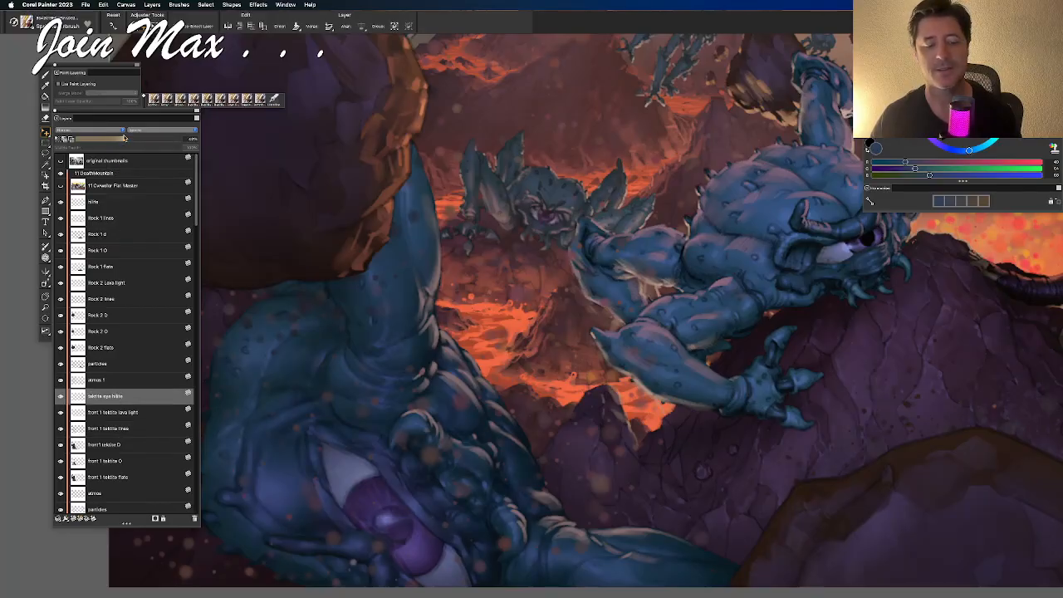
pyautogui.moveTo(113, 138); pyautogui.dragTo(106, 138)
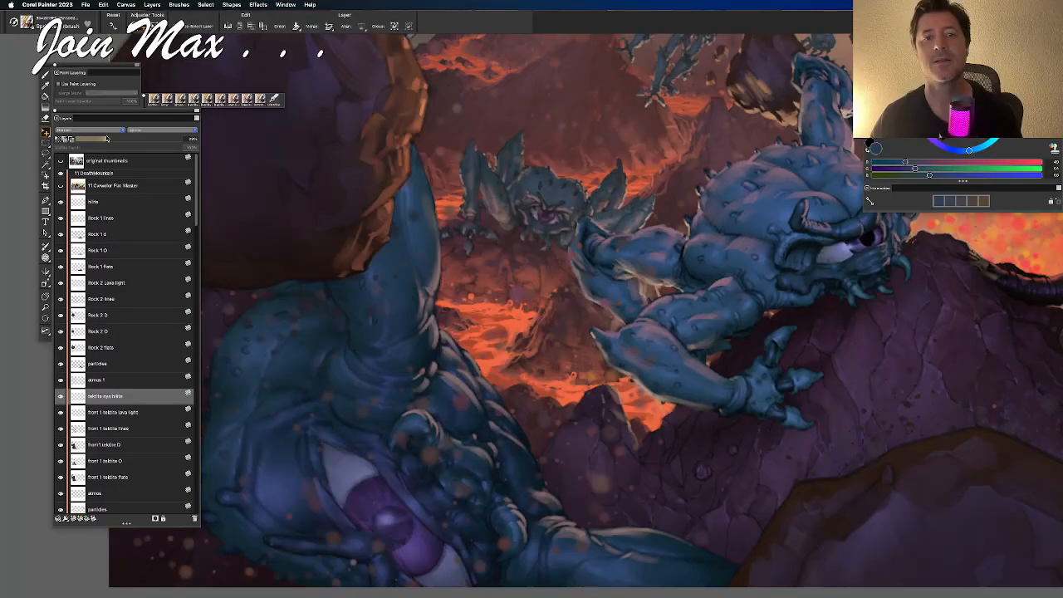
# Set the front 1 tektite O layer's opacity to about 37%, judging the foreground creature within the wider scene
pyautogui.press('super+minus')
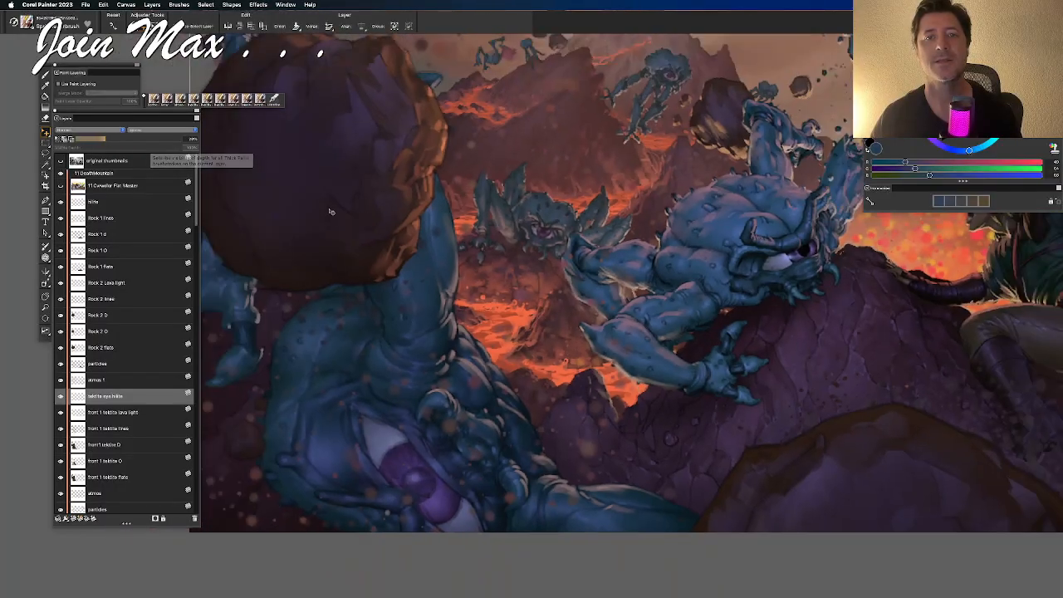
pyautogui.moveTo(390, 218); pyautogui.dragTo(353, 236)
pyautogui.scroll(3, 457, 219)
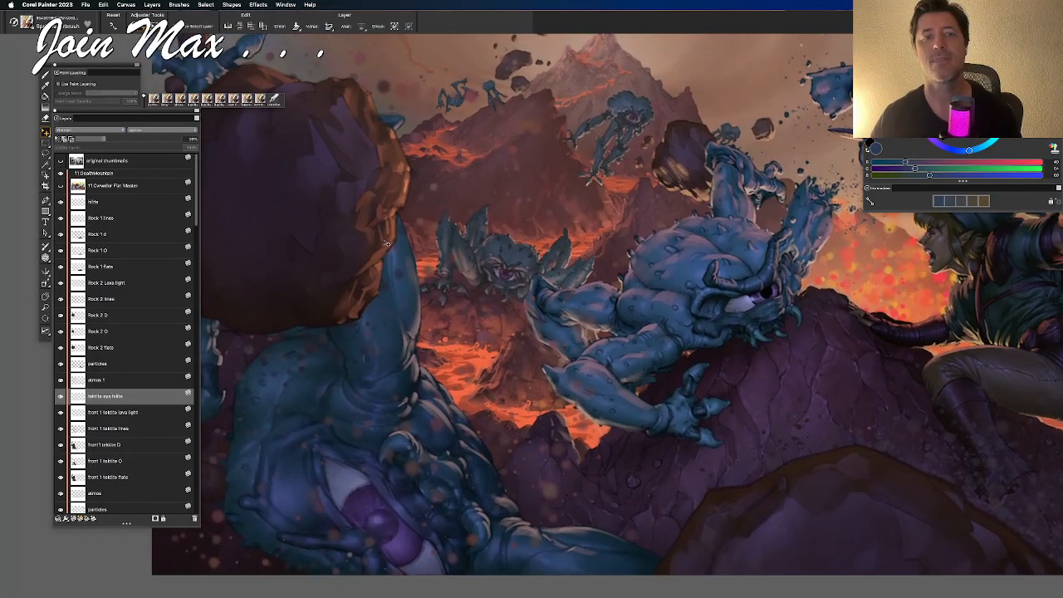
pyautogui.click(100, 462)
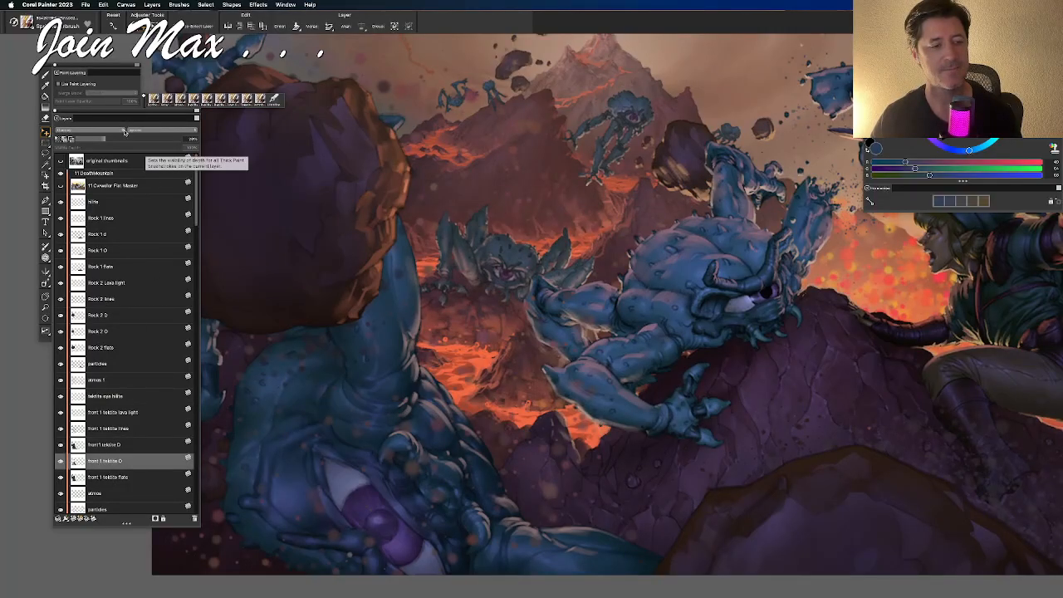
pyautogui.moveTo(129, 139); pyautogui.dragTo(117, 138)
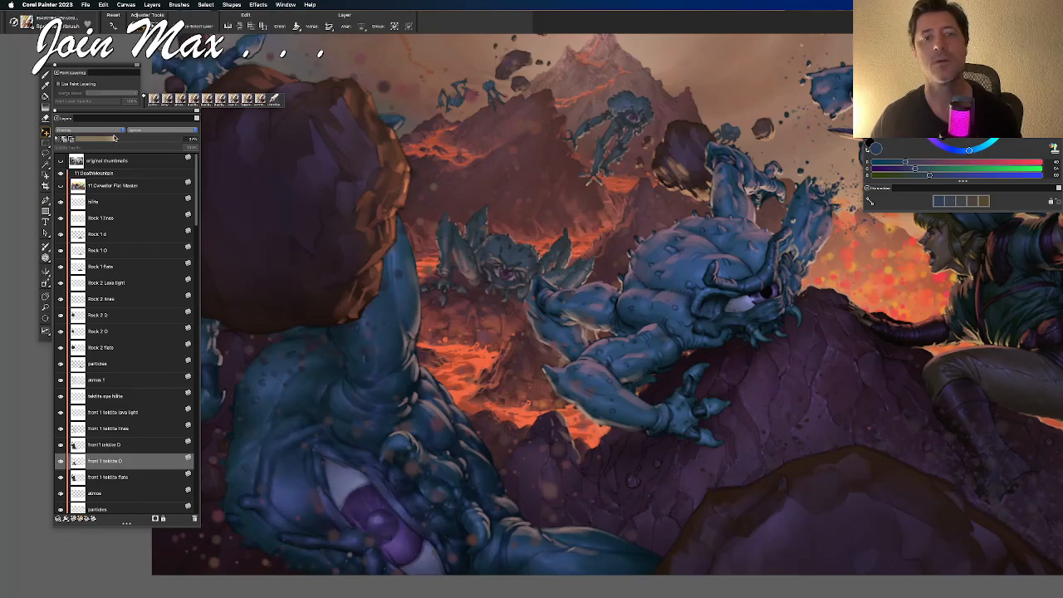
# Raise the tektite eye hilite layer's opacity while viewing the full composition
pyautogui.press('super+minus')
pyautogui.press('super+minus')
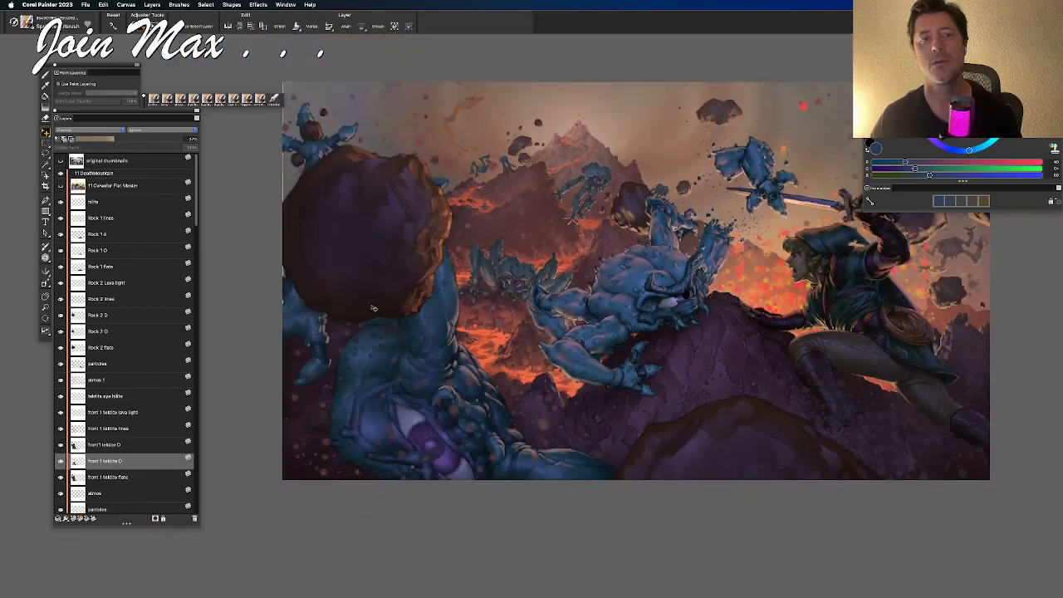
pyautogui.click(118, 397)
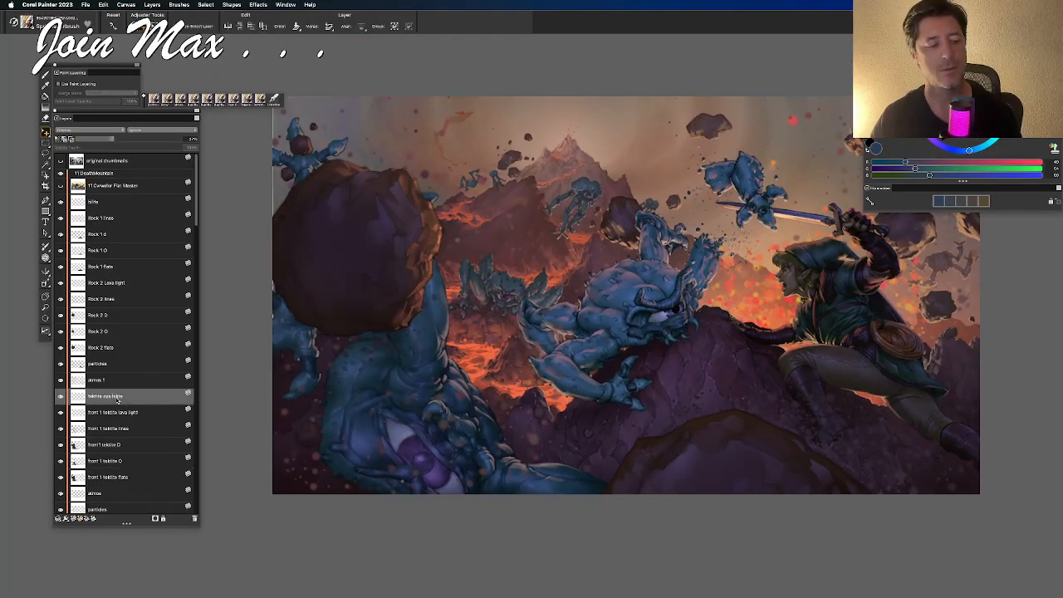
pyautogui.moveTo(117, 138); pyautogui.dragTo(122, 139)
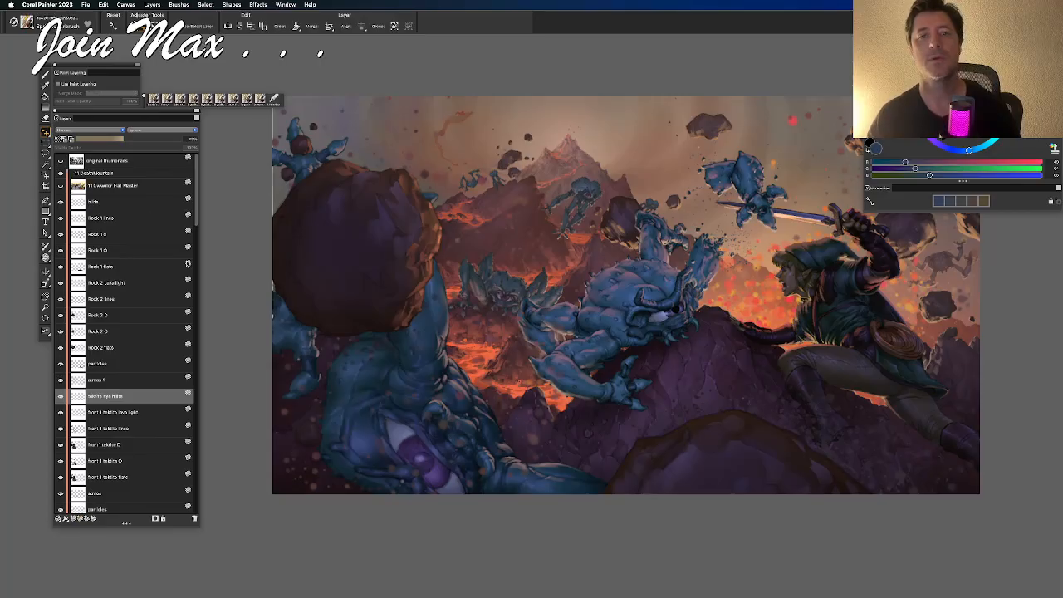
# Pick the particles layer from the painting's dark lower corner near the hero's boot and reduce its opacity to about 66%
pyautogui.hscroll(5, 544, 474)
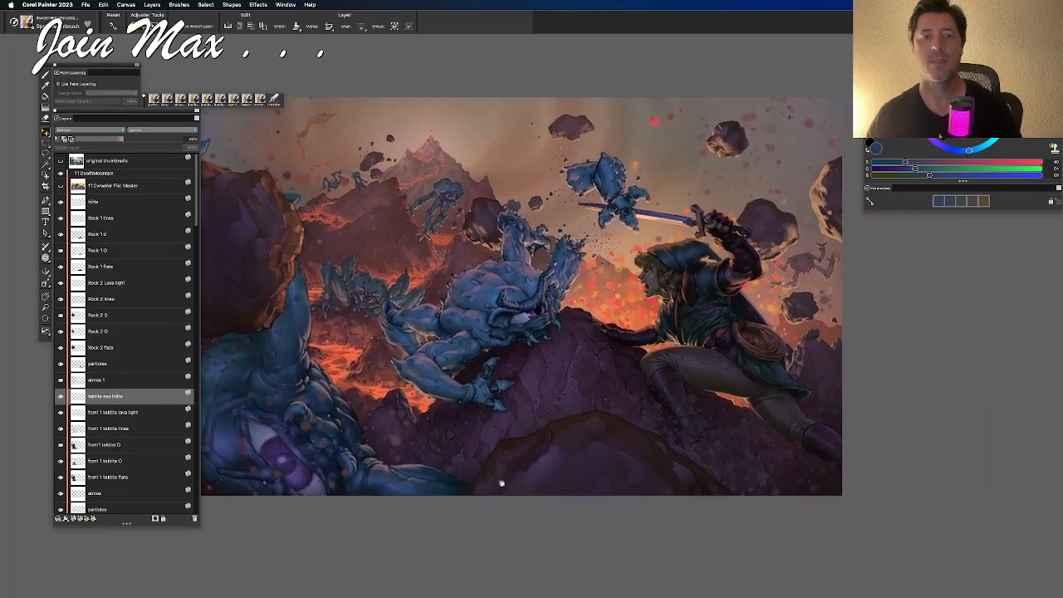
pyautogui.press('super+plus')
pyautogui.press('super+plus')
pyautogui.moveTo(525, 494); pyautogui.dragTo(441, 328)
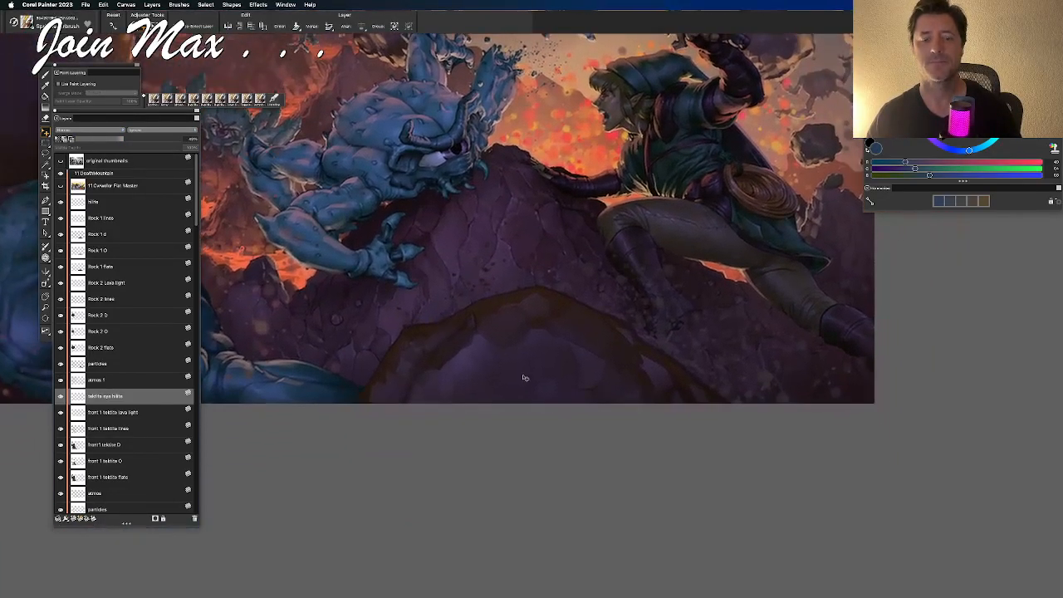
pyautogui.rightClick(761, 375)
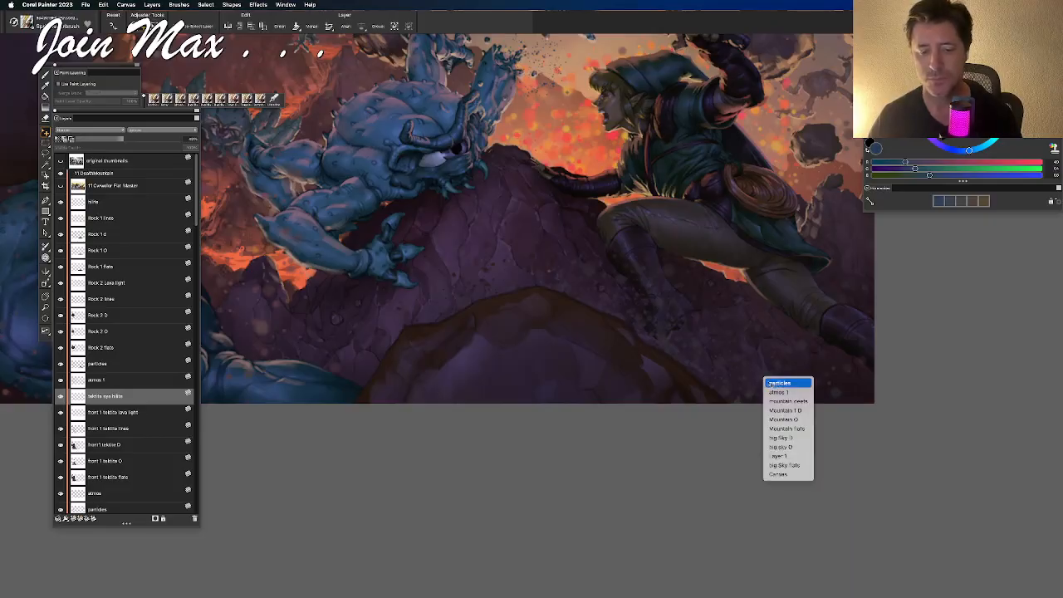
pyautogui.click(772, 384)
pyautogui.moveTo(181, 139); pyautogui.dragTo(145, 139)
pyautogui.moveTo(491, 215); pyautogui.dragTo(526, 373)
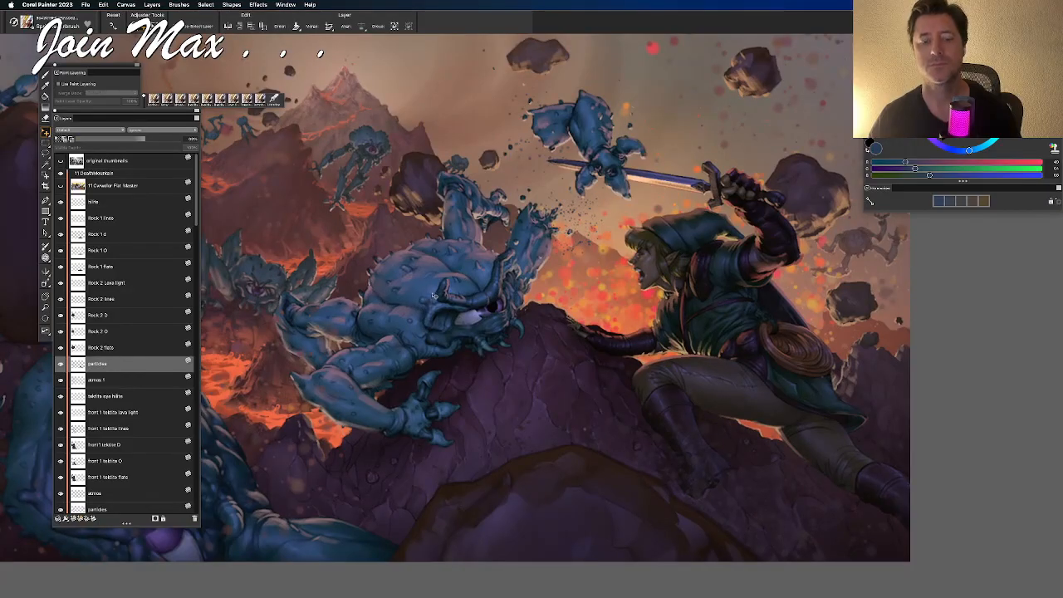
# Try to pick the tektite O layer from the central creature's face and review the battle scene around it
pyautogui.moveTo(476, 347)
pyautogui.mouseDown()
pyautogui.moveTo(614, 318)
pyautogui.moveTo(763, 341)
pyautogui.mouseUp()
pyautogui.moveTo(796, 283)
pyautogui.mouseDown()
pyautogui.moveTo(638, 336)
pyautogui.moveTo(585, 328)
pyautogui.mouseUp()
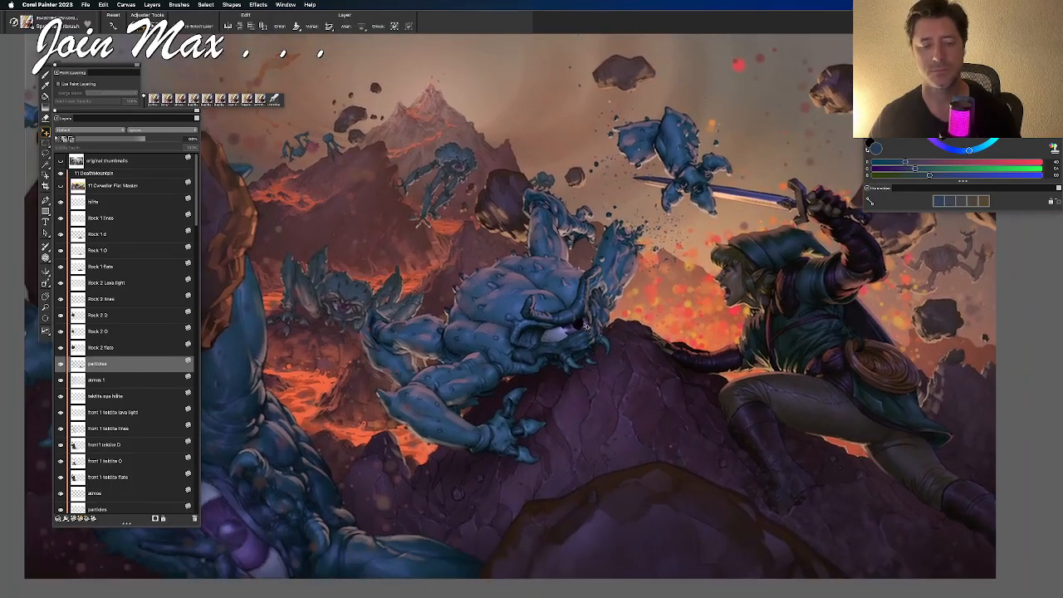
pyautogui.rightClick(580, 327)
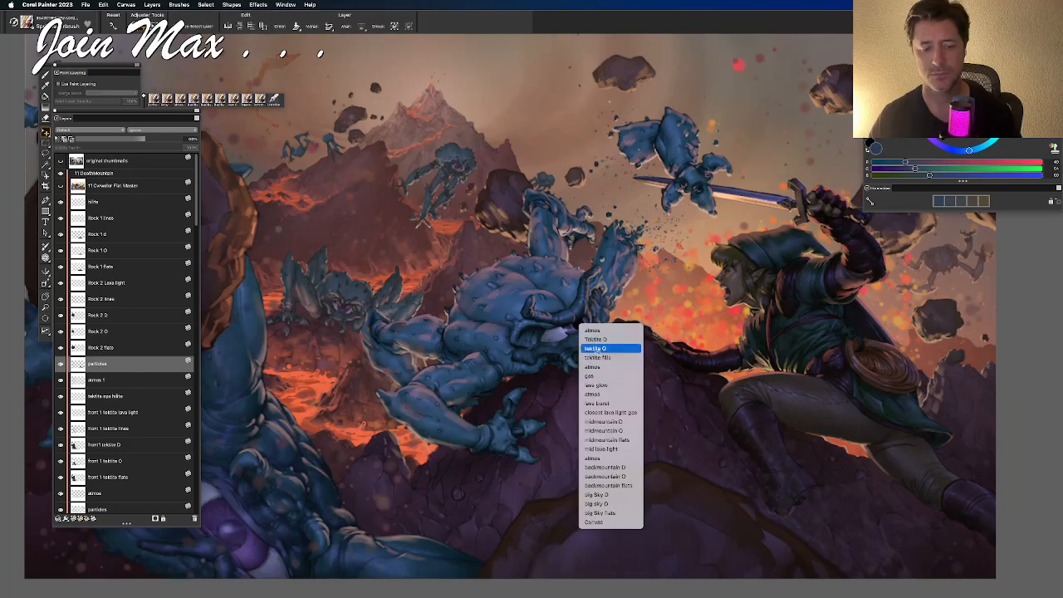
pyautogui.click(595, 348)
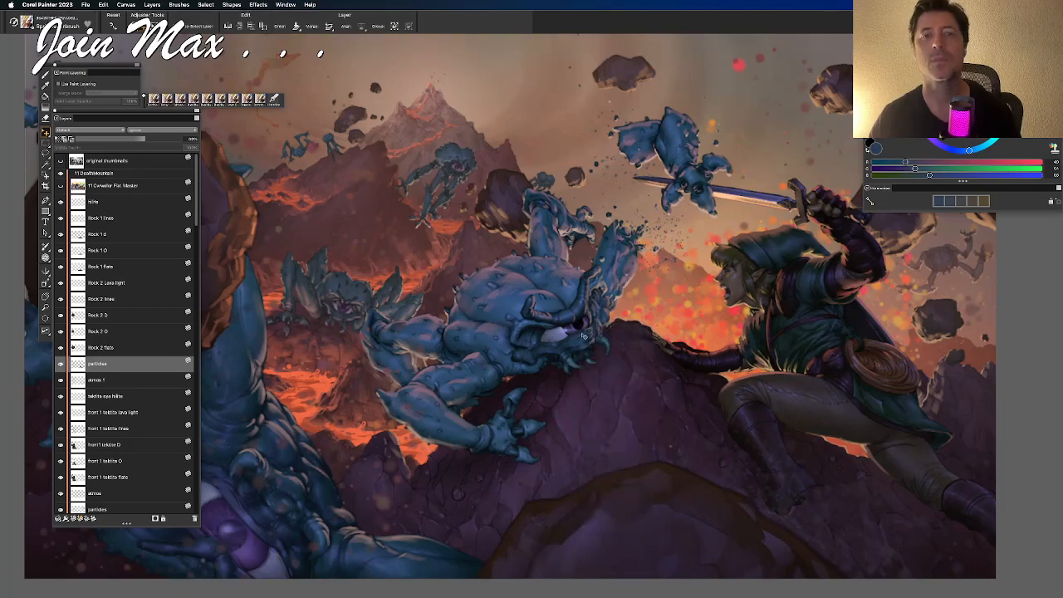
pyautogui.press('super+minus')
pyautogui.moveTo(586, 342); pyautogui.dragTo(559, 356)
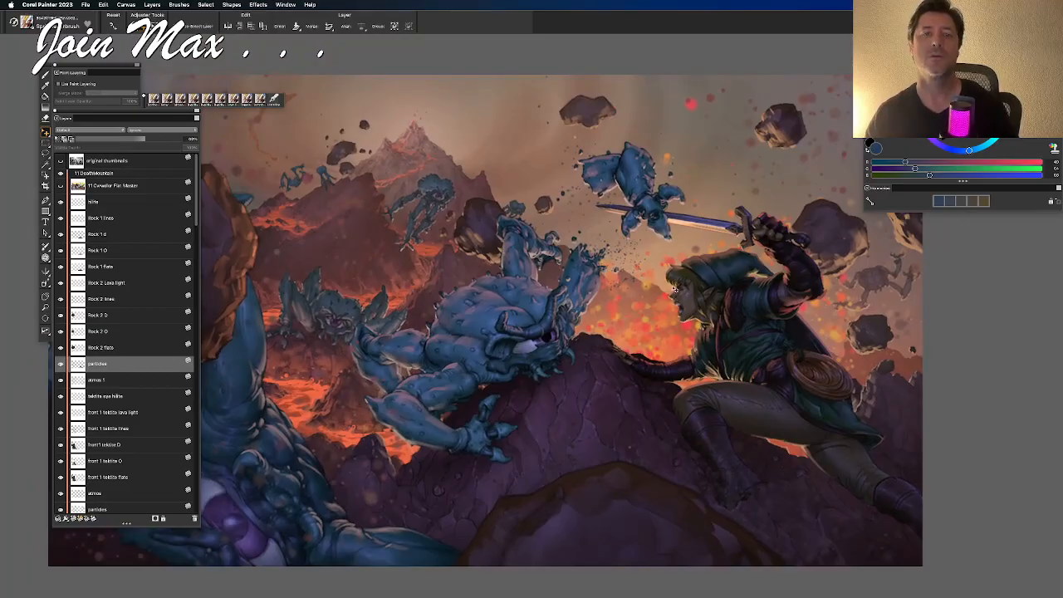
pyautogui.moveTo(670, 328); pyautogui.dragTo(652, 321)
pyautogui.press('super+plus')
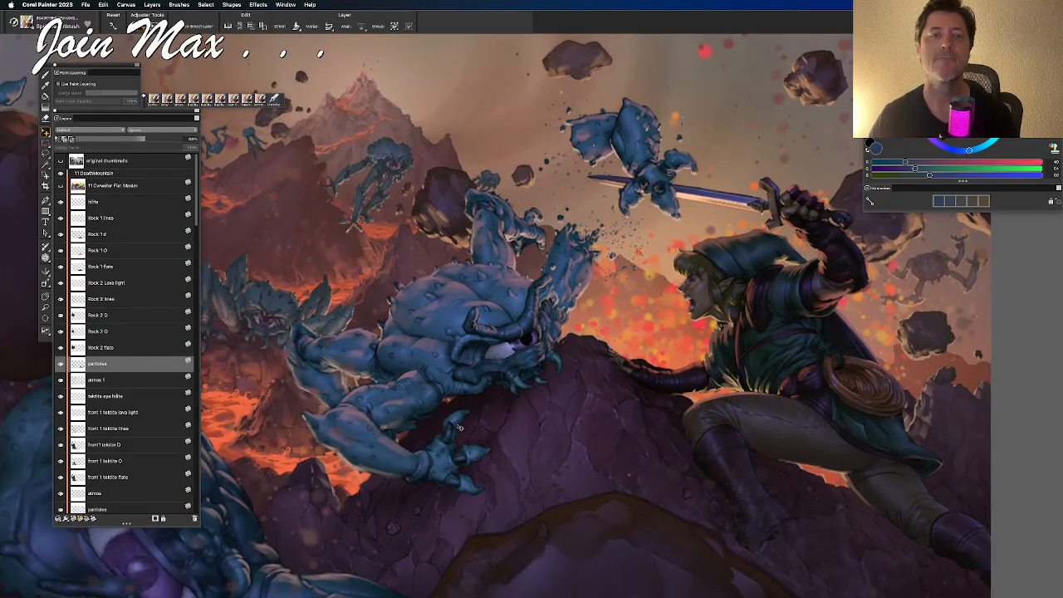
# Save the current state of the painting
pyautogui.moveTo(474, 339); pyautogui.dragTo(443, 427)
pyautogui.press('super+plus')
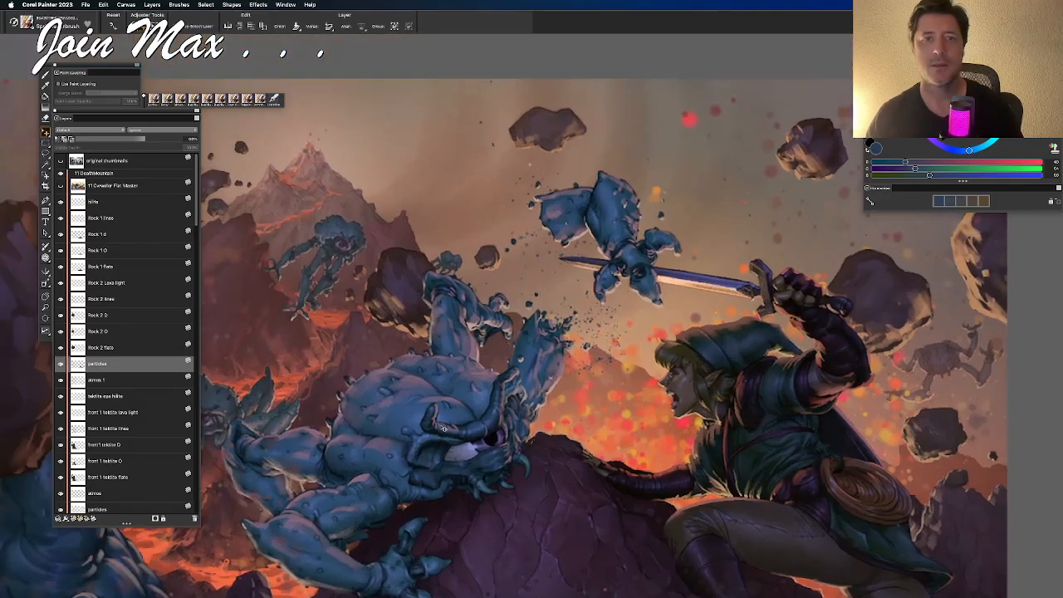
pyautogui.press('super+plus')
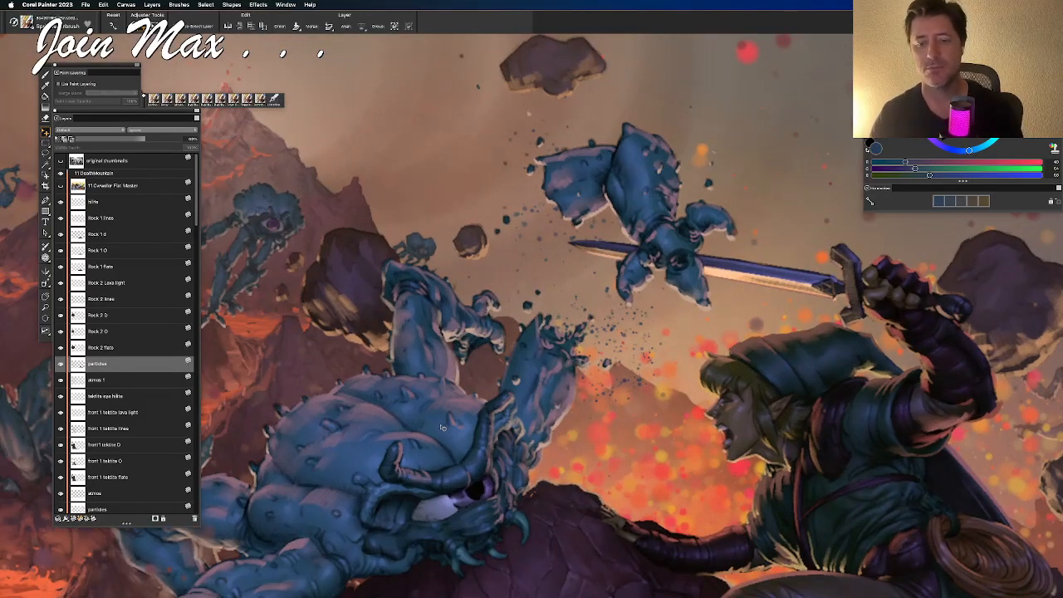
pyautogui.press('b')
pyautogui.click(86, 5)
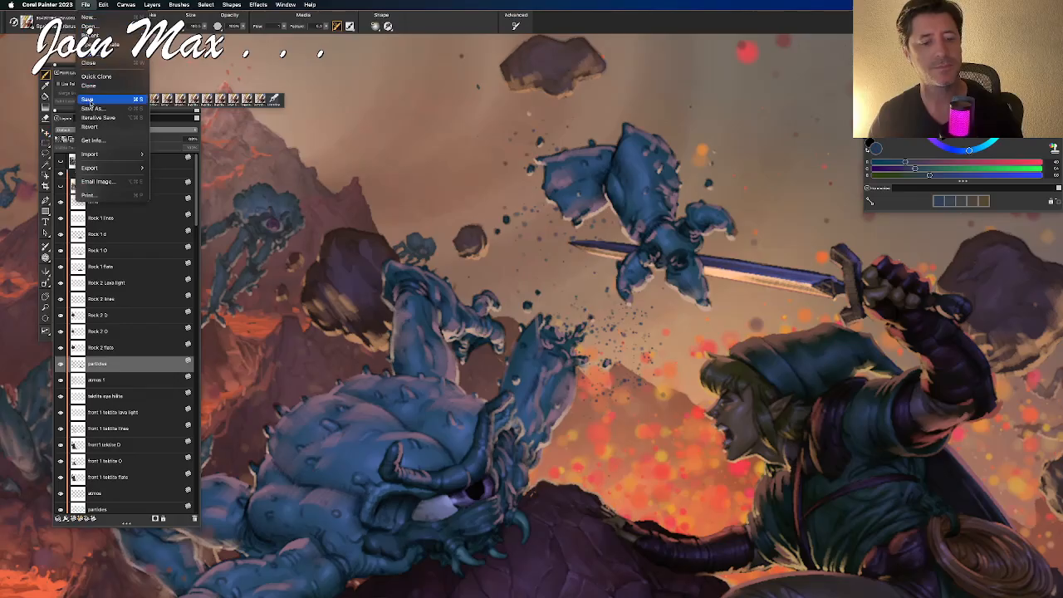
pyautogui.click(88, 100)
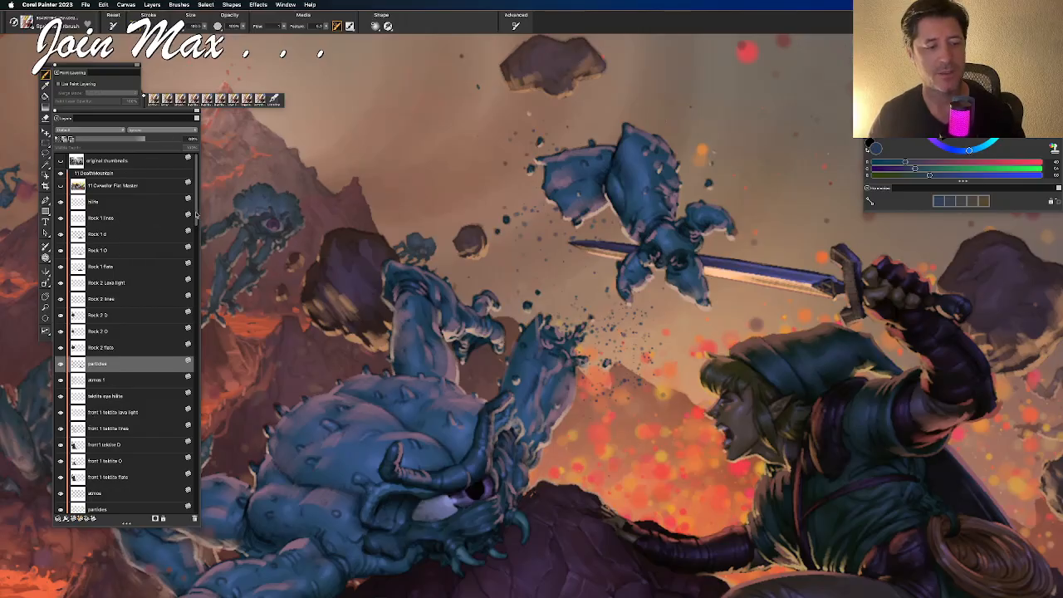
# Rename Layer 4, located between the tektite lines and Tektite D layers, as "tektite blood"
pyautogui.scroll(-5, 175, 247)
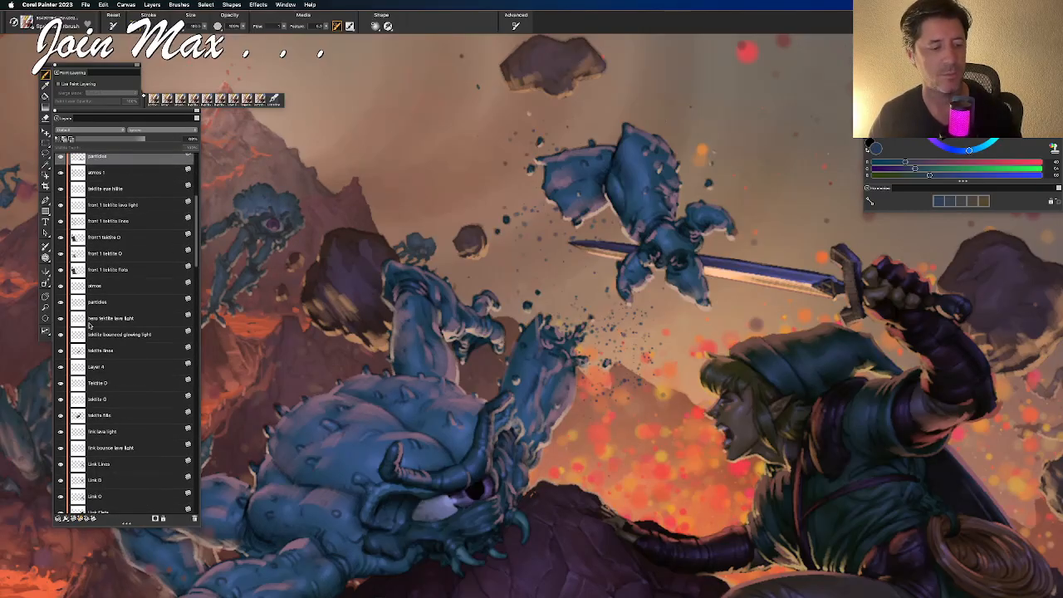
pyautogui.click(60, 415)
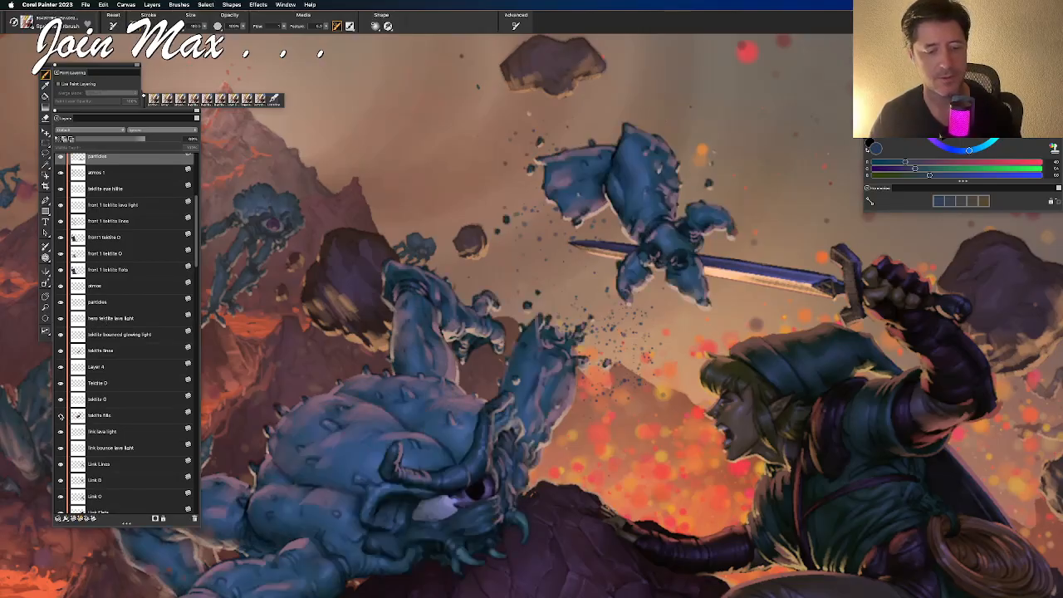
pyautogui.click(60, 415)
pyautogui.click(100, 415)
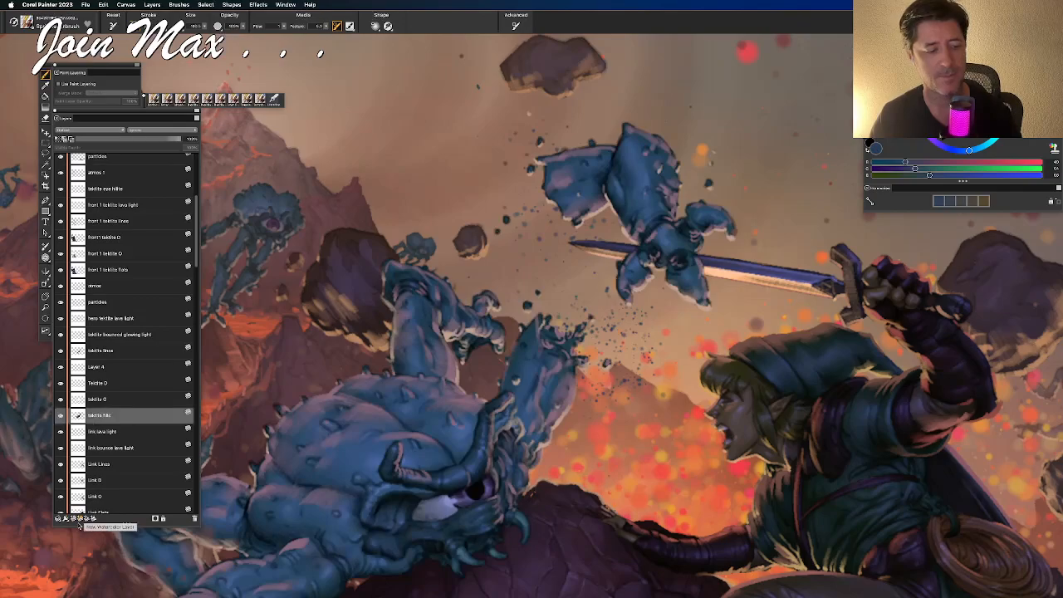
pyautogui.click(60, 367)
pyautogui.click(60, 371)
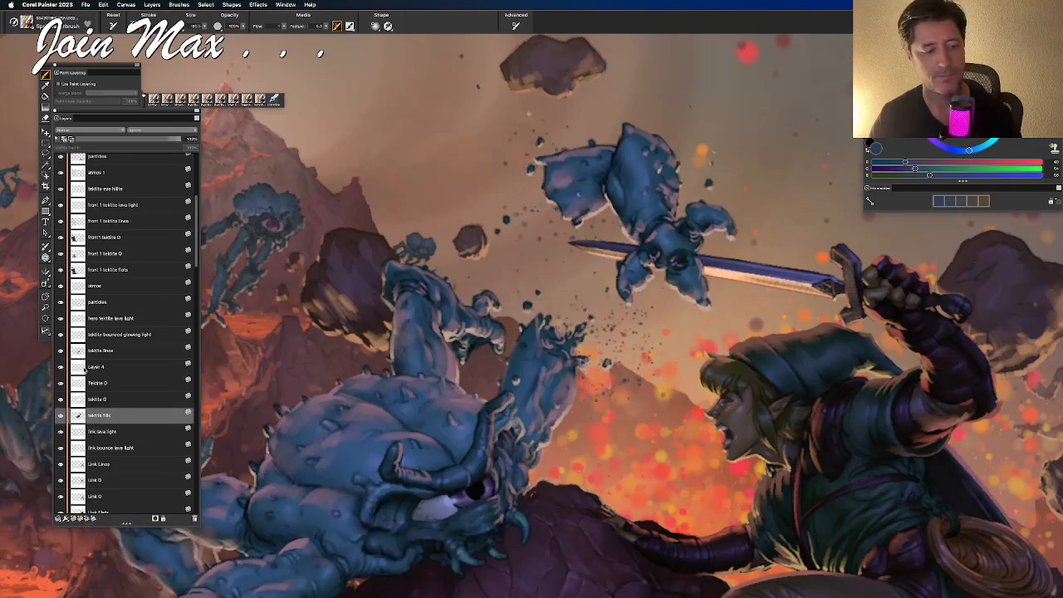
pyautogui.doubleClick(97, 366)
pyautogui.write('tektite blood')
pyautogui.press('Return')
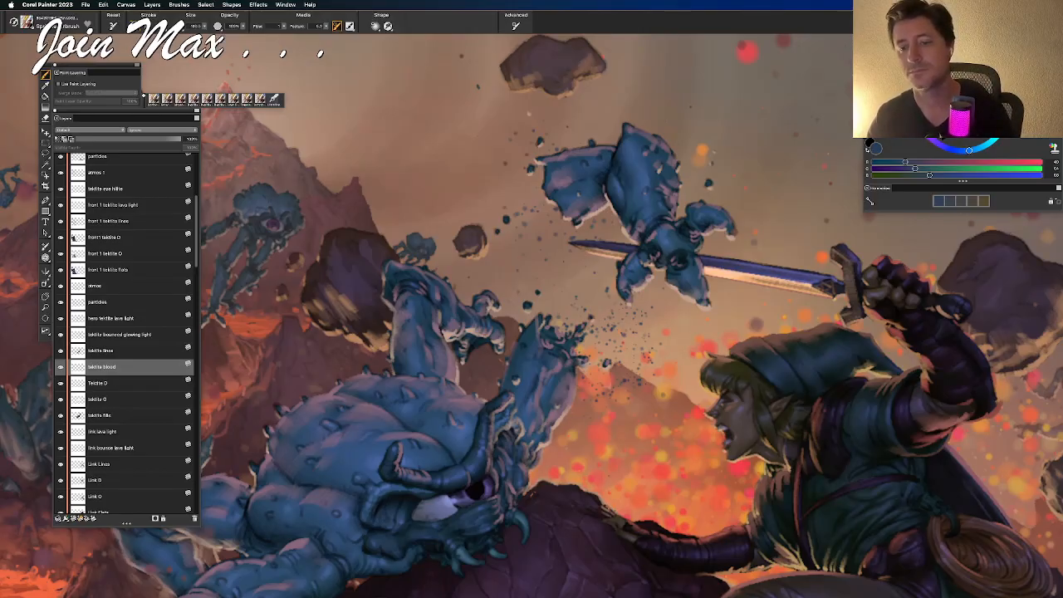
# Sample the blue of the severed tektite limb and shift the paint color to a dark, saturated blue-violet
pyautogui.moveTo(954, 123); pyautogui.dragTo(955, 129)
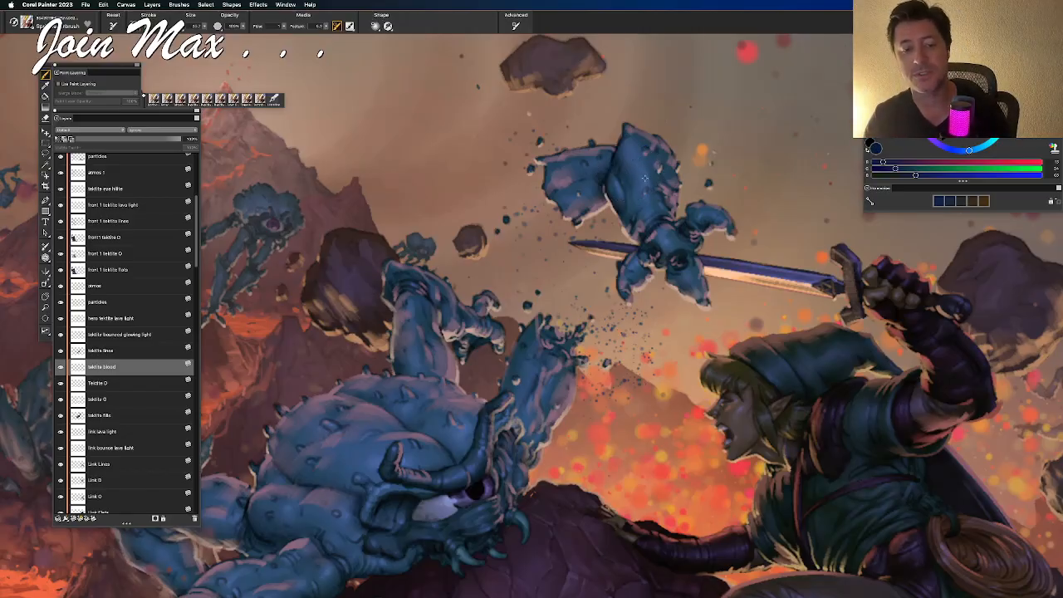
pyautogui.keyDown('alt'); pyautogui.click(645, 178); pyautogui.keyUp('alt')
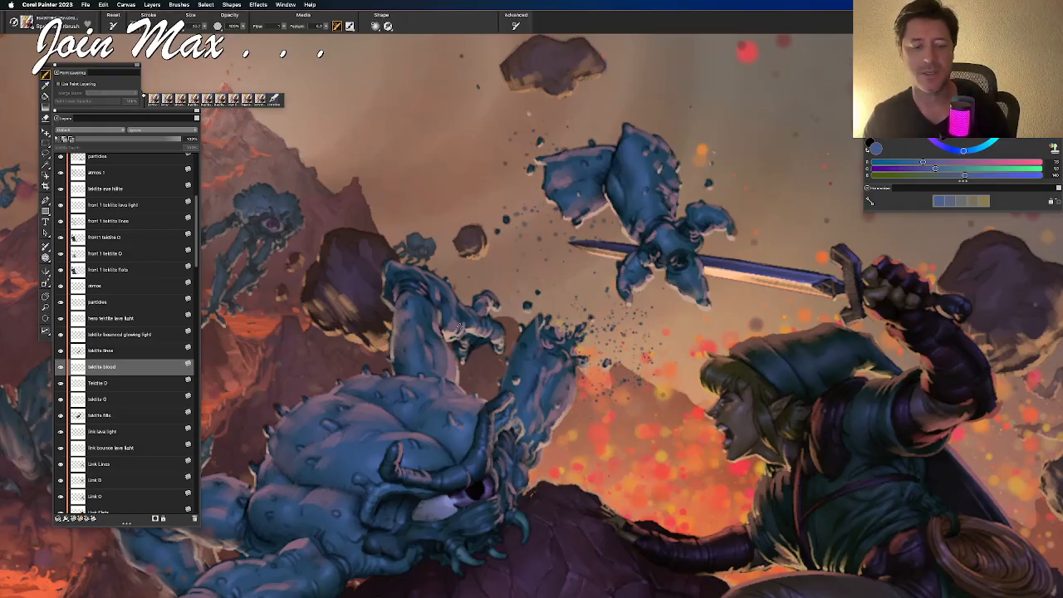
pyautogui.keyDown('alt'); pyautogui.click(644, 177); pyautogui.keyUp('alt')
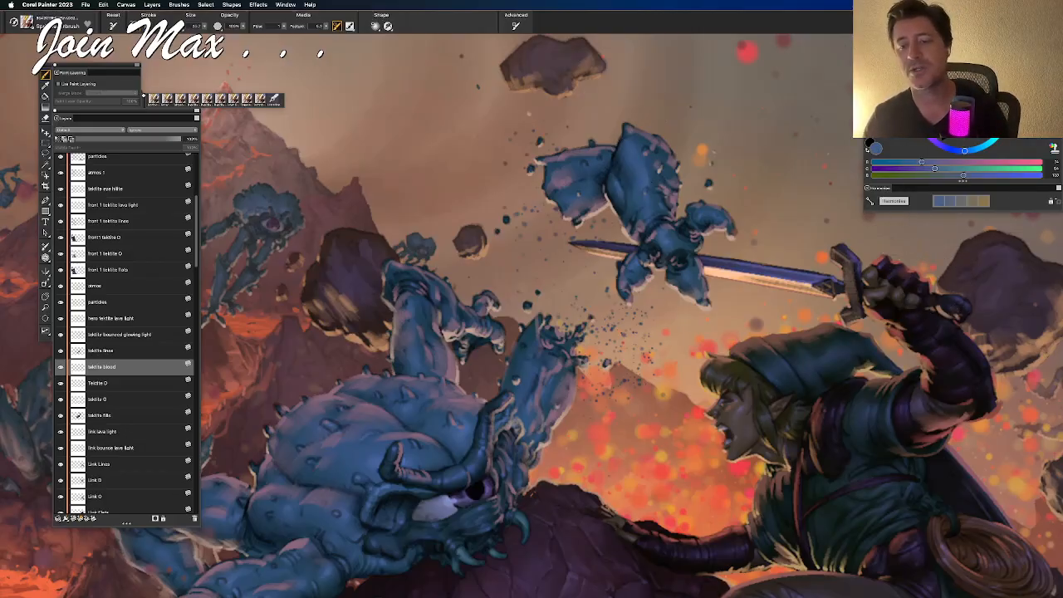
pyautogui.click(948, 148)
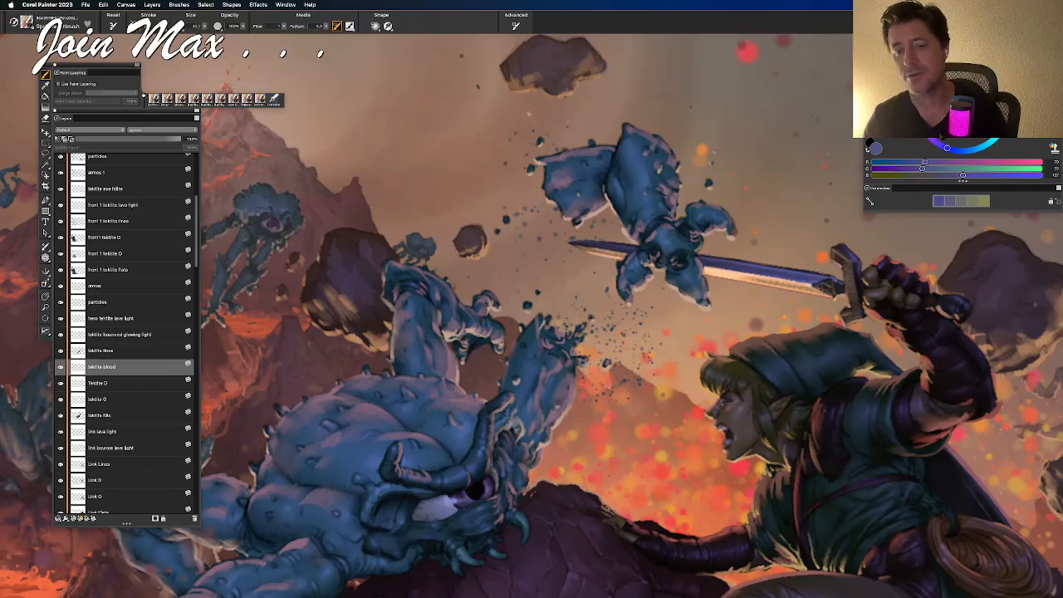
pyautogui.click(950, 113)
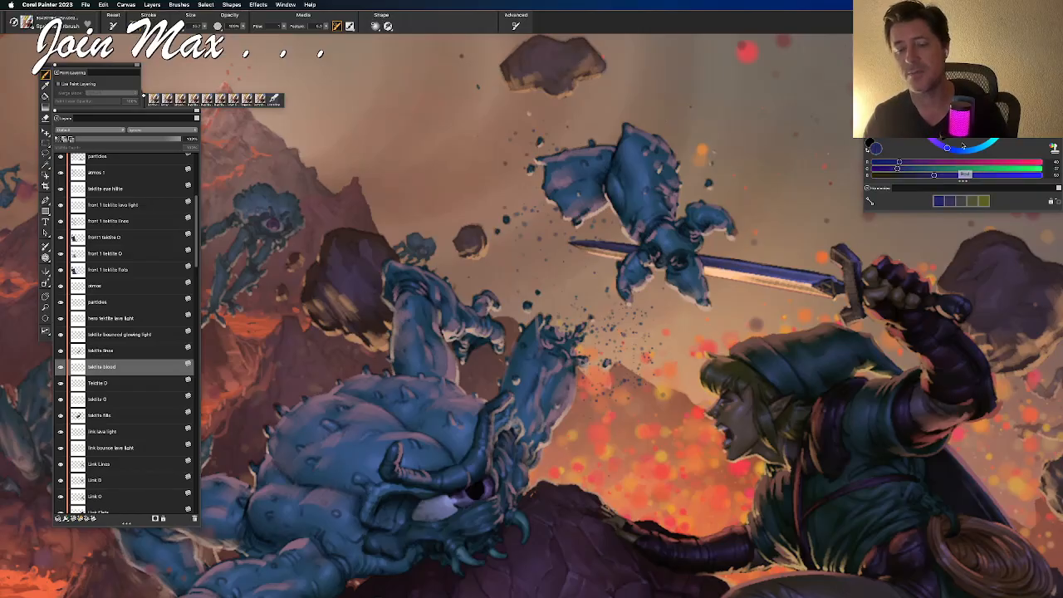
pyautogui.click(954, 115)
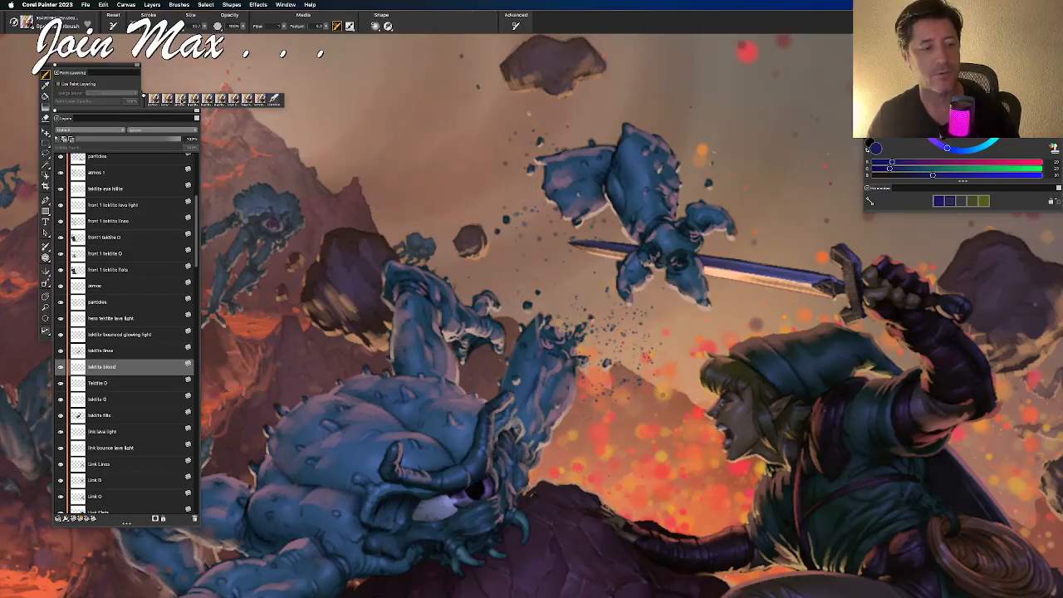
# Switch brushes and paint small dark blue-violet blood strands at the cut end of the airborne tektite limb
pyautogui.click(172, 99)
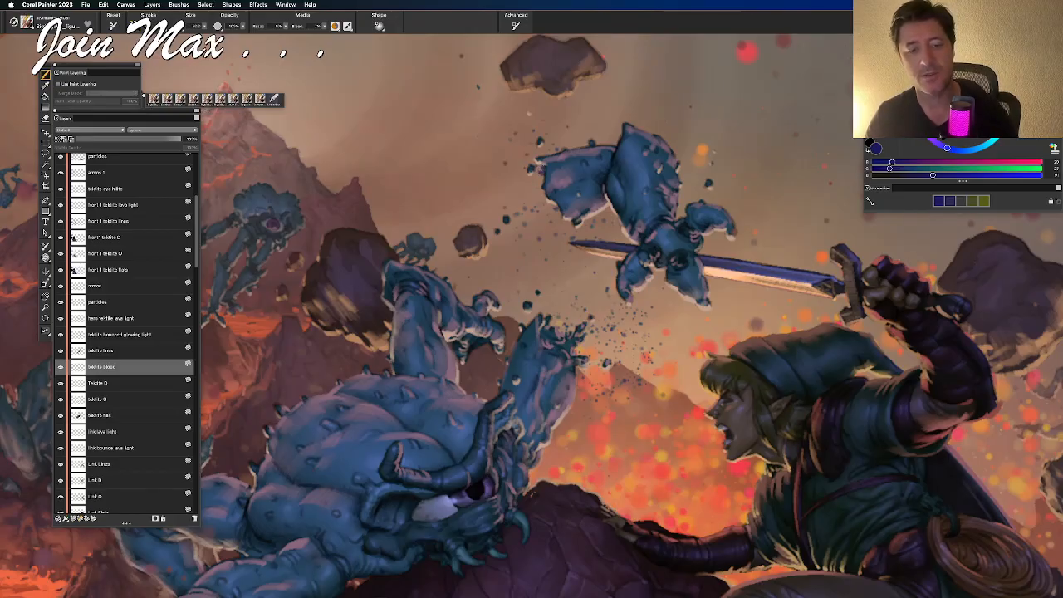
pyautogui.moveTo(538, 170)
pyautogui.mouseDown()
pyautogui.moveTo(506, 162)
pyautogui.moveTo(514, 189)
pyautogui.mouseUp()
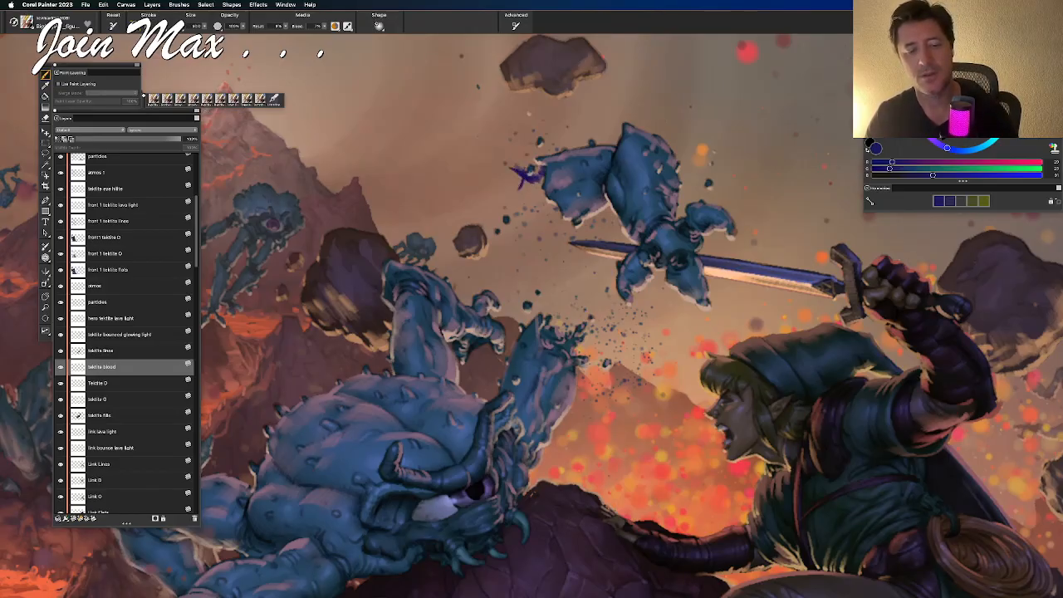
pyautogui.press('super+z')
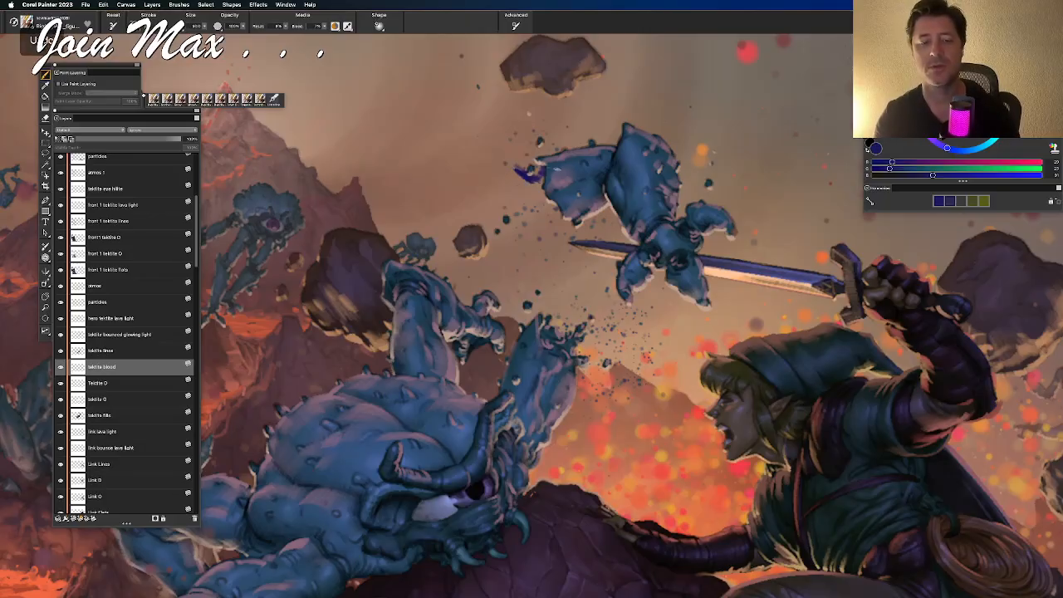
pyautogui.moveTo(544, 195)
pyautogui.mouseDown()
pyautogui.moveTo(538, 181)
pyautogui.moveTo(539, 198)
pyautogui.mouseUp()
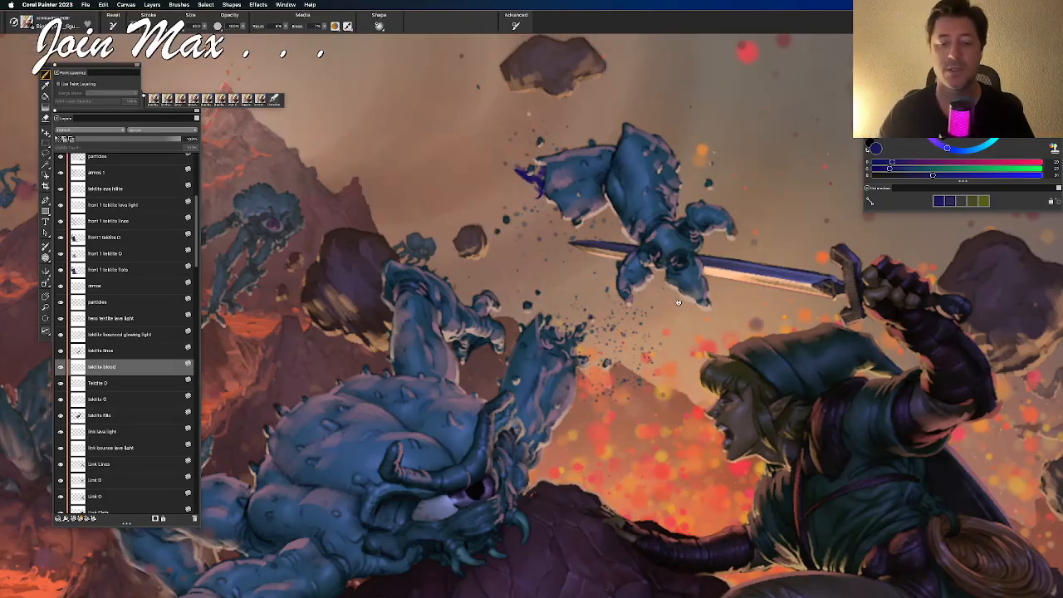
pyautogui.press('Tab')
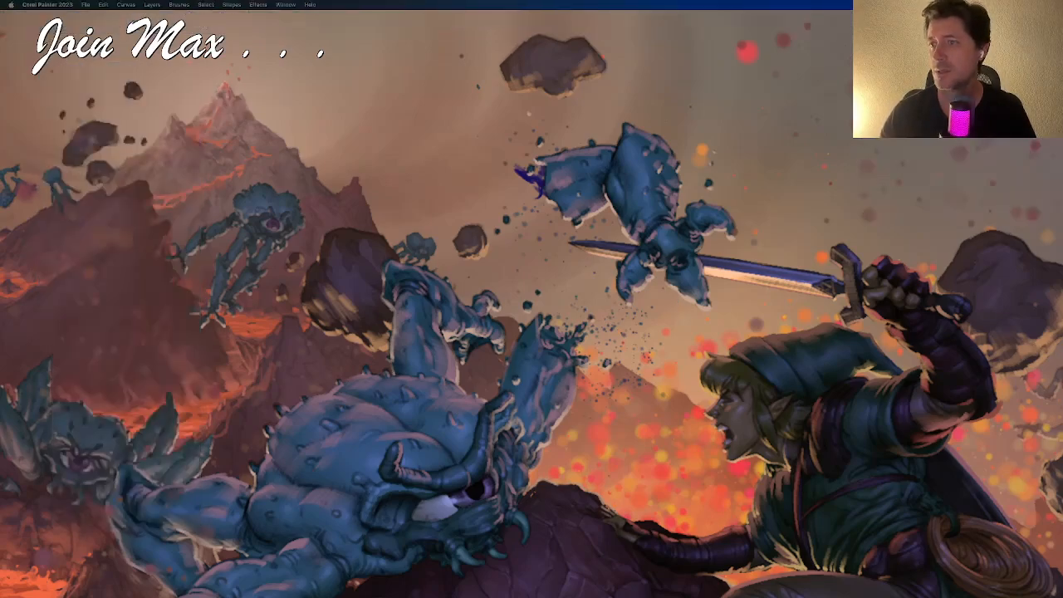
pyautogui.press('Tab')
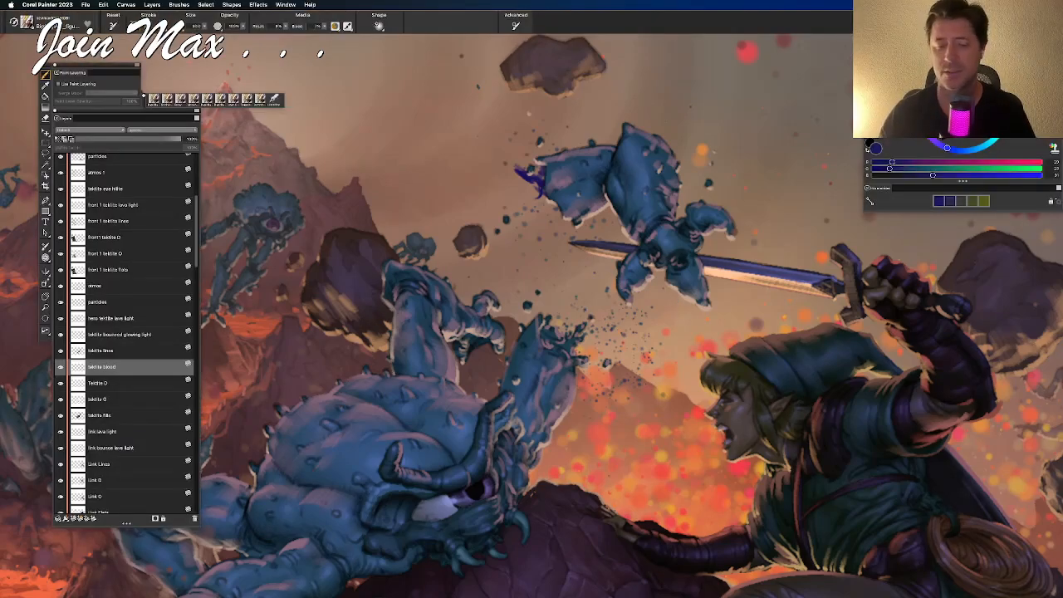
pyautogui.press('Tab')
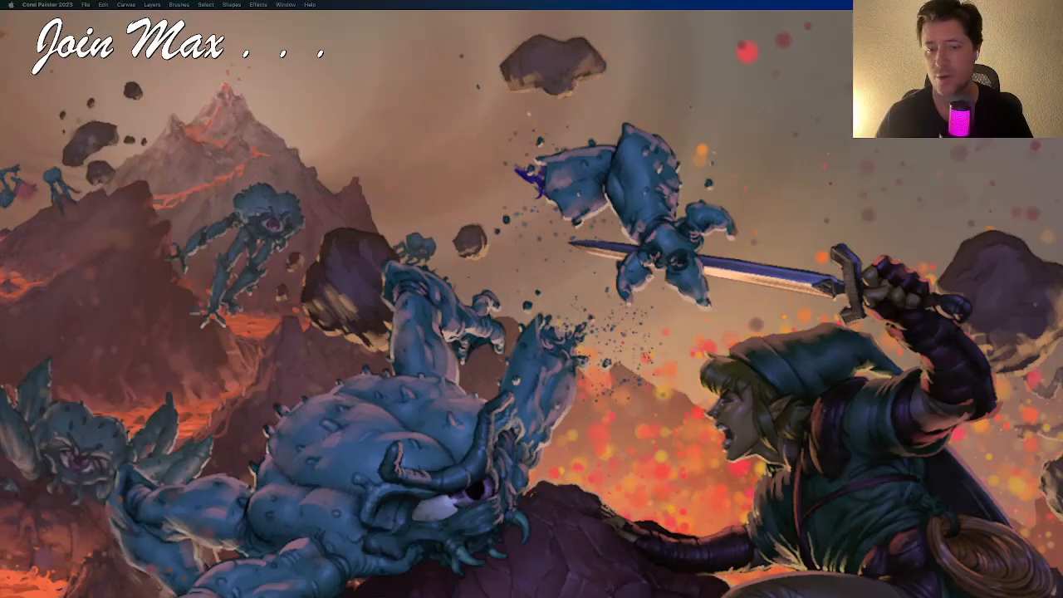
pyautogui.press('Tab')
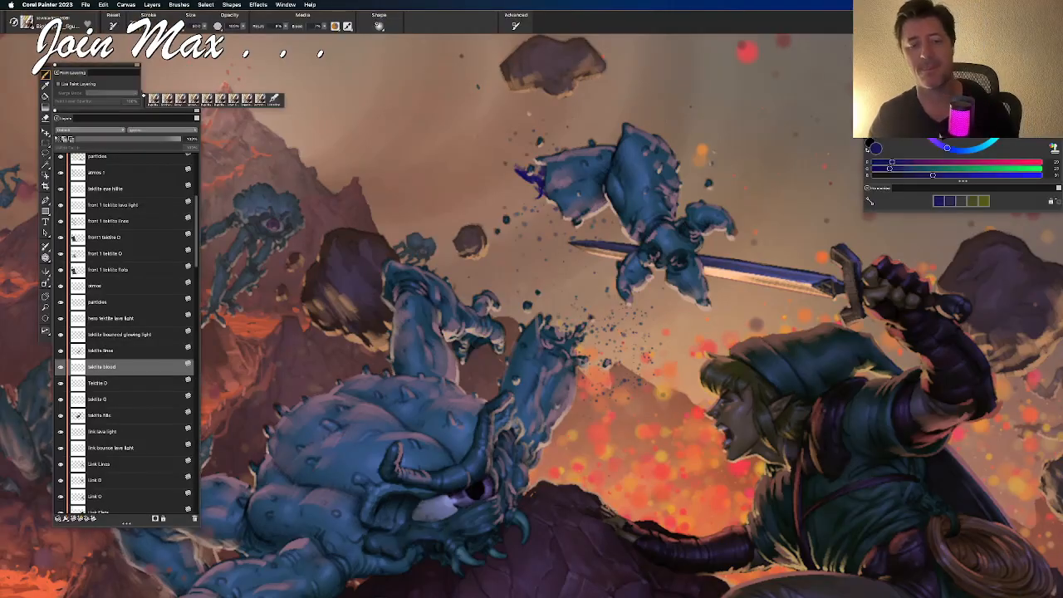
# Extend the blood strands from the cut end of the airborne limb toward the sword tip and thin them with Lasso cut-outs
pyautogui.moveTo(536, 187)
pyautogui.mouseDown()
pyautogui.moveTo(523, 197)
pyautogui.moveTo(545, 211)
pyautogui.mouseUp()
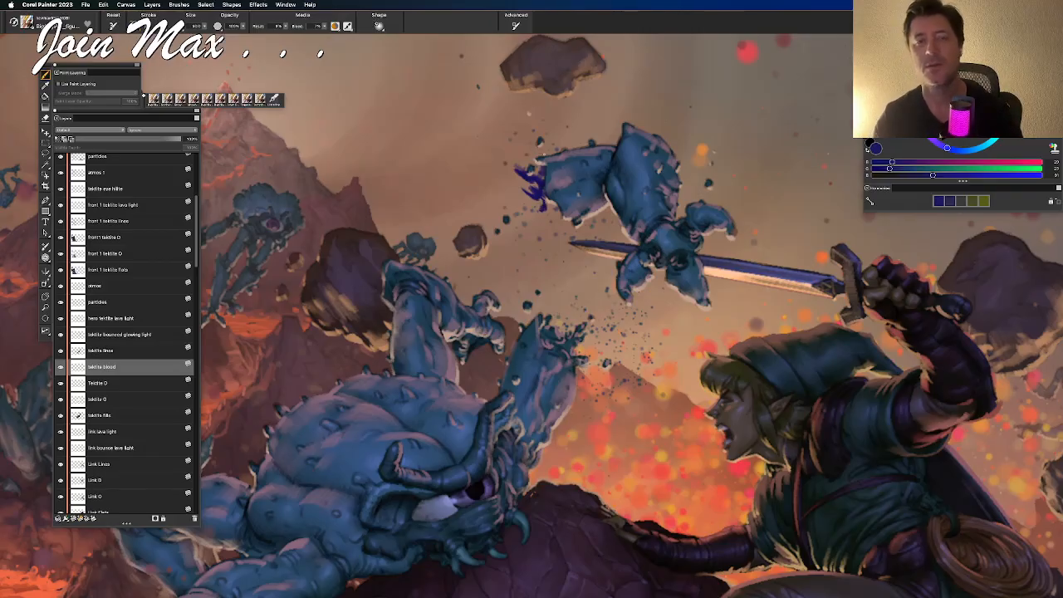
pyautogui.press('super+z')
pyautogui.moveTo(539, 196)
pyautogui.mouseDown()
pyautogui.moveTo(557, 173)
pyautogui.moveTo(559, 209)
pyautogui.mouseUp()
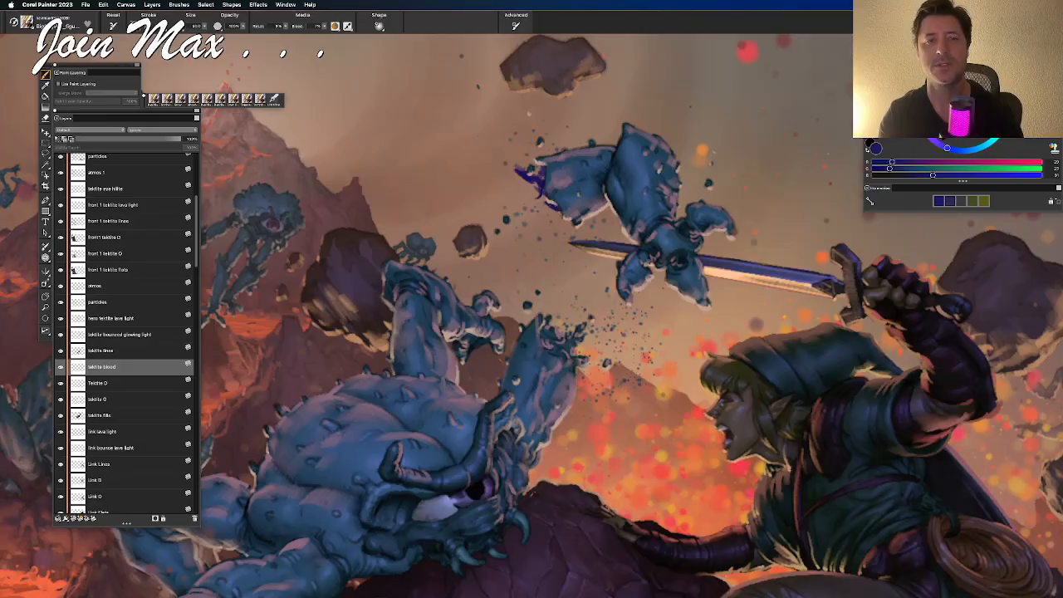
pyautogui.moveTo(545, 210)
pyautogui.mouseDown()
pyautogui.moveTo(542, 247)
pyautogui.moveTo(558, 217)
pyautogui.moveTo(559, 246)
pyautogui.mouseUp()
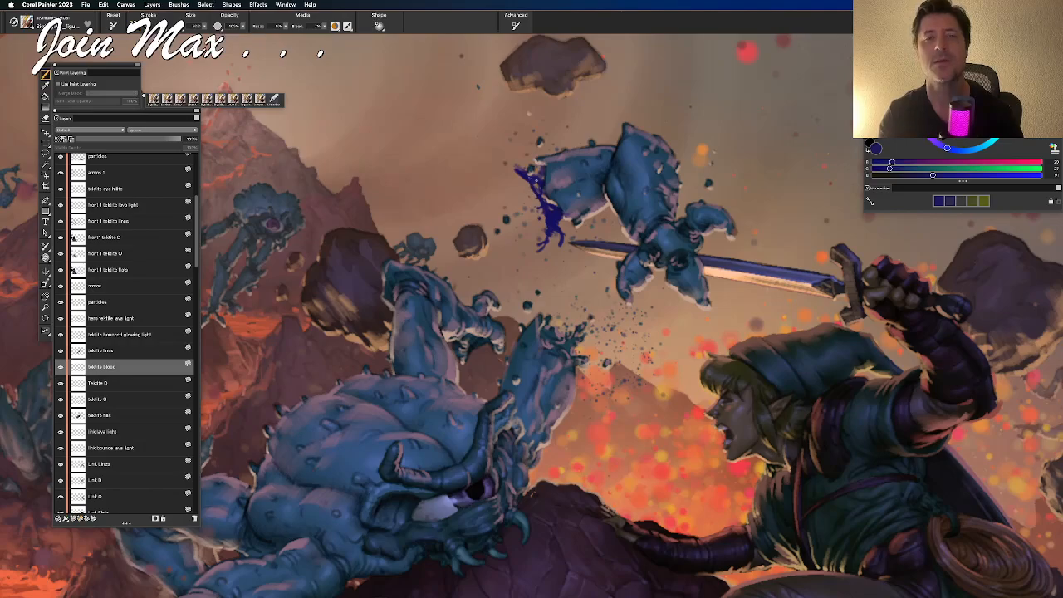
pyautogui.press('l')
pyautogui.moveTo(538, 209)
pyautogui.mouseDown()
pyautogui.moveTo(556, 220)
pyautogui.moveTo(538, 237)
pyautogui.moveTo(535, 185)
pyautogui.mouseUp()
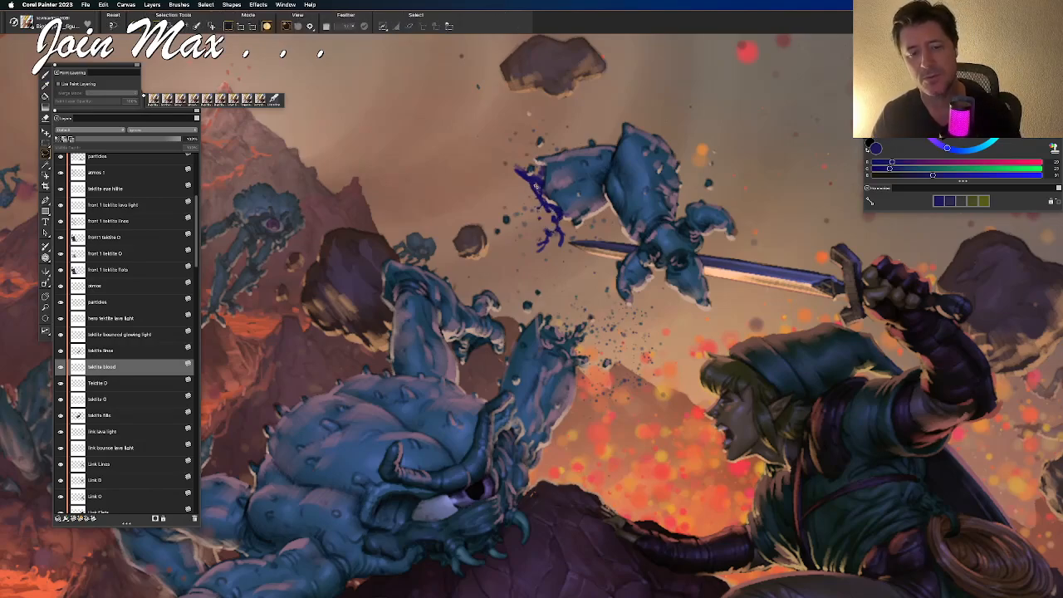
# Paint blue-violet blood splashes bursting from the stump of the large tektite's raised front leg
pyautogui.press('b')
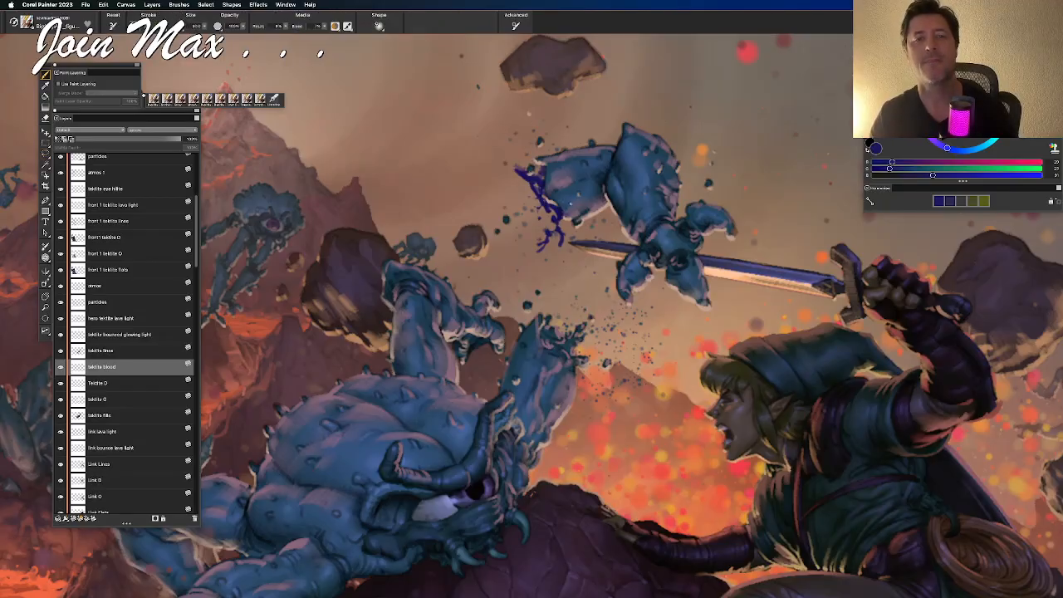
pyautogui.moveTo(545, 328)
pyautogui.mouseDown()
pyautogui.moveTo(555, 354)
pyautogui.moveTo(582, 292)
pyautogui.moveTo(575, 322)
pyautogui.mouseUp()
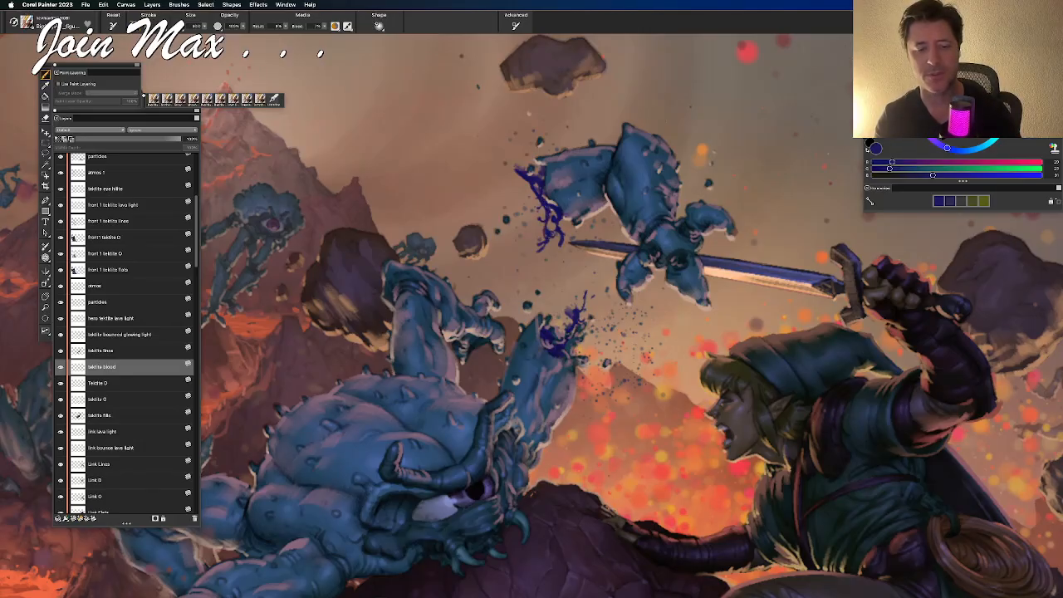
pyautogui.press('super+z')
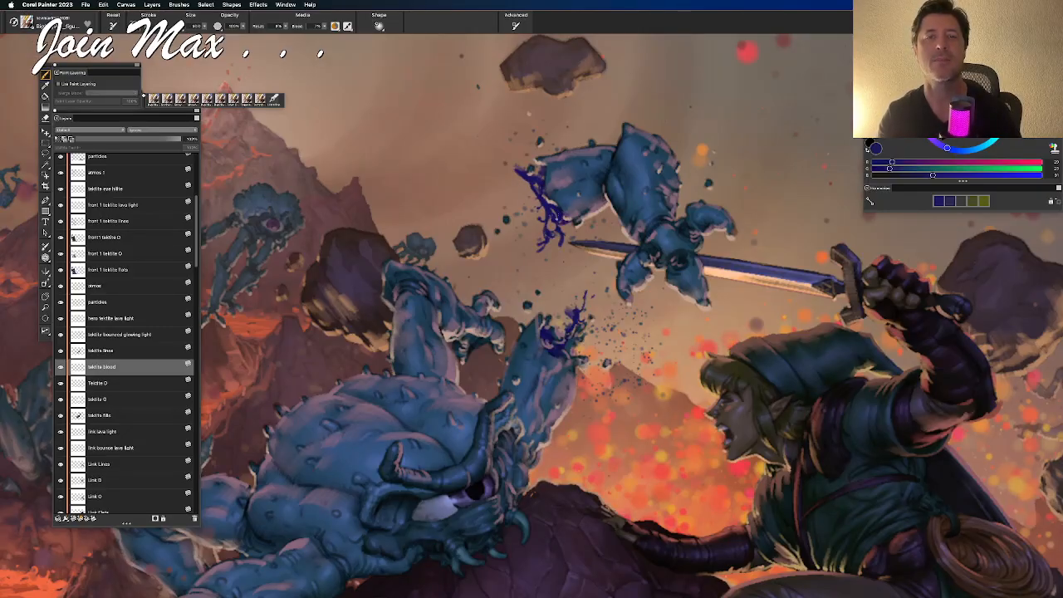
# Lasso part of the upper blood strand beside the airborne limb, delete it and clear the selection
pyautogui.press('l')
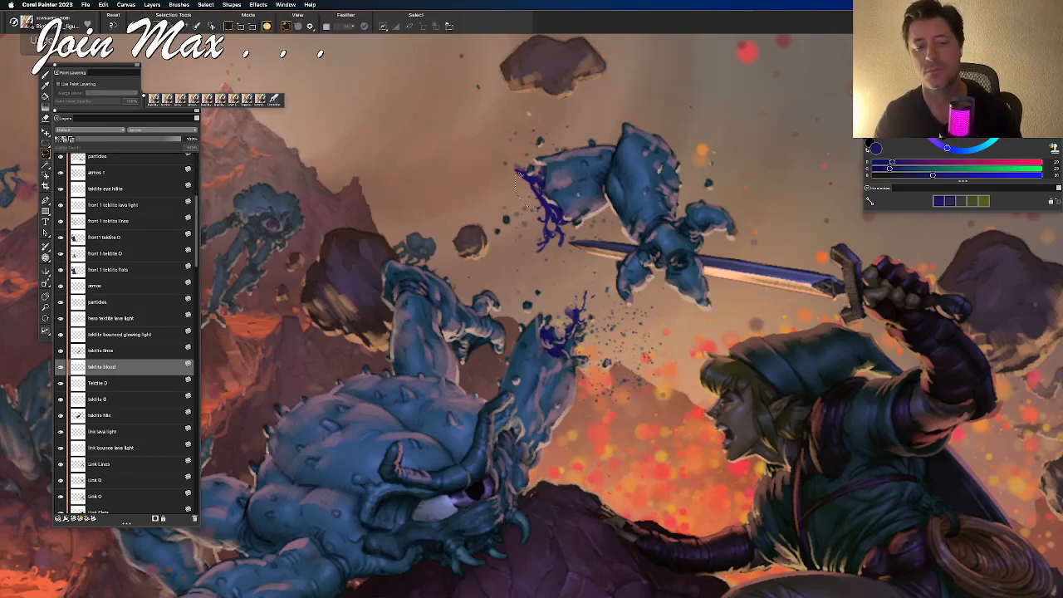
pyautogui.moveTo(530, 173); pyautogui.dragTo(540, 186)
pyautogui.press('Delete')
pyautogui.press('super+d')
pyautogui.press('b')
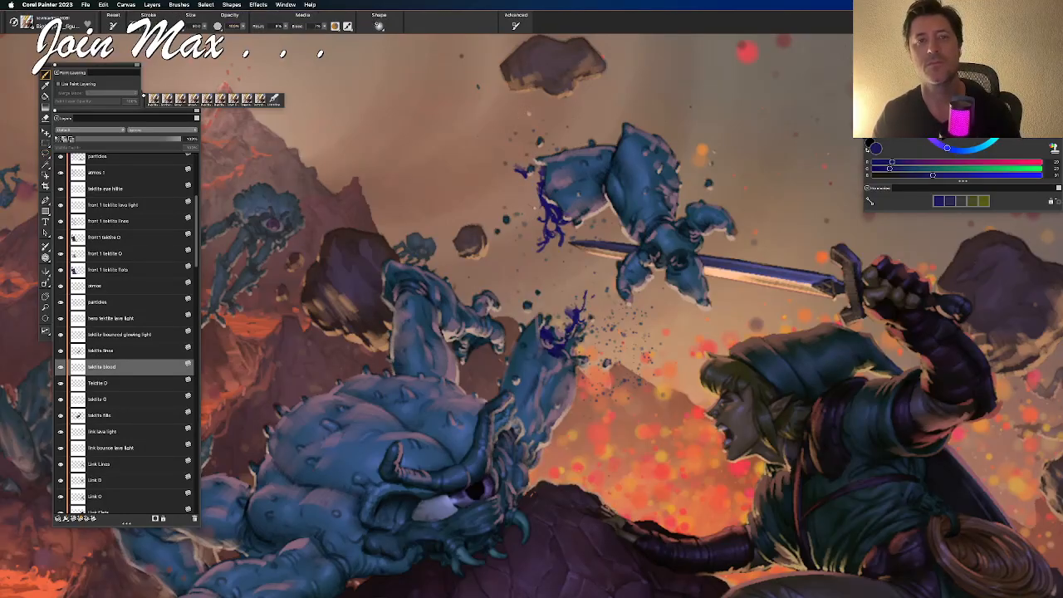
# Paint additional curling blood strands below the airborne limb's cut end, undoing the strokes that do not fit
pyautogui.moveTo(541, 190)
pyautogui.mouseDown()
pyautogui.moveTo(525, 209)
pyautogui.moveTo(541, 217)
pyautogui.moveTo(514, 219)
pyautogui.moveTo(515, 206)
pyautogui.moveTo(524, 217)
pyautogui.moveTo(537, 208)
pyautogui.moveTo(527, 237)
pyautogui.moveTo(546, 231)
pyautogui.mouseUp()
pyautogui.press('super+z')
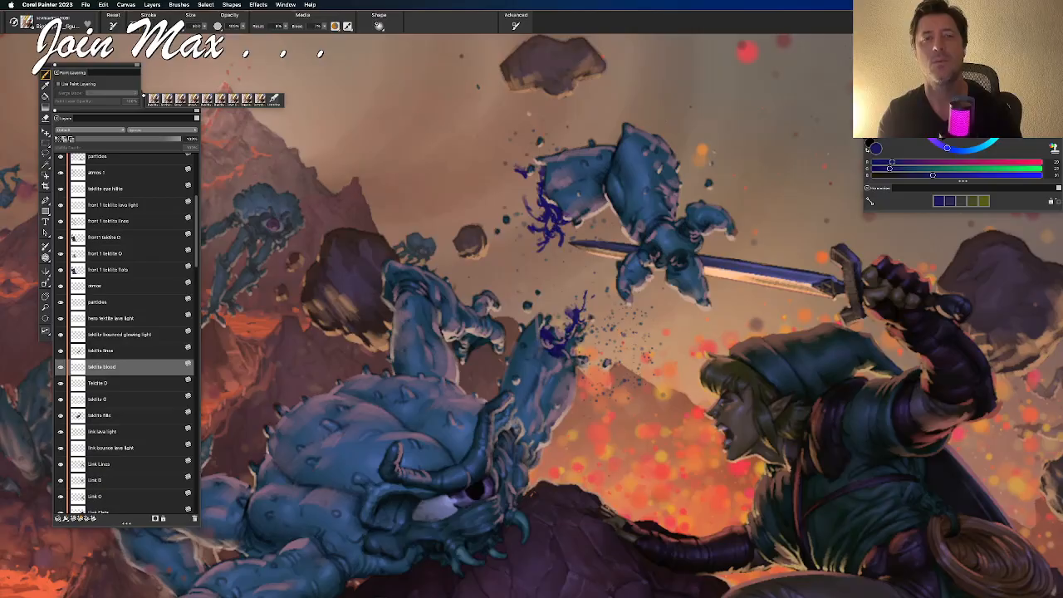
pyautogui.press('super+z')
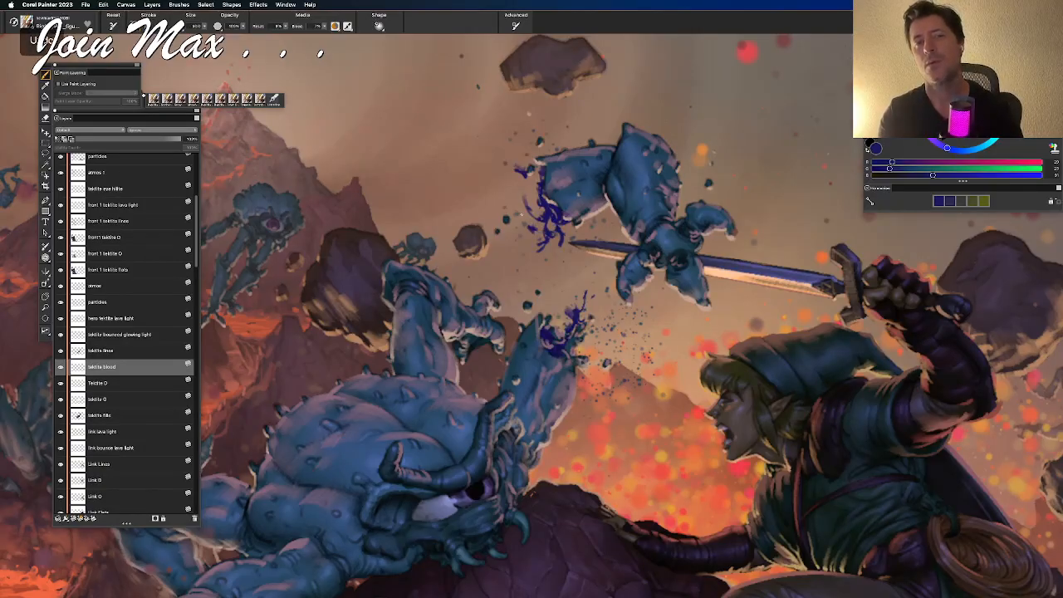
pyautogui.press('super+z')
pyautogui.moveTo(539, 221)
pyautogui.mouseDown()
pyautogui.moveTo(532, 230)
pyautogui.moveTo(543, 228)
pyautogui.mouseUp()
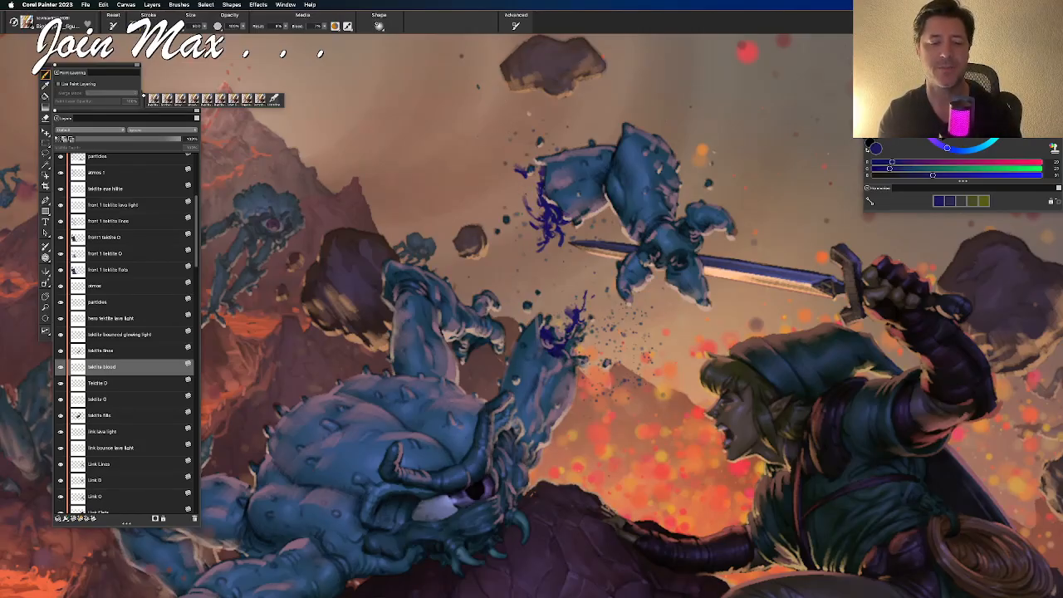
# Undo the last few blood strokes painted around the severed limb and stump
pyautogui.press('super+z')
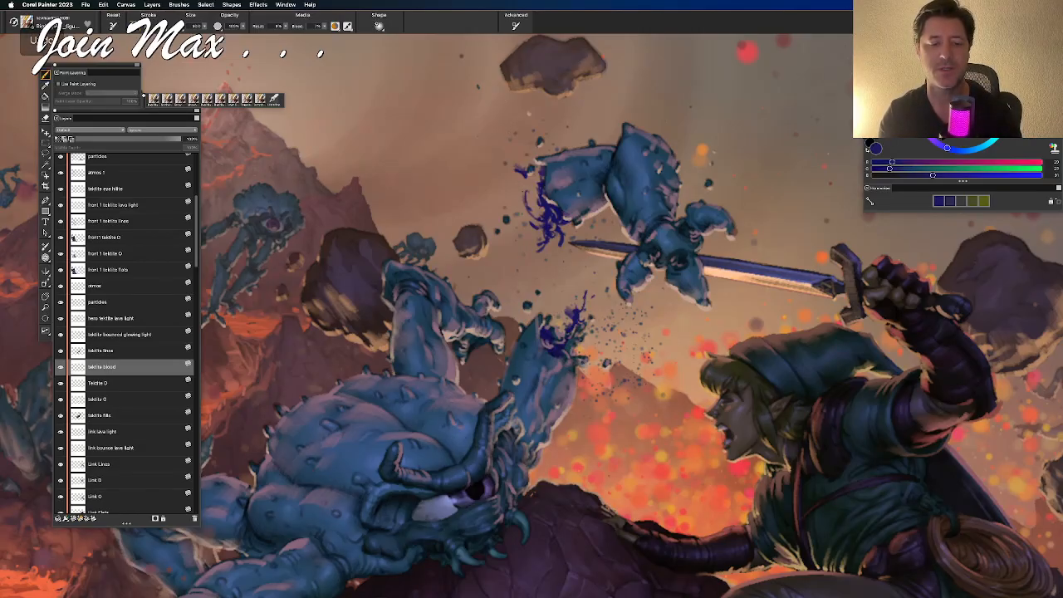
pyautogui.press('super+z')
pyautogui.press('super+z')
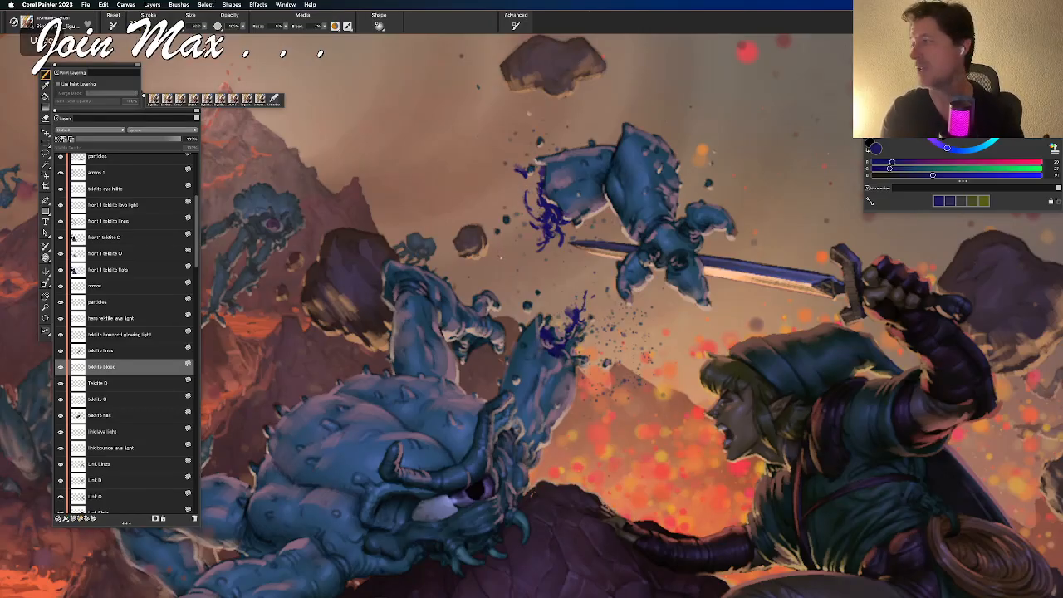
pyautogui.press('super+z')
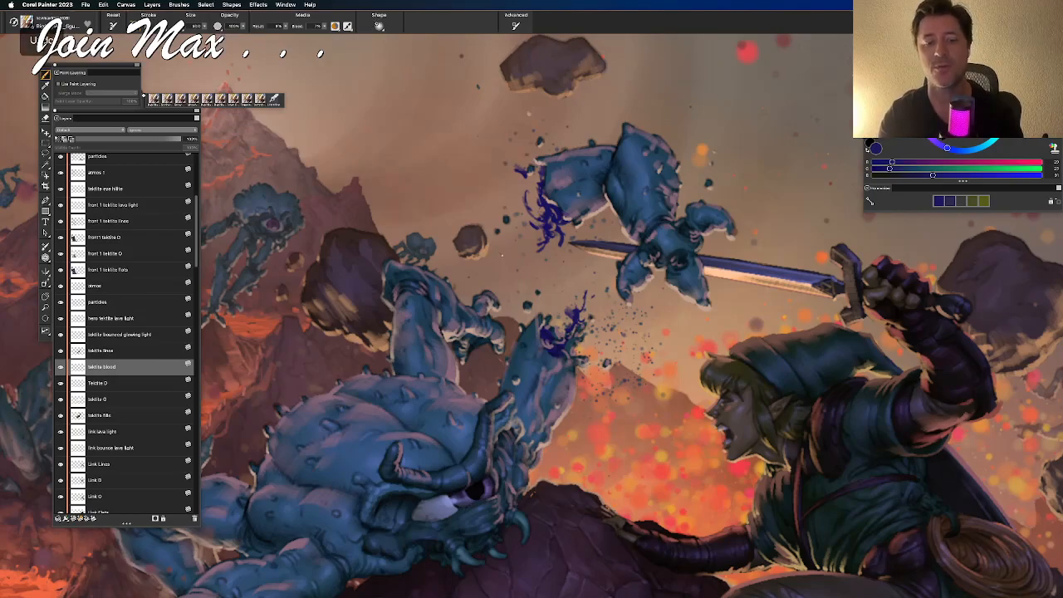
# Paint curling blood strands around the airborne limb's cut end and thicken the splash on the raised leg's stump
pyautogui.moveTo(529, 164)
pyautogui.mouseDown()
pyautogui.moveTo(537, 184)
pyautogui.moveTo(538, 171)
pyautogui.moveTo(516, 206)
pyautogui.moveTo(529, 261)
pyautogui.mouseUp()
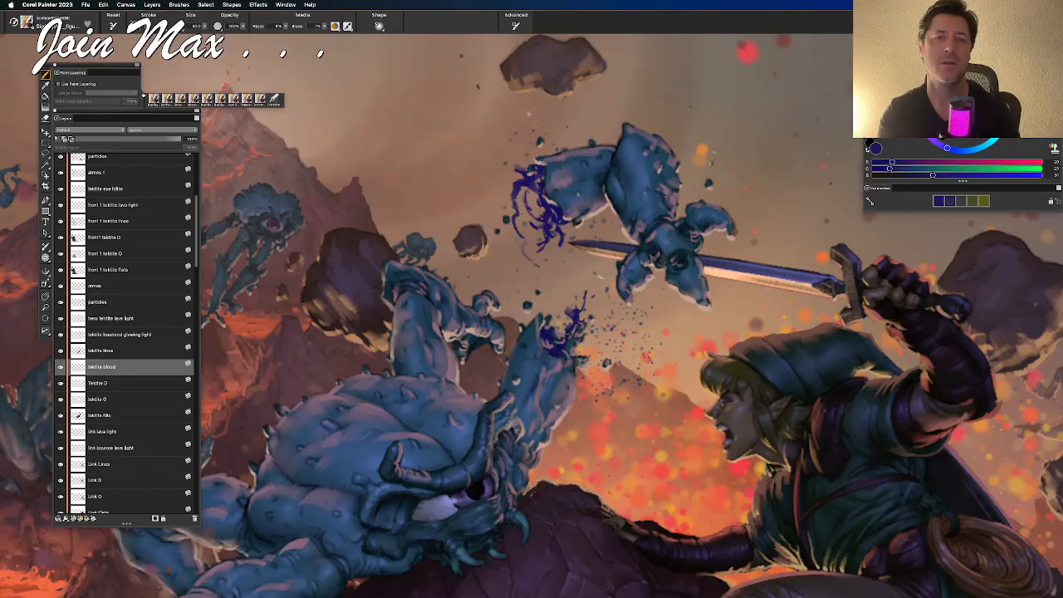
pyautogui.moveTo(580, 286); pyautogui.dragTo(558, 334)
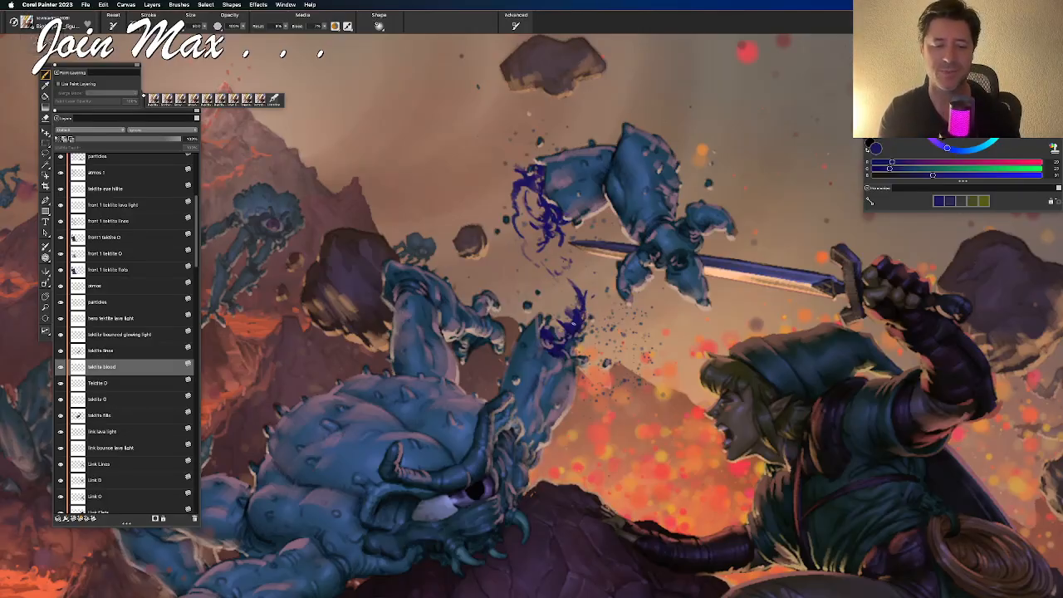
pyautogui.moveTo(579, 343); pyautogui.dragTo(570, 353)
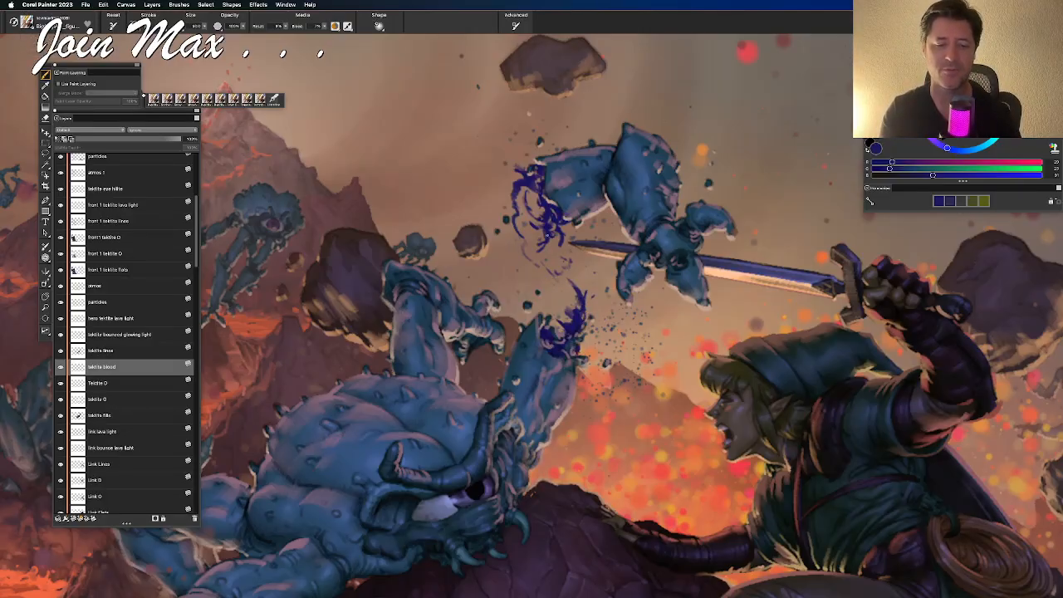
# Sample the blue-violet from the stump's blood and move the Color and Layers palette next to the layer list
pyautogui.scroll(-7, 533, 302)
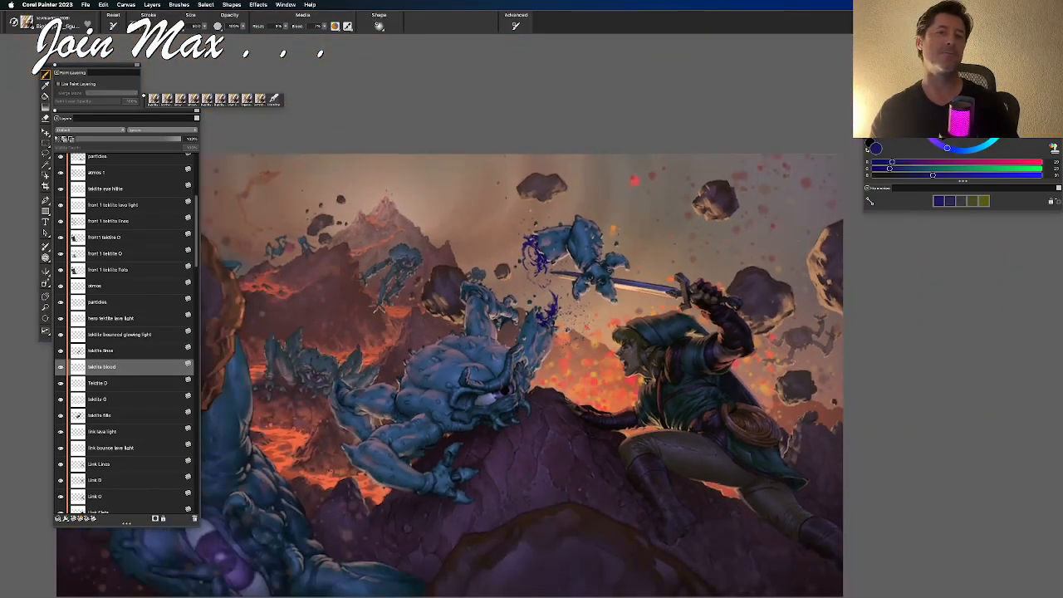
pyautogui.scroll(-5, 477, 349)
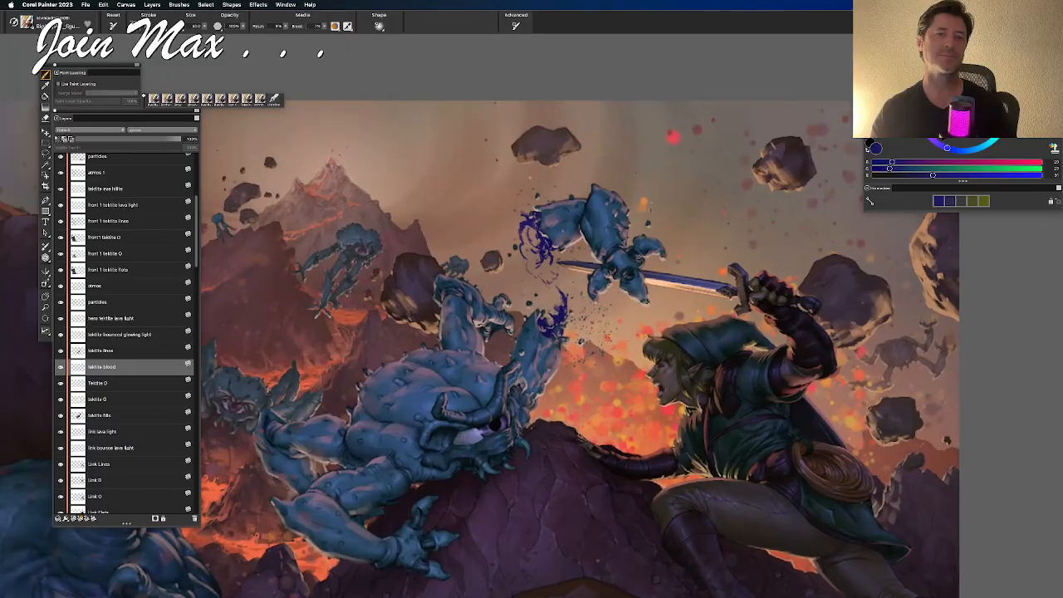
pyautogui.scroll(6, 526, 299)
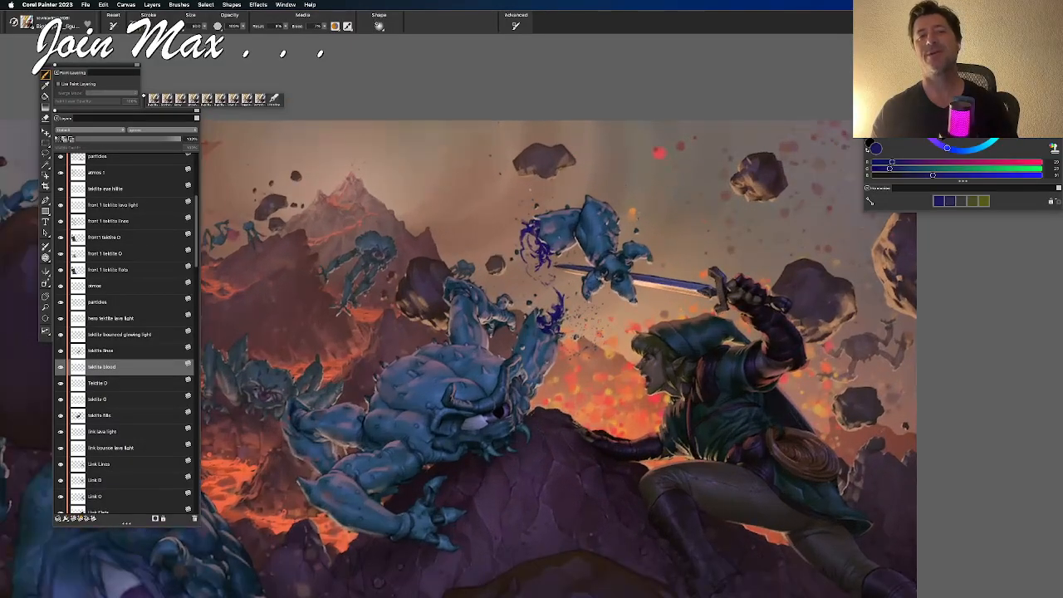
pyautogui.scroll(2, 556, 287)
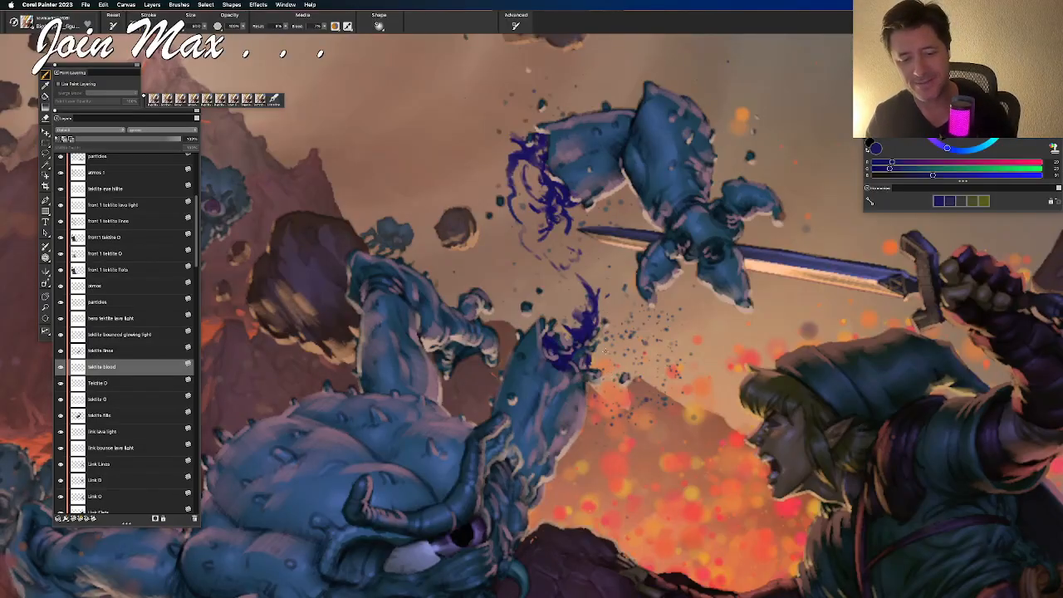
pyautogui.keyDown('alt'); pyautogui.click(591, 320); pyautogui.keyUp('alt')
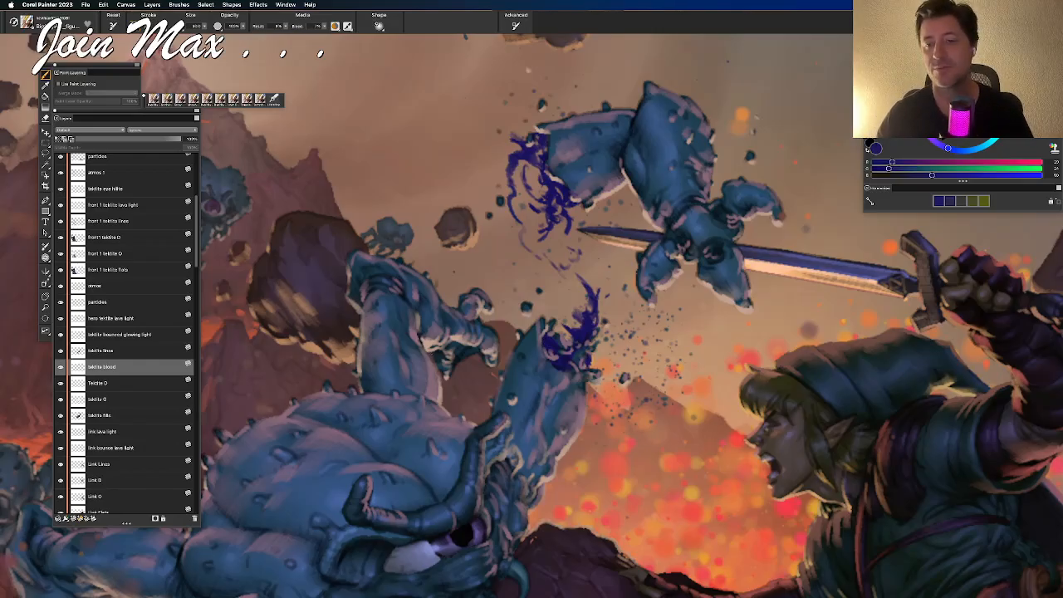
pyautogui.moveTo(954, 38); pyautogui.dragTo(292, 434)
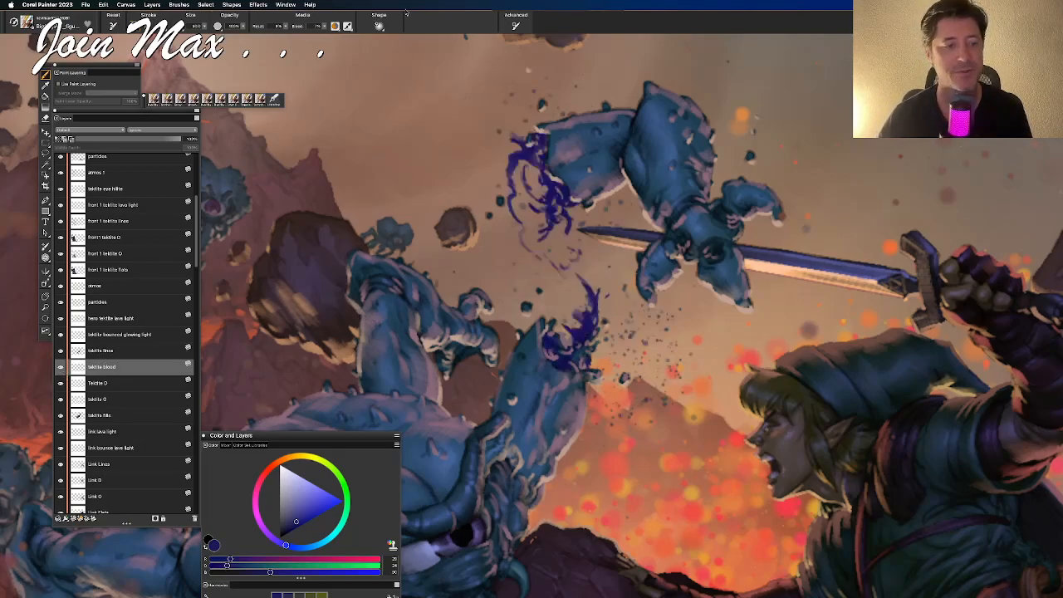
# Tone down the tektite blood layer with Adjust Colors, using Uniform Color, saturation at about -59% and a slightly reduced value
pyautogui.click(258, 5)
pyautogui.moveTo(262, 50)
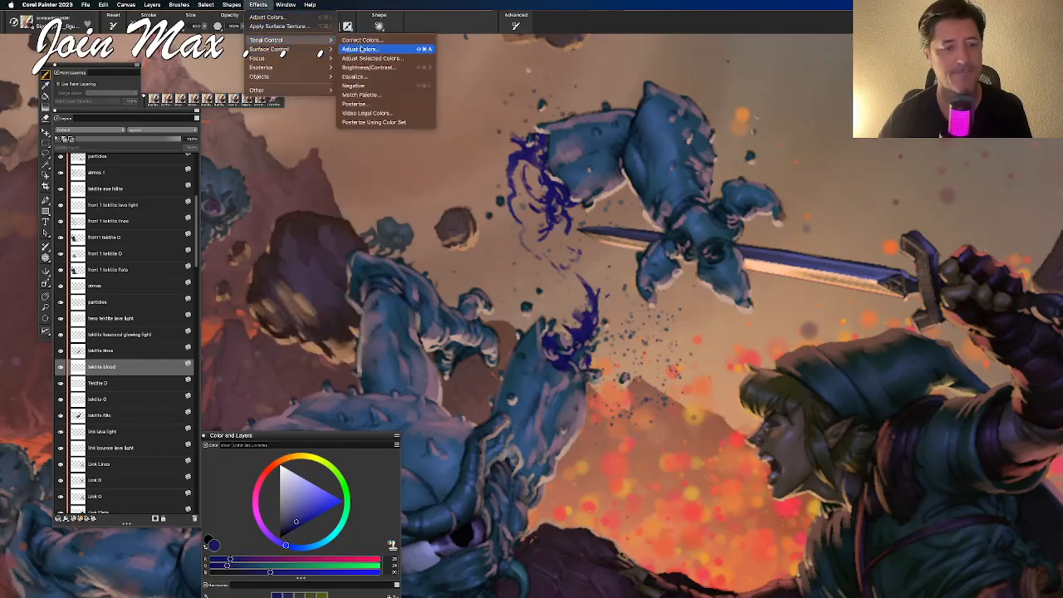
pyautogui.click(360, 49)
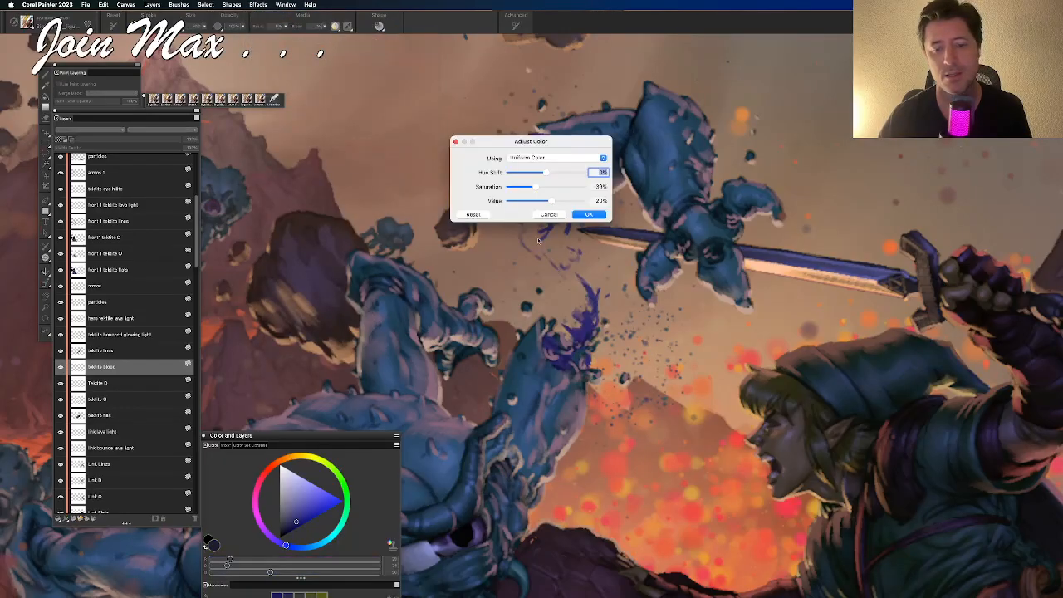
pyautogui.moveTo(535, 186)
pyautogui.mouseDown()
pyautogui.moveTo(525, 186)
pyautogui.moveTo(539, 200)
pyautogui.moveTo(532, 187)
pyautogui.moveTo(529, 203)
pyautogui.moveTo(540, 202)
pyautogui.mouseUp()
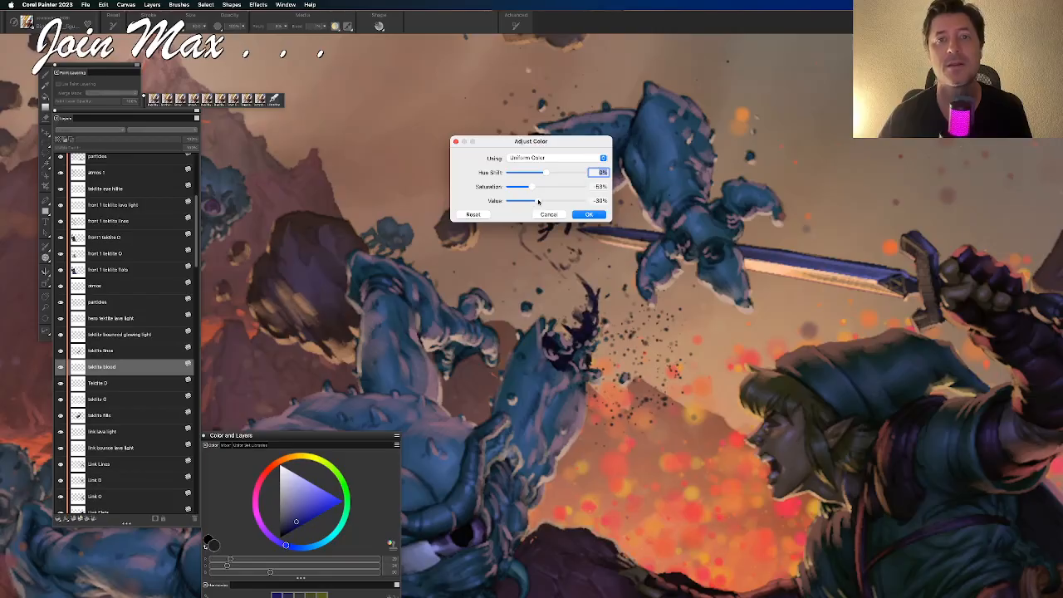
pyautogui.moveTo(532, 188)
pyautogui.mouseDown()
pyautogui.moveTo(546, 203)
pyautogui.moveTo(529, 188)
pyautogui.mouseUp()
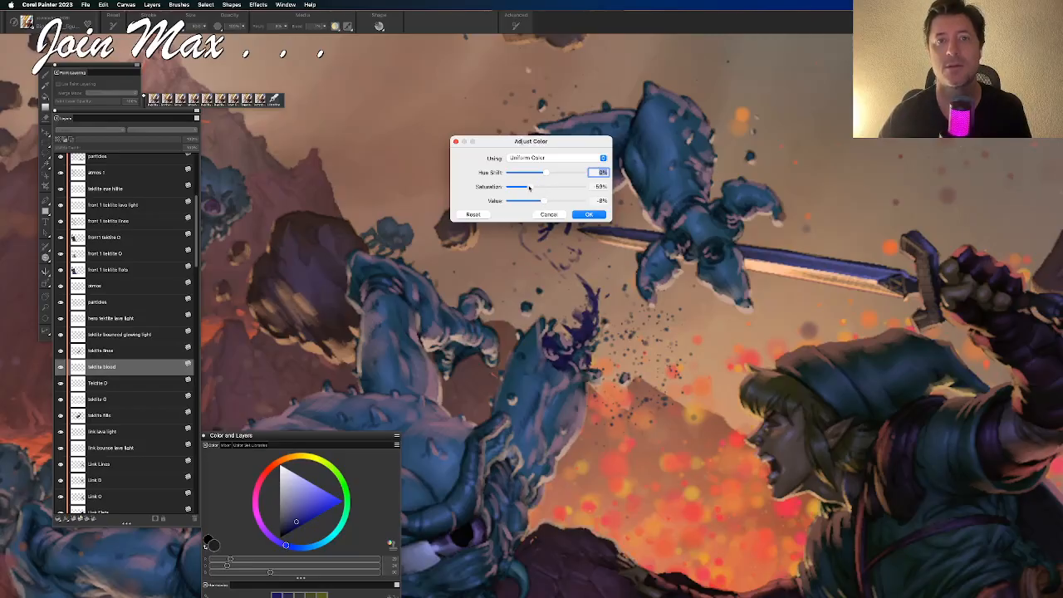
pyautogui.click(587, 214)
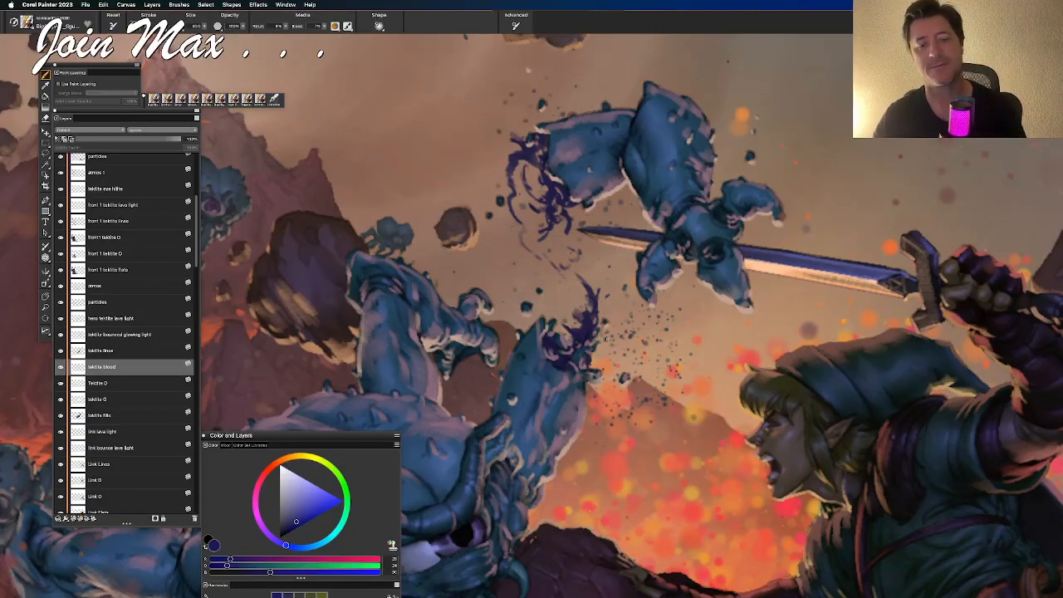
# Examine the toned-down blood against the whole illustration and up close around the limb and stump
pyautogui.press('super+minus')
pyautogui.press('super+minus')
pyautogui.press('super+minus')
pyautogui.press('super+minus')
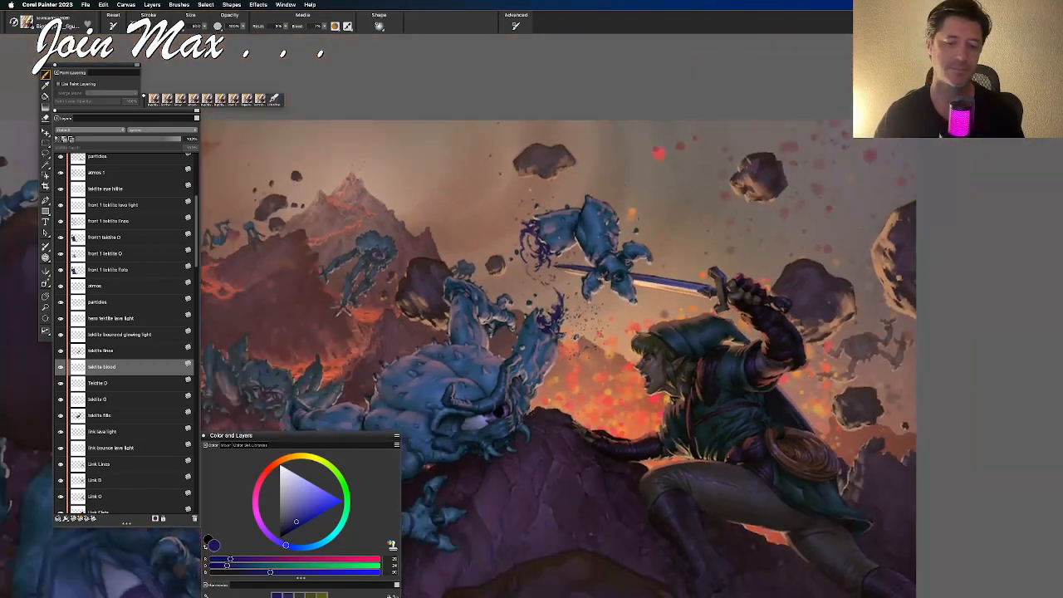
pyautogui.press('super+equal')
pyautogui.press('super+equal')
pyautogui.press('super+equal')
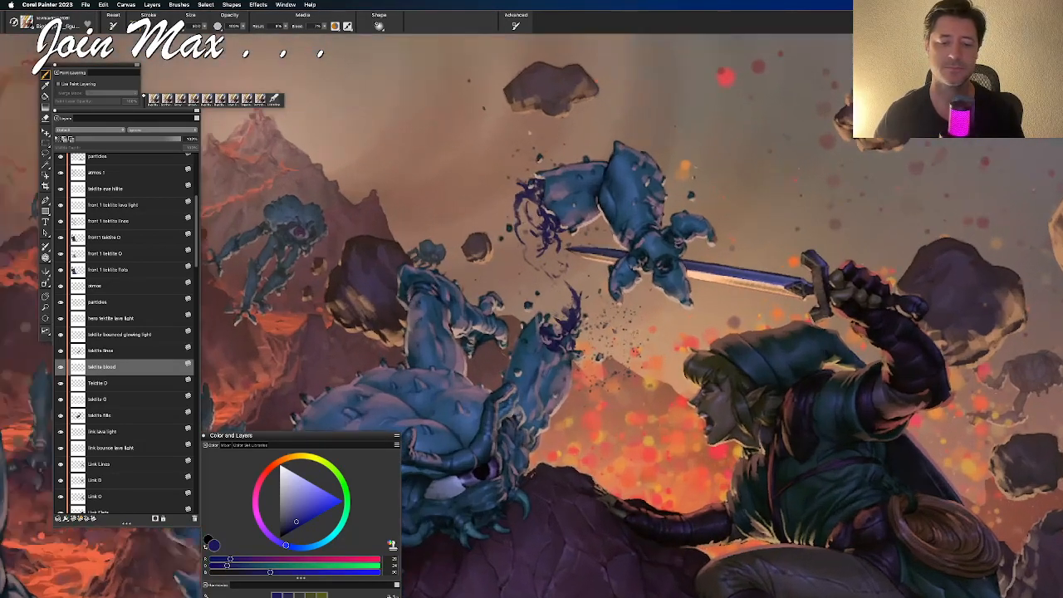
pyautogui.moveTo(607, 394); pyautogui.dragTo(604, 370)
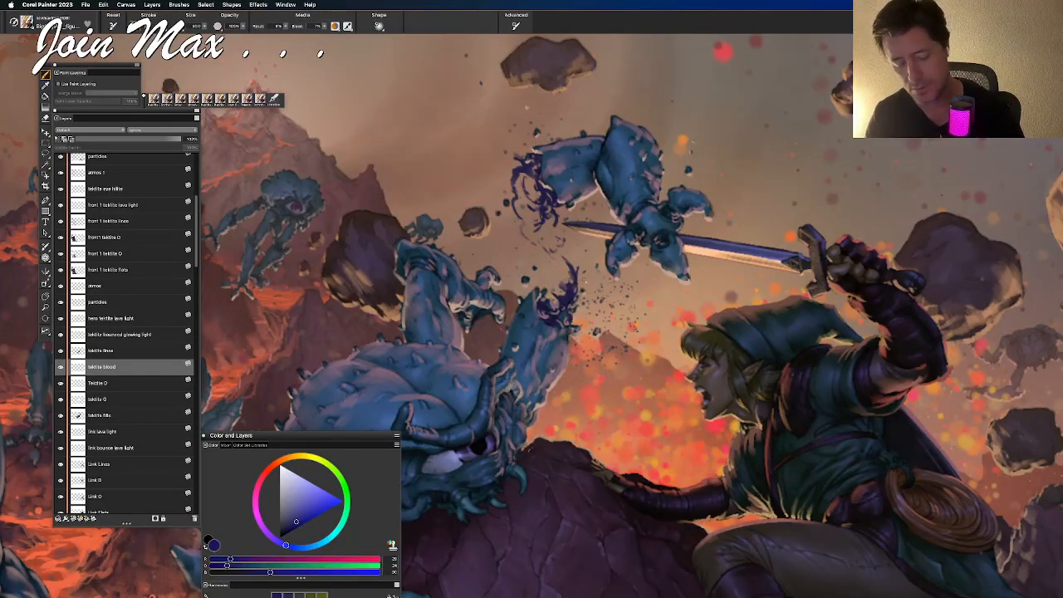
# Sample the dark blood color and shift its RGB values to a muted pink for highlights, moving the color palette slightly higher
pyautogui.keyDown('alt'); pyautogui.click(569, 296); pyautogui.keyUp('alt')
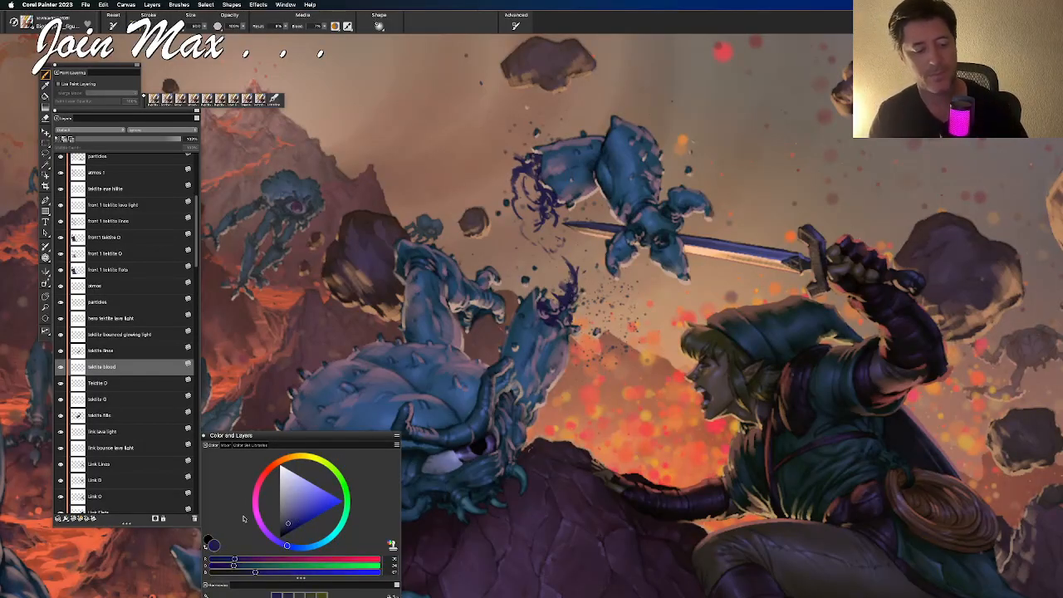
pyautogui.click(275, 558)
pyautogui.click(275, 564)
pyautogui.click(297, 571)
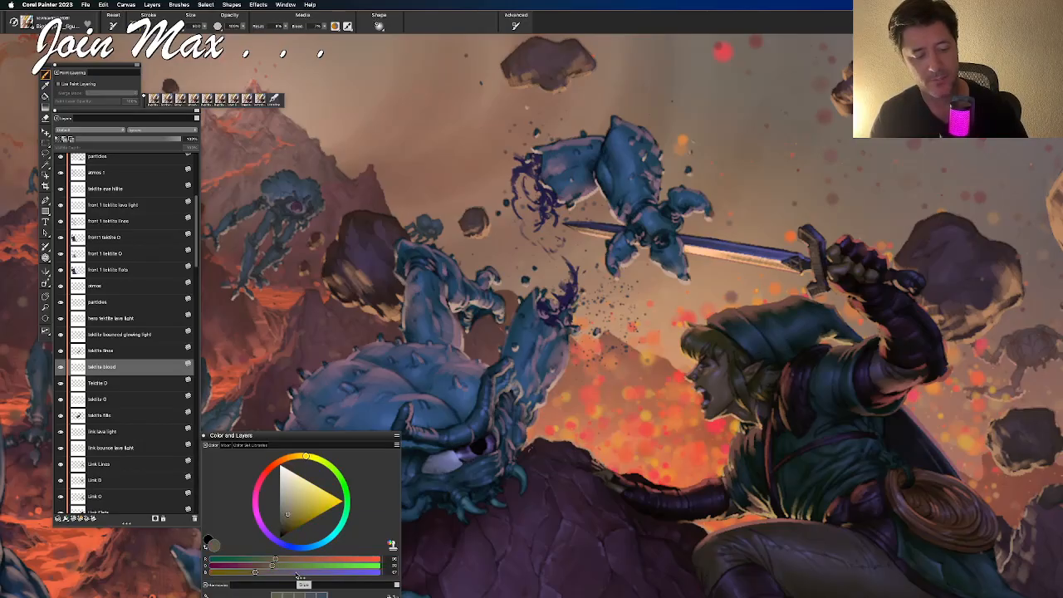
pyautogui.click(308, 559)
pyautogui.click(280, 564)
pyautogui.moveTo(270, 436); pyautogui.dragTo(268, 415)
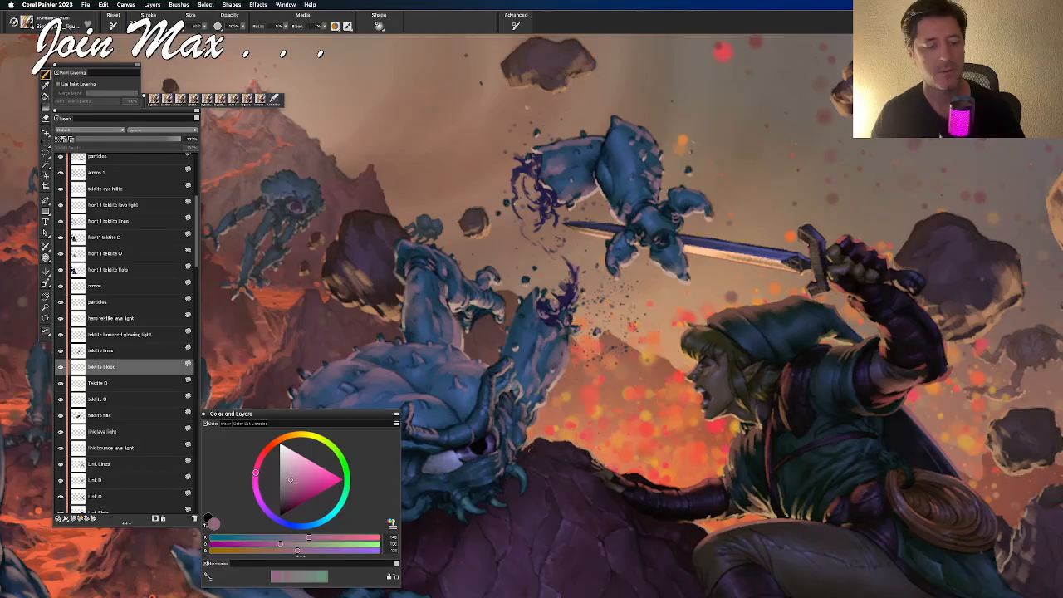
# Paint muted pink highlights along the blood on the stump and on the strands at the airborne limb's cut end
pyautogui.press('super+equal')
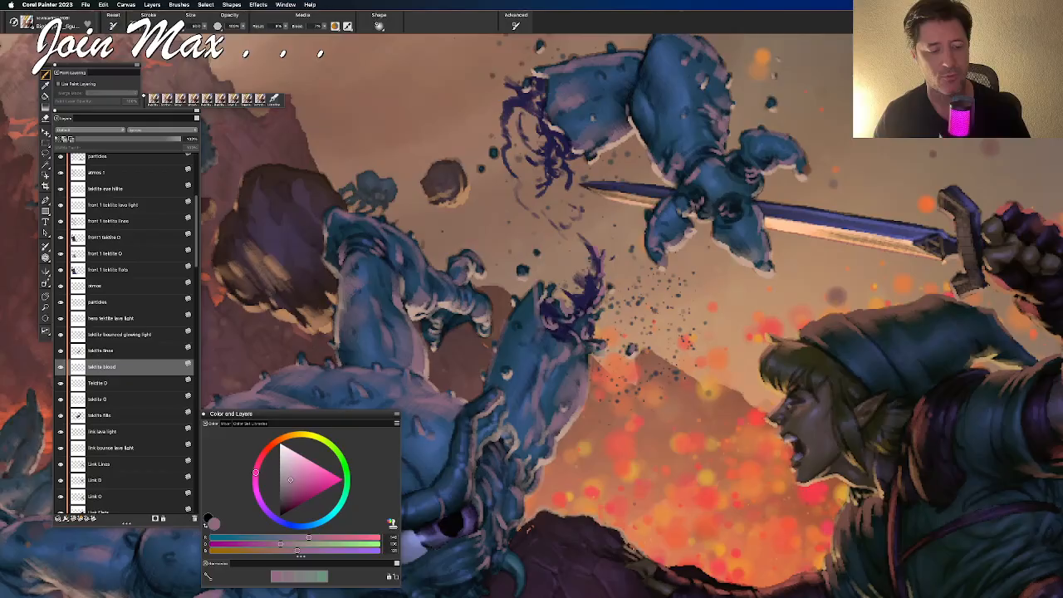
pyautogui.press('super+equal')
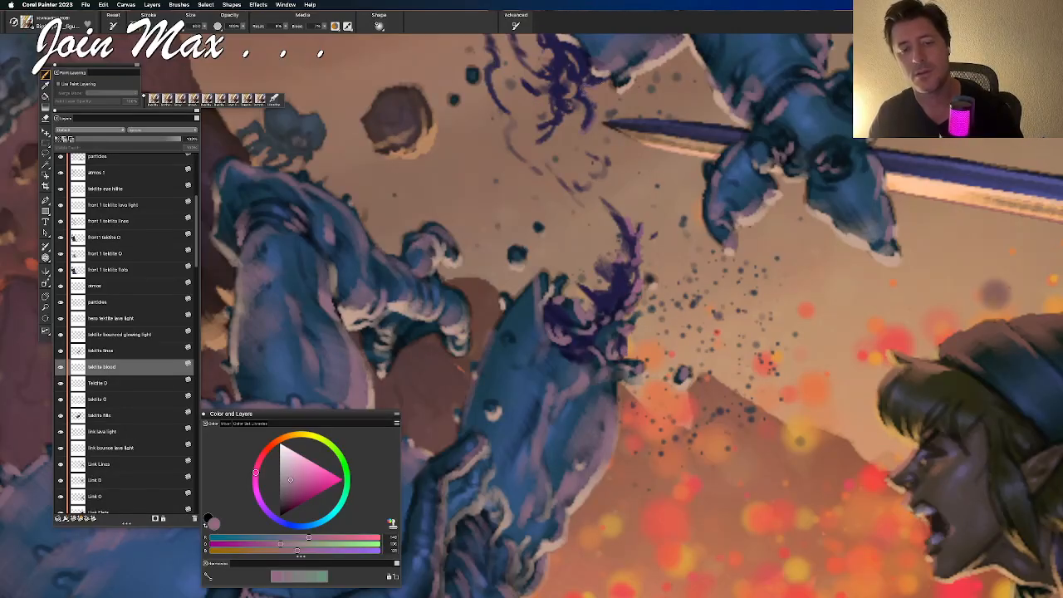
pyautogui.press('super+minus')
pyautogui.moveTo(625, 317); pyautogui.dragTo(625, 415)
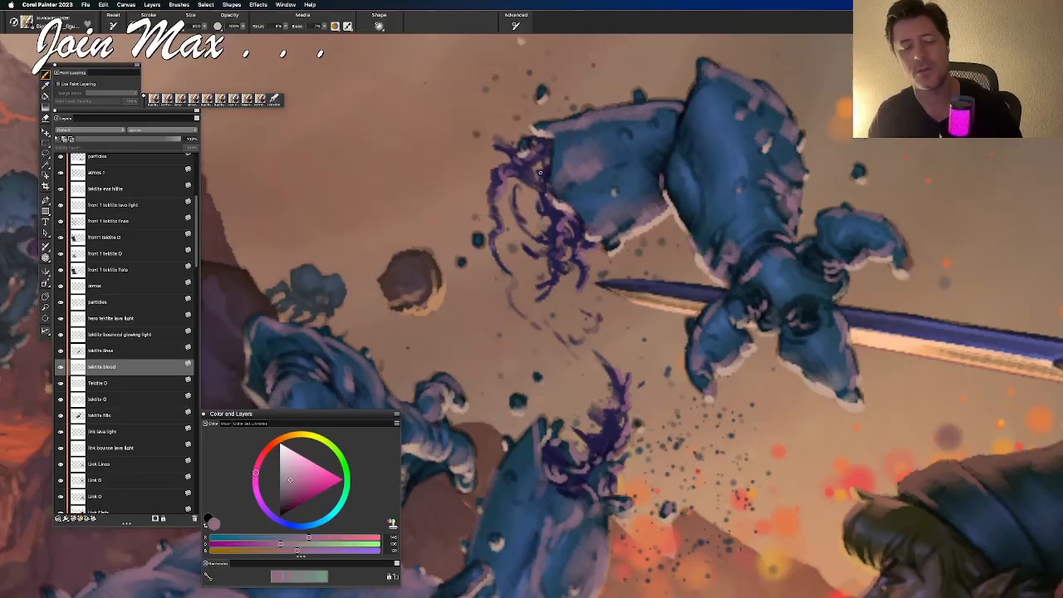
pyautogui.scroll(-5, 592, 228)
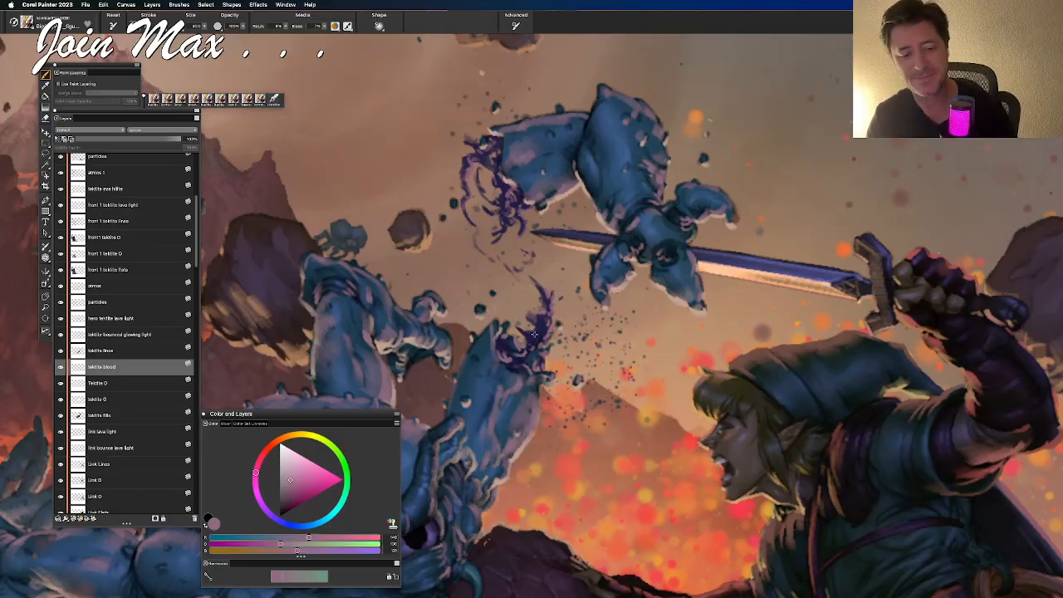
# Sample the stump's dark blood color and raise its RGB values to a lighter blue-violet for the splatter's midtones
pyautogui.keyDown('alt'); pyautogui.click(534, 332); pyautogui.keyUp('alt')
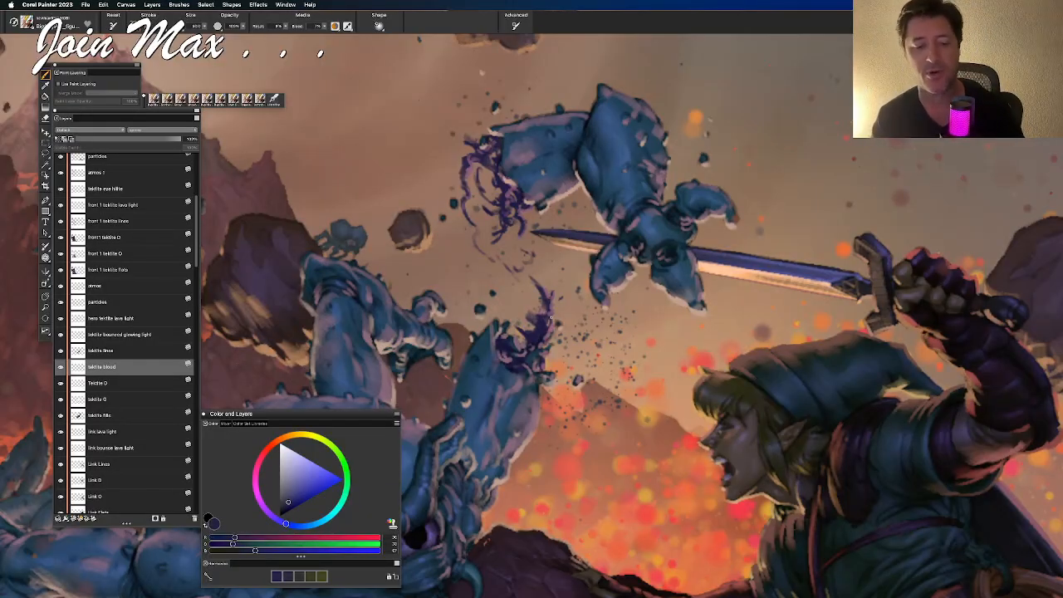
pyautogui.keyDown('alt'); pyautogui.click(532, 336); pyautogui.keyUp('alt')
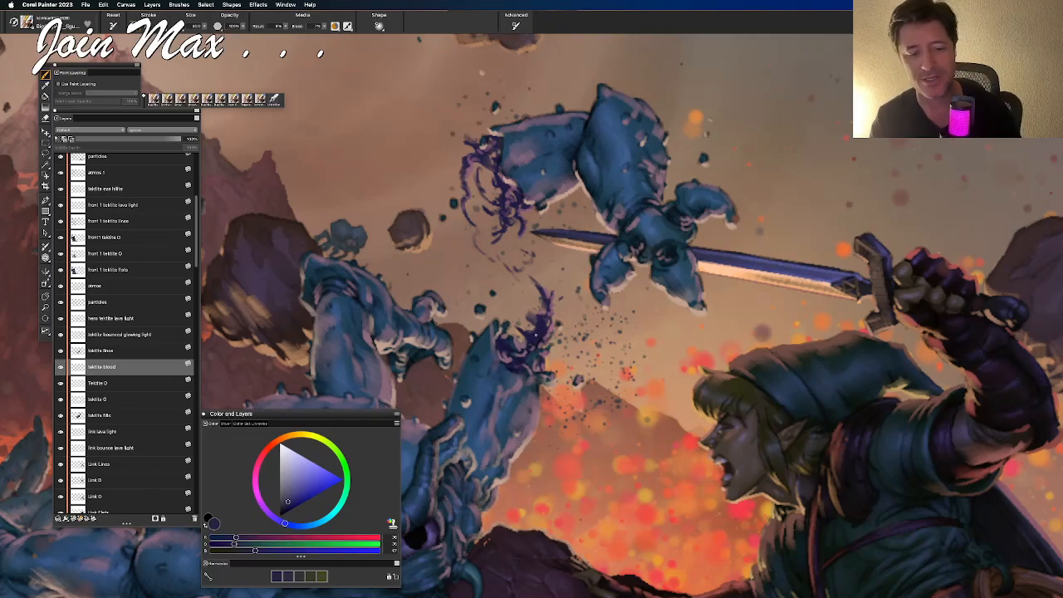
pyautogui.click(252, 538)
pyautogui.click(248, 545)
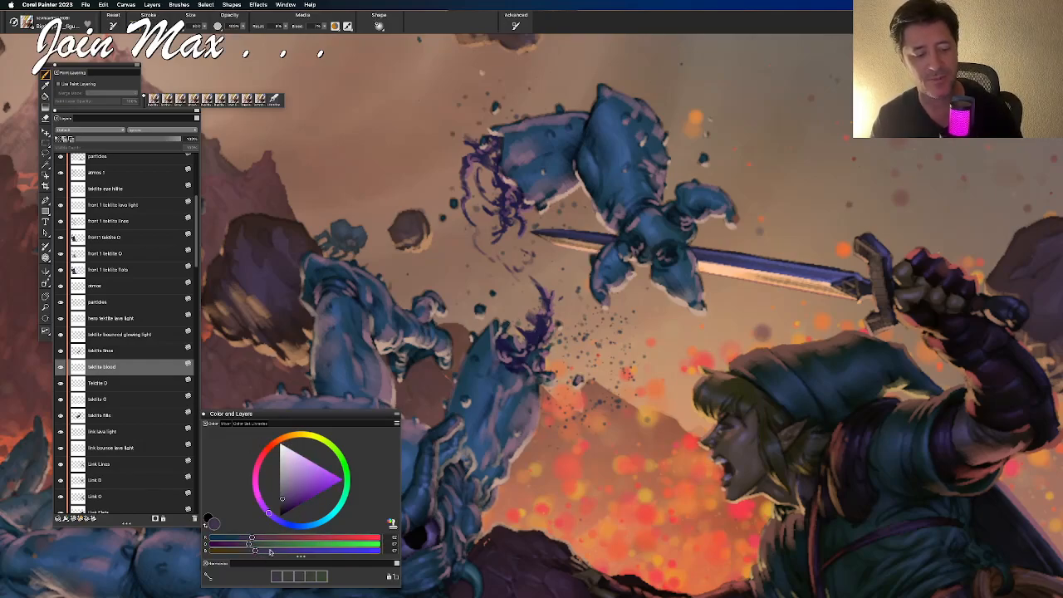
pyautogui.click(273, 550)
pyautogui.click(286, 550)
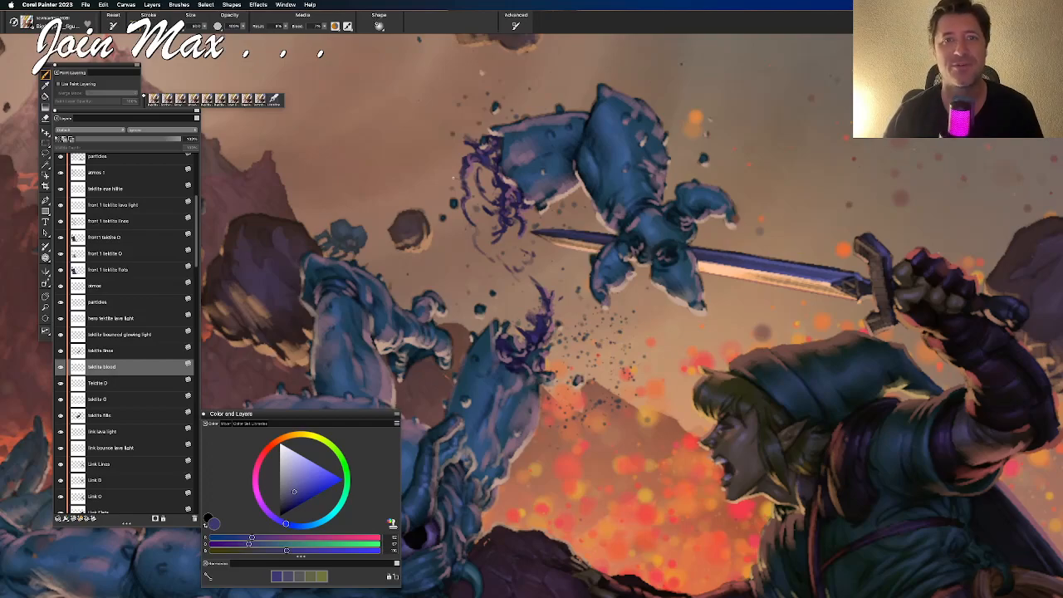
# Review how the highlighted blood splatter reads within the full composition
pyautogui.press('super+minus')
pyautogui.press('super+minus')
pyautogui.press('super+minus')
pyautogui.moveTo(468, 206); pyautogui.dragTo(465, 119)
pyautogui.moveTo(481, 178)
pyautogui.mouseDown()
pyautogui.moveTo(533, 149)
pyautogui.moveTo(471, 177)
pyautogui.mouseUp()
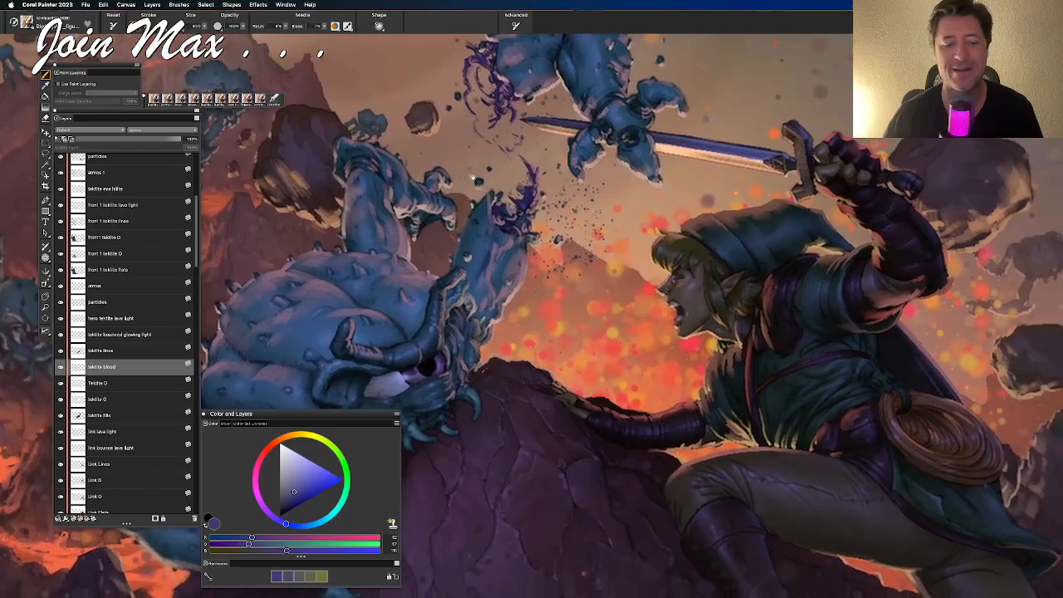
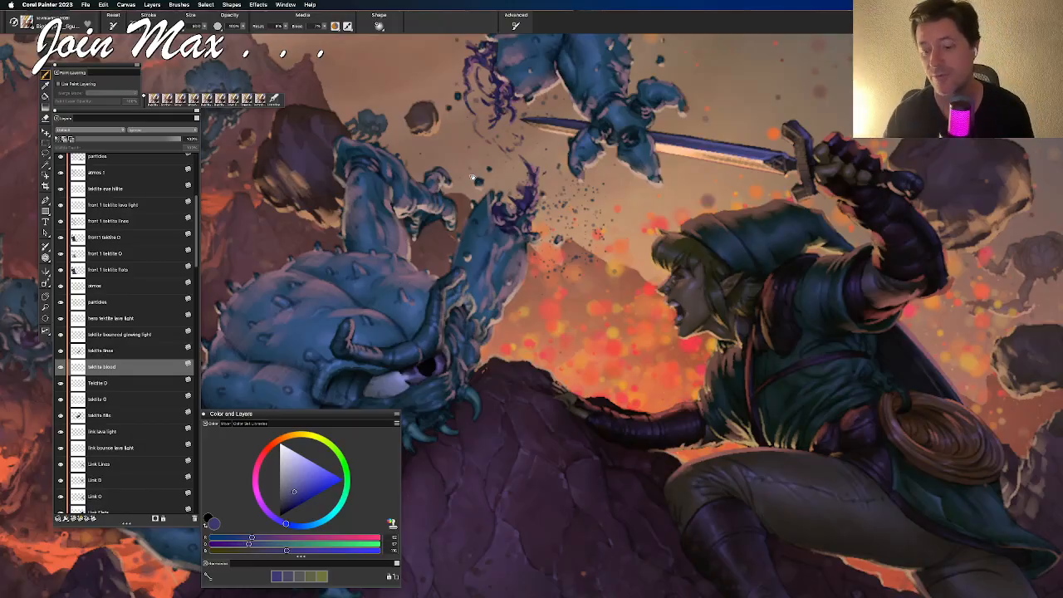
pyautogui.scroll(-5, 531, 312)
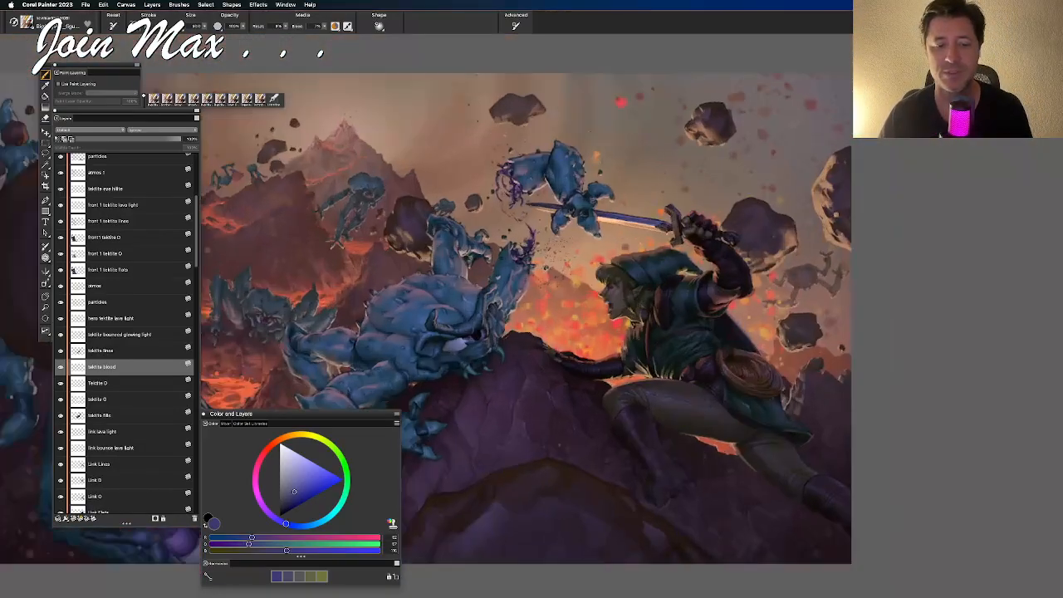
pyautogui.scroll(1, 531, 311)
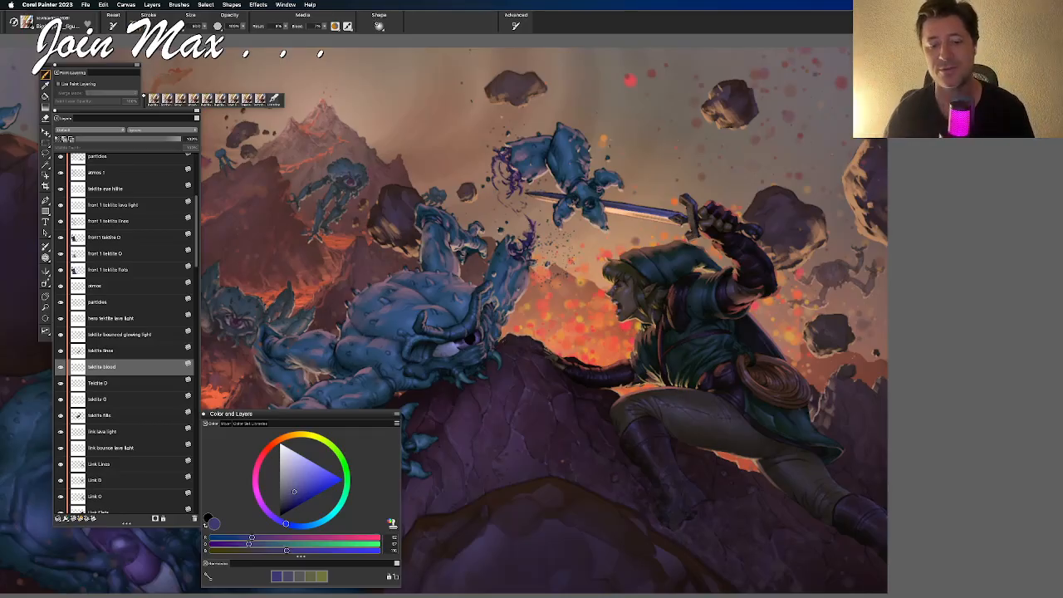
# Review the blood splatter and the overall lighting across the full battle composition
pyautogui.scroll(2, 507, 290)
pyautogui.moveTo(405, 430)
pyautogui.mouseDown()
pyautogui.moveTo(479, 353)
pyautogui.moveTo(598, 264)
pyautogui.moveTo(583, 352)
pyautogui.mouseUp()
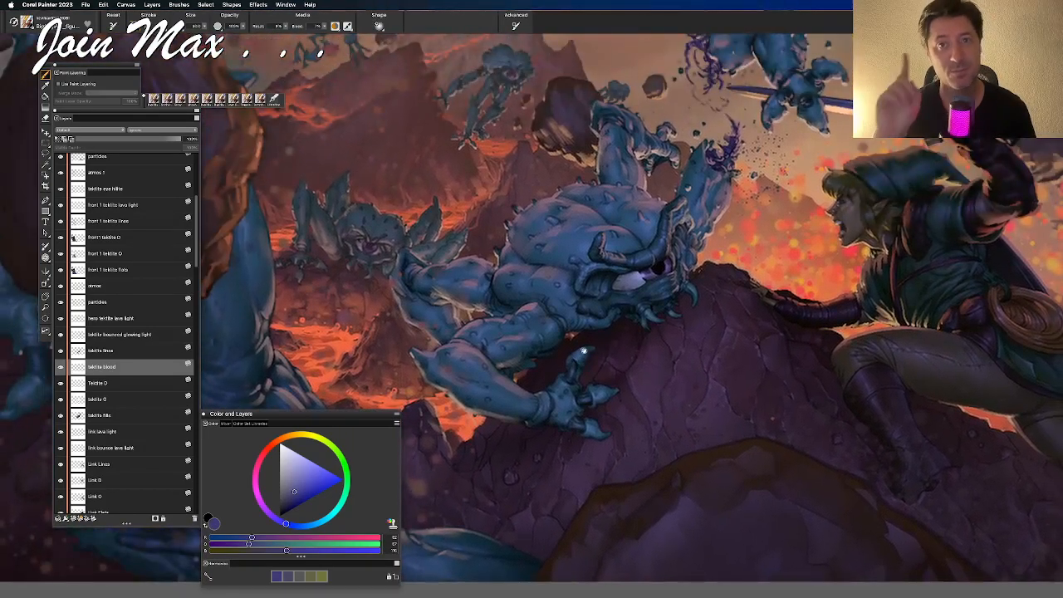
pyautogui.scroll(-4, 584, 351)
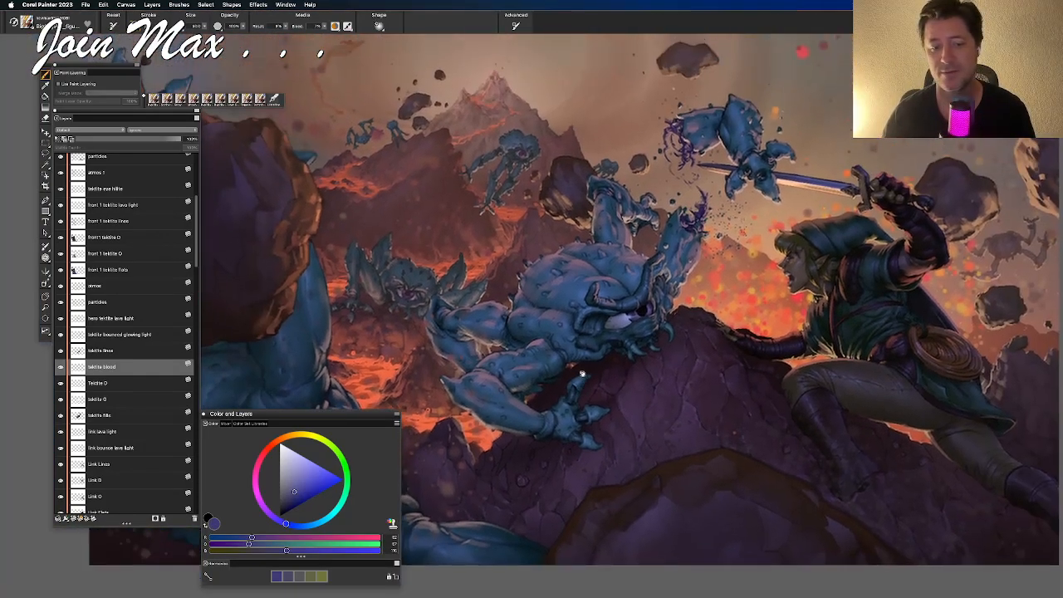
pyautogui.scroll(-1, 574, 372)
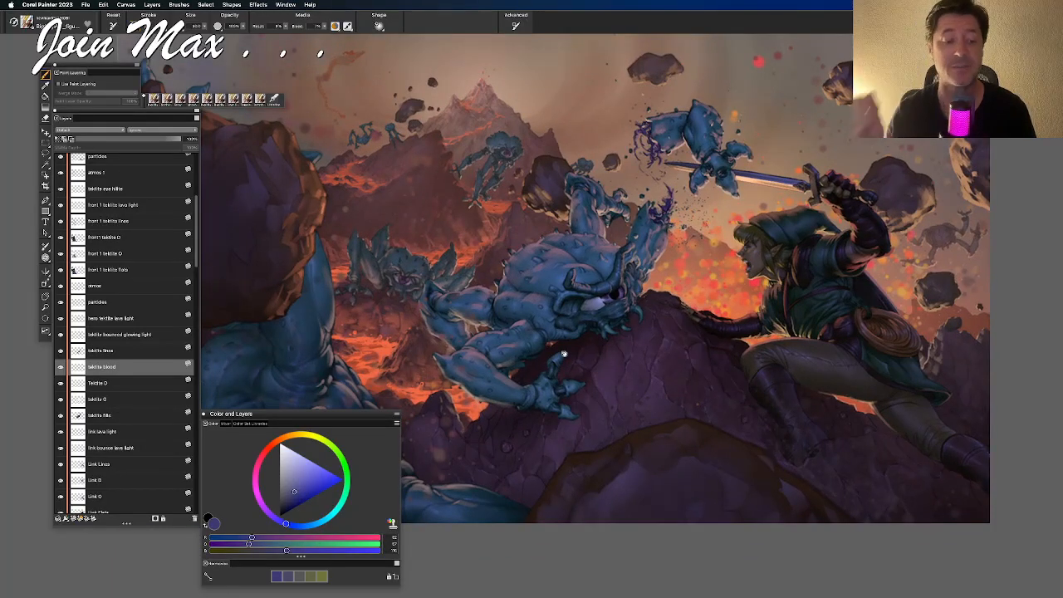
pyautogui.scroll(-1, 563, 354)
pyautogui.moveTo(580, 318)
pyautogui.mouseDown()
pyautogui.moveTo(686, 344)
pyautogui.moveTo(704, 334)
pyautogui.moveTo(692, 335)
pyautogui.moveTo(630, 272)
pyautogui.moveTo(610, 307)
pyautogui.mouseUp()
pyautogui.scroll(1, 608, 306)
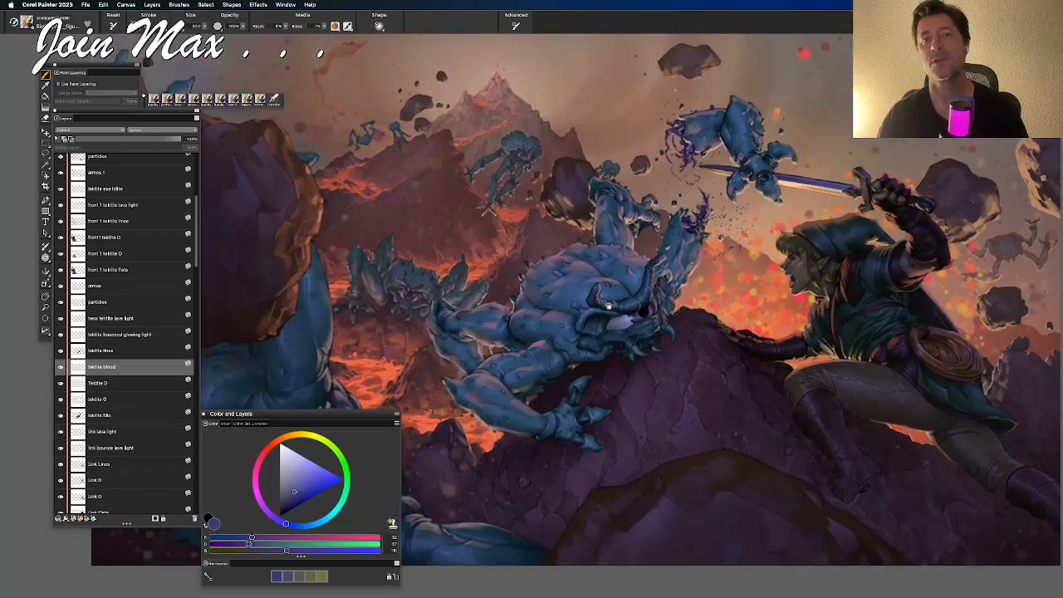
pyautogui.scroll(3, 609, 307)
pyautogui.scroll(-2, 543, 320)
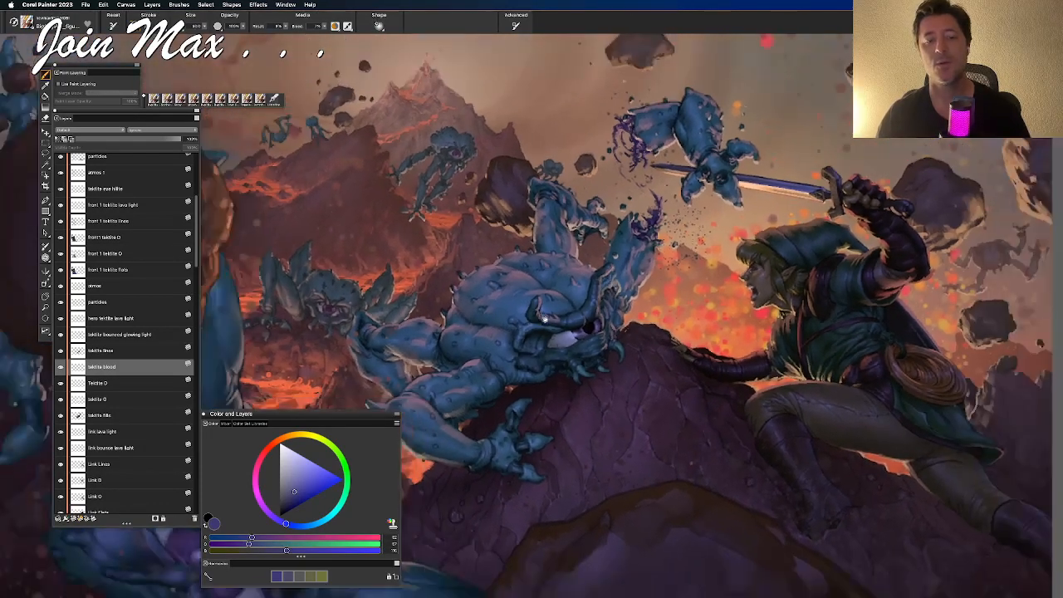
pyautogui.scroll(-3, 543, 318)
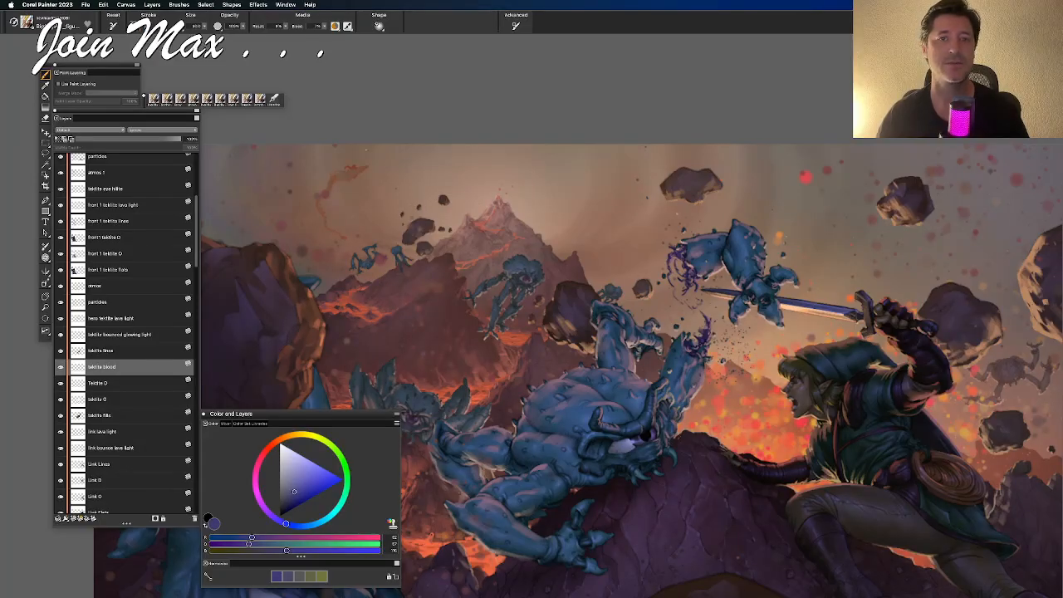
# Find the distant dragon's layers from the canvas and add a new layer directly above Layer 3 in the sky group
pyautogui.press('f')
pyautogui.rightClick(348, 175)
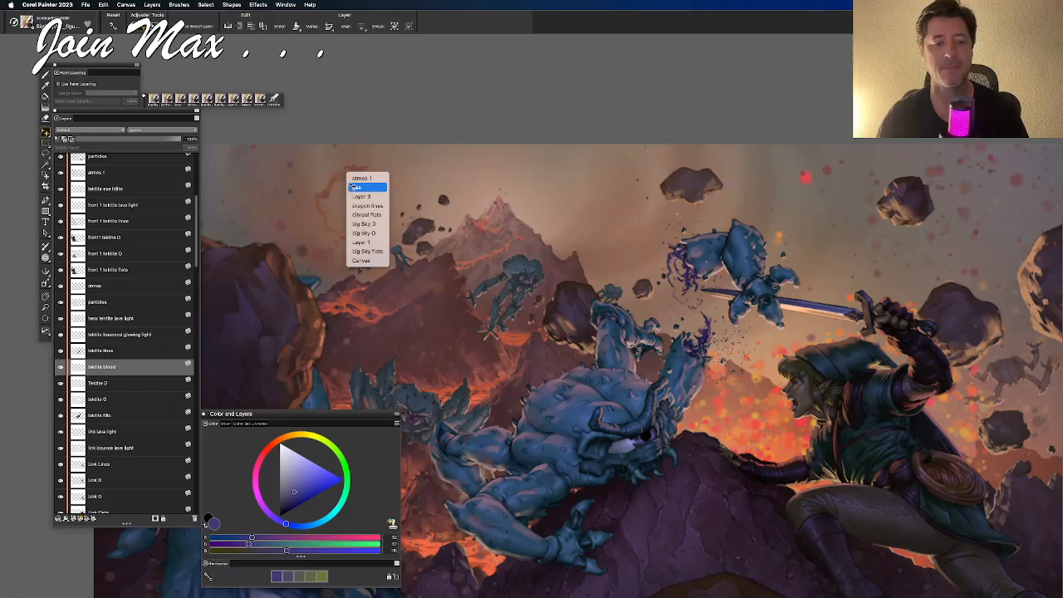
pyautogui.click(365, 205)
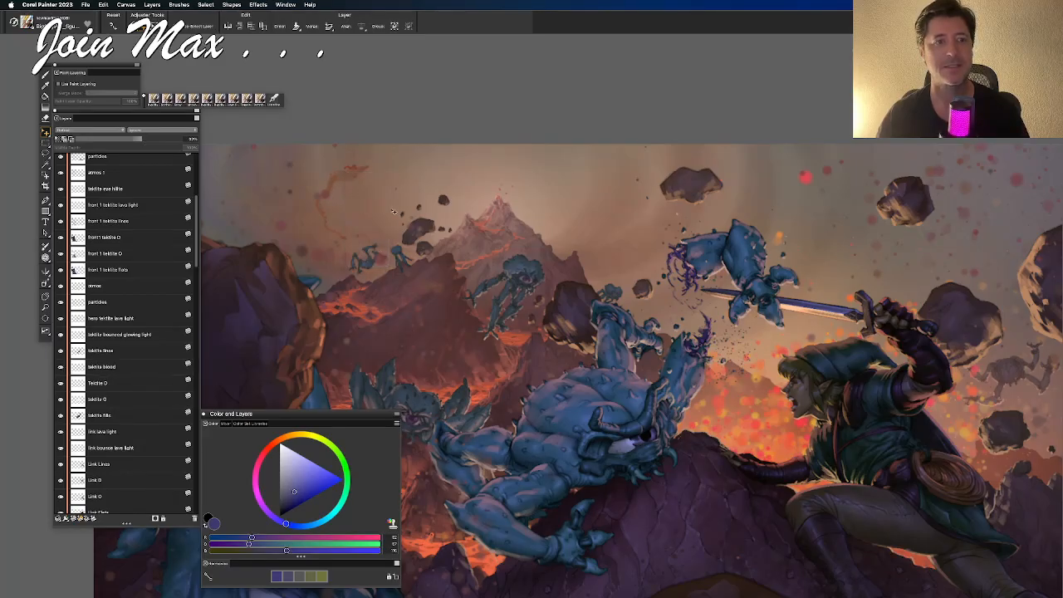
pyautogui.scroll(-5, 140, 314)
pyautogui.scroll(-10, 140, 314)
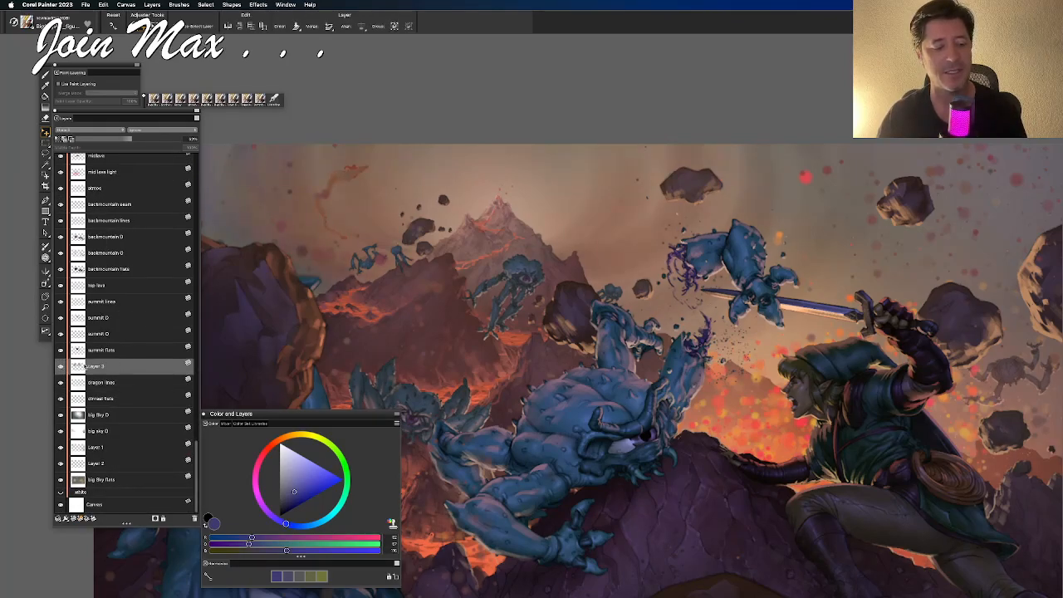
pyautogui.click(73, 518)
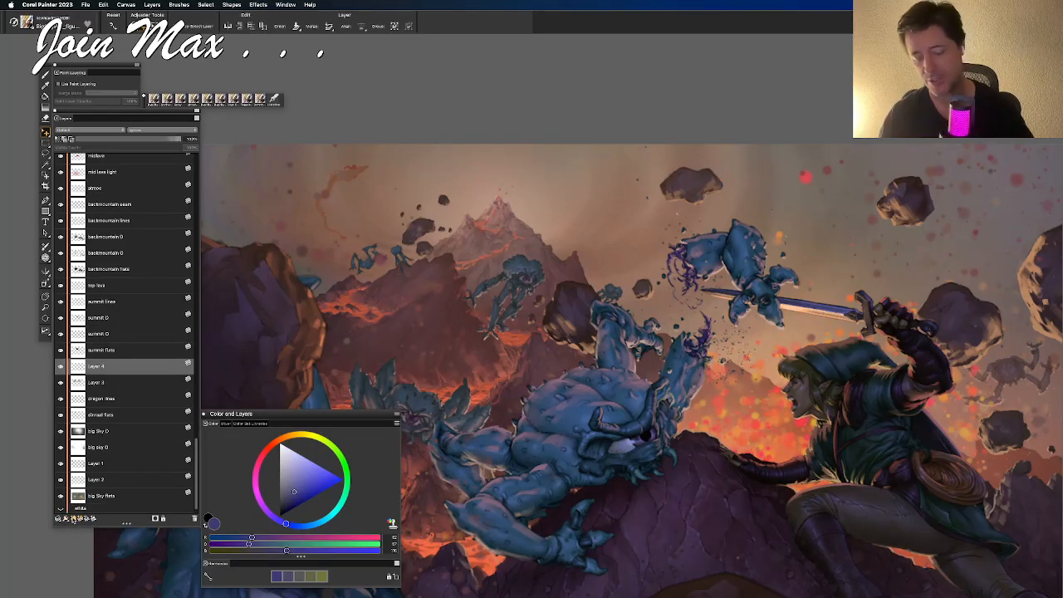
# Sample the muted sky color beside the distant dragon and brush it into the sky on the new layer, undoing unwanted strokes
pyautogui.press('b')
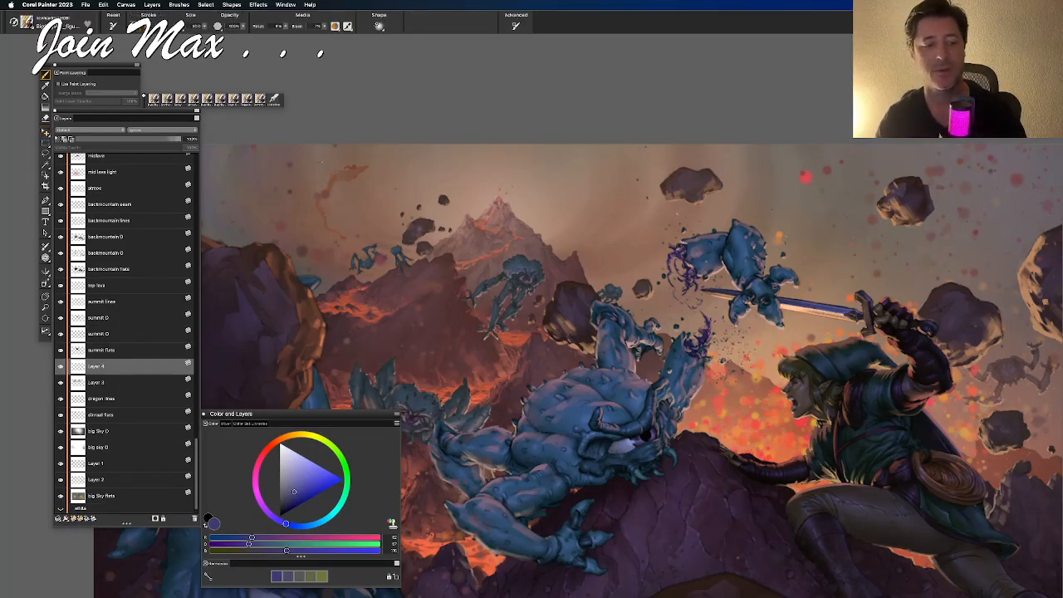
pyautogui.keyDown('alt'); pyautogui.click(319, 164); pyautogui.keyUp('alt')
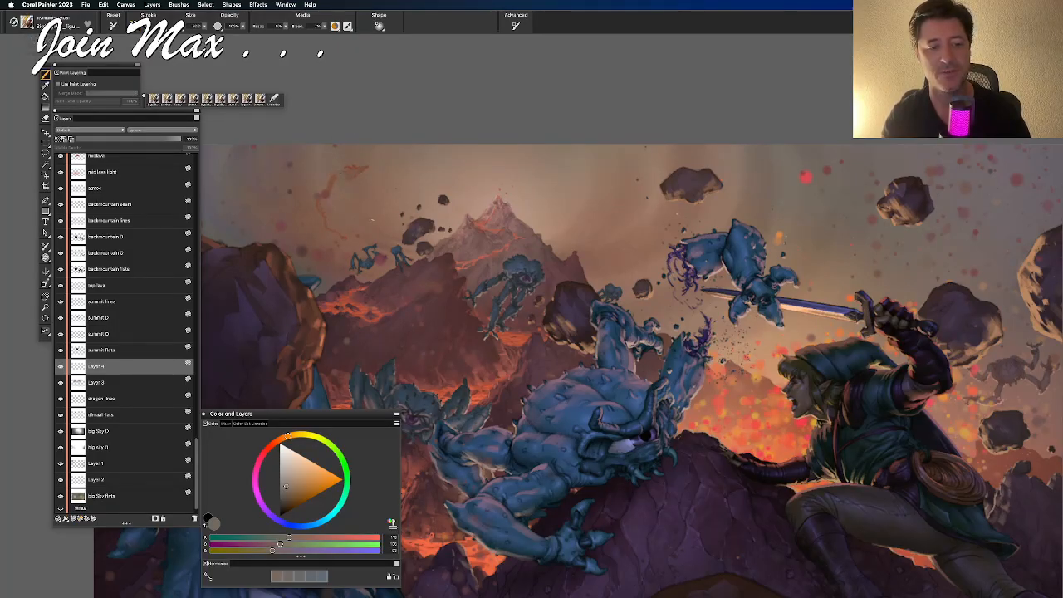
pyautogui.press('super+z')
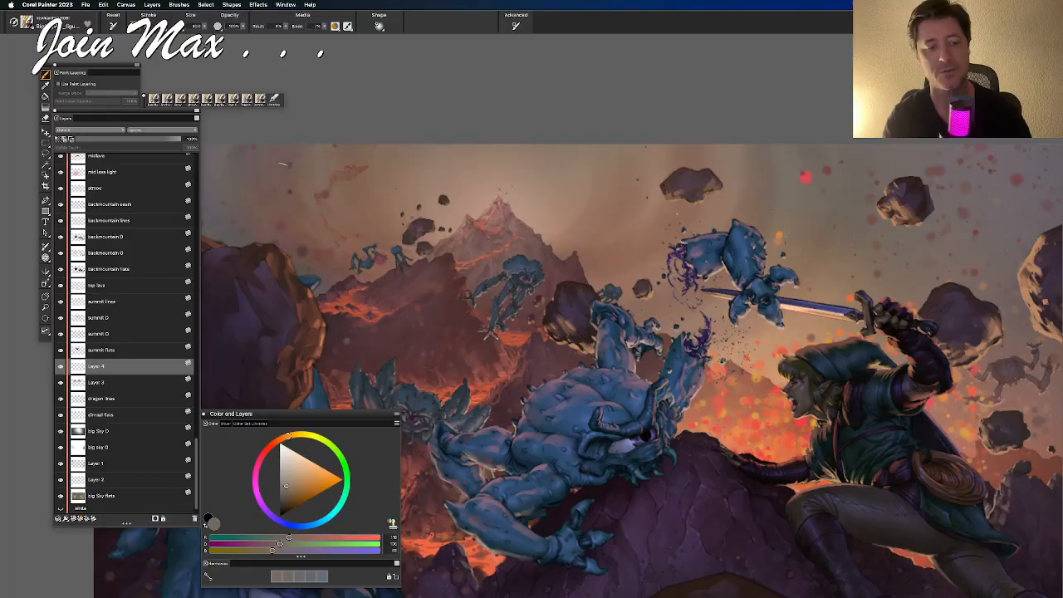
pyautogui.press('super+z')
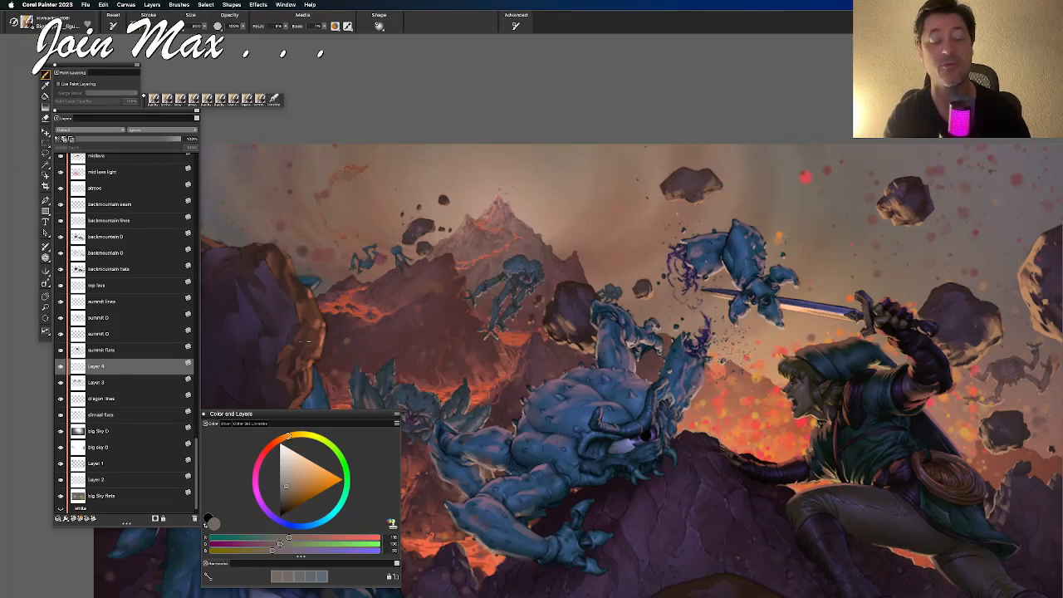
# Sample the lighter sky near the volcano peak and a darker reddish sky tone, and paint soft smoky swirls across the sky, undoing unwanted strokes
pyautogui.moveTo(344, 360); pyautogui.dragTo(433, 378)
pyautogui.moveTo(447, 415); pyautogui.dragTo(518, 415)
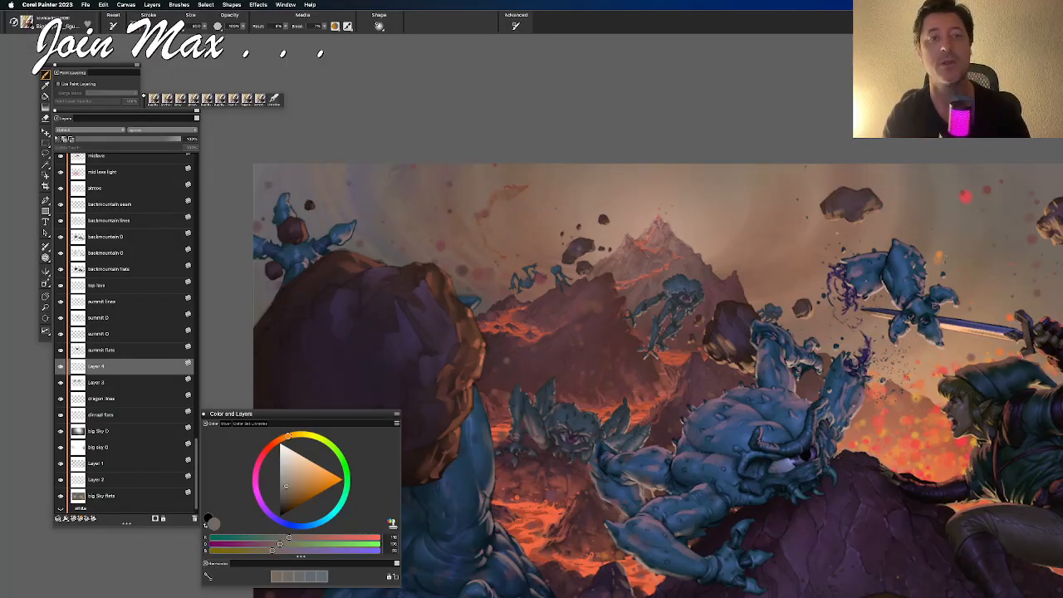
pyautogui.moveTo(594, 396); pyautogui.dragTo(427, 434)
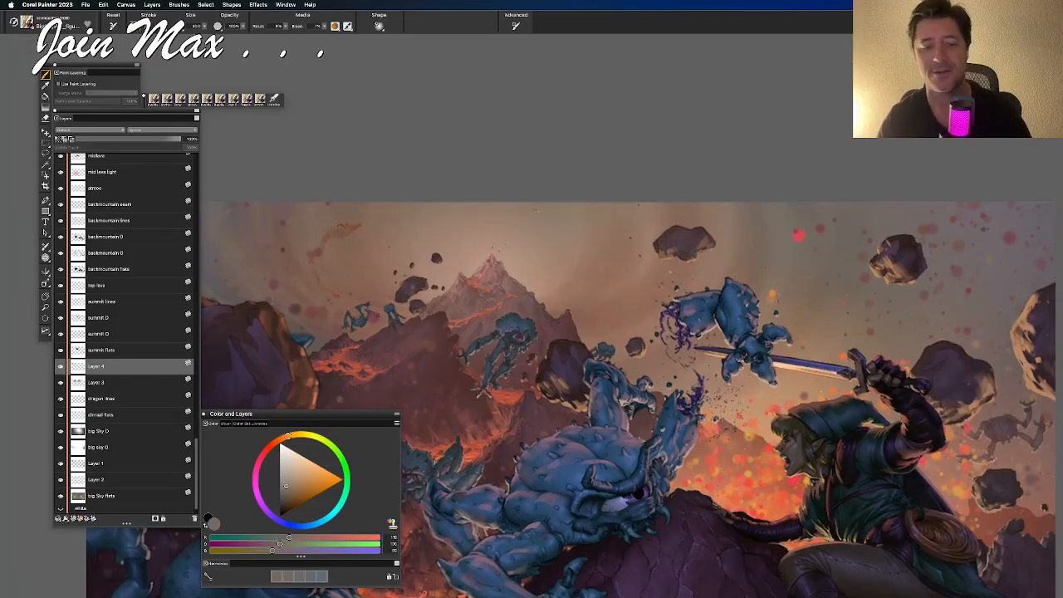
pyautogui.keyDown('alt'); pyautogui.click(536, 282); pyautogui.keyUp('alt')
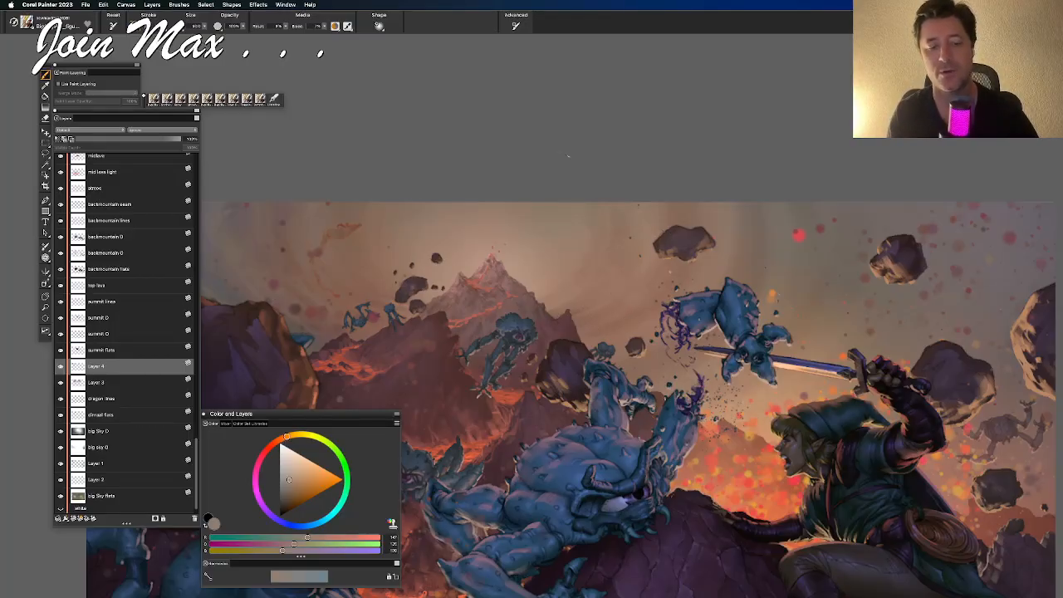
pyautogui.keyDown('alt'); pyautogui.click(280, 206); pyautogui.keyUp('alt')
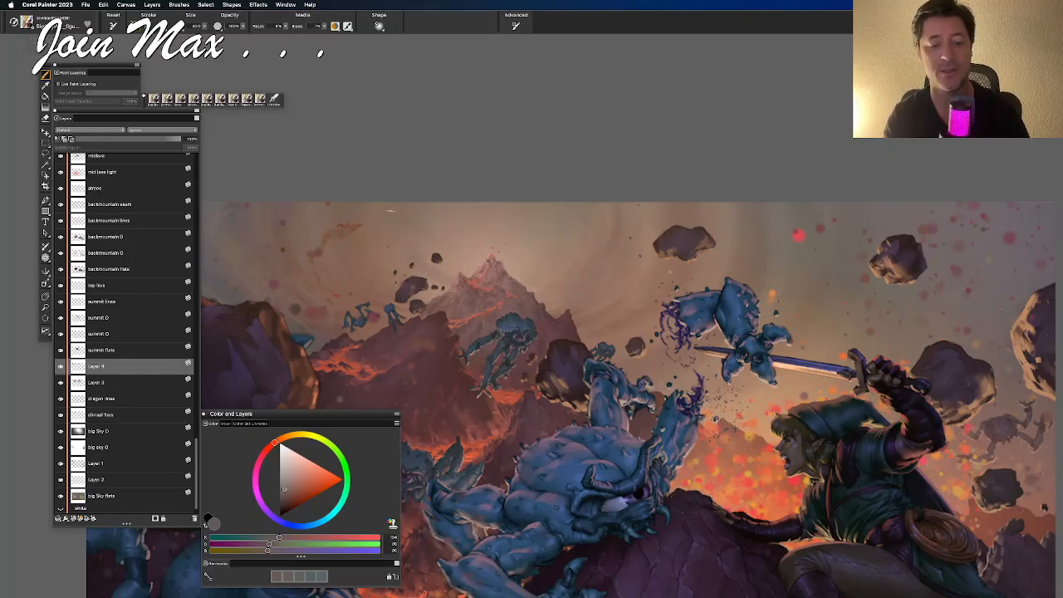
pyautogui.press('super+z')
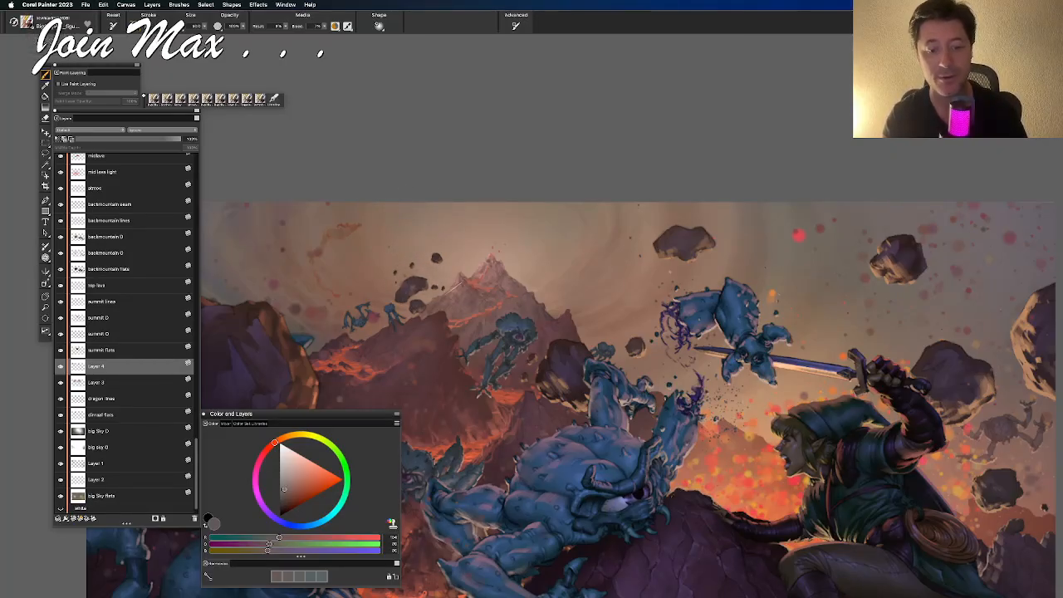
pyautogui.press('super+z')
pyautogui.press('super+z')
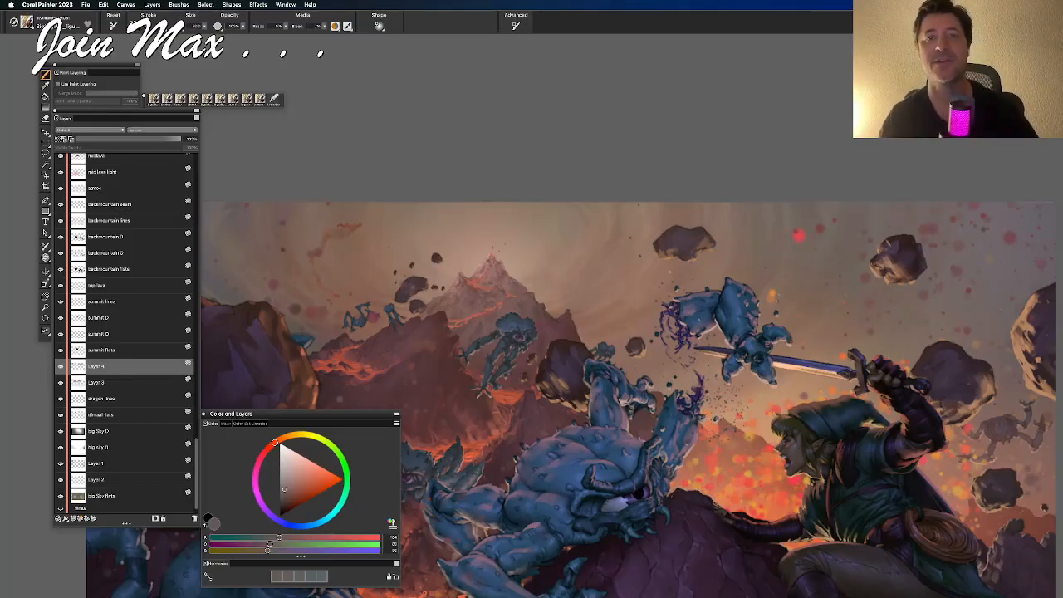
# Review how the smoky sky swirls and the distant dragon read within the whole composition
pyautogui.press('super+minus')
pyautogui.press('super+minus')
pyautogui.press('super+minus')
pyautogui.press('super+minus')
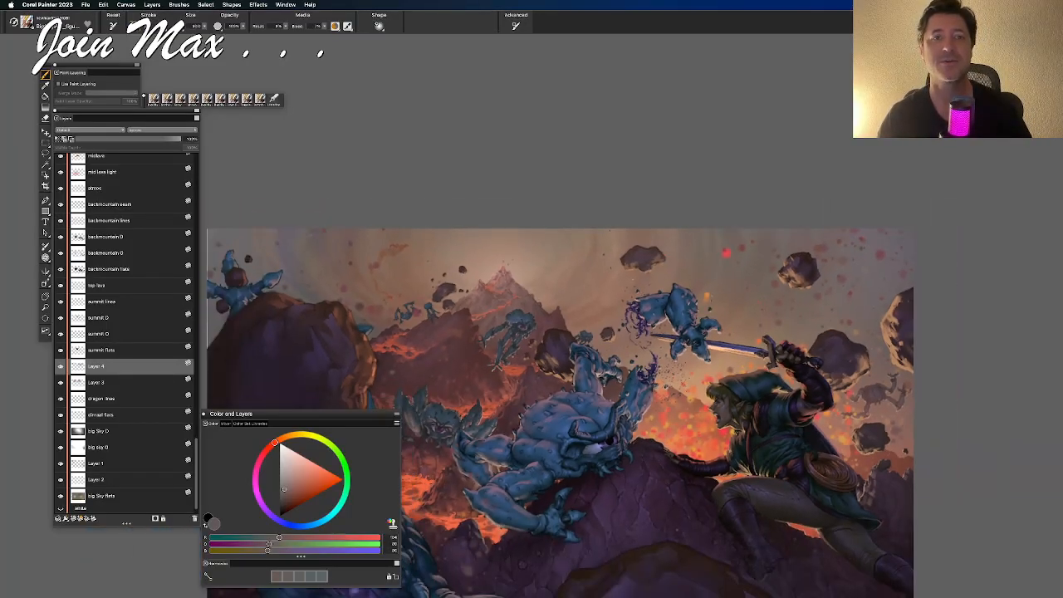
pyautogui.press('super+minus')
pyautogui.press('super+minus')
pyautogui.press('super+minus')
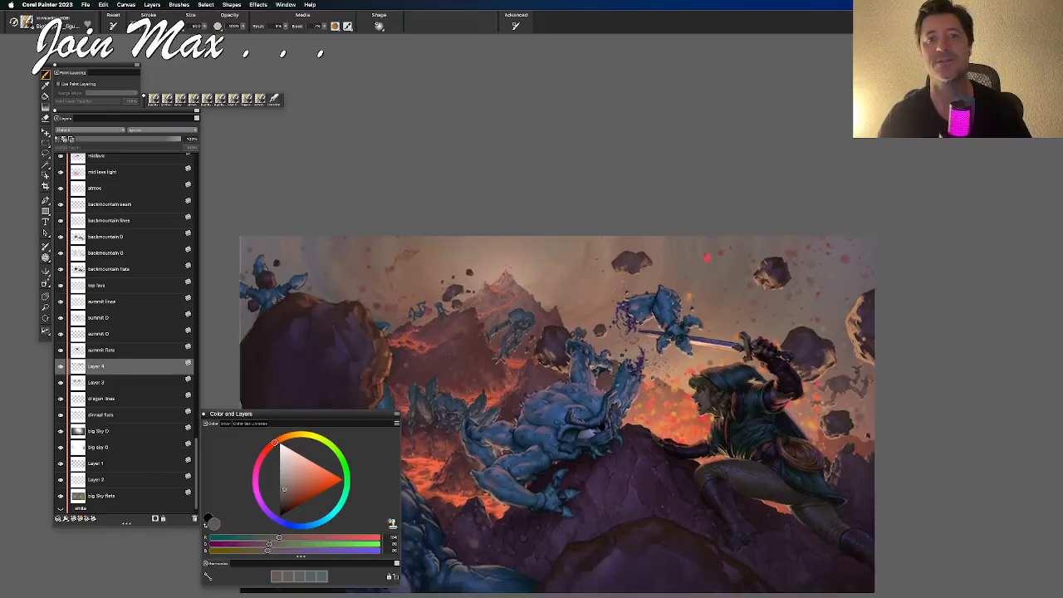
pyautogui.press('super+equal')
pyautogui.press('super+equal')
pyautogui.press('super+equal')
pyautogui.press('super+equal')
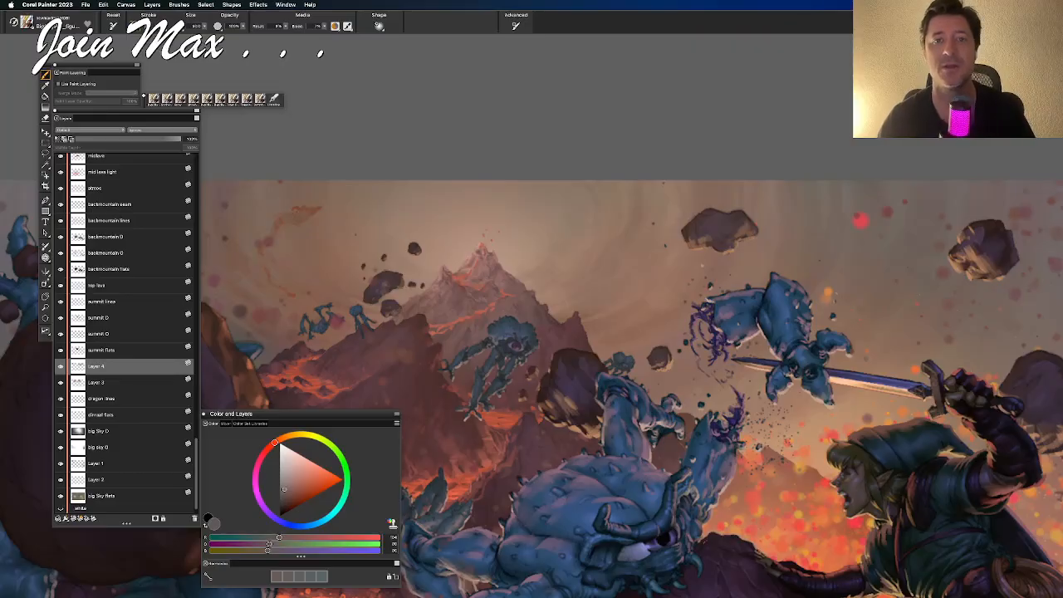
pyautogui.press('super+equal')
pyautogui.press('super+equal')
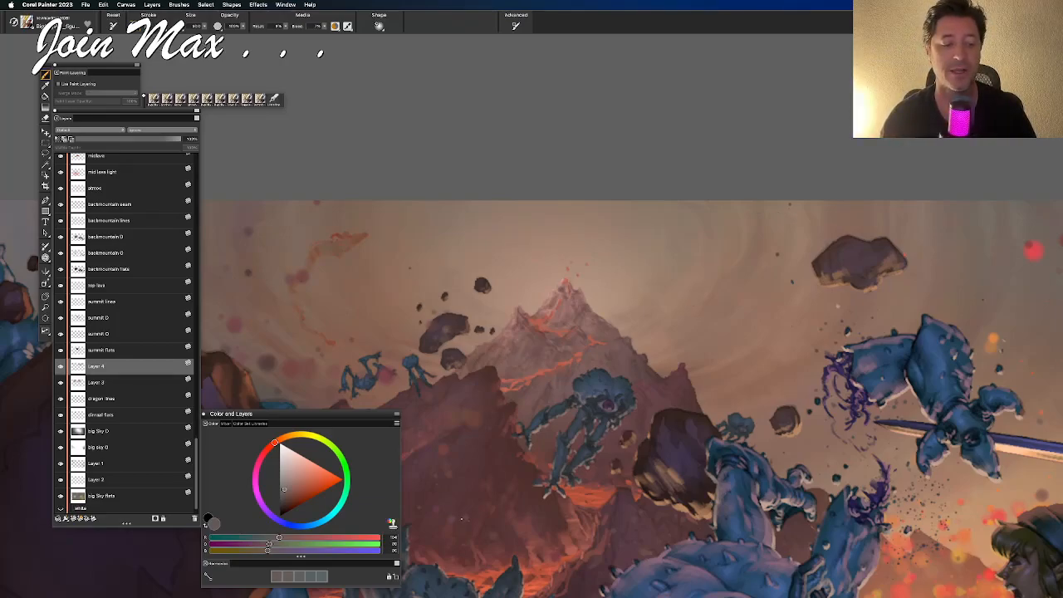
# Sample the warm brown sky near the distant dragon's tail and paint over the tail and body to fade them into the haze
pyautogui.press('f')
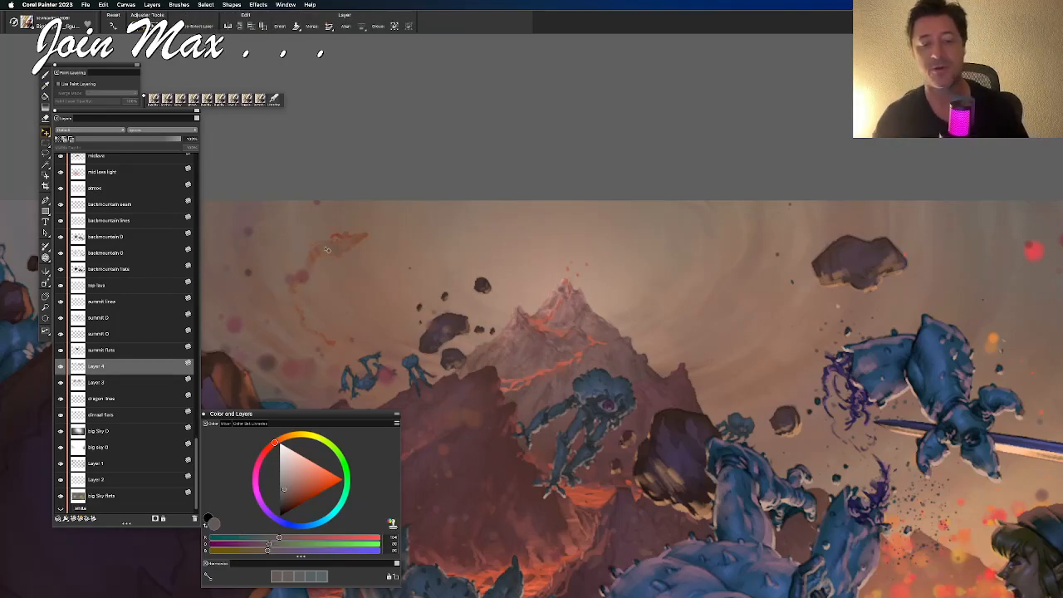
pyautogui.press('b')
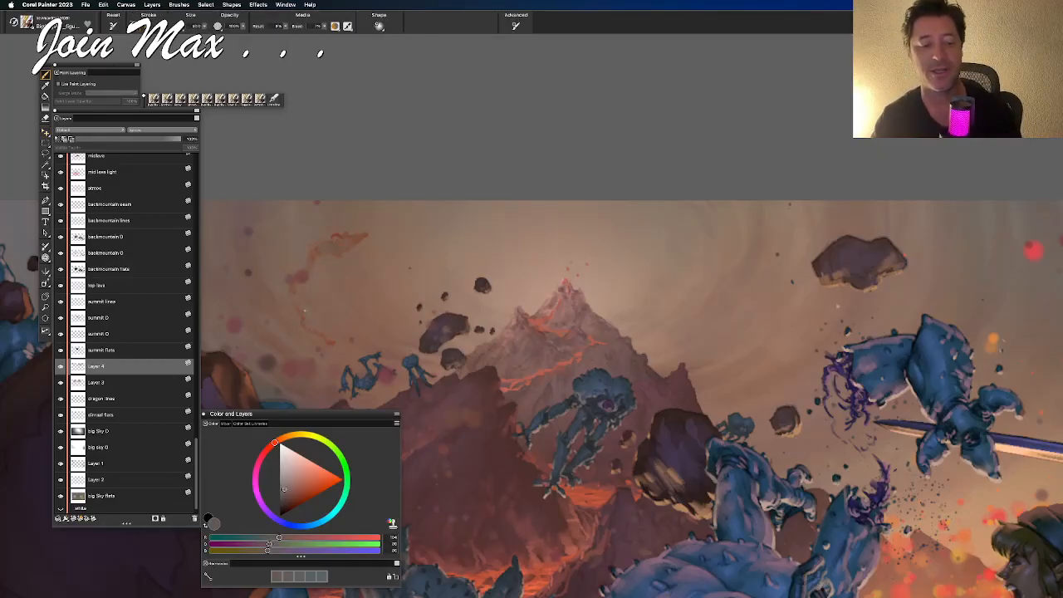
pyautogui.keyDown('alt'); pyautogui.click(340, 352); pyautogui.keyUp('alt')
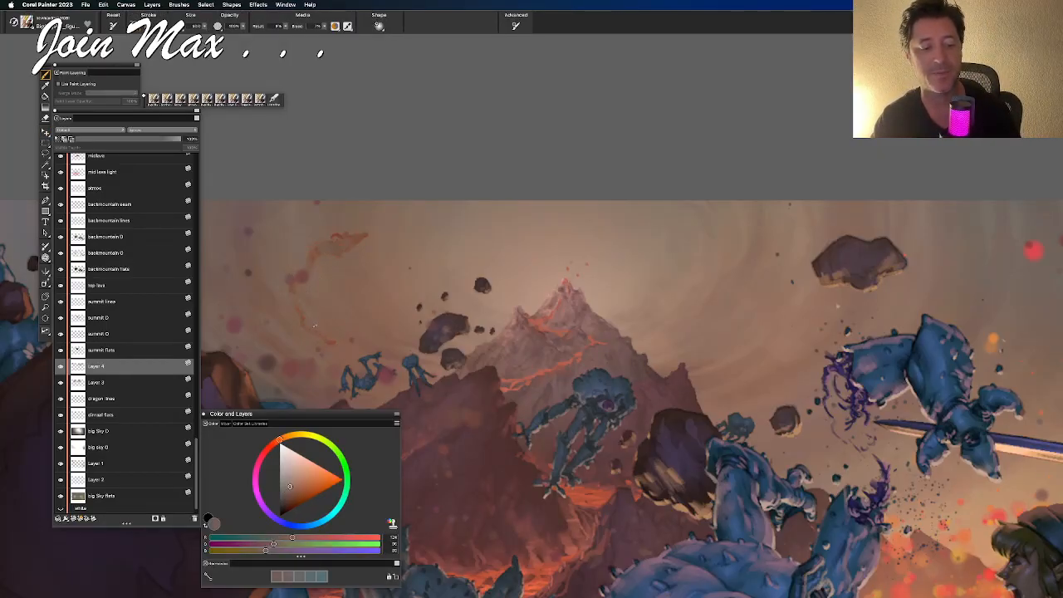
pyautogui.press('super+z')
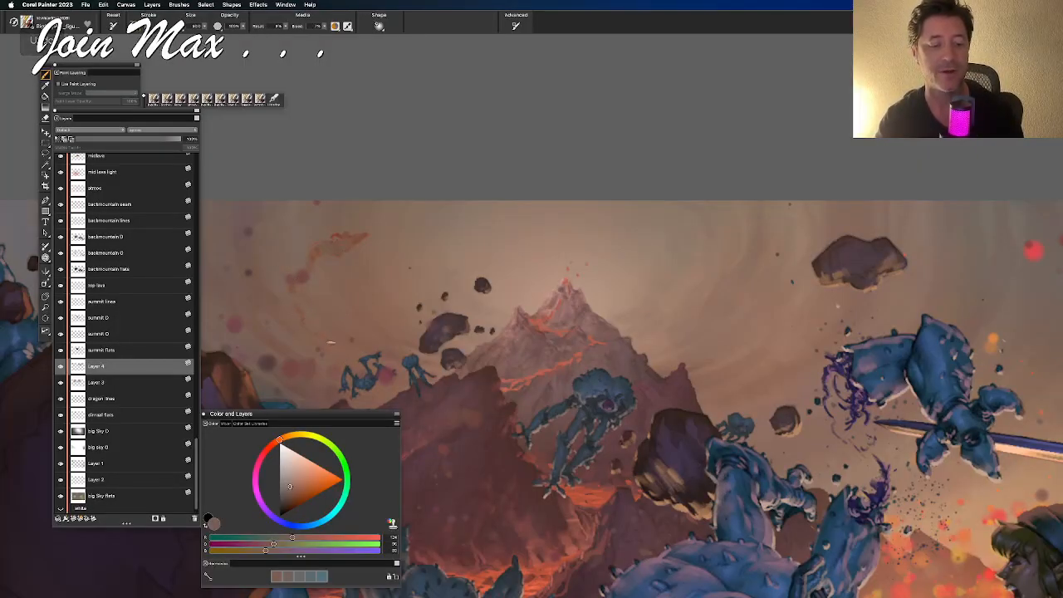
pyautogui.press('super+z')
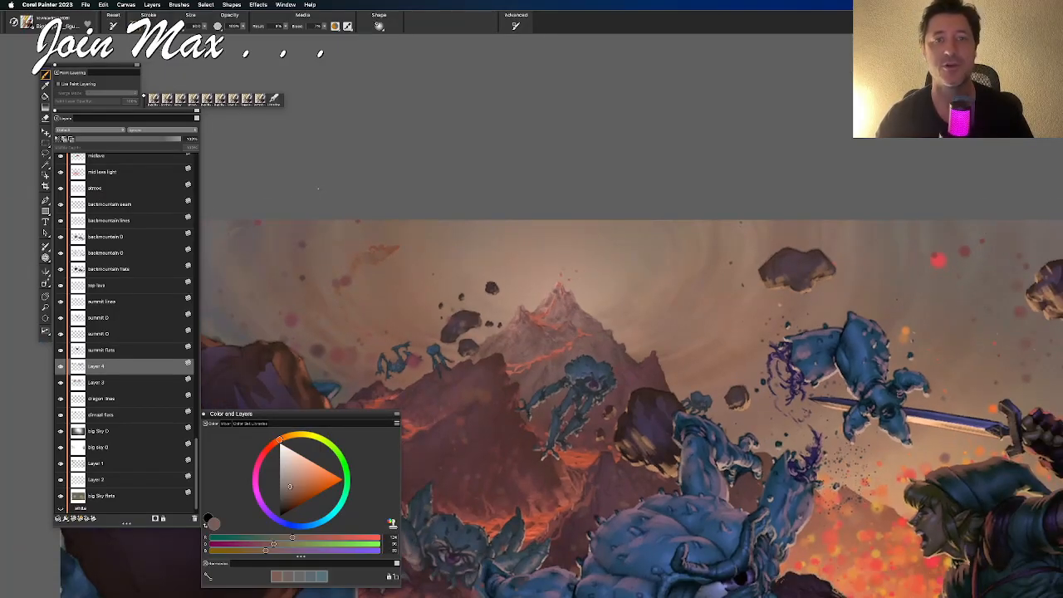
# Check the sky, severed limb and hero areas of the composition and save the illustration
pyautogui.hscroll(1, 352, 183)
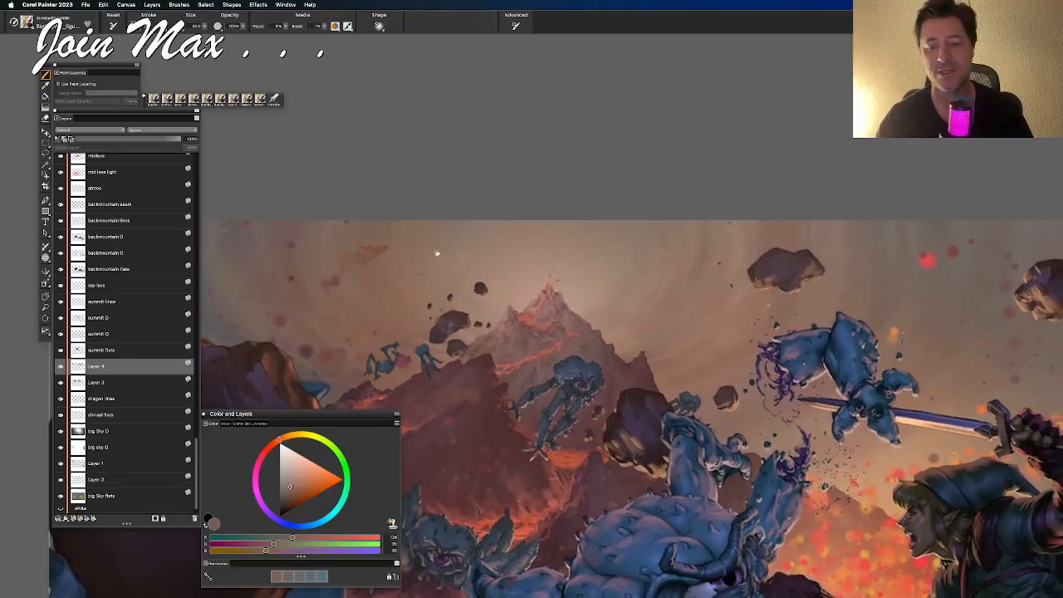
pyautogui.hscroll(3, 440, 256)
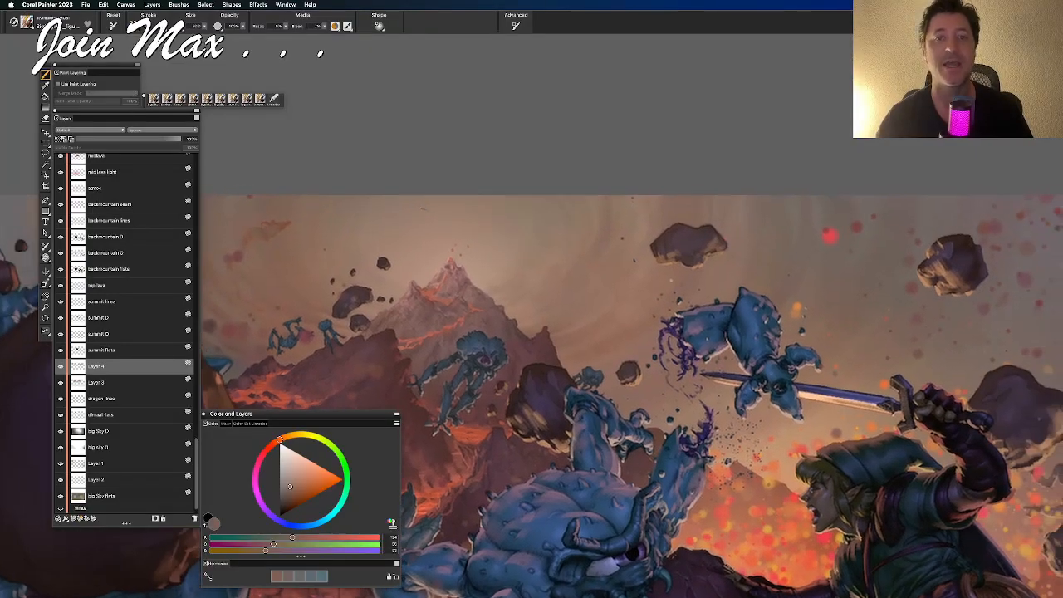
pyautogui.hscroll(5, 423, 213)
pyautogui.scroll(-4, 424, 212)
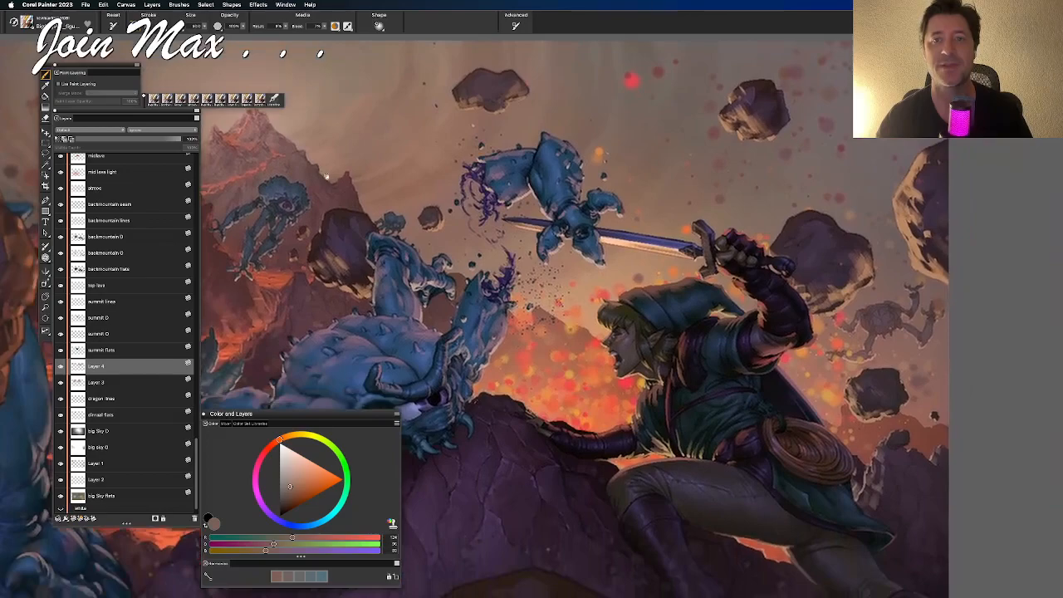
pyautogui.hscroll(-3, 345, 170)
pyautogui.scroll(-2, 345, 170)
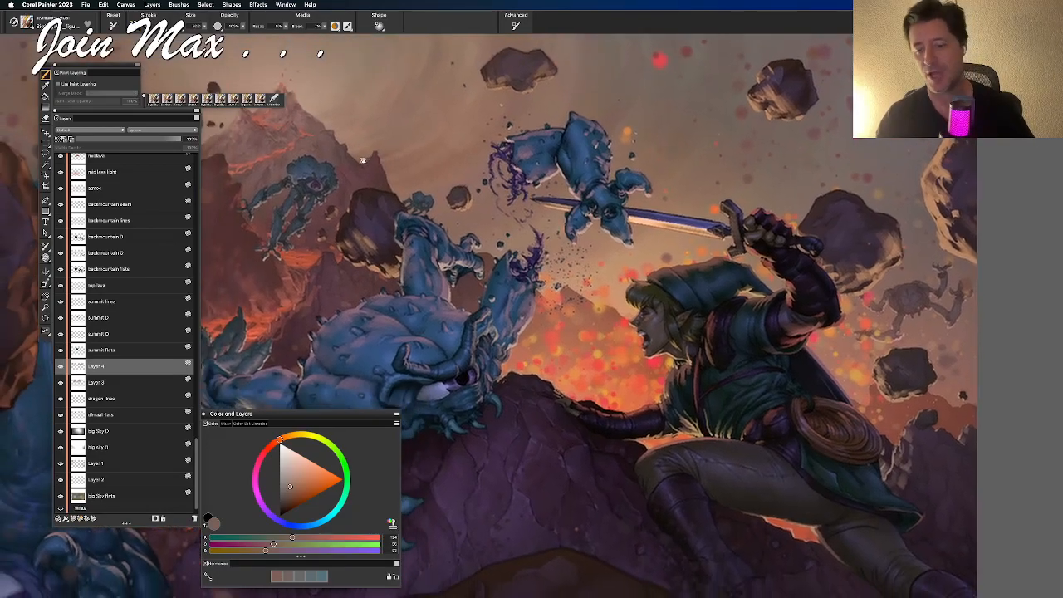
pyautogui.moveTo(646, 273); pyautogui.dragTo(625, 235)
pyautogui.press('f')
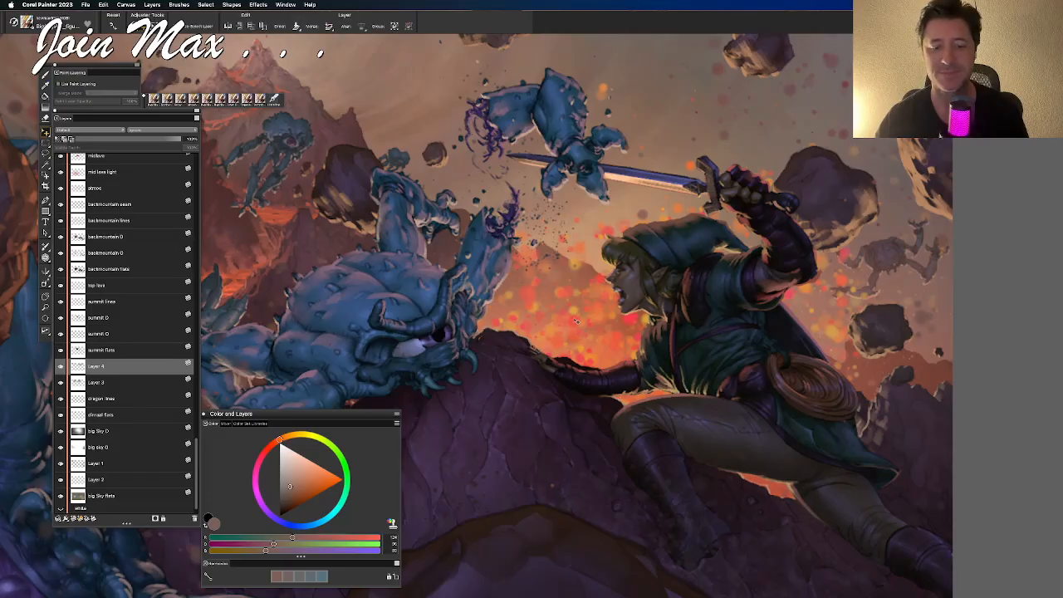
pyautogui.press('super+s')
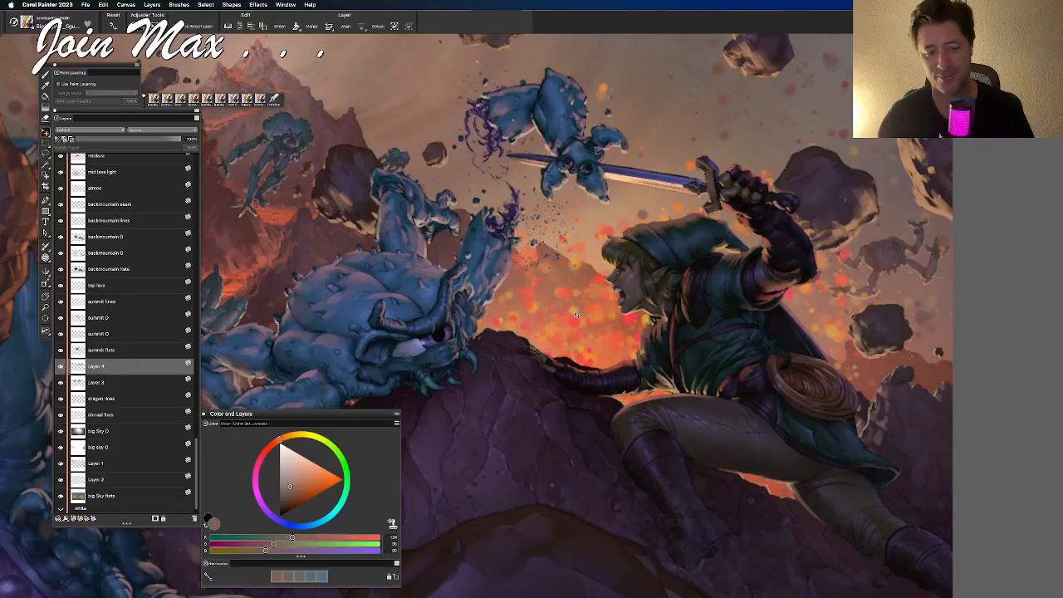
# Select the lava particles layer, compare the scene with it hidden and shown, and duplicate it to strengthen the glowing particles
pyautogui.rightClick(575, 313)
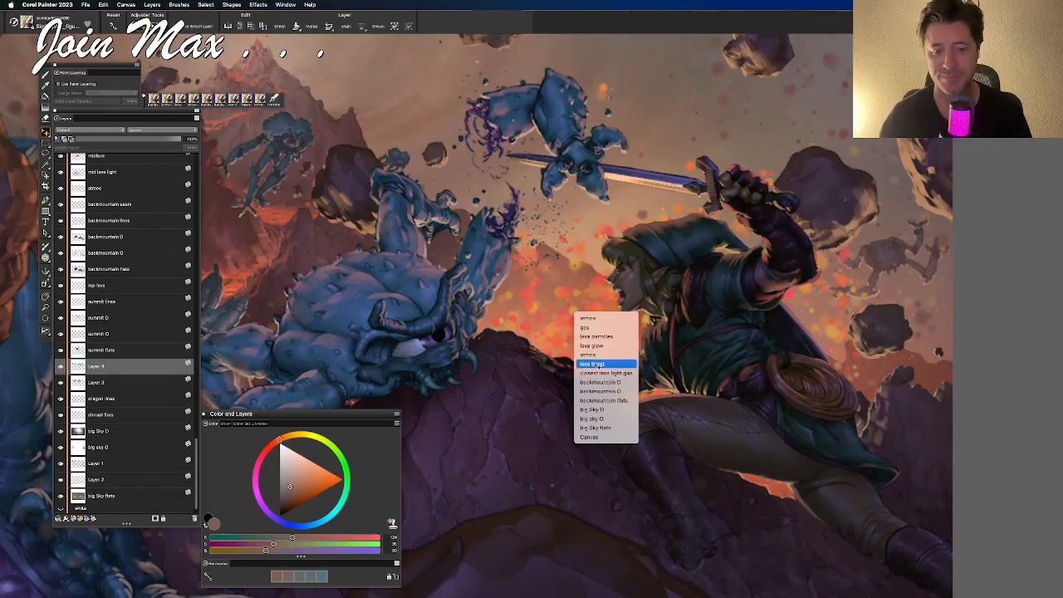
pyautogui.click(596, 337)
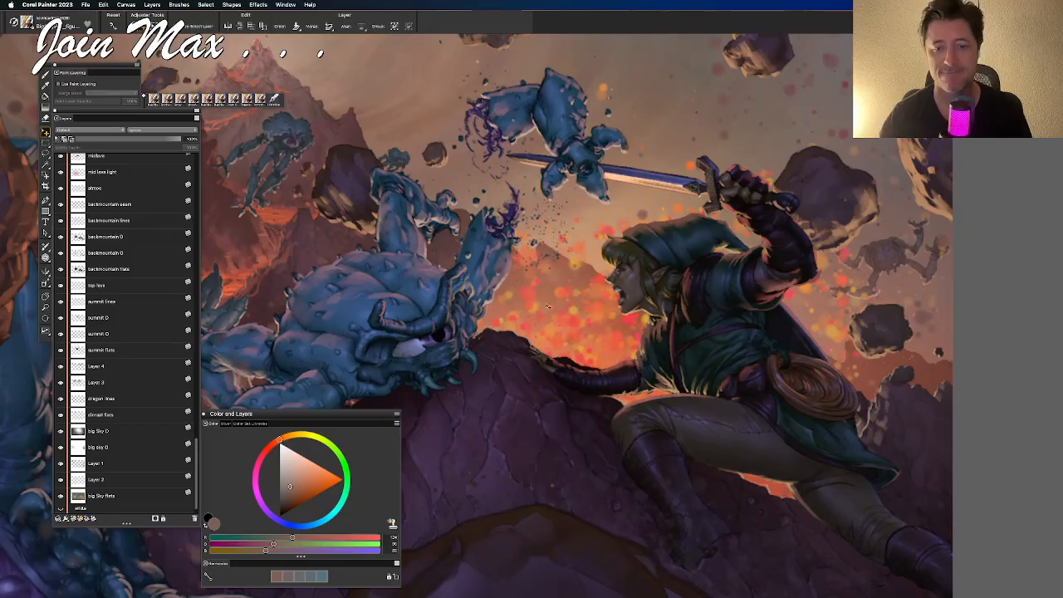
pyautogui.scroll(10, 145, 365)
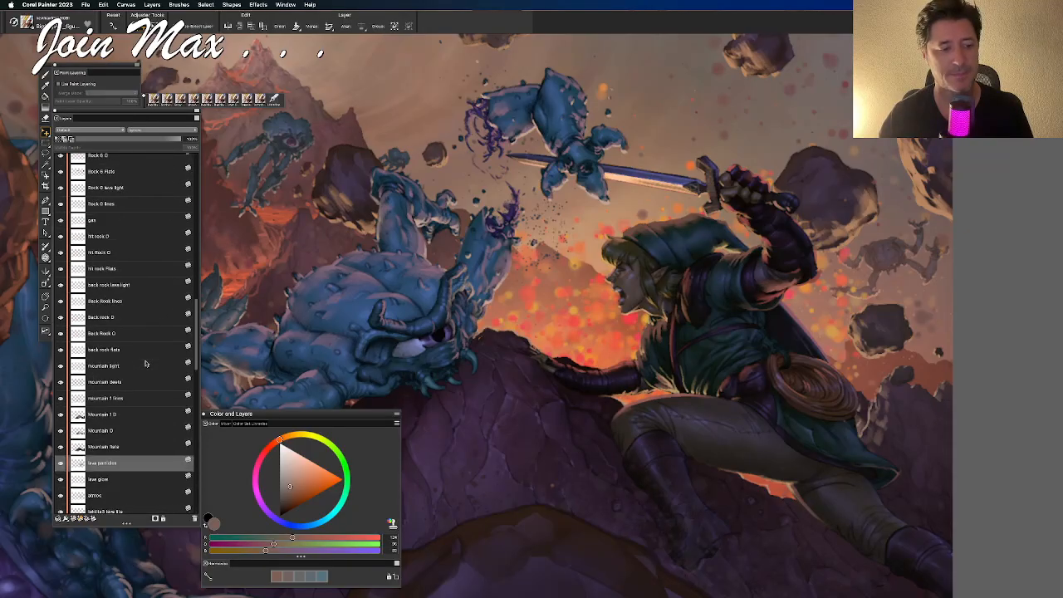
pyautogui.click(62, 464)
pyautogui.click(62, 464)
pyautogui.click(62, 464)
pyautogui.click(62, 464)
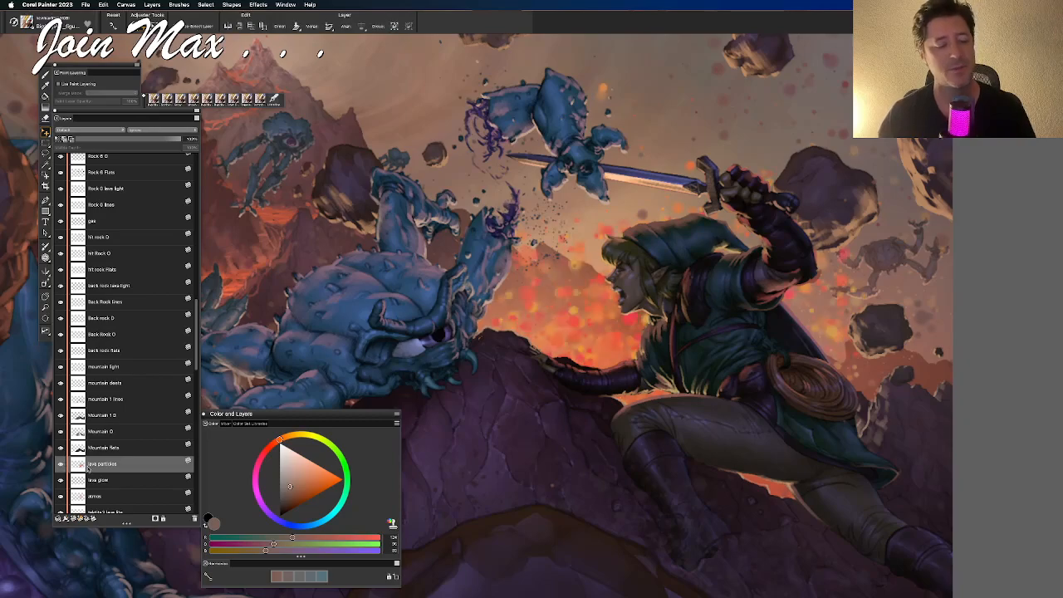
pyautogui.press('super+shift+n')
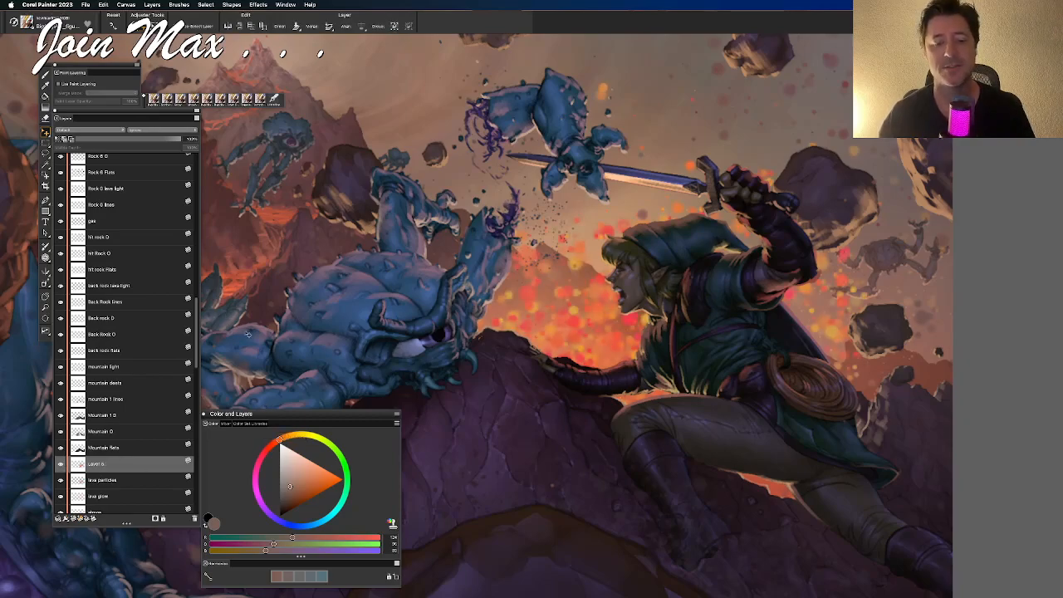
# Try Overlay on the duplicated particle layer, switch it to a lighter composite method, and lower its opacity to suit the whole composition
pyautogui.click(96, 131)
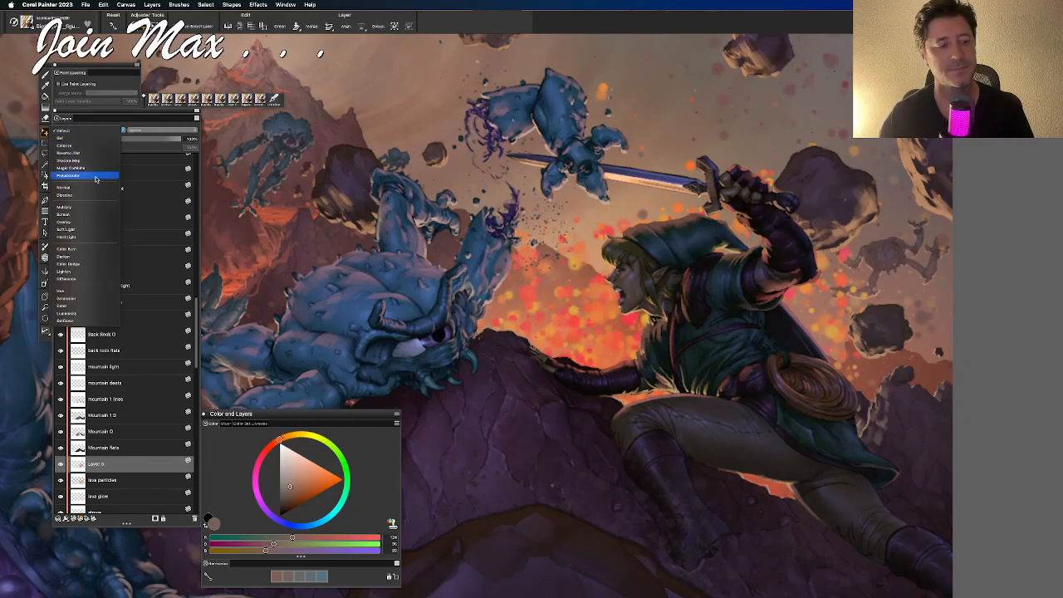
pyautogui.click(93, 224)
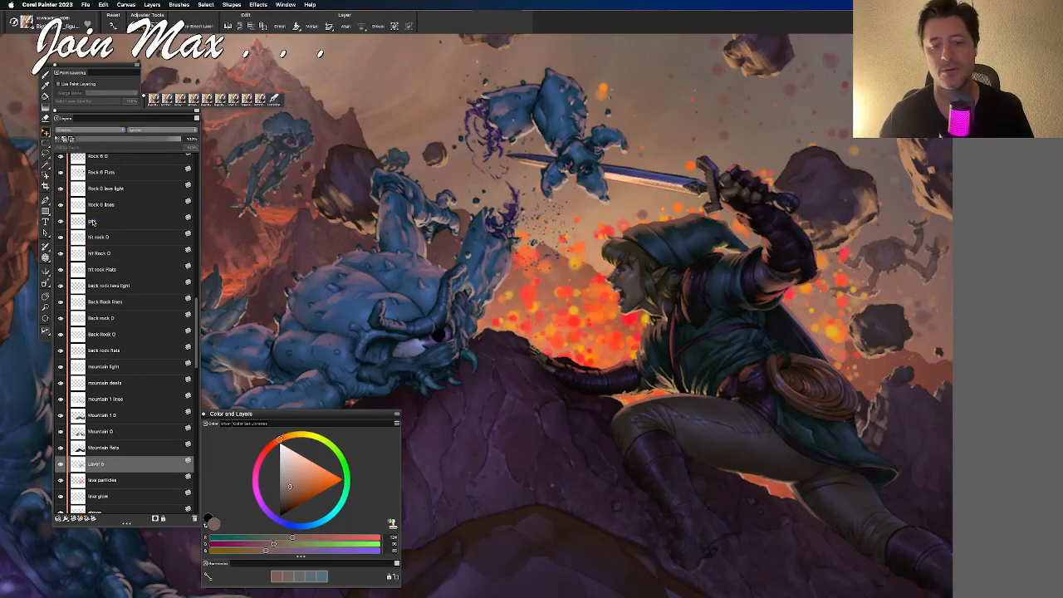
pyautogui.click(73, 131)
pyautogui.click(72, 124)
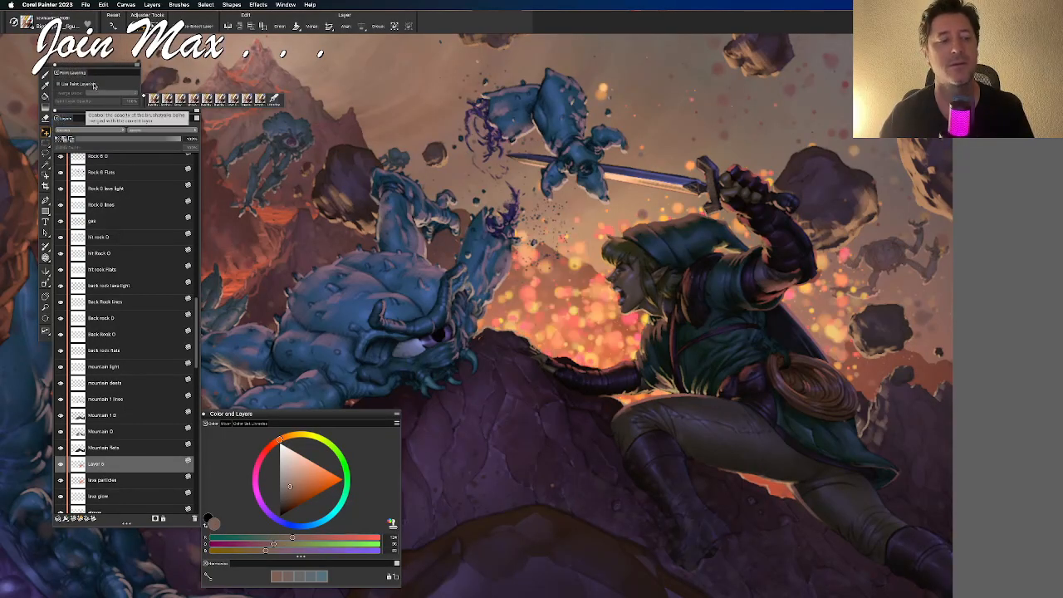
pyautogui.click(118, 139)
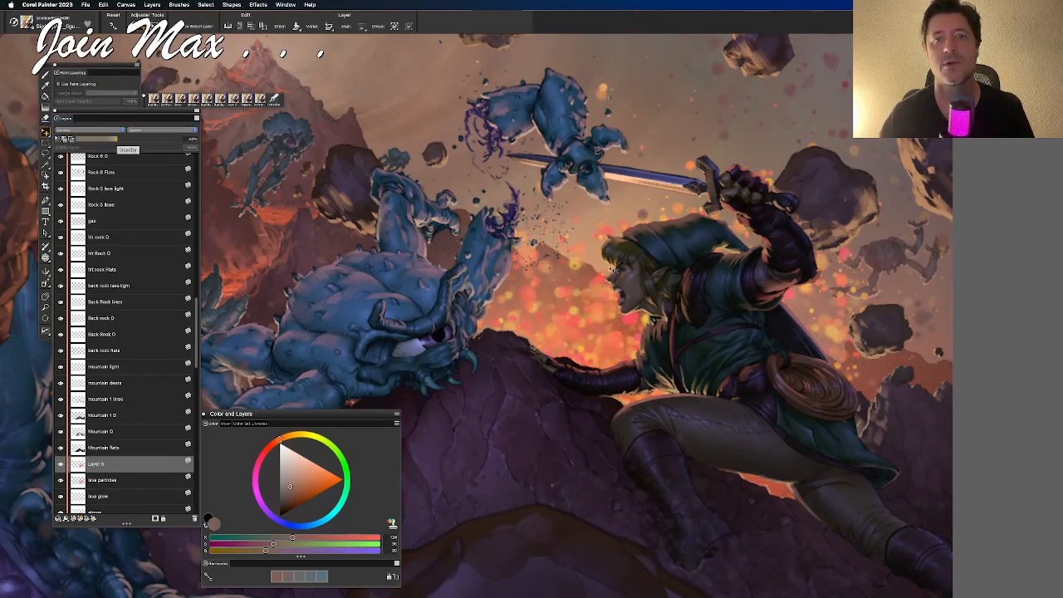
pyautogui.press('super+minus')
pyautogui.press('super+minus')
pyautogui.press('super+0')
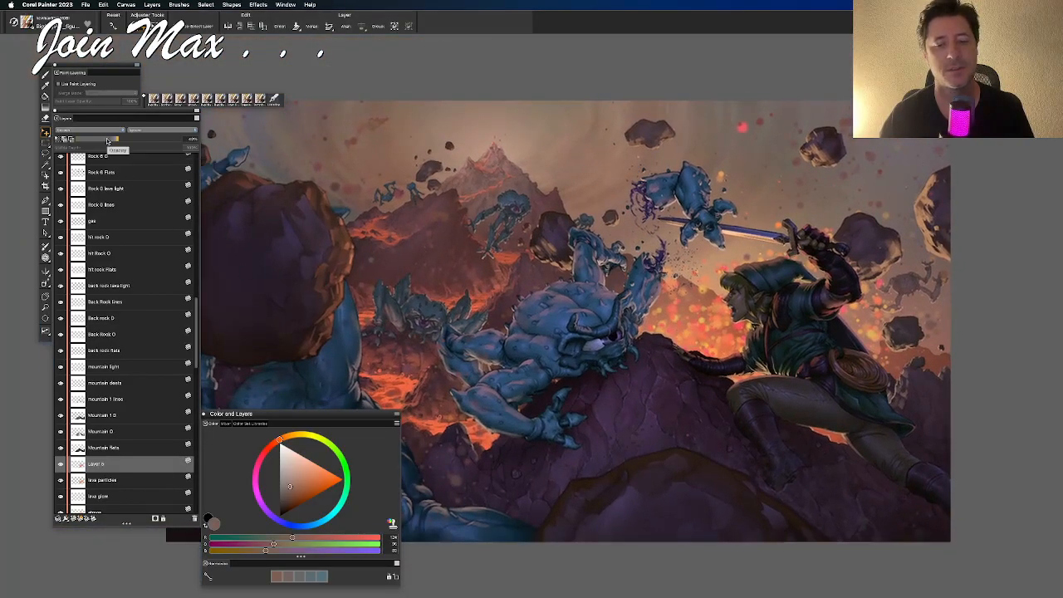
pyautogui.moveTo(107, 140); pyautogui.dragTo(112, 140)
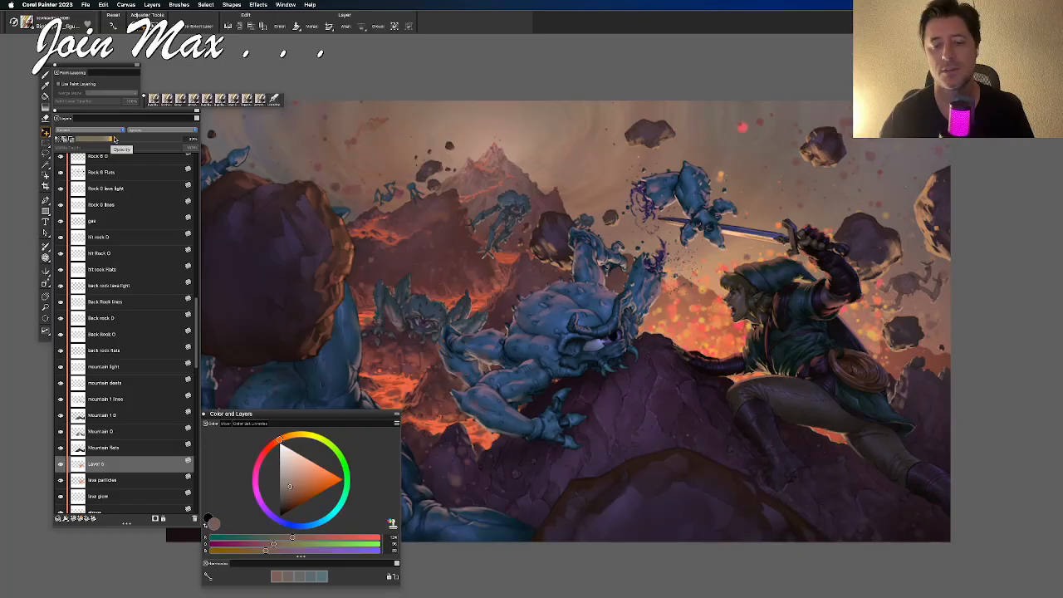
# Merge the duplicated particle layer with the original lava particles layer
pyautogui.moveTo(500, 213)
pyautogui.mouseDown()
pyautogui.moveTo(430, 229)
pyautogui.moveTo(529, 204)
pyautogui.moveTo(388, 229)
pyautogui.mouseUp()
pyautogui.keyDown('shift'); pyautogui.click(106, 482); pyautogui.keyUp('shift')
pyautogui.press('super+e')
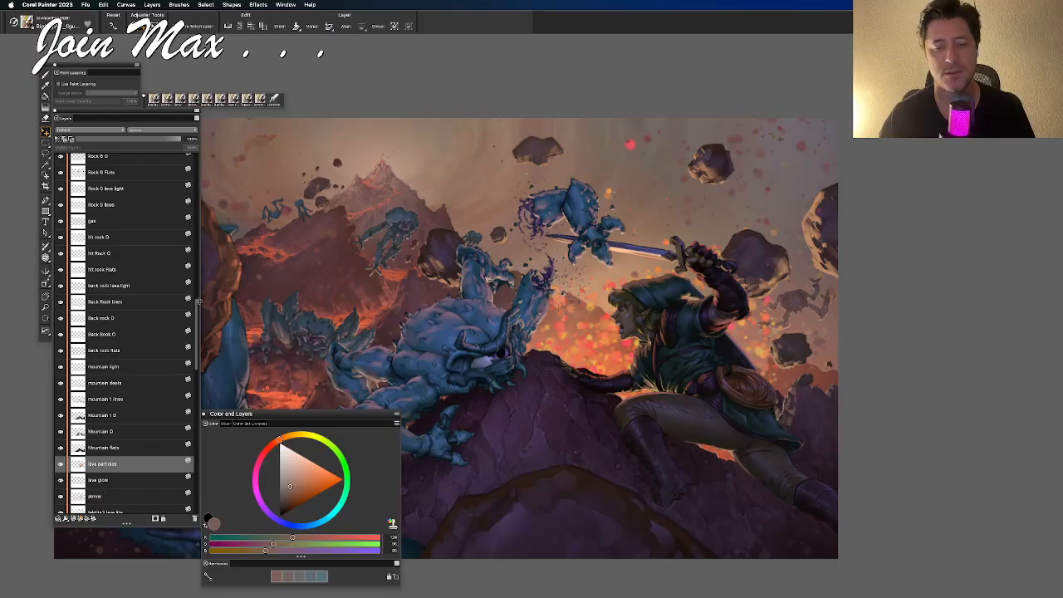
# Save the illustration before applying a focus effect to the lava particles
pyautogui.click(258, 4)
pyautogui.moveTo(266, 59)
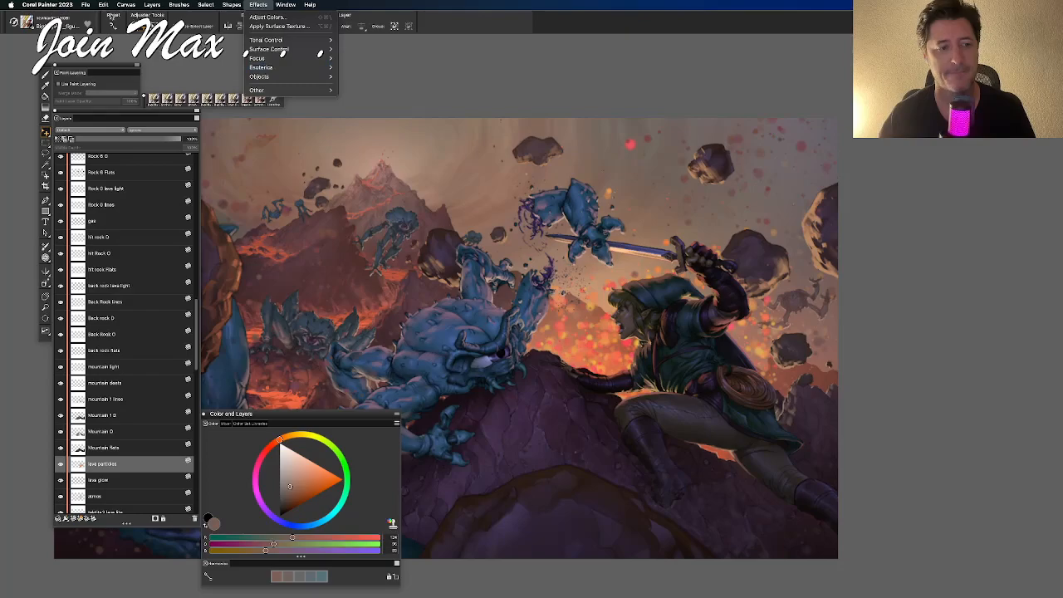
pyautogui.click(85, 7)
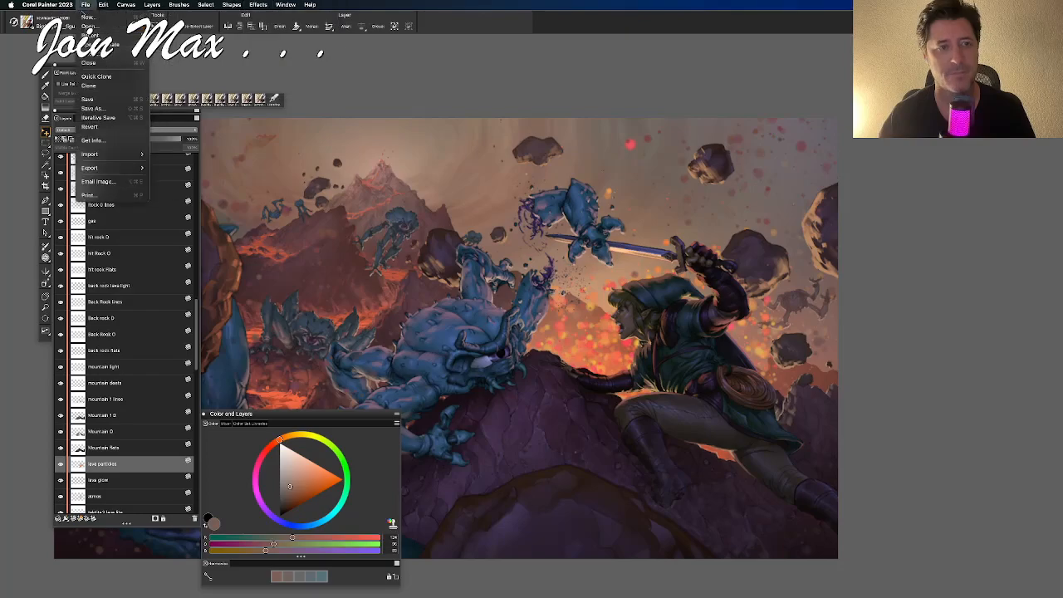
pyautogui.click(96, 99)
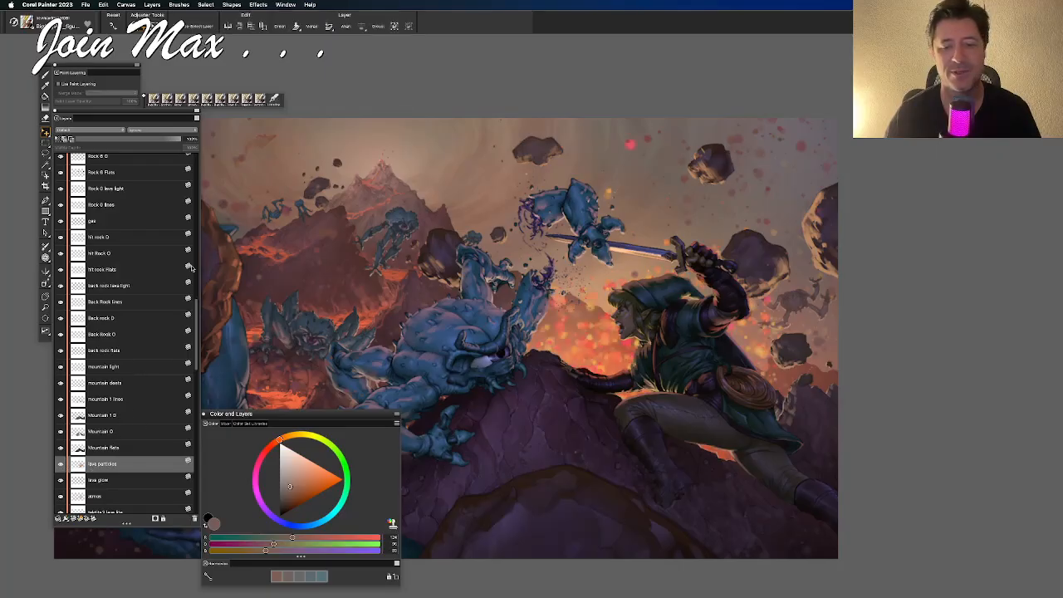
# Try a Zoom Blur on the lava particles layer, centred on the foreground rock below the tektite
pyautogui.click(258, 5)
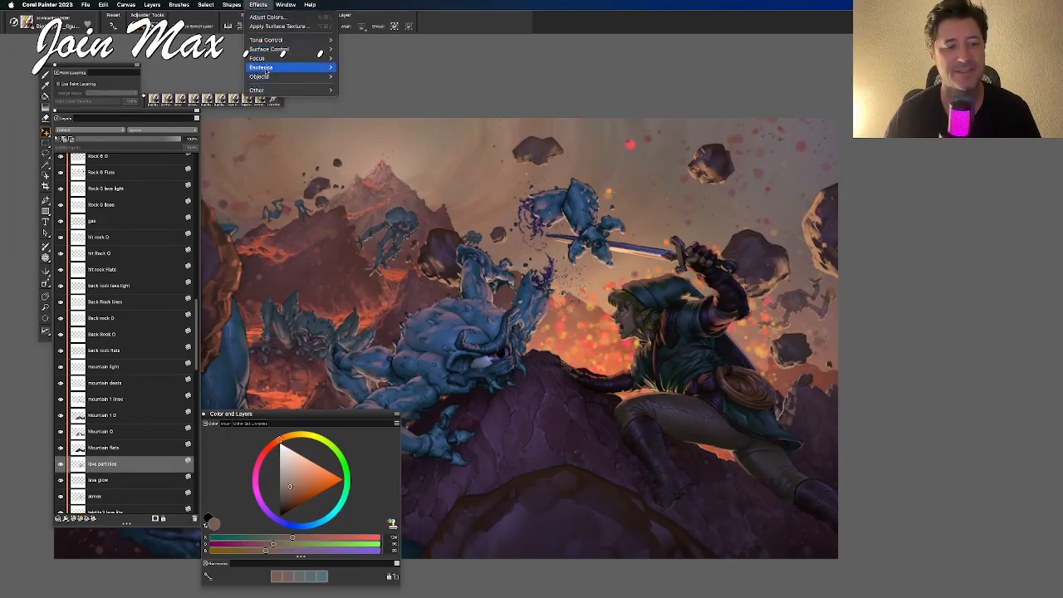
pyautogui.moveTo(272, 58)
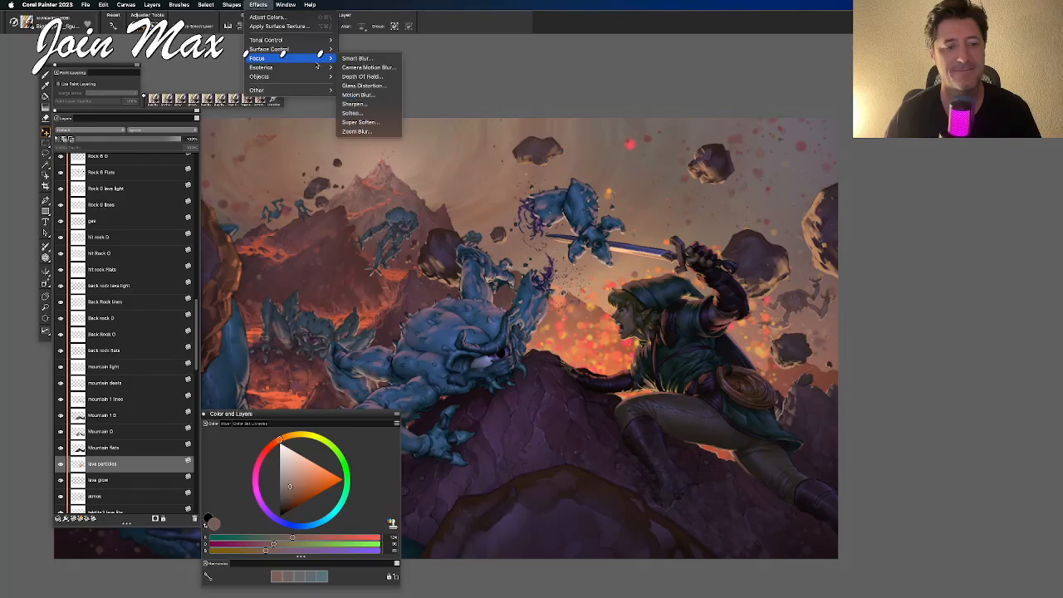
pyautogui.click(376, 131)
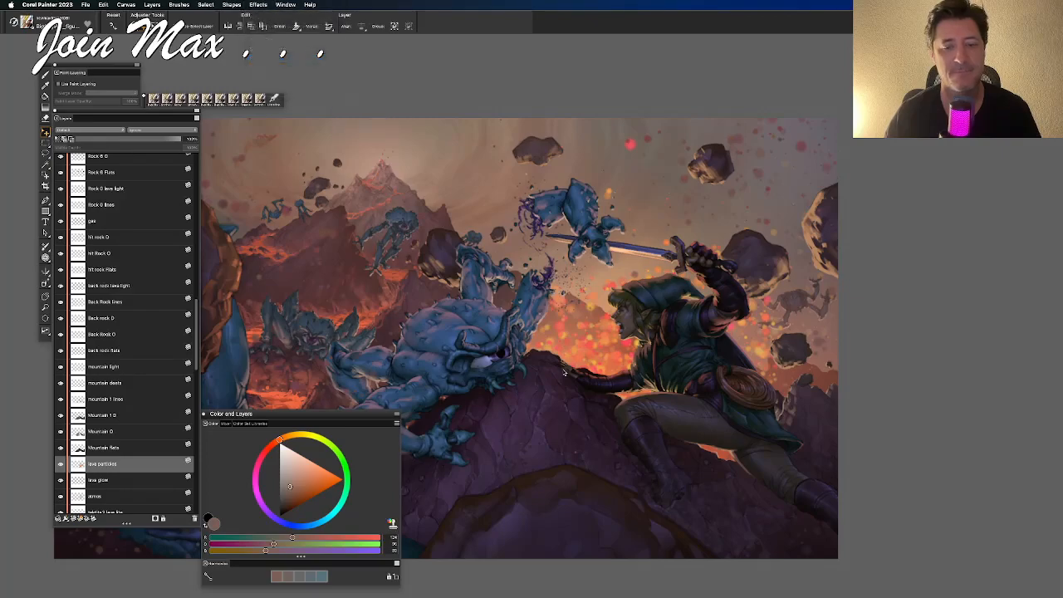
pyautogui.click(518, 537)
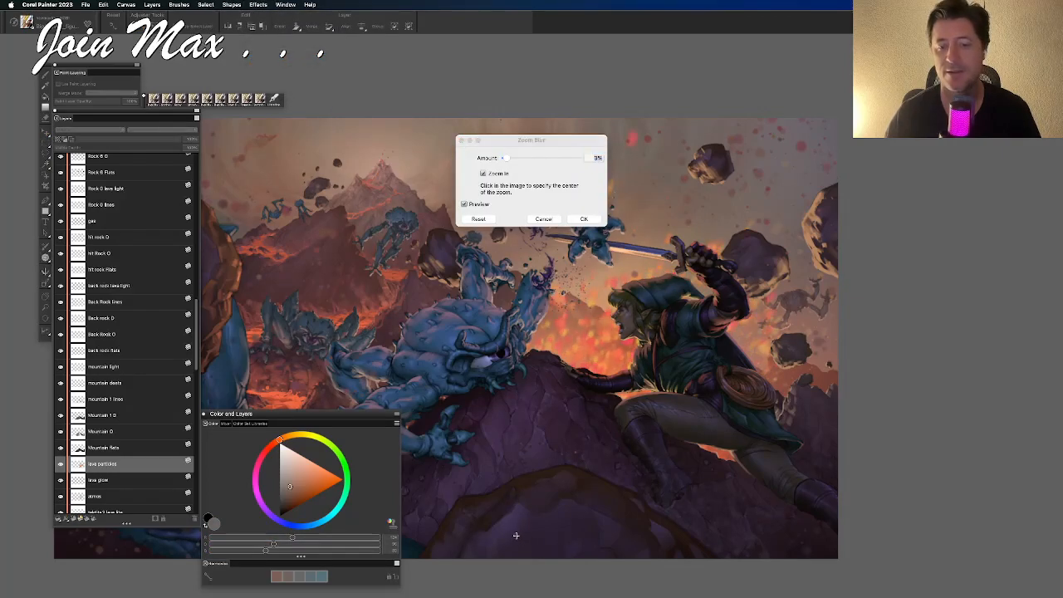
pyautogui.moveTo(507, 177); pyautogui.dragTo(910, 143)
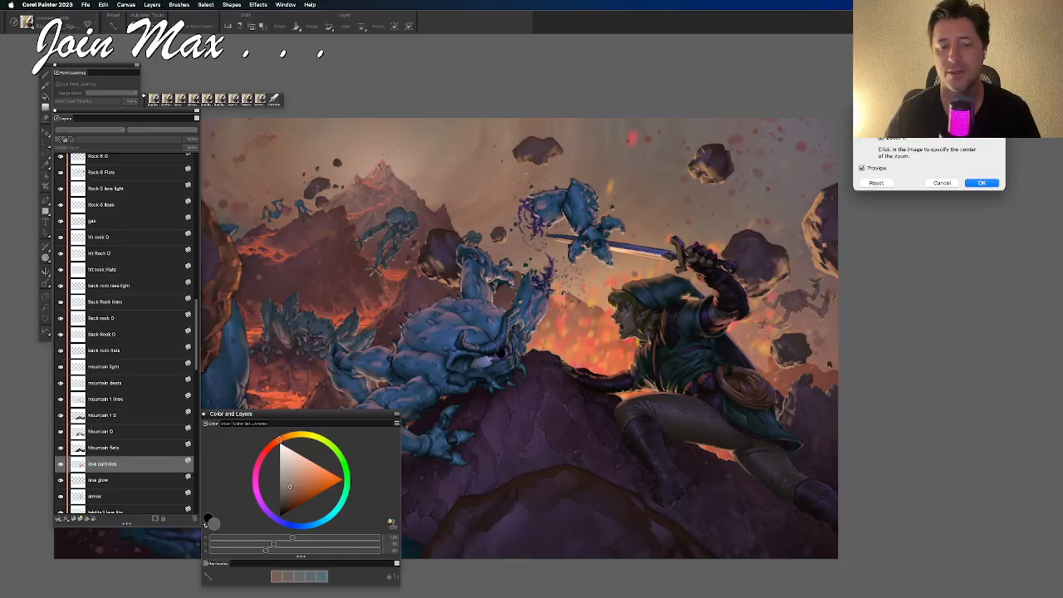
pyautogui.press('Return')
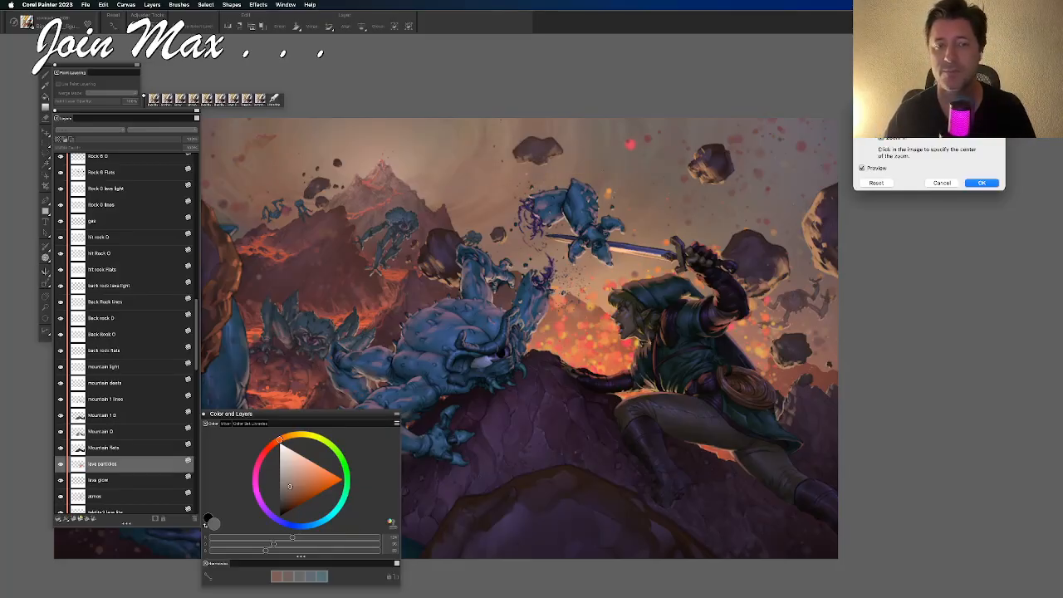
pyautogui.click(891, 136)
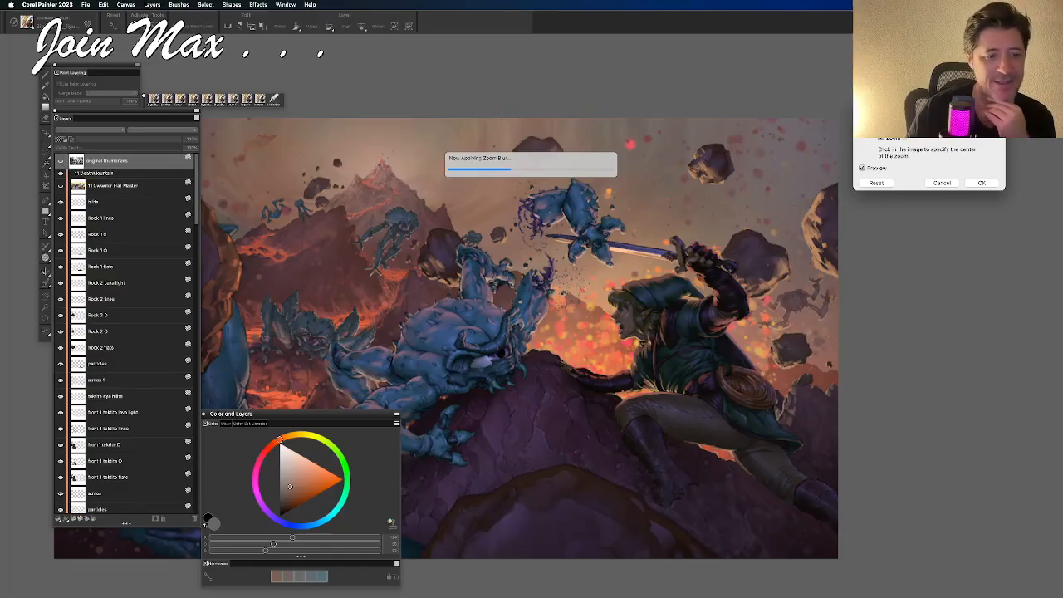
pyautogui.click(940, 183)
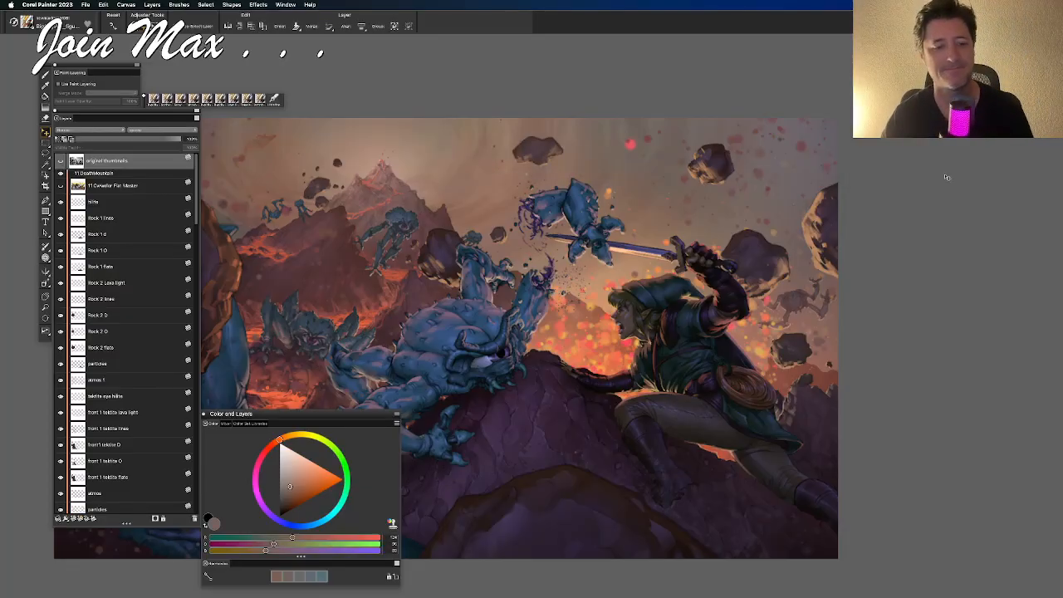
# Reselect the lava particles layer and try a Zoom Blur centred low on the mountain with Zoom In turned off
pyautogui.rightClick(601, 344)
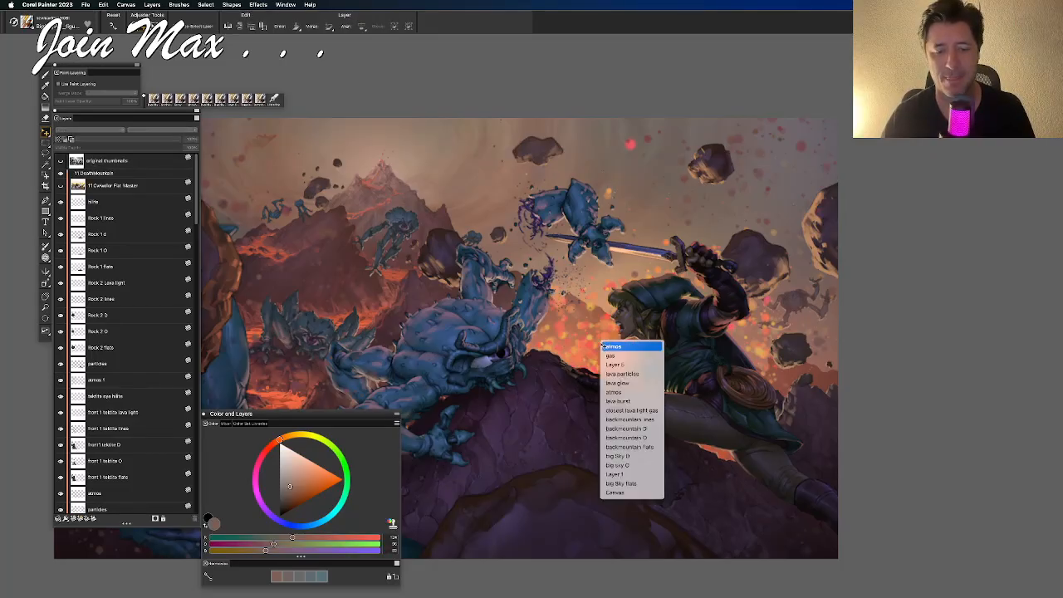
pyautogui.click(622, 374)
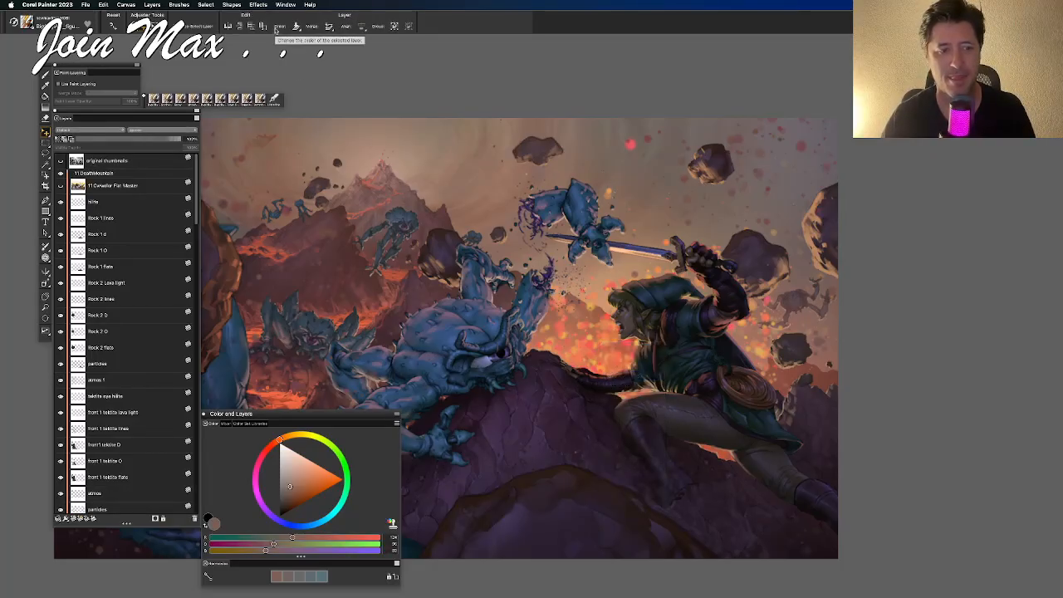
pyautogui.click(258, 4)
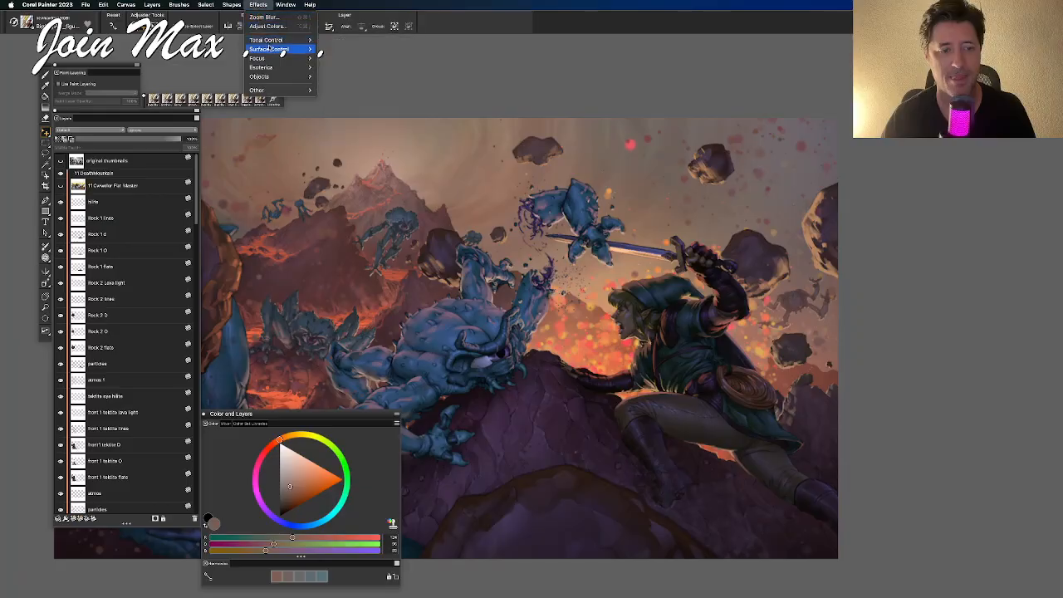
pyautogui.moveTo(273, 58)
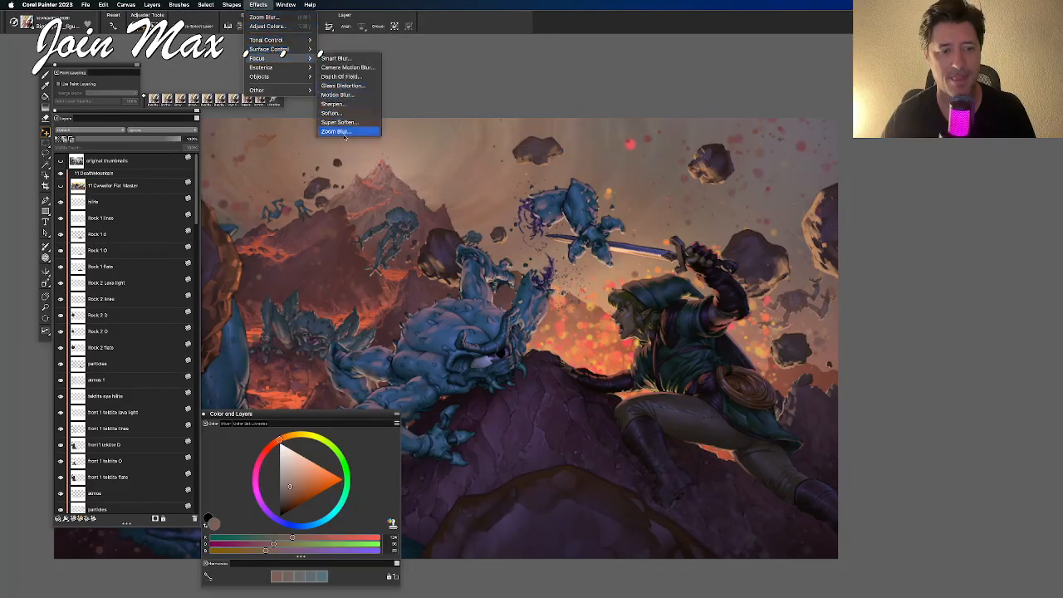
pyautogui.click(343, 135)
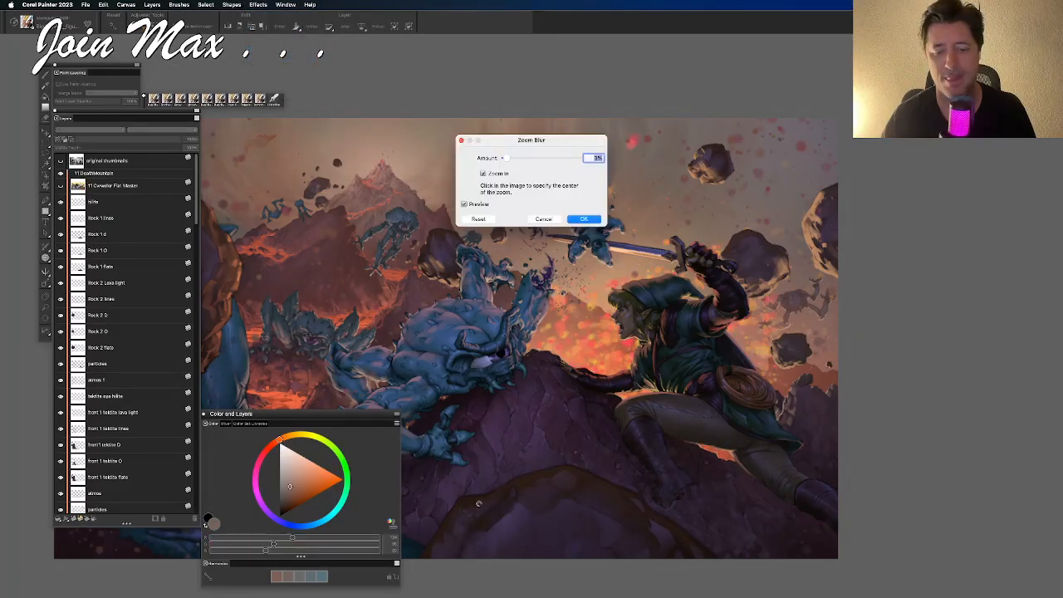
pyautogui.click(491, 477)
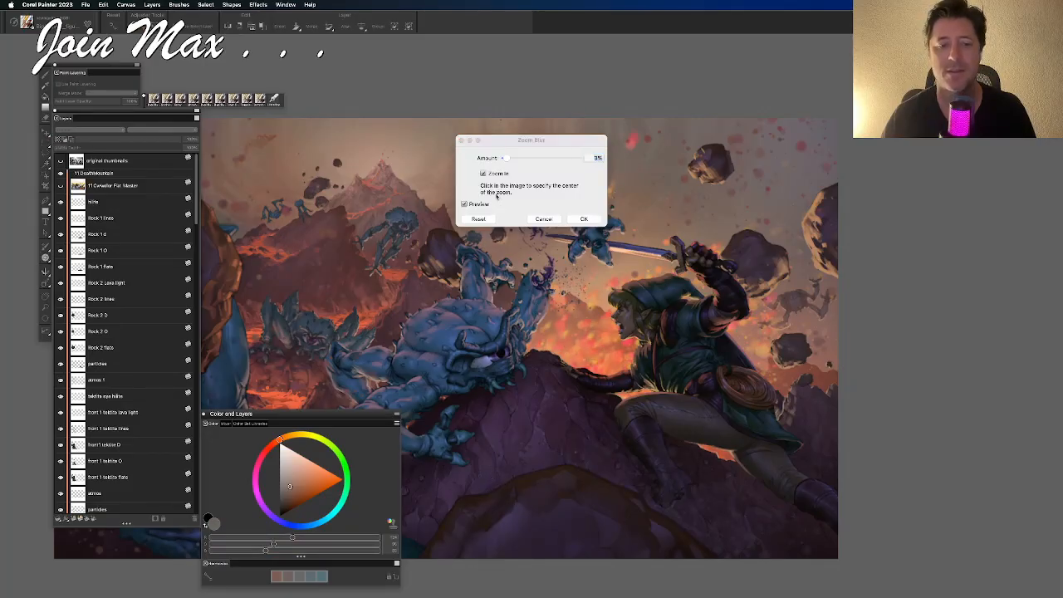
pyautogui.moveTo(523, 139); pyautogui.dragTo(903, 309)
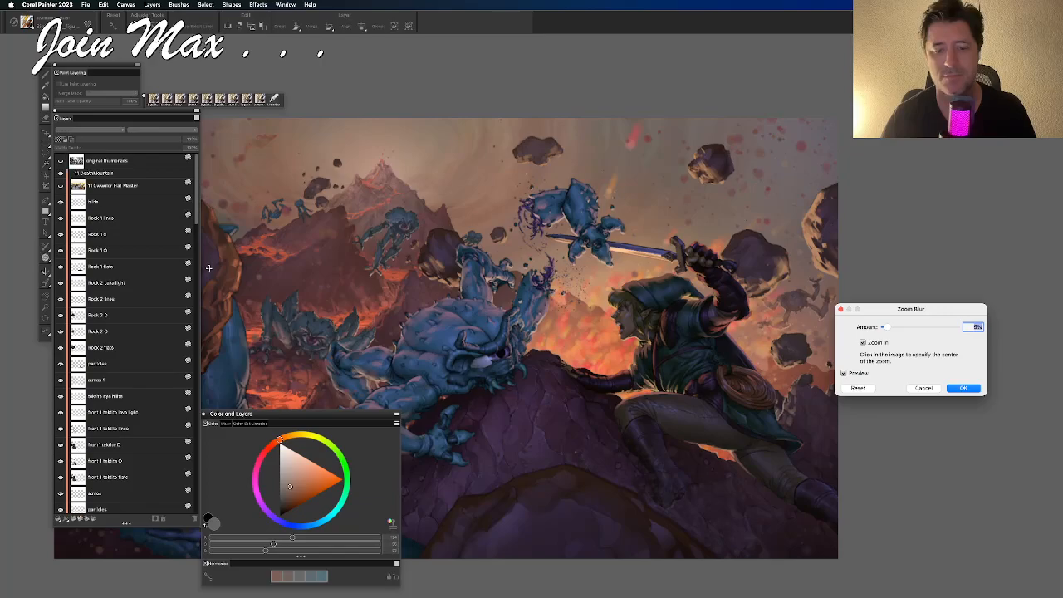
pyautogui.click(849, 341)
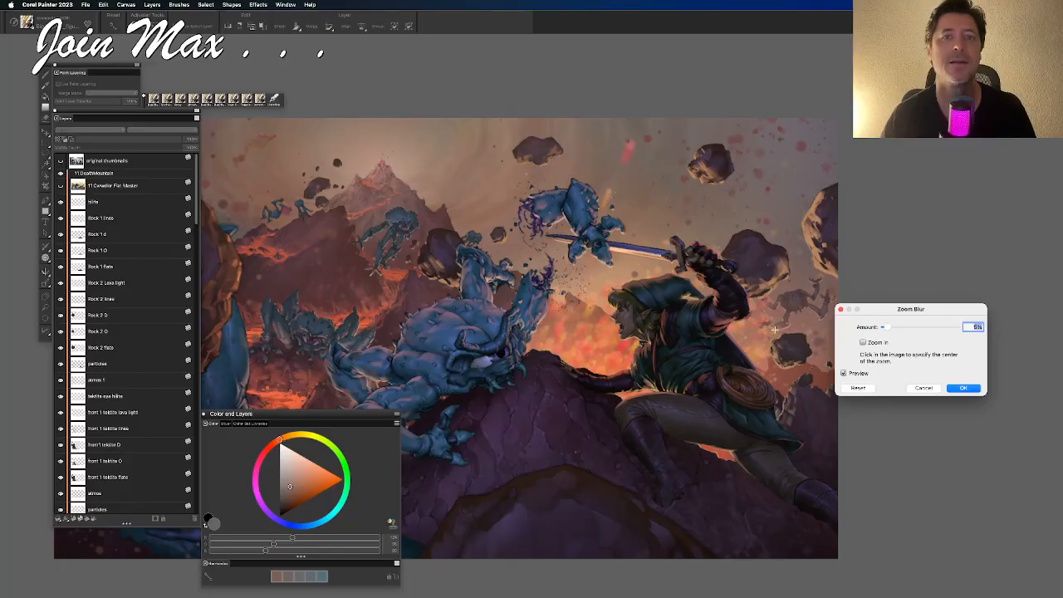
pyautogui.click(922, 387)
# Apply a Zoom Blur to the lava particles layer with Zoom In enabled
pyautogui.scroll(-10, 133, 398)
pyautogui.scroll(-4, 133, 398)
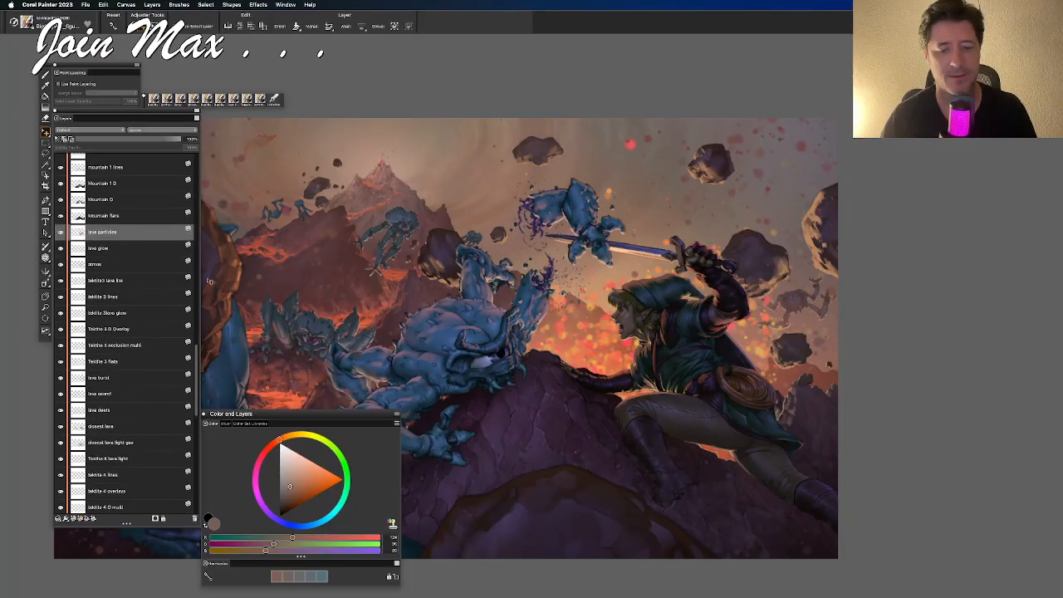
pyautogui.click(257, 4)
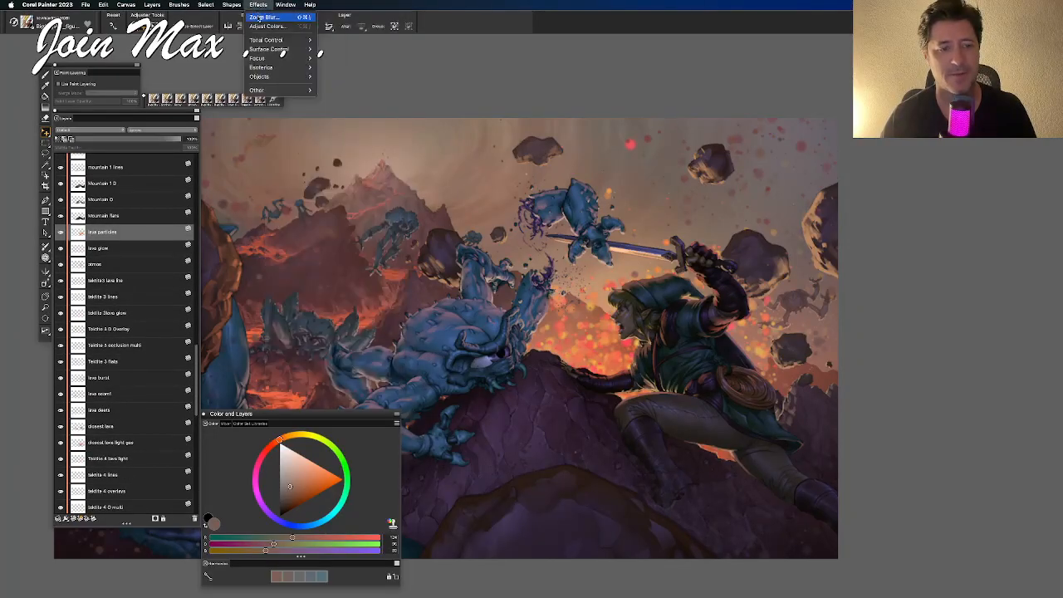
pyautogui.click(259, 17)
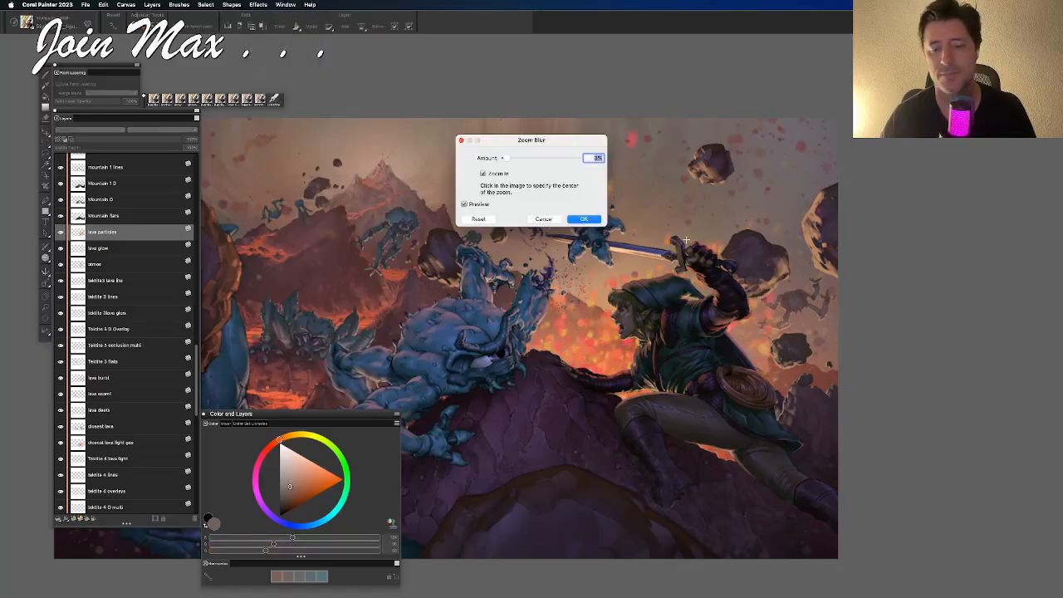
pyautogui.moveTo(564, 142); pyautogui.dragTo(927, 265)
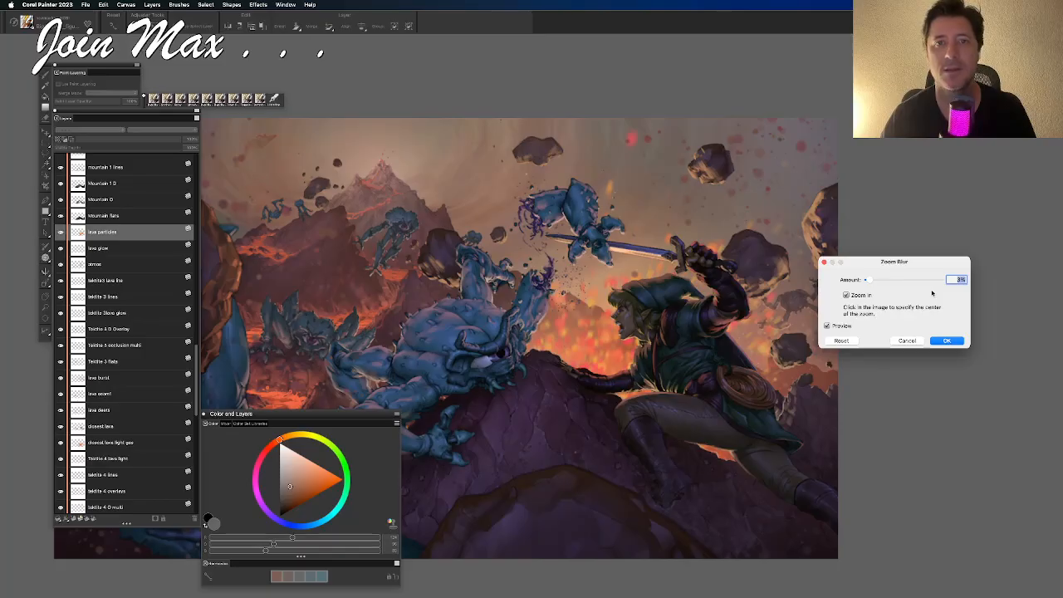
pyautogui.click(947, 340)
# Examine the blurred lava particles across the whole illustration and close up behind the swordsman
pyautogui.press('super+minus')
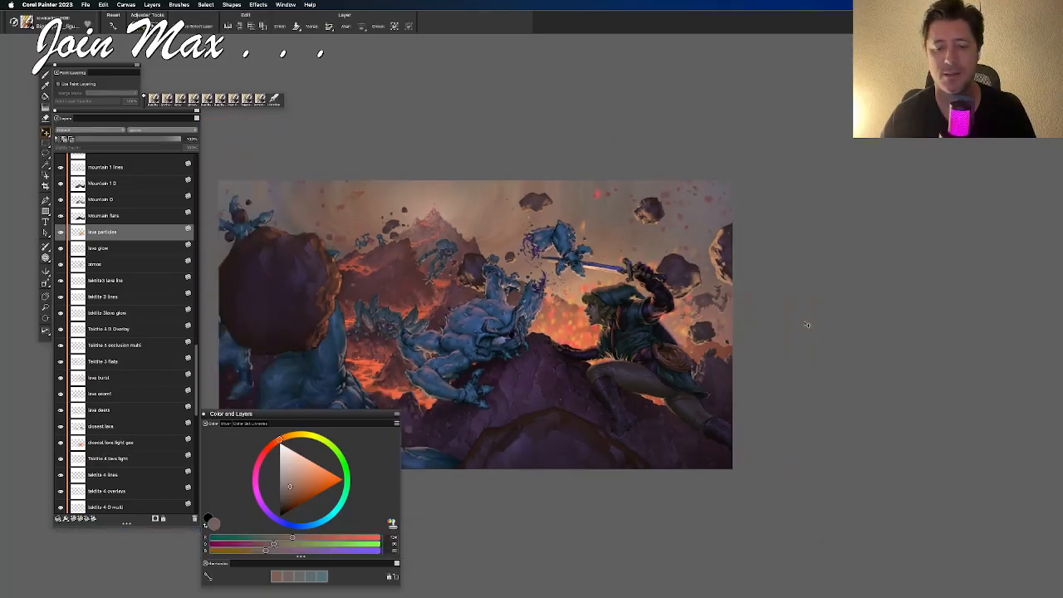
pyautogui.moveTo(685, 322); pyautogui.dragTo(760, 312)
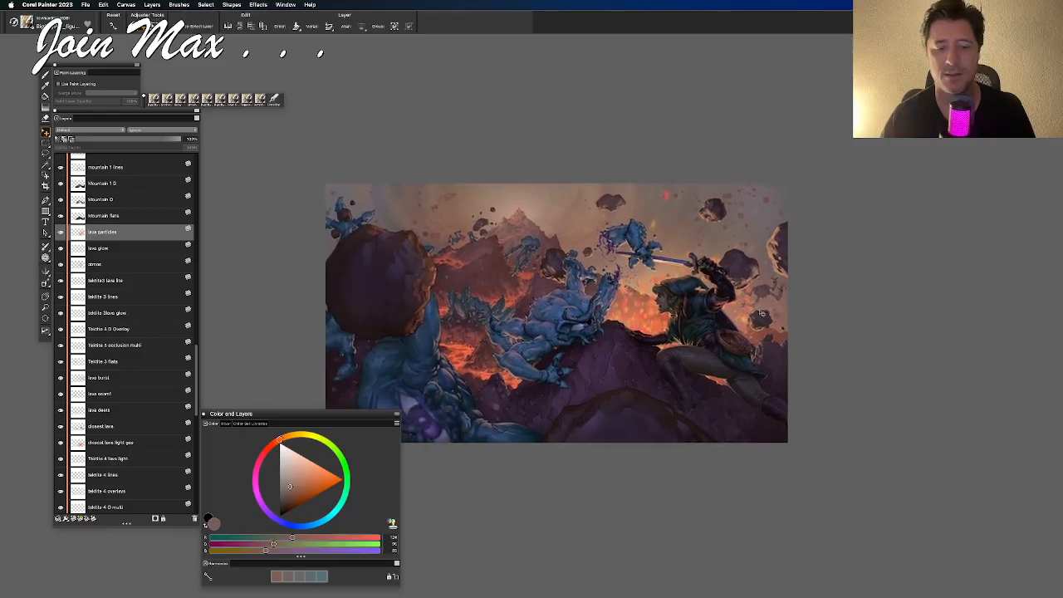
pyautogui.press('super+plus')
pyautogui.press('super+plus')
pyautogui.press('super+plus')
pyautogui.press('super+plus')
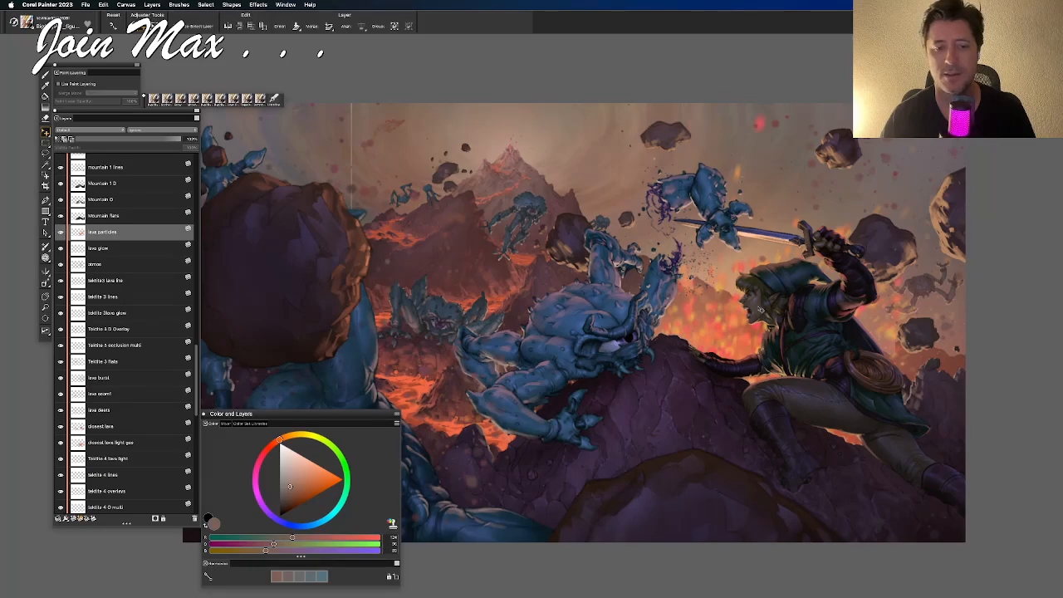
pyautogui.hscroll(2, 705, 287)
pyautogui.scroll(2, 705, 287)
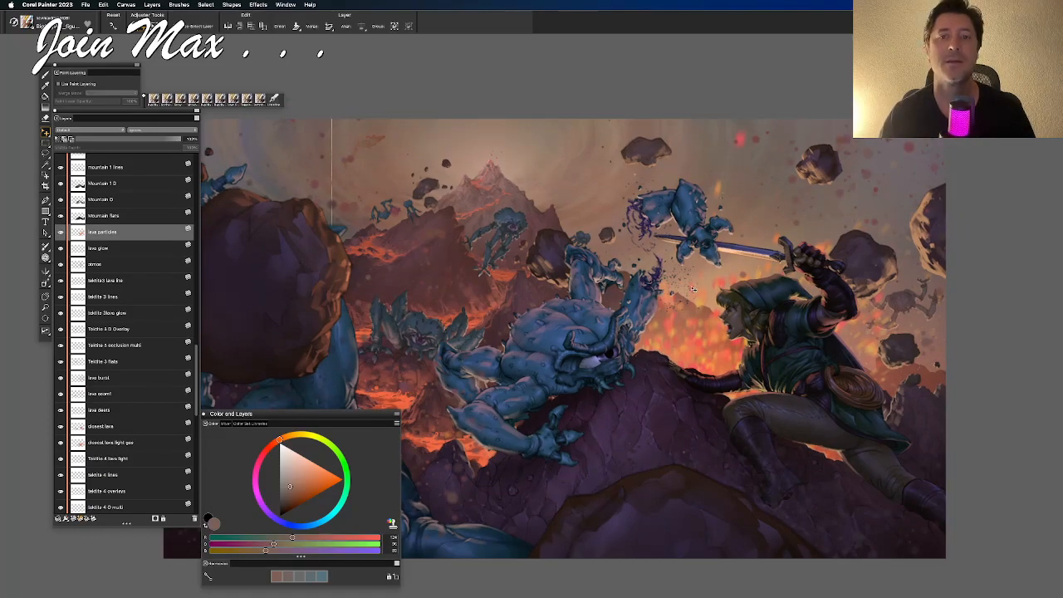
pyautogui.moveTo(719, 304)
pyautogui.mouseDown()
pyautogui.moveTo(666, 261)
pyautogui.moveTo(725, 235)
pyautogui.moveTo(693, 236)
pyautogui.moveTo(633, 281)
pyautogui.mouseUp()
pyautogui.press('super+minus')
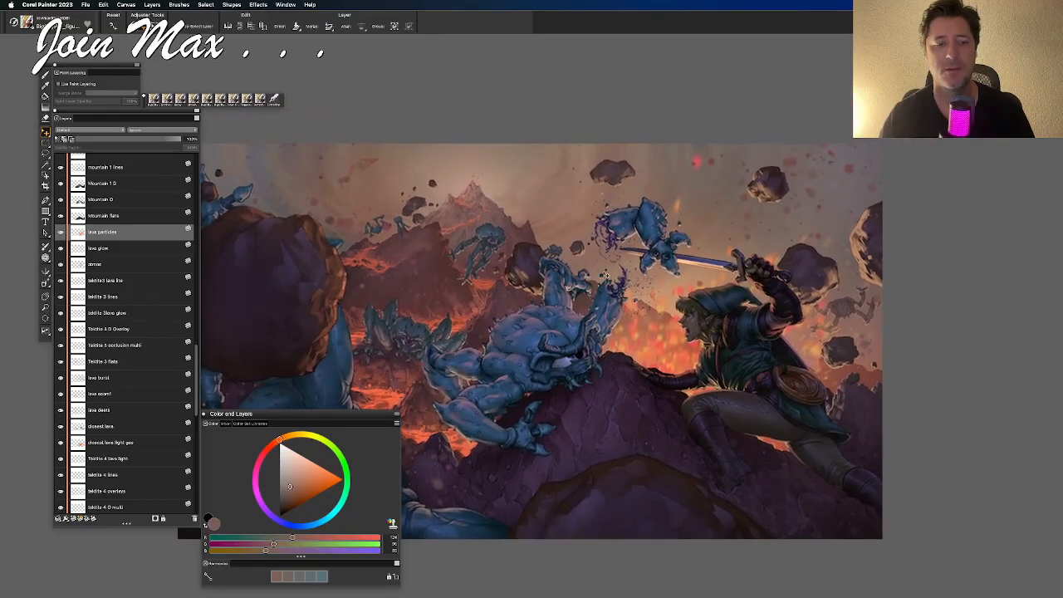
pyautogui.press('super+plus')
pyautogui.press('super+plus')
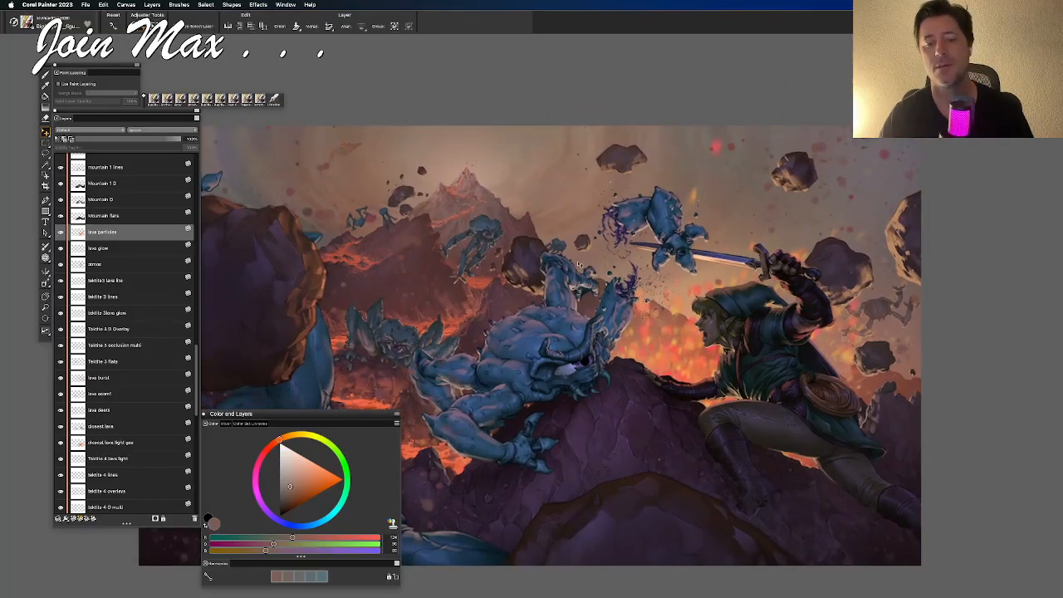
pyautogui.moveTo(578, 263); pyautogui.dragTo(371, 177)
pyautogui.moveTo(380, 320); pyautogui.dragTo(318, 278)
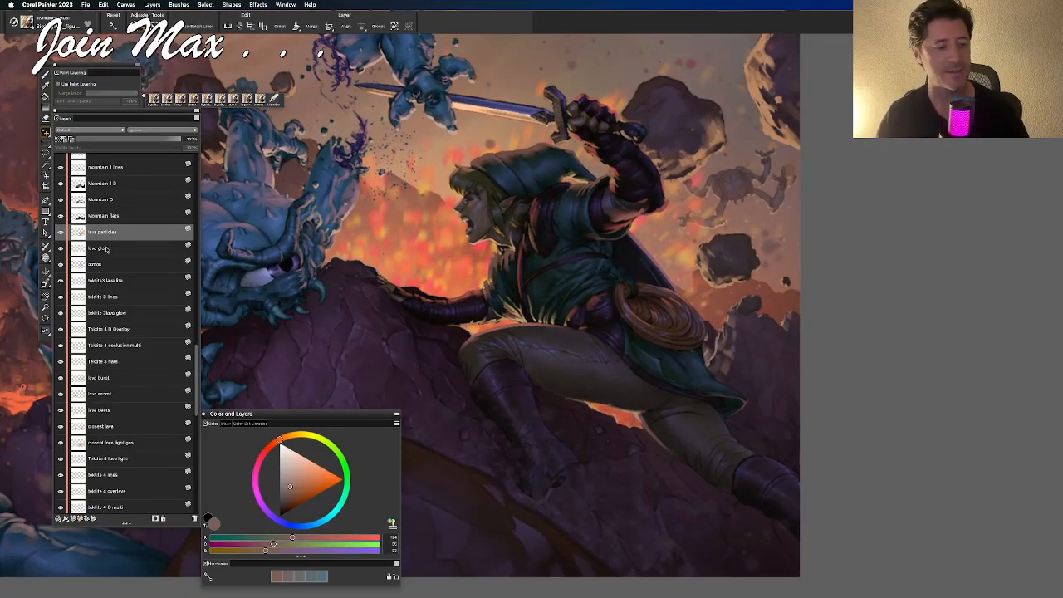
# Add a new layer directly above the link lava light layer and name it scuff
pyautogui.scroll(5, 114, 286)
pyautogui.scroll(10, 113, 286)
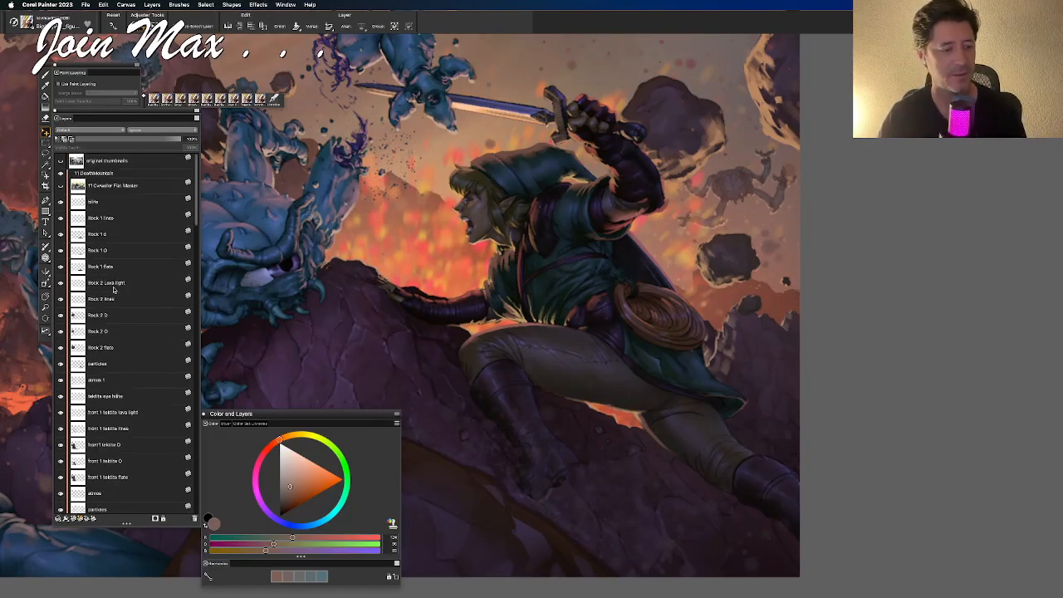
pyautogui.click(108, 221)
pyautogui.click(117, 334)
pyautogui.click(115, 253)
pyautogui.scroll(-9, 130, 323)
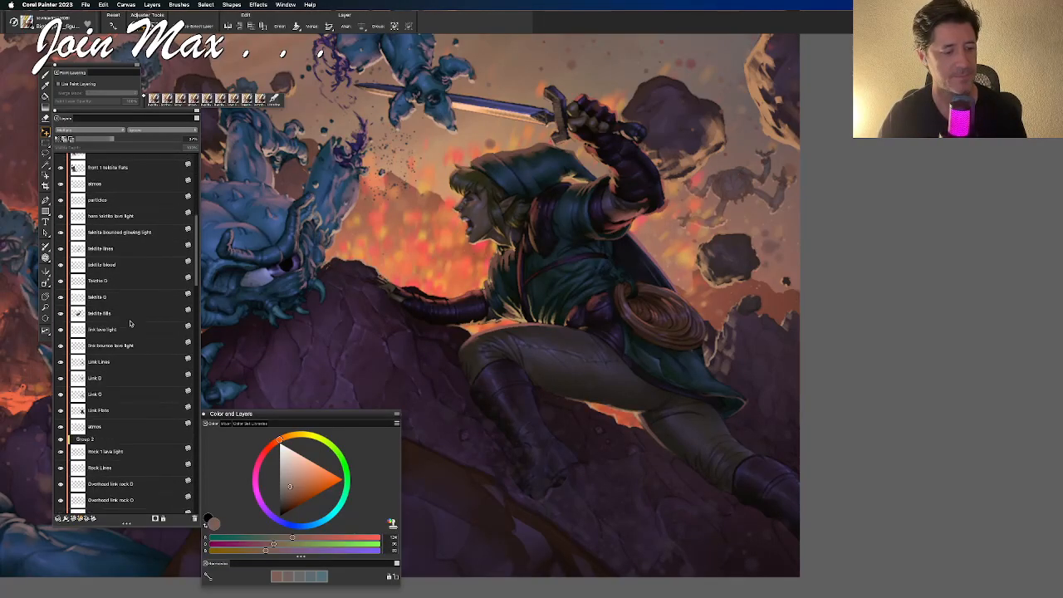
pyautogui.click(115, 380)
pyautogui.click(108, 365)
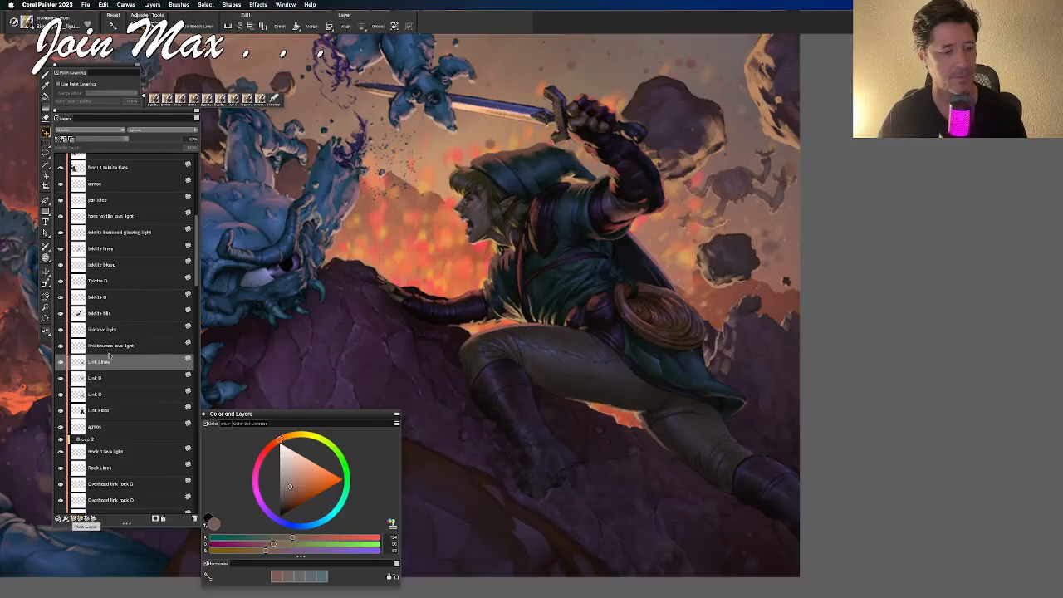
pyautogui.click(110, 331)
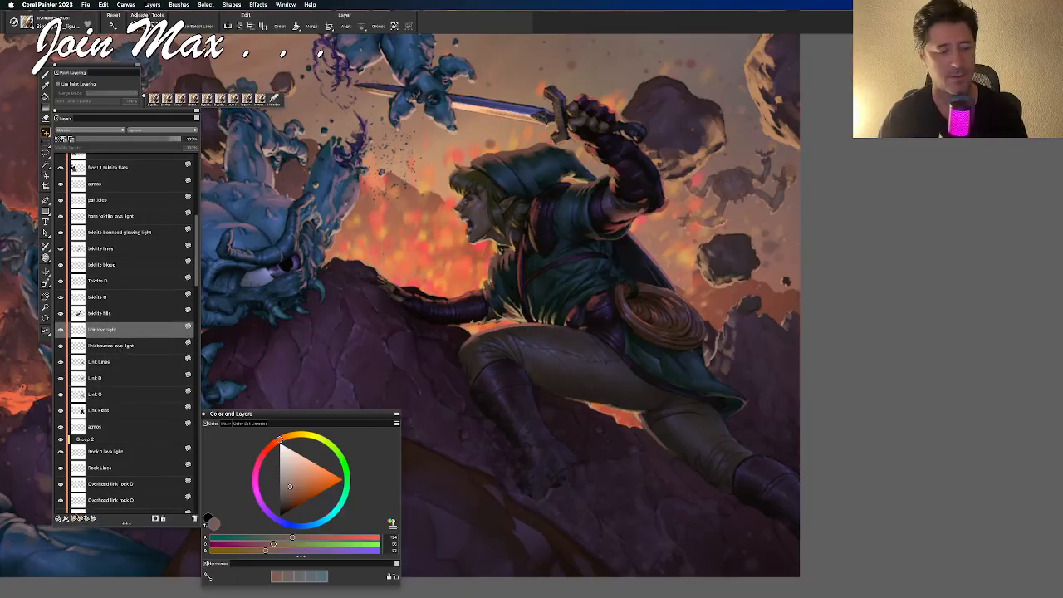
pyautogui.click(67, 518)
pyautogui.click(76, 496)
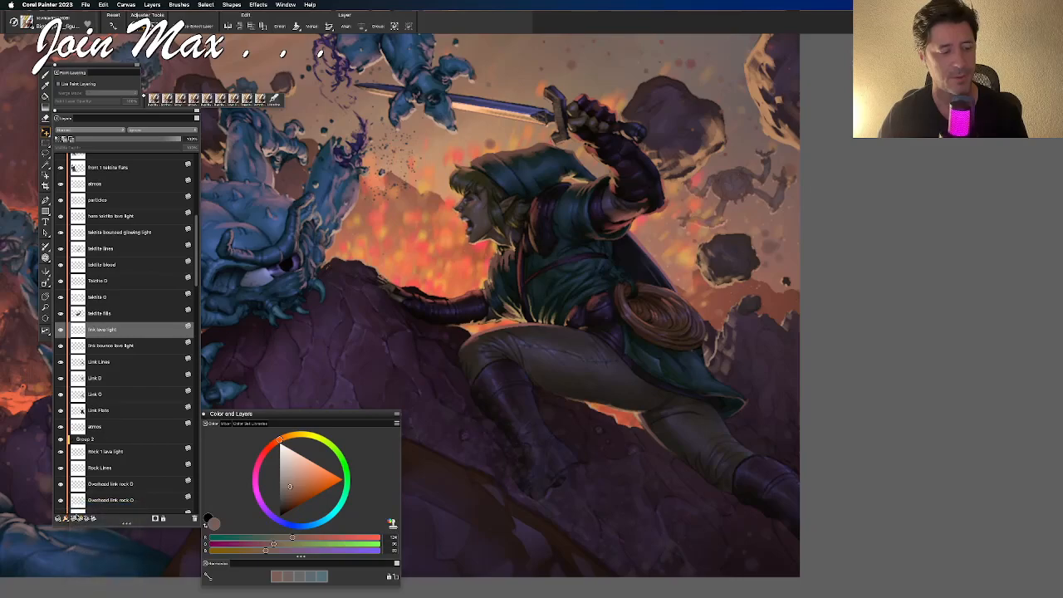
pyautogui.click(75, 518)
pyautogui.doubleClick(98, 331)
pyautogui.write('scuff')
pyautogui.press('Return')
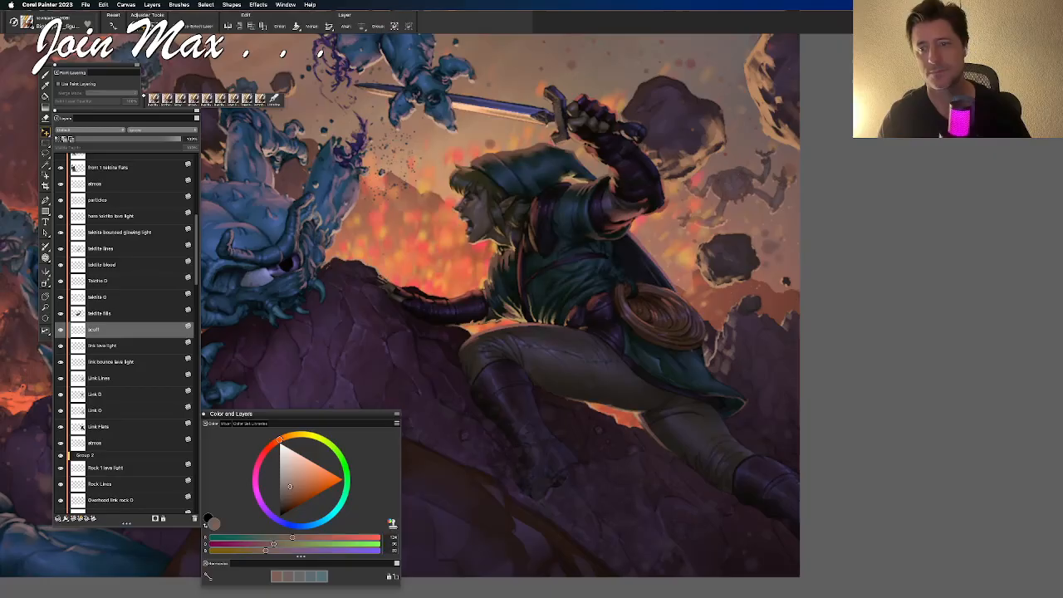
# Brush black scuff marks onto the knee and thigh of Link's trousers on the scuff layer
pyautogui.press('b')
pyautogui.click(288, 495)
pyautogui.click(280, 517)
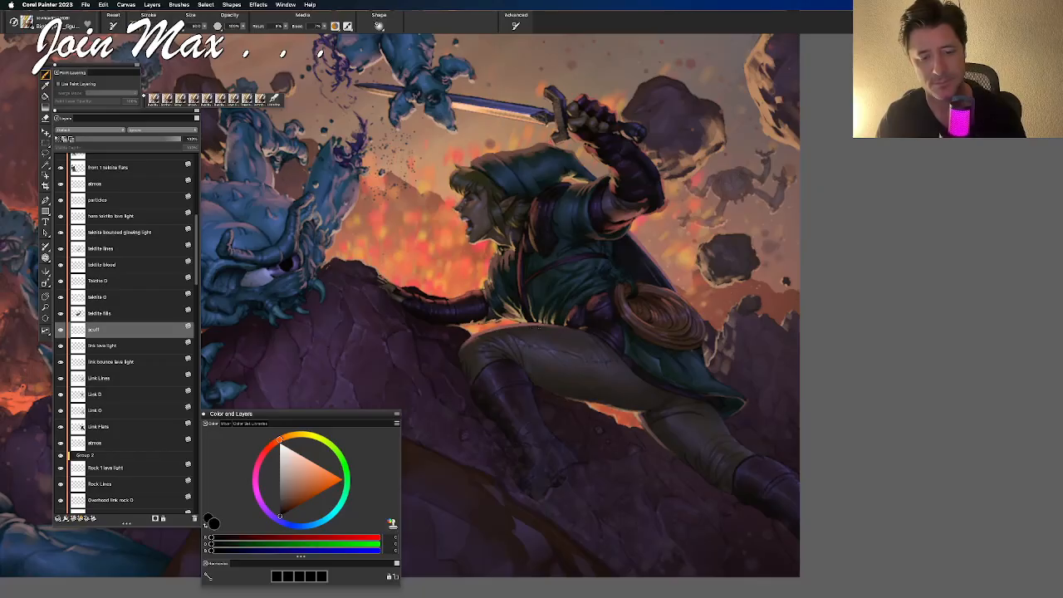
pyautogui.press('super+equal')
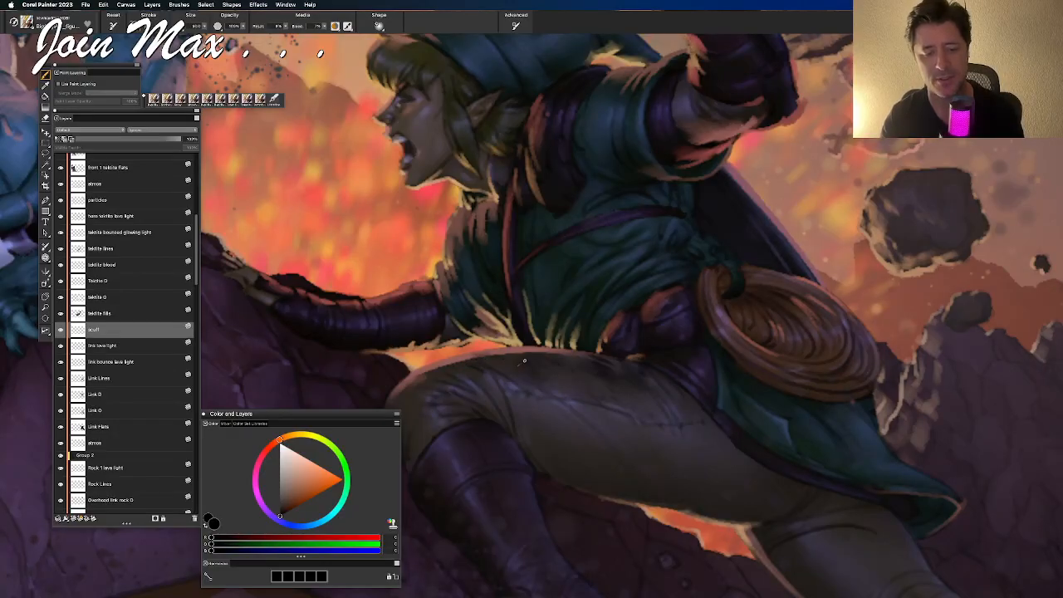
pyautogui.moveTo(513, 352); pyautogui.dragTo(541, 353)
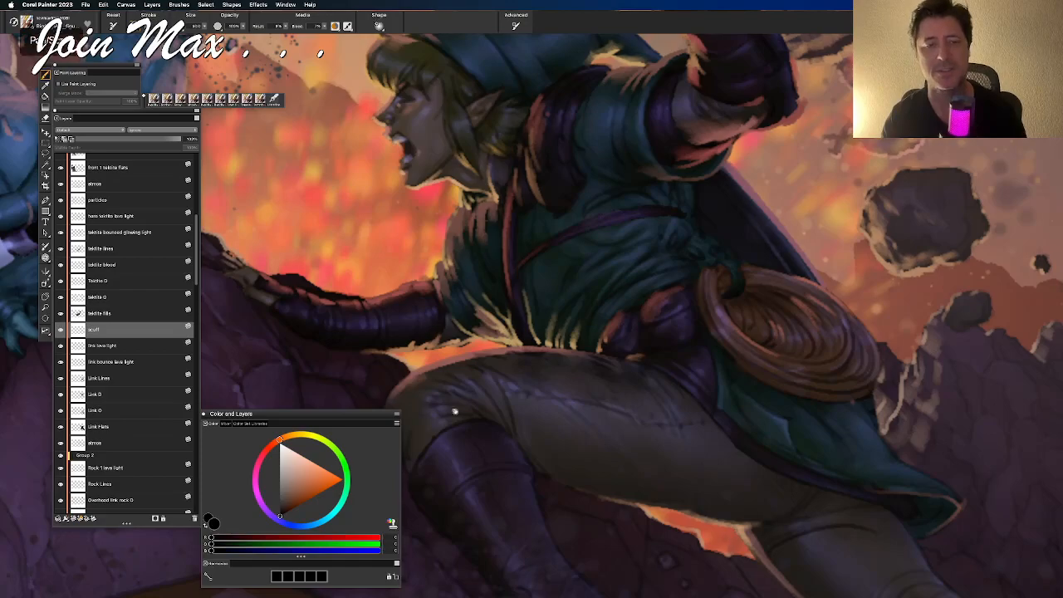
pyautogui.moveTo(462, 409); pyautogui.dragTo(510, 390)
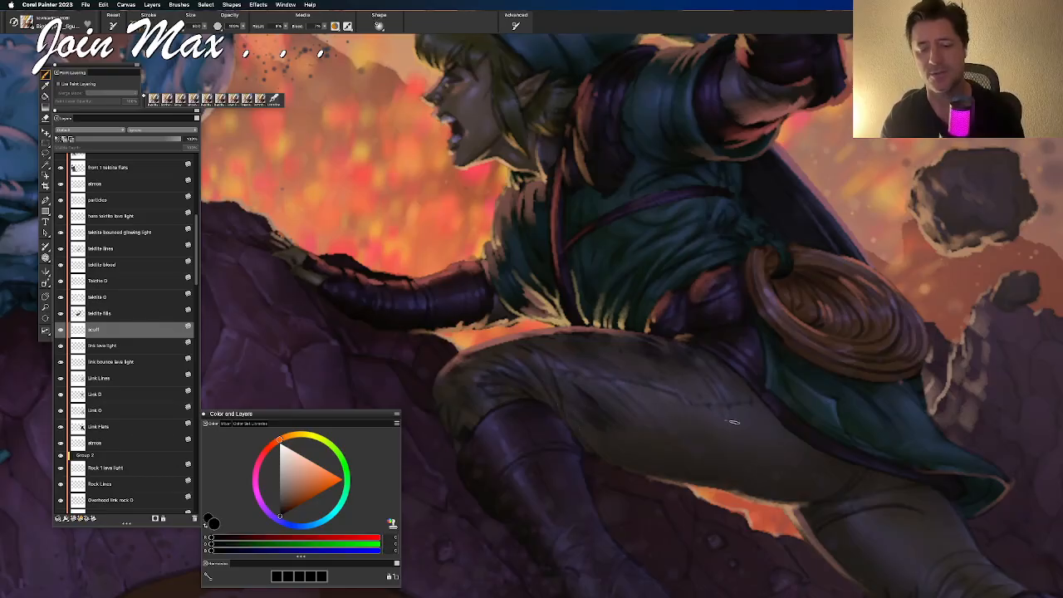
pyautogui.moveTo(578, 381); pyautogui.dragTo(455, 405)
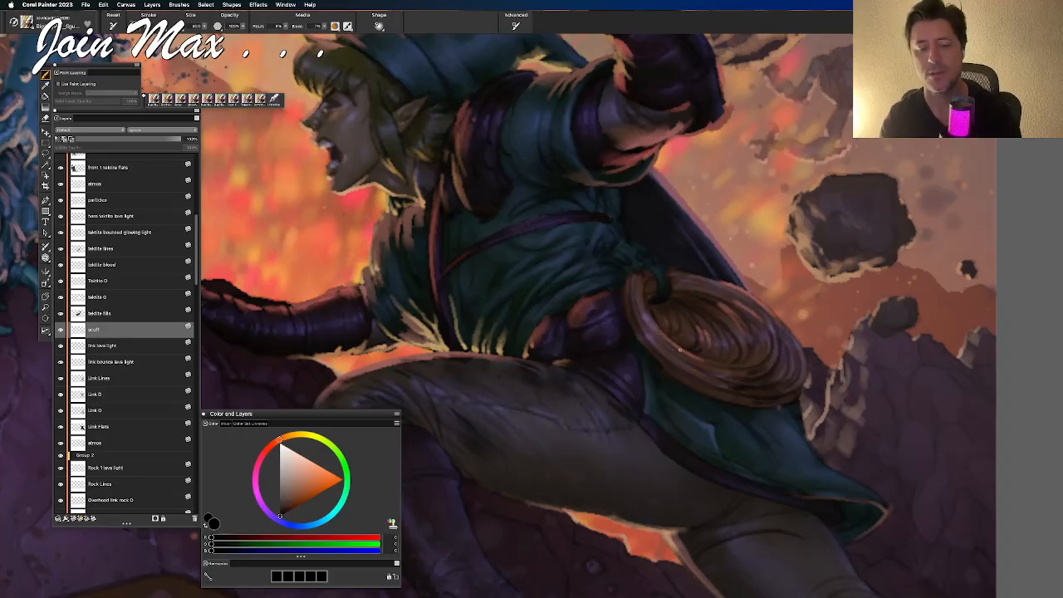
# Soften the trouser scuffs with the Eraser and return to the brush for Link's upper body
pyautogui.press('n')
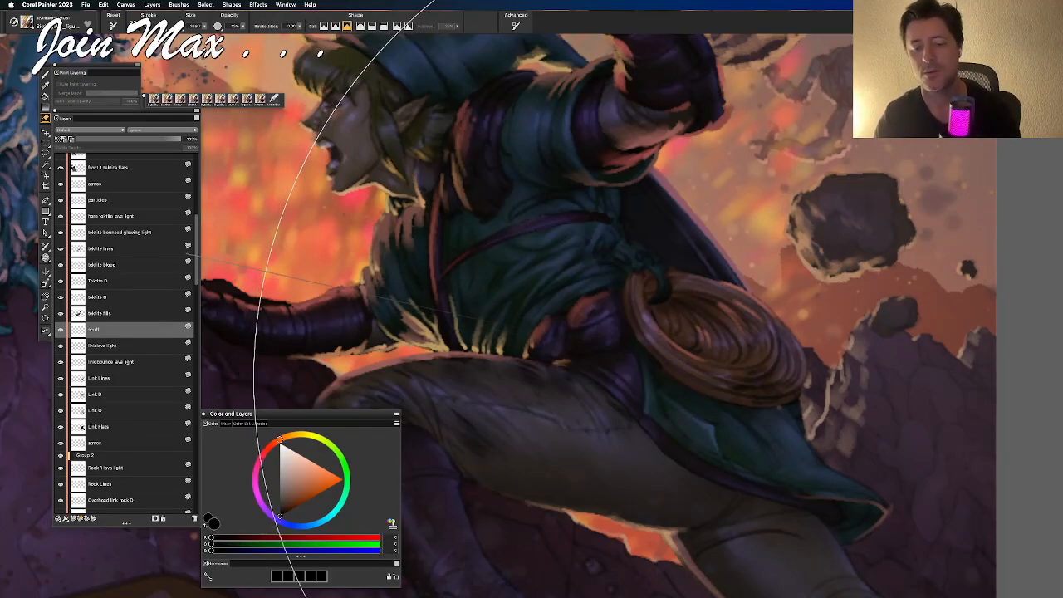
pyautogui.click(203, 27)
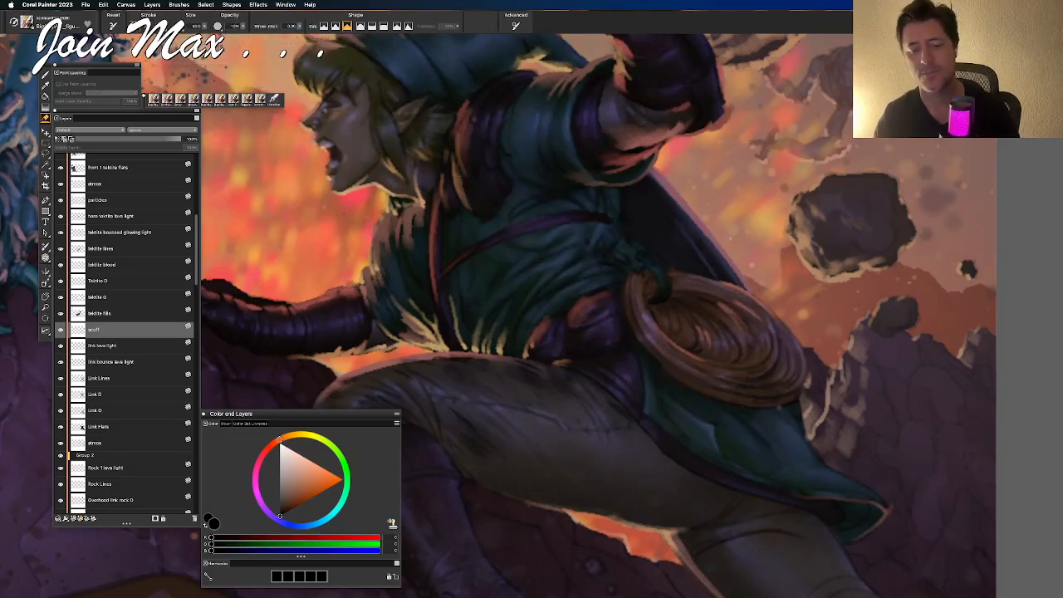
pyautogui.moveTo(463, 414); pyautogui.dragTo(525, 453)
pyautogui.press('b')
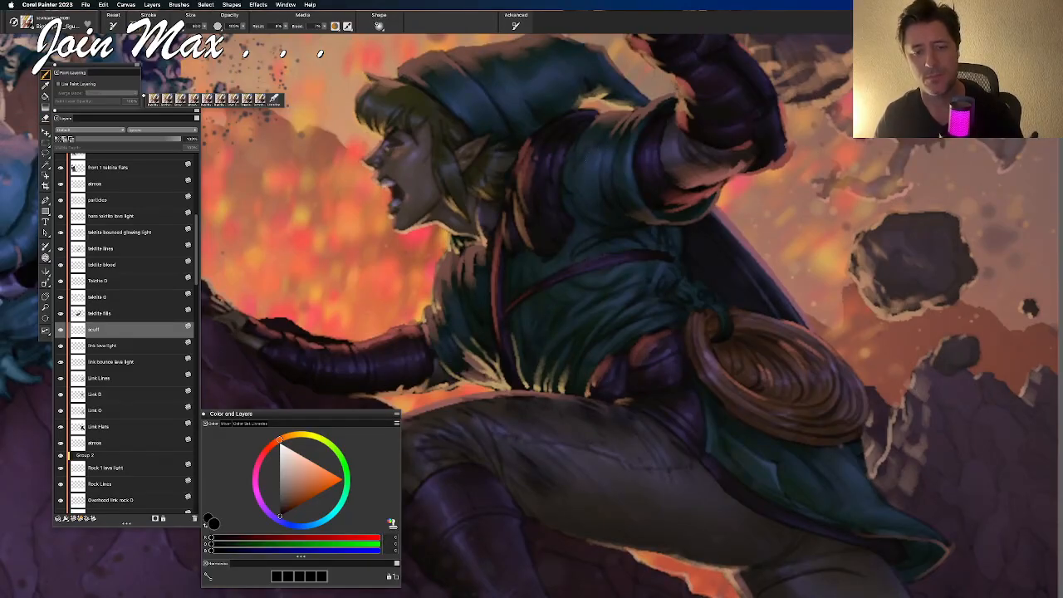
pyautogui.moveTo(504, 223); pyautogui.dragTo(532, 335)
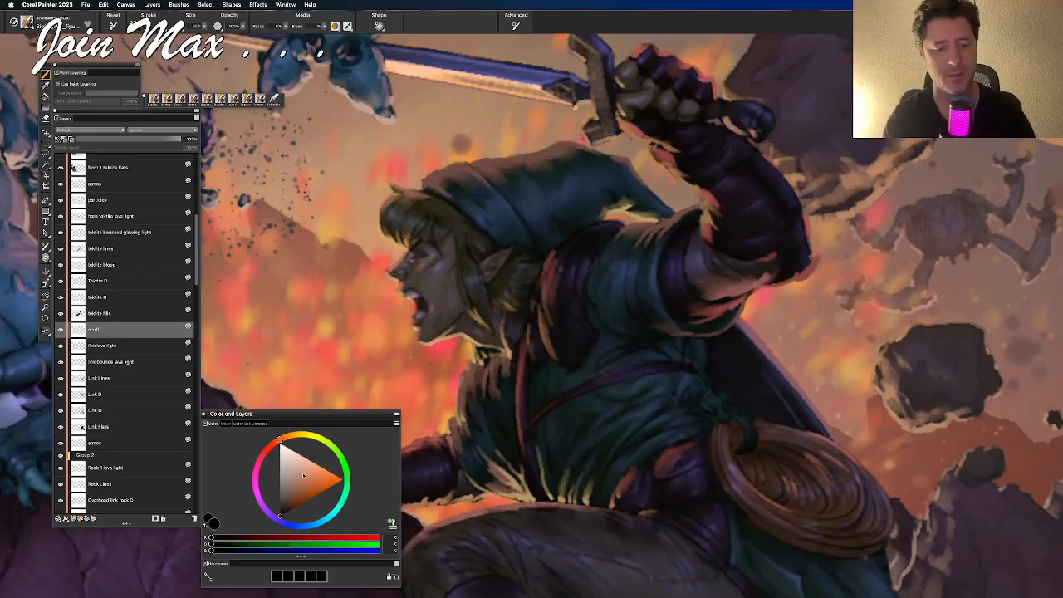
# Change the brush colour to a pale peach-orange
pyautogui.hotkey('shift', 'x')
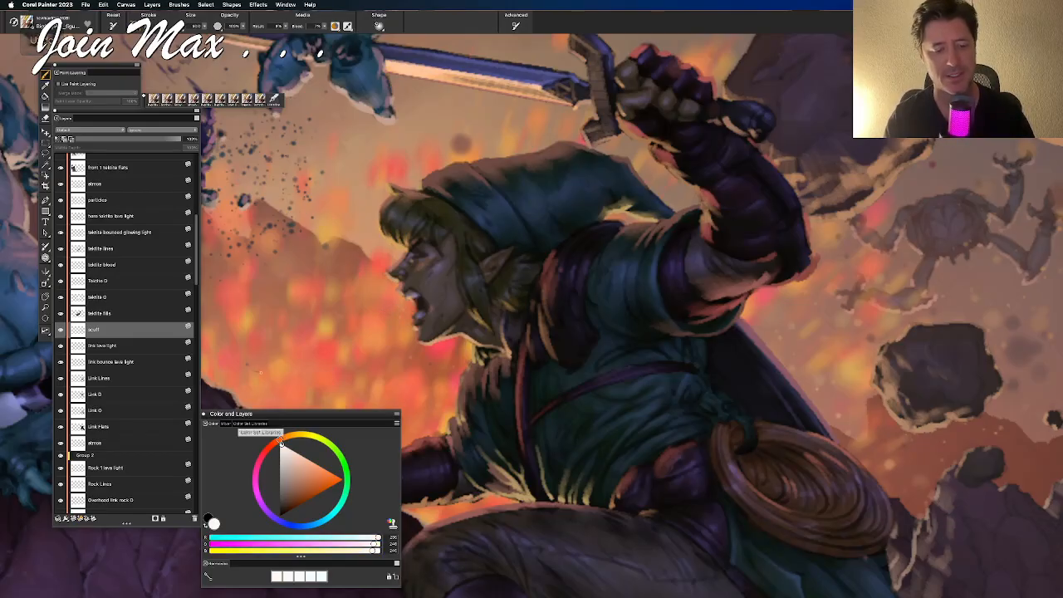
pyautogui.moveTo(280, 442); pyautogui.dragTo(304, 471)
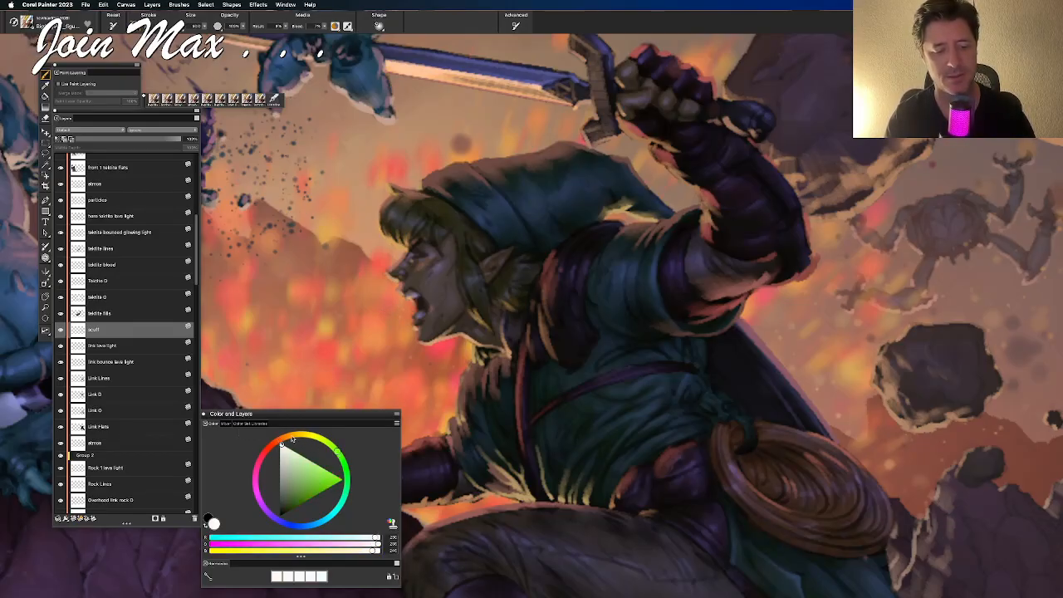
pyautogui.click(286, 438)
pyautogui.click(321, 481)
pyautogui.moveTo(312, 475); pyautogui.dragTo(301, 467)
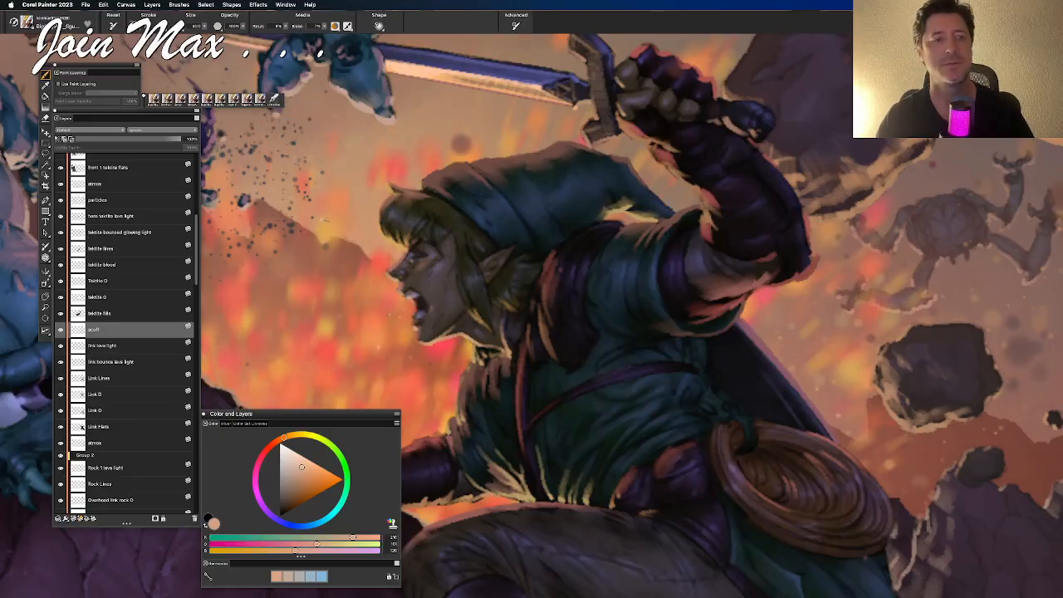
# Sample a dark blue near the tektite's severed limb and add droplets to the blood splatter
pyautogui.moveTo(401, 266)
pyautogui.mouseDown()
pyautogui.moveTo(485, 279)
pyautogui.moveTo(557, 247)
pyautogui.moveTo(546, 274)
pyautogui.mouseUp()
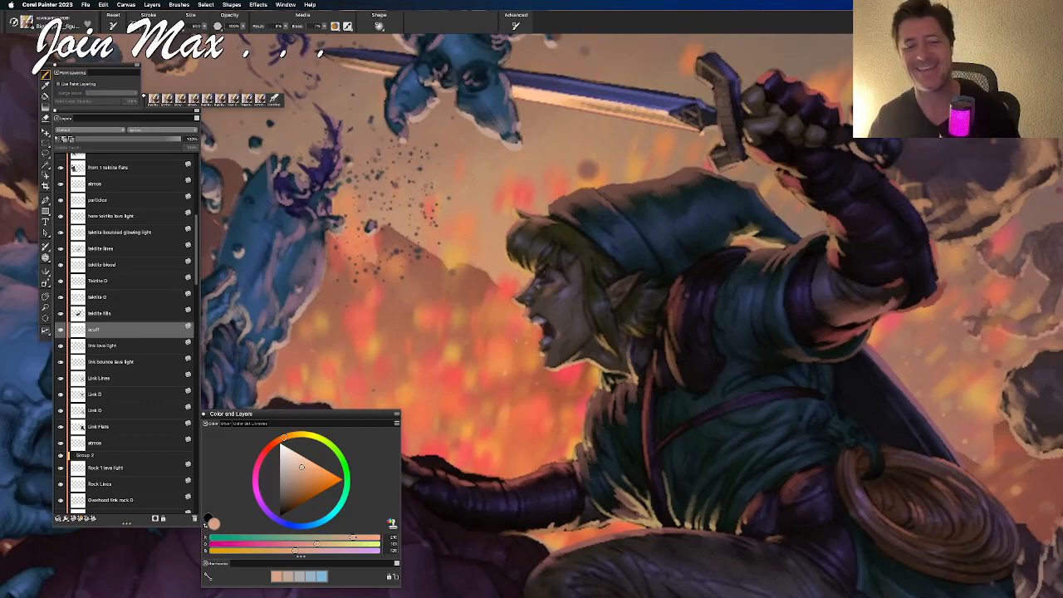
pyautogui.moveTo(356, 313)
pyautogui.mouseDown()
pyautogui.moveTo(465, 275)
pyautogui.moveTo(528, 361)
pyautogui.mouseUp()
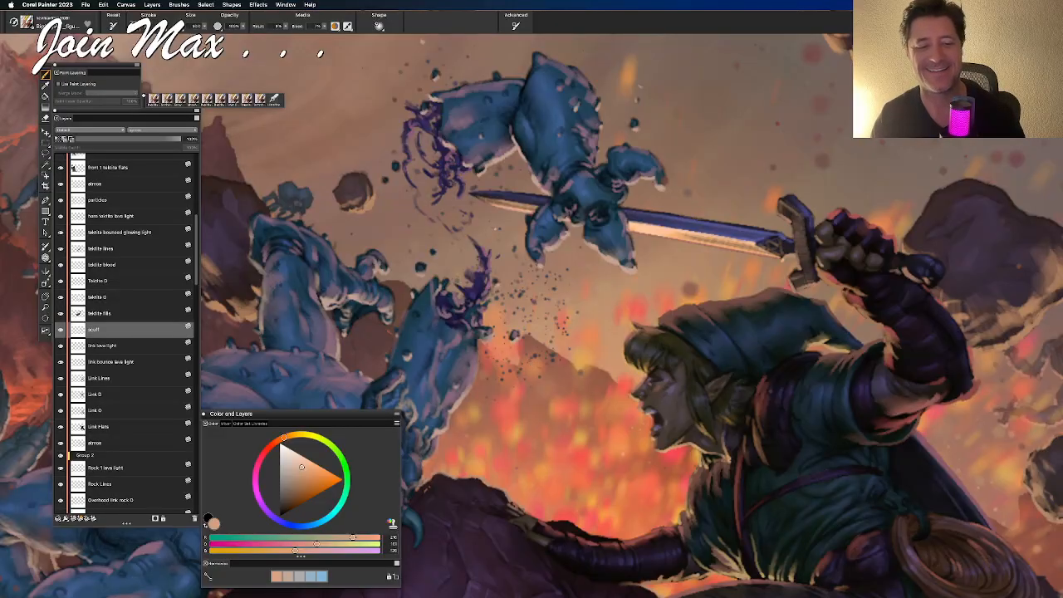
pyautogui.keyDown('alt'); pyautogui.click(477, 281); pyautogui.keyUp('alt')
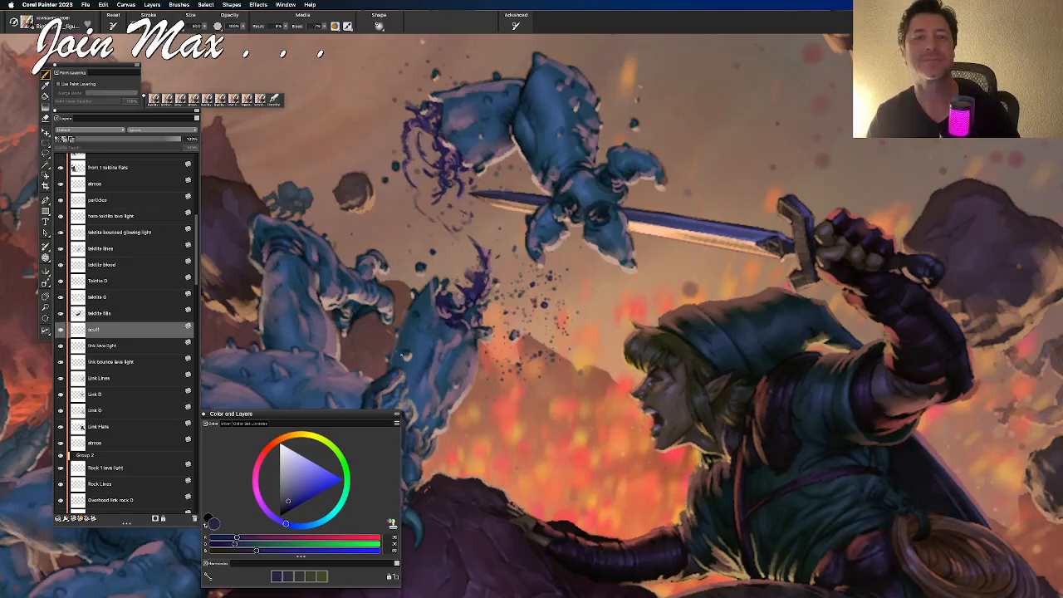
# Change the brush colour to black for scuffing Link's clothing
pyautogui.moveTo(480, 420); pyautogui.dragTo(398, 347)
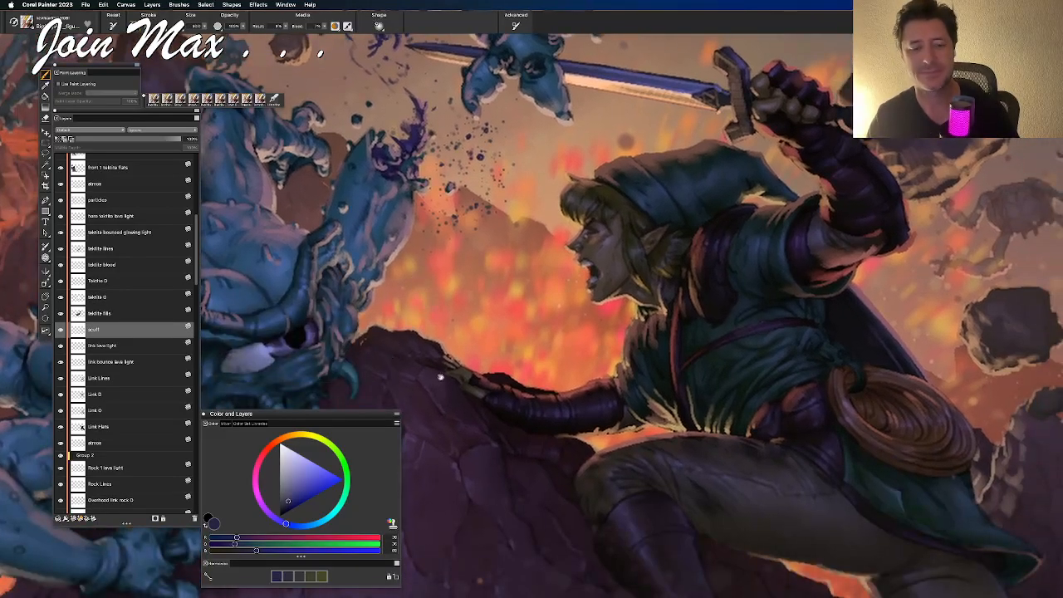
pyautogui.moveTo(439, 377); pyautogui.dragTo(434, 405)
pyautogui.moveTo(591, 540); pyautogui.dragTo(489, 434)
pyautogui.moveTo(848, 555); pyautogui.dragTo(702, 353)
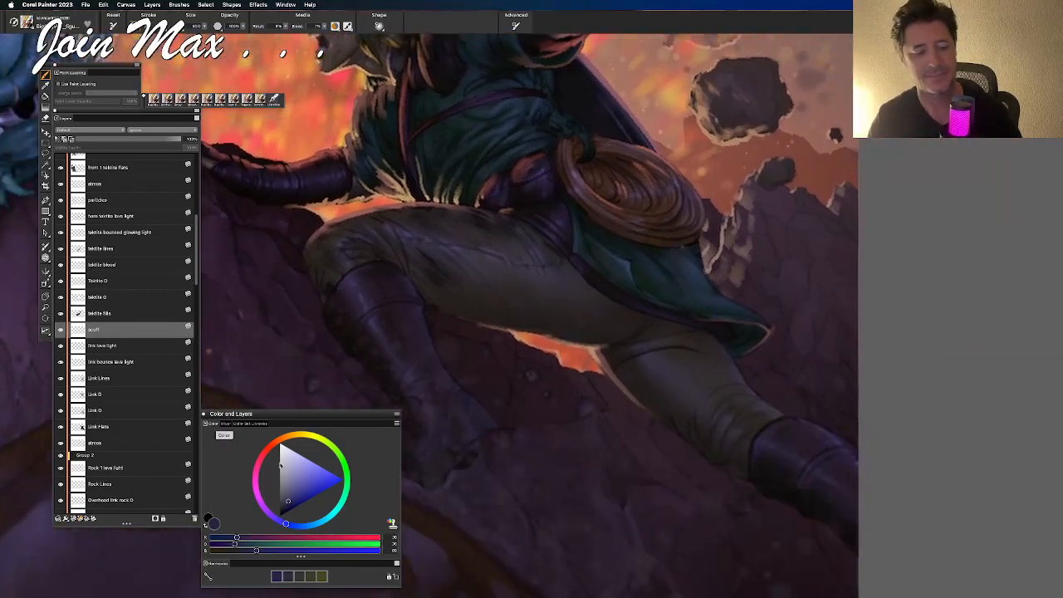
pyautogui.moveTo(287, 496); pyautogui.dragTo(270, 544)
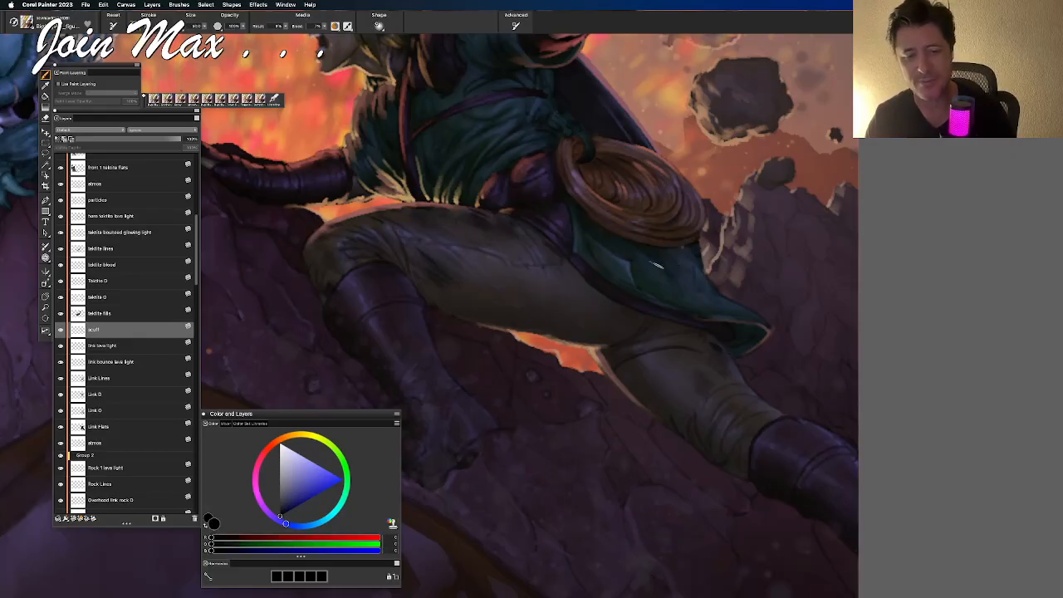
# Inspect Link's tunic, cap and sword arm along with the severed tektite limb for areas that need scuff marks
pyautogui.moveTo(618, 284); pyautogui.dragTo(588, 421)
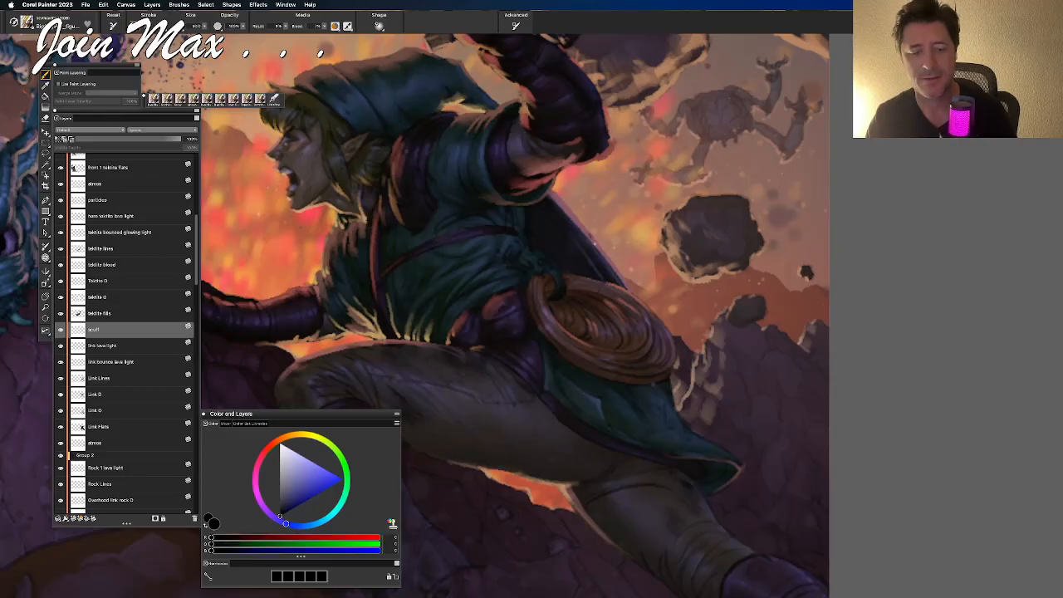
pyautogui.moveTo(549, 258); pyautogui.dragTo(645, 434)
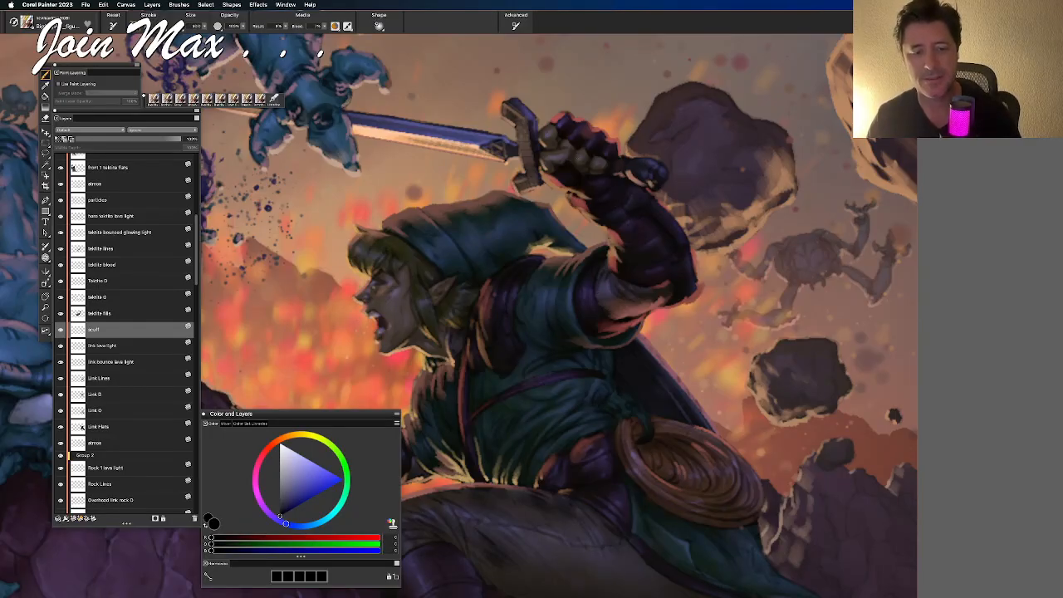
pyautogui.scroll(2, 585, 154)
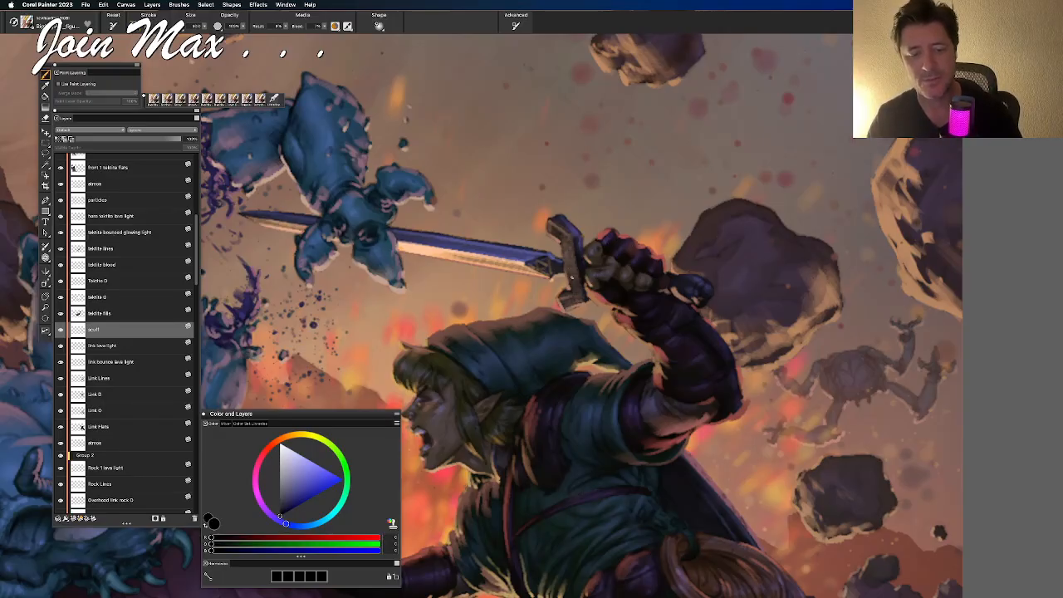
pyautogui.scroll(2, 567, 249)
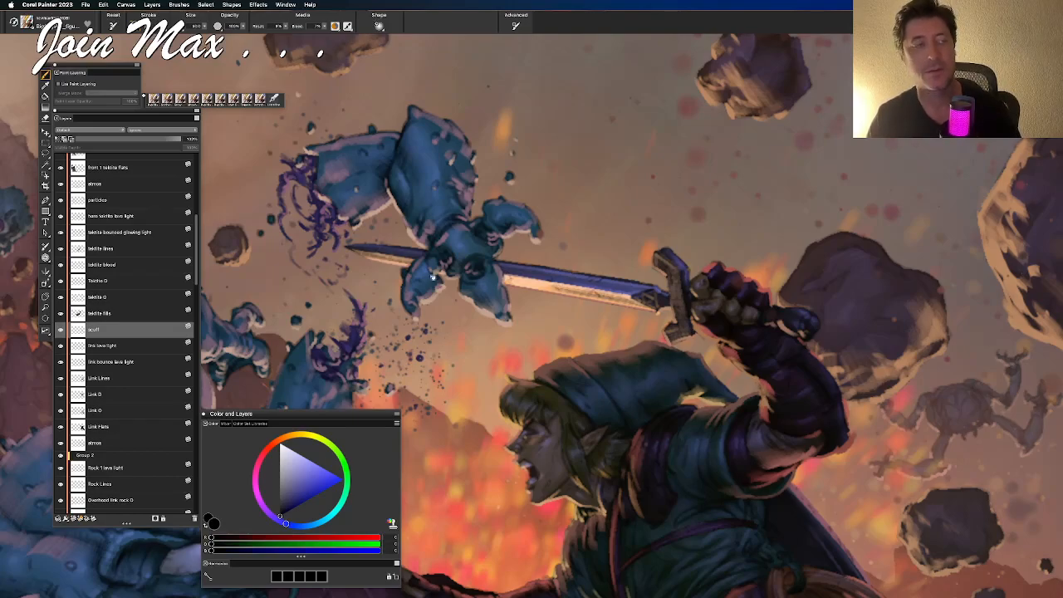
pyautogui.moveTo(433, 278); pyautogui.dragTo(509, 349)
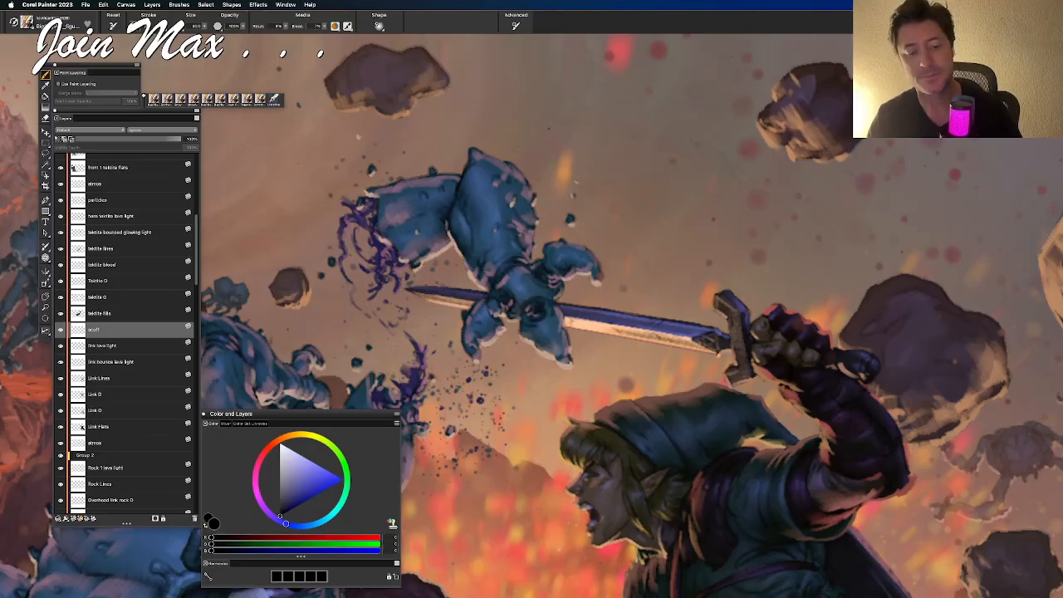
pyautogui.moveTo(624, 470); pyautogui.dragTo(402, 310)
pyautogui.moveTo(567, 427); pyautogui.dragTo(476, 422)
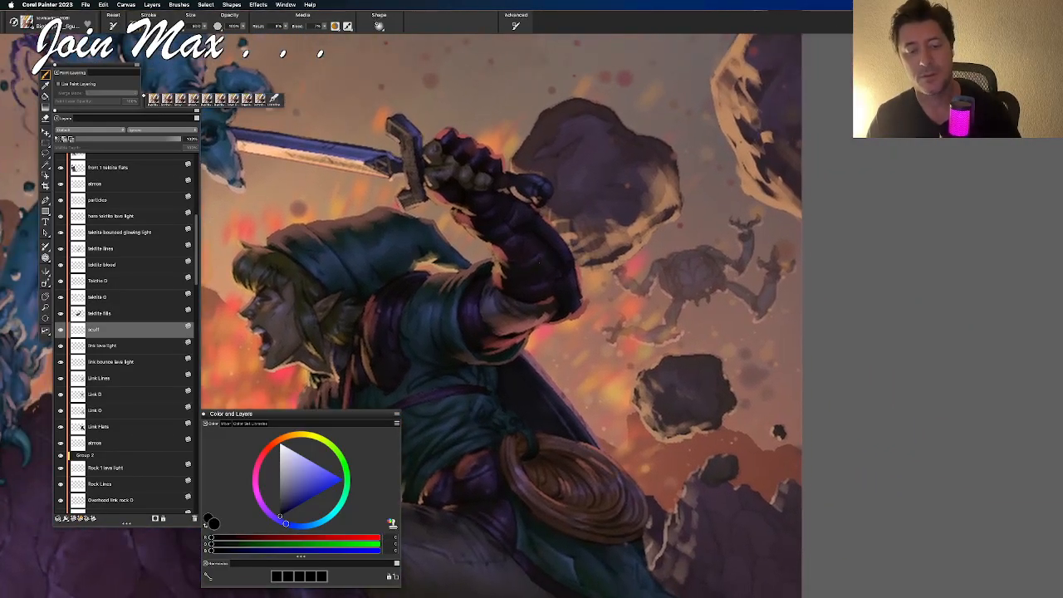
pyautogui.moveTo(488, 394); pyautogui.dragTo(522, 341)
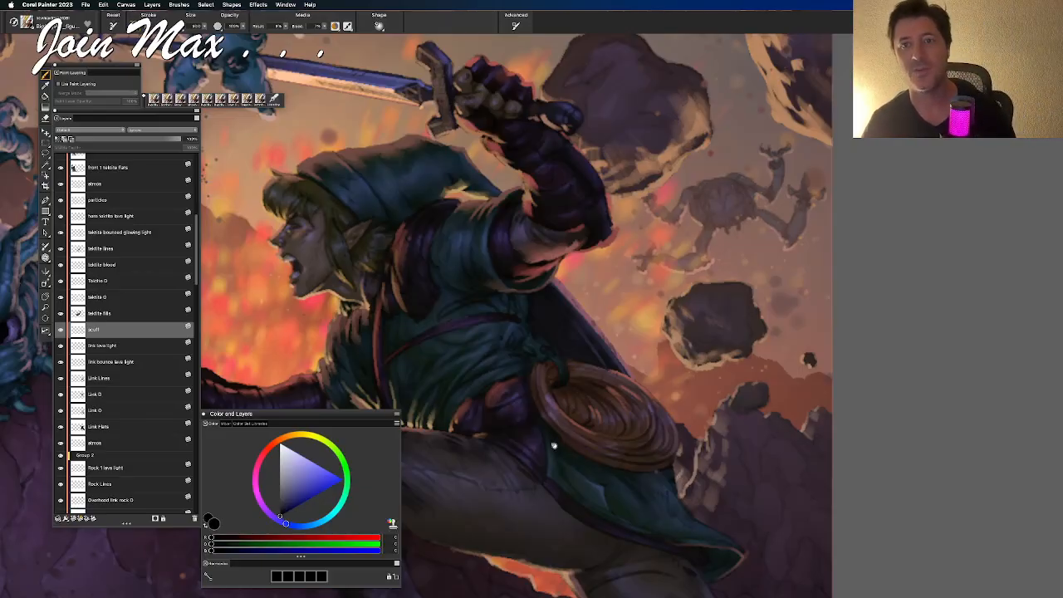
# Brush black scuff marks onto the rear leg of Link's trousers on the scuff layer
pyautogui.scroll(-5, 559, 438)
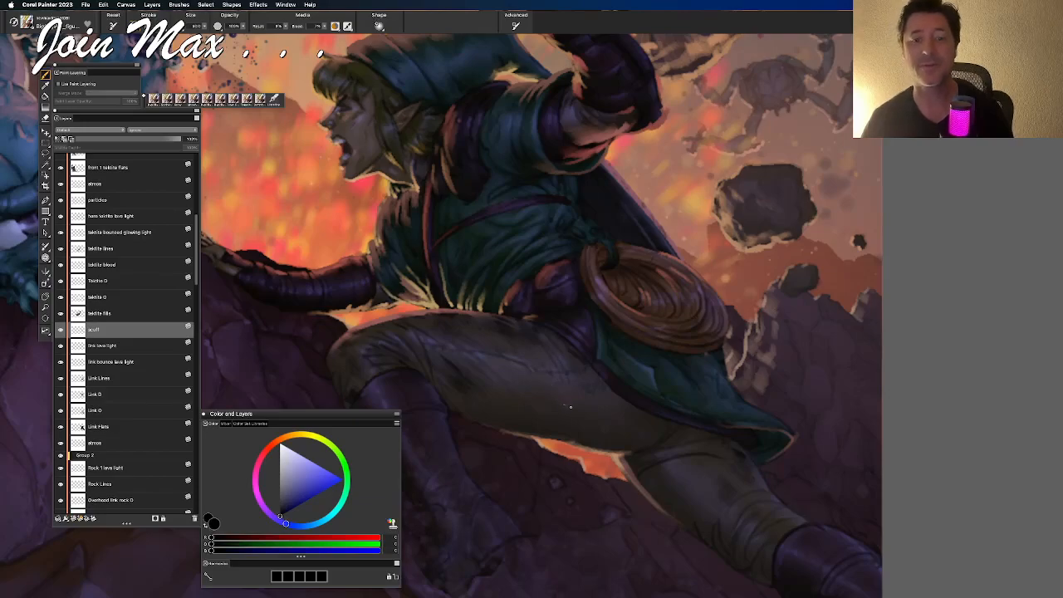
pyautogui.scroll(-5, 570, 453)
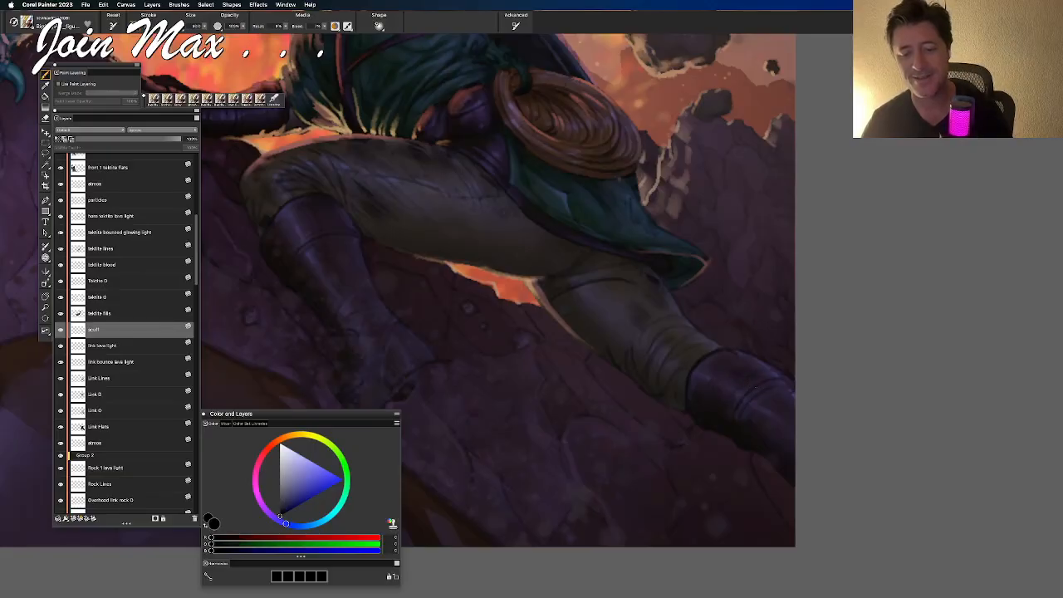
pyautogui.scroll(3, 550, 448)
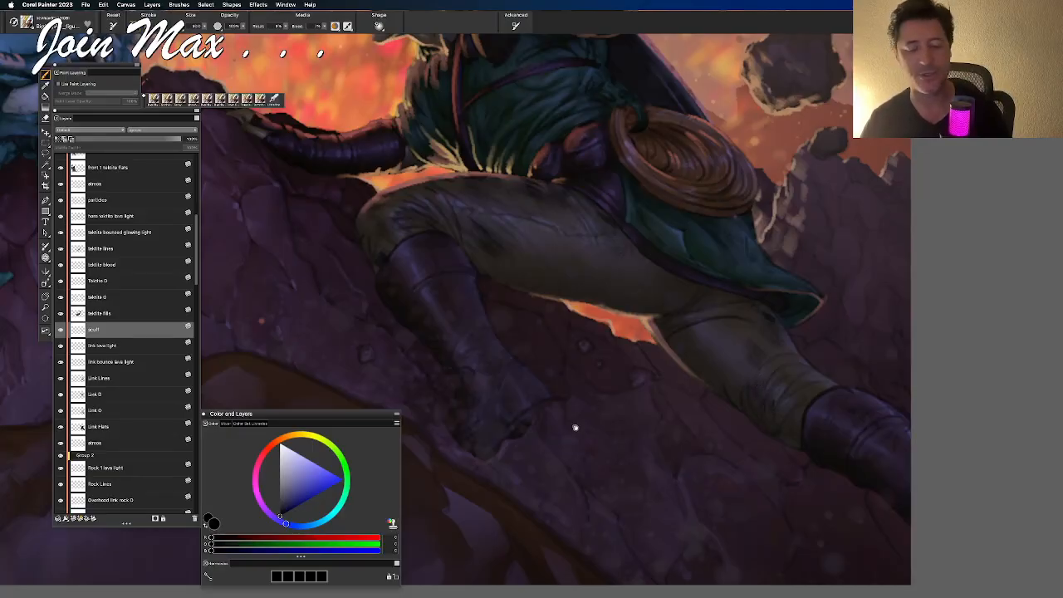
pyautogui.hscroll(-5, 576, 427)
pyautogui.moveTo(515, 482); pyautogui.dragTo(517, 485)
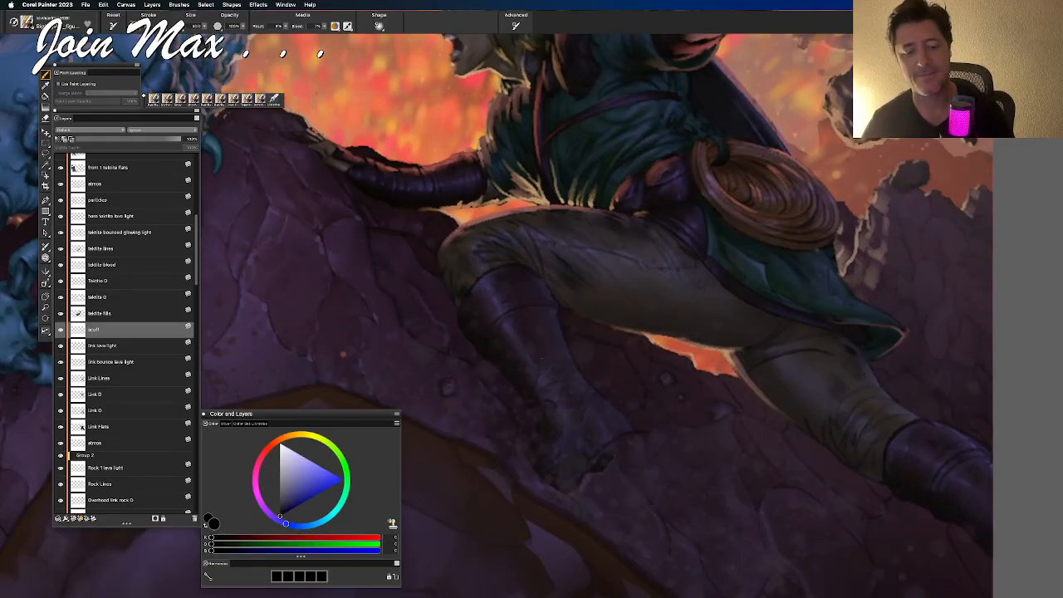
# Review Link's figure, the fallen tektite and the blood splatter together, with the interface hidden for part of the check
pyautogui.scroll(5, 504, 402)
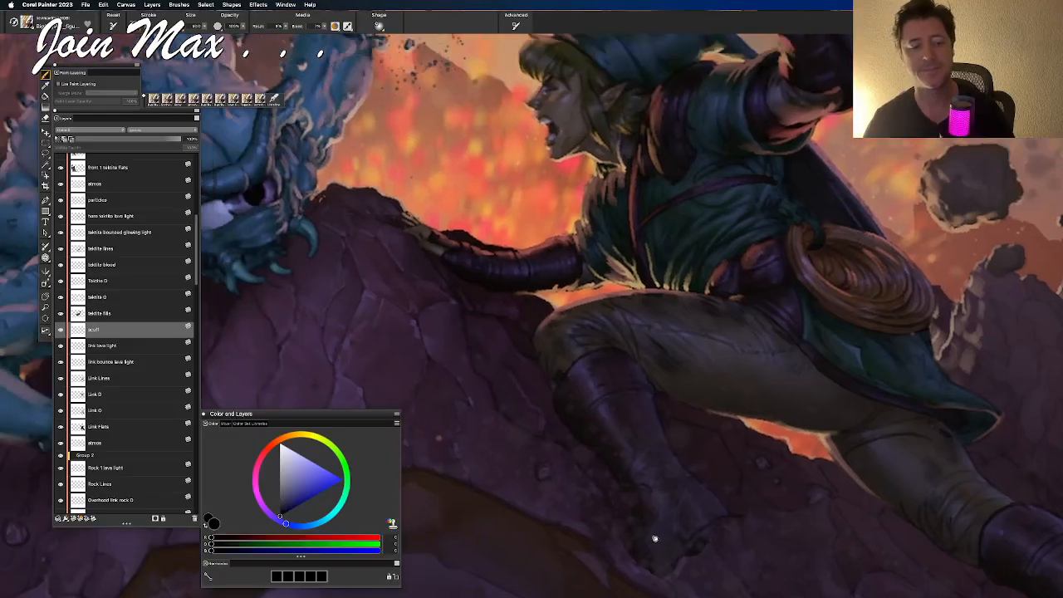
pyautogui.scroll(5, 570, 293)
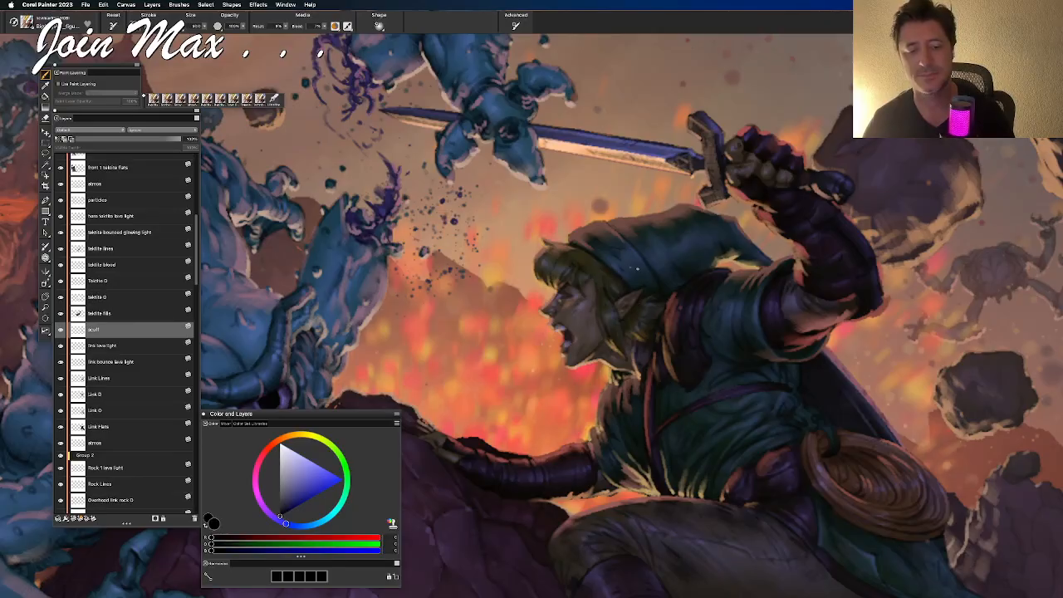
pyautogui.hscroll(-5, 531, 428)
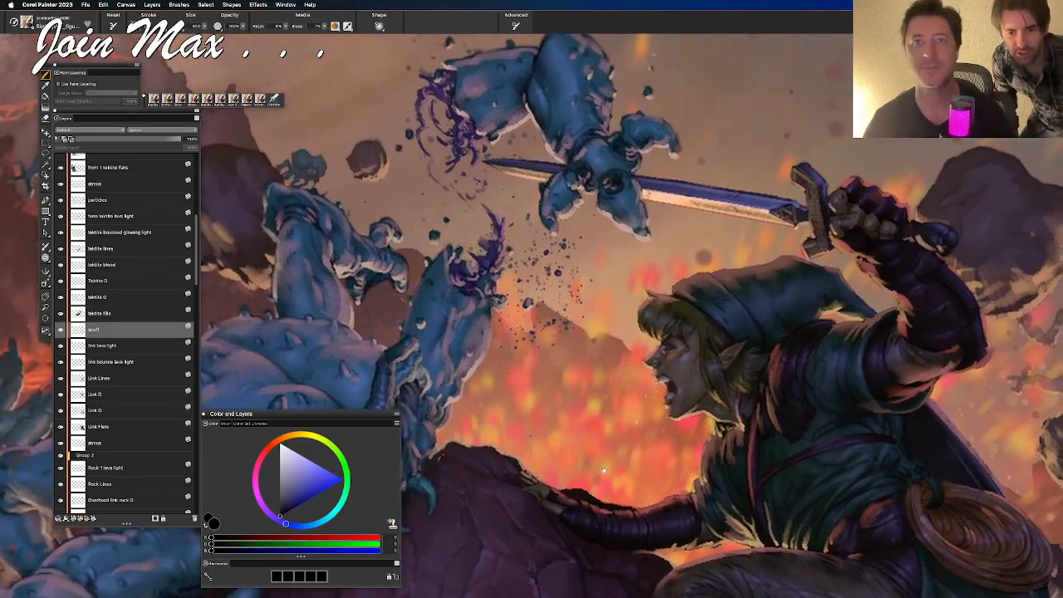
pyautogui.hscroll(-4, 581, 452)
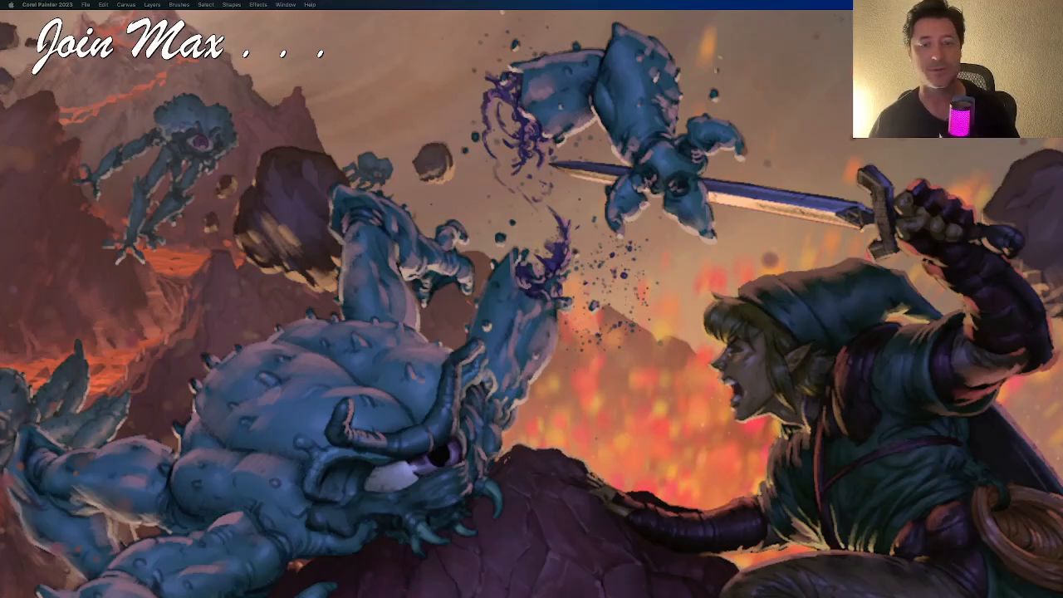
pyautogui.press('Tab')
pyautogui.press('super+minus')
pyautogui.moveTo(431, 190)
pyautogui.mouseDown()
pyautogui.moveTo(474, 275)
pyautogui.moveTo(443, 249)
pyautogui.mouseUp()
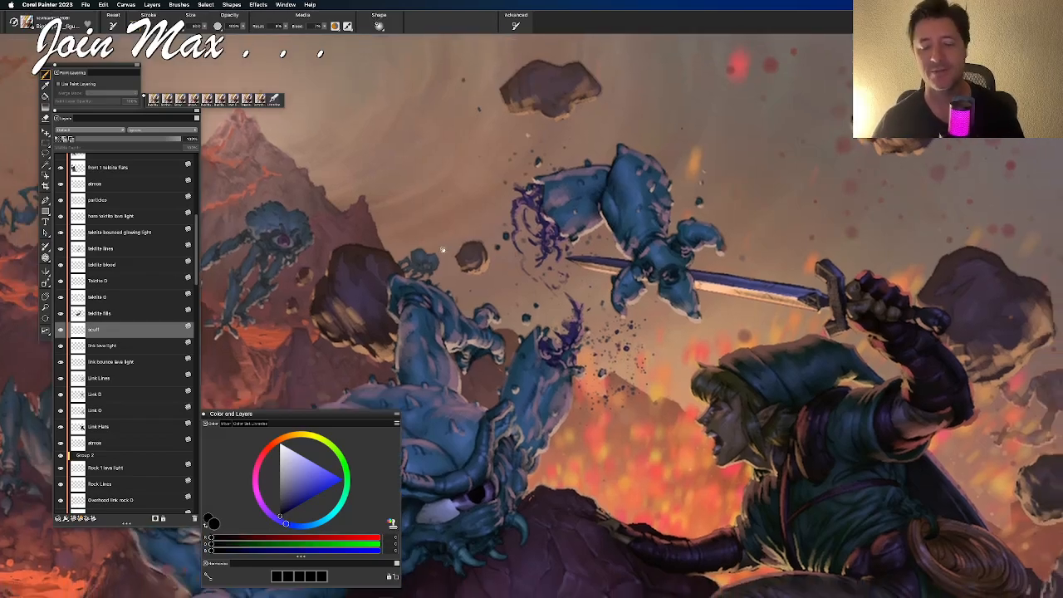
pyautogui.moveTo(649, 415); pyautogui.dragTo(616, 390)
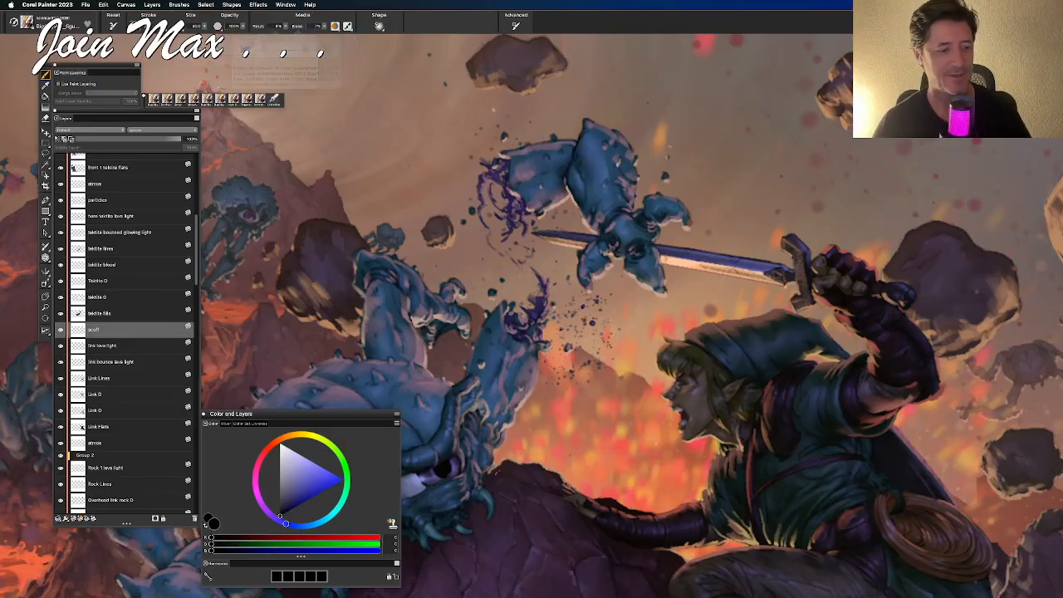
# Add a new layer directly above the tektite eye hilite layer and name it "tektite scuff"
pyautogui.scroll(5, 154, 254)
pyautogui.scroll(2, 117, 299)
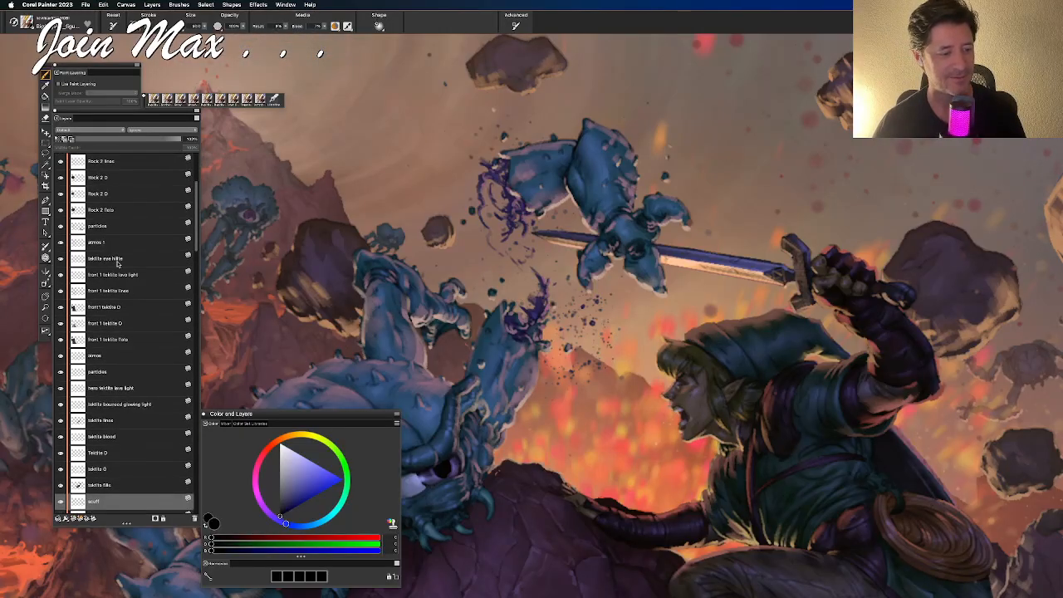
pyautogui.click(112, 371)
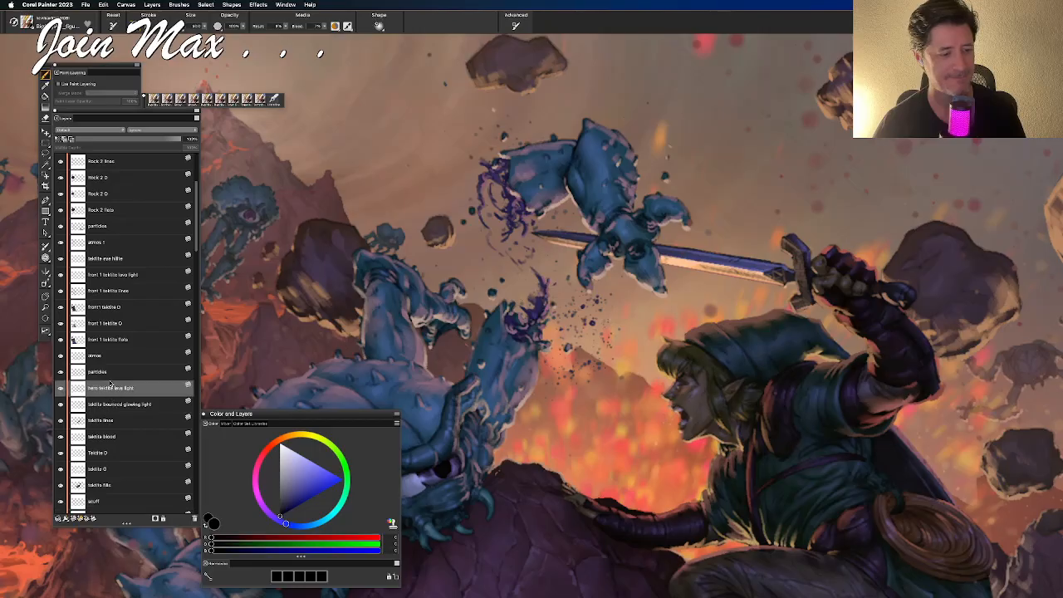
pyautogui.click(114, 275)
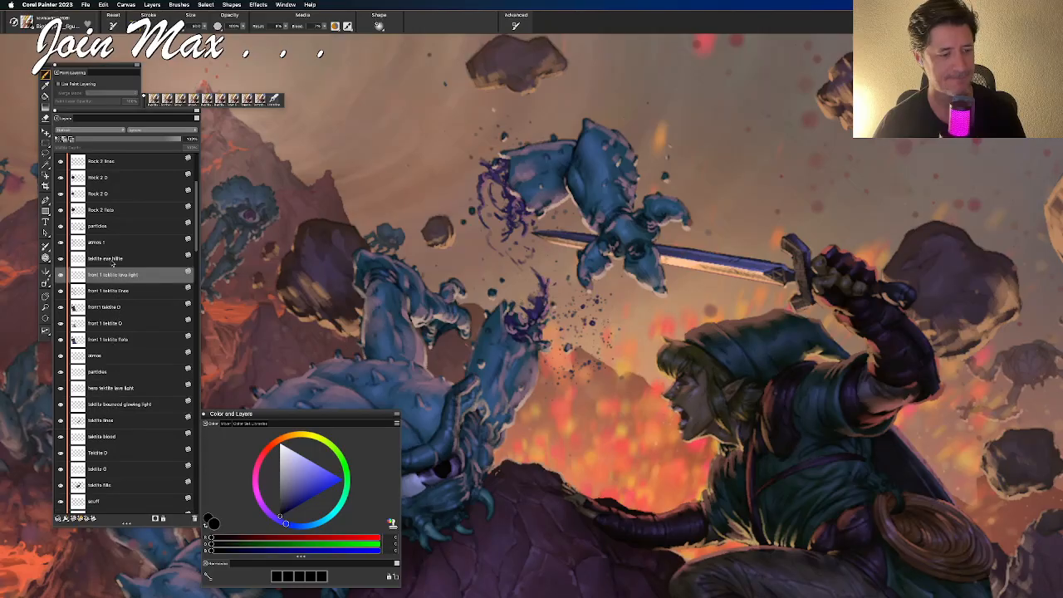
pyautogui.click(111, 258)
pyautogui.click(81, 517)
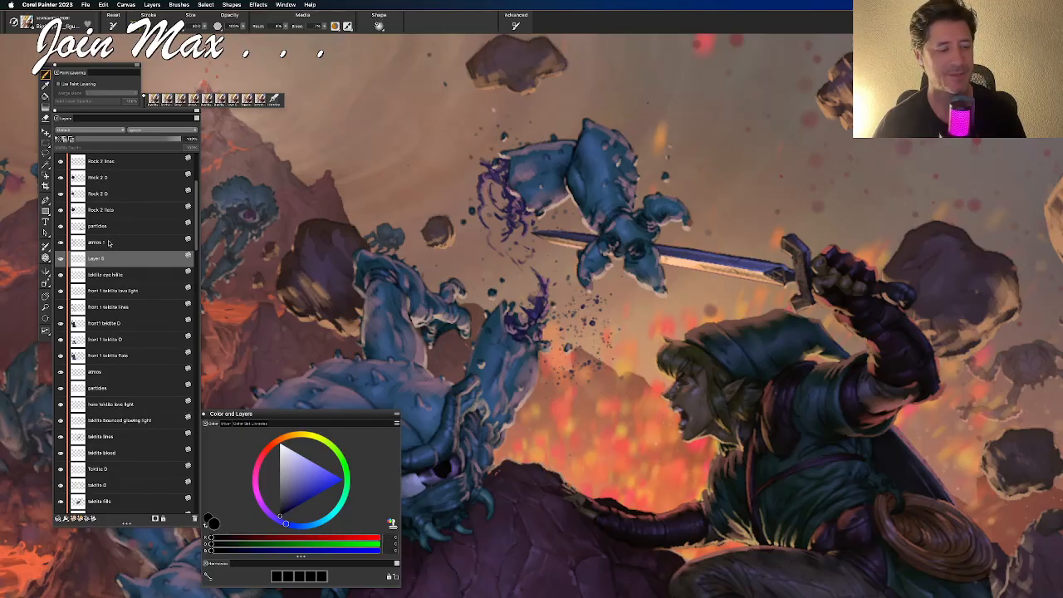
pyautogui.doubleClick(98, 258)
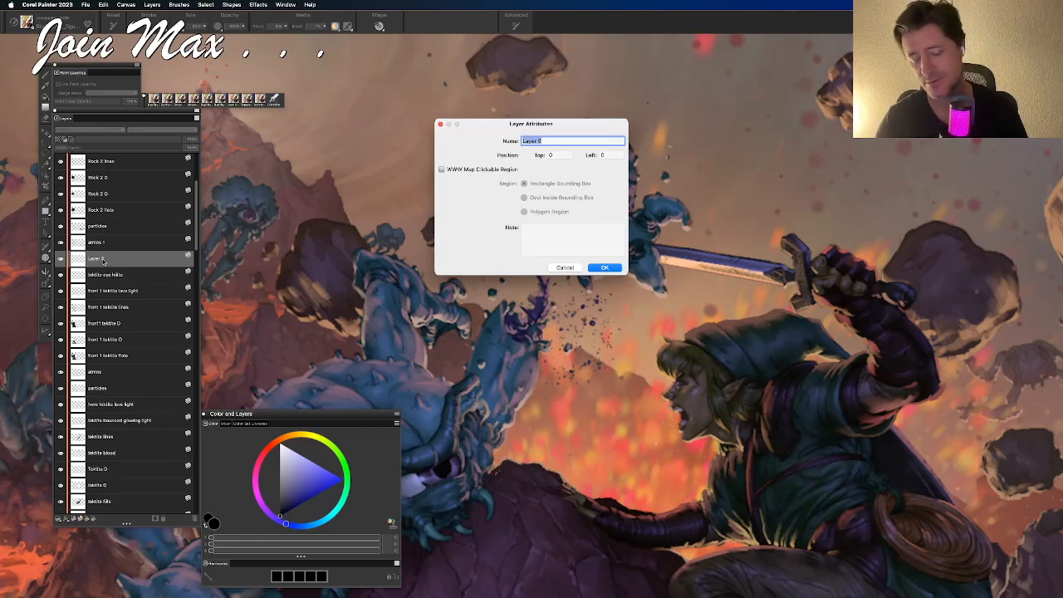
pyautogui.write('bokblin sculpt')
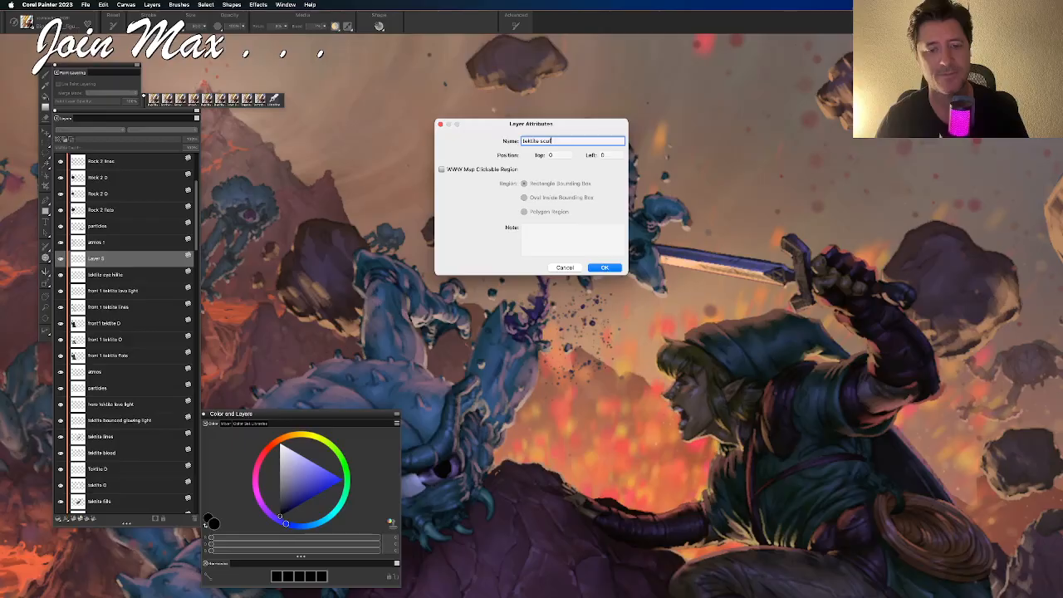
pyautogui.press('Return')
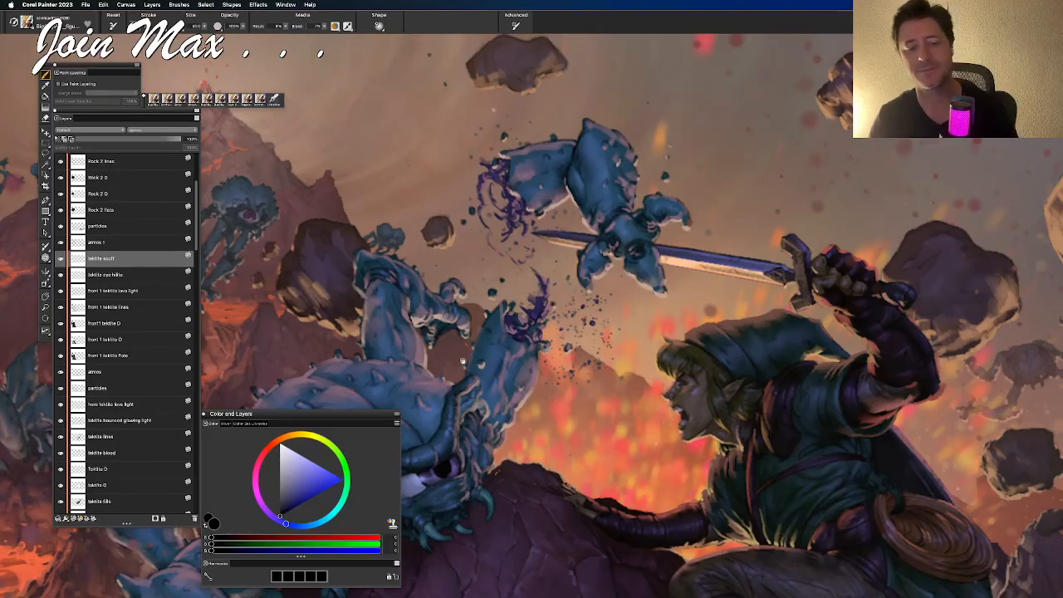
# Examine the fallen tektite's body, limbs and horns close up and within the whole composition for places to scuff
pyautogui.moveTo(462, 362); pyautogui.dragTo(556, 255)
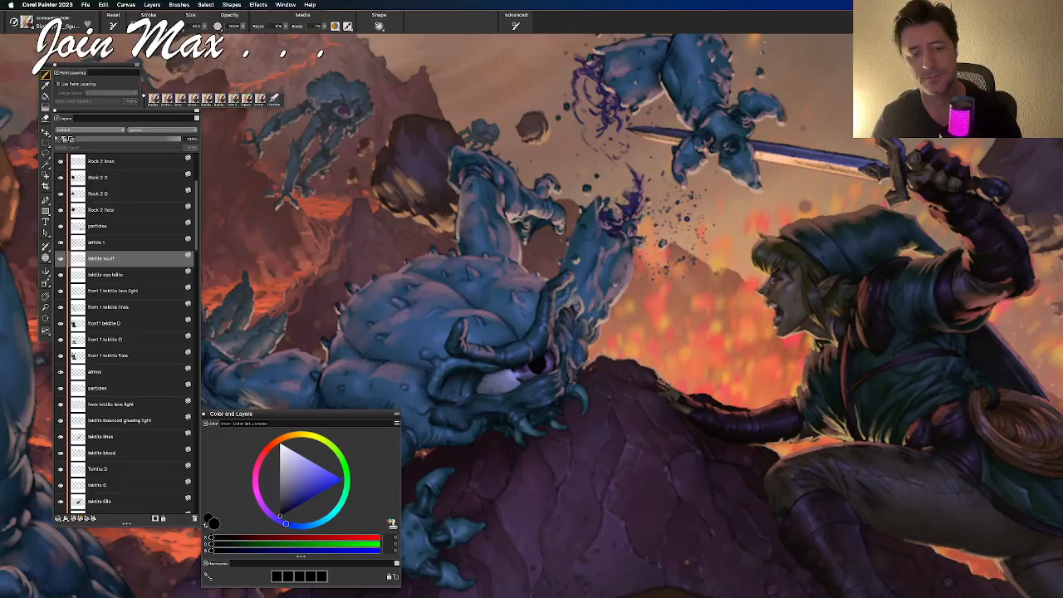
pyautogui.moveTo(500, 336); pyautogui.dragTo(579, 316)
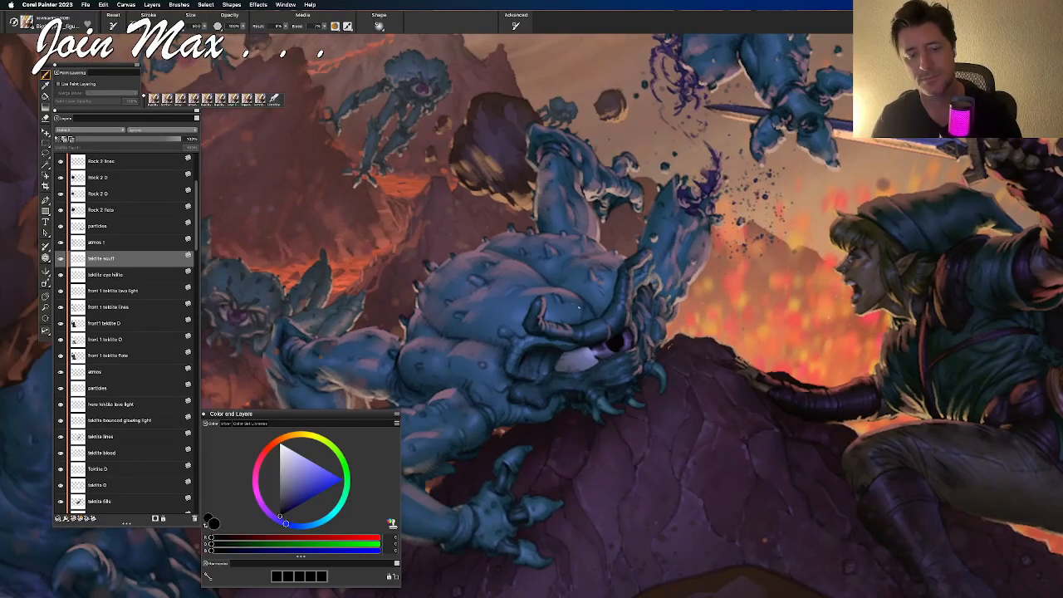
pyautogui.moveTo(546, 321); pyautogui.dragTo(588, 272)
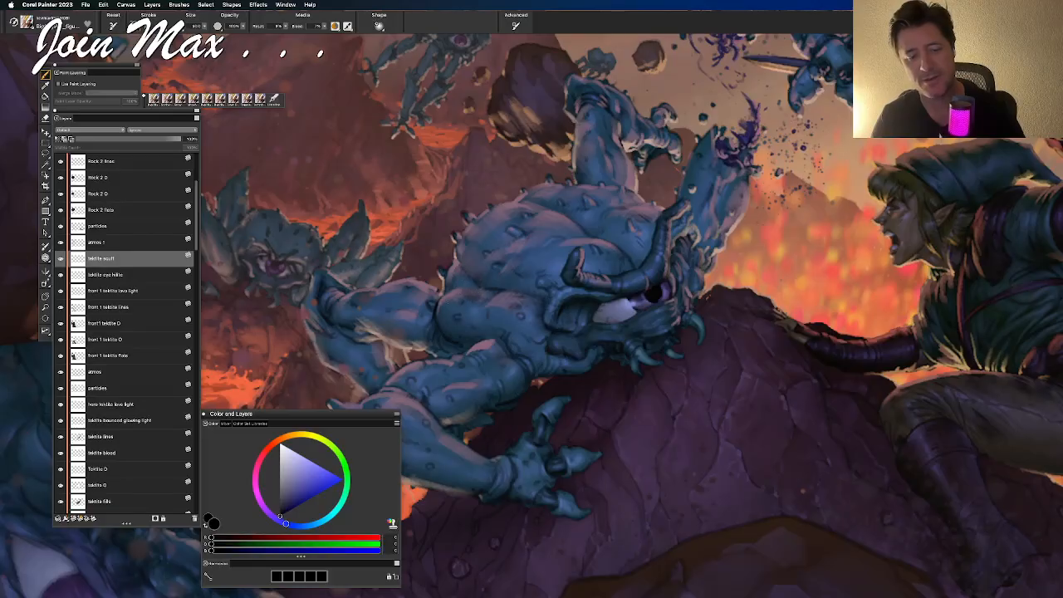
pyautogui.moveTo(448, 298); pyautogui.dragTo(422, 237)
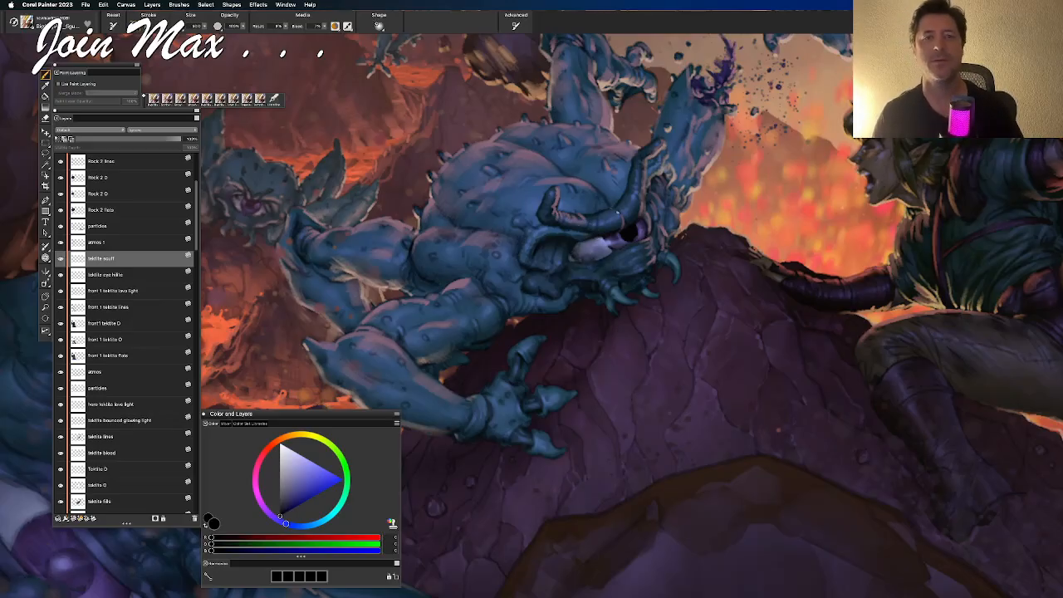
pyautogui.scroll(-5, 618, 214)
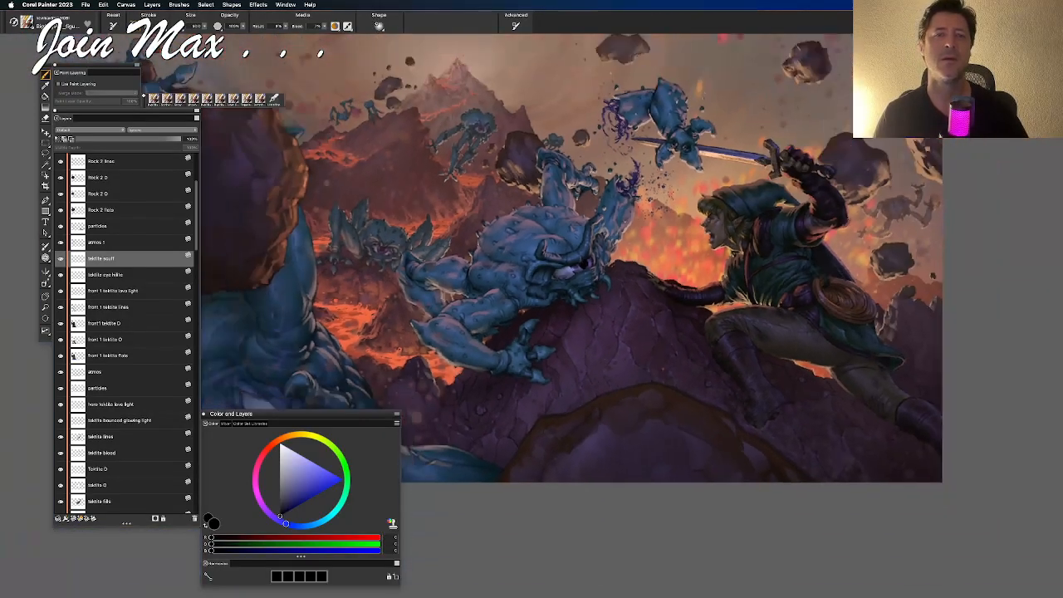
pyautogui.scroll(2, 618, 249)
pyautogui.scroll(-2, 617, 249)
pyautogui.scroll(4, 618, 249)
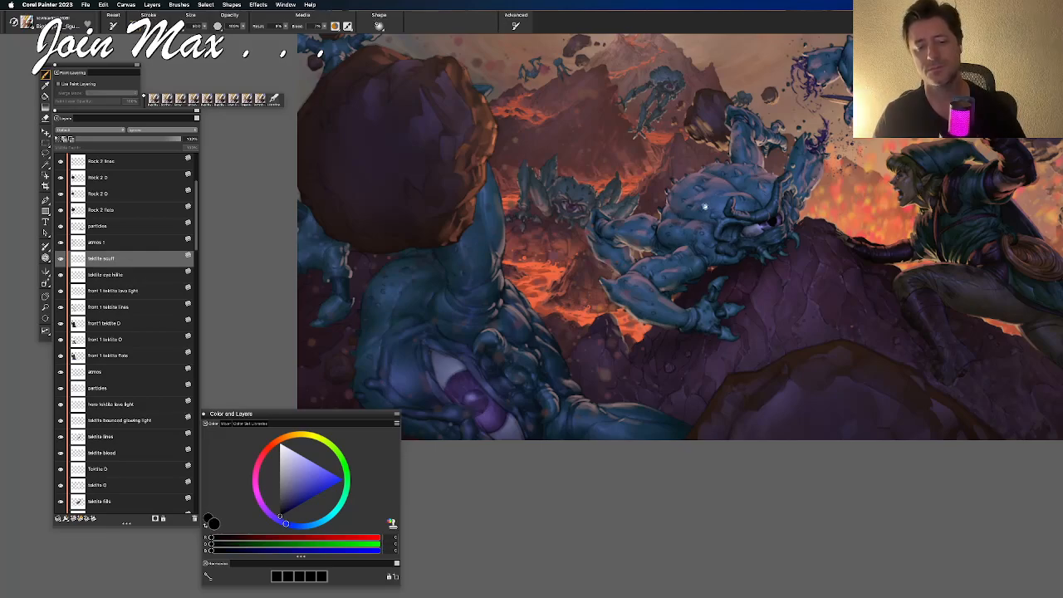
pyautogui.scroll(-1, 705, 206)
pyautogui.scroll(1, 733, 170)
pyautogui.scroll(5, 738, 175)
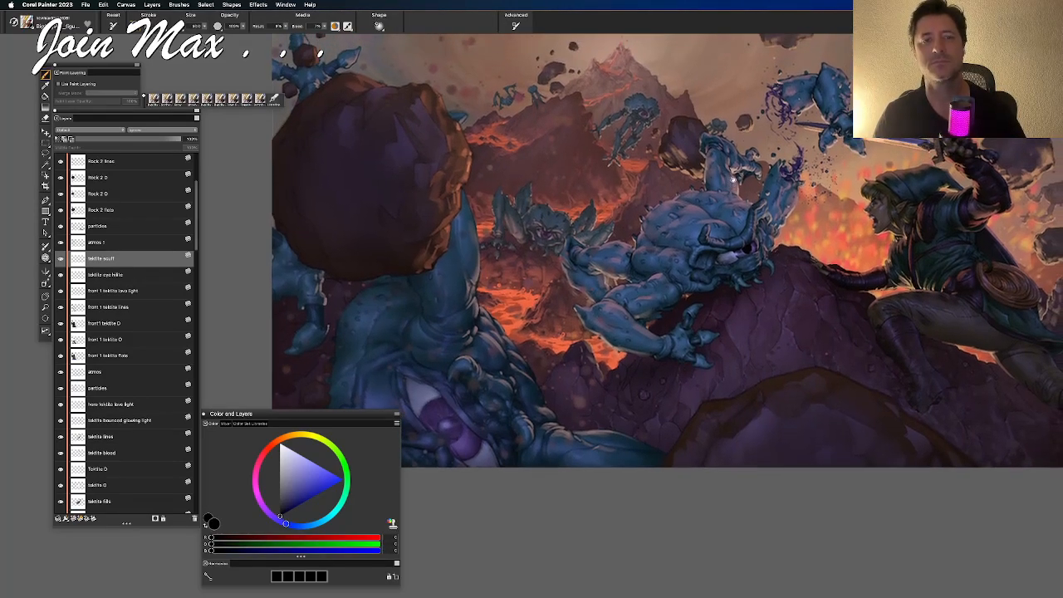
pyautogui.scroll(2, 584, 457)
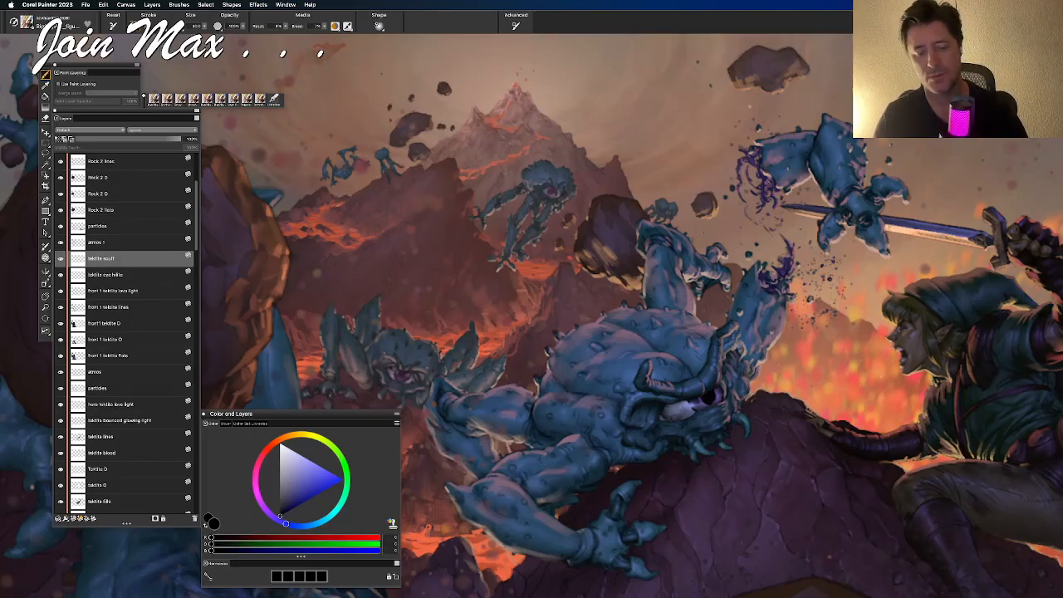
# Examine the fallen tektite, the severed limb and the blood splatter close up and within the wider composition
pyautogui.moveTo(581, 490); pyautogui.dragTo(539, 355)
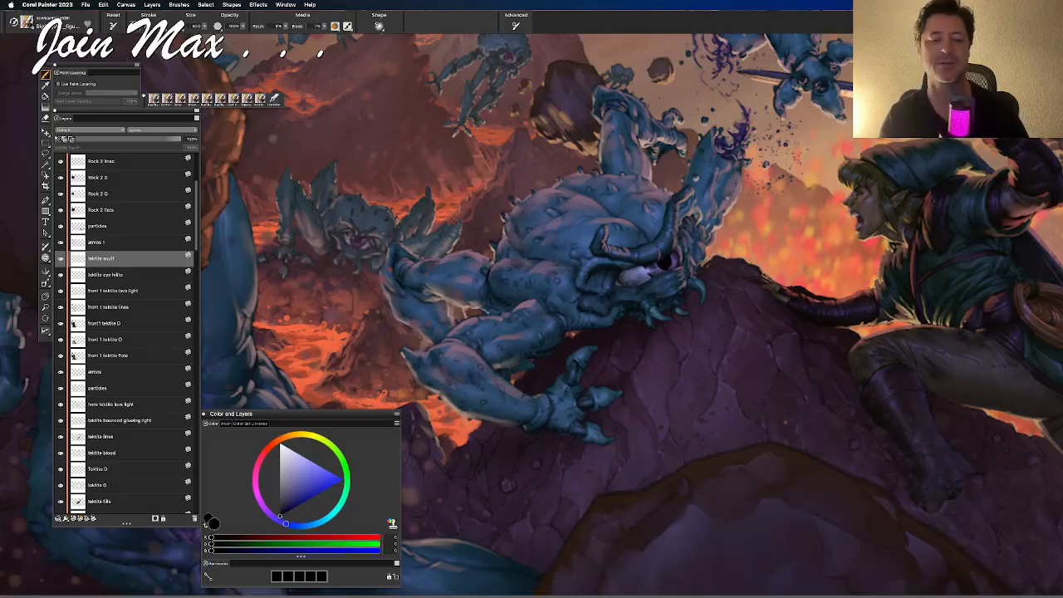
pyautogui.moveTo(526, 432); pyautogui.dragTo(469, 475)
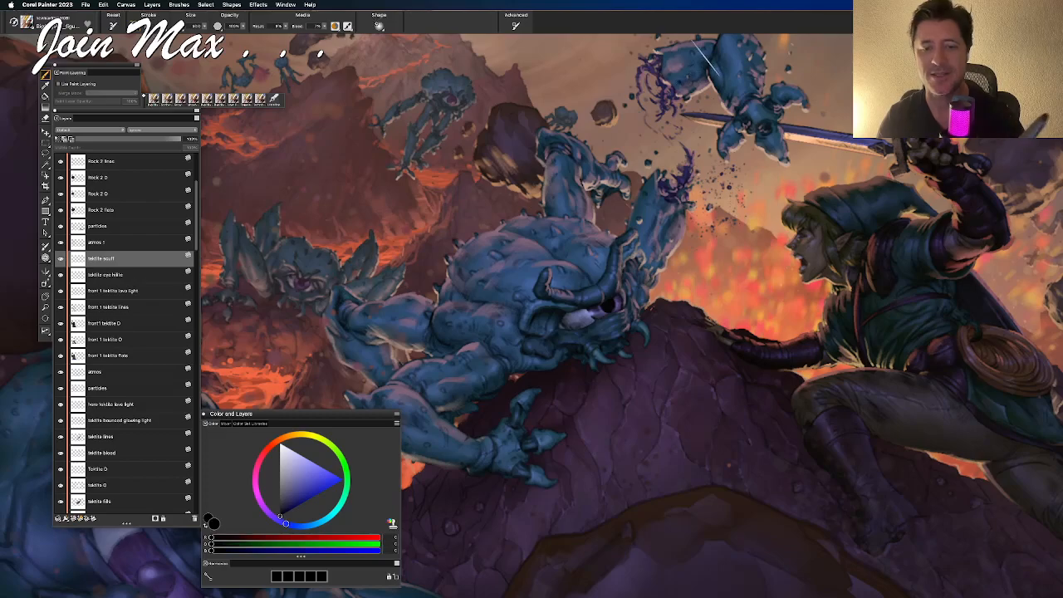
pyautogui.moveTo(529, 491); pyautogui.dragTo(628, 507)
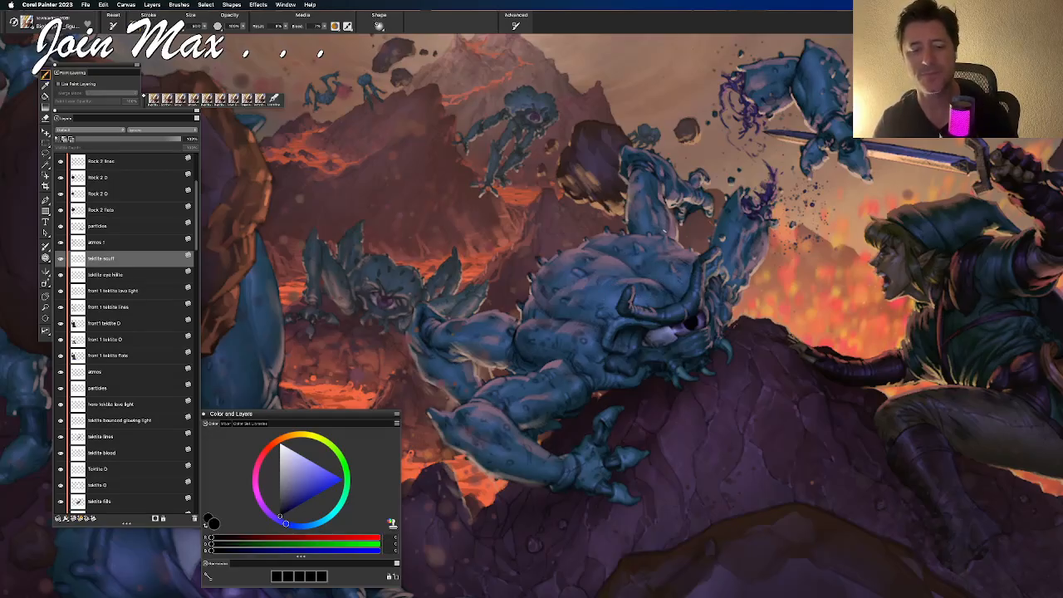
pyautogui.moveTo(493, 434)
pyautogui.mouseDown()
pyautogui.moveTo(496, 382)
pyautogui.moveTo(481, 474)
pyautogui.moveTo(456, 425)
pyautogui.mouseUp()
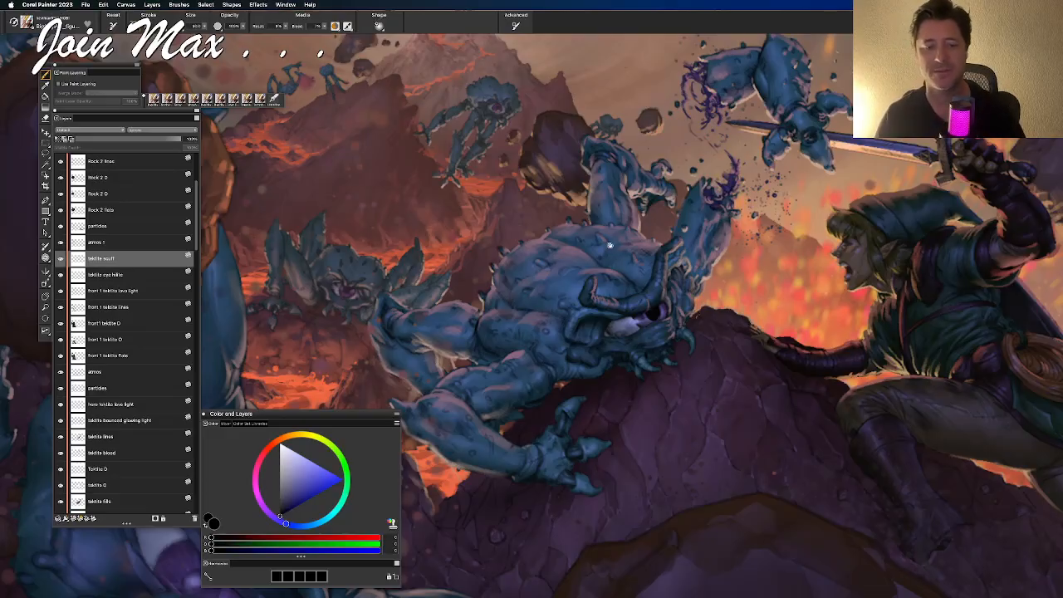
pyautogui.moveTo(609, 244); pyautogui.dragTo(592, 259)
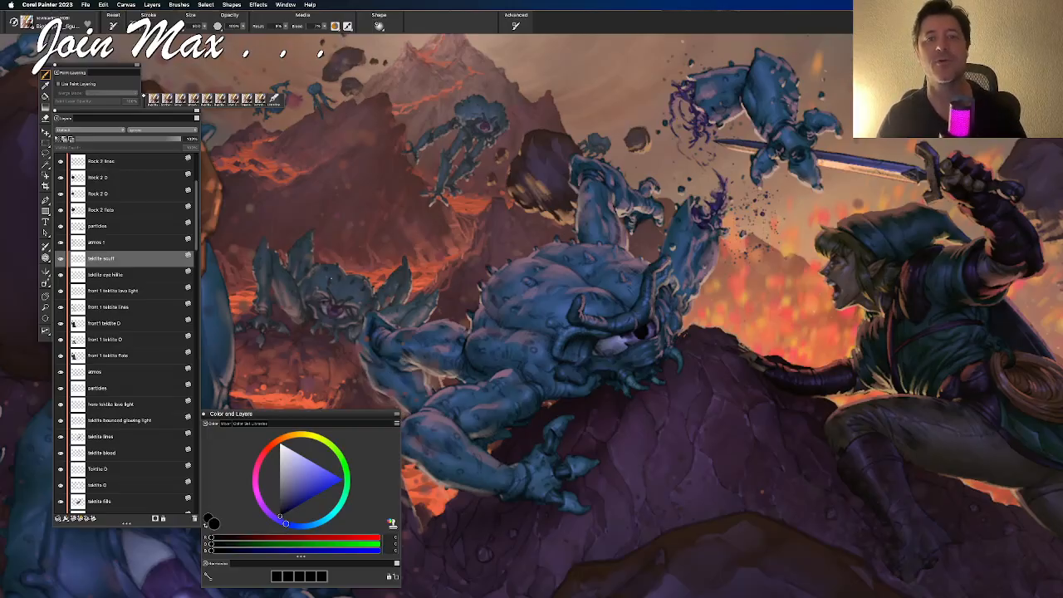
pyautogui.press('super+minus')
pyautogui.moveTo(427, 238); pyautogui.dragTo(434, 233)
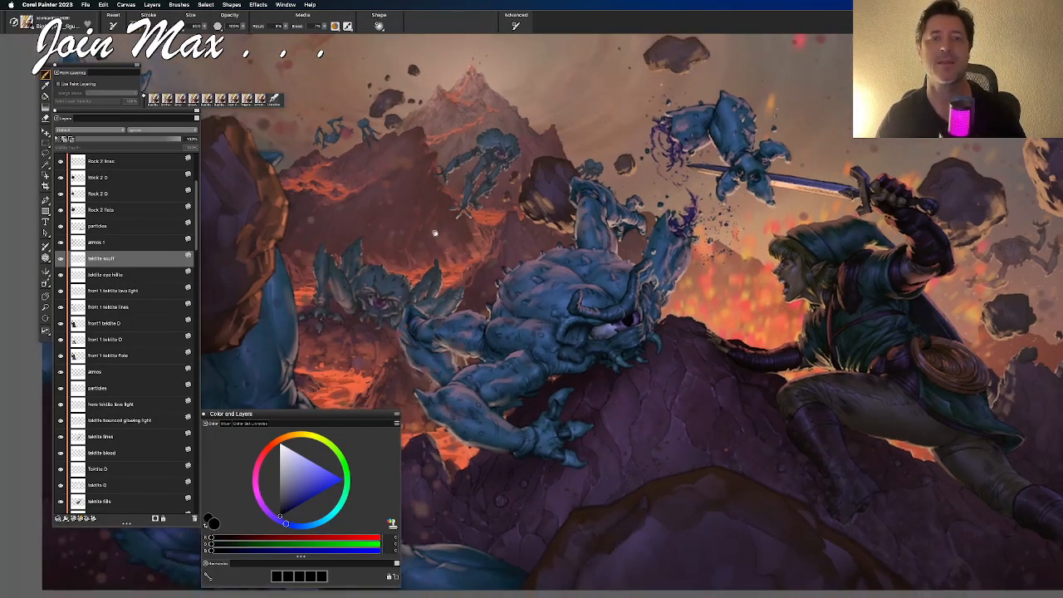
pyautogui.press('n')
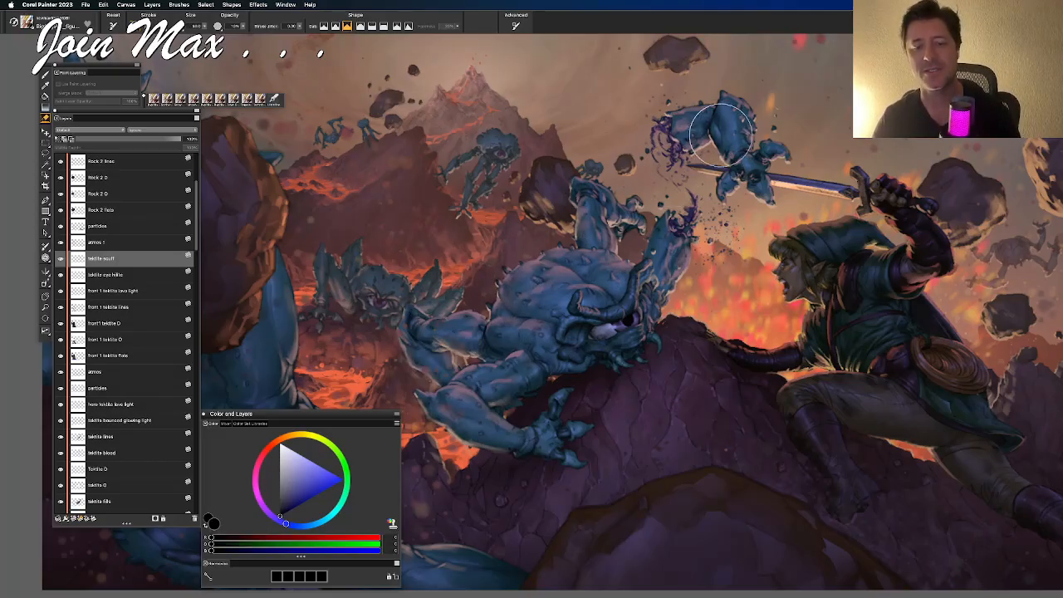
pyautogui.press('b')
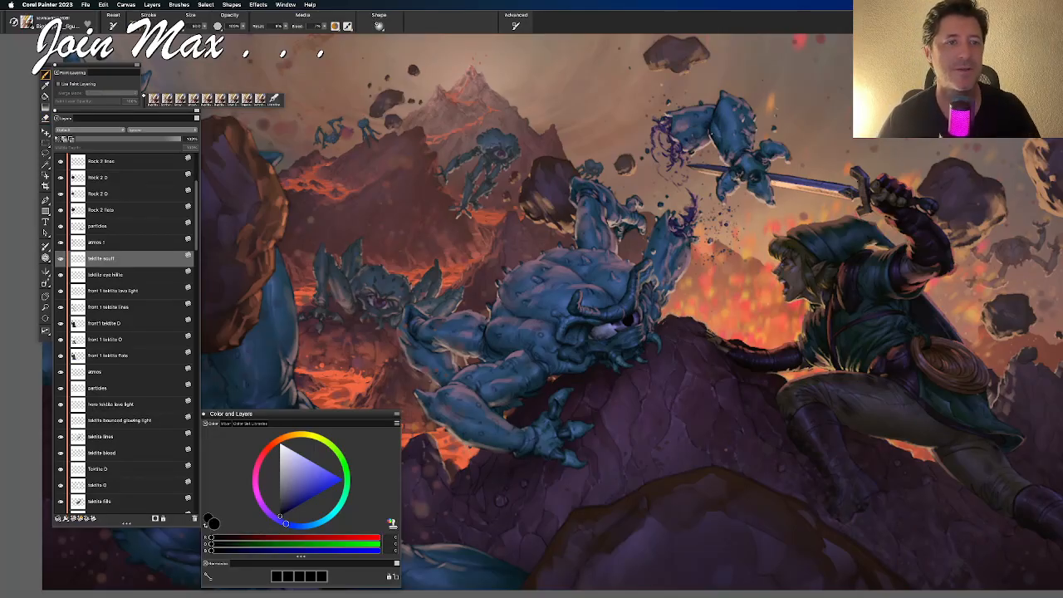
pyautogui.press('super+minus')
pyautogui.press('super+minus')
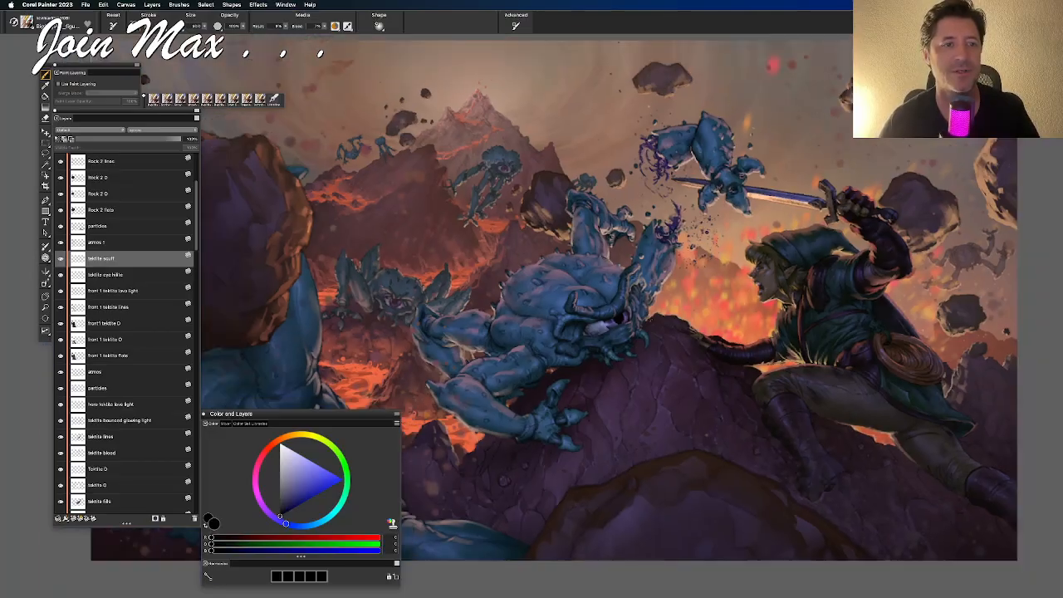
pyautogui.press('super+equal')
pyautogui.press('super+equal')
pyautogui.press('super+equal')
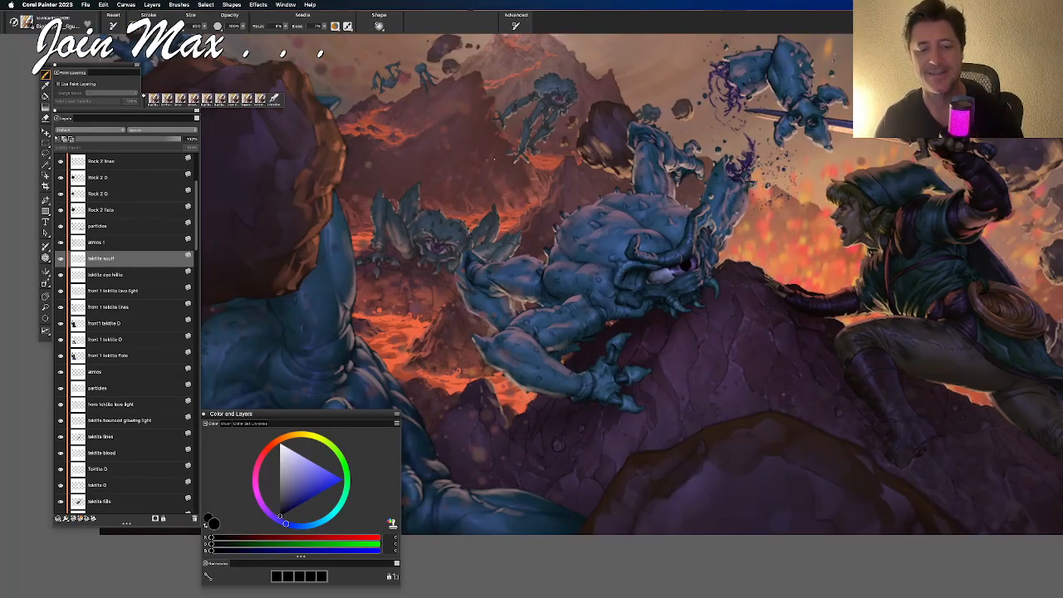
pyautogui.press('super+z')
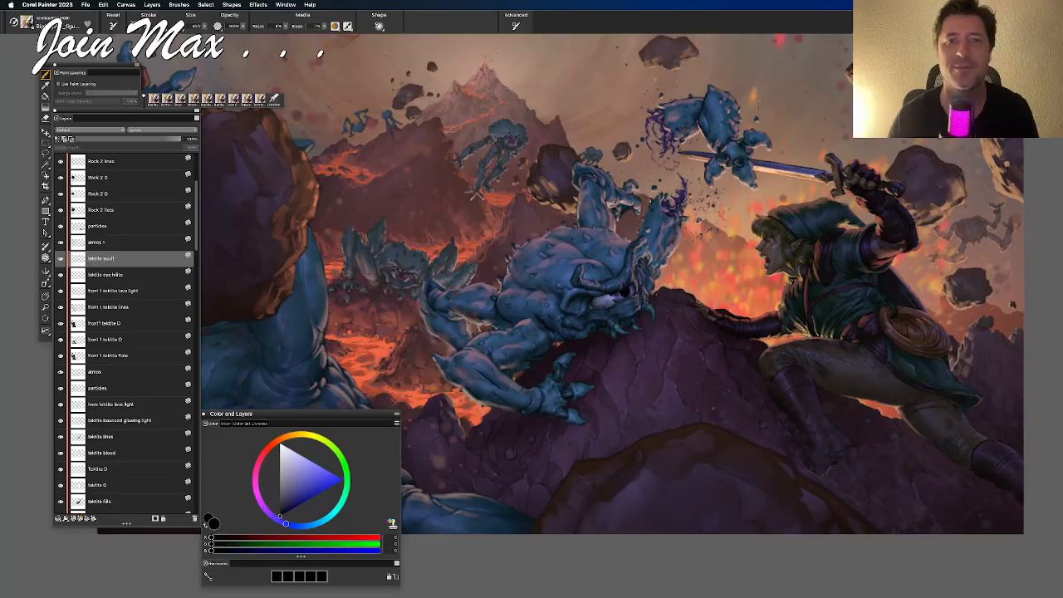
# Check Link's scuffed clothing close up and against the fallen tektite and the rocks
pyautogui.moveTo(565, 189)
pyautogui.mouseDown()
pyautogui.moveTo(521, 196)
pyautogui.moveTo(413, 154)
pyautogui.mouseUp()
pyautogui.scroll(3, 572, 314)
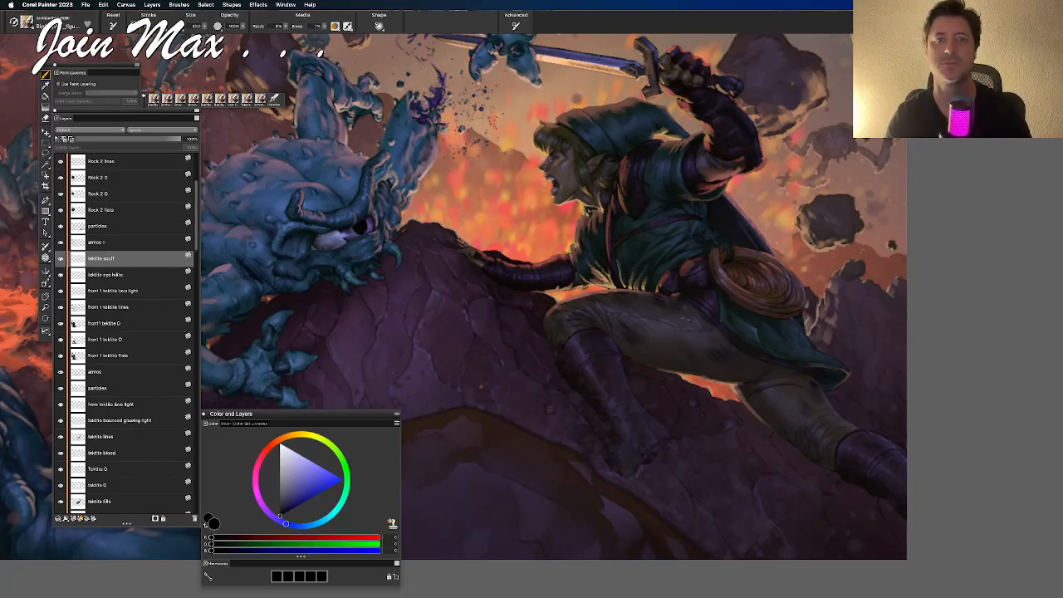
pyautogui.press('super+minus')
pyautogui.press('super+minus')
pyautogui.press('super+minus')
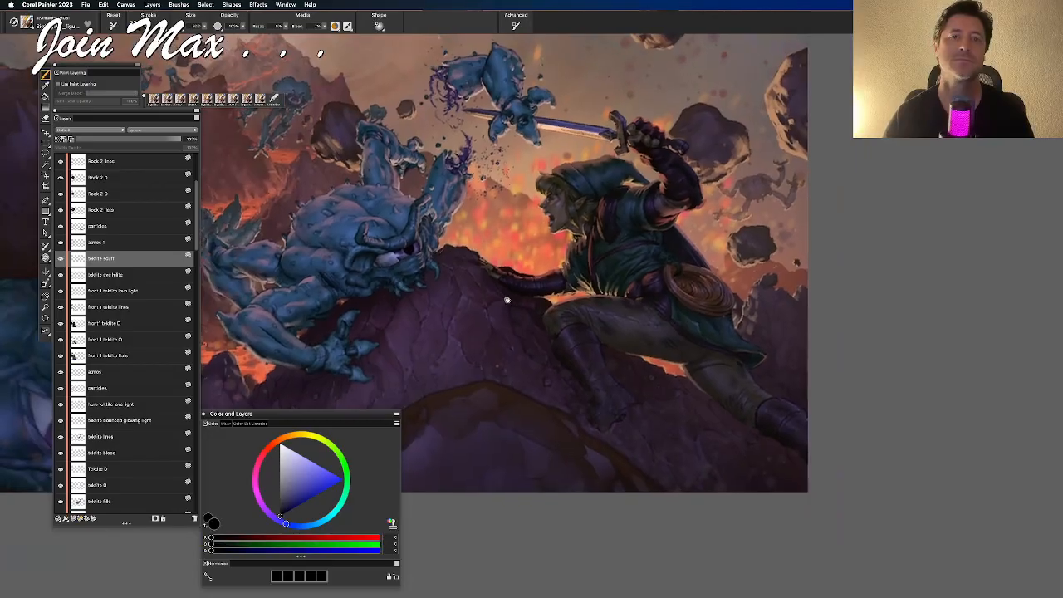
pyautogui.moveTo(501, 296); pyautogui.dragTo(643, 317)
# Find and select the "scuff" layer directly above the link lava light layer, with the brush active
pyautogui.press('n')
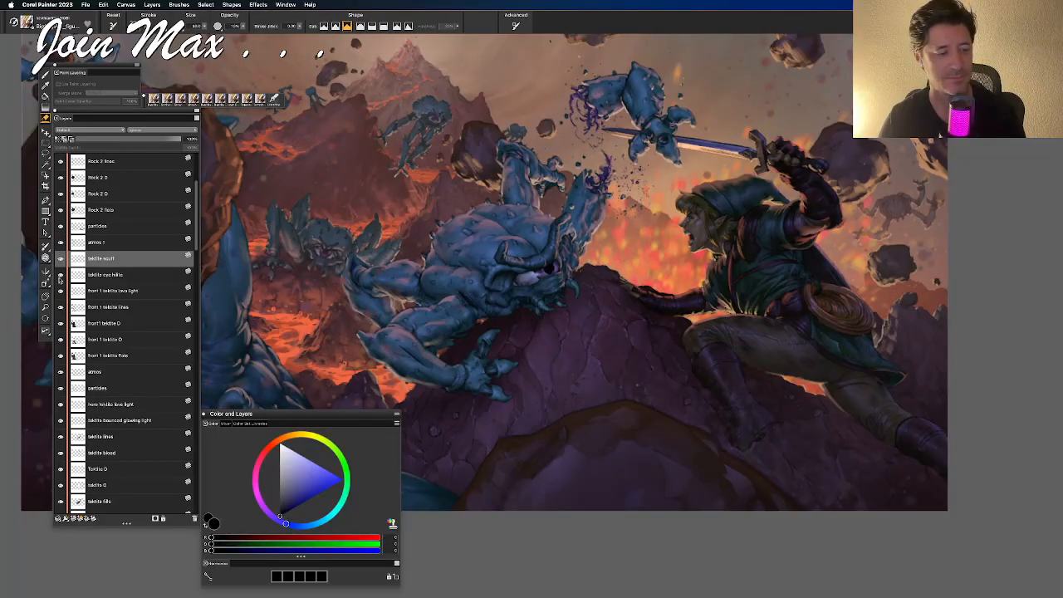
pyautogui.scroll(5, 156, 200)
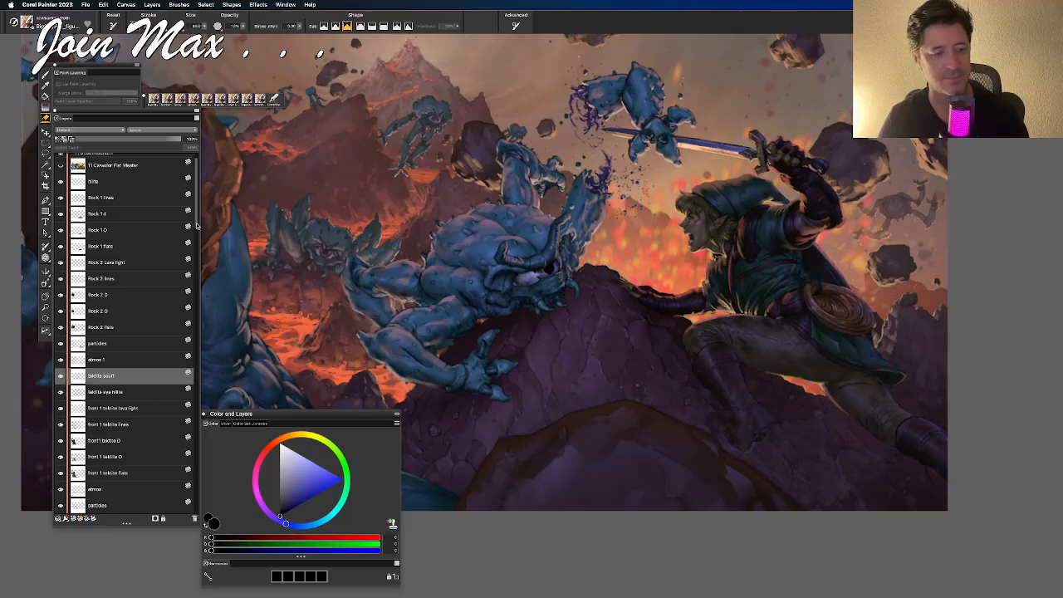
pyautogui.scroll(-1, 197, 228)
pyautogui.scroll(-4, 193, 228)
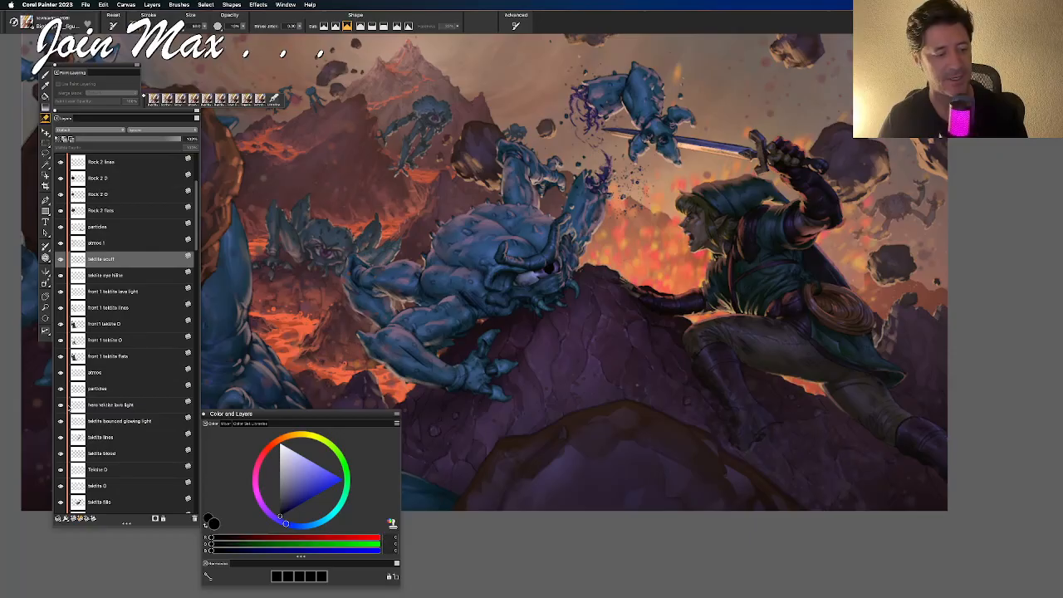
pyautogui.scroll(-3, 197, 249)
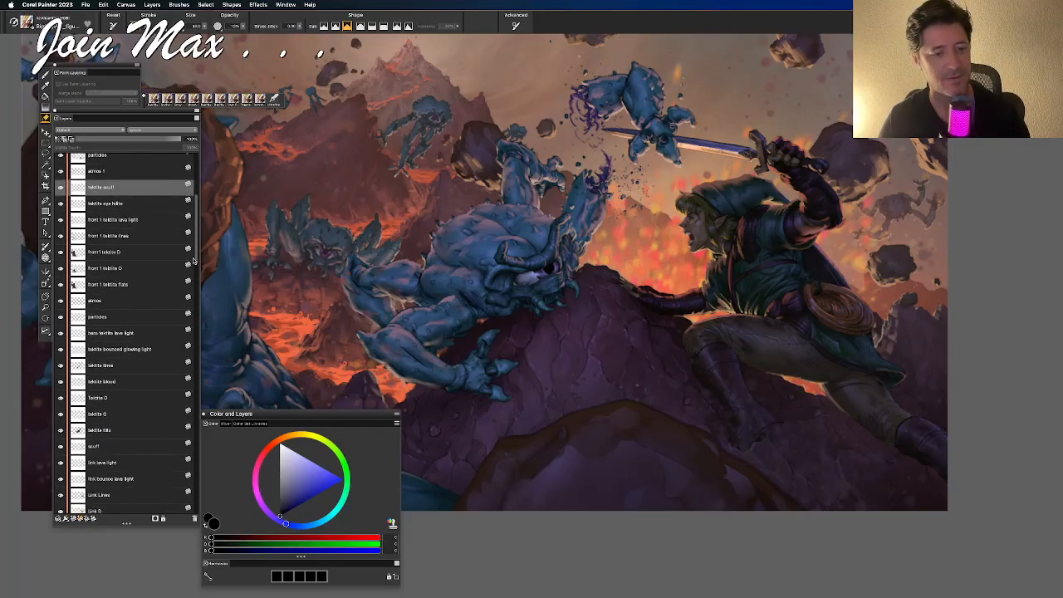
pyautogui.click(61, 446)
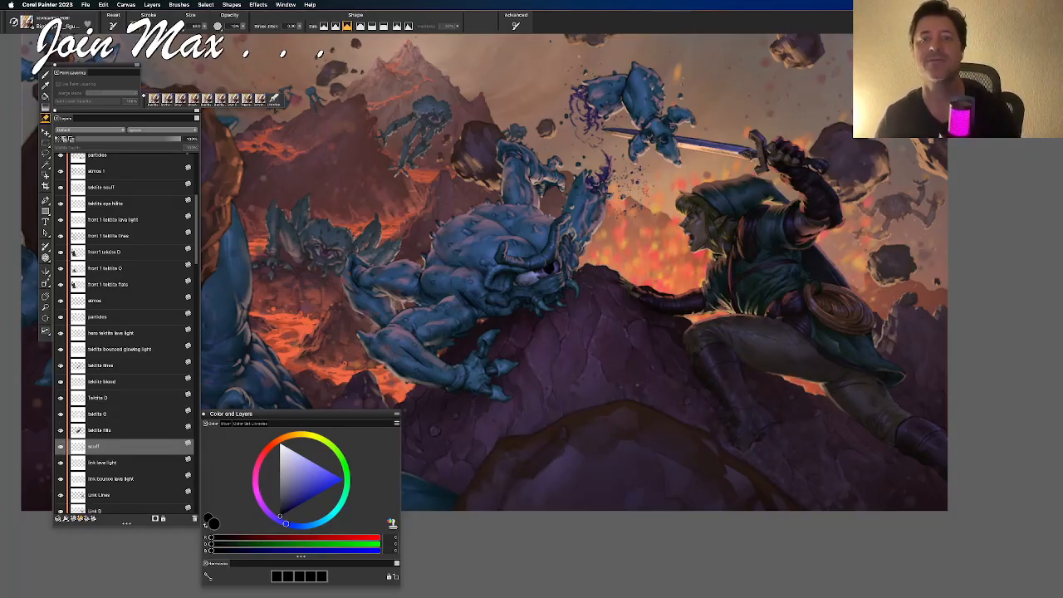
pyautogui.press('b')
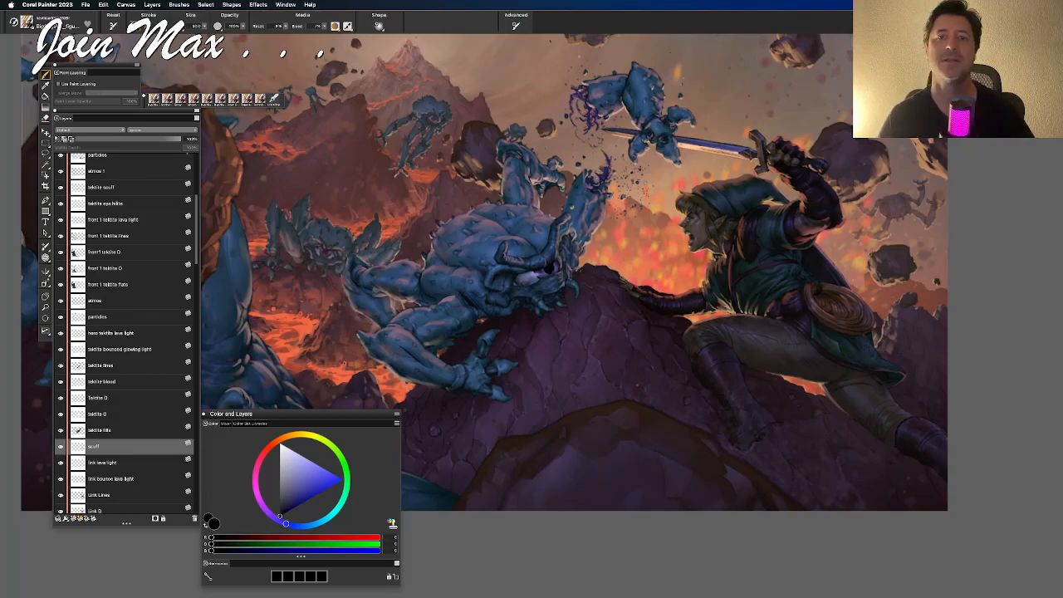
# Review the whole illustration full screen with the interface hidden, and select the entire canvas
pyautogui.moveTo(698, 329); pyautogui.dragTo(741, 317)
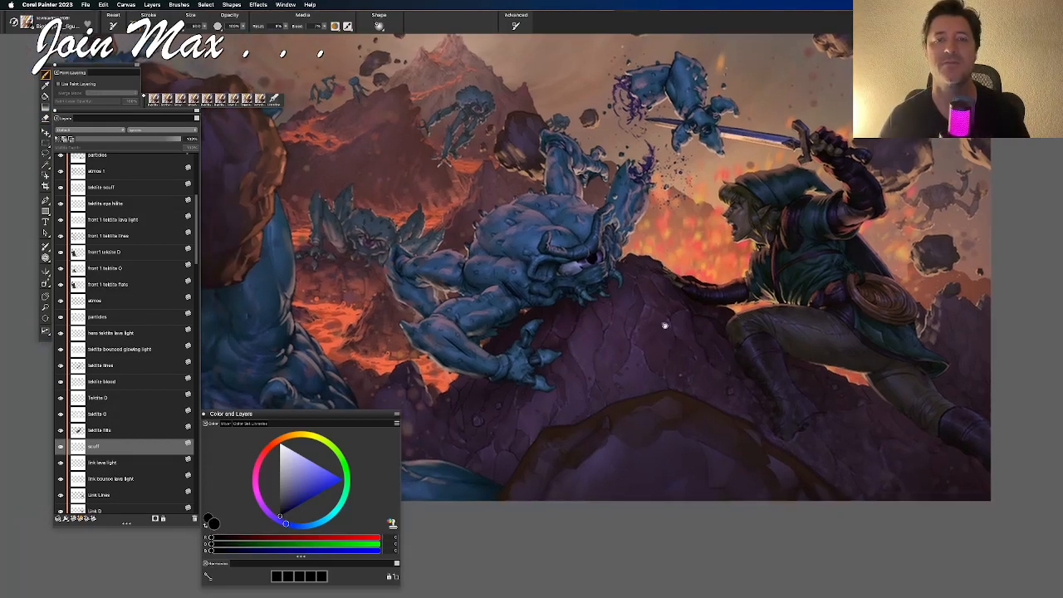
pyautogui.moveTo(665, 325); pyautogui.dragTo(726, 323)
pyautogui.moveTo(681, 255); pyautogui.dragTo(784, 229)
pyautogui.moveTo(717, 283); pyautogui.dragTo(626, 295)
pyautogui.press('super+minus')
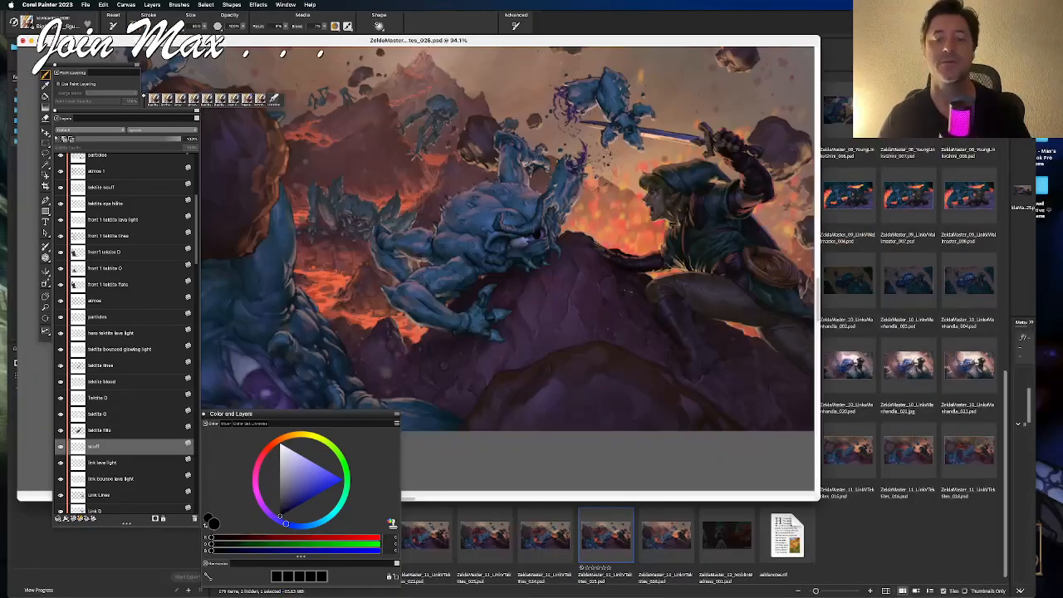
pyautogui.press('super+m')
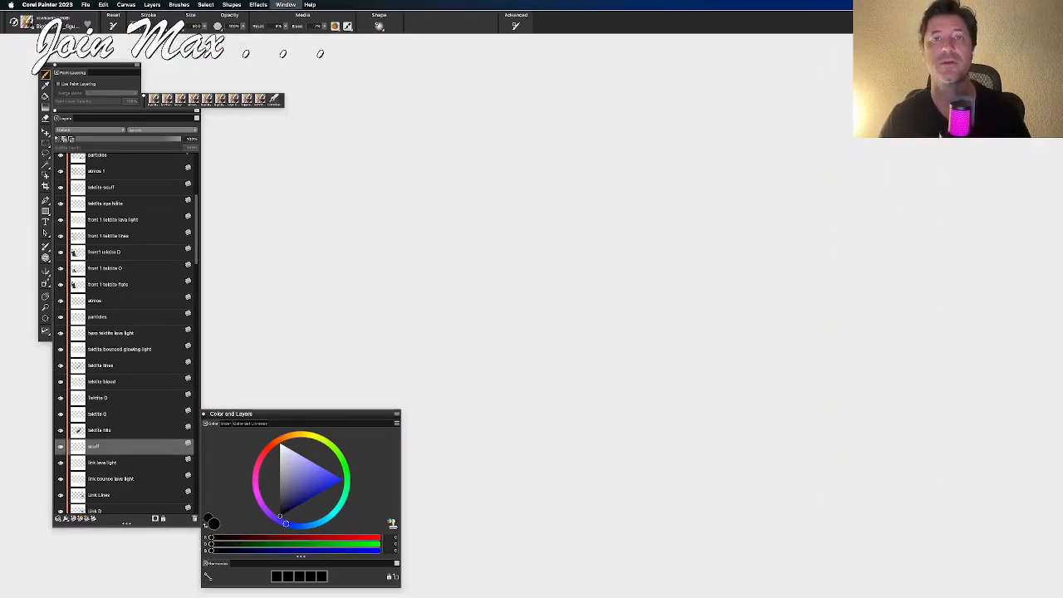
pyautogui.press('Tab')
pyautogui.moveTo(651, 281); pyautogui.dragTo(484, 323)
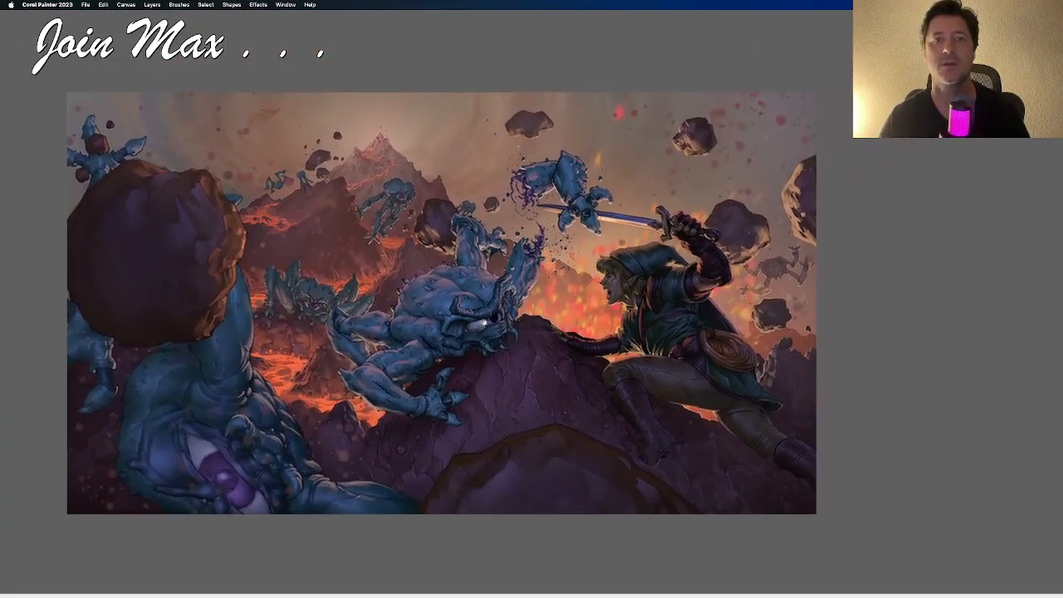
pyautogui.press('super+plus')
pyautogui.press('super+plus')
pyautogui.press('super+plus')
pyautogui.press('super+plus')
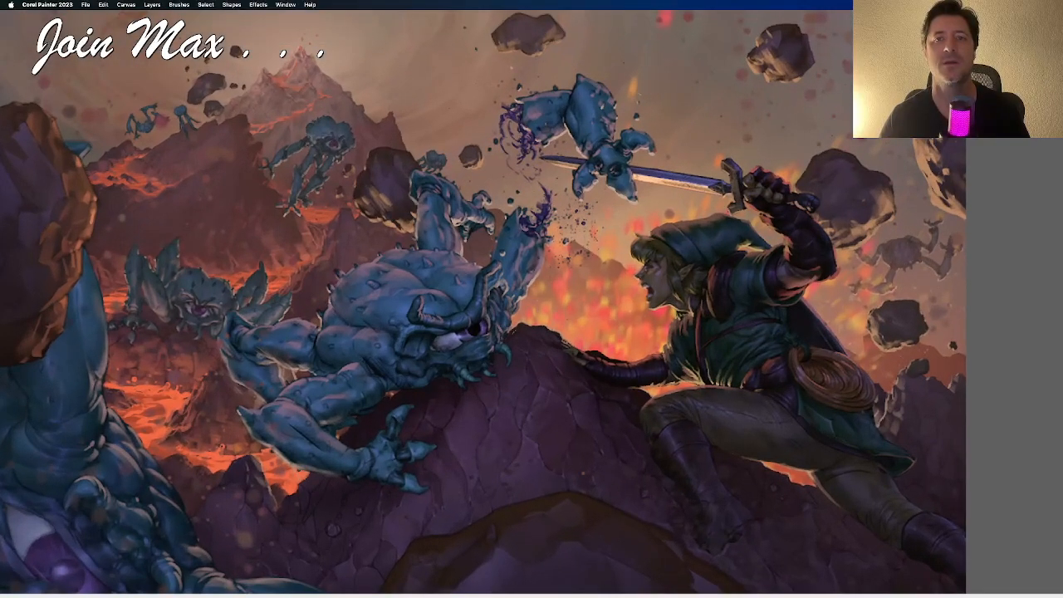
pyautogui.press('Tab')
pyautogui.press('Tab')
pyautogui.moveTo(490, 347); pyautogui.dragTo(529, 319)
pyautogui.press('super+minus')
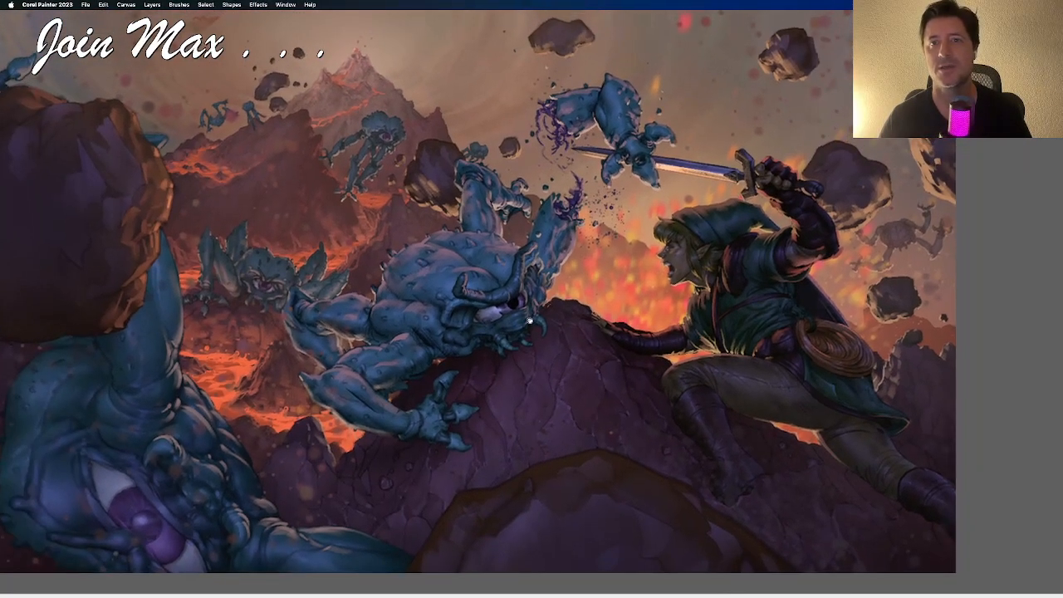
pyautogui.press('super+a')
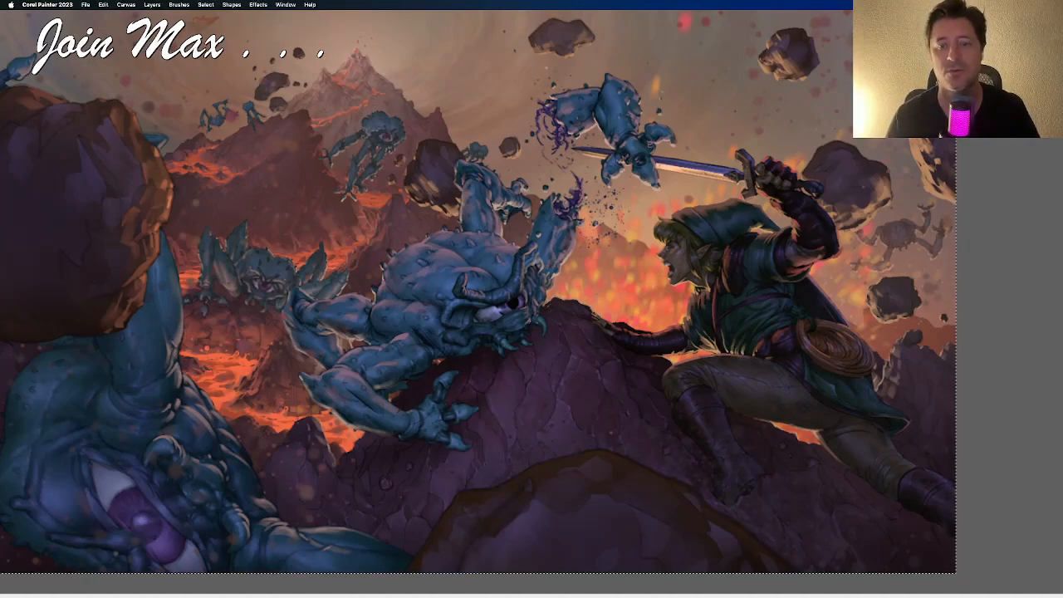
pyautogui.moveTo(571, 338); pyautogui.dragTo(658, 351)
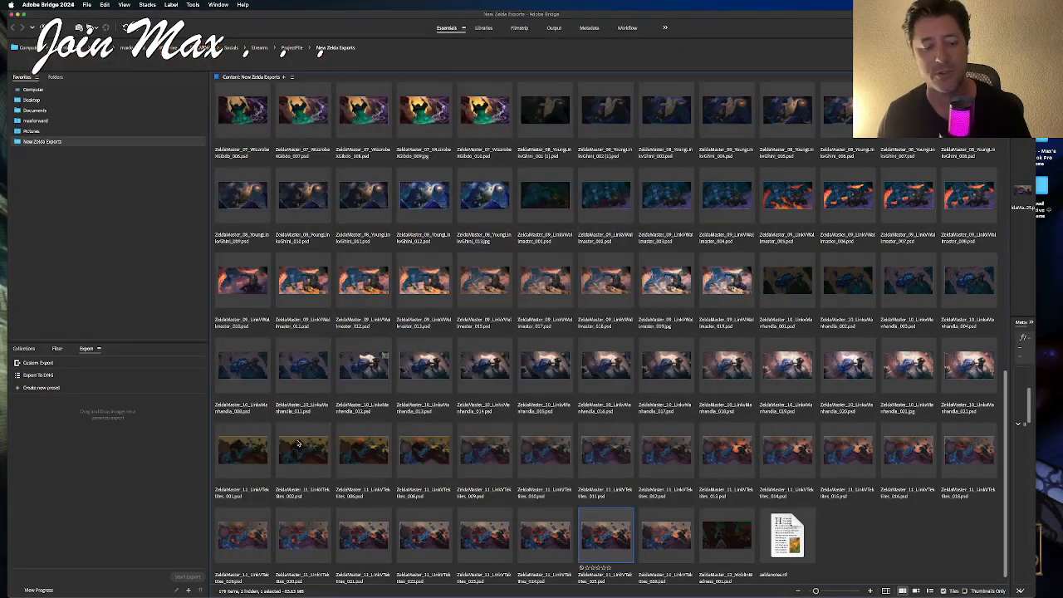
# Review the saved tektite illustration versions full screen in sequence, starting from the 001 PSD
pyautogui.click(259, 449)
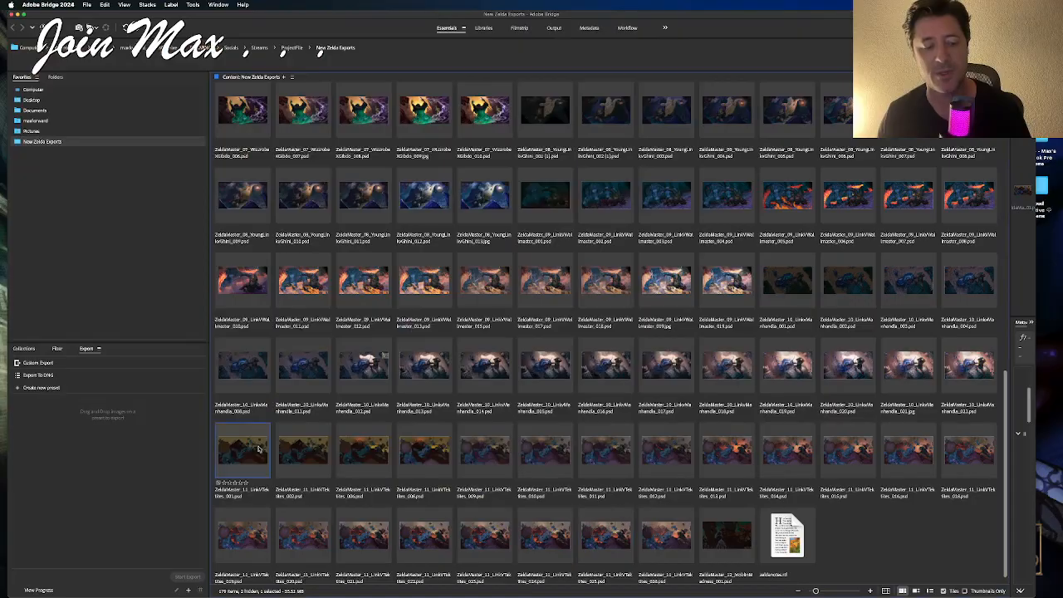
pyautogui.press('space')
pyautogui.scroll(1, 552, 426)
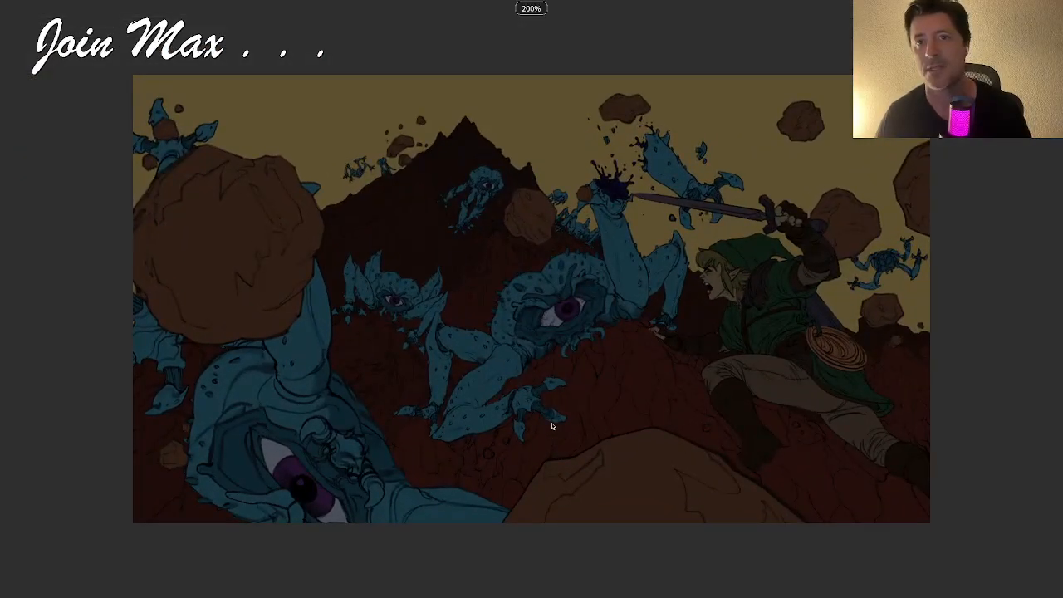
pyautogui.press('Right')
pyautogui.press('Right')
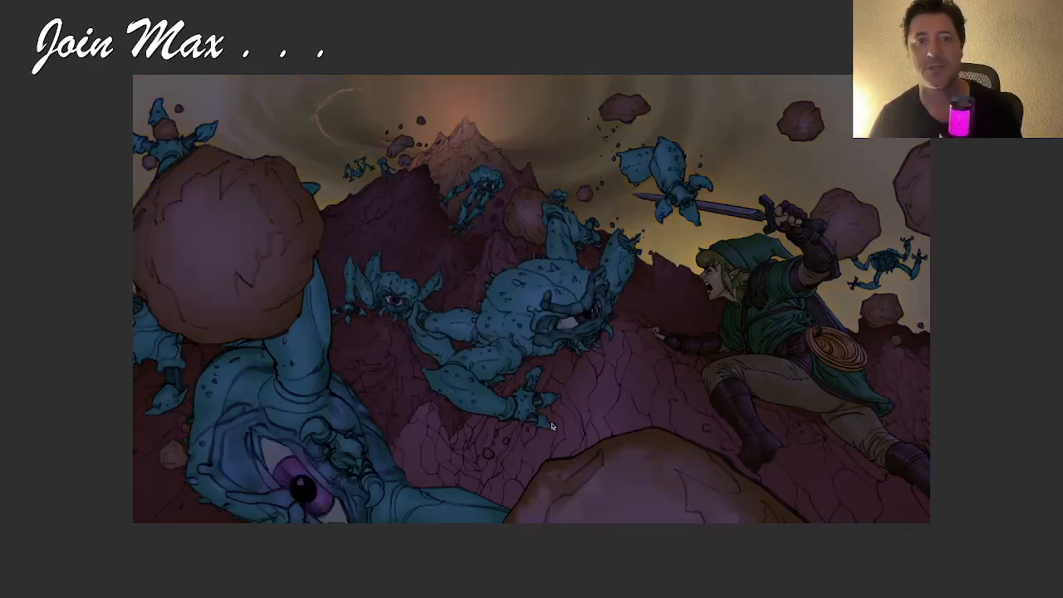
pyautogui.press('Right')
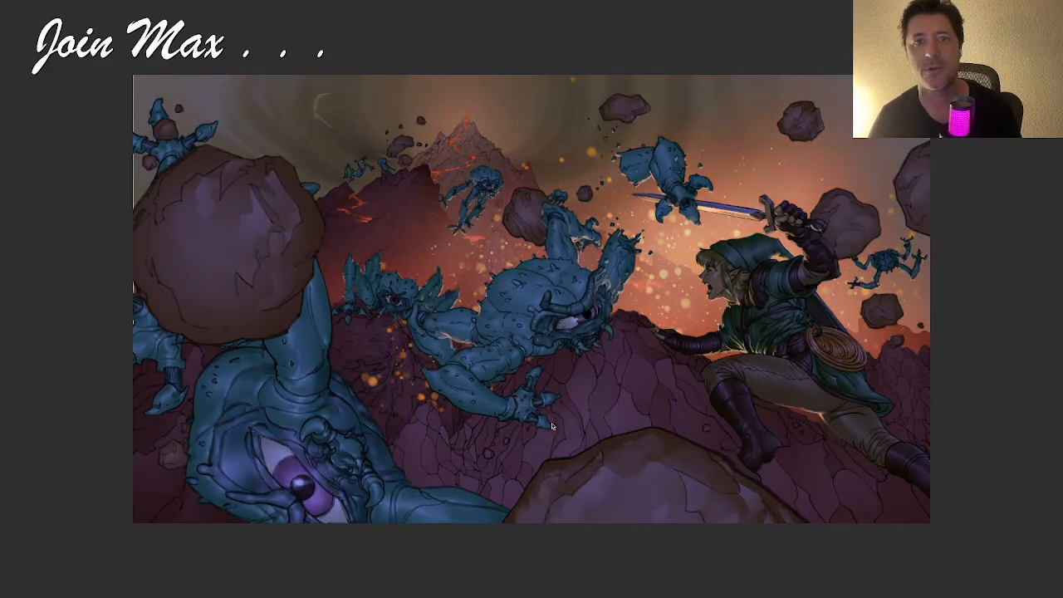
pyautogui.press('Right')
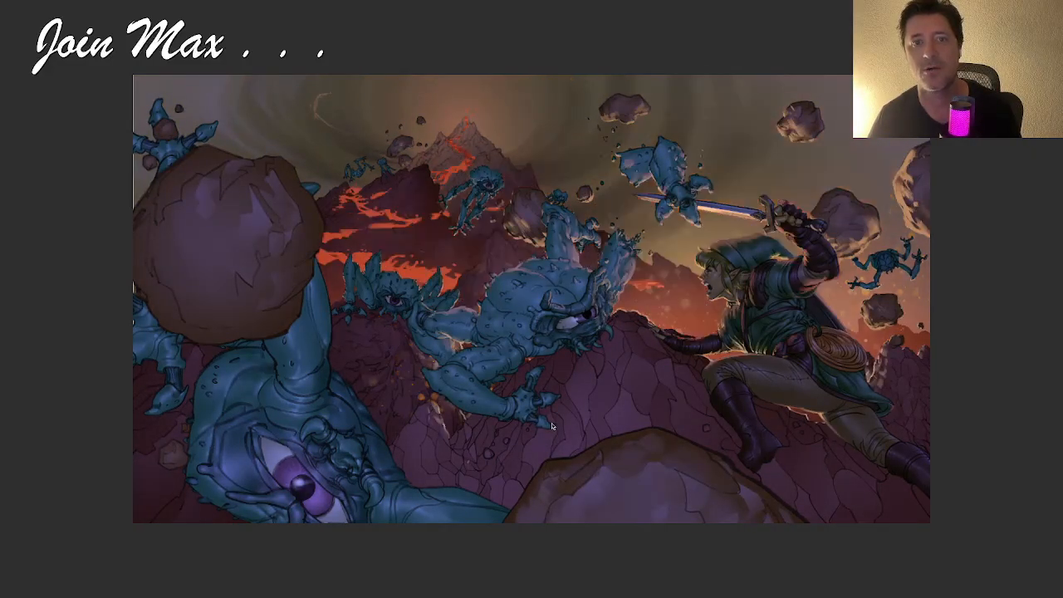
pyautogui.press('Right')
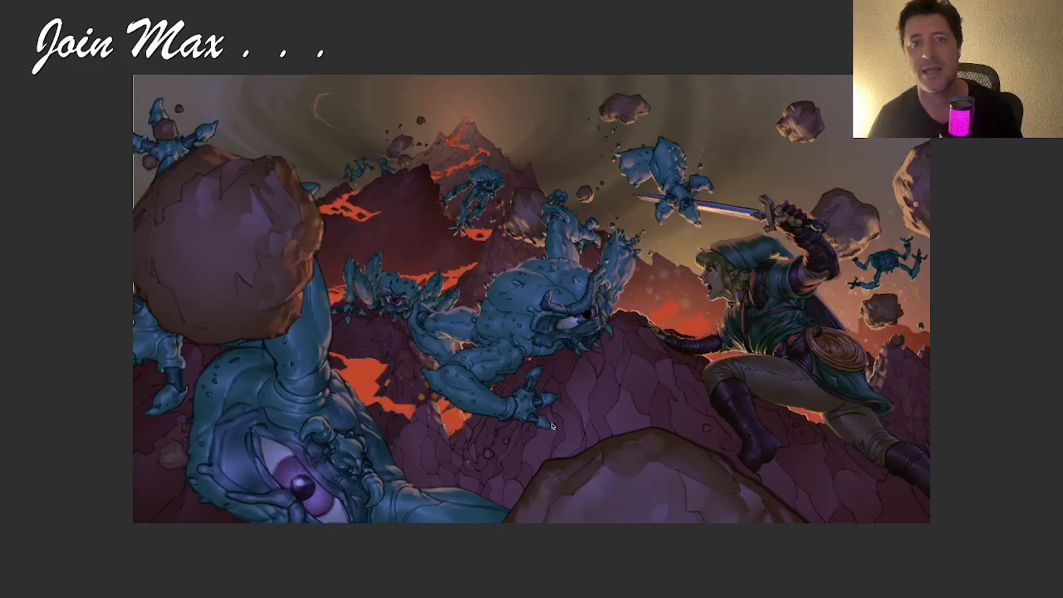
pyautogui.press('Right')
pyautogui.press('Right')
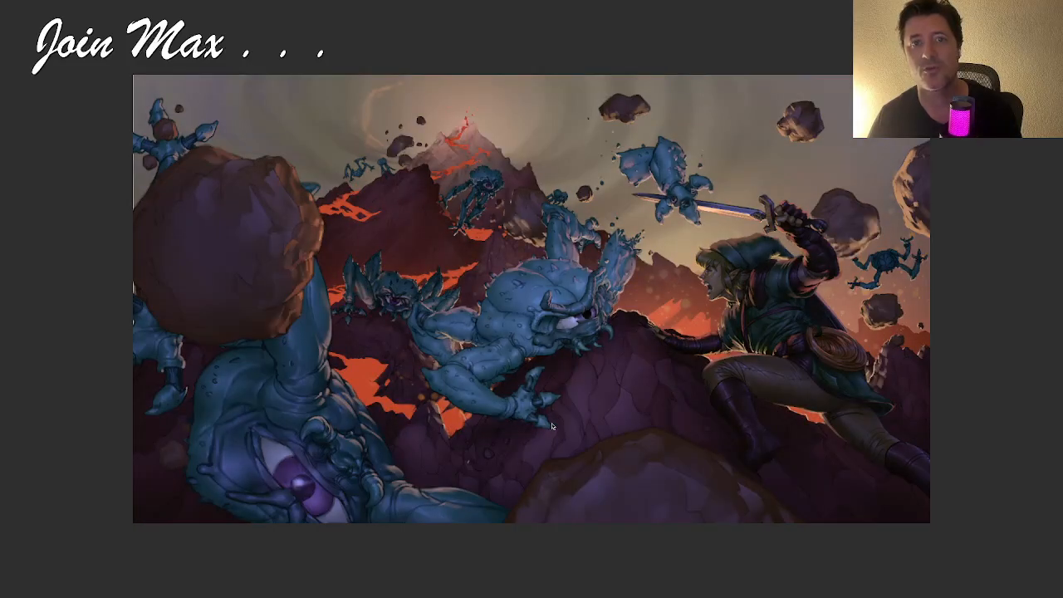
pyautogui.press('Right')
pyautogui.press('Right')
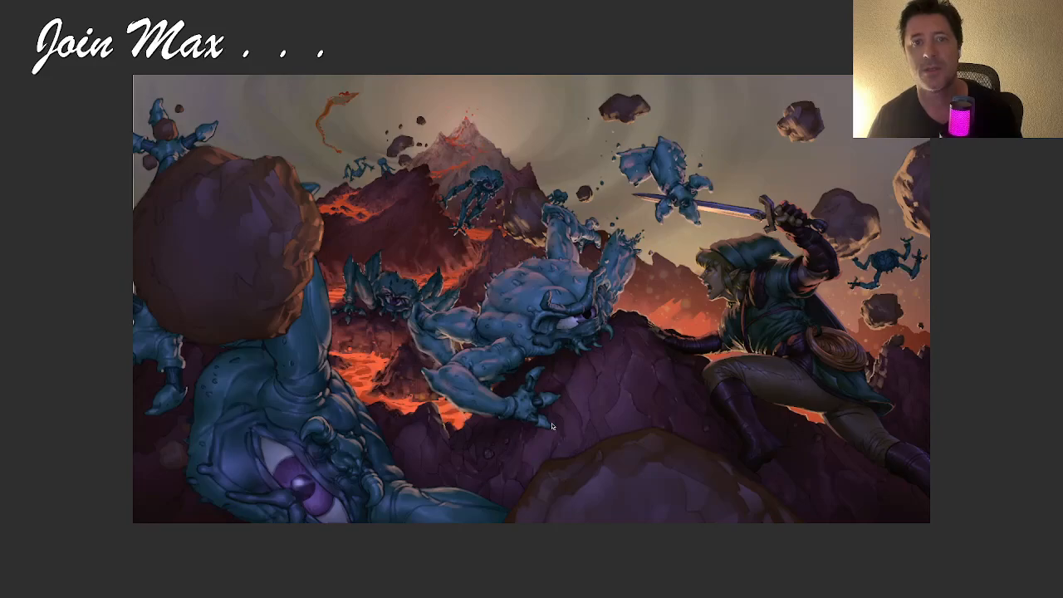
pyautogui.press('Right')
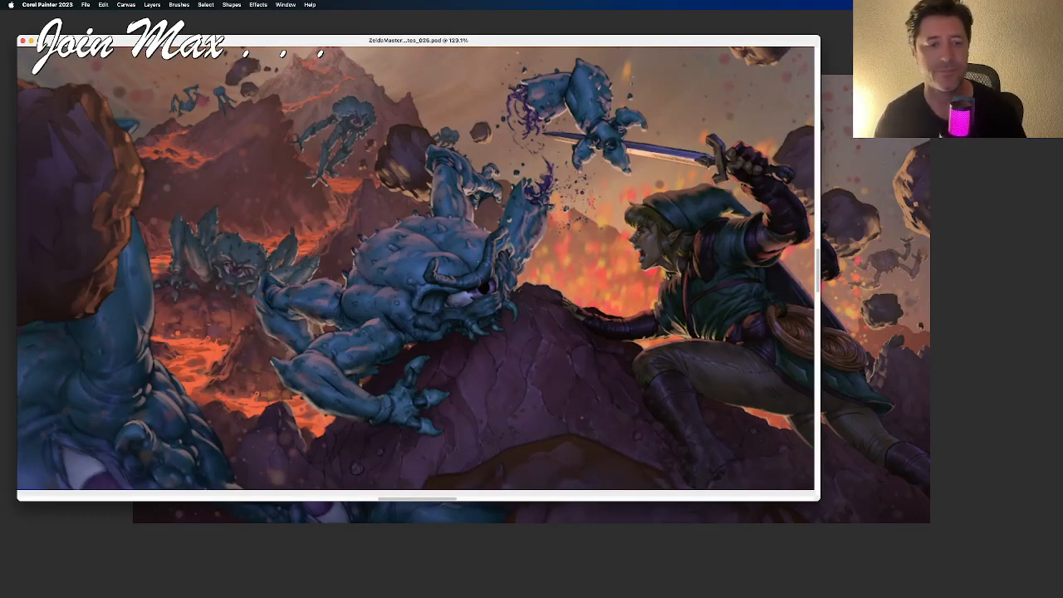
# Return to Corel Painter, reposition the document window, restore the panels and check the "original thumbnails" layer at the head of the stack
pyautogui.click(431, 40)
pyautogui.moveTo(432, 41); pyautogui.dragTo(544, 76)
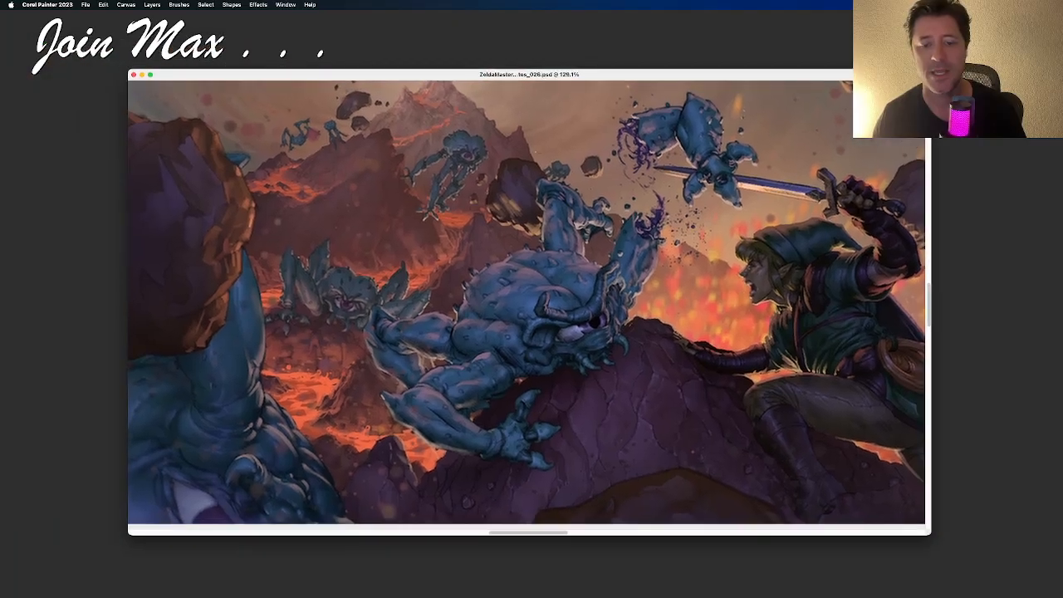
pyautogui.press('Tab')
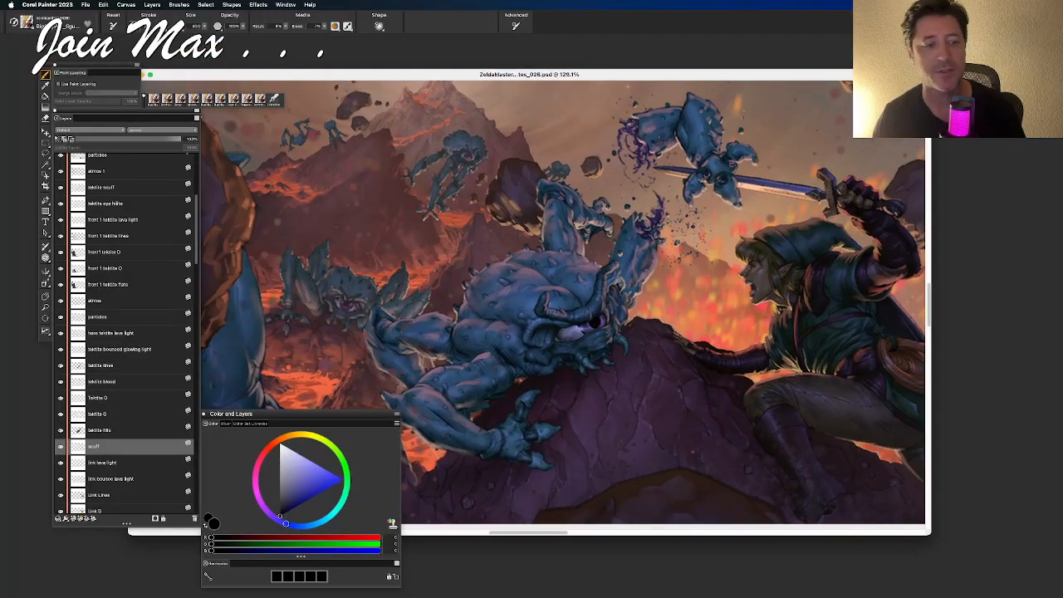
pyautogui.scroll(5, 158, 221)
pyautogui.scroll(1, 158, 222)
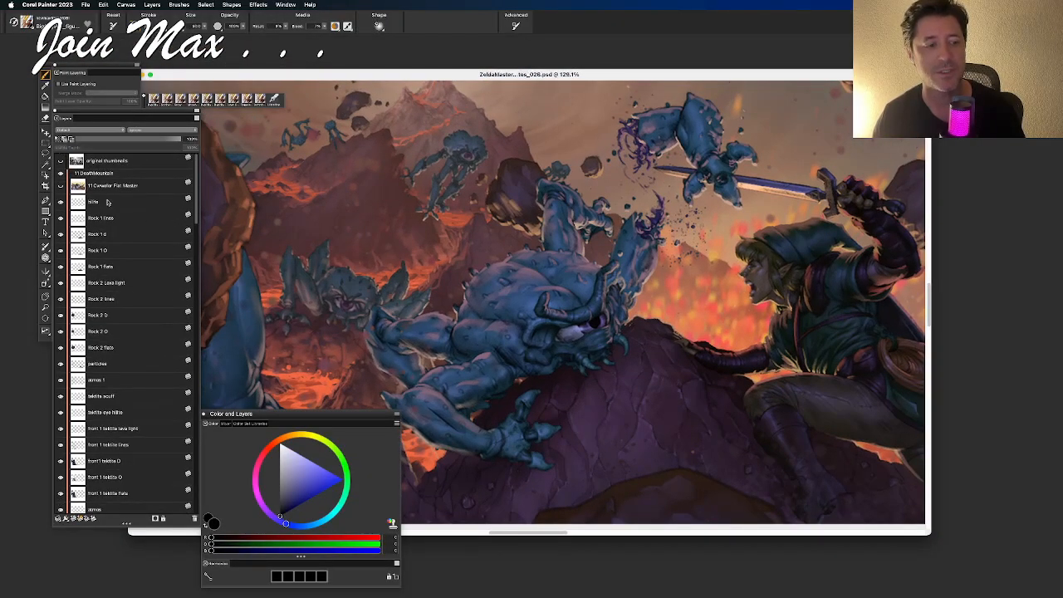
pyautogui.click(60, 161)
pyautogui.click(59, 161)
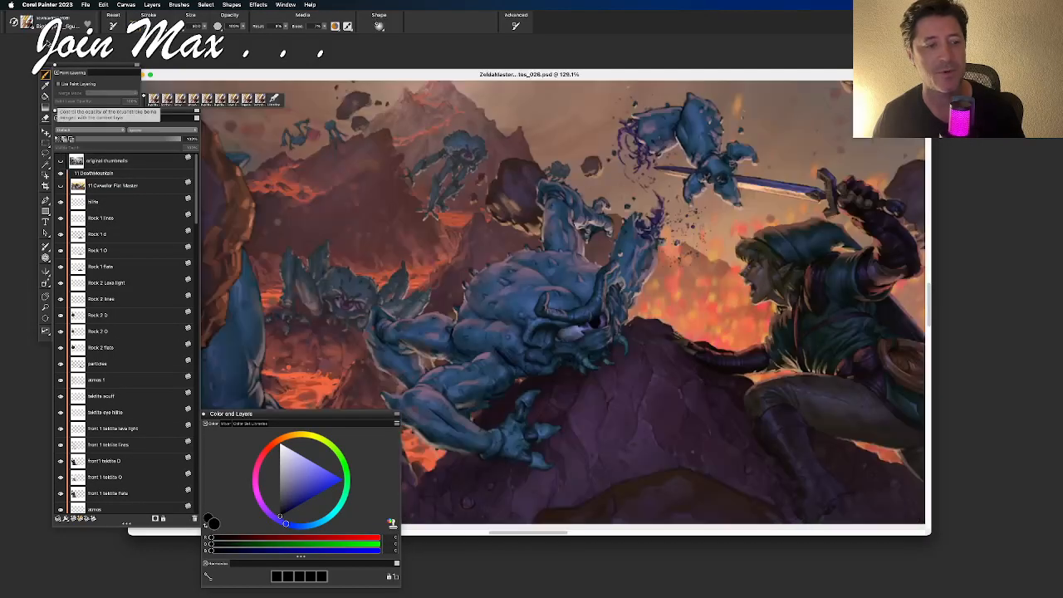
# Save the illustration as the next numbered version, 027, and enlarge the document window to show more of the canvas
pyautogui.click(86, 4)
pyautogui.click(108, 118)
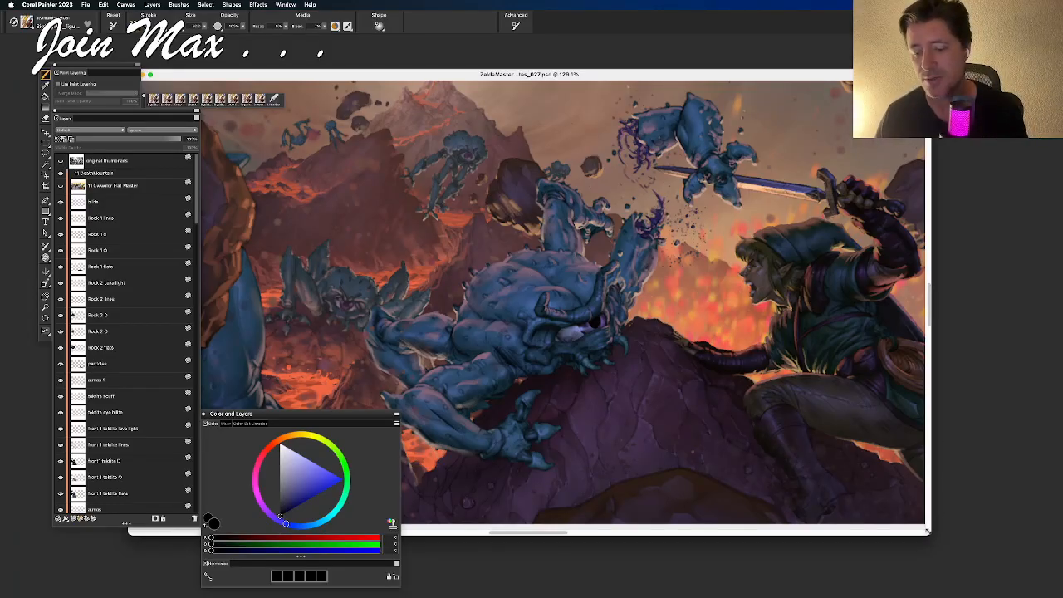
pyautogui.moveTo(929, 529); pyautogui.dragTo(1062, 591)
pyautogui.moveTo(257, 75); pyautogui.dragTo(171, 46)
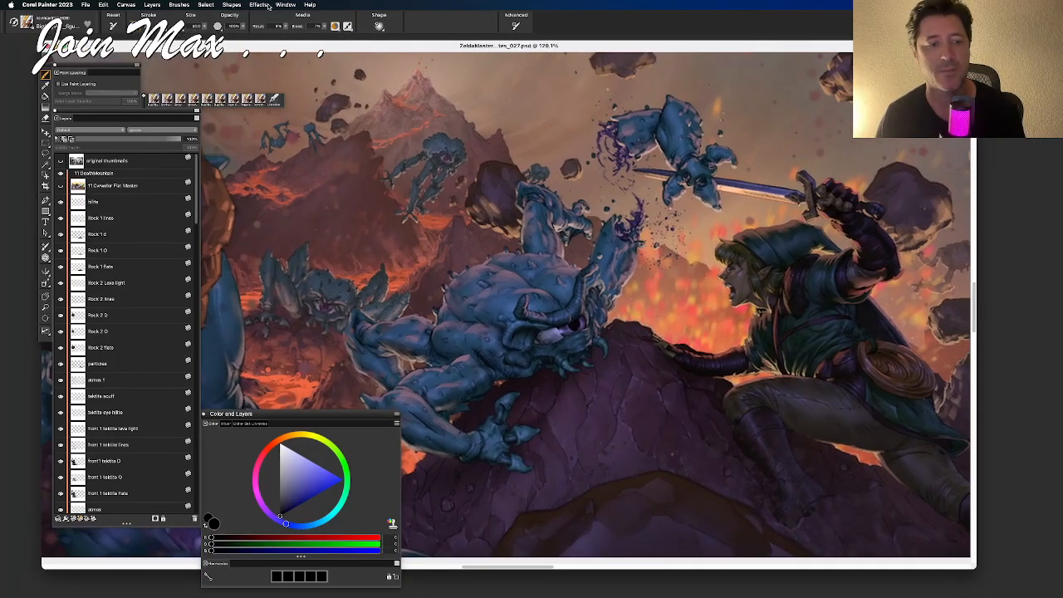
pyautogui.click(264, 5)
pyautogui.moveTo(267, 39)
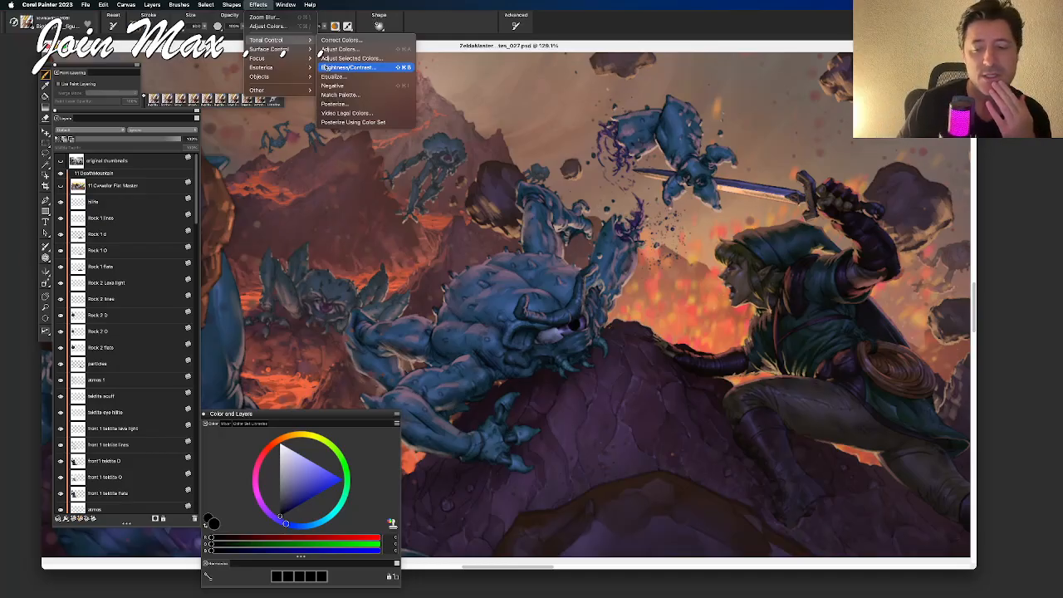
pyautogui.click(278, 5)
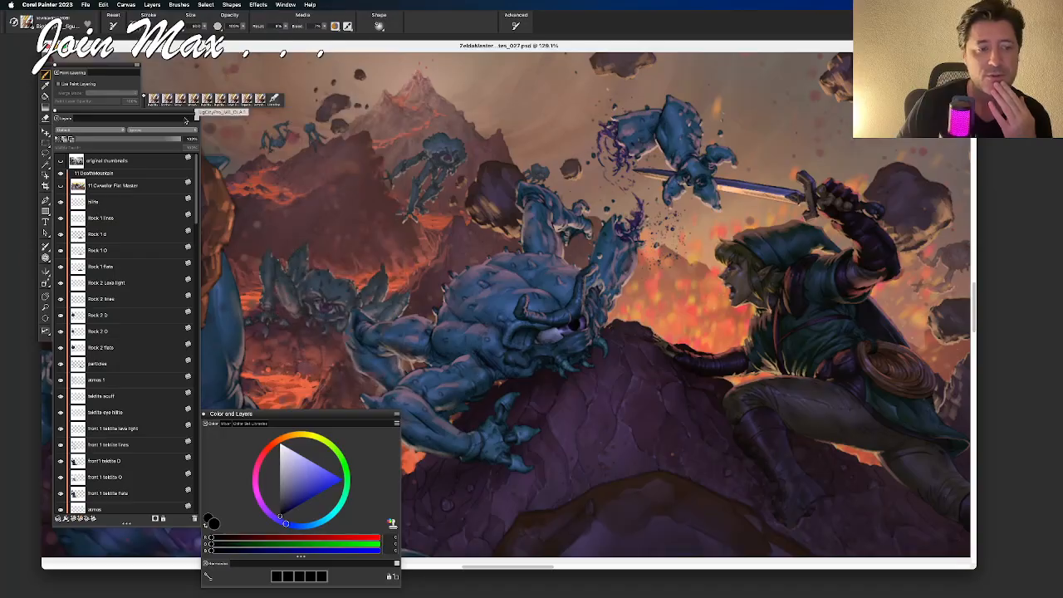
# Compare the "original thumbnails" sketch layer with the painted illustration across the whole canvas, leaving the sketch hidden
pyautogui.click(59, 161)
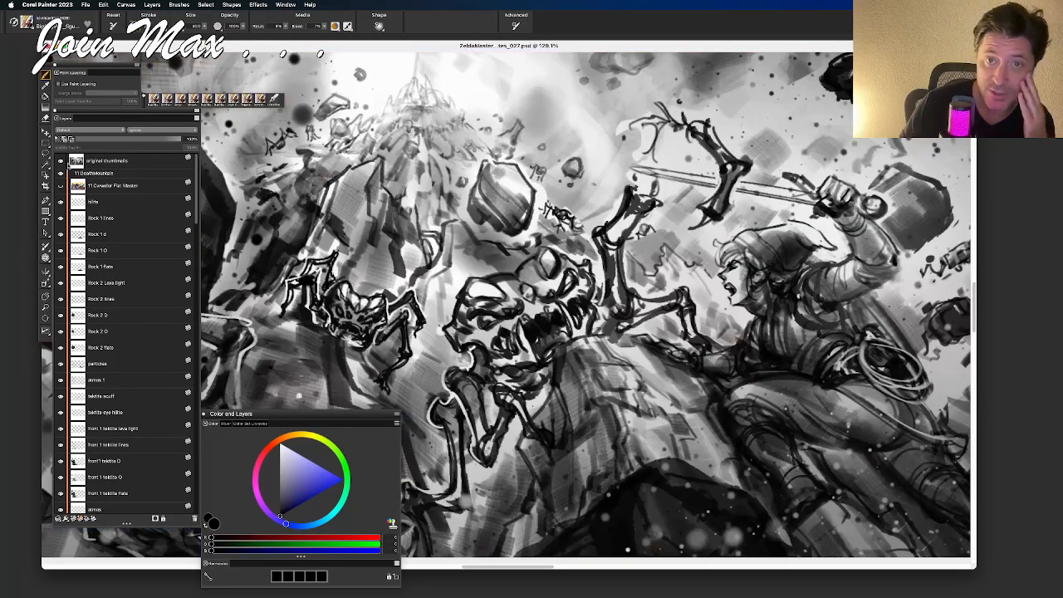
pyautogui.press('super+minus')
pyautogui.press('super+minus')
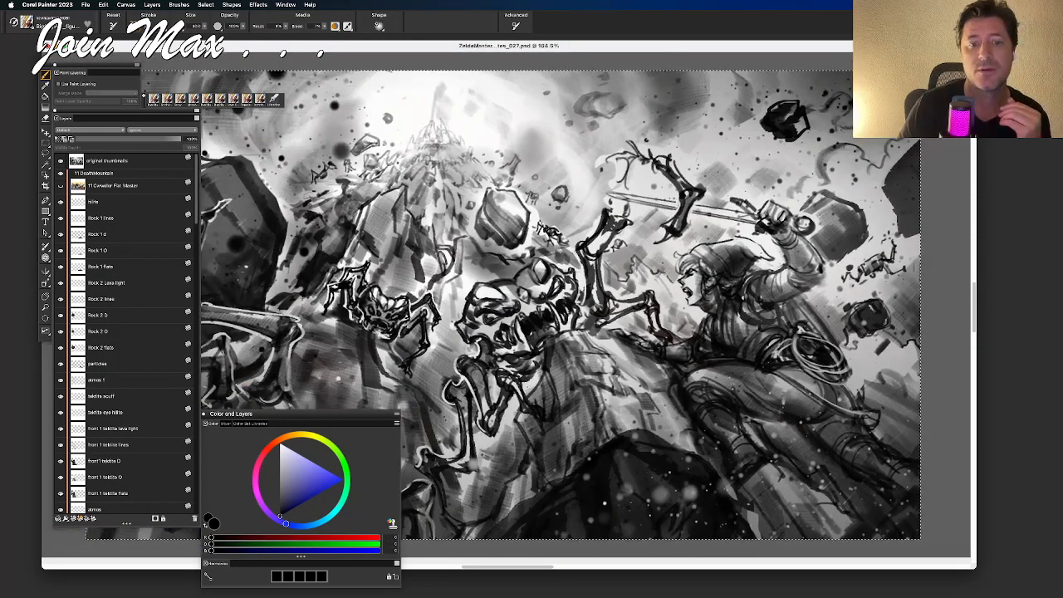
pyautogui.moveTo(370, 50); pyautogui.dragTo(435, 57)
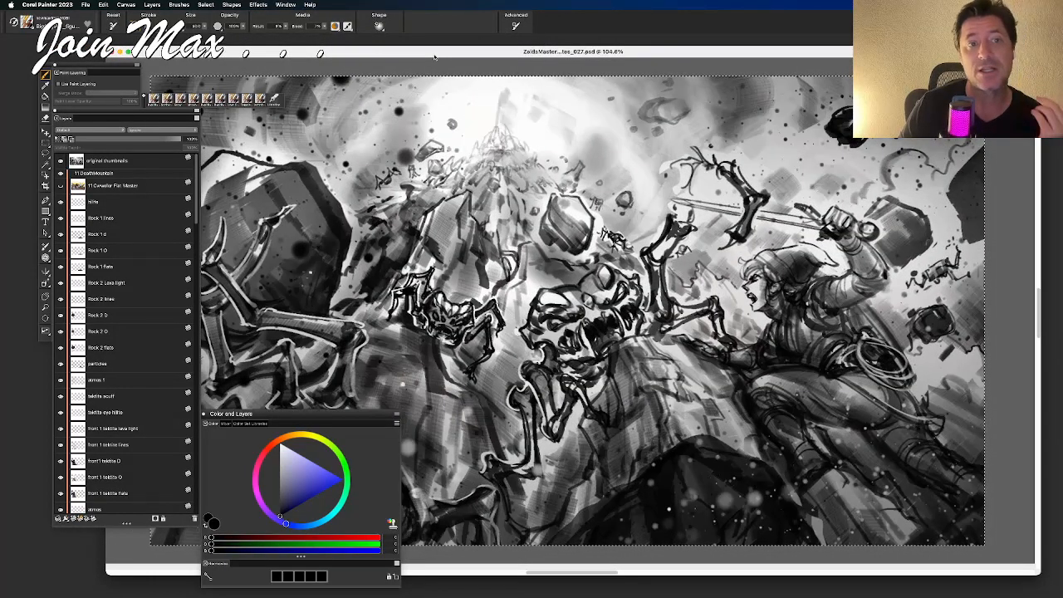
pyautogui.click(60, 162)
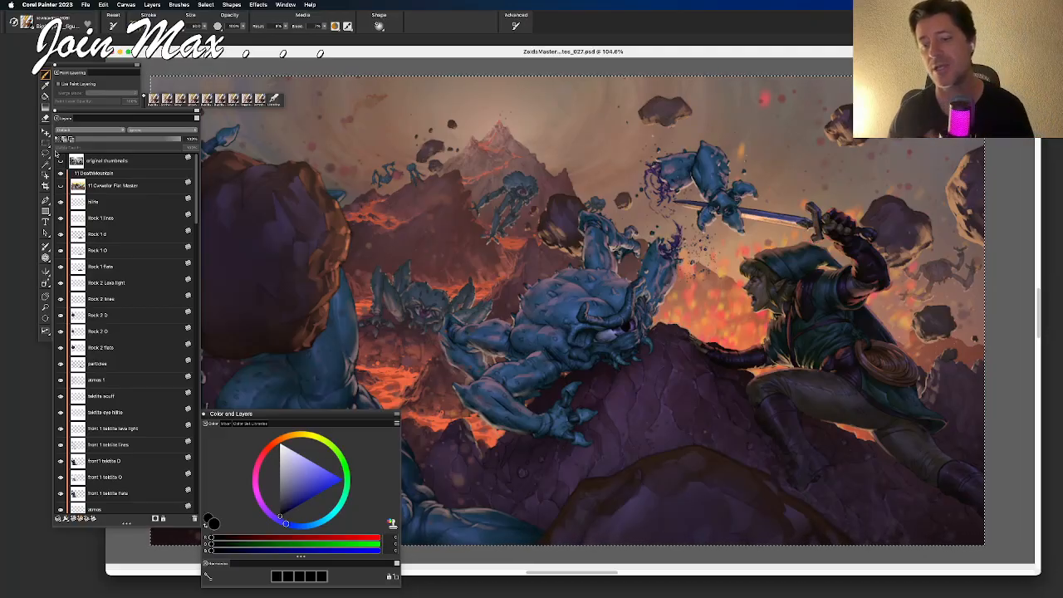
# Copy the entire visible illustration and paste it as a flattened layer above the "original thumbnails" layer
pyautogui.press('super+d')
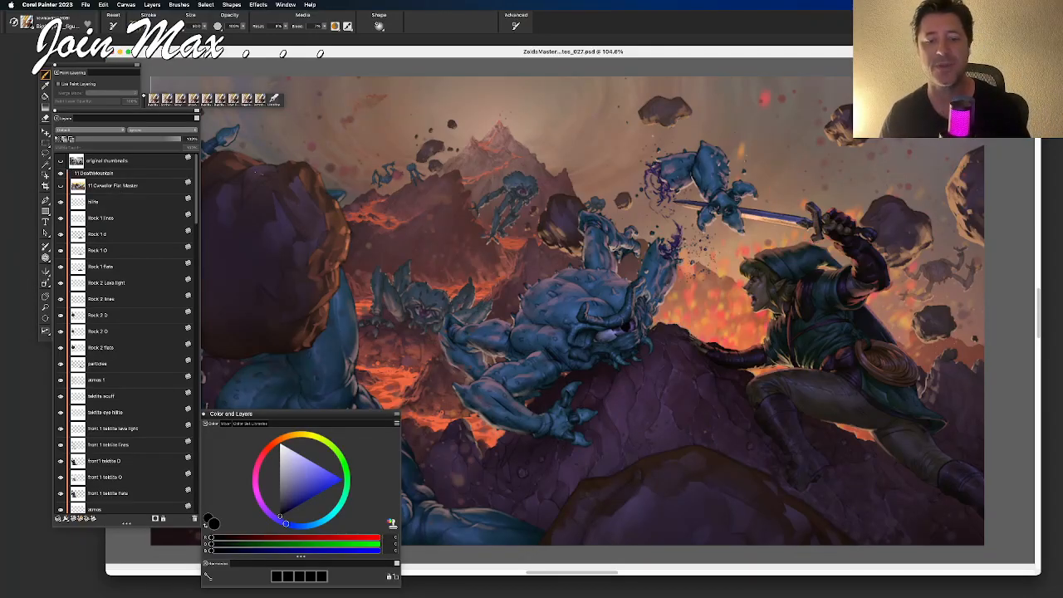
pyautogui.moveTo(536, 346); pyautogui.dragTo(488, 335)
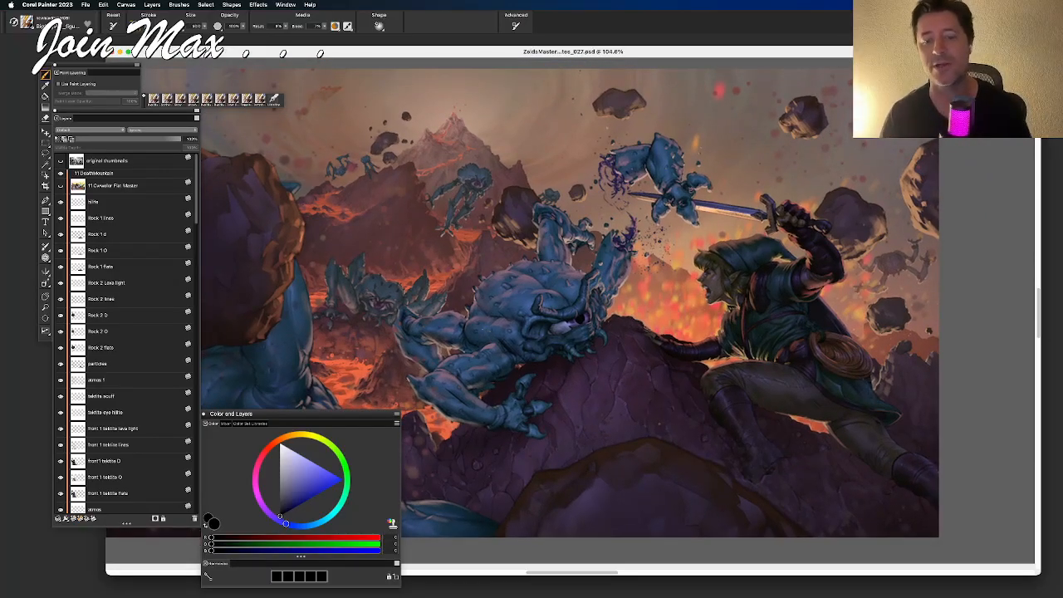
pyautogui.scroll(5, 666, 163)
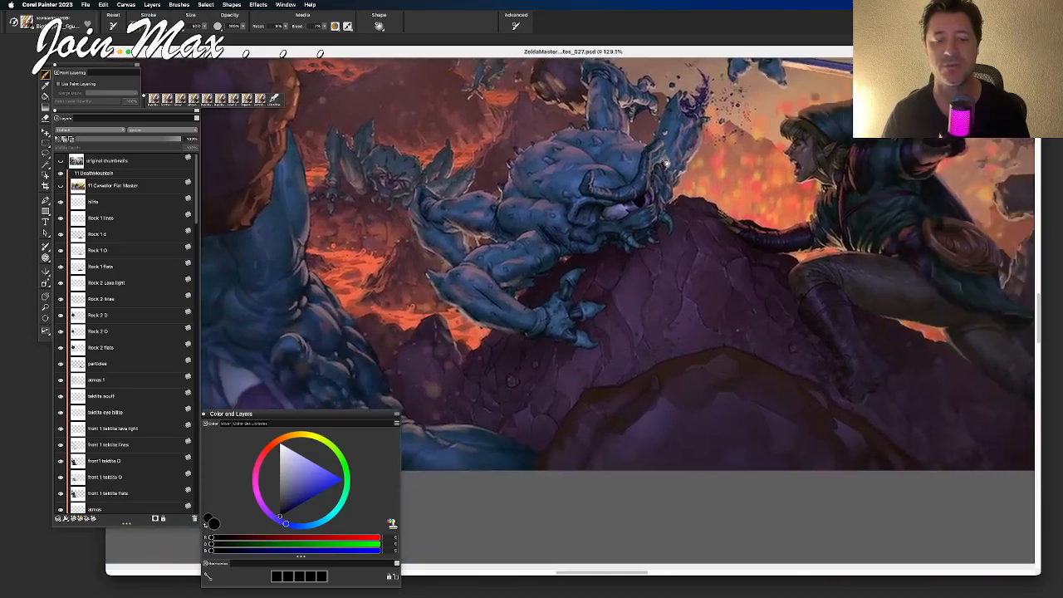
pyautogui.moveTo(666, 163); pyautogui.dragTo(505, 319)
pyautogui.click(136, 163)
pyautogui.press('super+a')
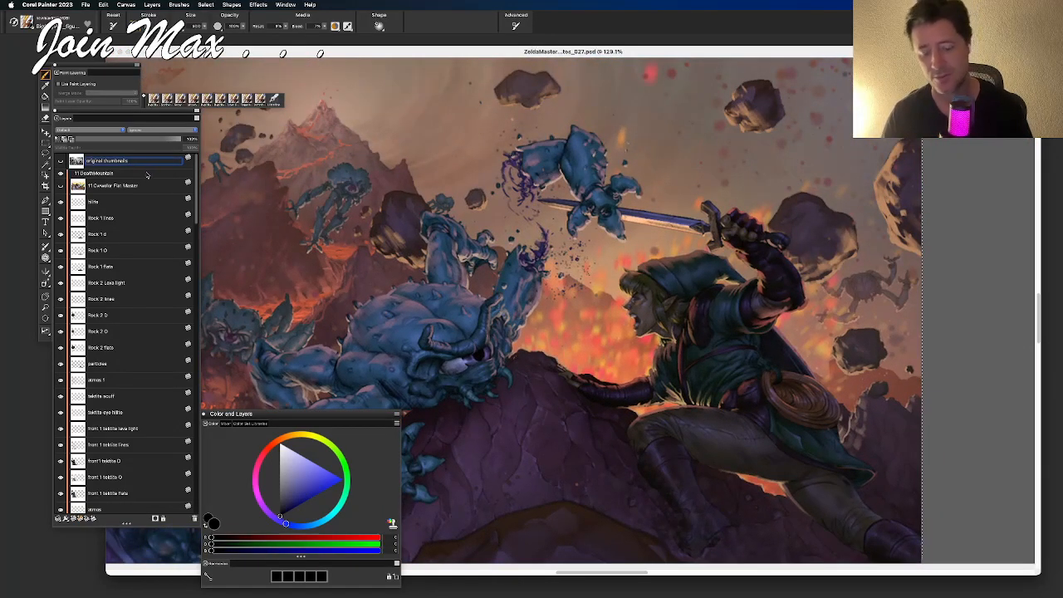
pyautogui.press('super+c')
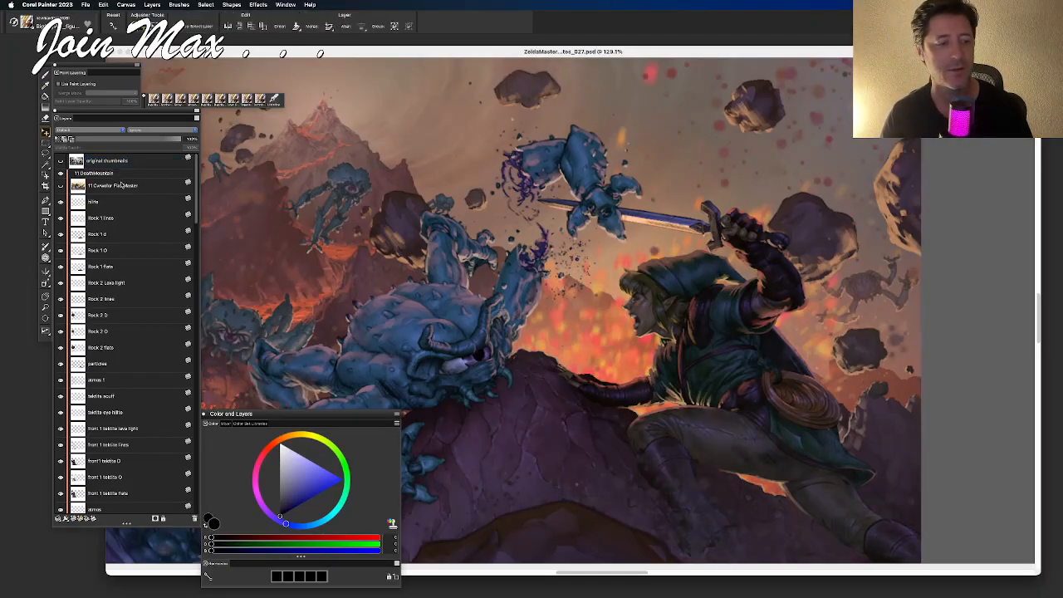
pyautogui.click(121, 163)
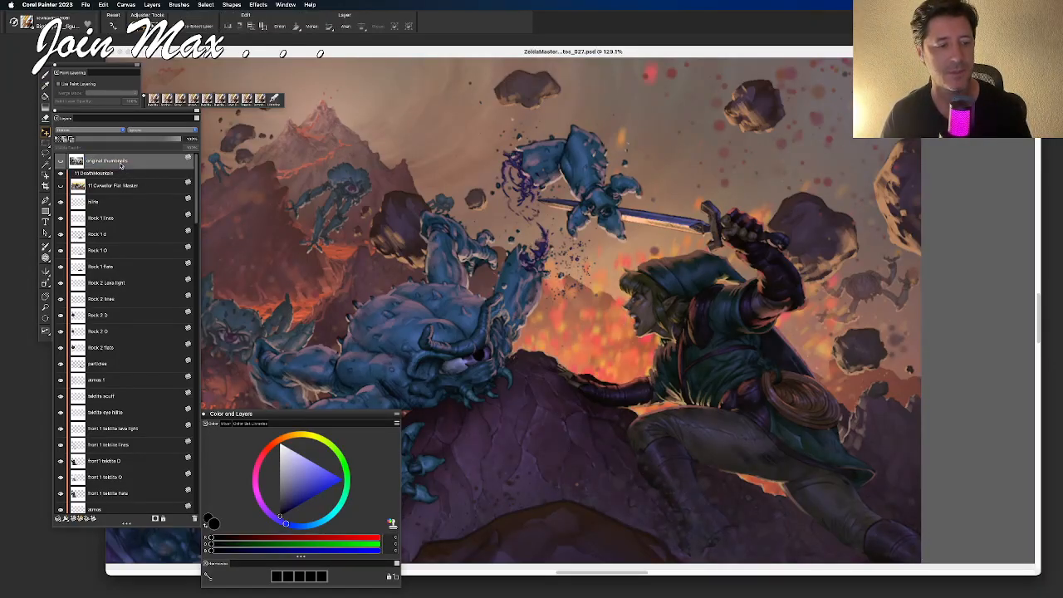
pyautogui.press('super+v')
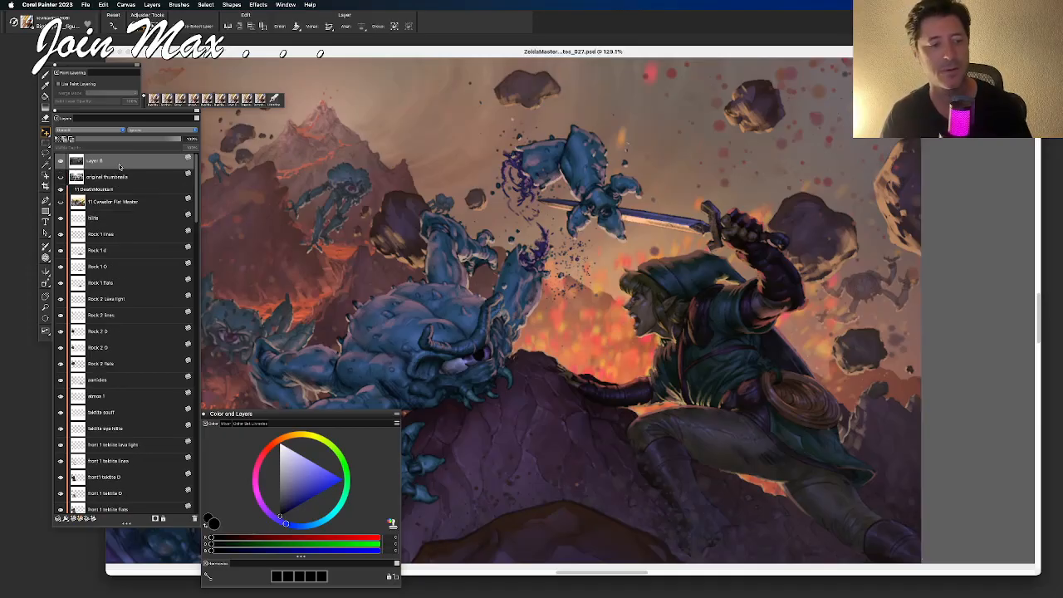
# Delete the stray flattened copy directly above the "scuff" layer and reselect the flattened layer at the head of the stack
pyautogui.scroll(-10, 134, 199)
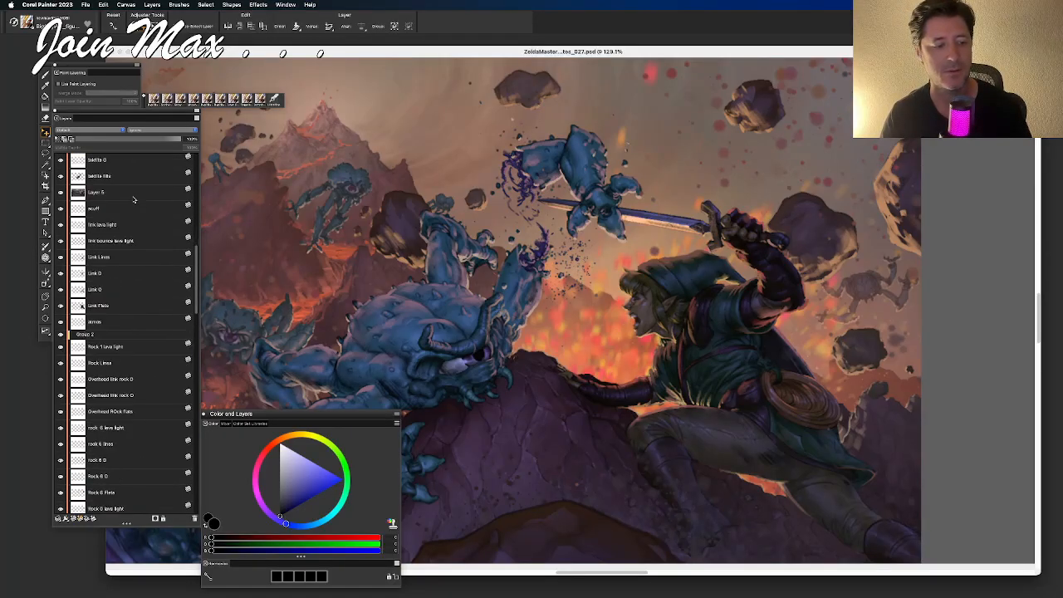
pyautogui.scroll(3, 134, 241)
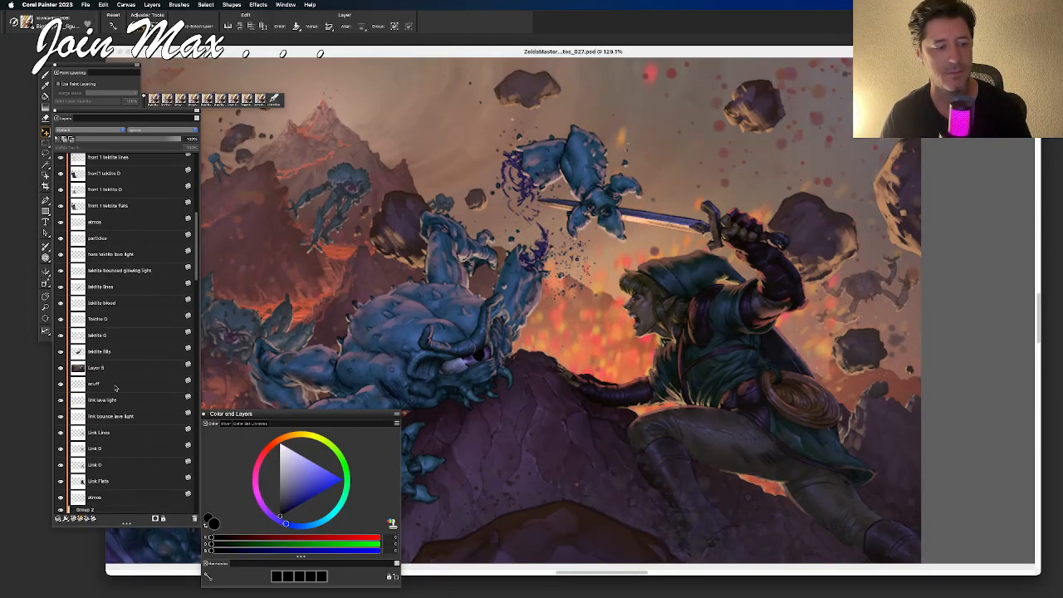
pyautogui.click(112, 369)
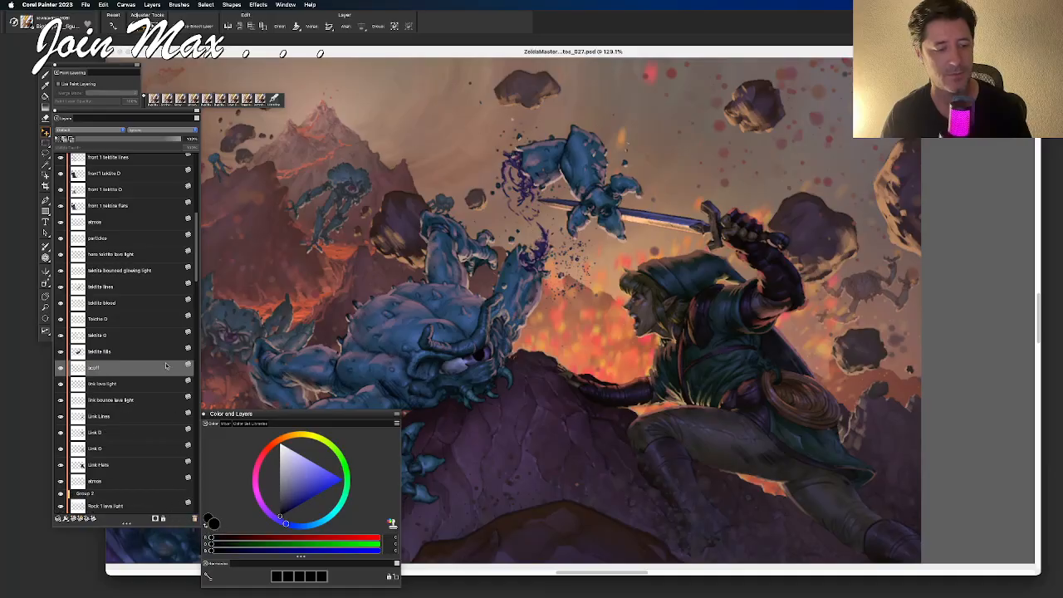
pyautogui.click(194, 520)
pyautogui.scroll(10, 109, 206)
pyautogui.click(105, 166)
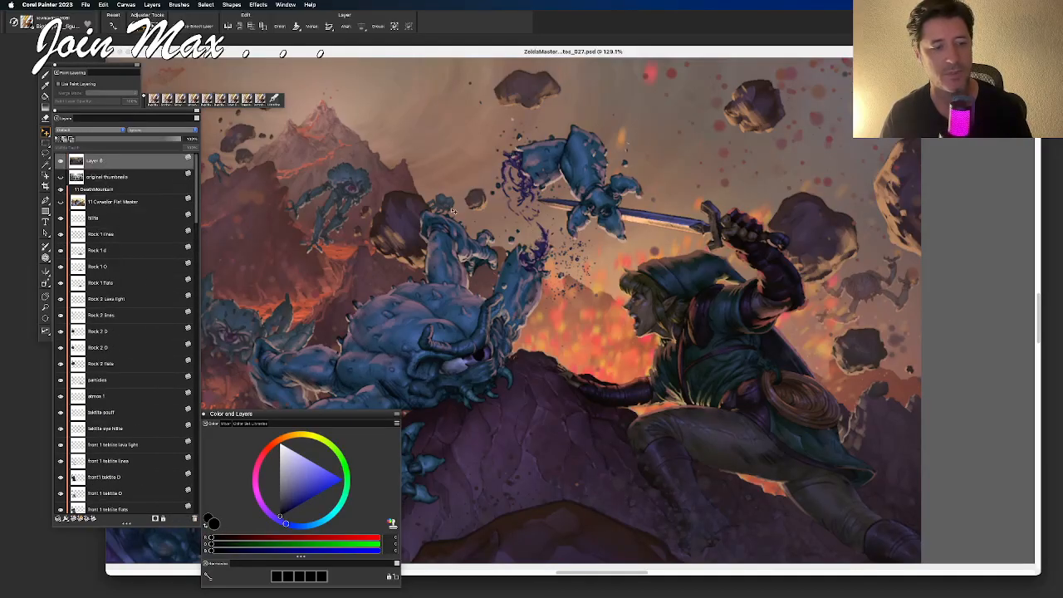
# Sample the warm highlight colour on the hero's sword blade to check how light it is
pyautogui.scroll(3, 641, 246)
pyautogui.press('l')
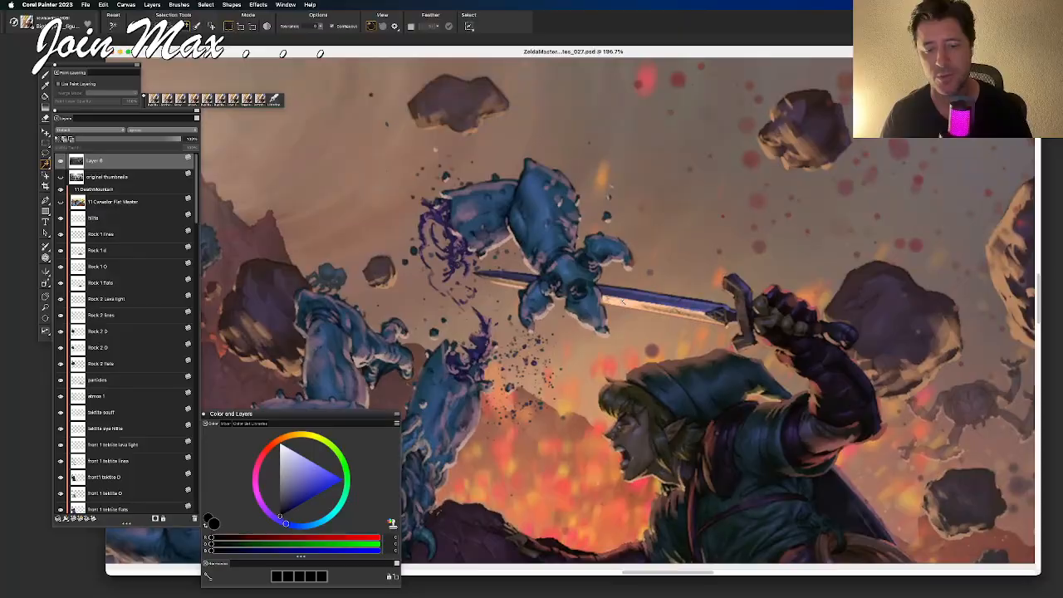
pyautogui.press('m')
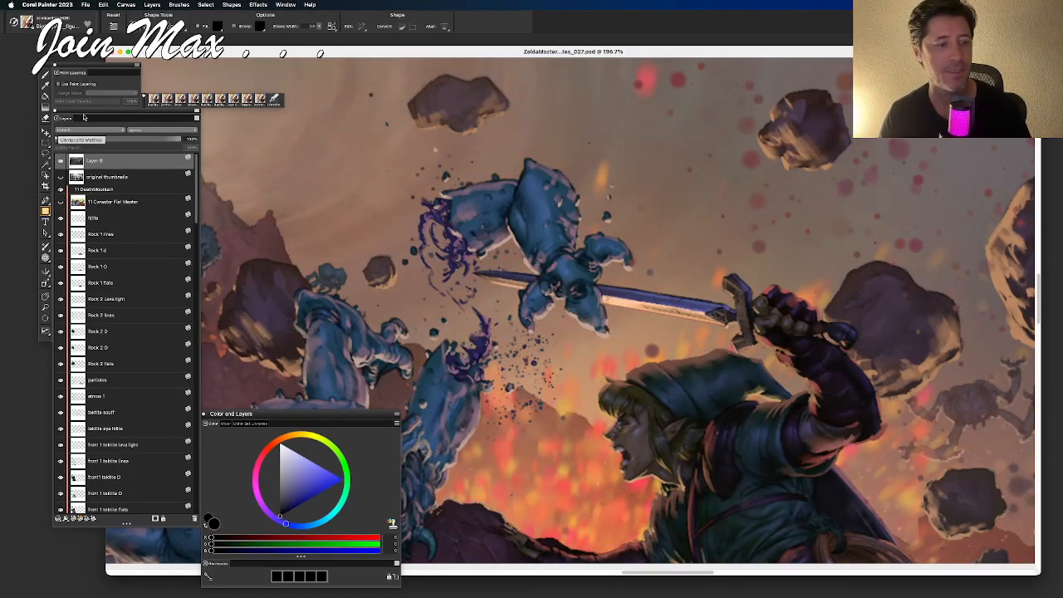
pyautogui.press('b')
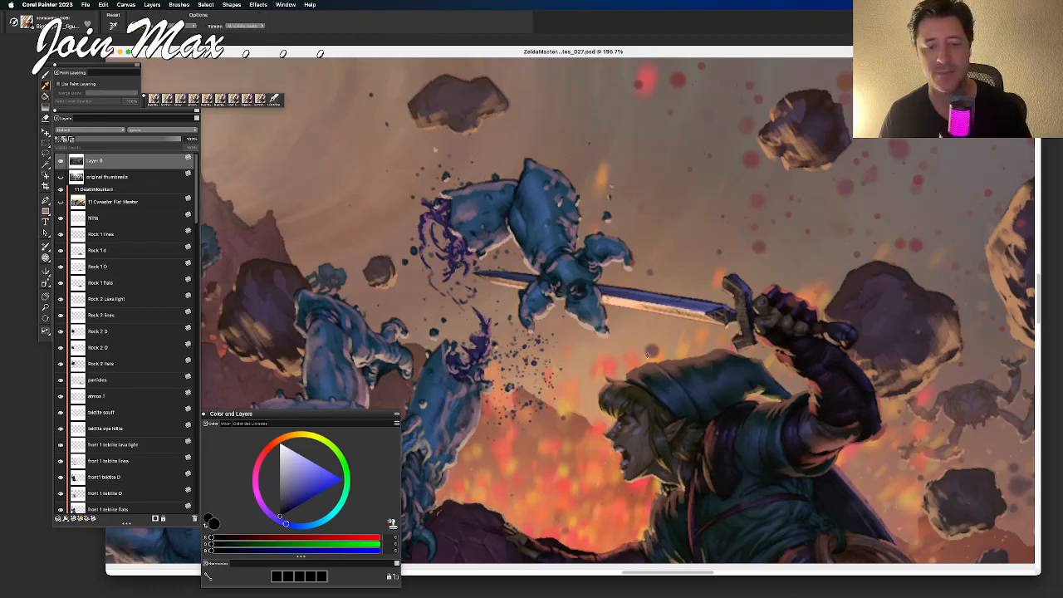
pyautogui.scroll(-5, 647, 355)
pyautogui.moveTo(626, 342)
pyautogui.mouseDown()
pyautogui.moveTo(788, 273)
pyautogui.moveTo(774, 309)
pyautogui.moveTo(782, 304)
pyautogui.moveTo(737, 309)
pyautogui.mouseUp()
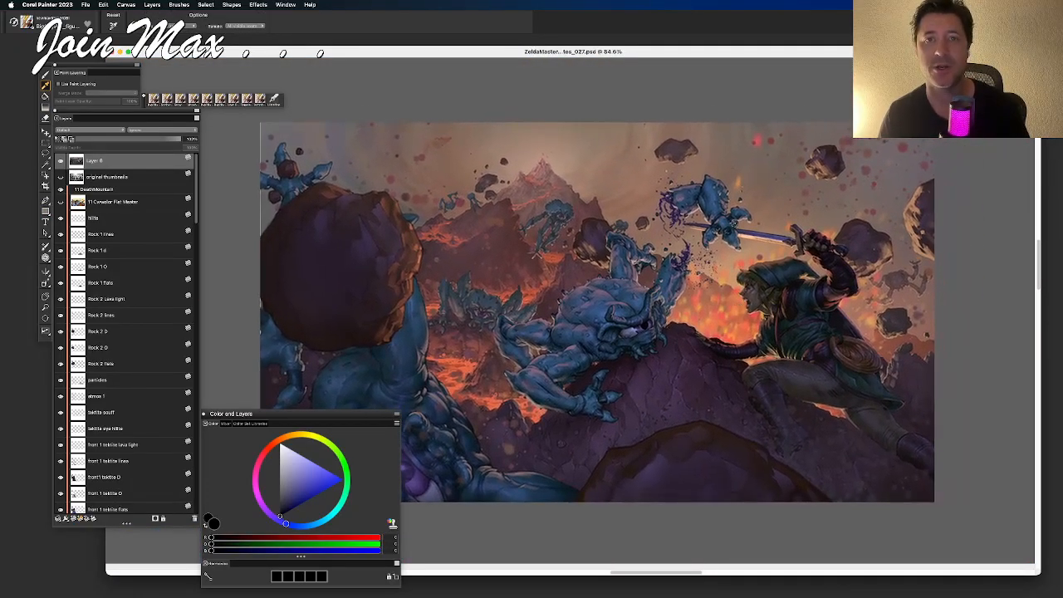
pyautogui.scroll(3, 734, 223)
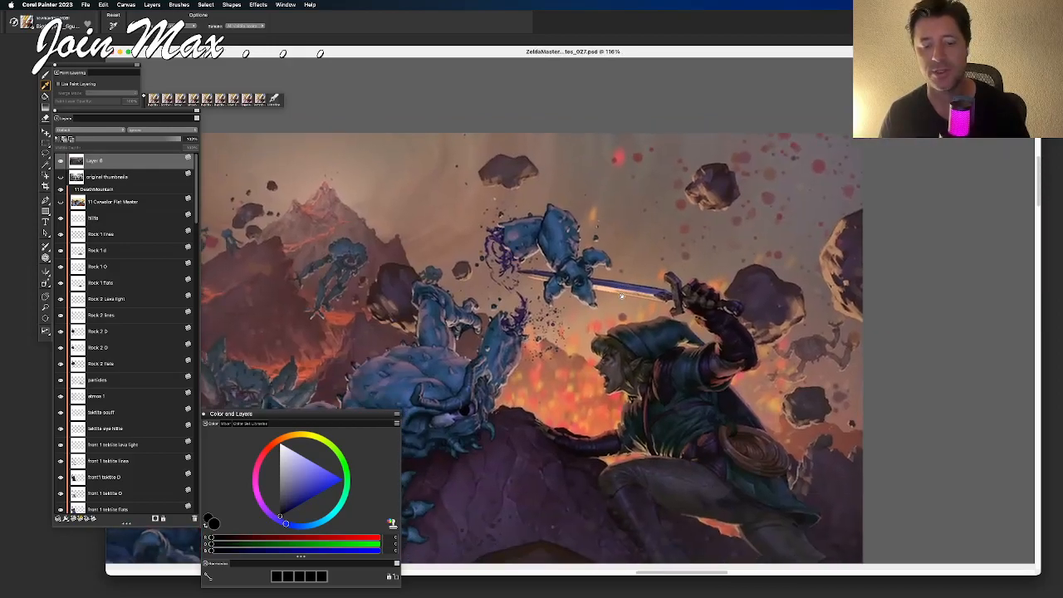
pyautogui.scroll(3, 621, 296)
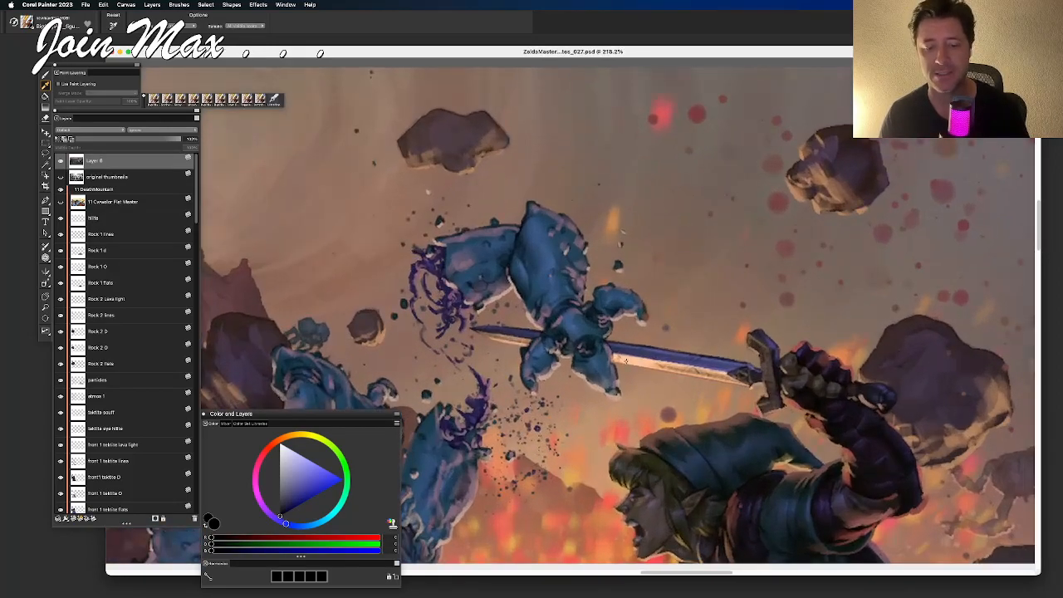
pyautogui.keyDown('alt'); pyautogui.click(628, 359); pyautogui.keyUp('alt')
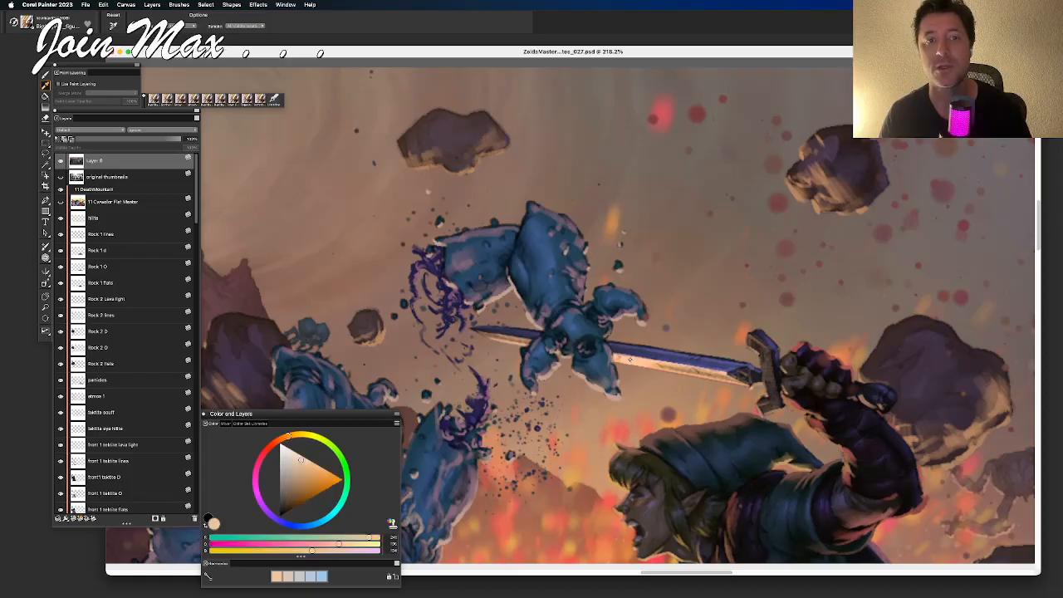
# Move the Color and Layers palette clear of the monsters to the hero's lower leg area and review the whole composition
pyautogui.moveTo(249, 414); pyautogui.dragTo(328, 150)
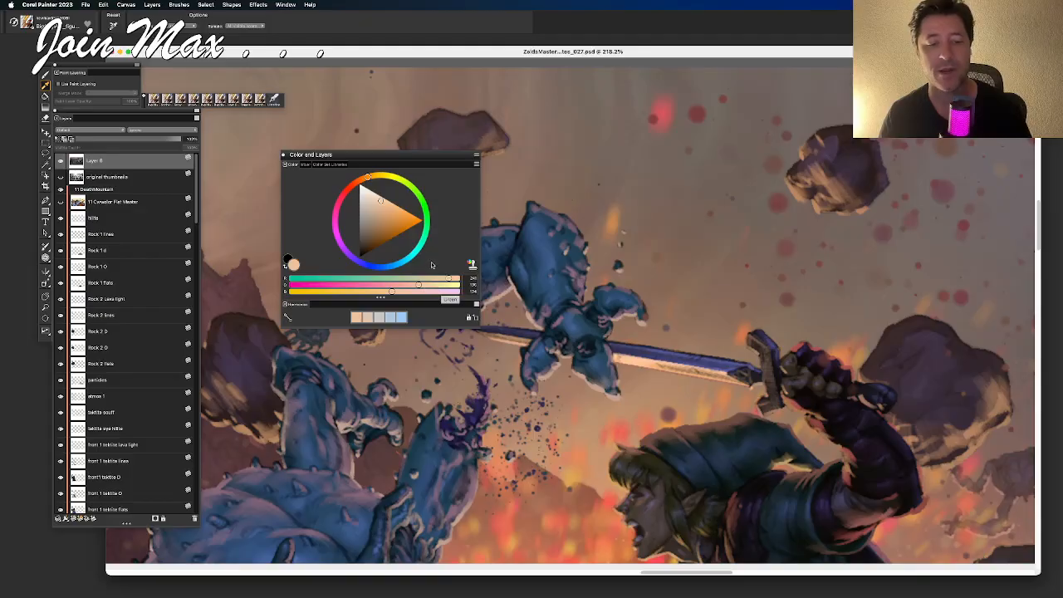
pyautogui.moveTo(410, 155); pyautogui.dragTo(964, 386)
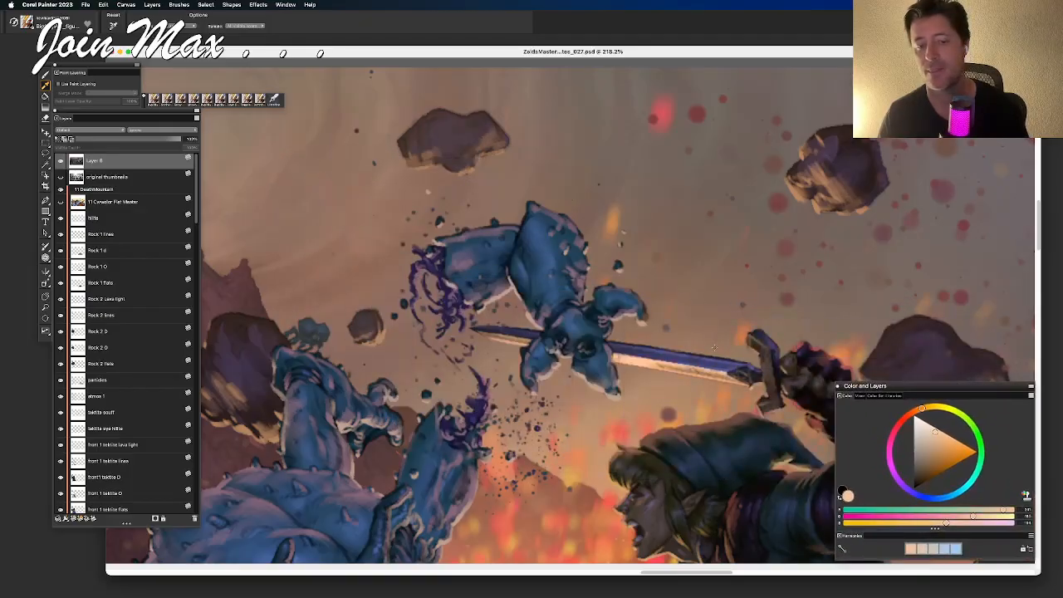
pyautogui.press('super+minus')
pyautogui.press('super+minus')
pyautogui.press('super+minus')
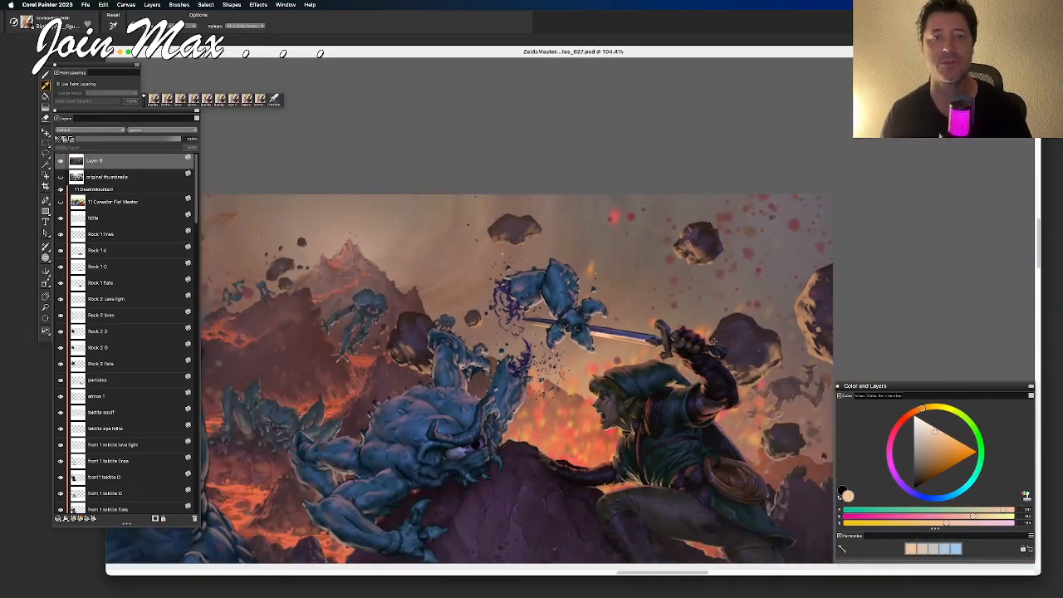
pyautogui.moveTo(682, 396); pyautogui.dragTo(740, 294)
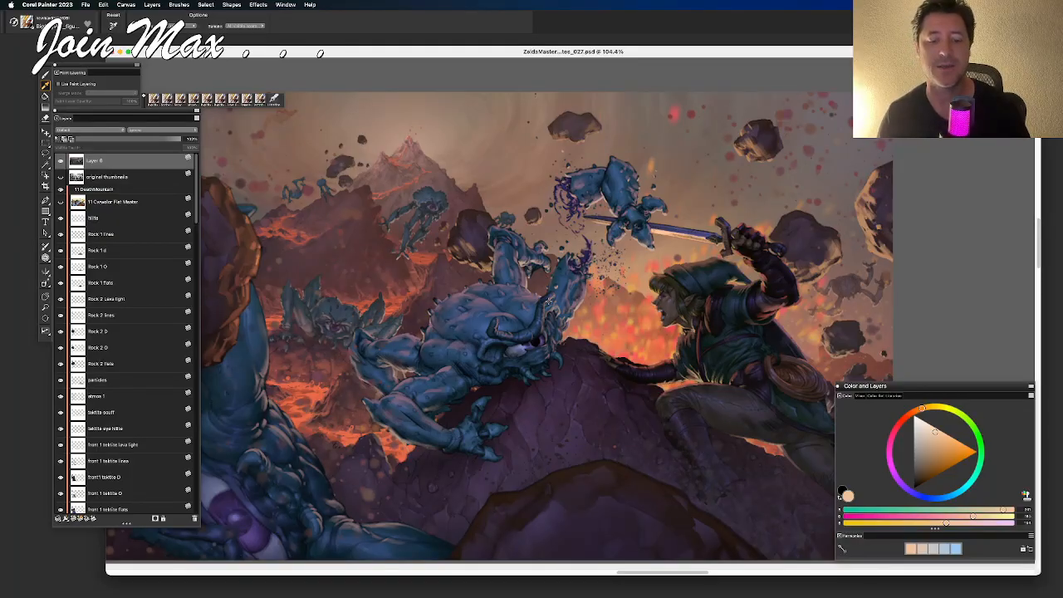
pyautogui.scroll(-2, 548, 303)
pyautogui.scroll(3, 548, 300)
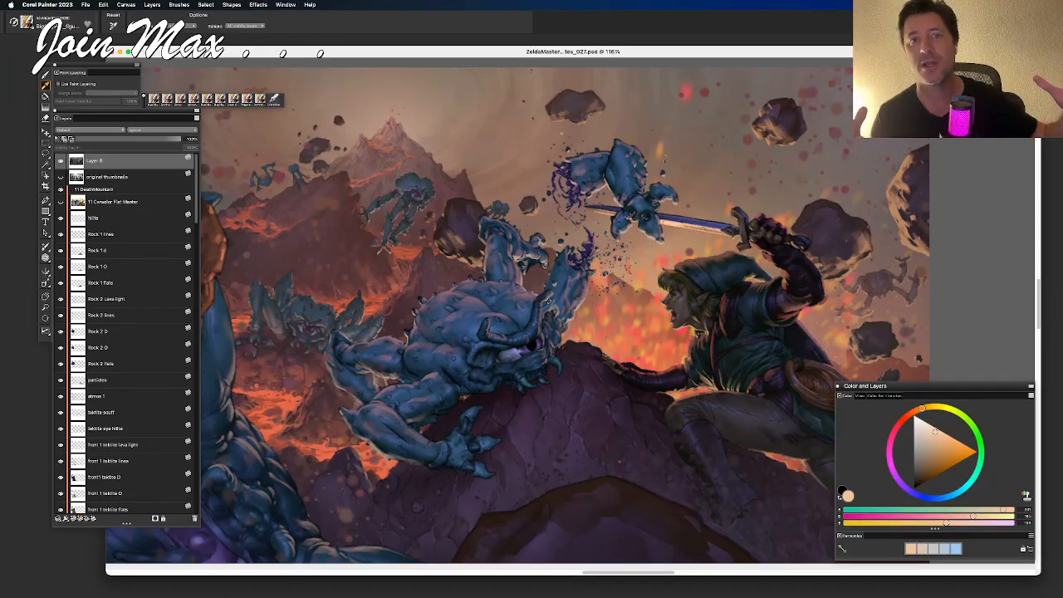
# Sample the fiery glow beside the hero, compare it with more saturated oranges, and sample the central monster's blue
pyautogui.moveTo(634, 317); pyautogui.dragTo(644, 325)
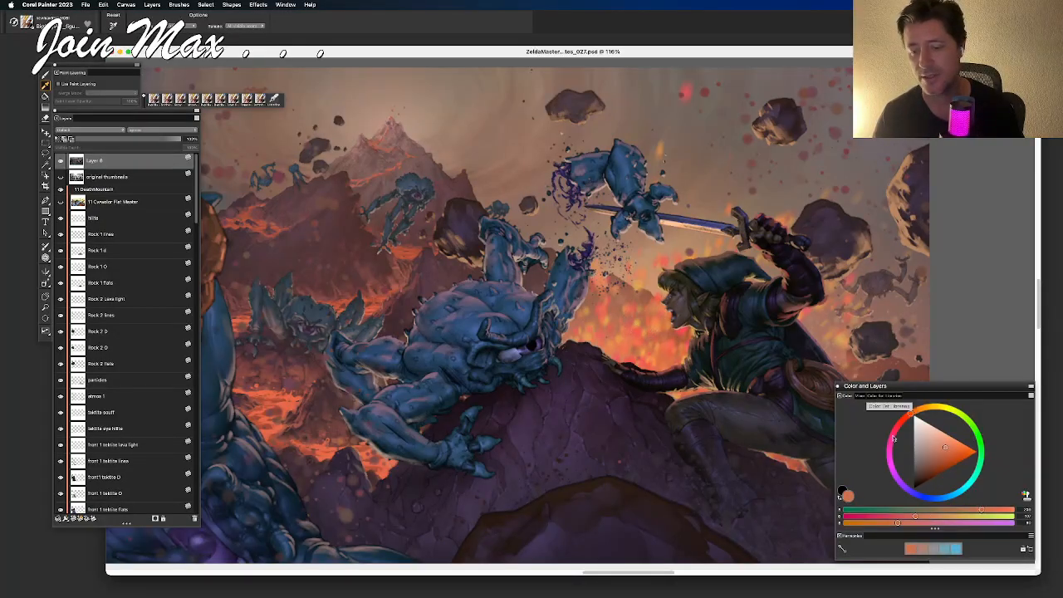
pyautogui.moveTo(946, 447)
pyautogui.mouseDown()
pyautogui.moveTo(994, 455)
pyautogui.moveTo(973, 452)
pyautogui.mouseUp()
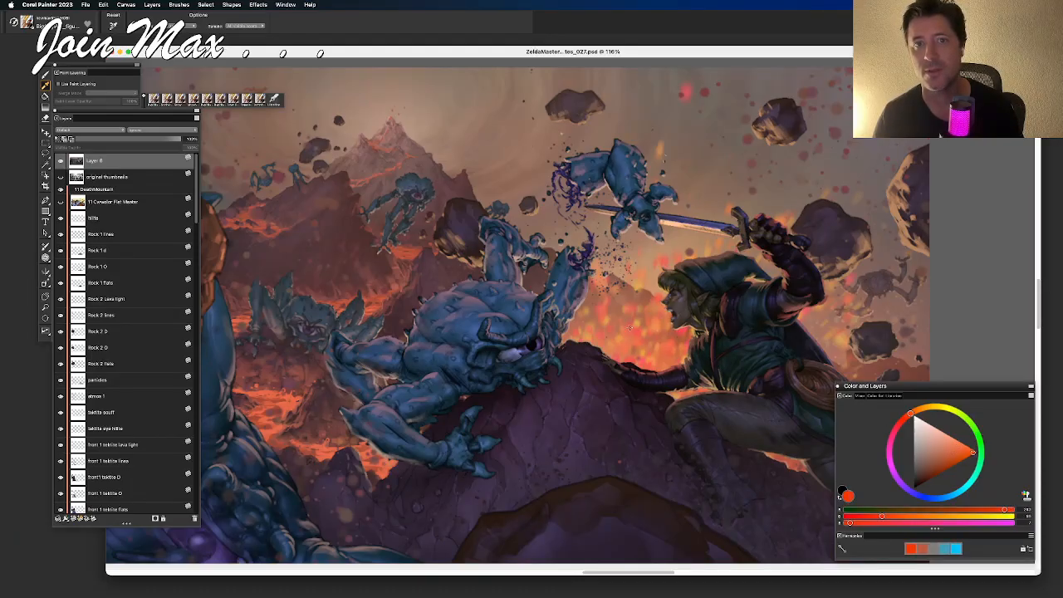
pyautogui.moveTo(639, 330); pyautogui.dragTo(643, 326)
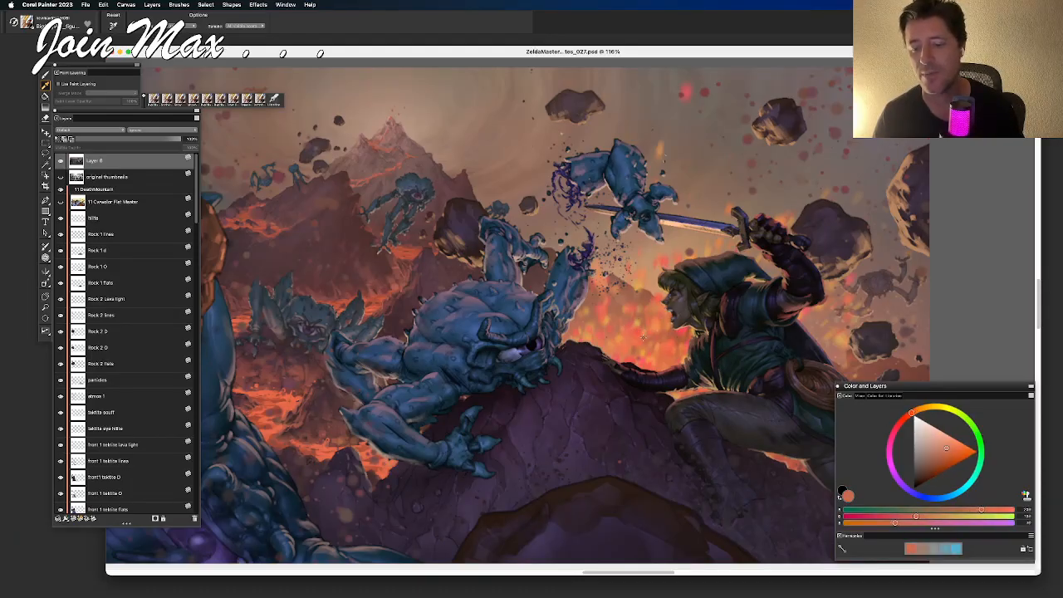
pyautogui.moveTo(957, 453); pyautogui.dragTo(970, 455)
pyautogui.moveTo(281, 407)
pyautogui.mouseDown()
pyautogui.moveTo(269, 410)
pyautogui.moveTo(284, 402)
pyautogui.mouseUp()
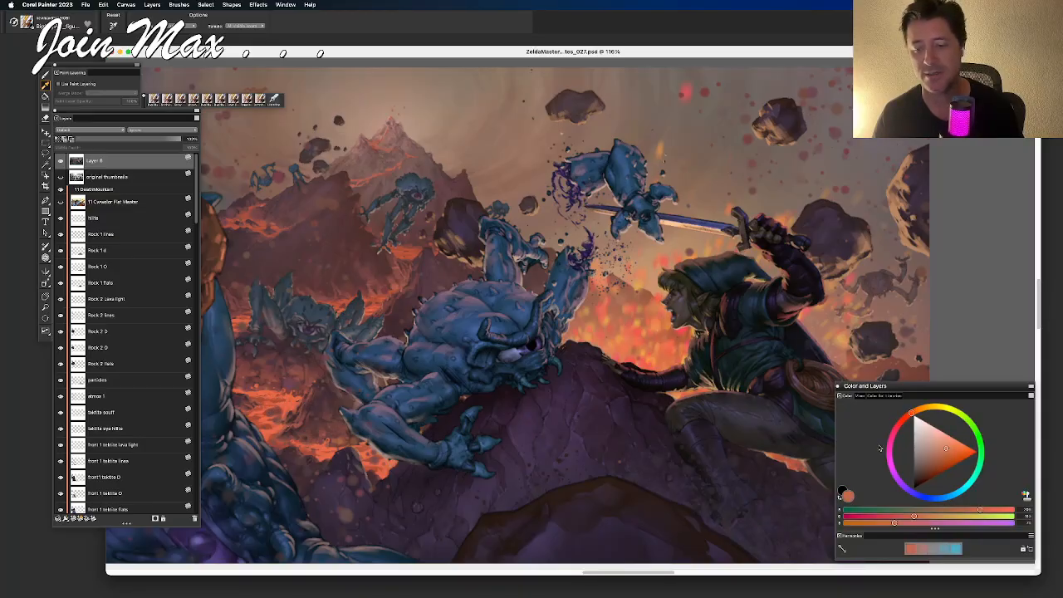
pyautogui.moveTo(947, 454)
pyautogui.mouseDown()
pyautogui.moveTo(999, 453)
pyautogui.moveTo(943, 450)
pyautogui.mouseUp()
pyautogui.moveTo(412, 255)
pyautogui.mouseDown()
pyautogui.moveTo(469, 319)
pyautogui.moveTo(519, 306)
pyautogui.moveTo(502, 323)
pyautogui.moveTo(455, 334)
pyautogui.moveTo(476, 312)
pyautogui.moveTo(589, 285)
pyautogui.moveTo(533, 301)
pyautogui.mouseUp()
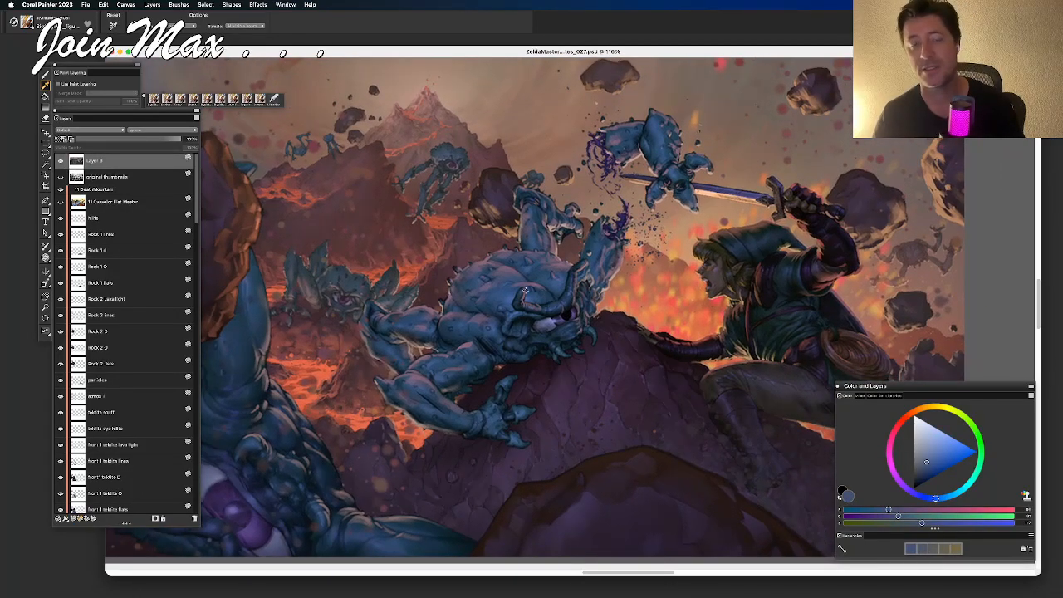
# Reset the Brightness/Contrast adjustment and apply increased brightness and contrast to the flattened layer
pyautogui.click(258, 5)
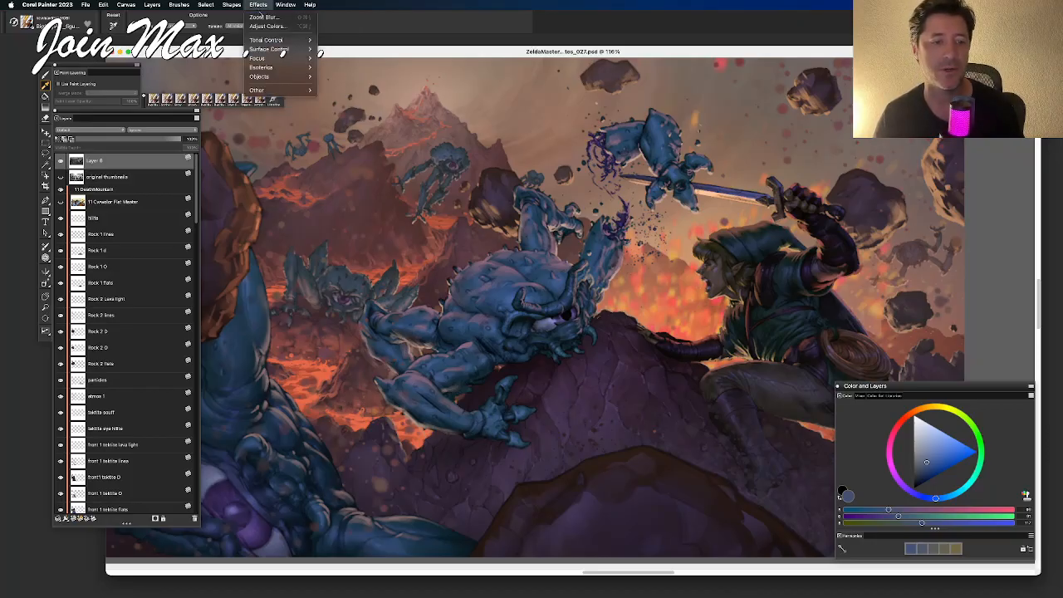
pyautogui.moveTo(268, 49)
pyautogui.click(366, 71)
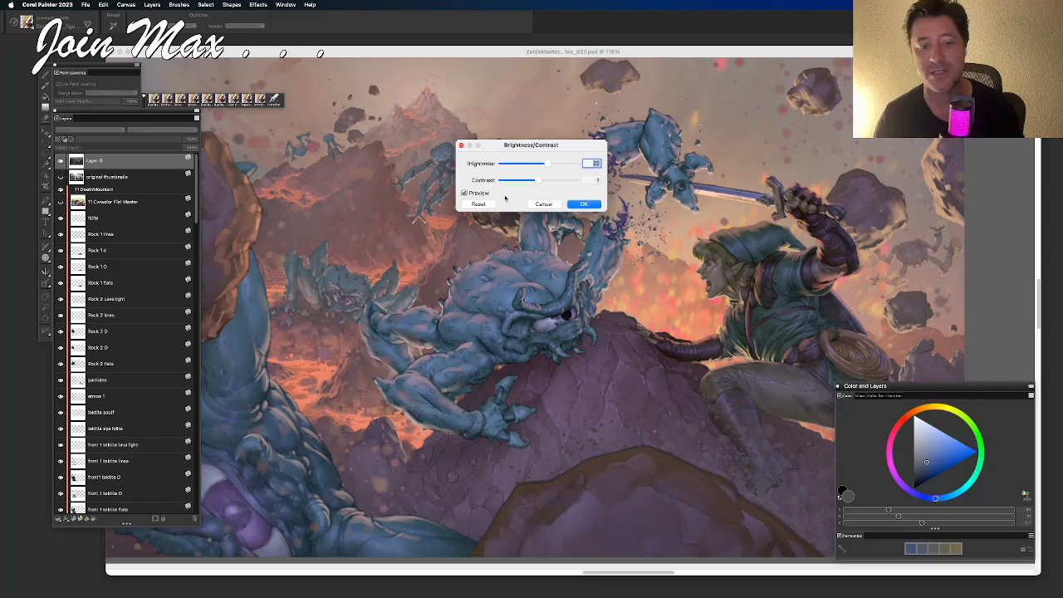
pyautogui.click(478, 203)
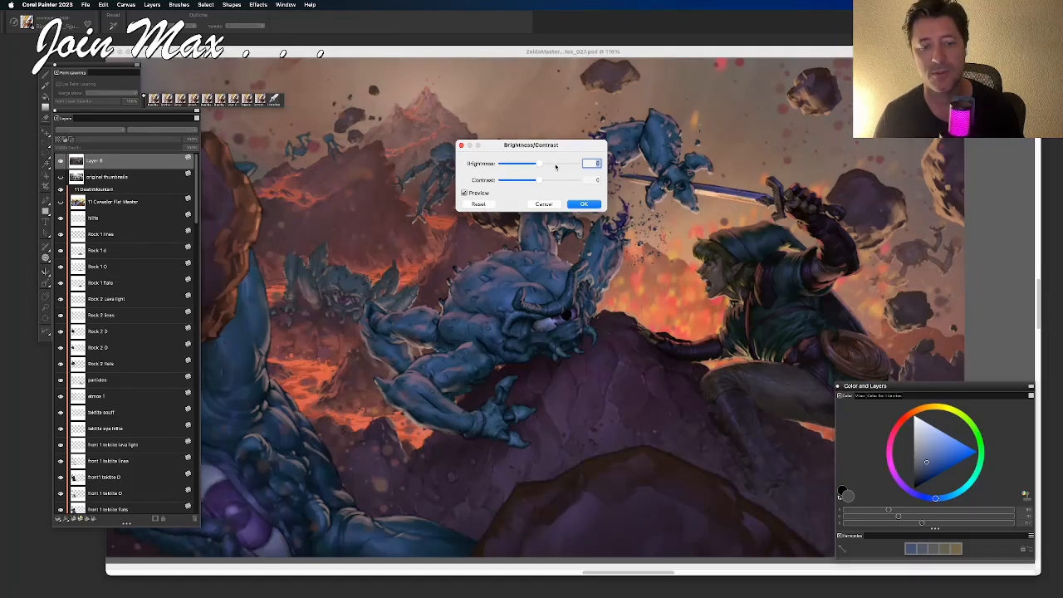
pyautogui.moveTo(552, 180)
pyautogui.mouseDown()
pyautogui.moveTo(567, 180)
pyautogui.moveTo(550, 165)
pyautogui.mouseUp()
pyautogui.click(552, 166)
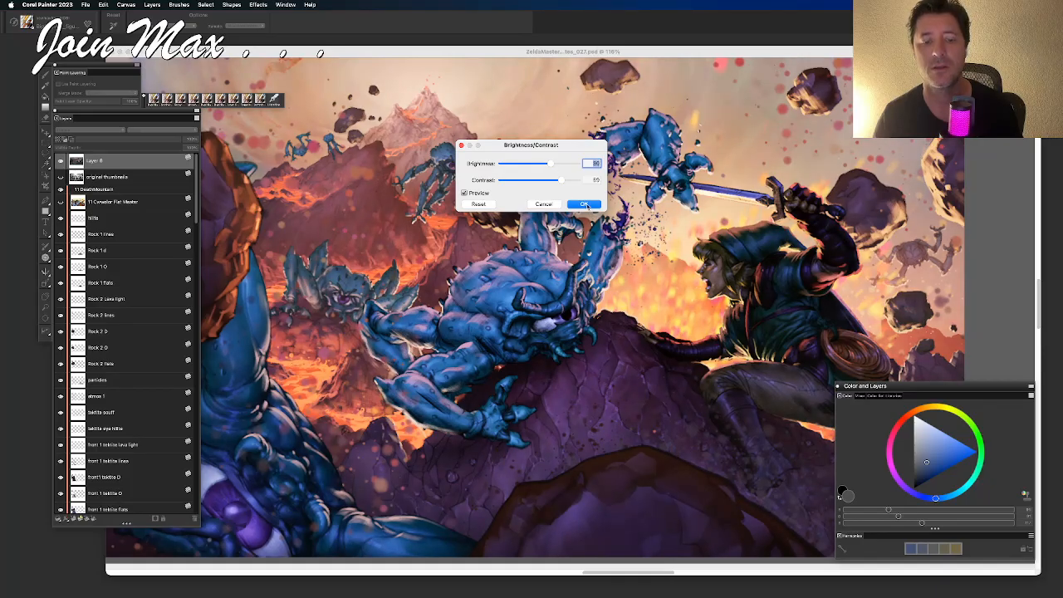
pyautogui.click(587, 205)
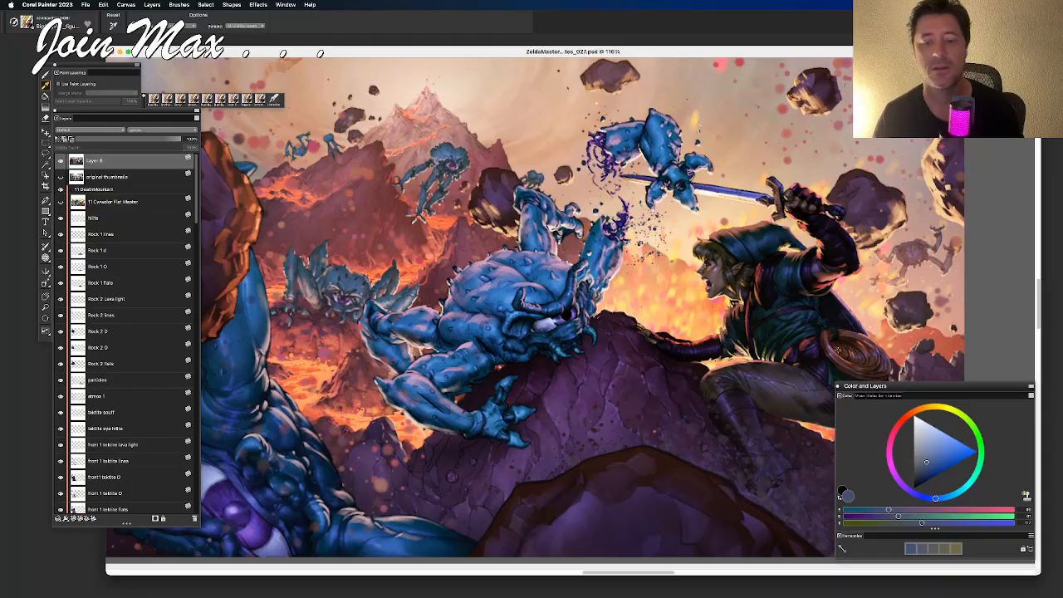
# Shift the Color and Layers palette farther off the painting and sample the brightened highlight on the sword blade
pyautogui.moveTo(875, 386); pyautogui.dragTo(903, 385)
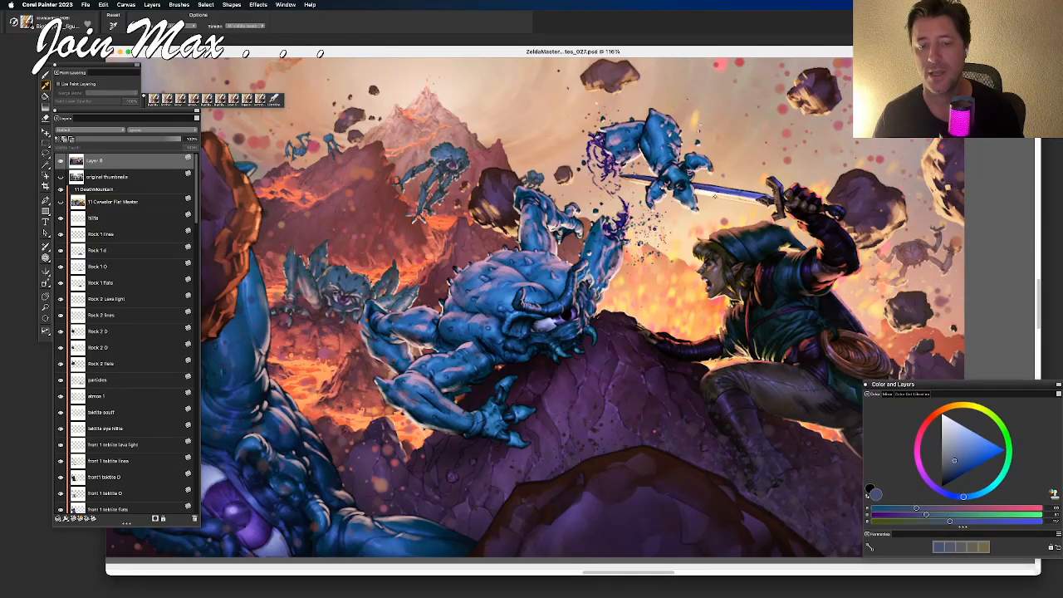
pyautogui.keyDown('alt'); pyautogui.click(708, 191); pyautogui.keyUp('alt')
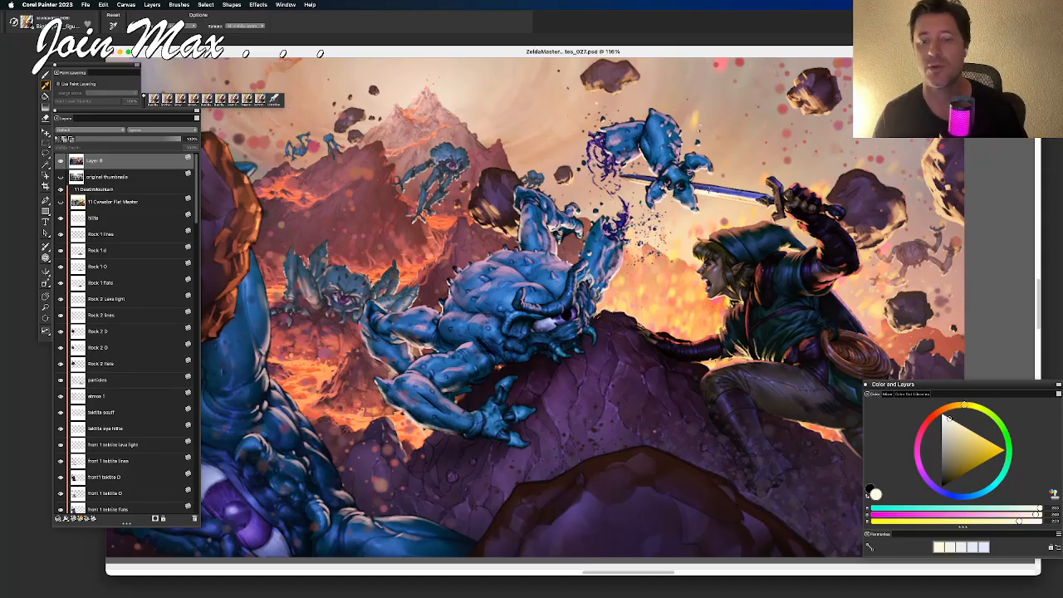
pyautogui.click(704, 192)
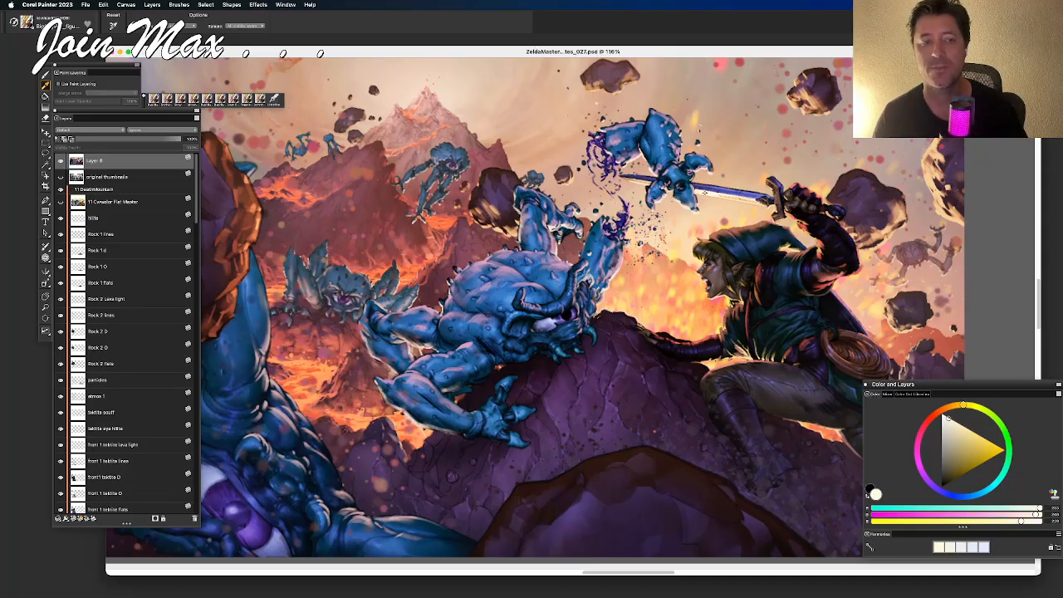
# View the brightened painting with all palettes hidden, and bring the palettes back
pyautogui.press('Tab')
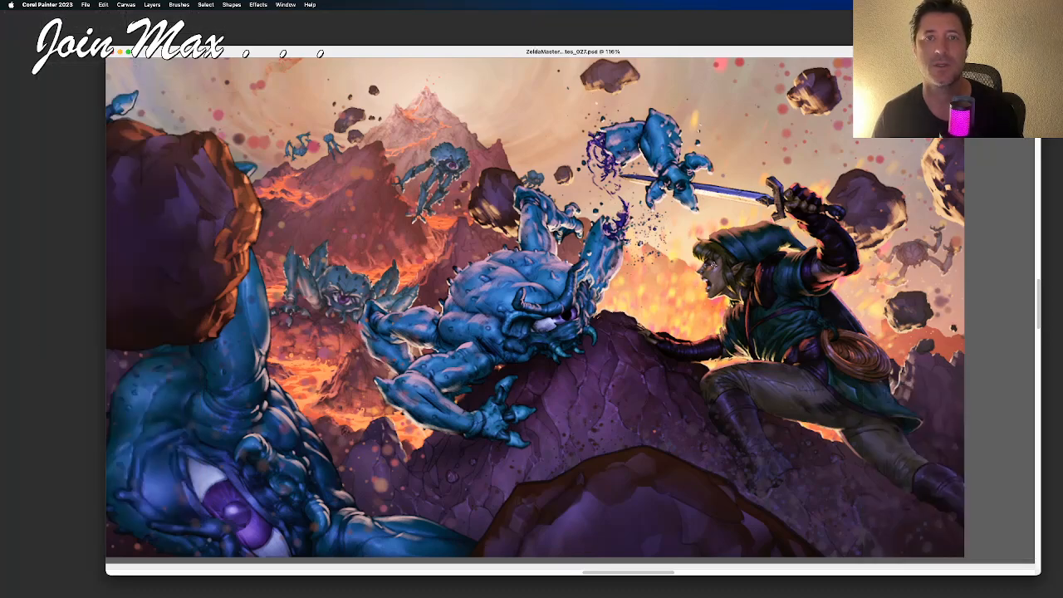
pyautogui.press('super+minus')
pyautogui.moveTo(691, 288); pyautogui.dragTo(720, 296)
pyautogui.press('Tab')
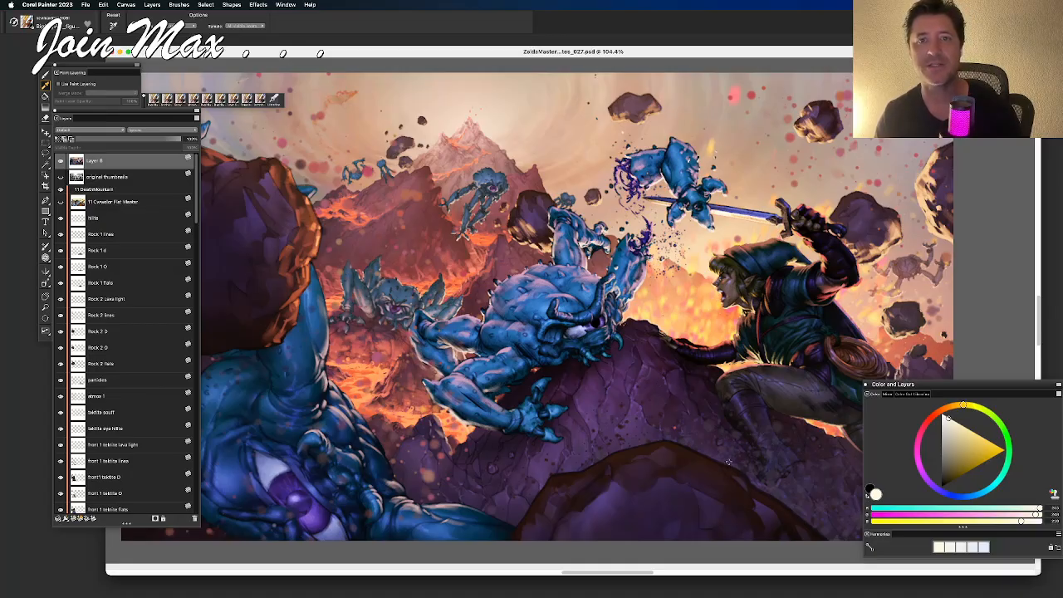
# Examine the brightened monster face, fiery background and hero up close, and return to the wider composition
pyautogui.moveTo(679, 370); pyautogui.dragTo(594, 329)
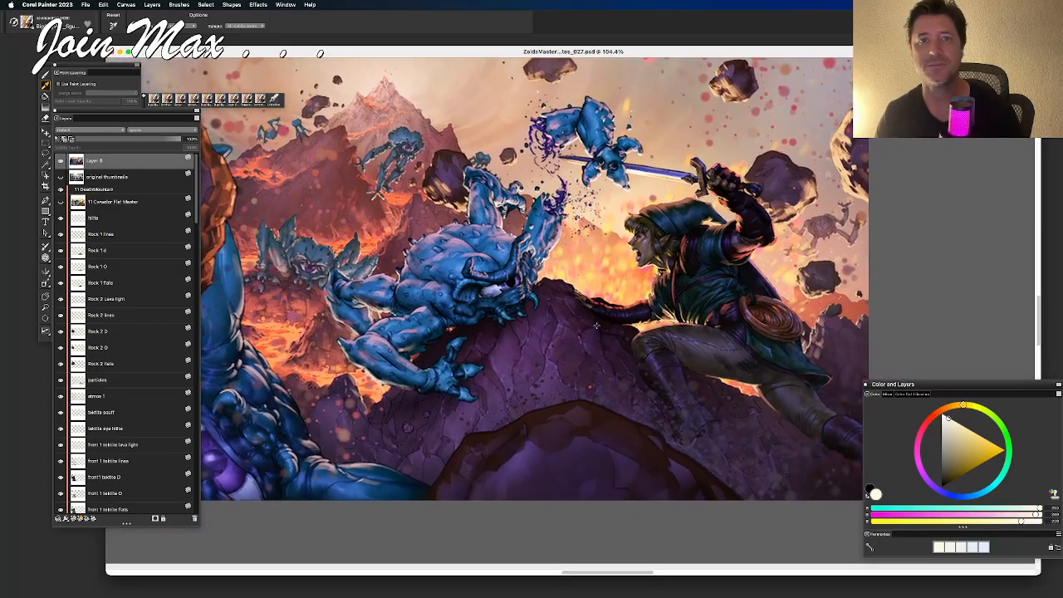
pyautogui.scroll(8, 596, 325)
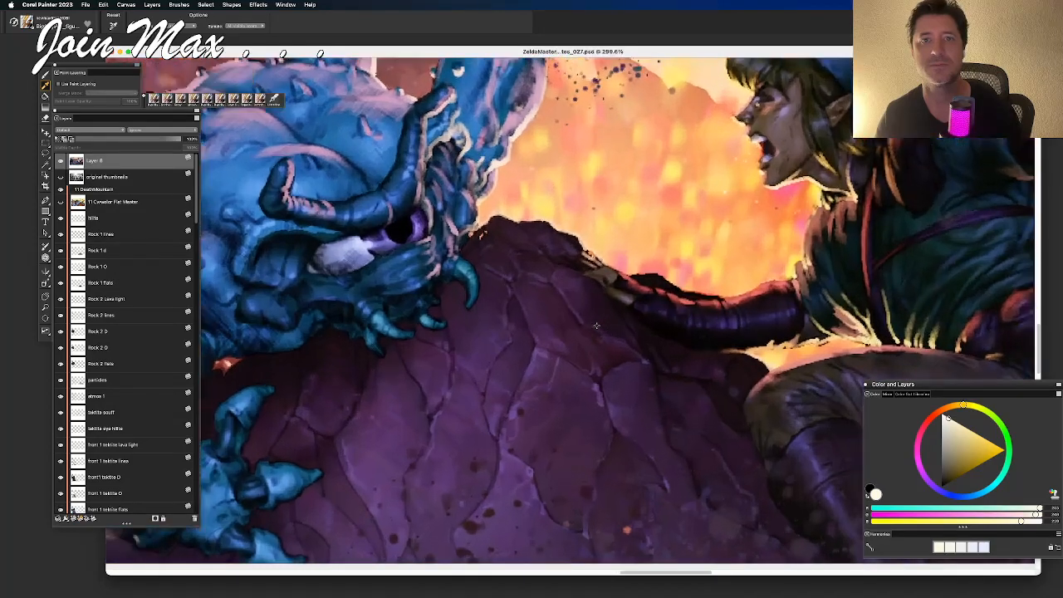
pyautogui.moveTo(498, 302)
pyautogui.mouseDown()
pyautogui.moveTo(816, 329)
pyautogui.moveTo(803, 361)
pyautogui.moveTo(693, 446)
pyautogui.moveTo(716, 359)
pyautogui.moveTo(526, 356)
pyautogui.mouseUp()
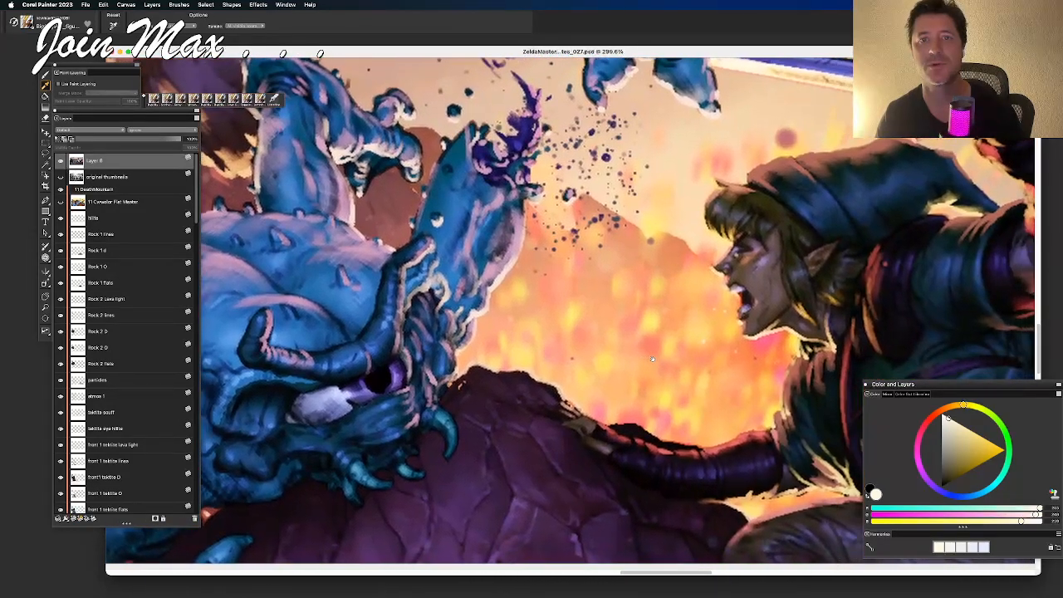
pyautogui.moveTo(775, 355)
pyautogui.mouseDown()
pyautogui.moveTo(507, 317)
pyautogui.moveTo(458, 209)
pyautogui.mouseUp()
pyautogui.scroll(-5, 458, 208)
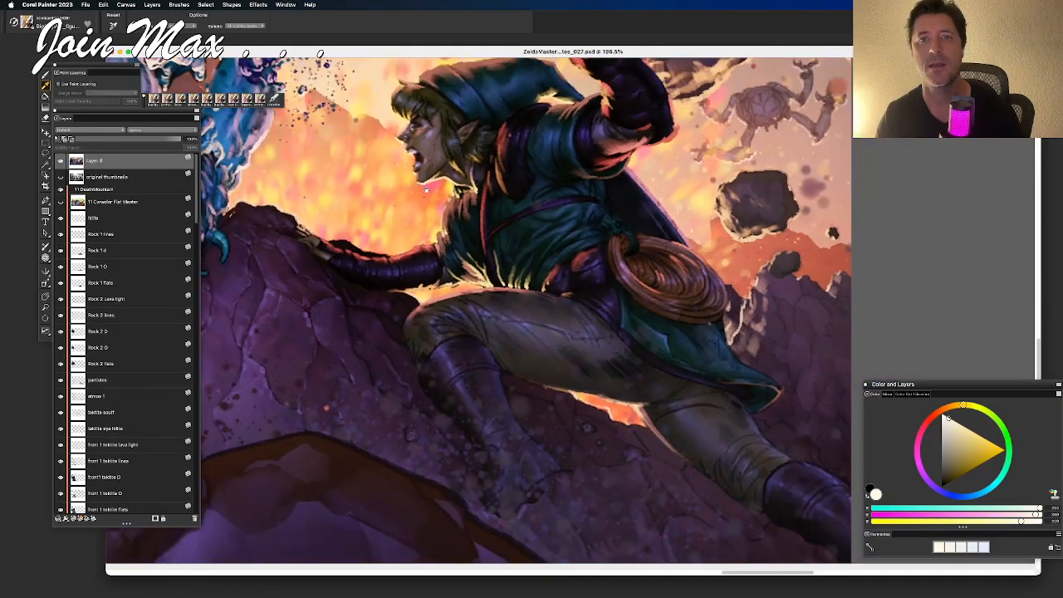
pyautogui.scroll(-5, 575, 225)
pyautogui.moveTo(426, 191)
pyautogui.mouseDown()
pyautogui.moveTo(663, 247)
pyautogui.moveTo(656, 314)
pyautogui.mouseUp()
pyautogui.scroll(-1, 656, 314)
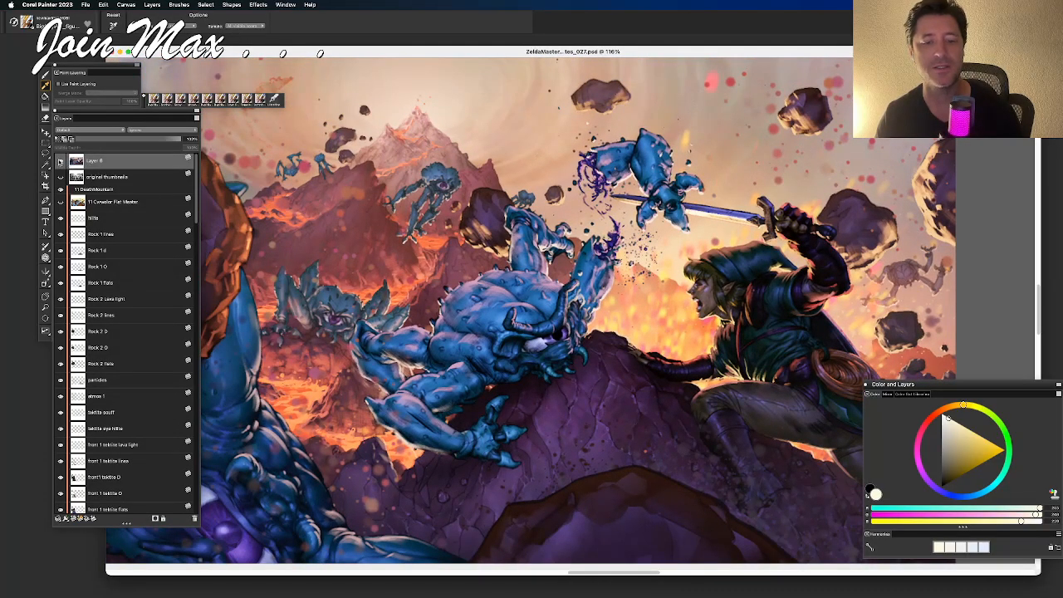
# Compare the illustration with the brightened flattened layer hidden and shown, leaving that layer visible
pyautogui.click(60, 162)
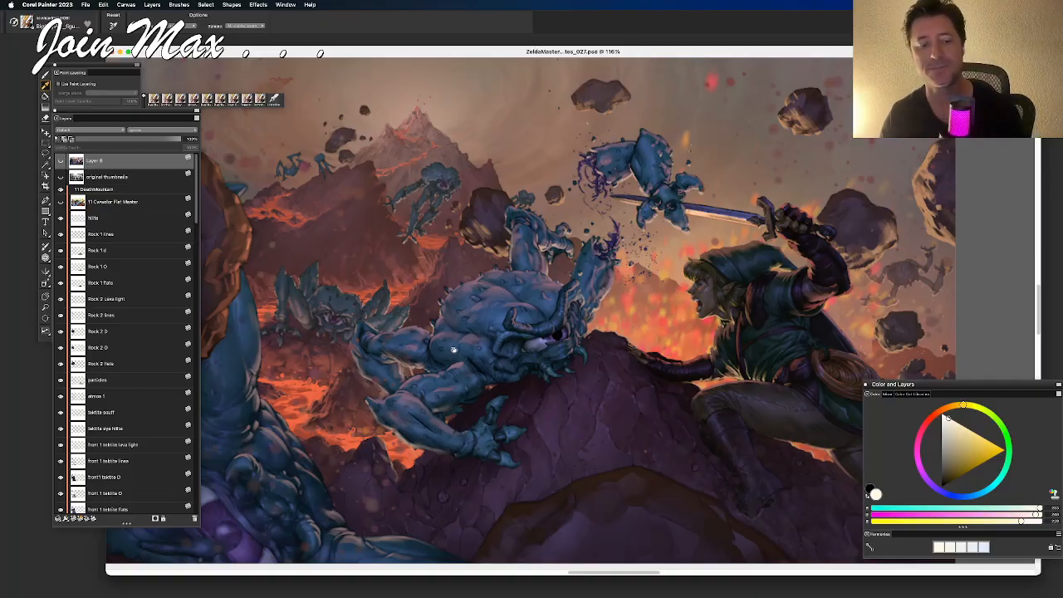
pyautogui.moveTo(454, 353); pyautogui.dragTo(470, 324)
pyautogui.scroll(-2, 470, 324)
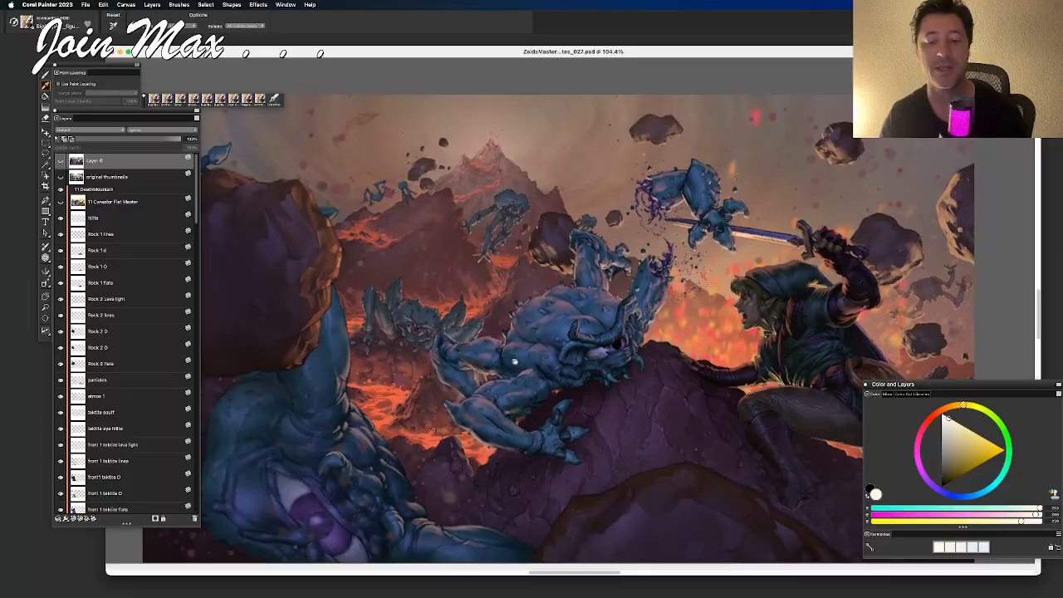
pyautogui.click(62, 161)
pyautogui.moveTo(500, 297)
pyautogui.mouseDown()
pyautogui.moveTo(484, 274)
pyautogui.moveTo(505, 279)
pyautogui.moveTo(514, 297)
pyautogui.mouseUp()
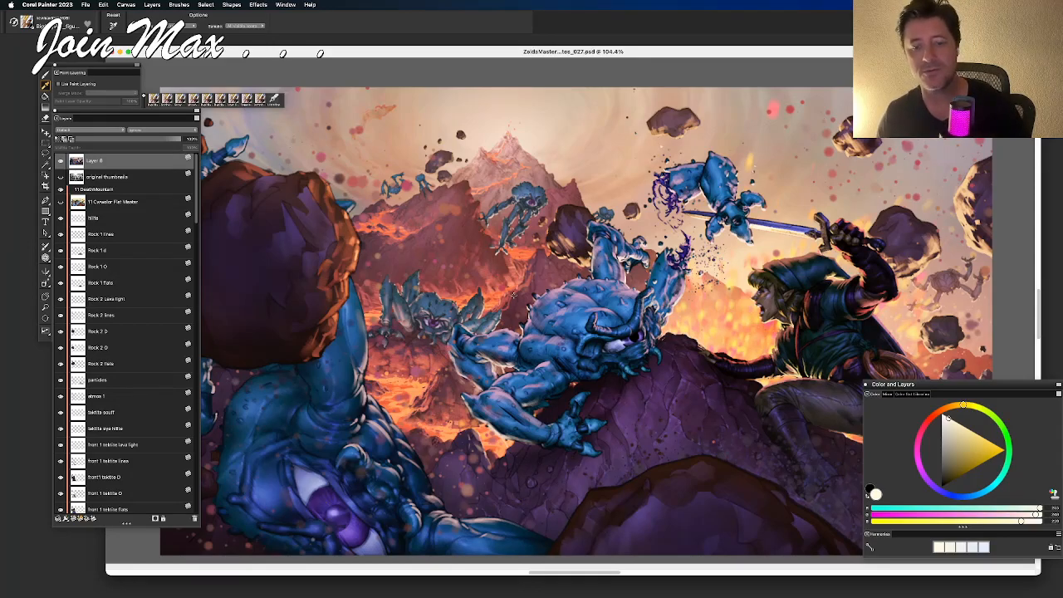
# Display the brightened painting in full-screen view without palettes, and enlarge it to examine the whole composition
pyautogui.press('Tab')
pyautogui.press('super+m')
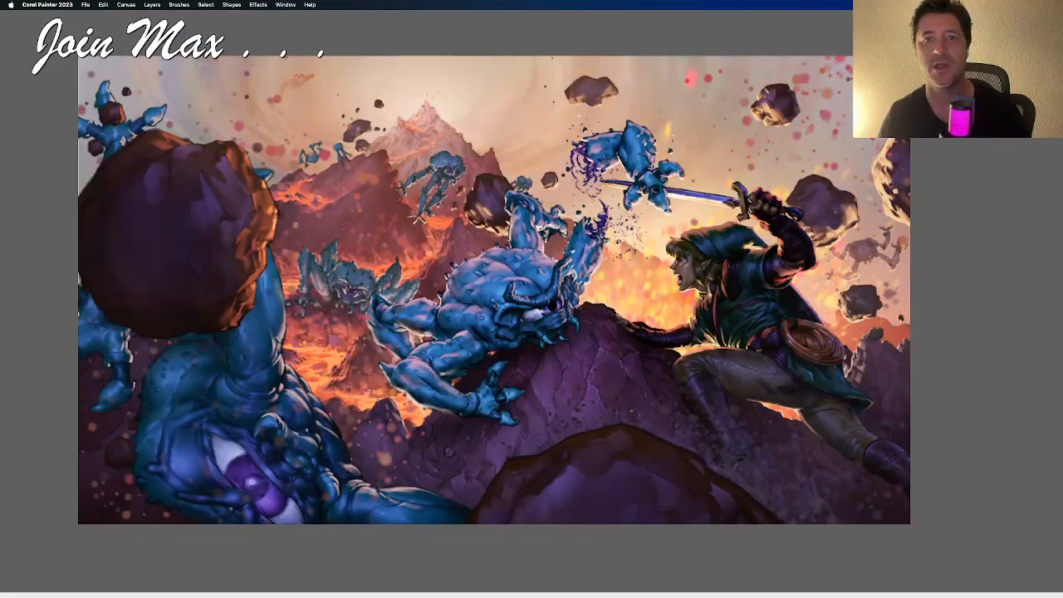
pyautogui.scroll(2, 529, 303)
pyautogui.moveTo(527, 321); pyautogui.dragTo(580, 309)
pyautogui.press('Tab')
pyautogui.press('Tab')
pyautogui.press('Tab')
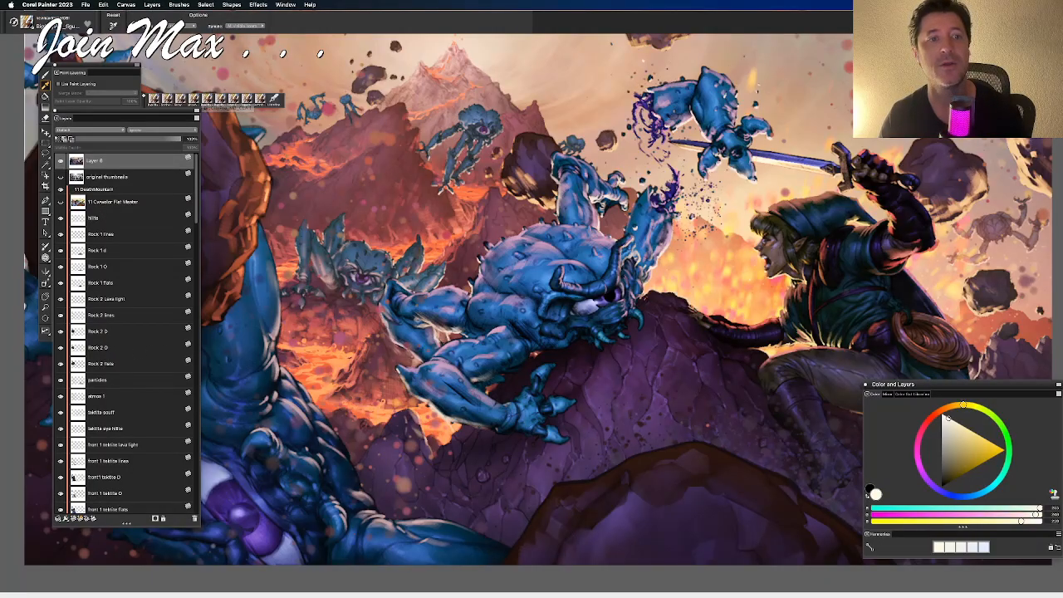
pyautogui.press('Tab')
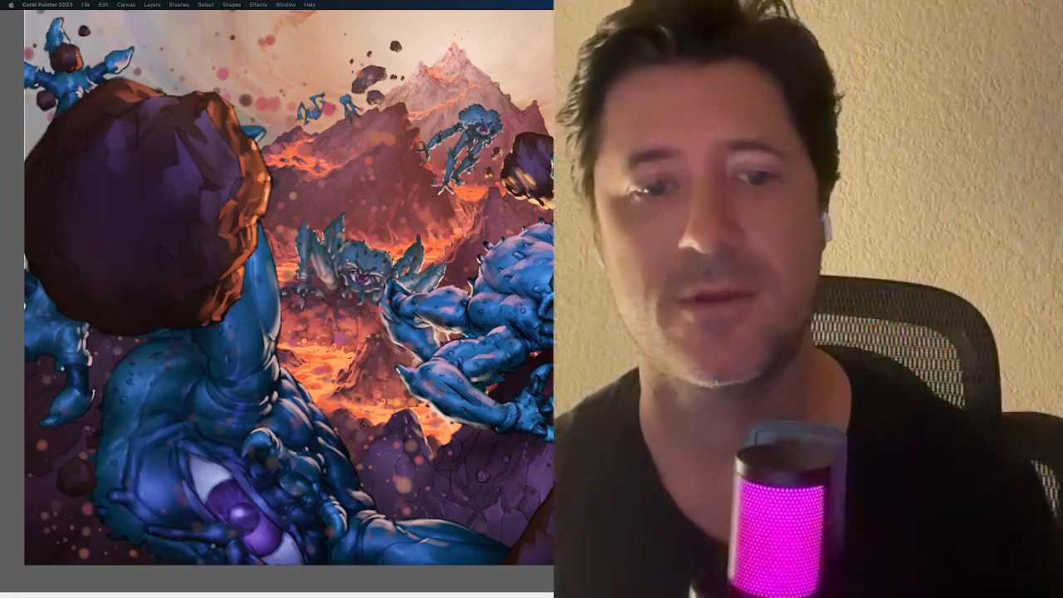
# Examine the central blue monster and the sword-wielding hero in the full-screen painting with the palettes hidden
pyautogui.press('Tab')
pyautogui.scroll(5, 279, 307)
pyautogui.press('Tab')
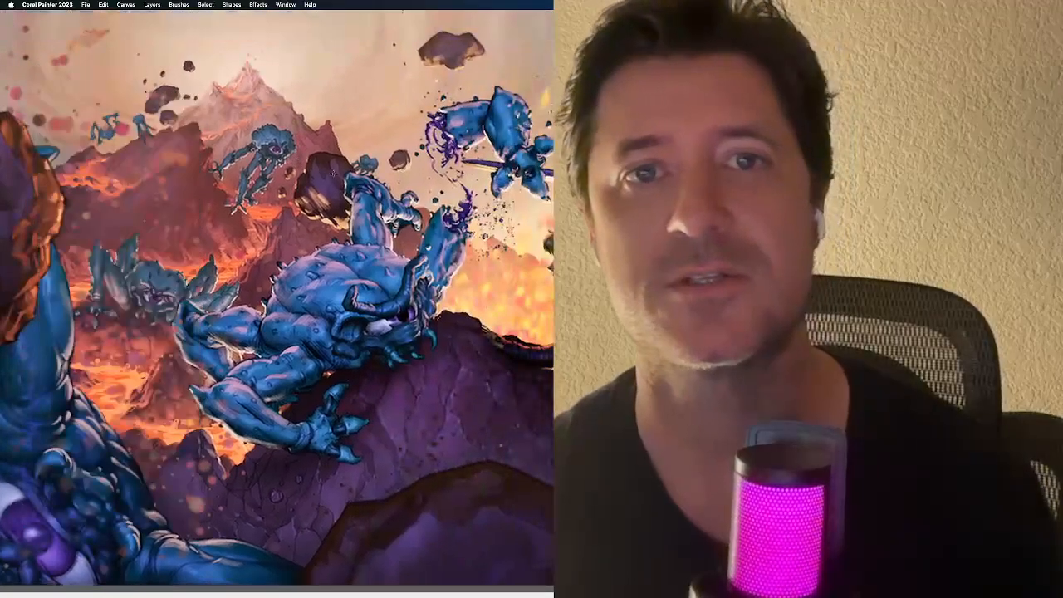
pyautogui.hscroll(5, 279, 307)
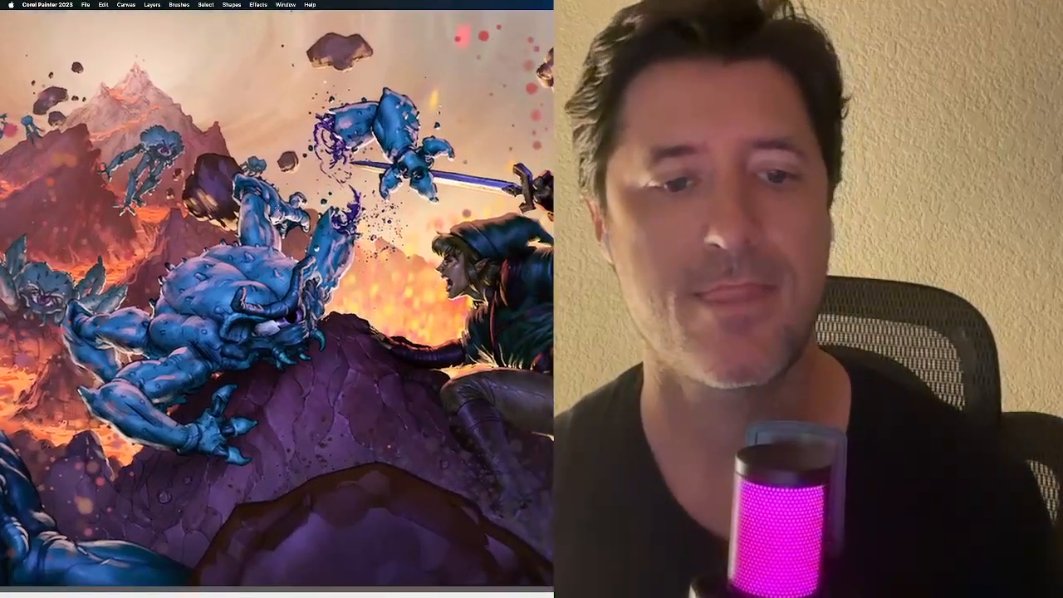
pyautogui.press('super+m')
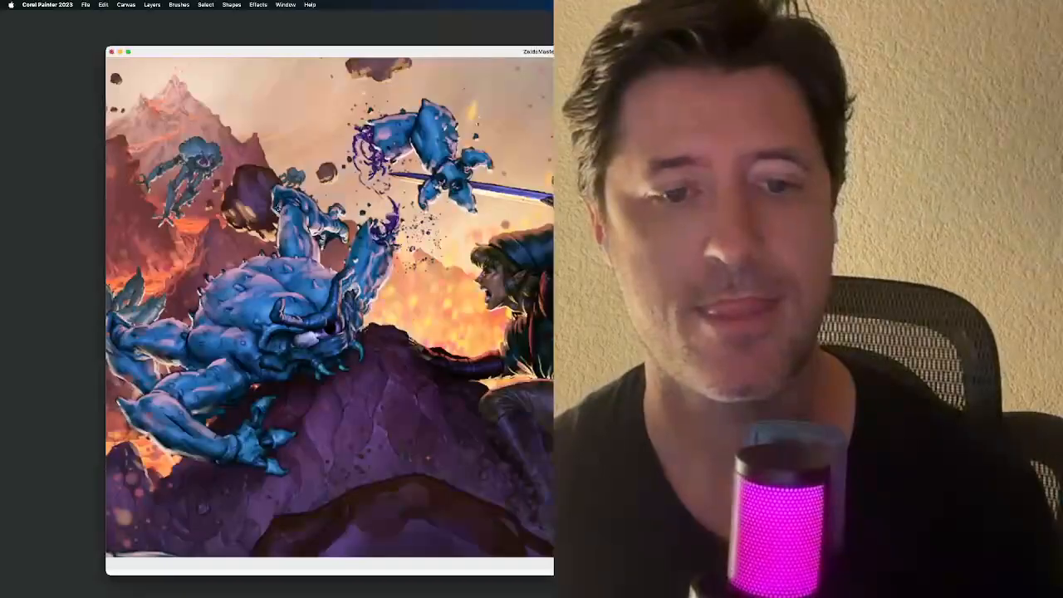
pyautogui.press('super+m')
pyautogui.moveTo(298, 262); pyautogui.dragTo(244, 264)
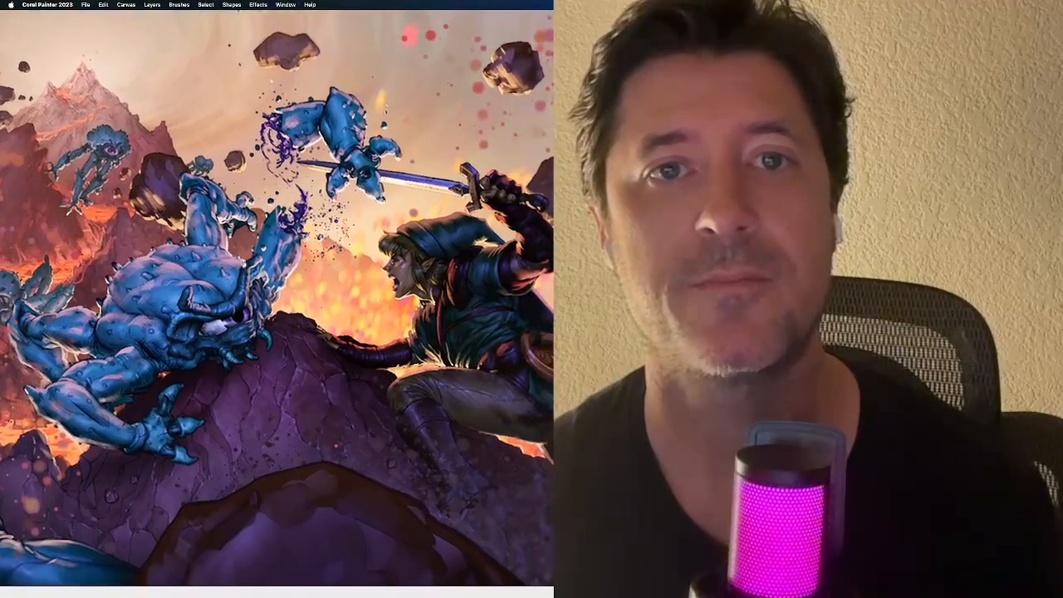